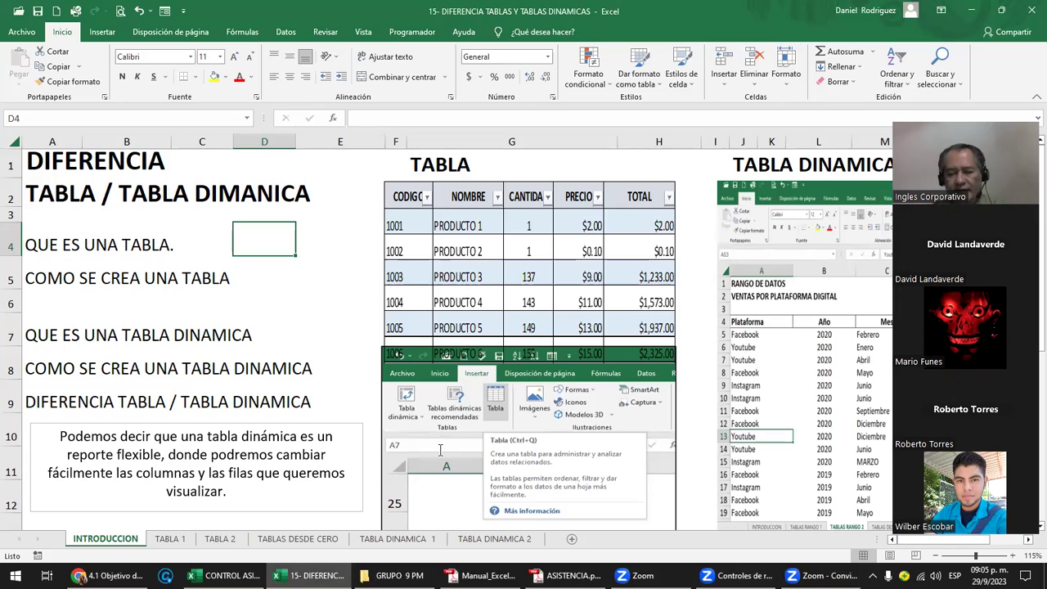
# - Scroll the Manual_Excel_Intermedio.pdf contents to the SEMANA 4 pivot-table topics, 16–20
pyautogui.hotkey('alt', 'Tab')
pyautogui.scroll(-5, 428, 347)
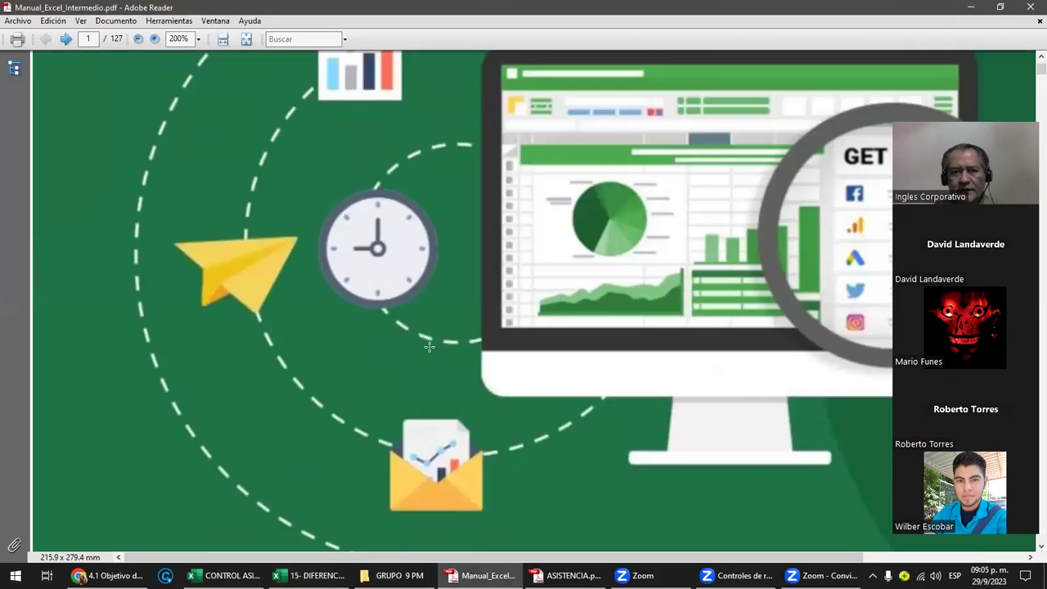
pyautogui.scroll(-5, 429, 347)
pyautogui.scroll(-5, 430, 347)
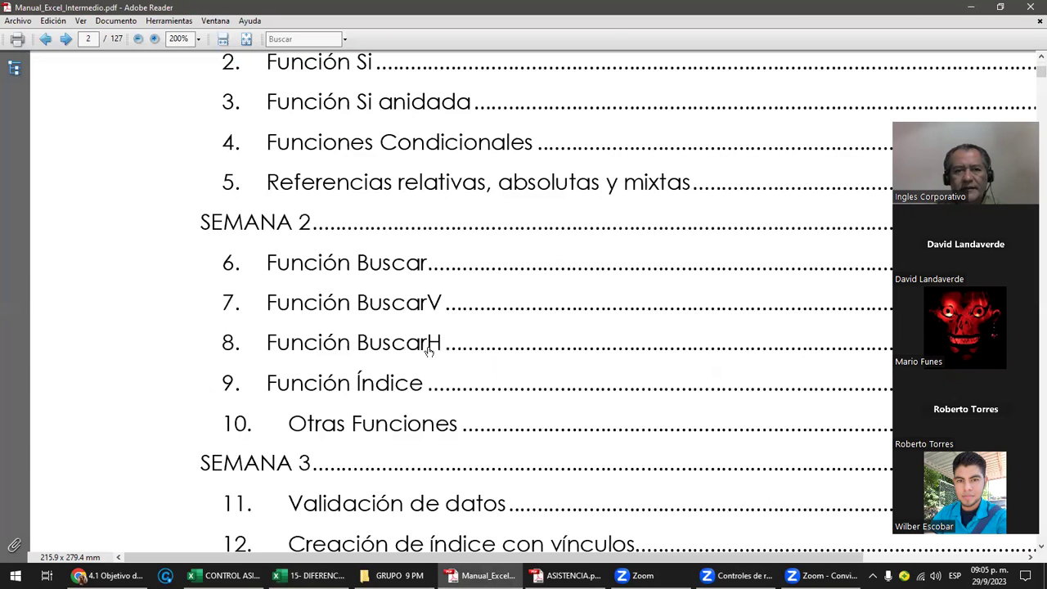
pyautogui.scroll(-1, 430, 348)
pyautogui.scroll(-6, 436, 343)
pyautogui.scroll(-4, 444, 351)
pyautogui.scroll(-4, 446, 352)
pyautogui.scroll(-2, 447, 351)
pyautogui.scroll(-1, 446, 353)
pyautogui.scroll(-2, 449, 355)
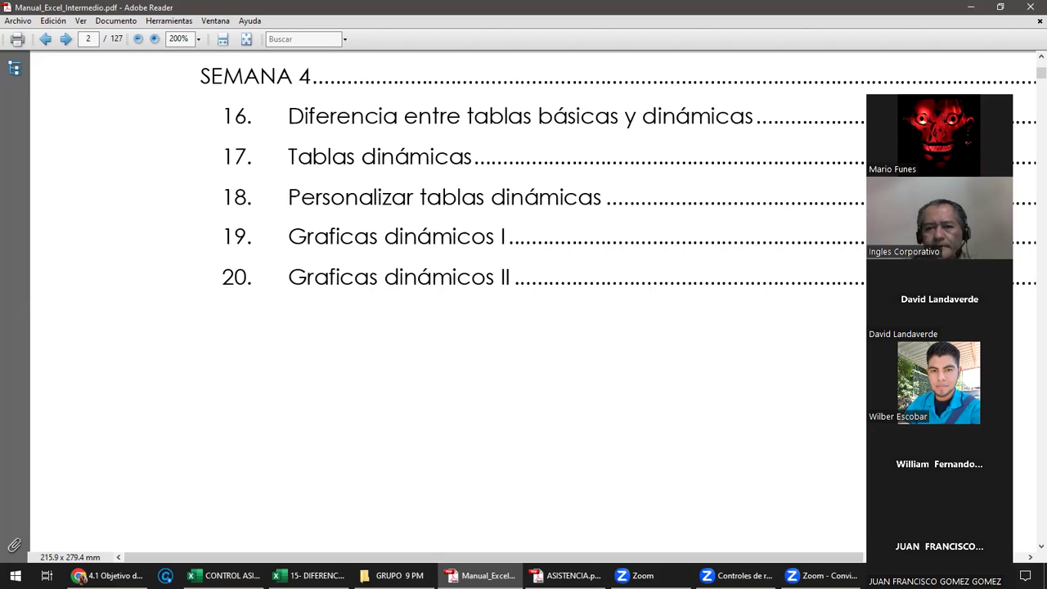
pyautogui.click(932, 290)
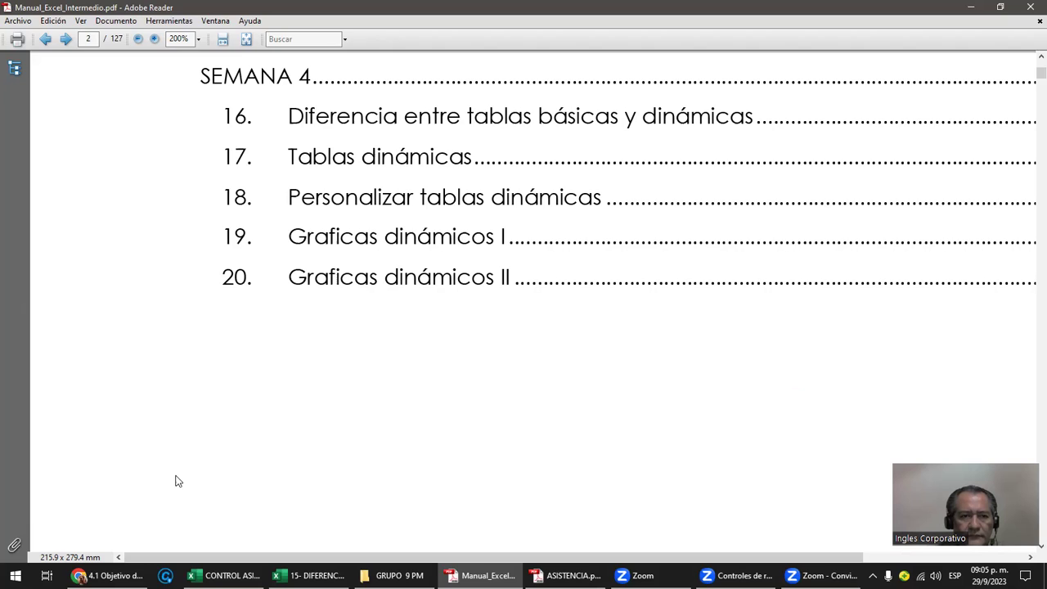
pyautogui.hotkey('alt', 'Tab')
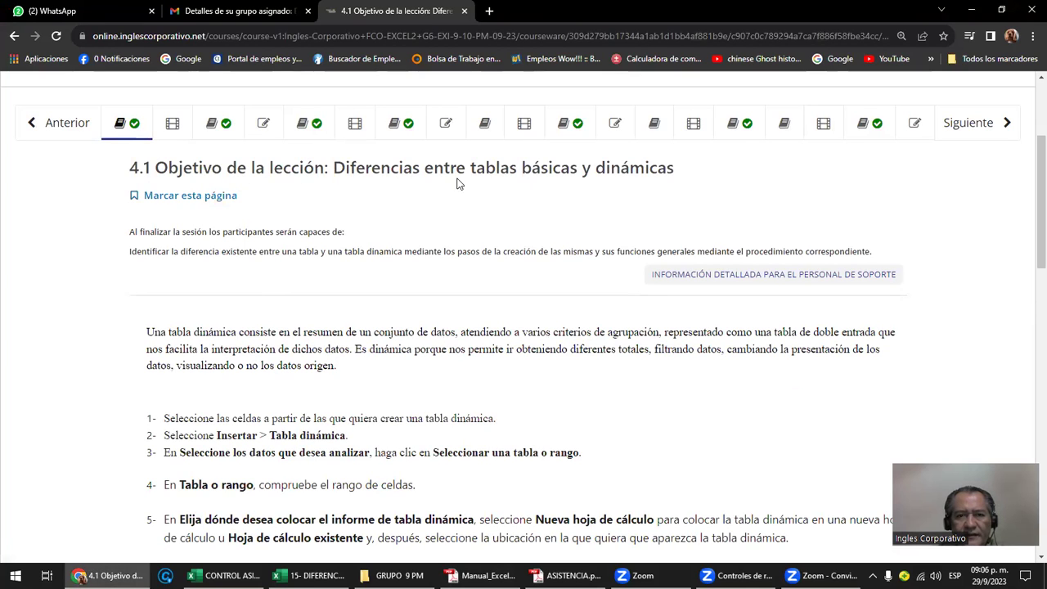
# - Scroll down the 4.1 lesson page through the Crear tabla dinámica steps
pyautogui.scroll(-3, 550, 196)
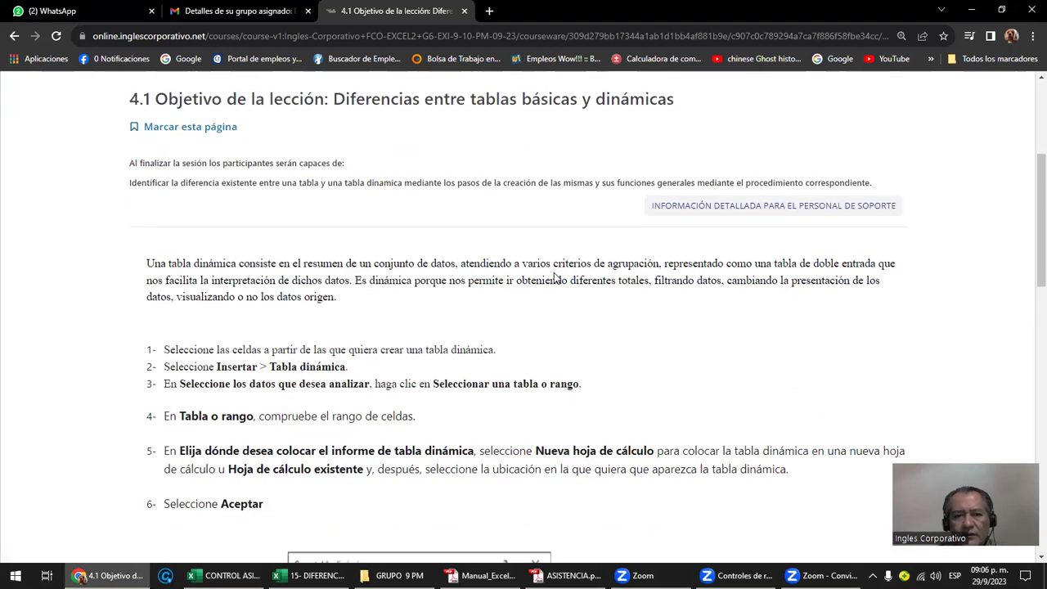
pyautogui.scroll(-2, 554, 278)
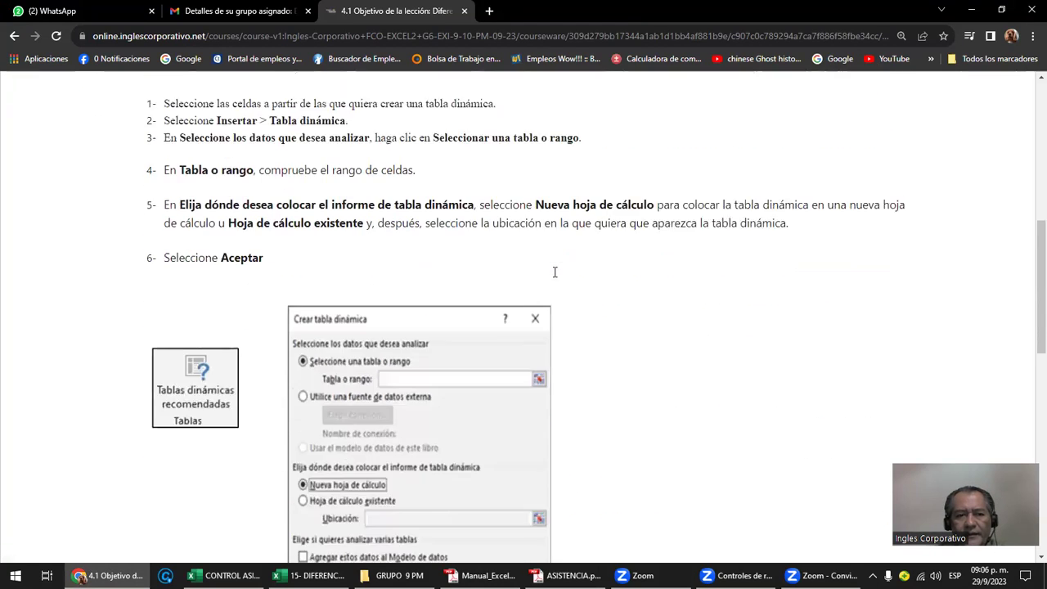
pyautogui.scroll(-2, 554, 278)
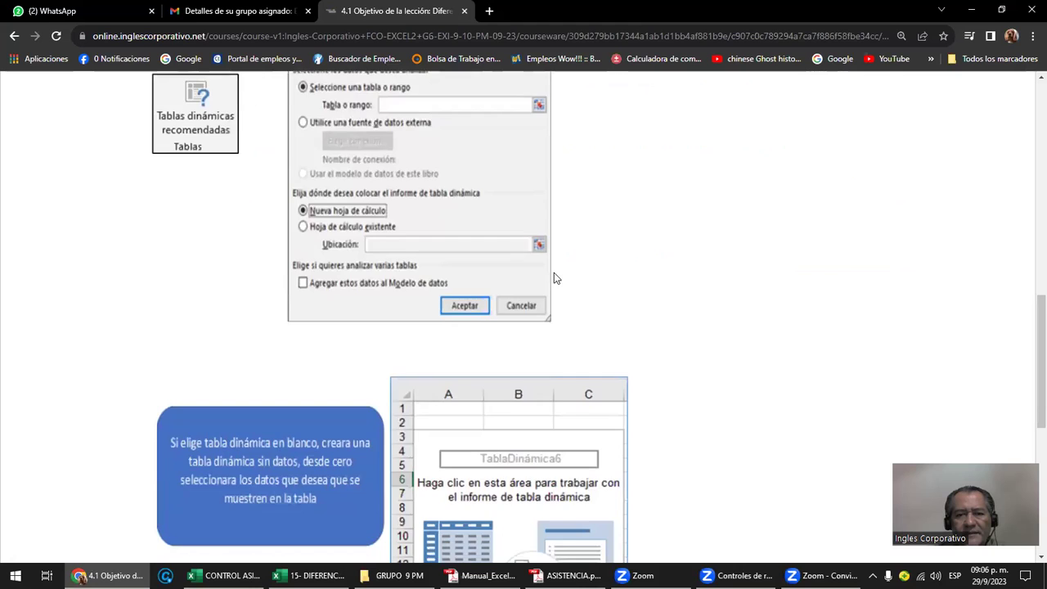
pyautogui.scroll(-3, 554, 278)
pyautogui.scroll(-1, 554, 278)
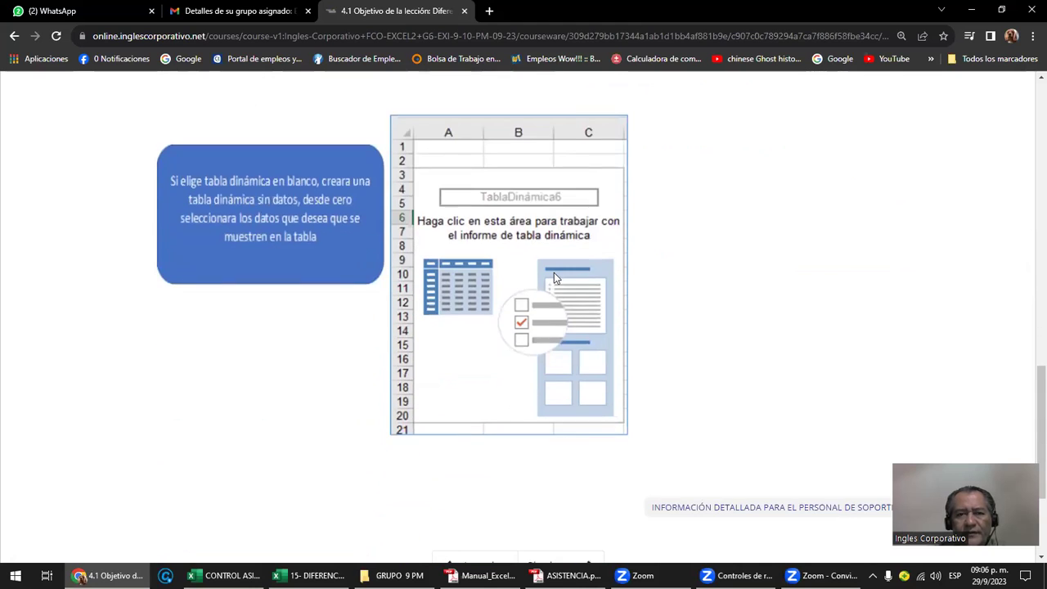
pyautogui.scroll(-2, 554, 278)
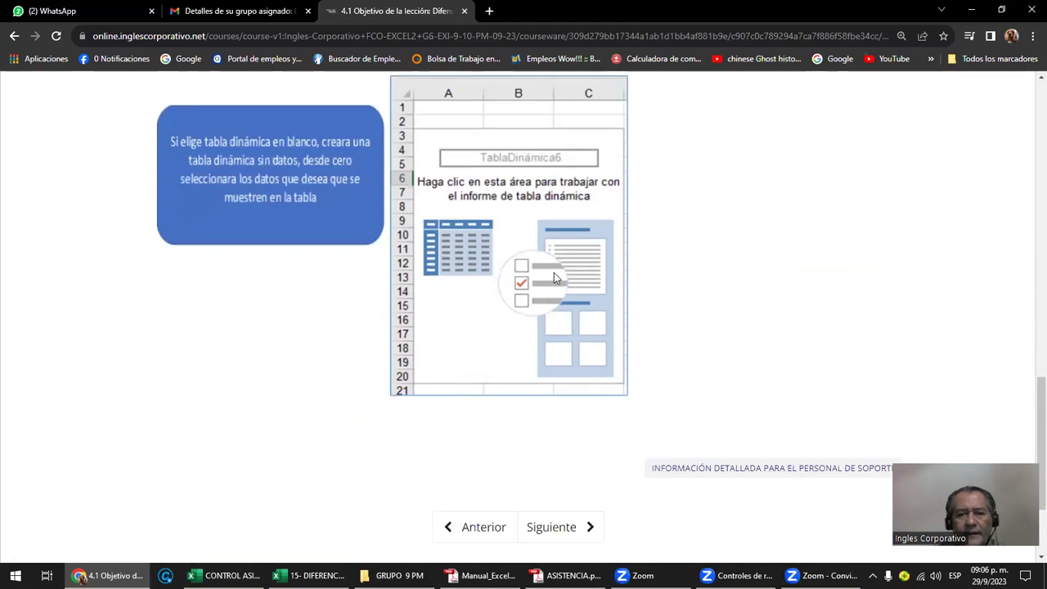
# - Scroll back to the top of the lesson and return to Excel's INTRODUCCION sheet at A4
pyautogui.scroll(2, 554, 278)
pyautogui.scroll(3, 554, 278)
pyautogui.scroll(3, 554, 278)
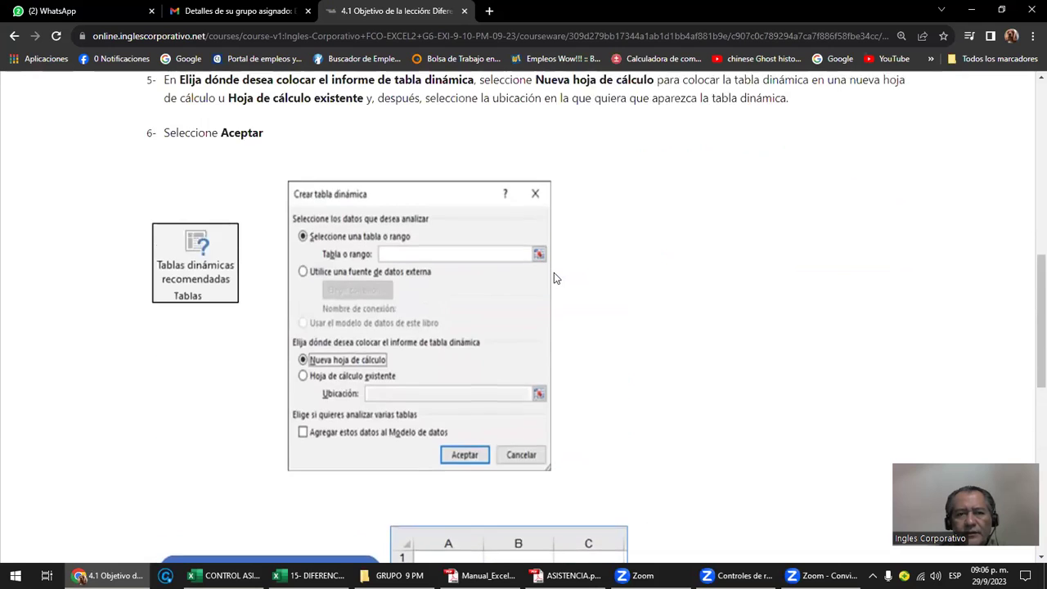
pyautogui.scroll(2, 554, 278)
pyautogui.scroll(1, 554, 279)
pyautogui.scroll(2, 554, 278)
pyautogui.scroll(1, 564, 279)
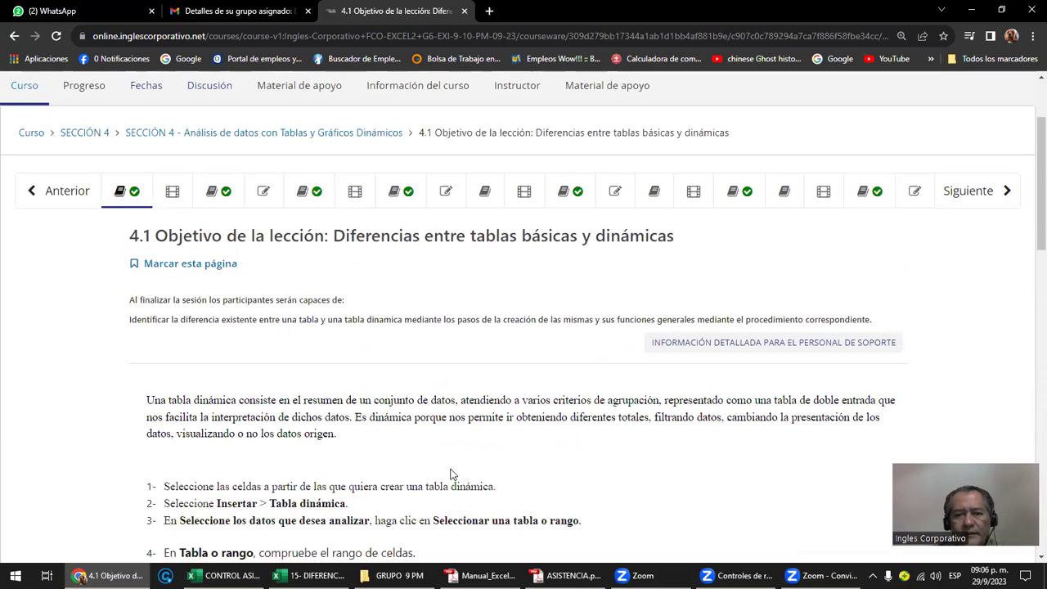
pyautogui.moveTo(524, 575)
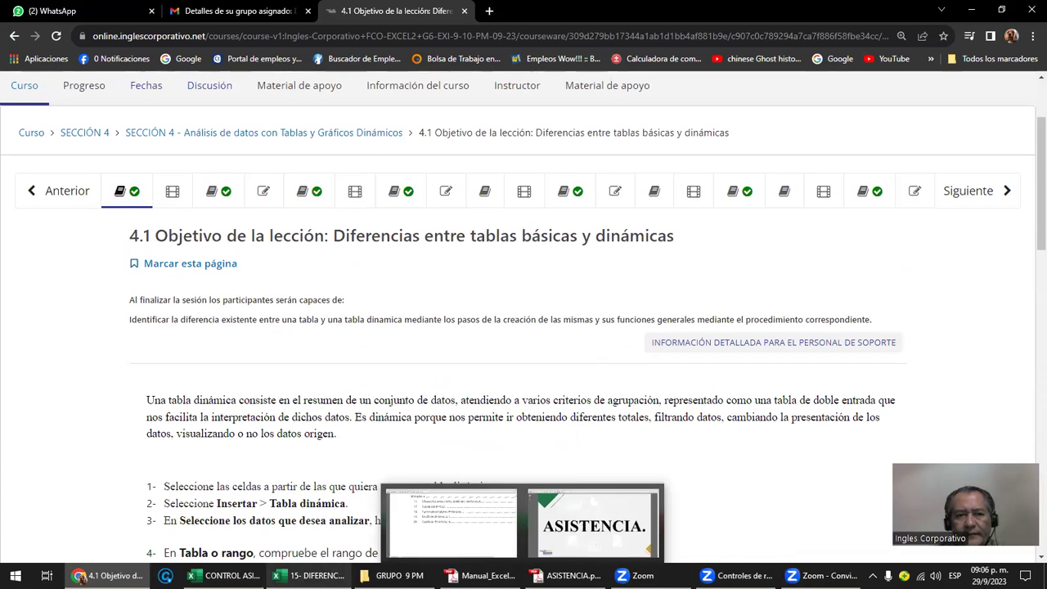
pyautogui.hotkey('alt', 'Tab')
pyautogui.click(56, 259)
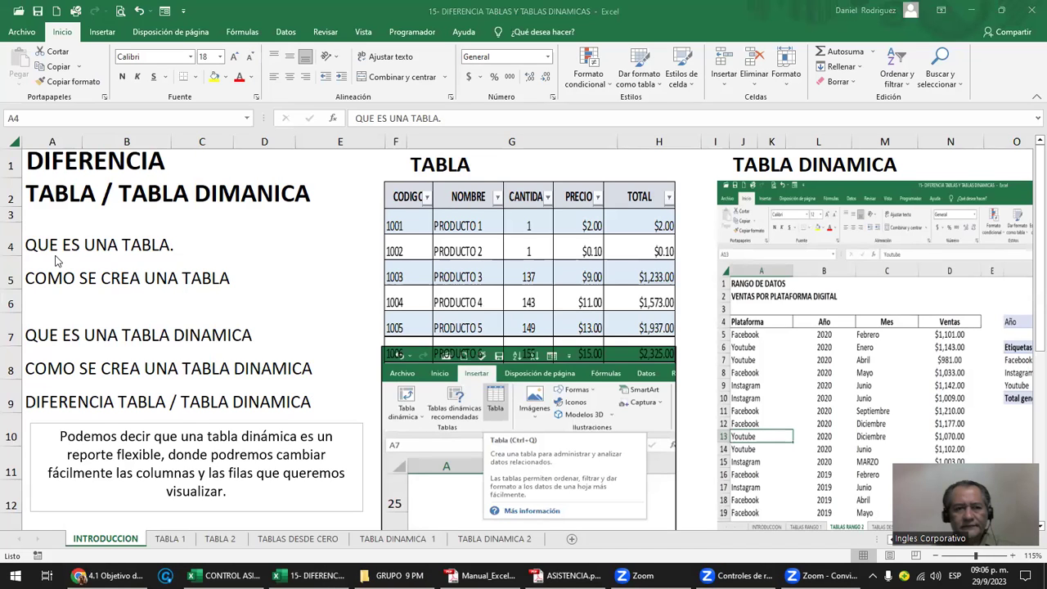
# - Zoom the INTRODUCCION sheet from 115% to 100% so both example screenshots fit
pyautogui.click(56, 255)
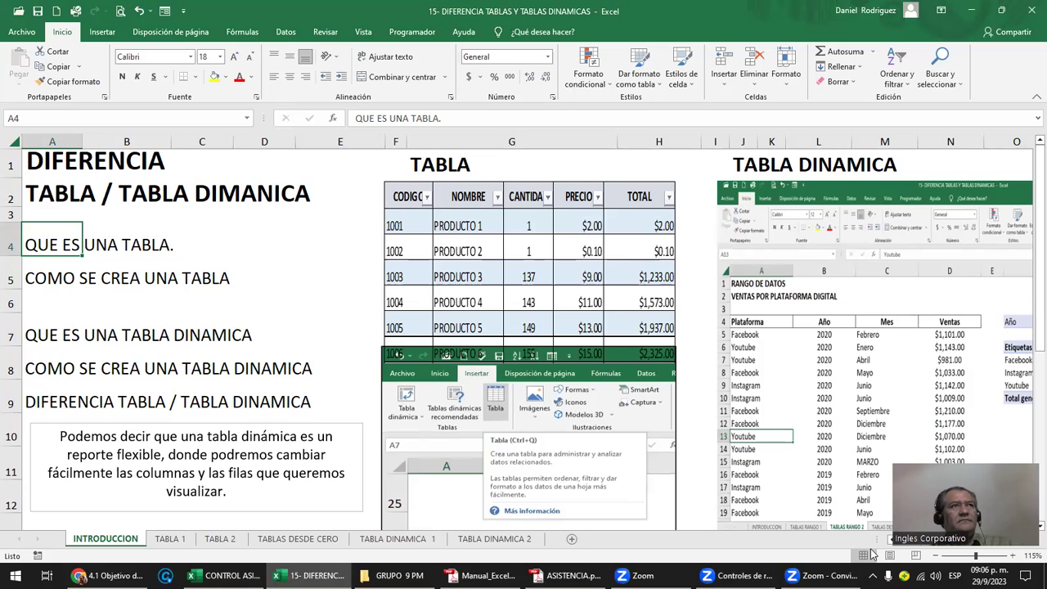
pyautogui.moveTo(872, 553)
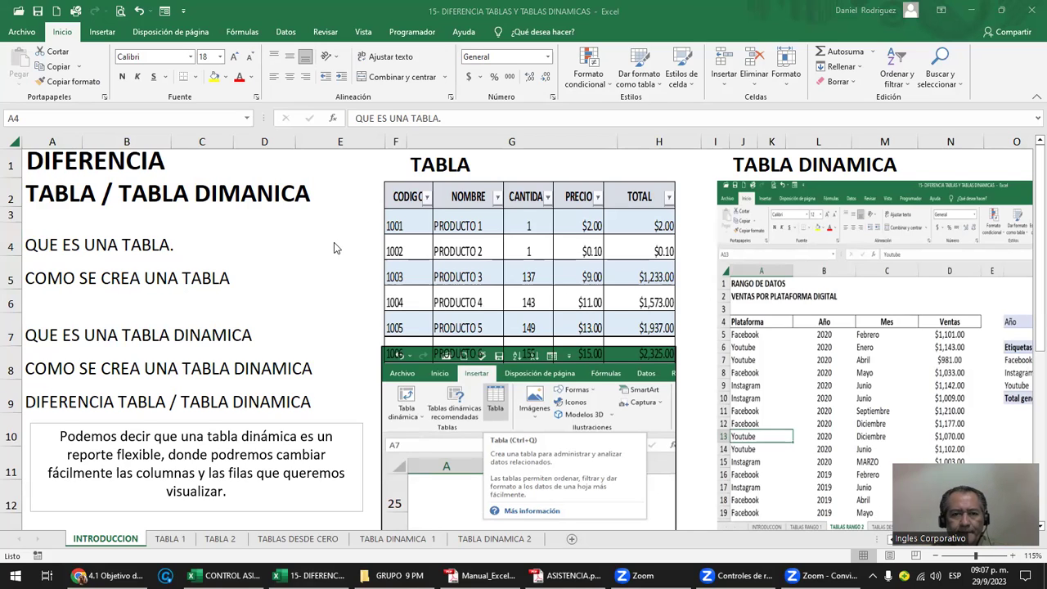
pyautogui.scroll(-1, 334, 242)
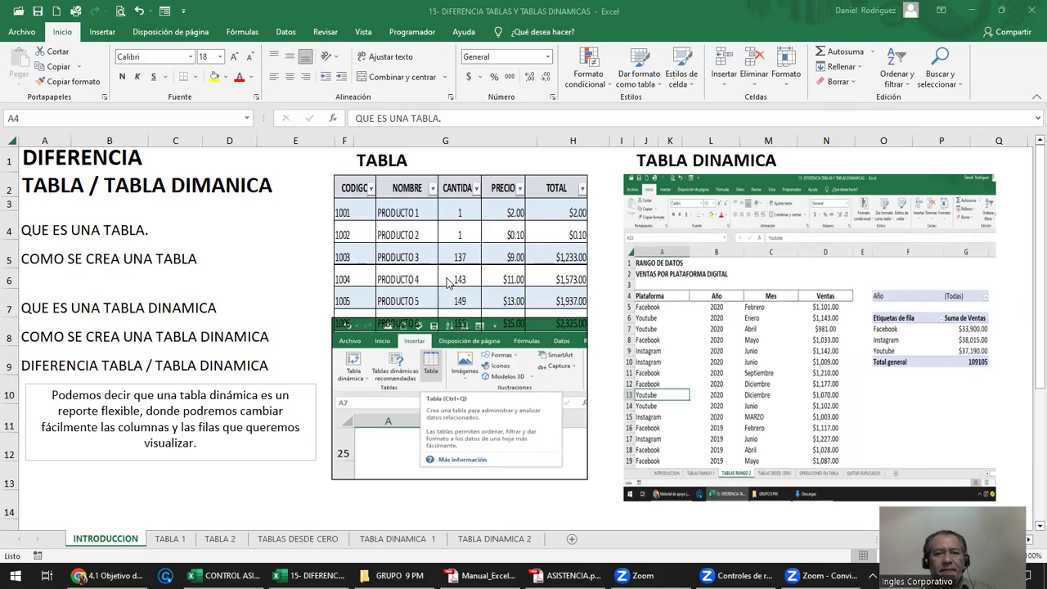
# - Move the Insert ribbon screenshot about 40 px down so the PRODUCTO 6 row is visible
pyautogui.moveTo(449, 406); pyautogui.dragTo(450, 439)
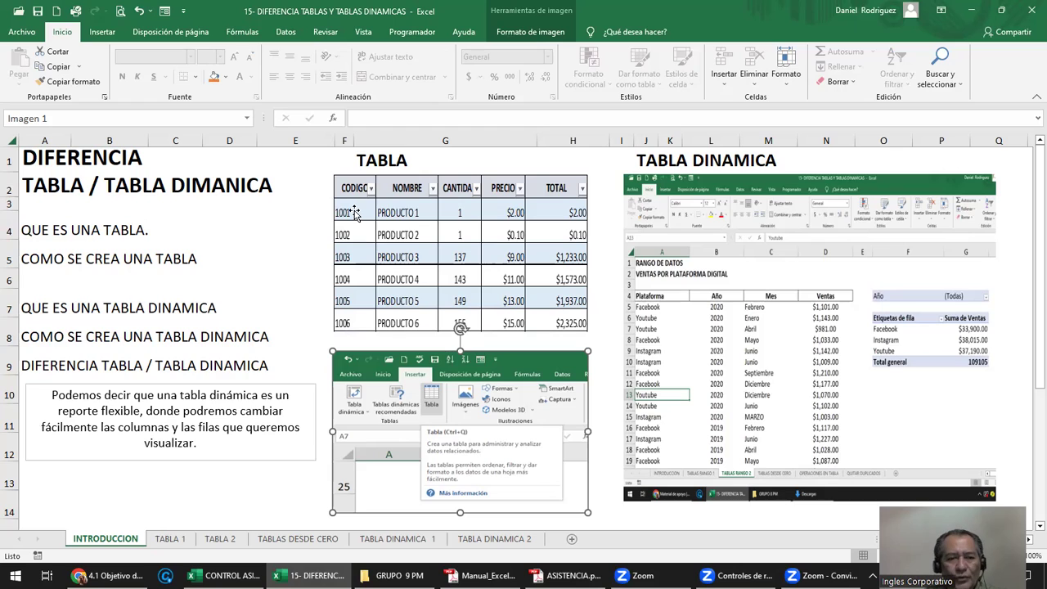
pyautogui.moveTo(229, 562)
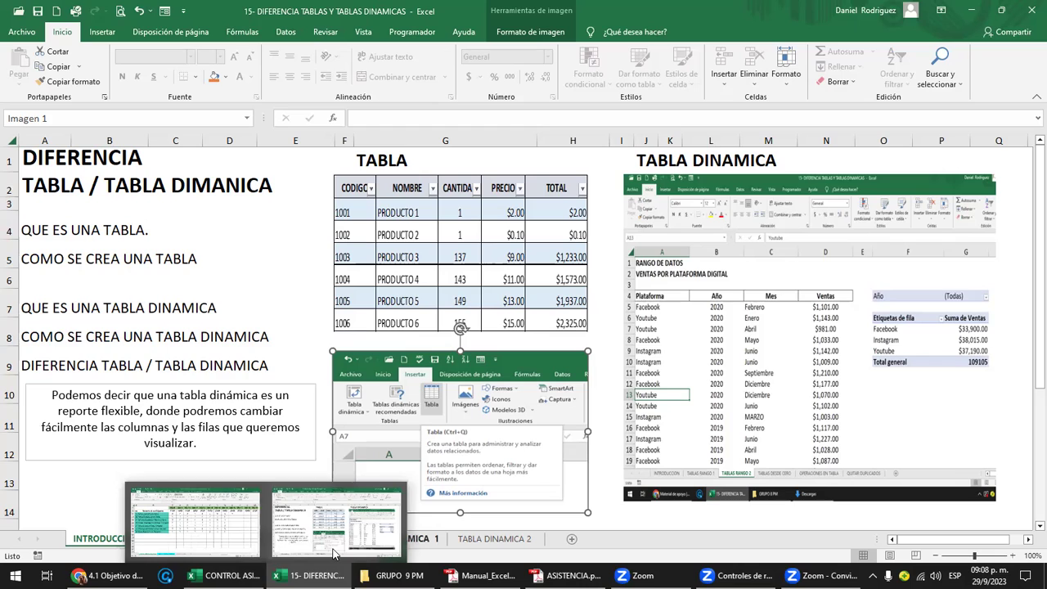
pyautogui.click(333, 554)
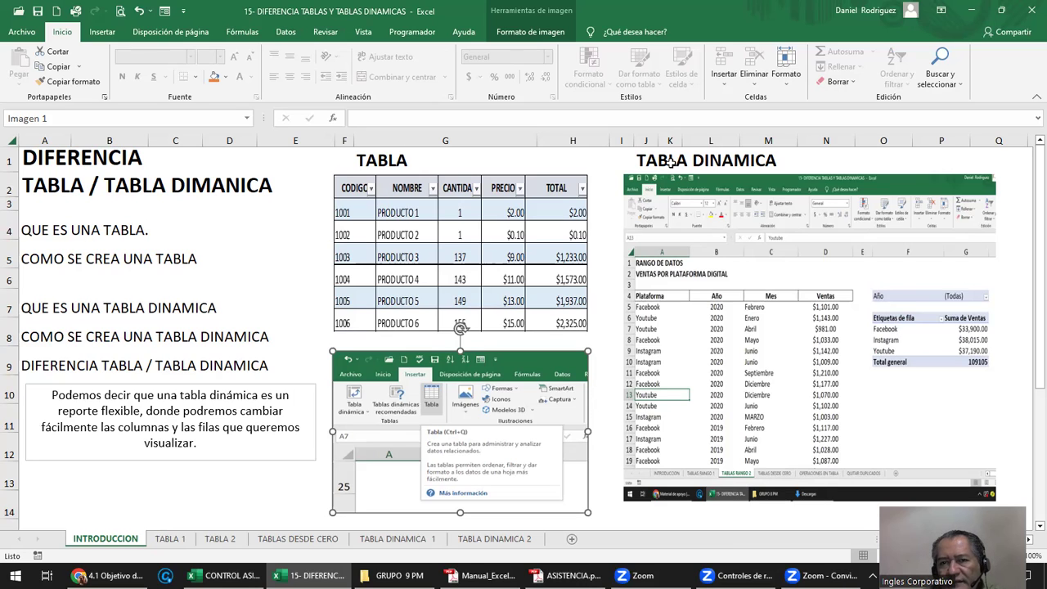
pyautogui.click(668, 306)
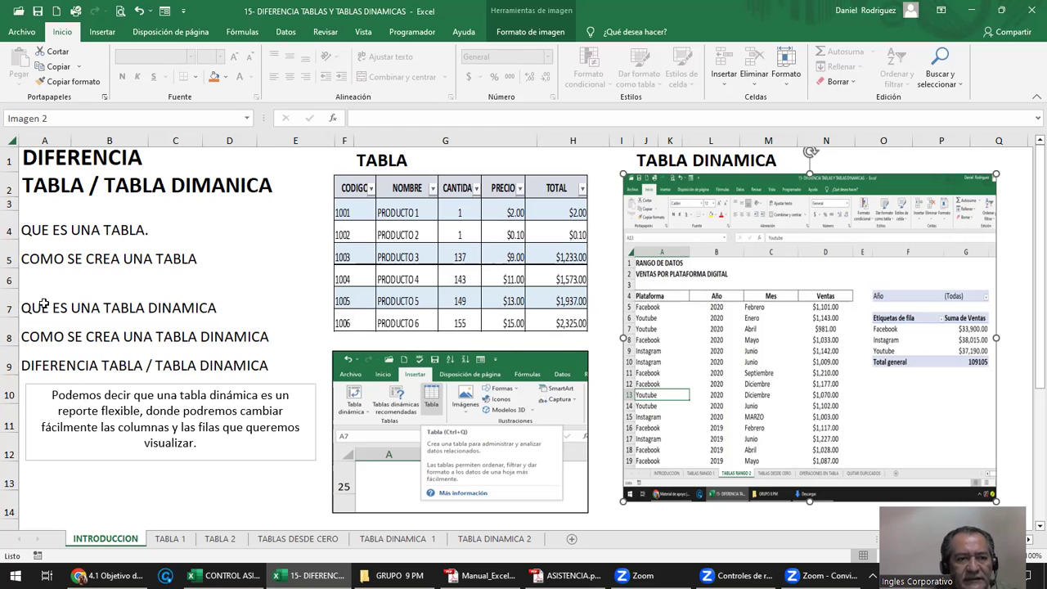
pyautogui.click(76, 231)
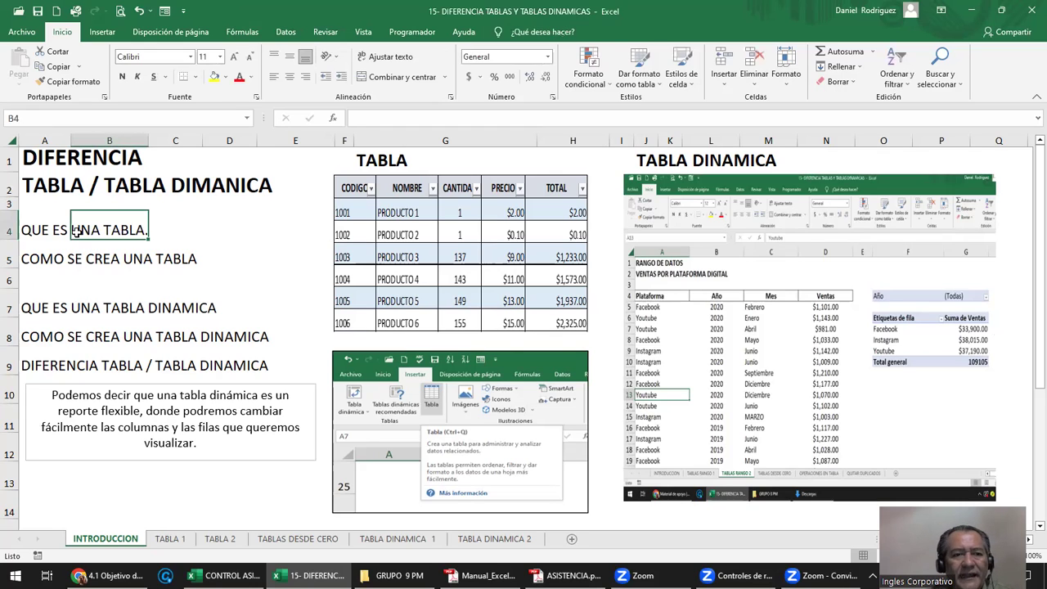
pyautogui.click(49, 231)
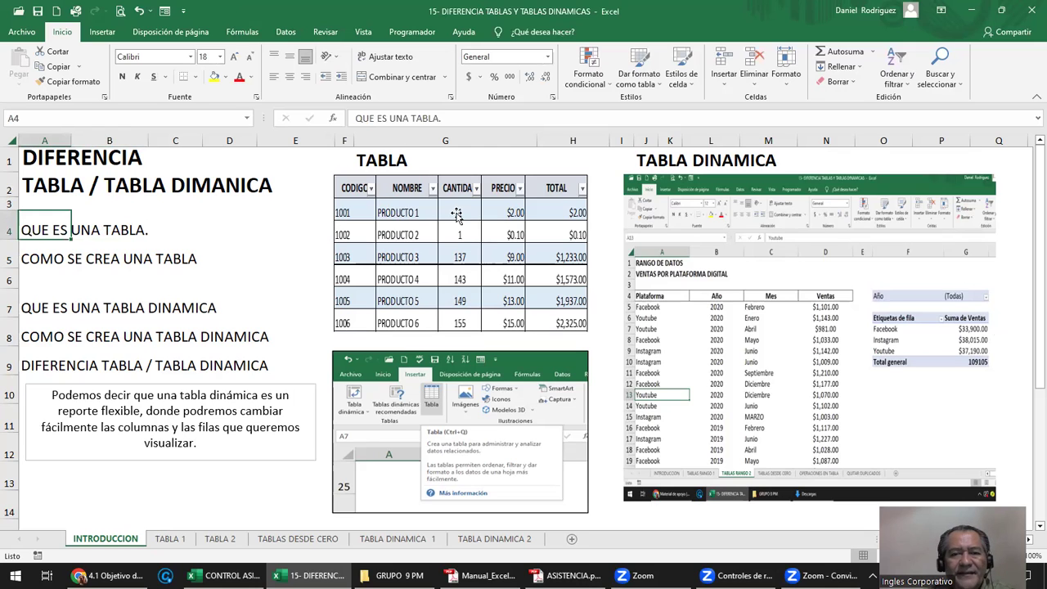
pyautogui.click(42, 259)
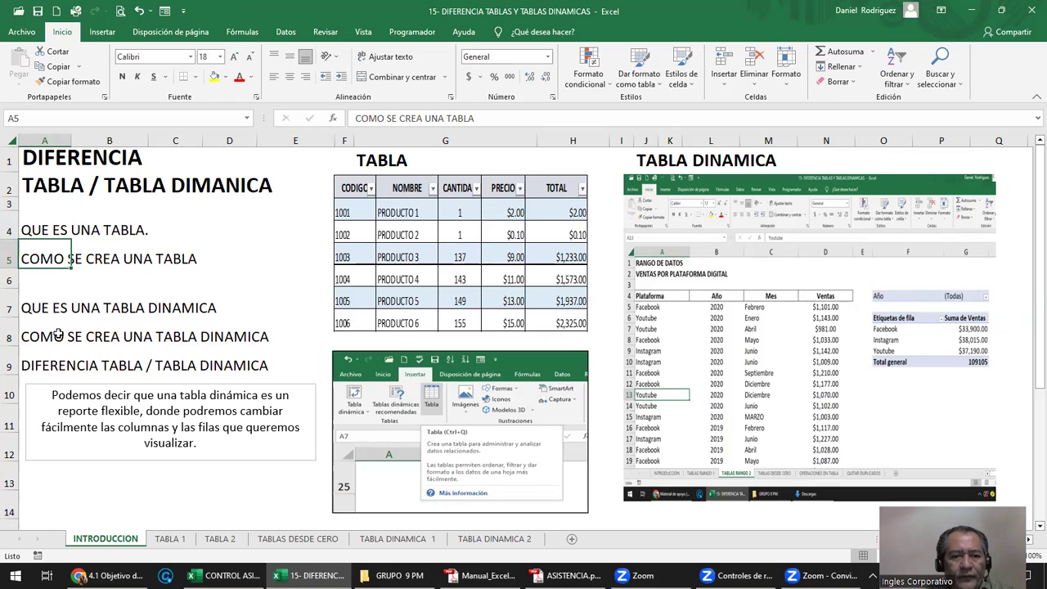
# - On the TABLA 1 sheet, select the VENTAS POR MES data, vendor names and monthly figures
pyautogui.click(178, 540)
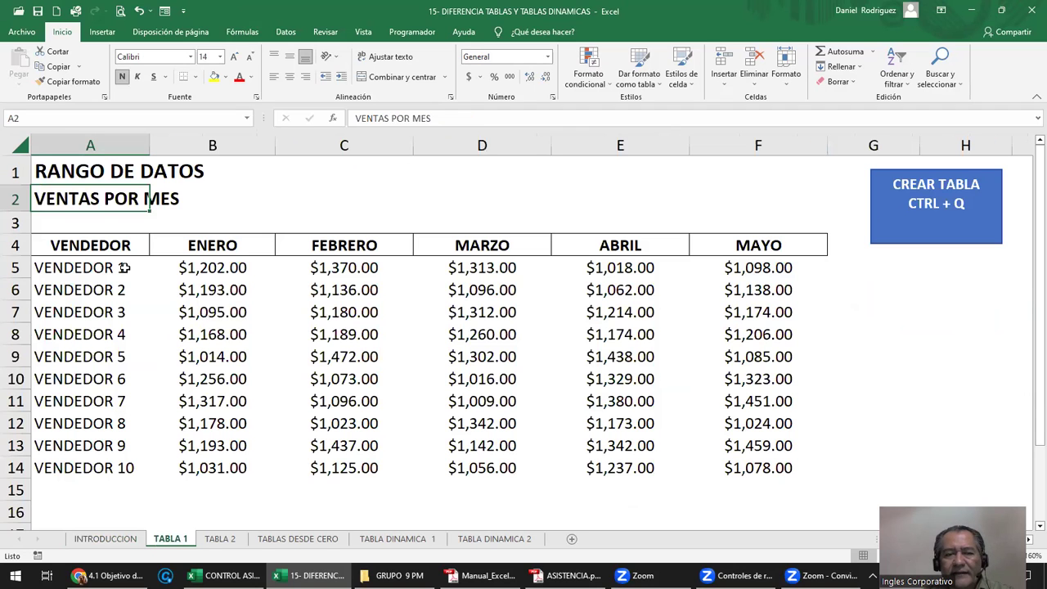
pyautogui.moveTo(144, 245); pyautogui.dragTo(793, 468)
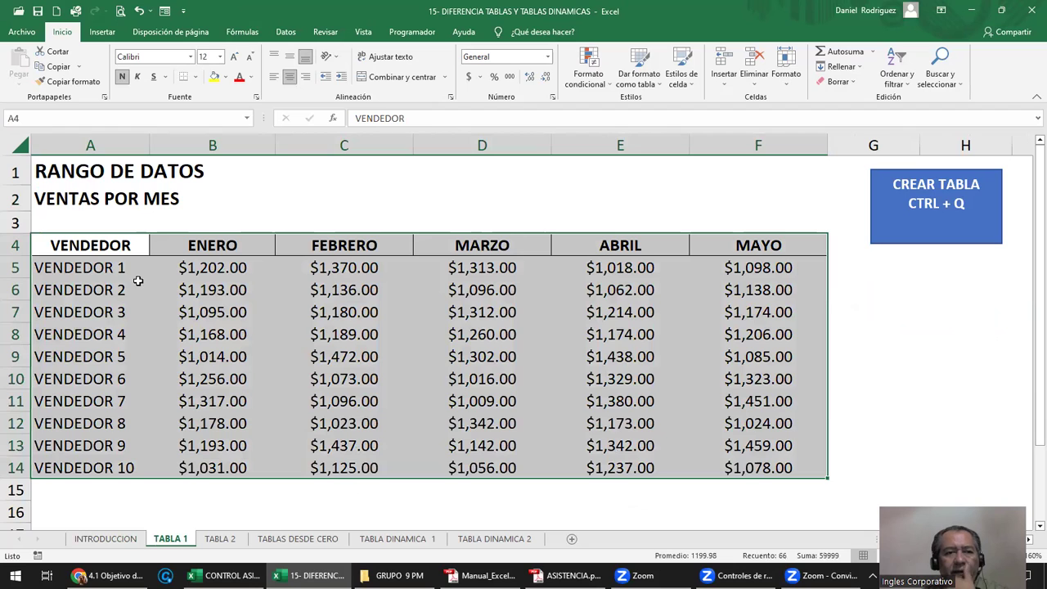
pyautogui.click(97, 267)
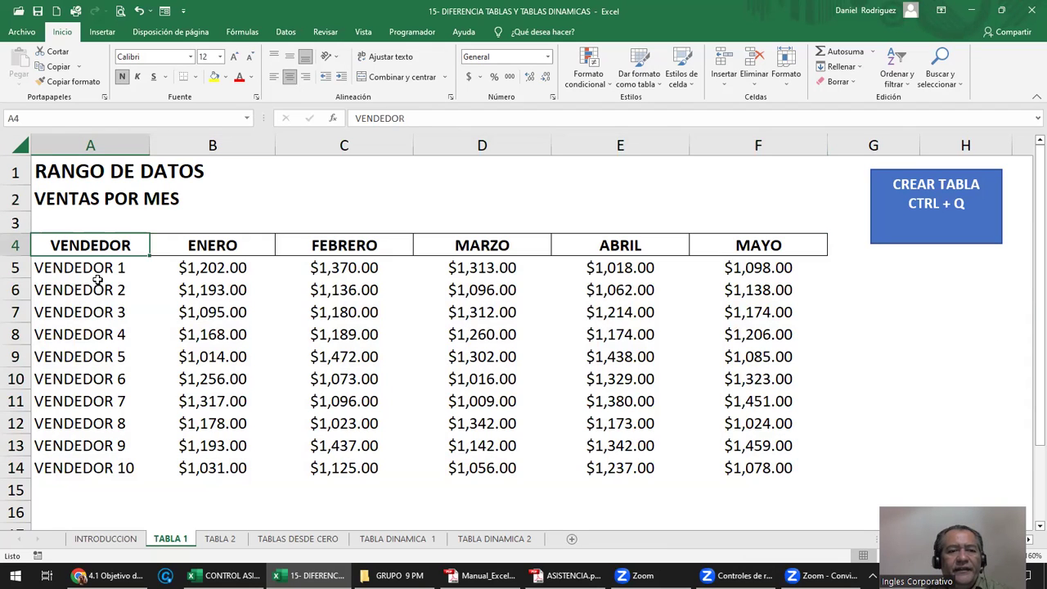
pyautogui.keyDown('shift'); pyautogui.click(129, 462); pyautogui.keyUp('shift')
pyautogui.click(274, 252)
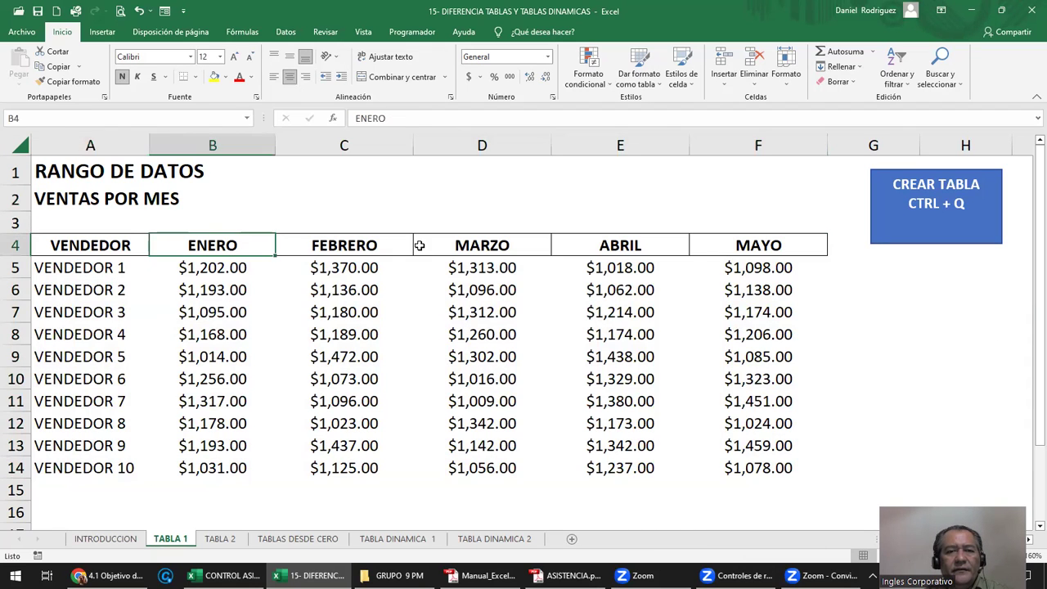
pyautogui.press('Right')
pyautogui.press('Right')
pyautogui.moveTo(213, 267); pyautogui.dragTo(637, 450)
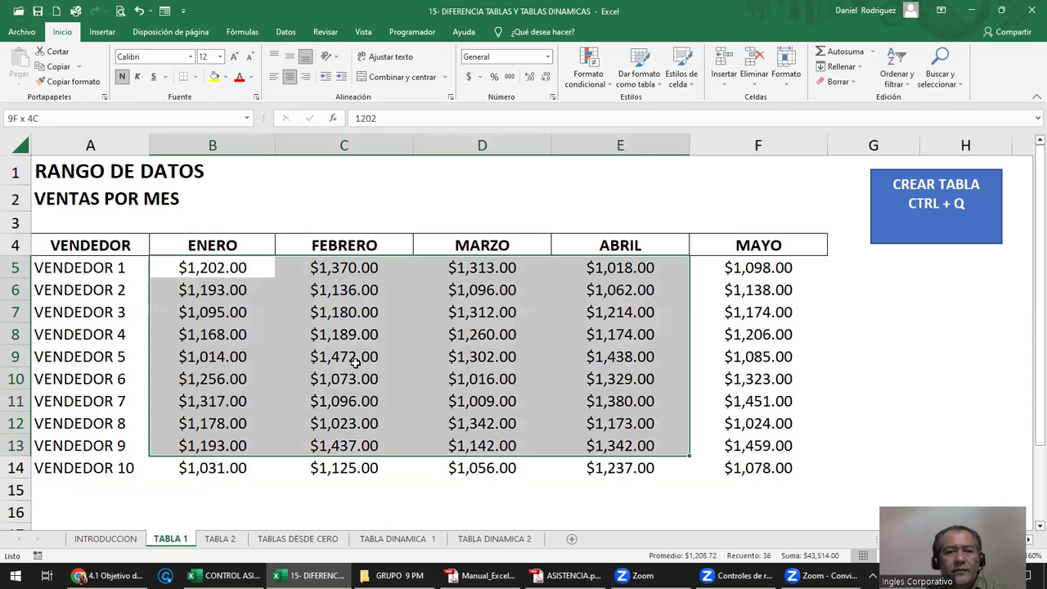
# - Select the RANGO DE DATOS title, VENTAS POR MES subtitle and blank rows above the headers
pyautogui.click(67, 172)
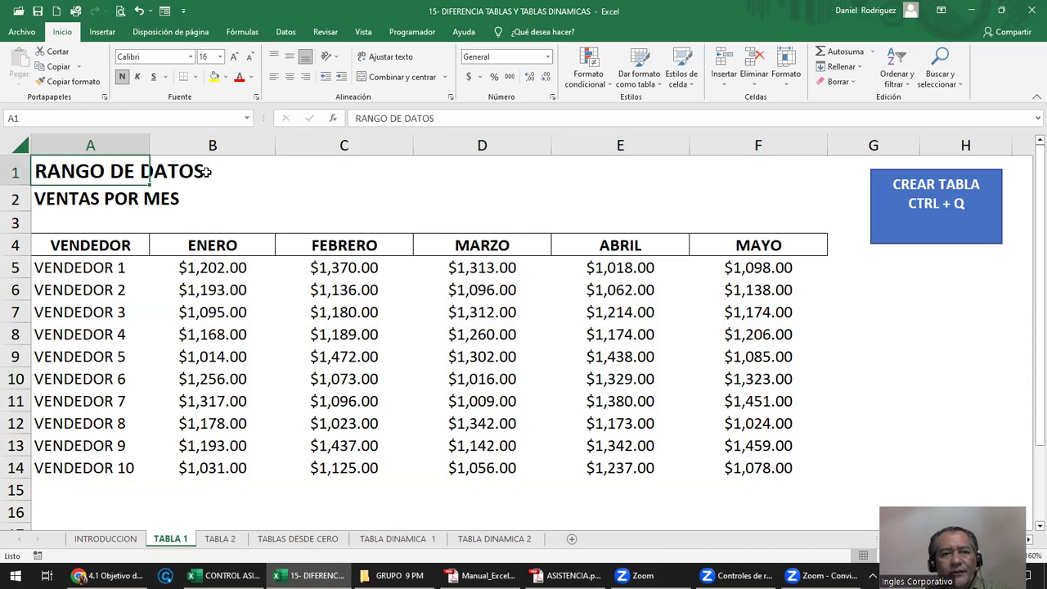
pyautogui.click(50, 195)
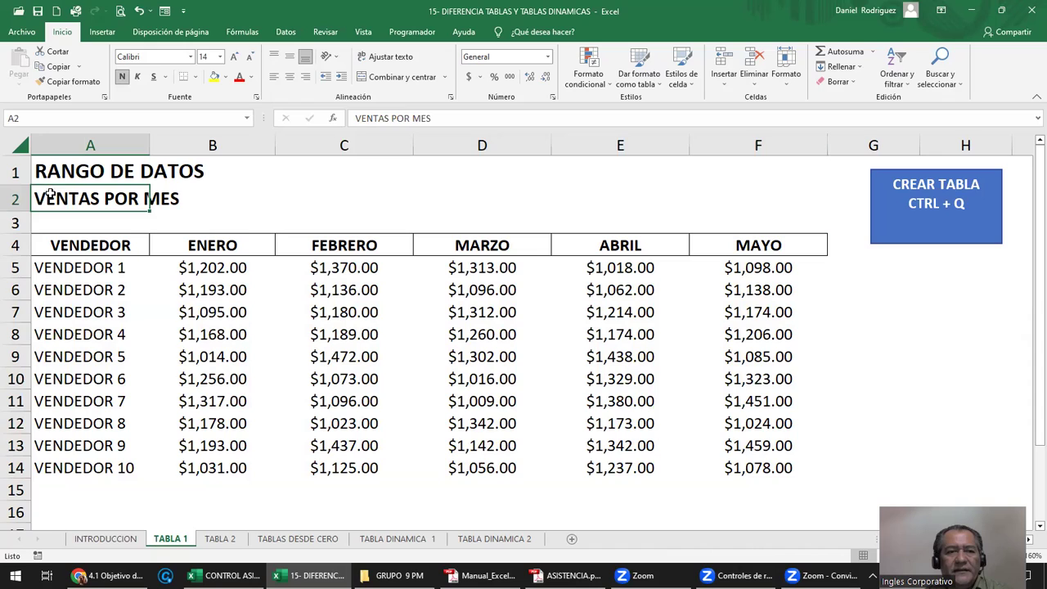
pyautogui.click(82, 245)
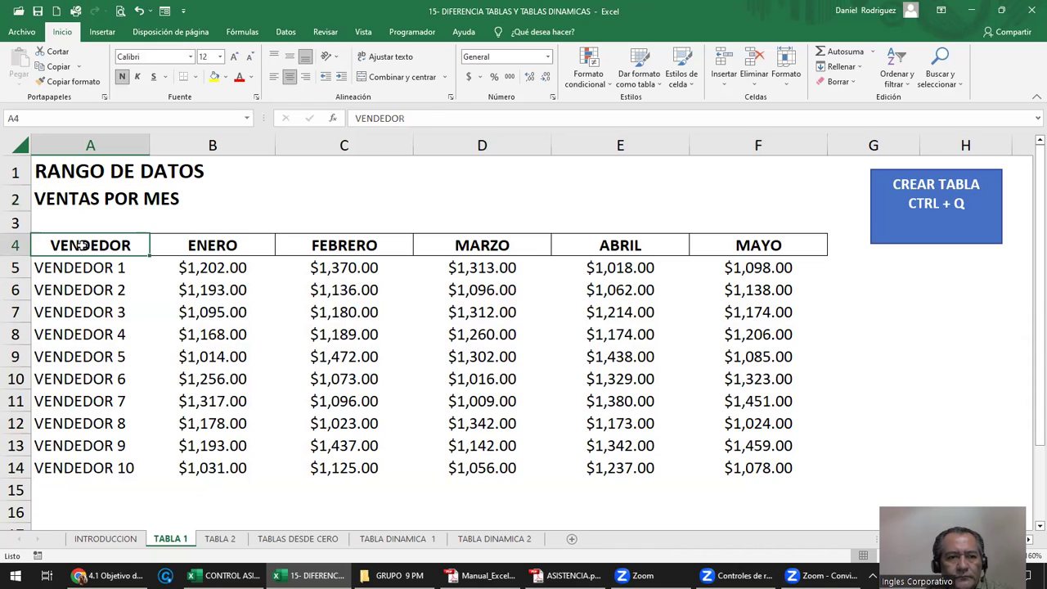
pyautogui.moveTo(58, 217); pyautogui.dragTo(746, 217)
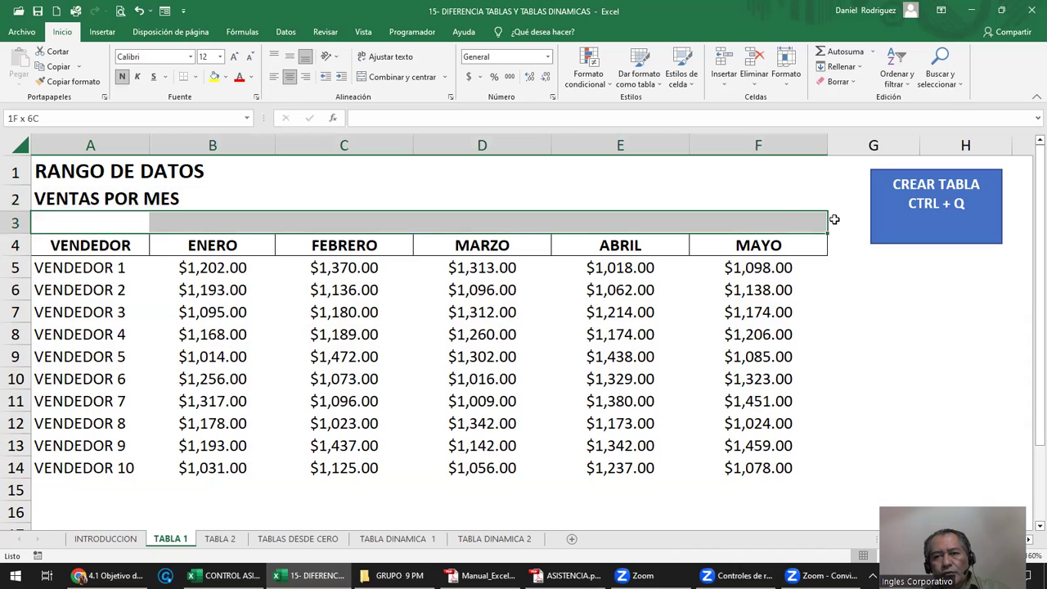
pyautogui.moveTo(746, 216); pyautogui.dragTo(859, 221)
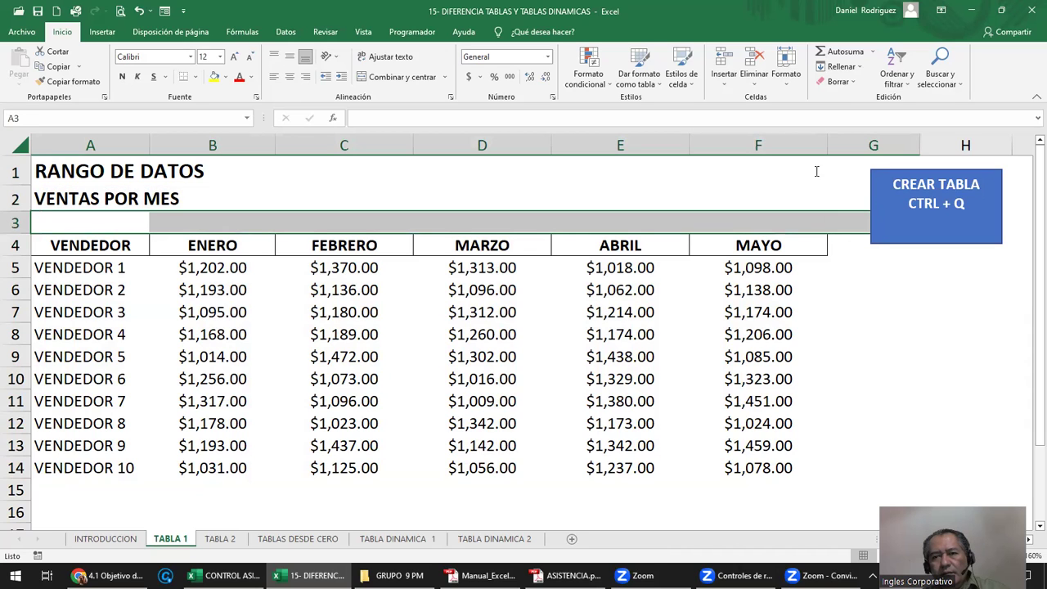
pyautogui.keyDown('ctrl'); pyautogui.scroll(-1, 820, 198); pyautogui.keyUp('ctrl')
# - Drag the CREAR TABLA CTRL + Q note box slightly right, clear of the sales data
pyautogui.click(818, 203)
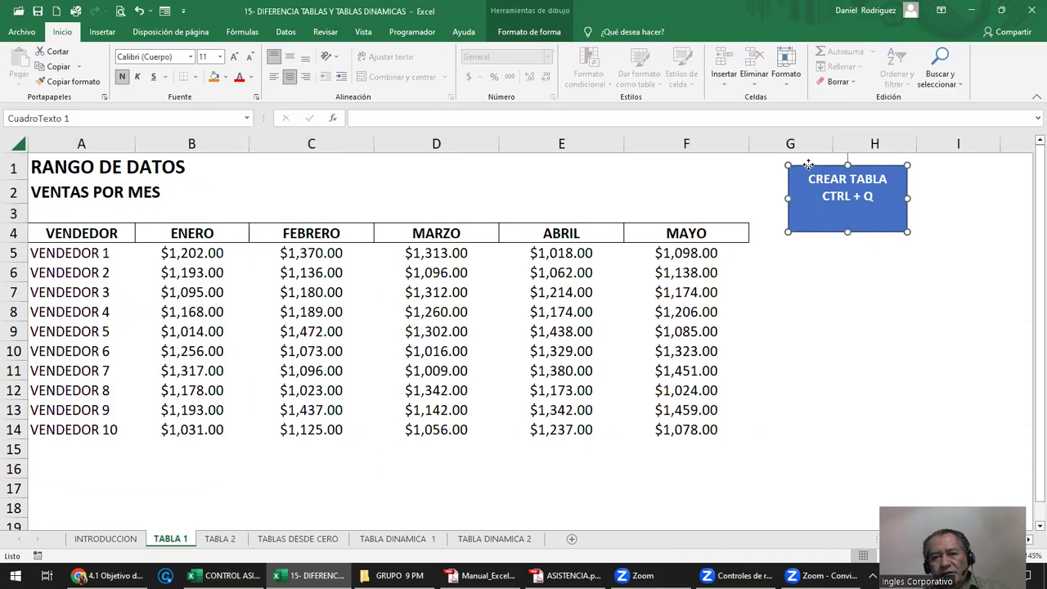
pyautogui.moveTo(808, 165); pyautogui.dragTo(889, 170)
pyautogui.moveTo(37, 210)
pyautogui.mouseDown()
pyautogui.moveTo(759, 210)
pyautogui.moveTo(794, 434)
pyautogui.mouseUp()
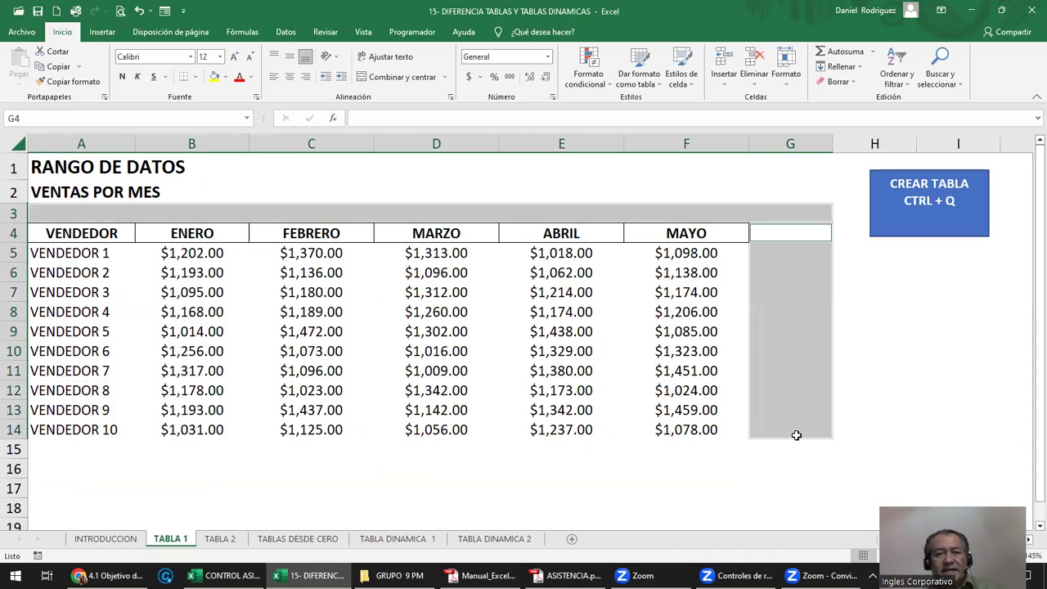
pyautogui.click(229, 229)
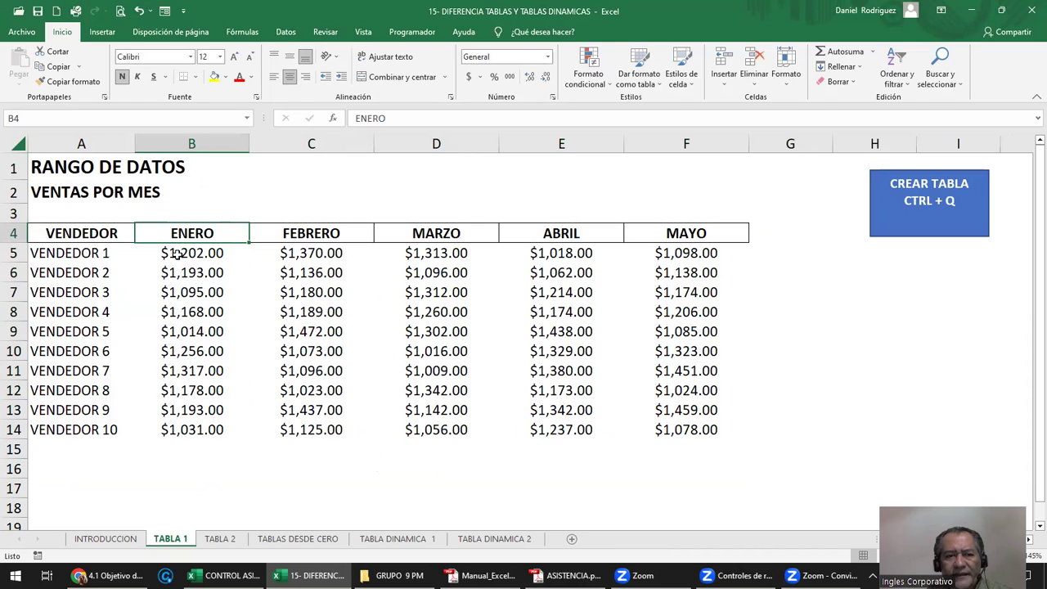
# - Convert the $A$4:$F$14 sales range into a table with headers via Insertar > Tabla
pyautogui.click(708, 254)
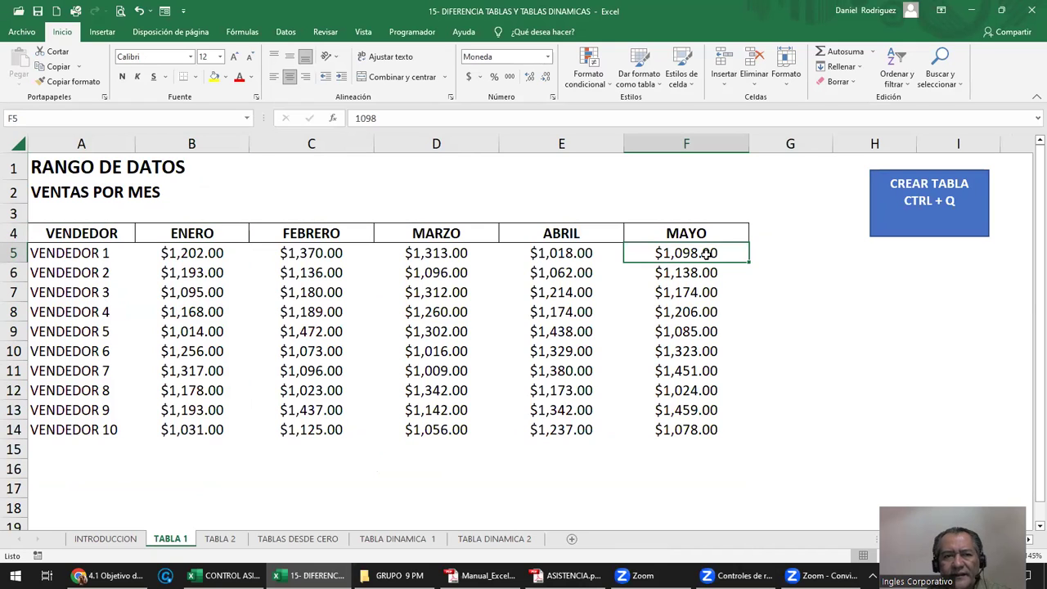
pyautogui.click(97, 31)
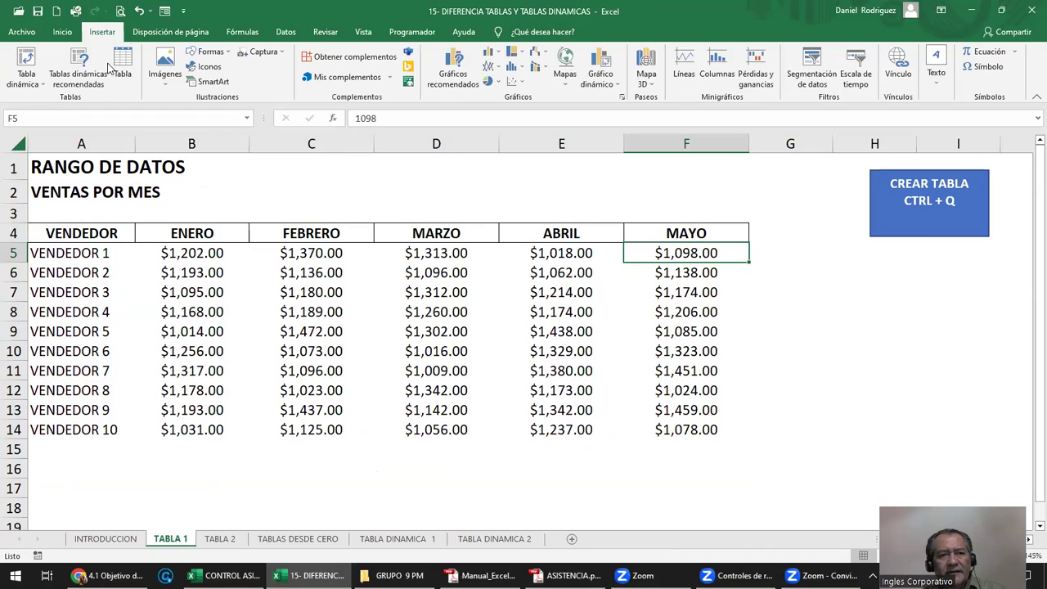
pyautogui.click(123, 78)
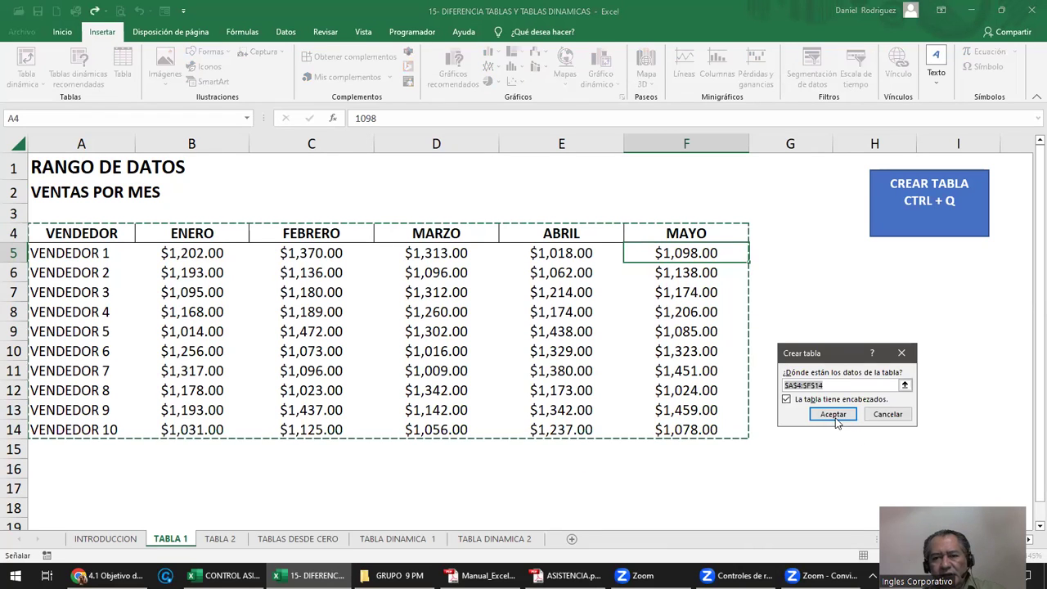
pyautogui.click(834, 414)
# - Check the new table's name, Tabla1, on Diseño de tabla and leave it unchanged
pyautogui.click(507, 292)
pyautogui.click(401, 229)
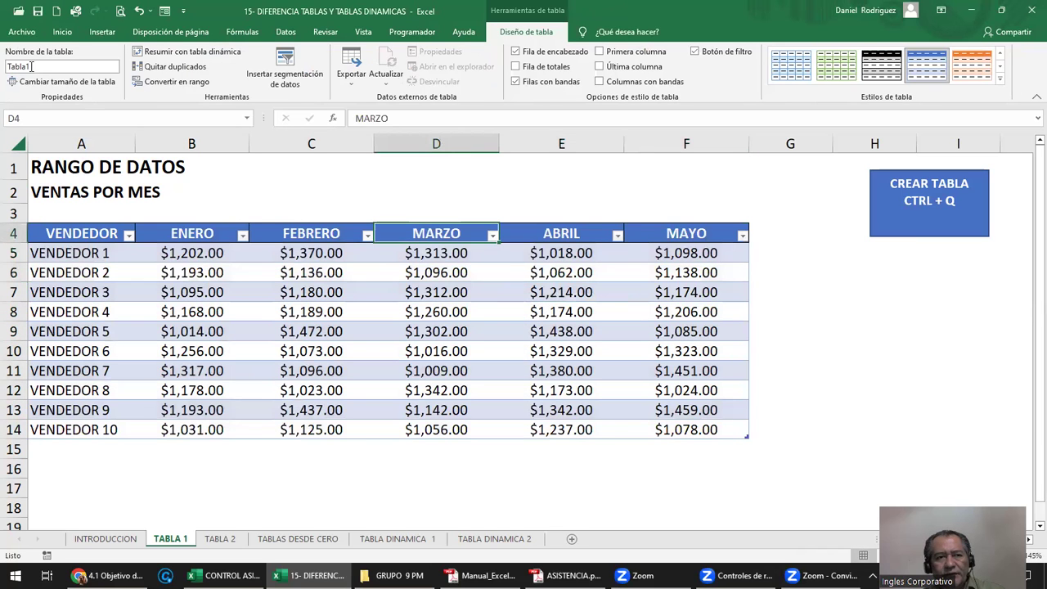
pyautogui.click(32, 66)
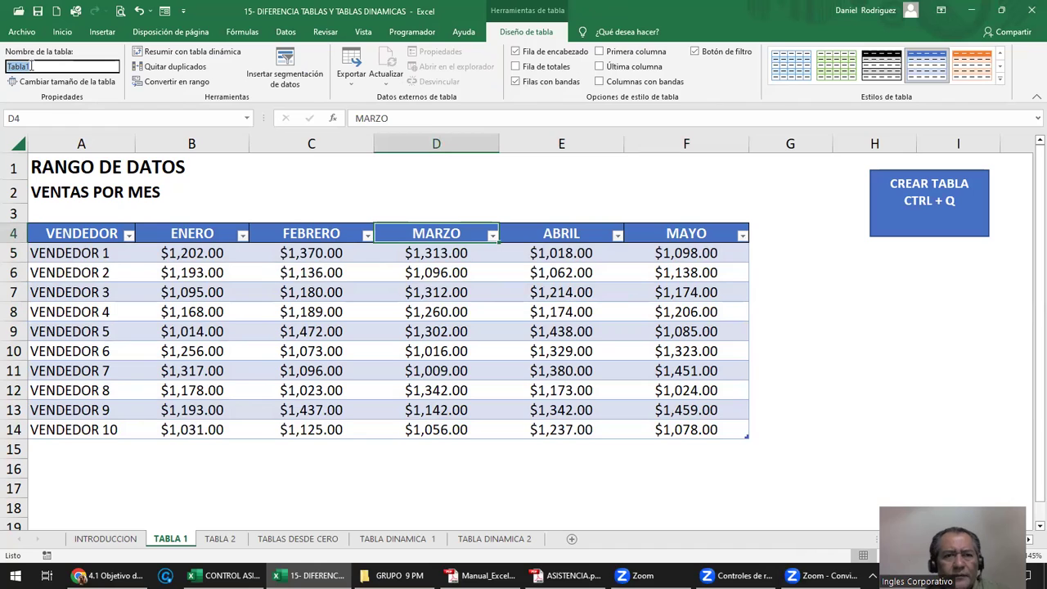
pyautogui.click(532, 35)
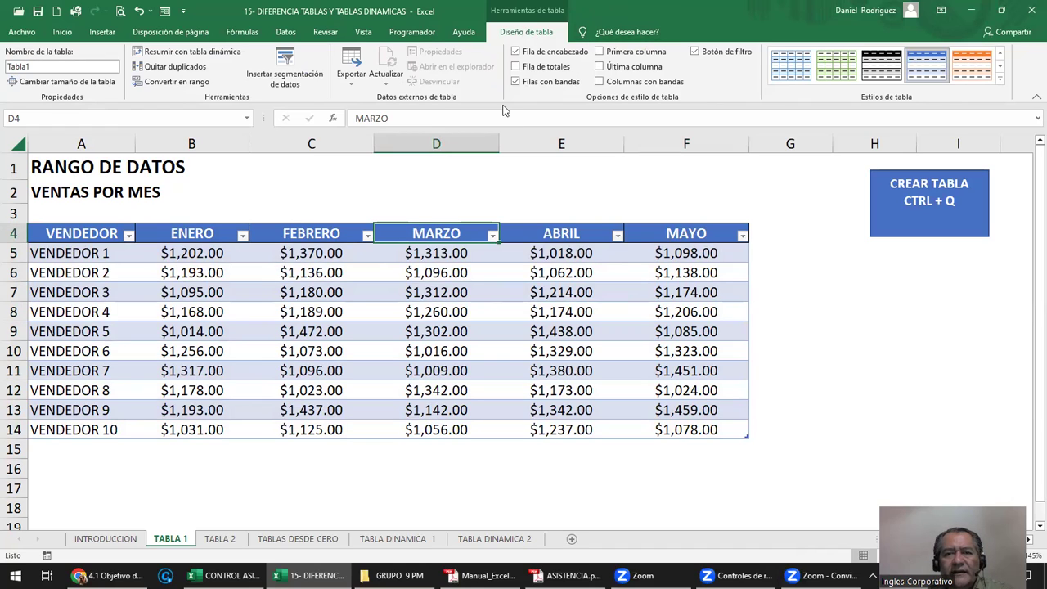
pyautogui.click(533, 185)
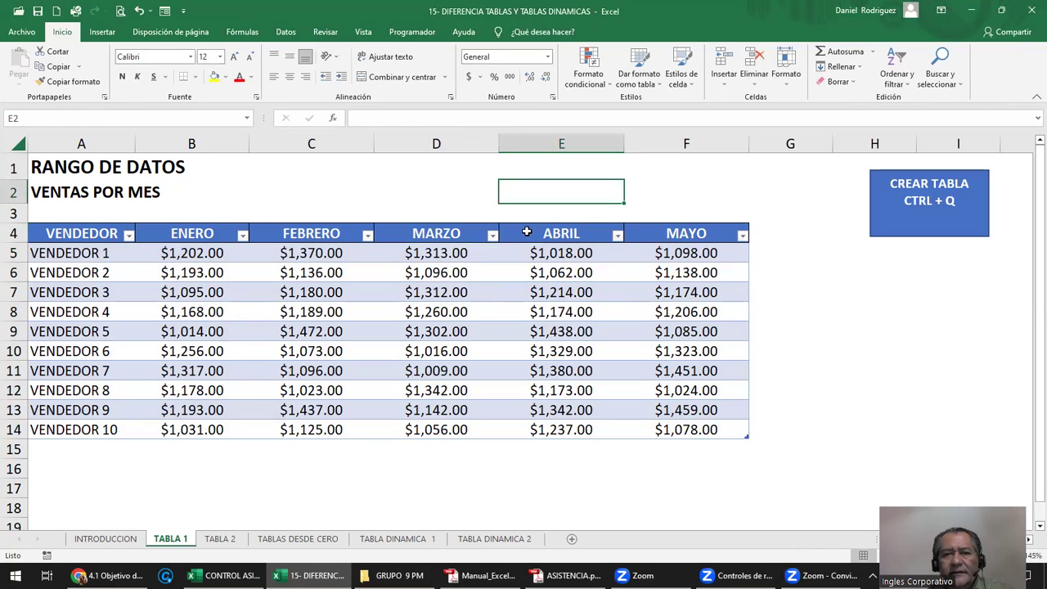
pyautogui.click(527, 233)
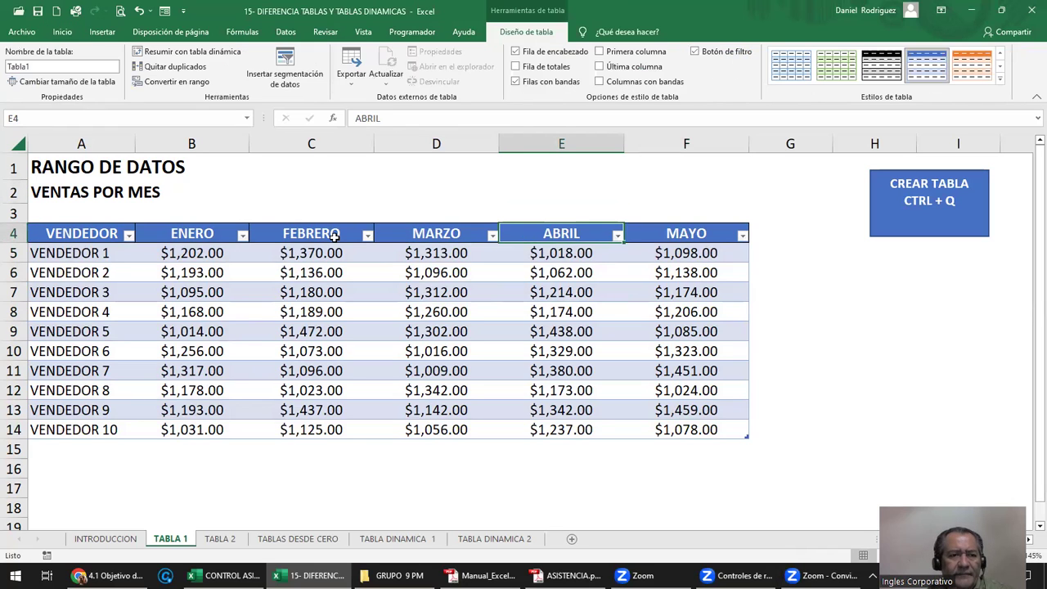
pyautogui.click(129, 234)
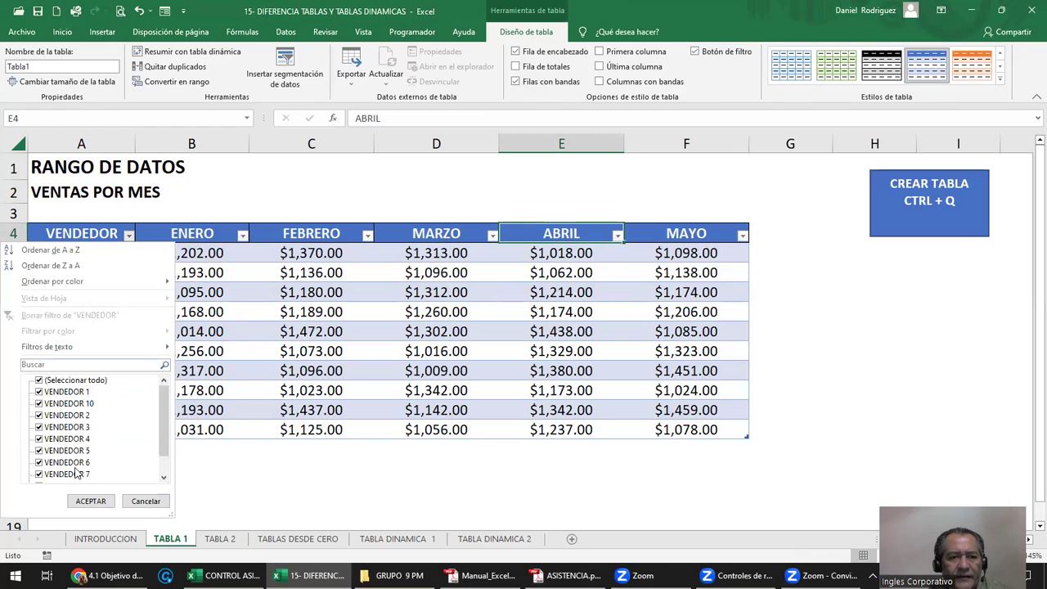
pyautogui.click(74, 380)
pyautogui.click(82, 403)
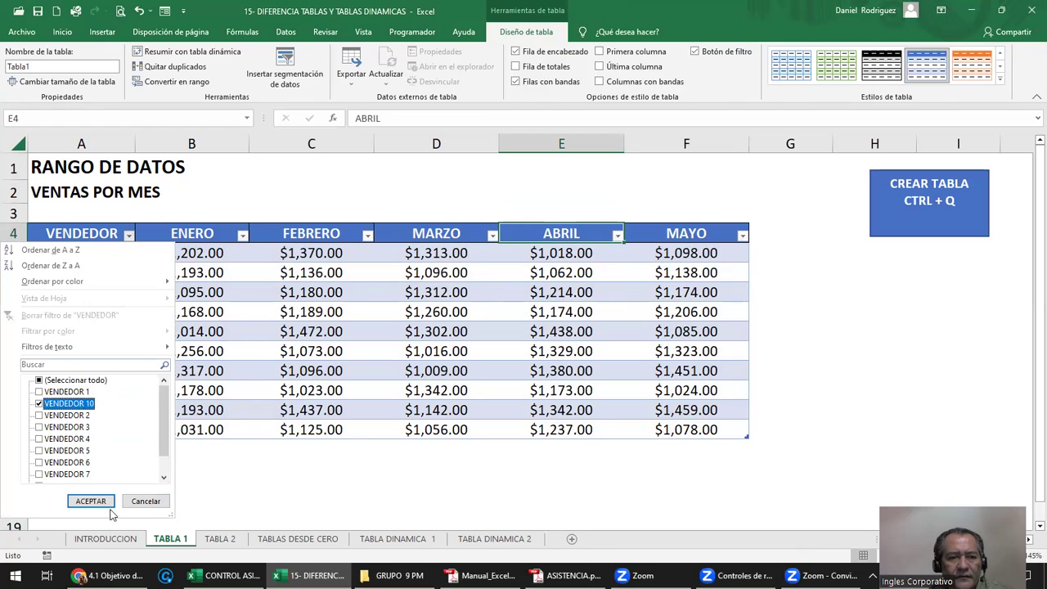
pyautogui.click(91, 501)
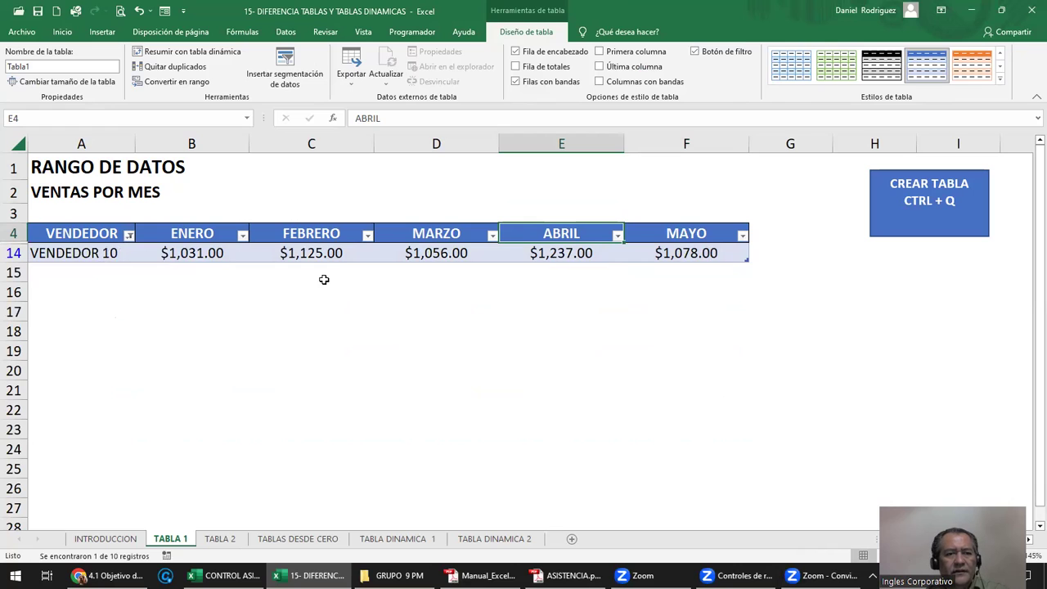
pyautogui.press('Down')
pyautogui.press('Home')
pyautogui.press('F2')
pyautogui.press('BackSpace')
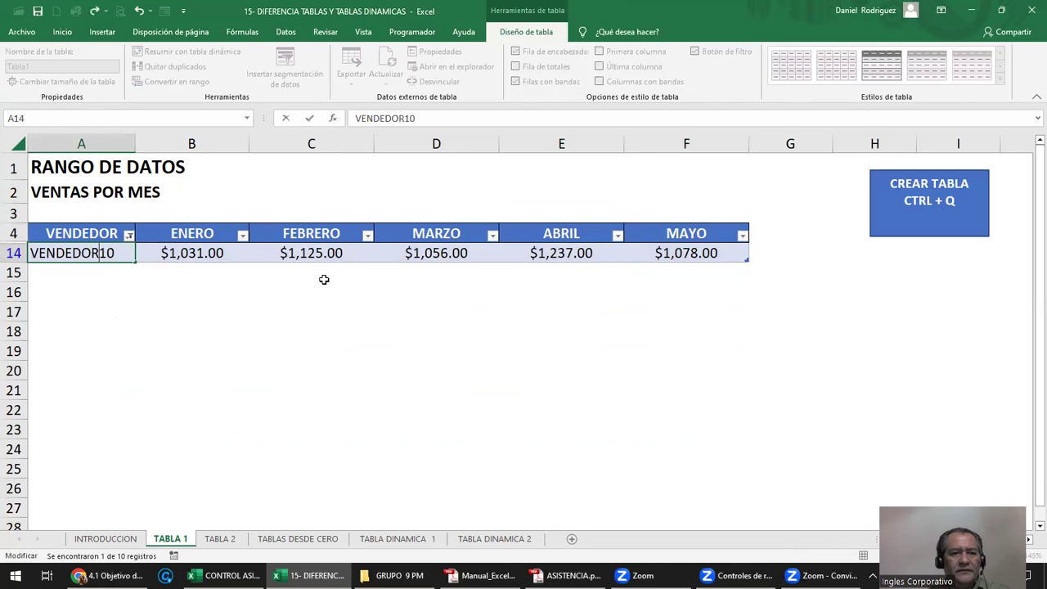
pyautogui.press('Return')
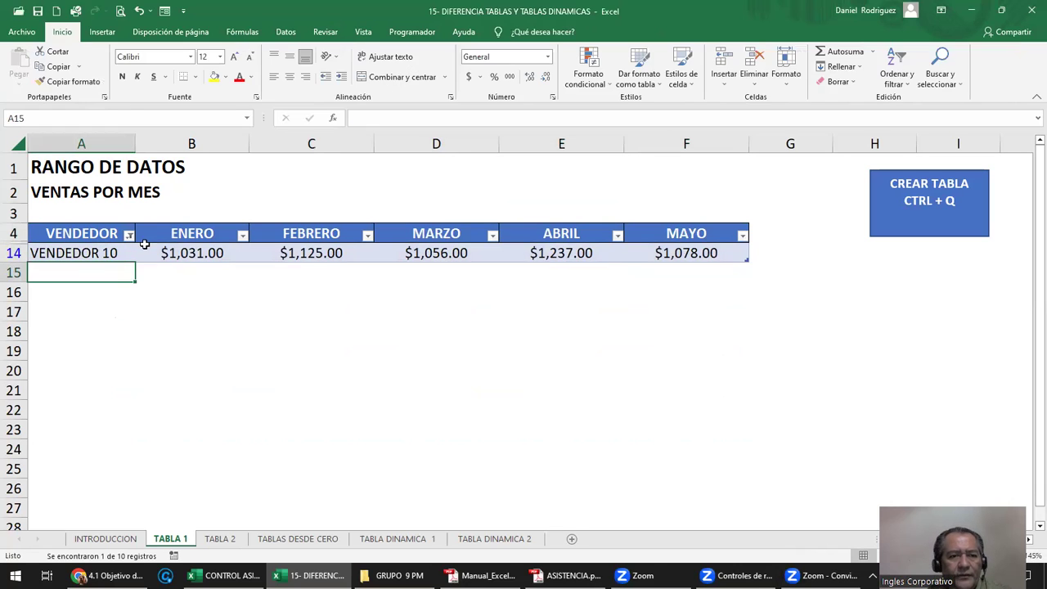
pyautogui.click(129, 236)
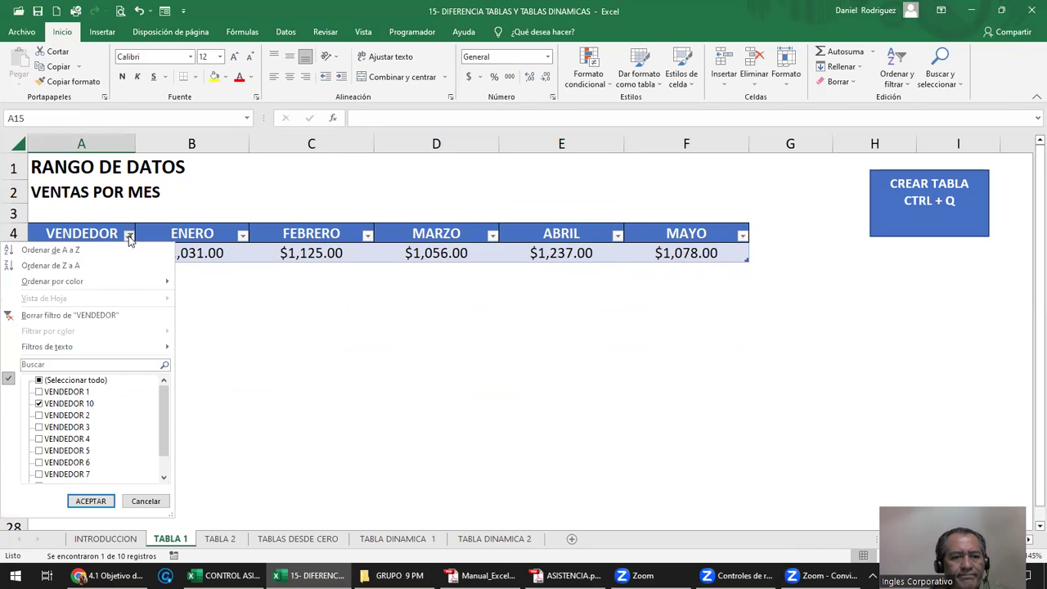
pyautogui.click(86, 401)
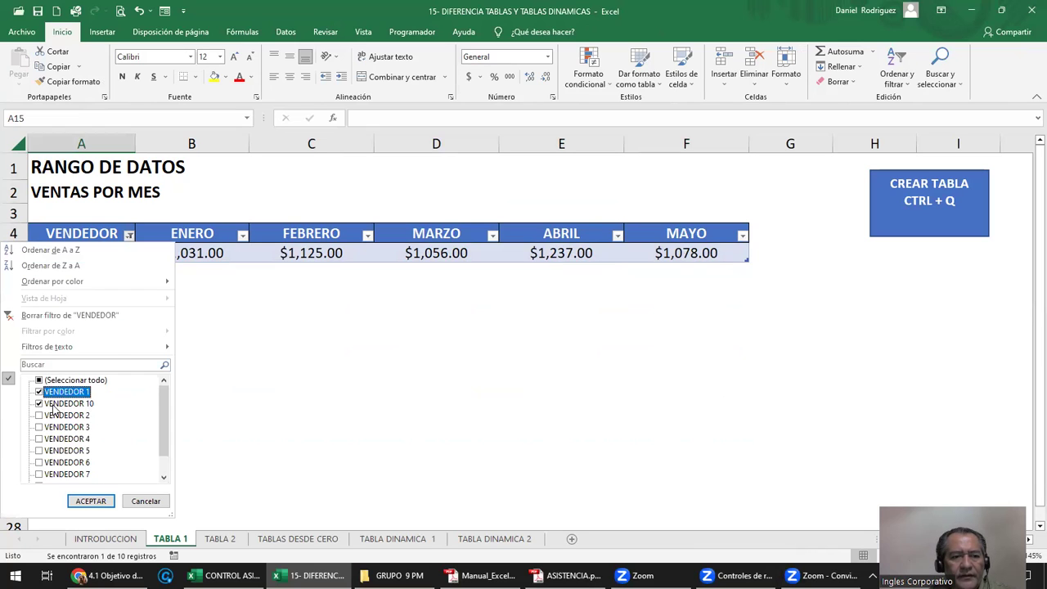
pyautogui.press('Return')
pyautogui.click(129, 235)
pyautogui.click(68, 315)
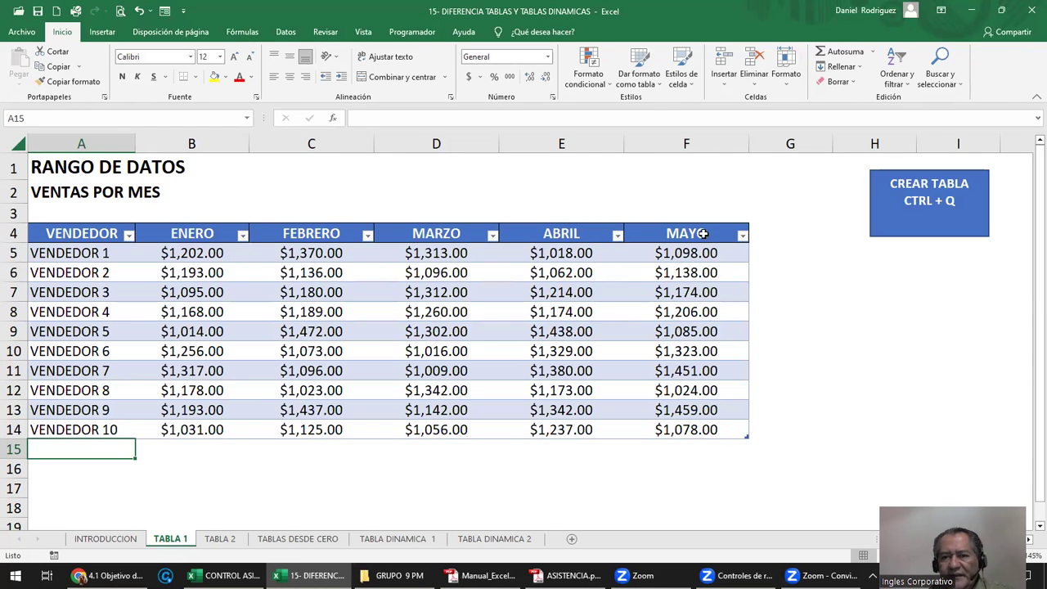
# - Add a TOTAL header in G4, extending the table with a new column
pyautogui.click(702, 233)
pyautogui.press('Right')
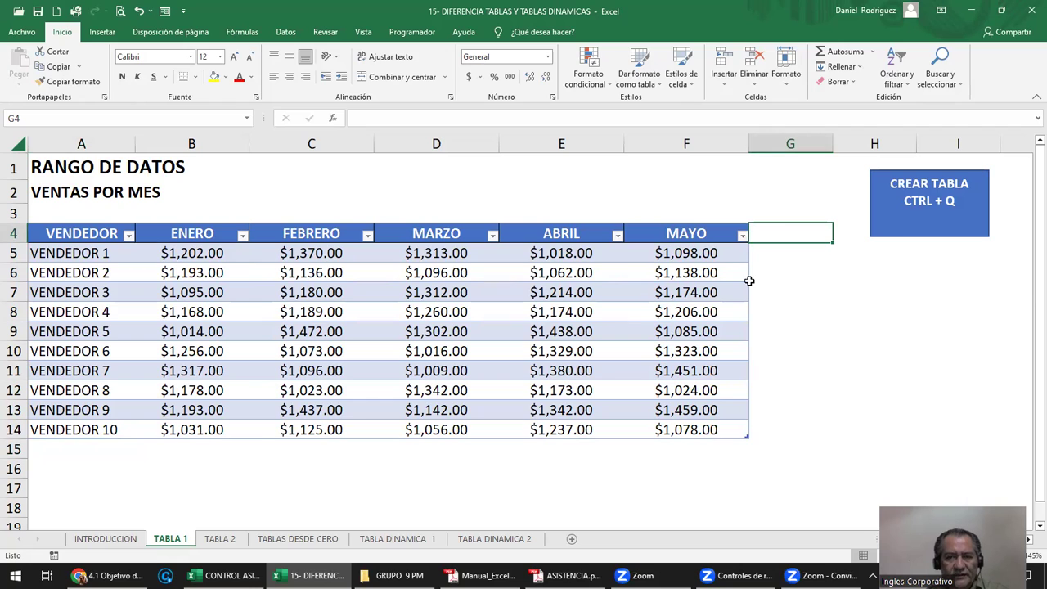
pyautogui.write('TOTAL')
pyautogui.press('Return')
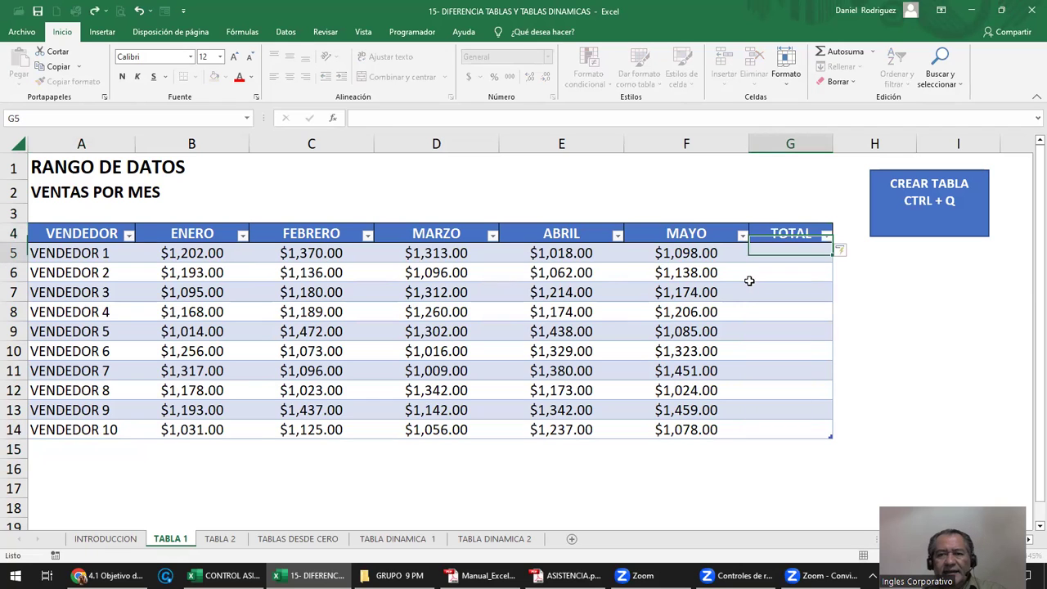
pyautogui.click(781, 141)
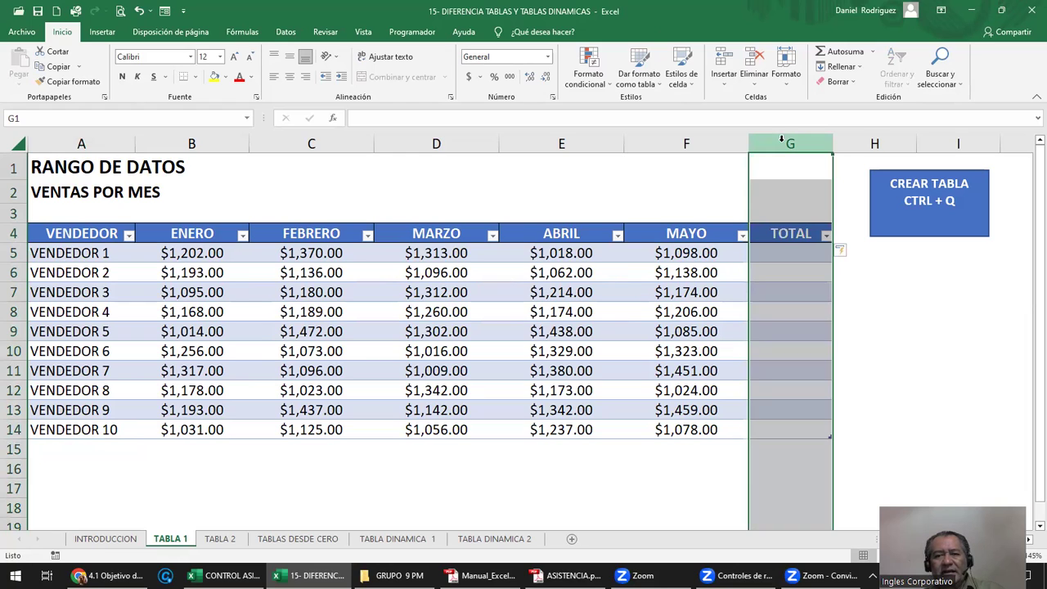
pyautogui.click(38, 448)
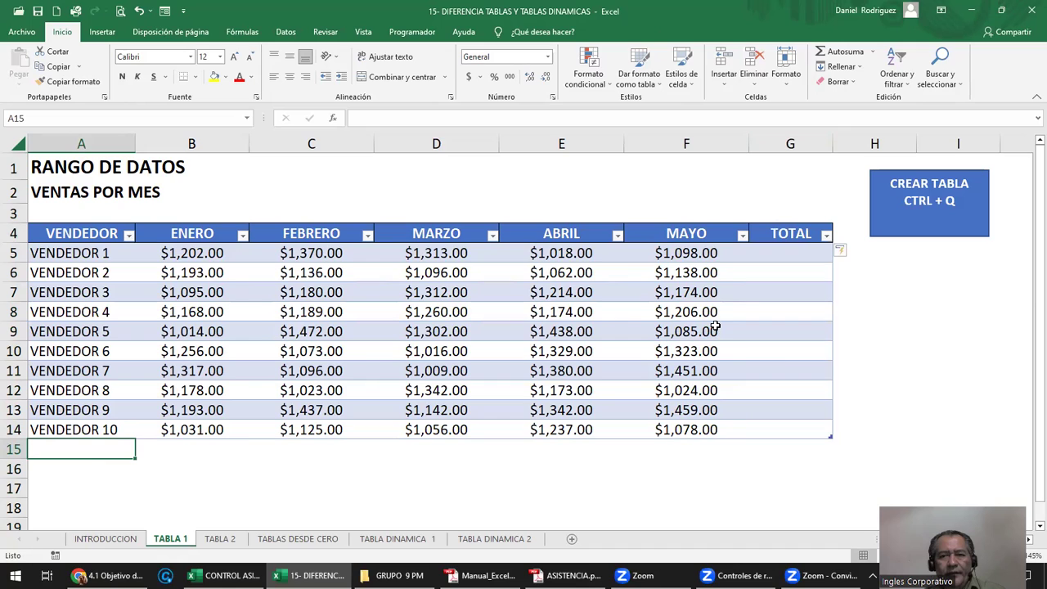
# - Fill TOTAL with =SUMA(Tabla1[@[ENERO]:[MAYO]]) for every vendor and check the totals
pyautogui.click(792, 250)
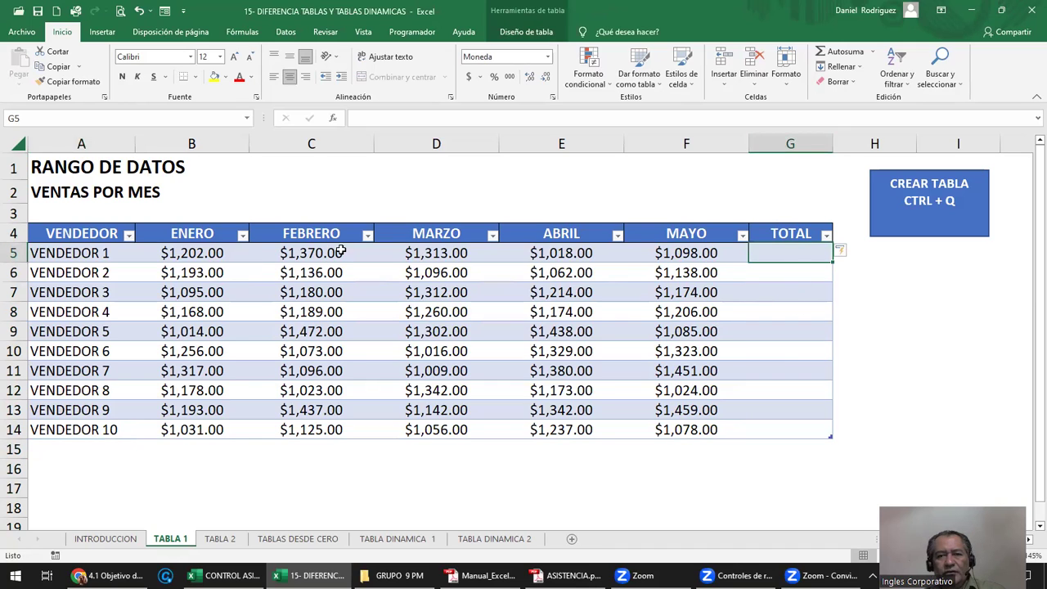
pyautogui.click(871, 52)
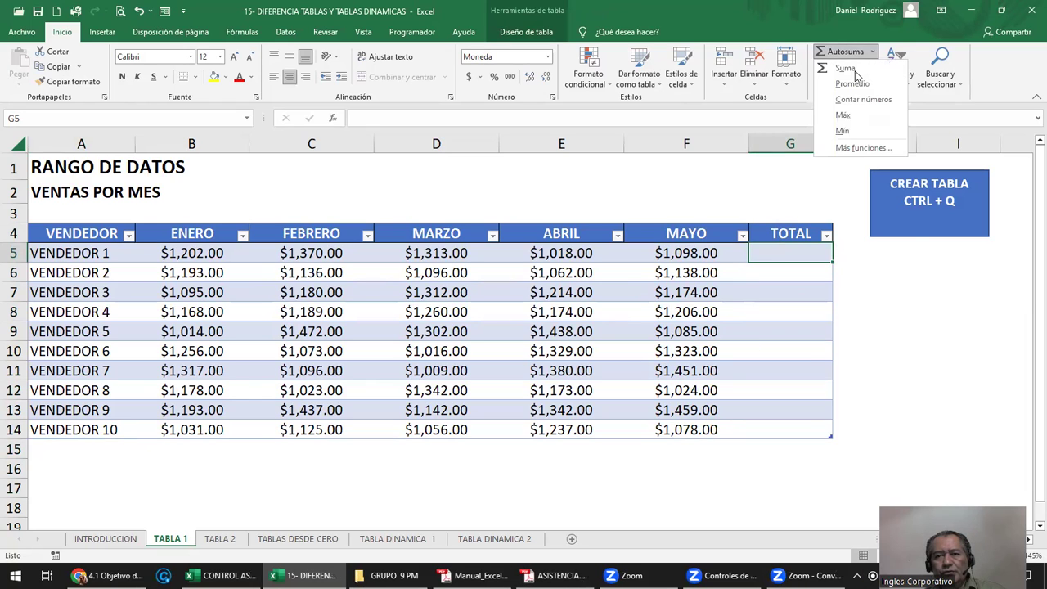
pyautogui.click(847, 69)
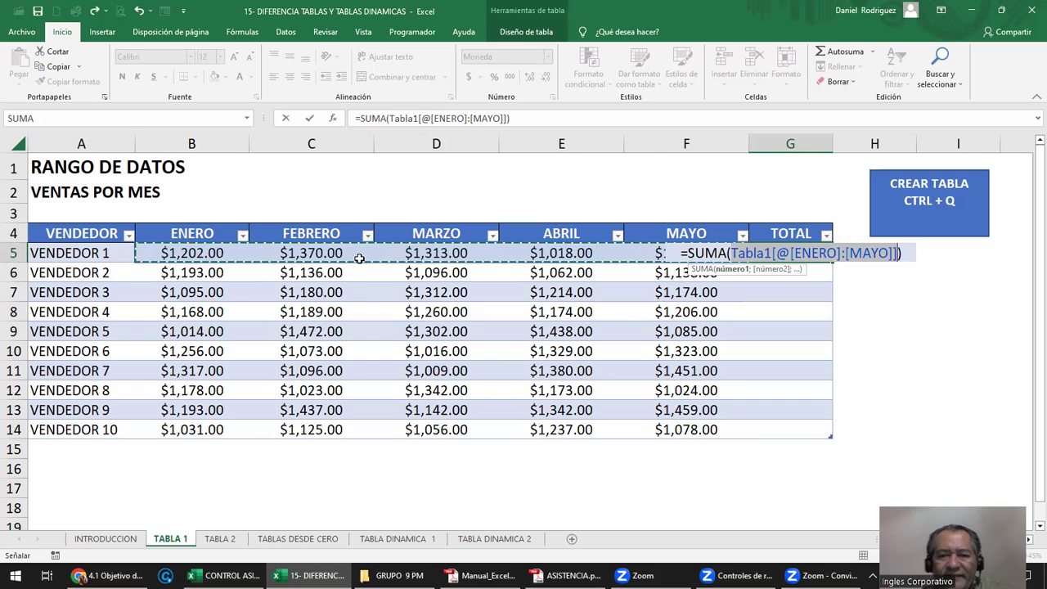
pyautogui.press('Return')
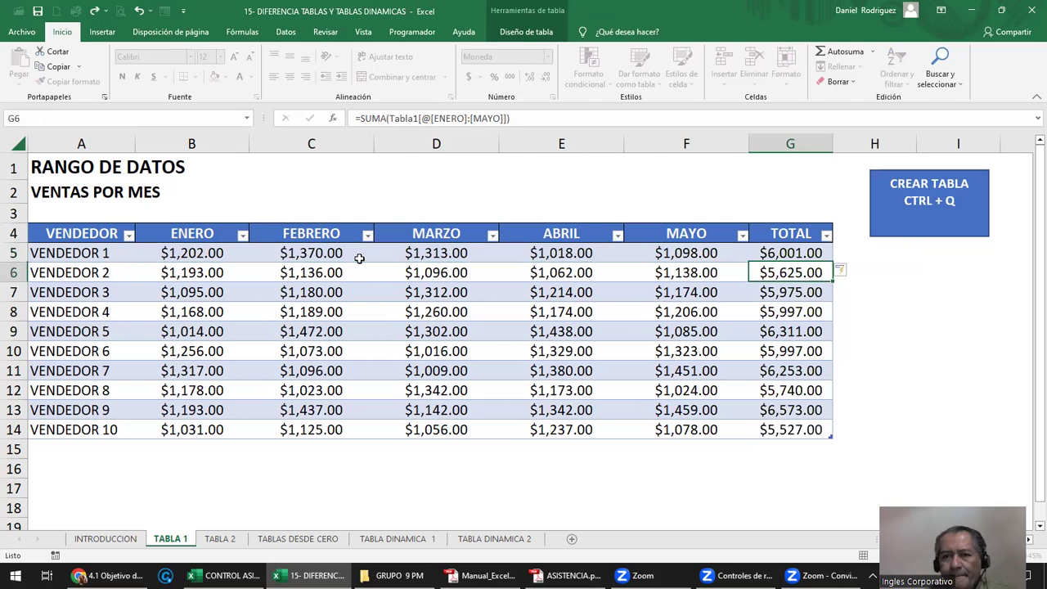
pyautogui.click(814, 256)
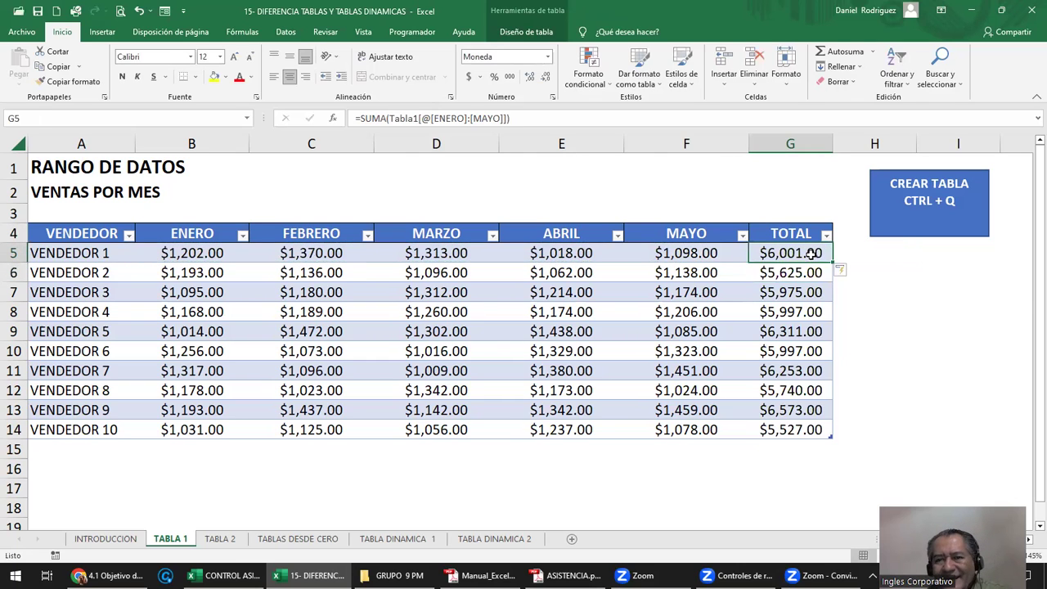
pyautogui.moveTo(796, 253); pyautogui.dragTo(818, 430)
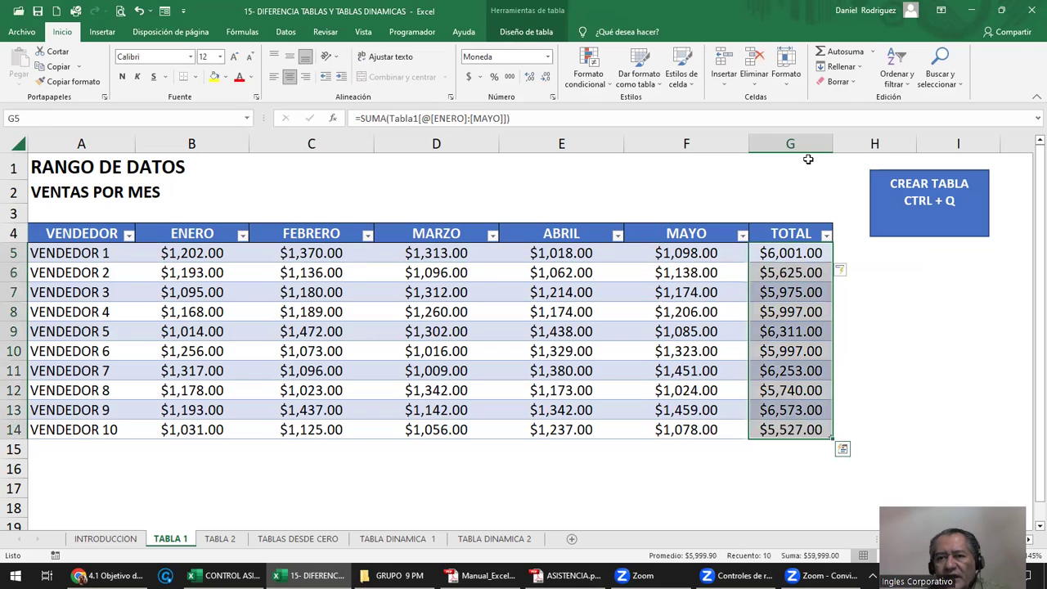
# - Enter VENDEDOR 11 in A15, extending the table by one row
pyautogui.click(792, 143)
pyautogui.click(42, 451)
pyautogui.write('V')
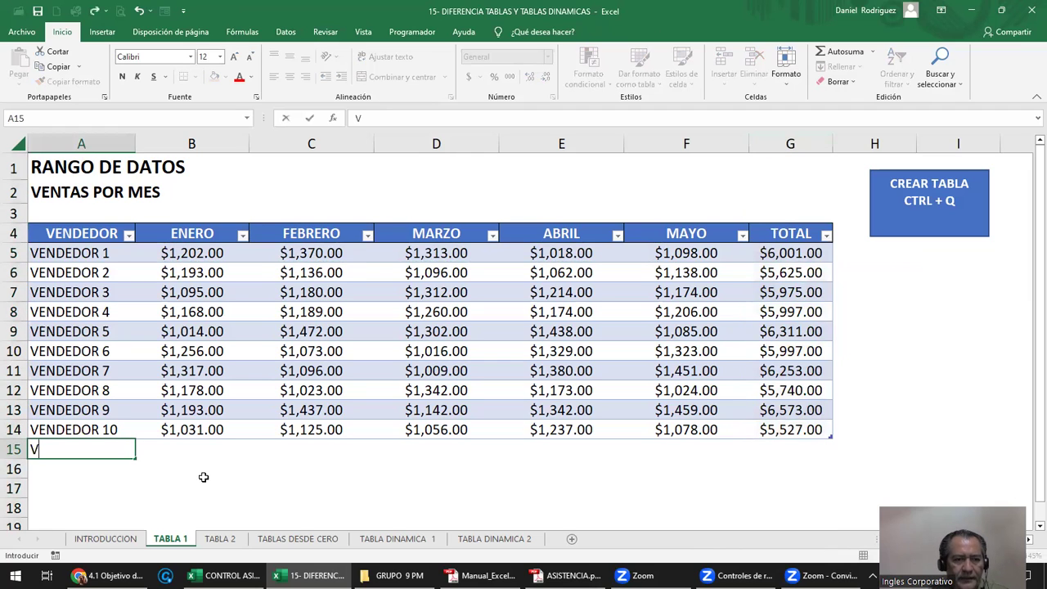
pyautogui.write('ENDEDOR ')
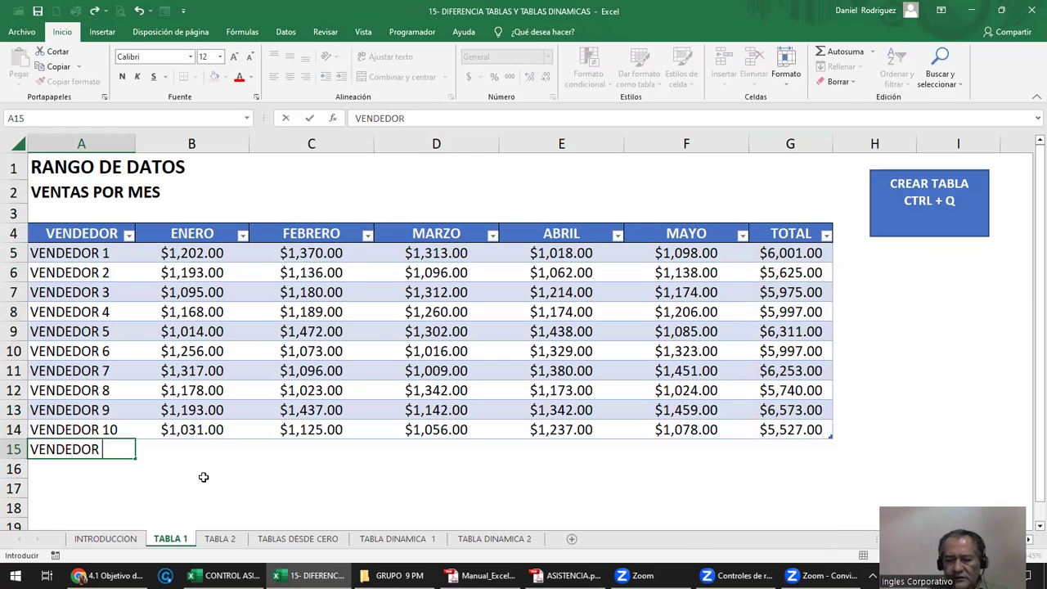
pyautogui.write('11')
pyautogui.press('Return')
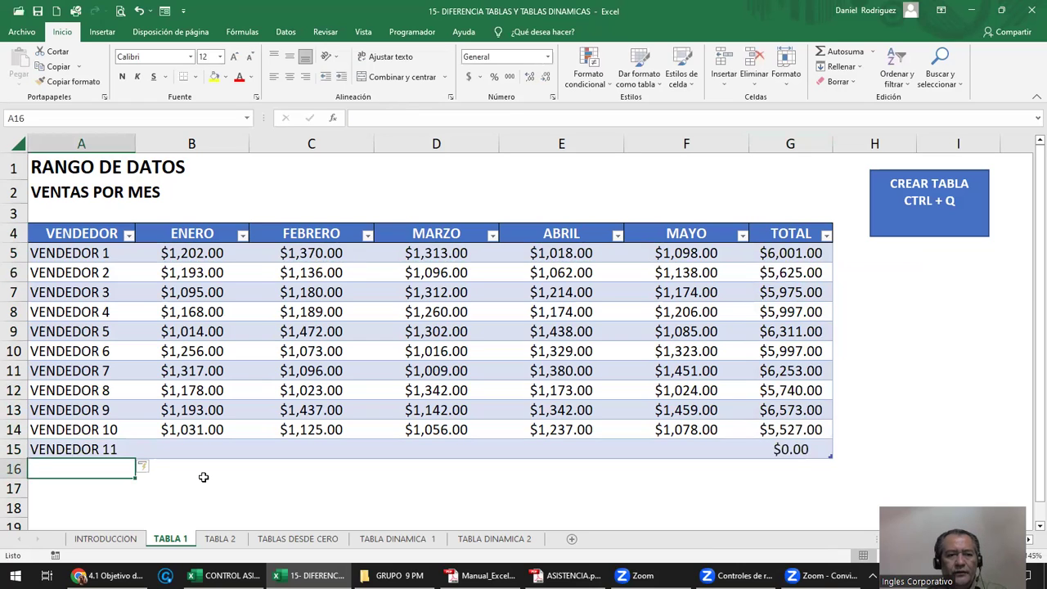
pyautogui.press('Up')
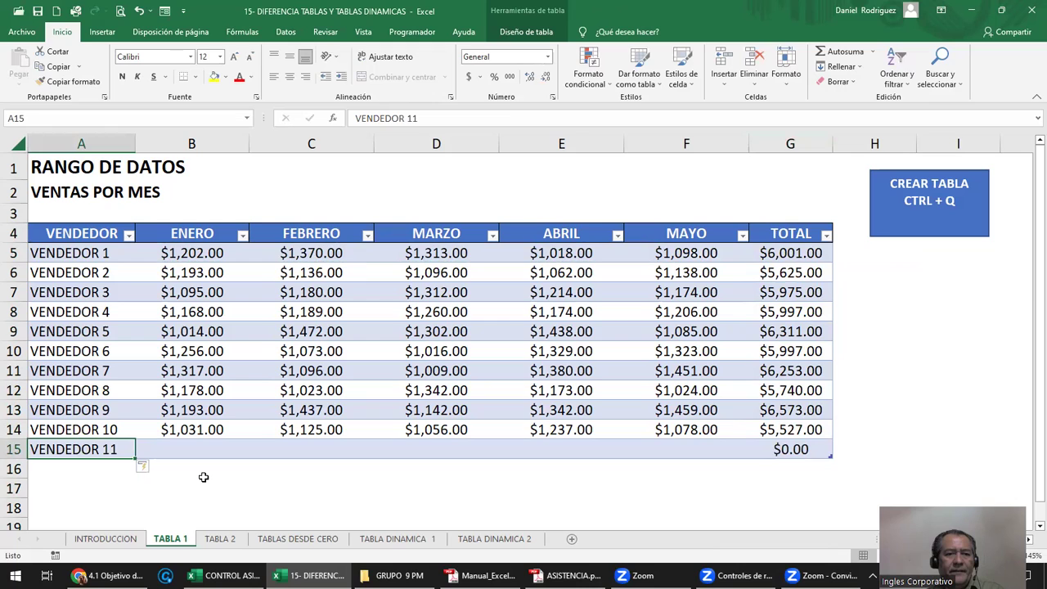
# - Copy VENDEDOR 9's ENERO–MAYO sales into the VENDEDOR 11 row, totalling $6,573.00
pyautogui.press('Up')
pyautogui.press('Up')
pyautogui.press('Right')
pyautogui.hotkey('shift', 'Right')
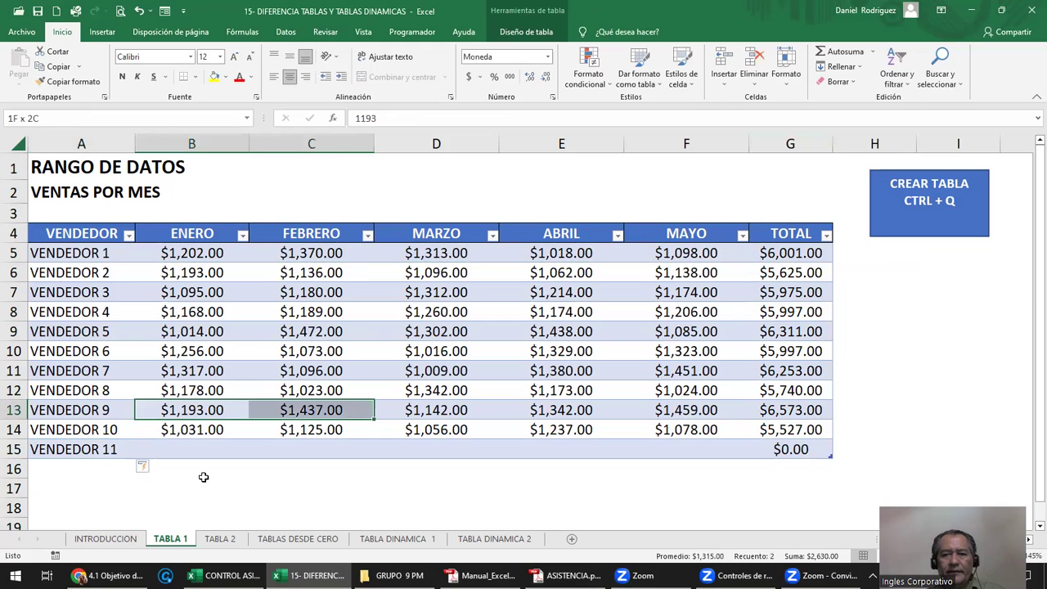
pyautogui.hotkey('shift', 'Right')
pyautogui.hotkey('shift', 'Right')
pyautogui.hotkey('shift', 'Right')
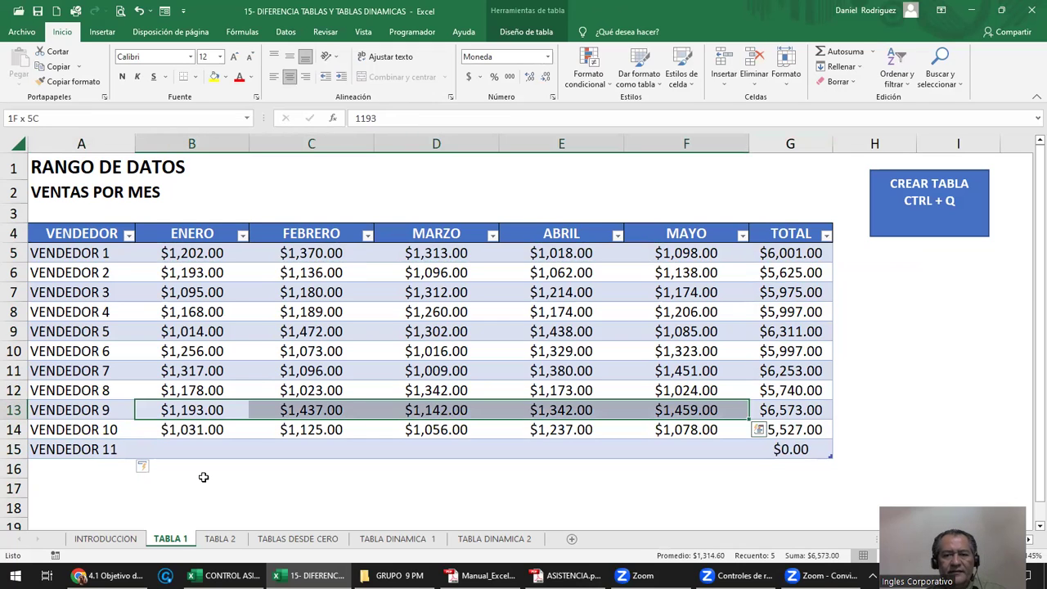
pyautogui.hotkey('ctrl', 'c')
pyautogui.press('Down')
pyautogui.press('Down')
pyautogui.press('Return')
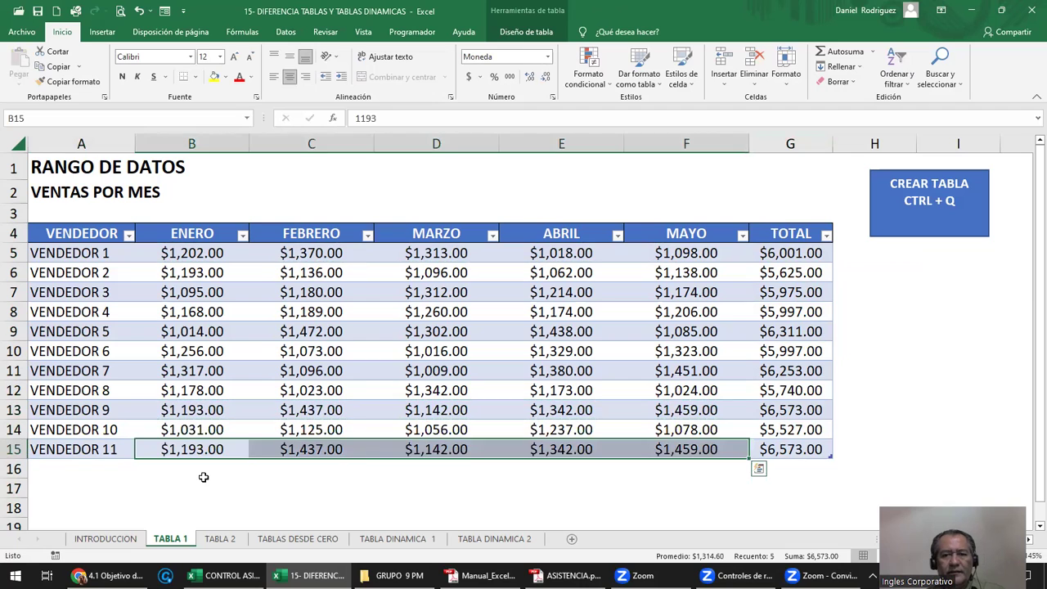
pyautogui.click(140, 466)
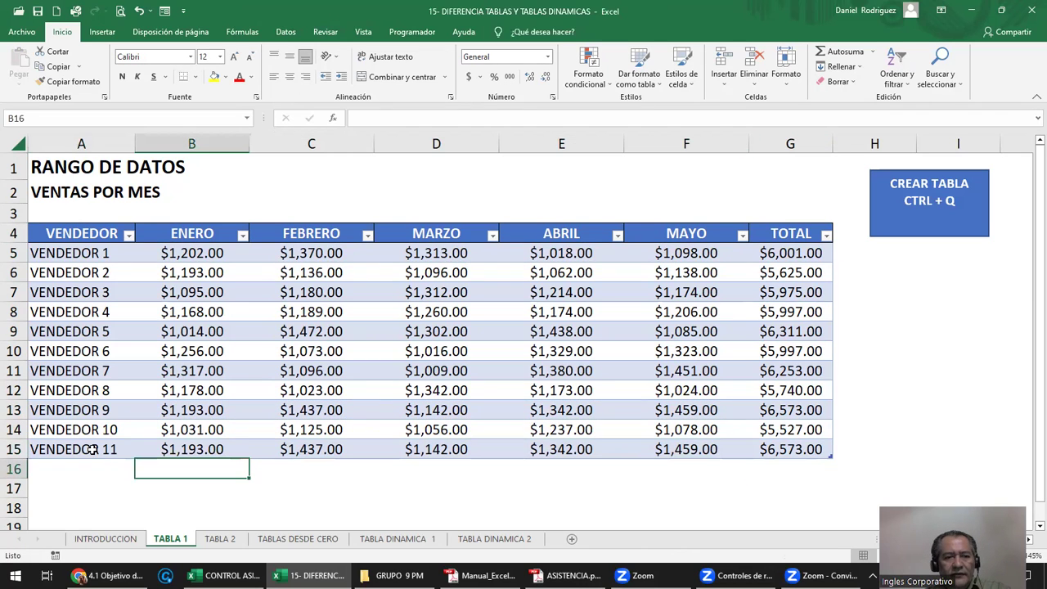
pyautogui.click(88, 449)
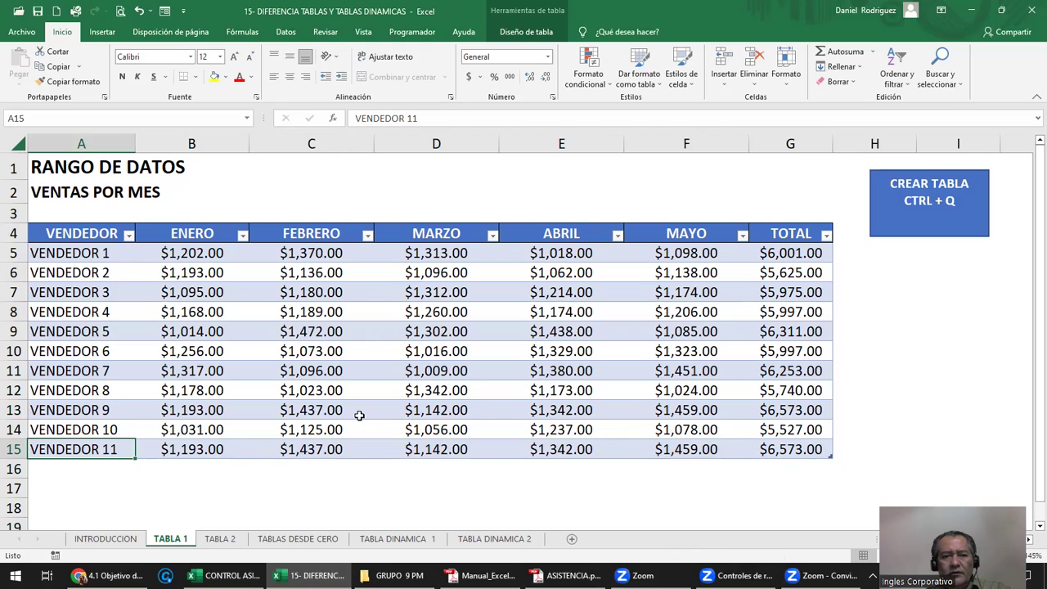
pyautogui.click(53, 469)
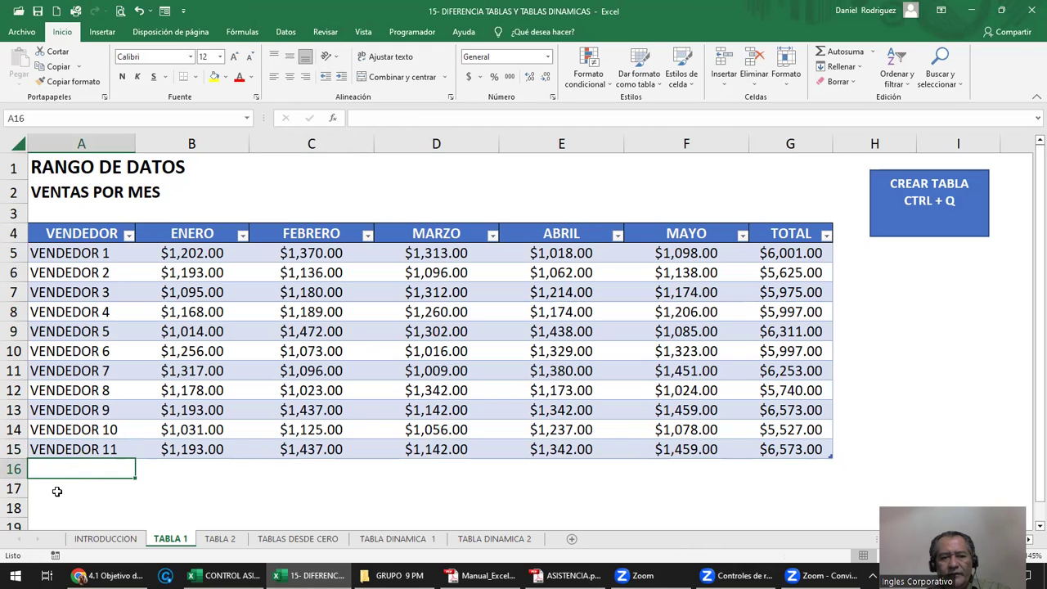
pyautogui.click(57, 491)
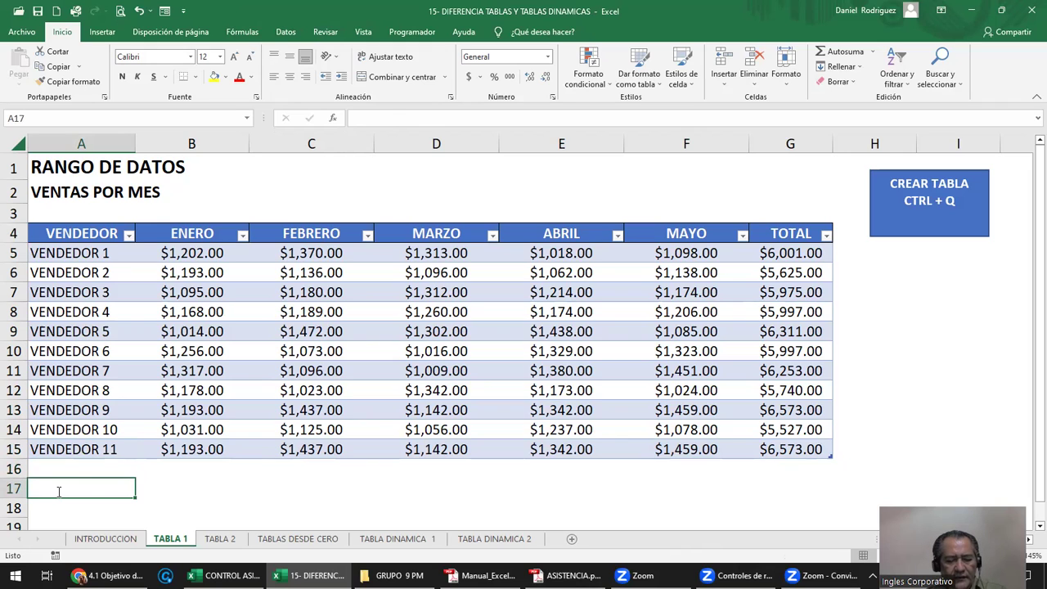
pyautogui.write('VENDODR')
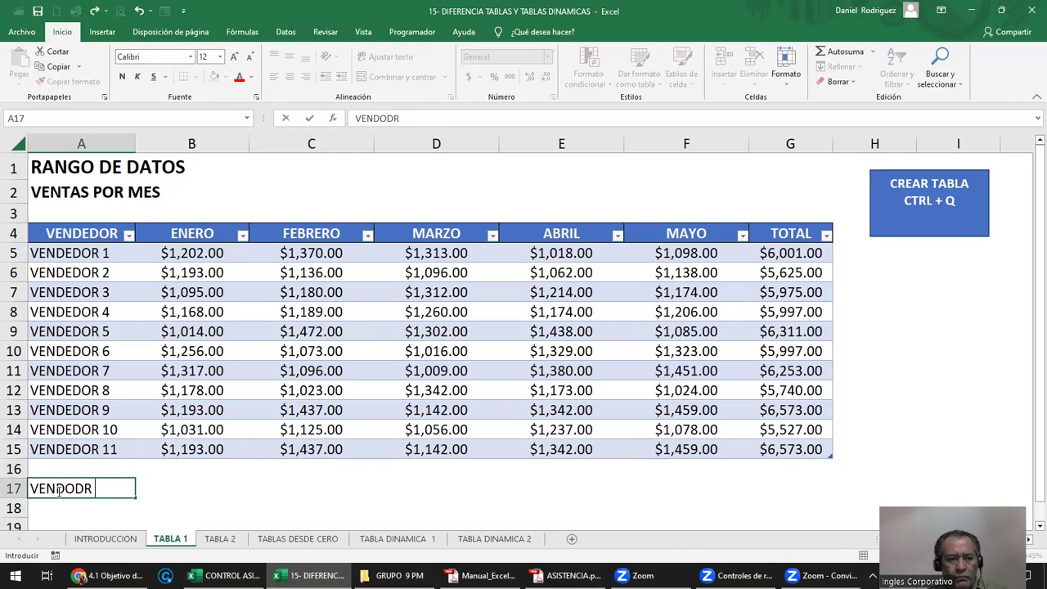
pyautogui.press('BackSpace')
pyautogui.write('OR 1')
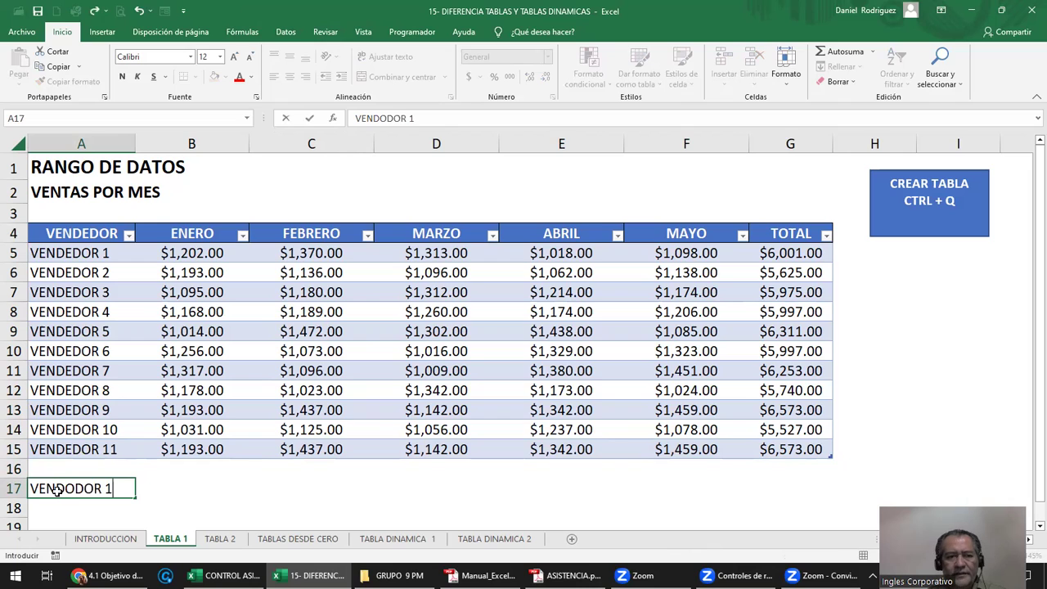
pyautogui.write('2')
pyautogui.hotkey('ctrl', 'Return')
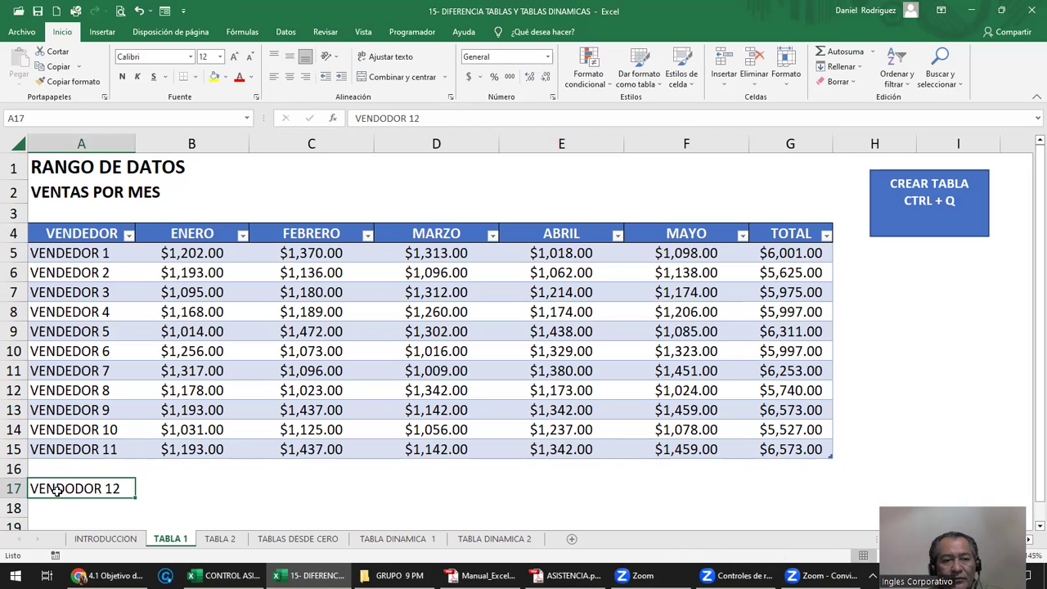
pyautogui.press('Up')
pyautogui.click(57, 489)
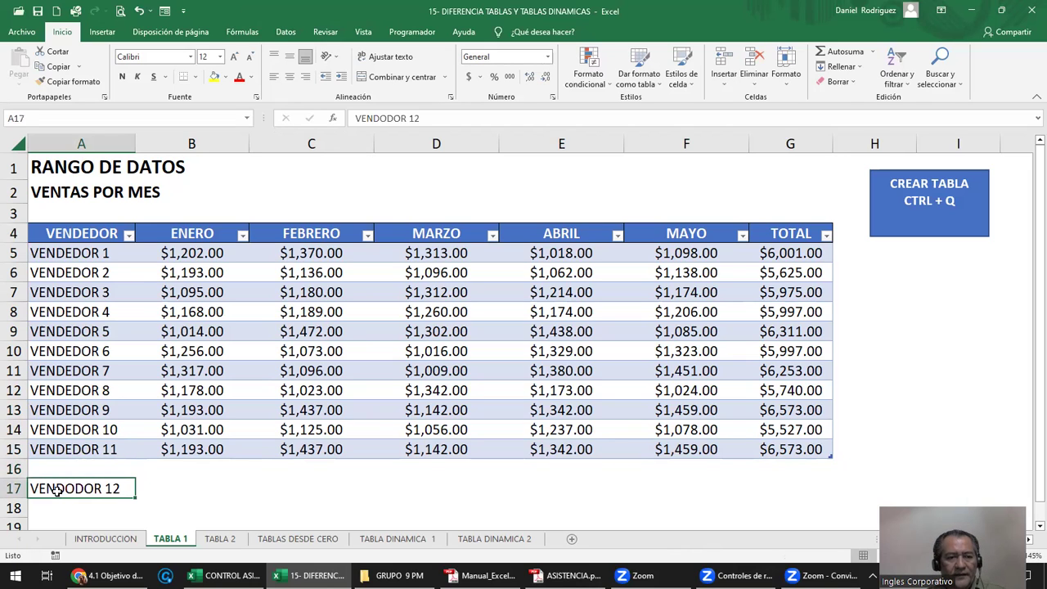
pyautogui.moveTo(57, 489); pyautogui.dragTo(57, 471)
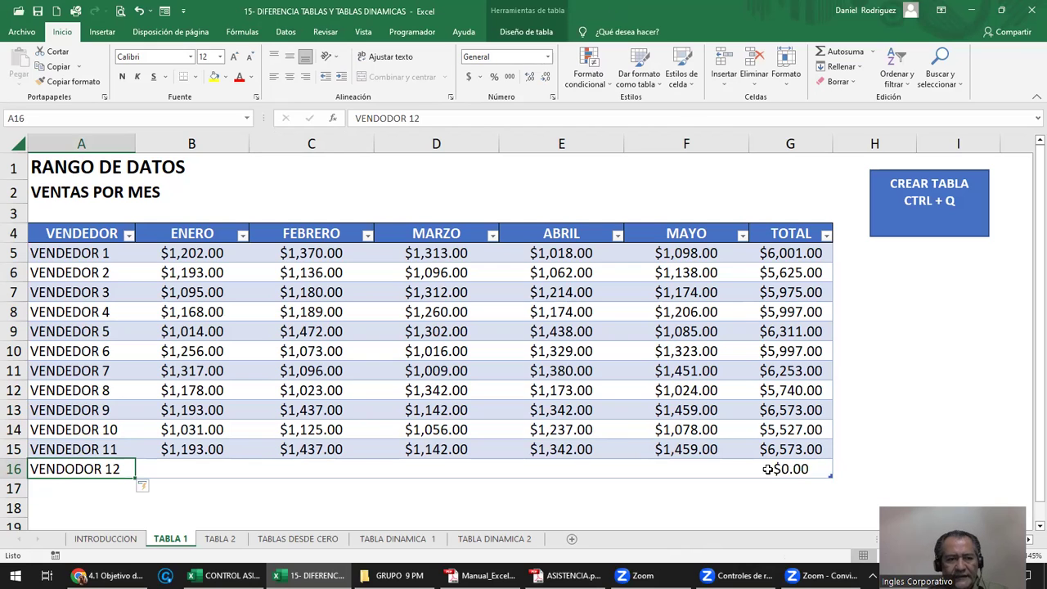
pyautogui.click(254, 505)
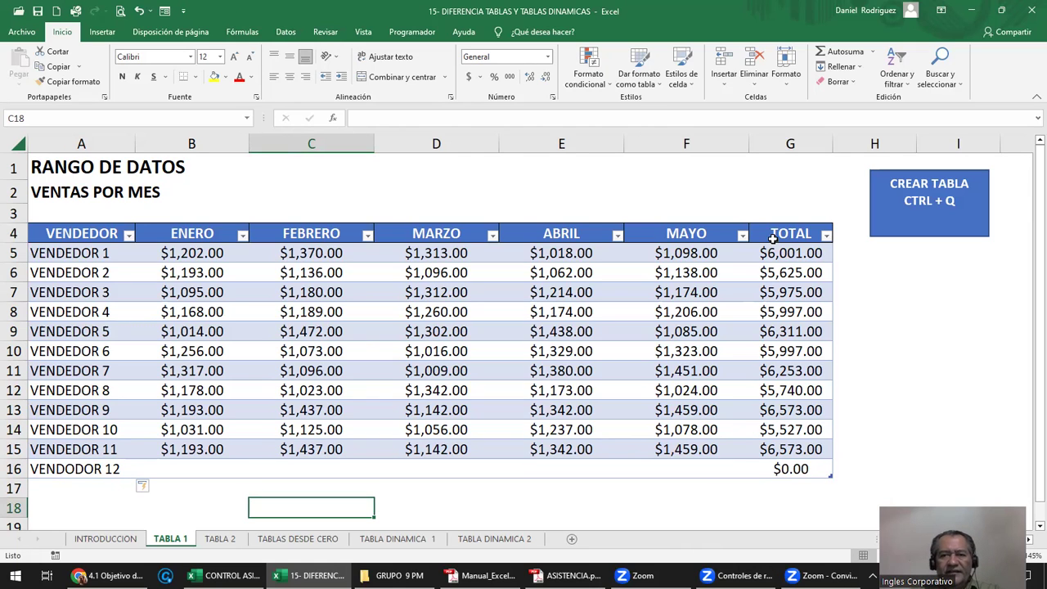
pyautogui.doubleClick(790, 253)
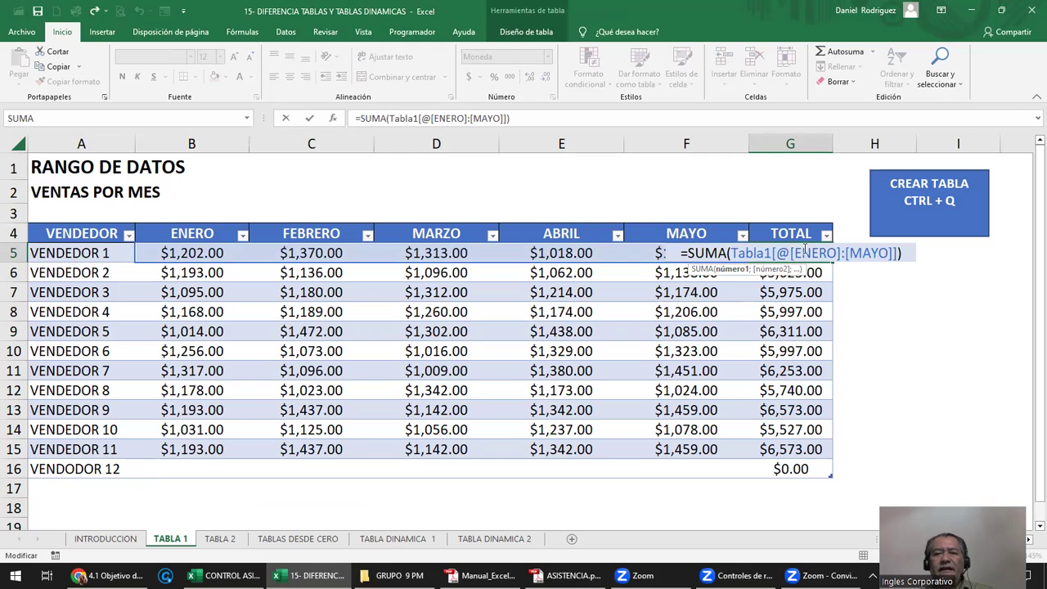
pyautogui.press('Escape')
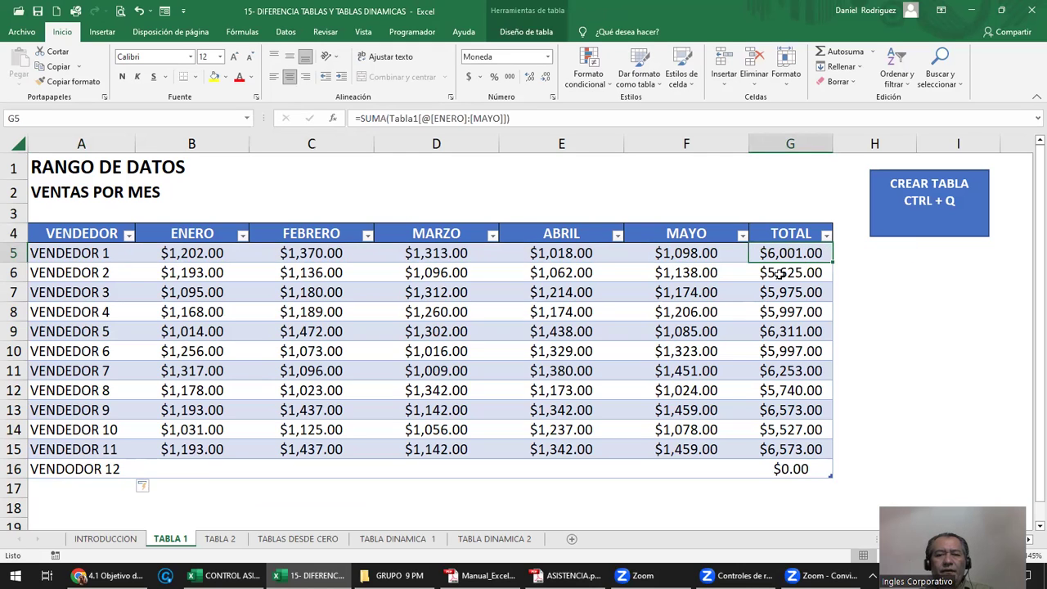
pyautogui.click(544, 505)
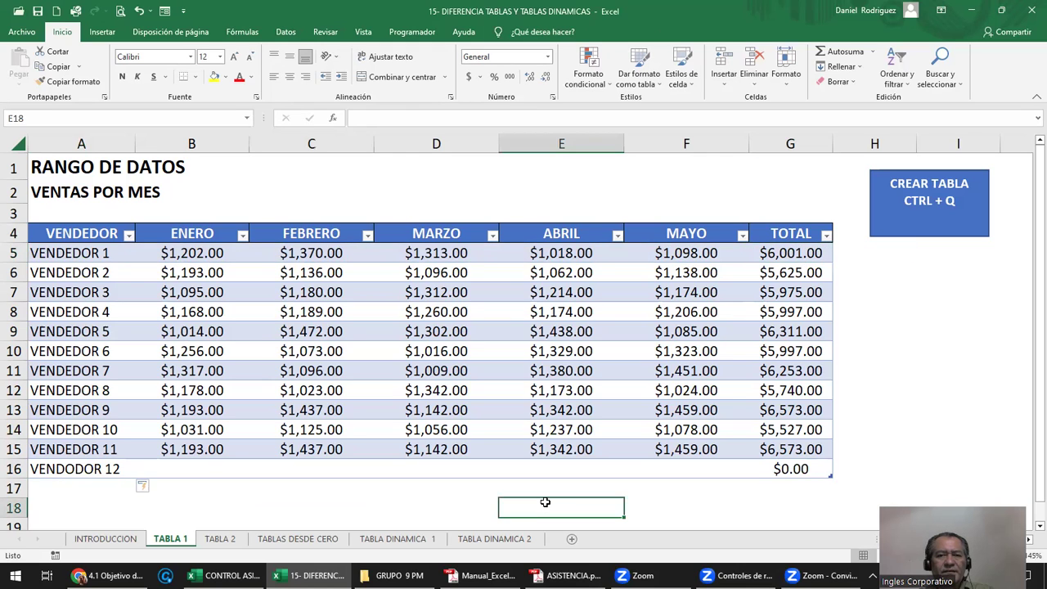
pyautogui.moveTo(568, 259); pyautogui.dragTo(545, 448)
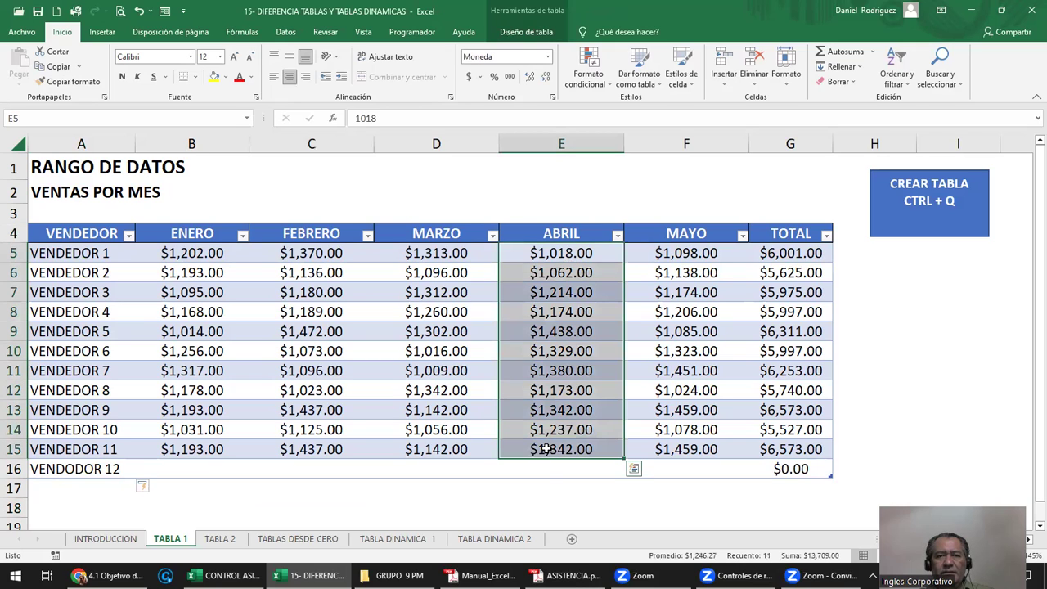
pyautogui.click(544, 491)
pyautogui.click(567, 233)
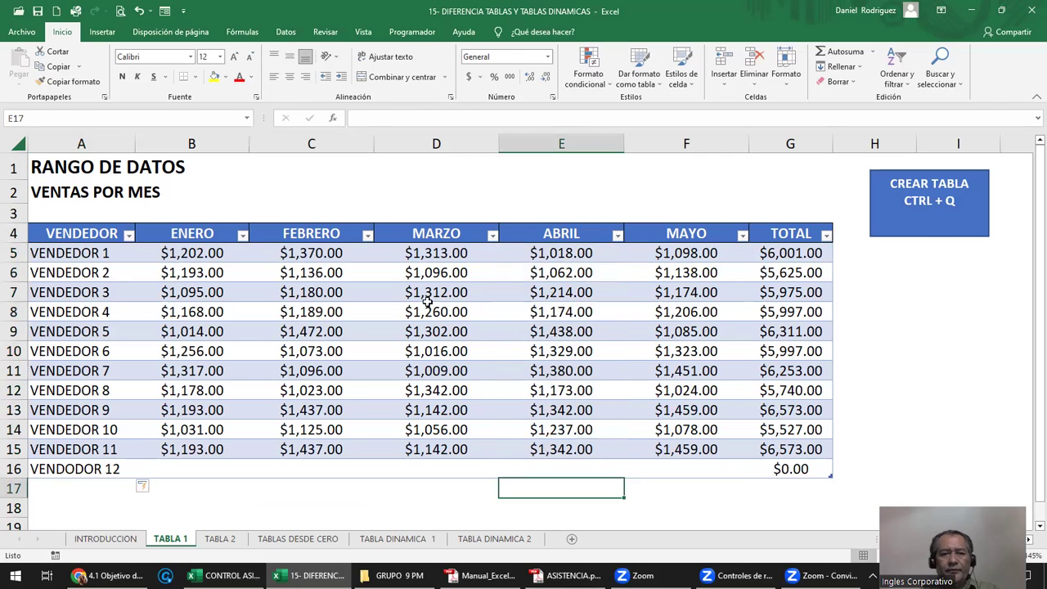
pyautogui.click(28, 467)
pyautogui.rightClick(24, 473)
pyautogui.click(86, 377)
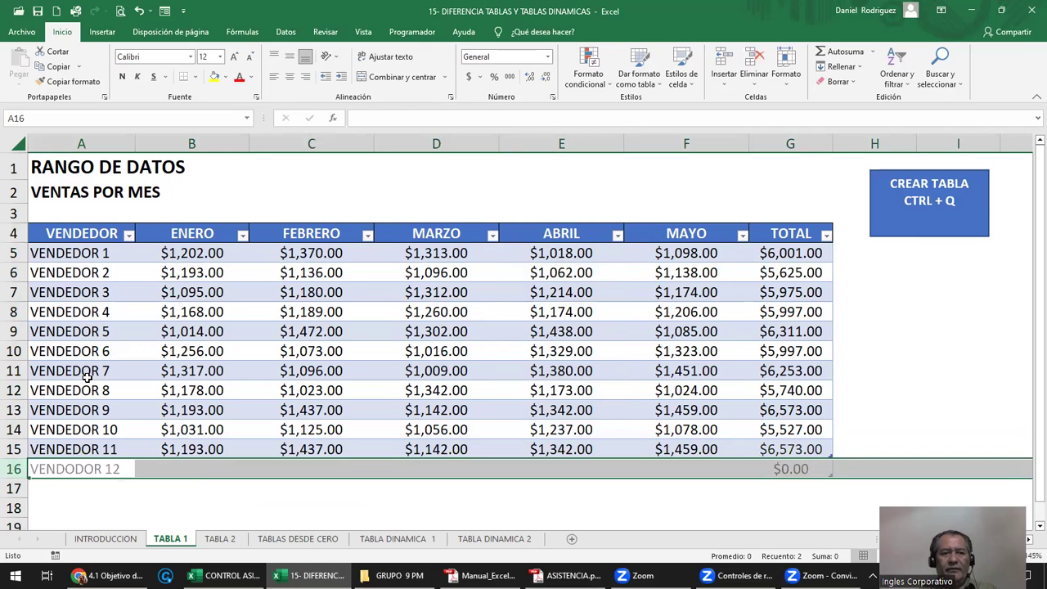
pyautogui.click(324, 223)
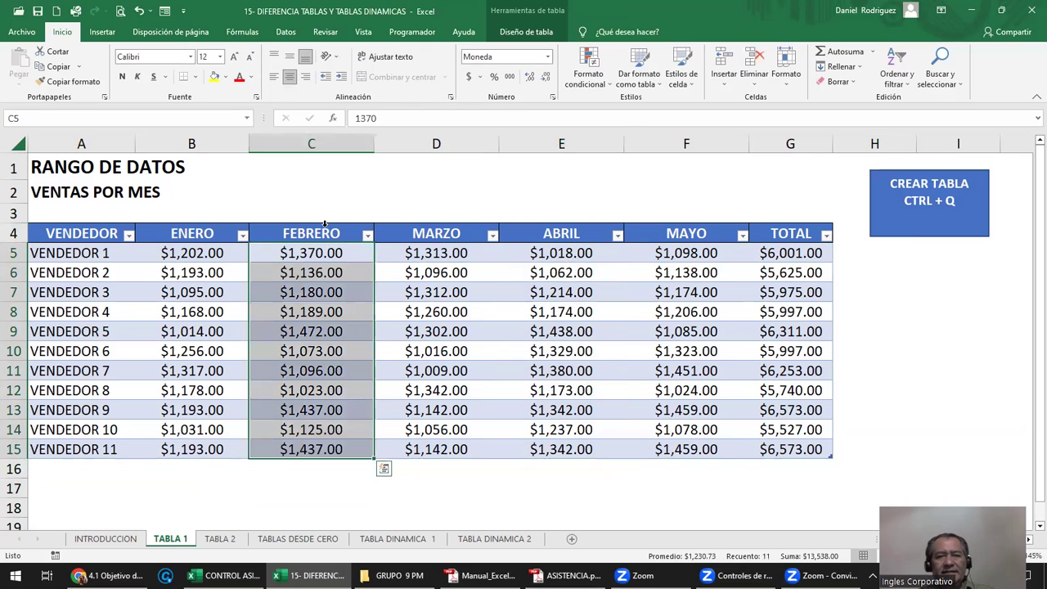
pyautogui.click(413, 230)
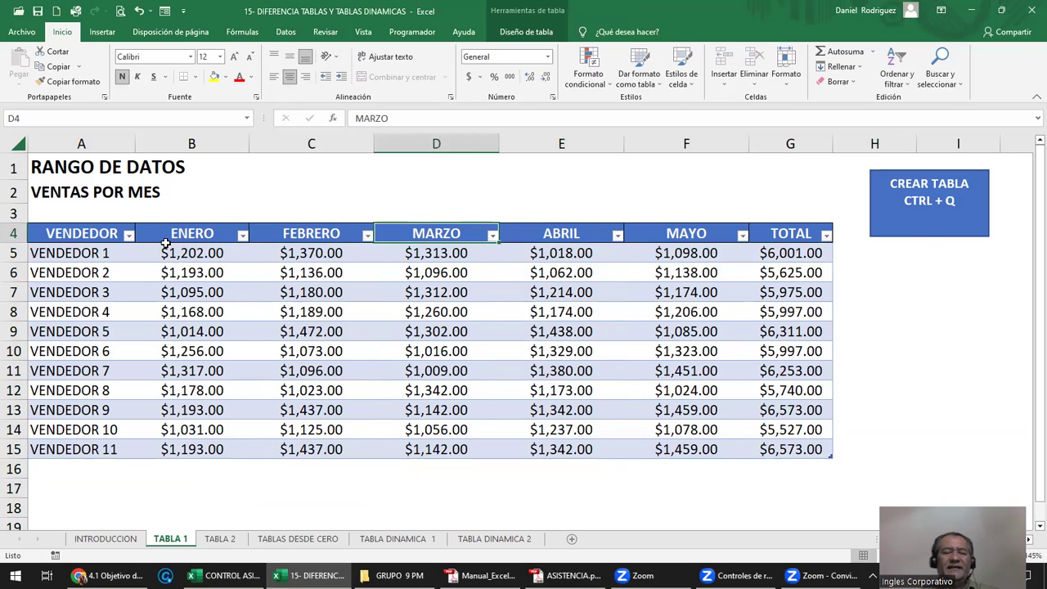
pyautogui.click(91, 234)
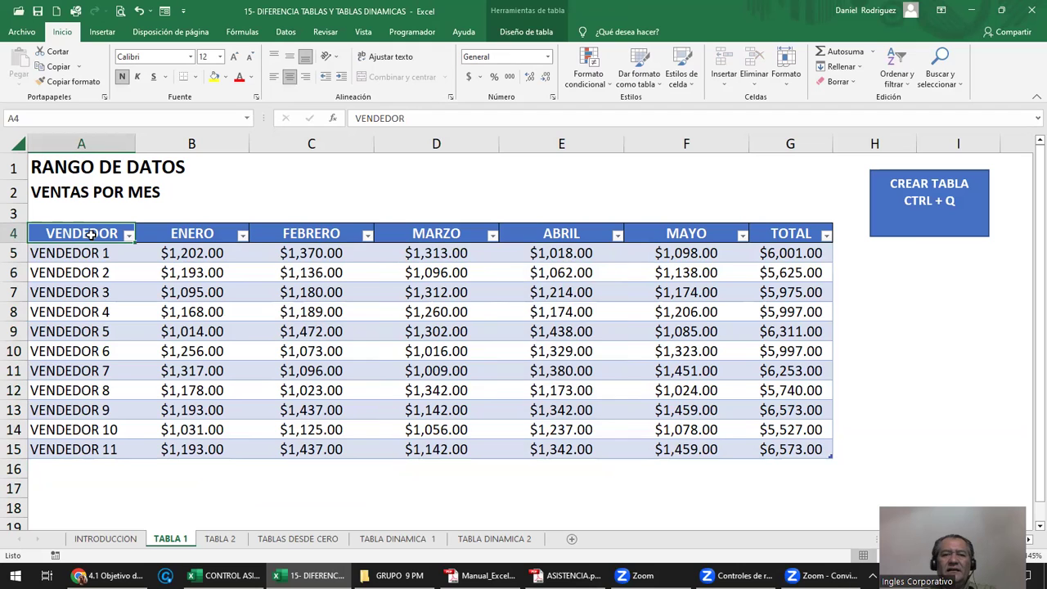
# - Convert Tabla1 to a normal range with Tabla > Convertir en rango, confirming with Sí
pyautogui.click(299, 235)
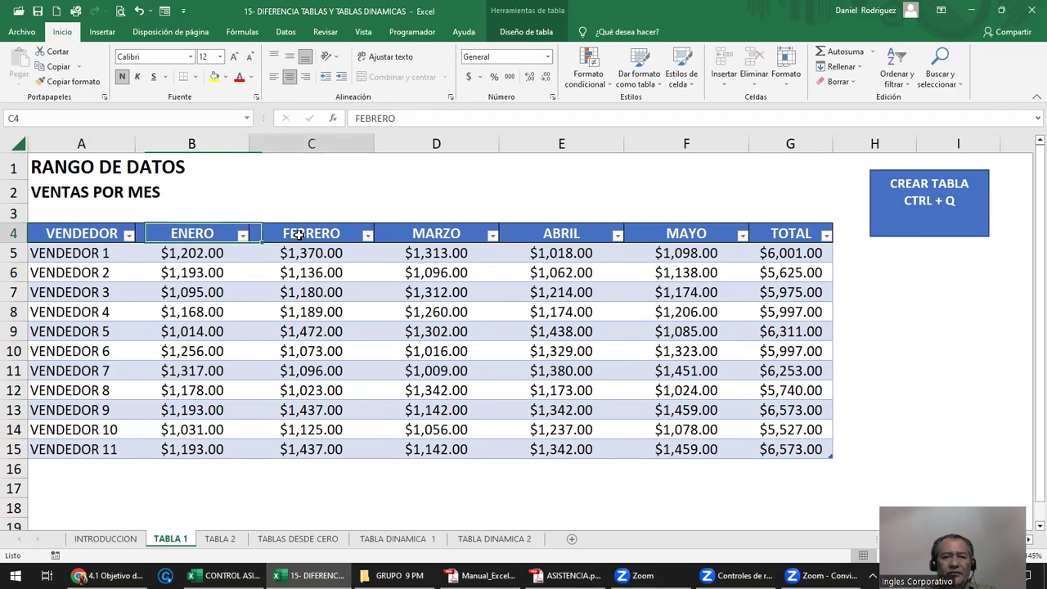
pyautogui.rightClick(301, 236)
pyautogui.moveTo(419, 466)
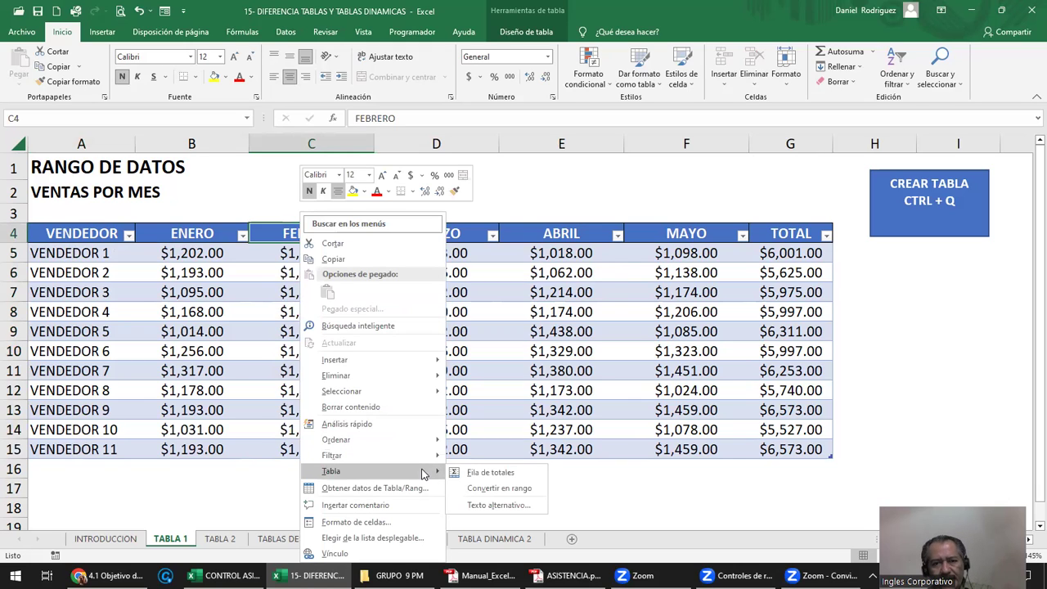
pyautogui.click(515, 489)
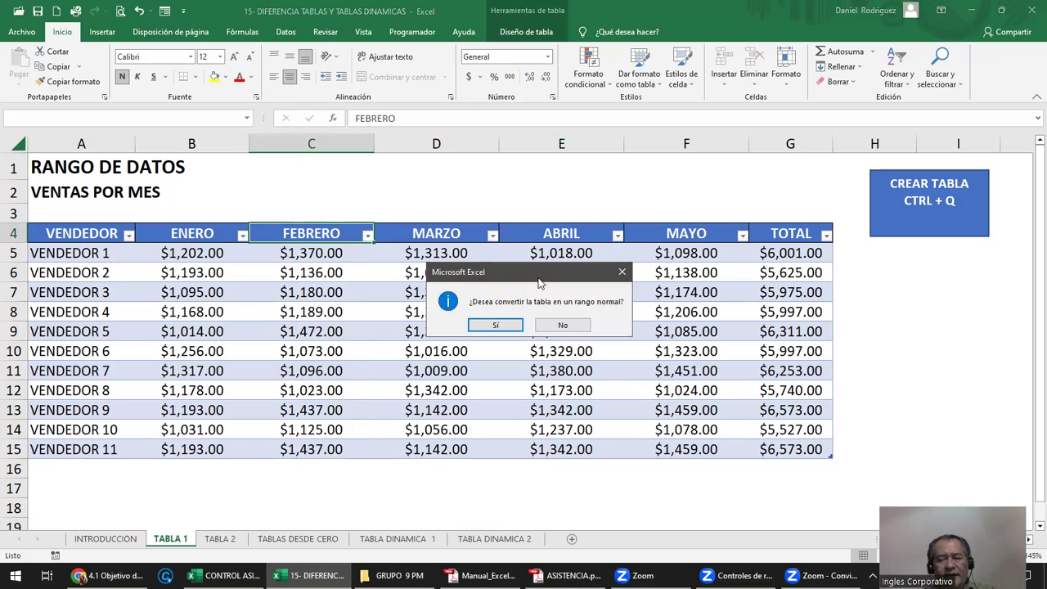
pyautogui.click(494, 324)
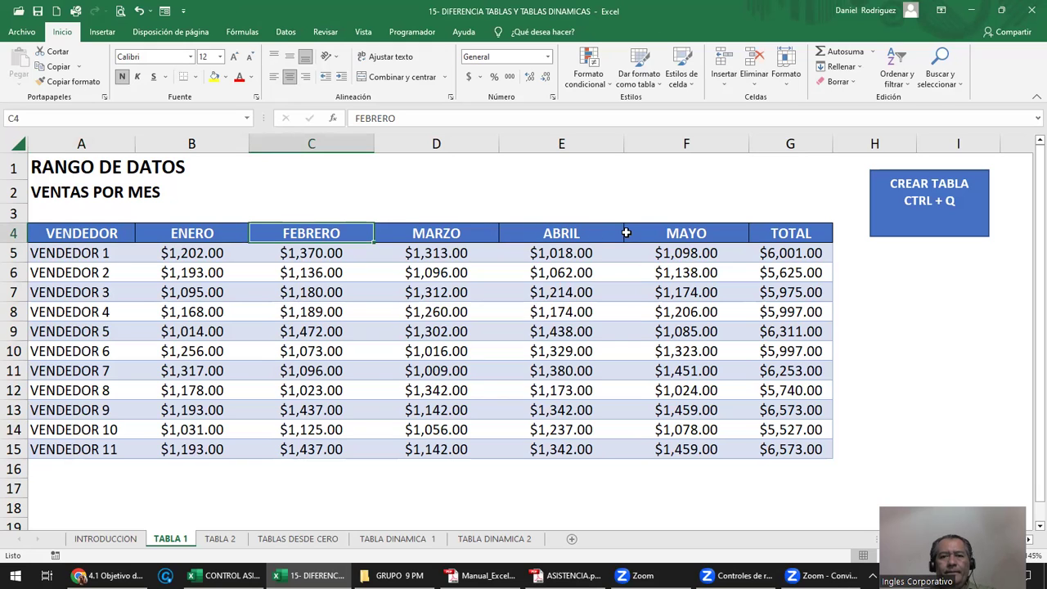
pyautogui.click(656, 236)
pyautogui.click(790, 253)
pyautogui.moveTo(621, 265); pyautogui.dragTo(216, 253)
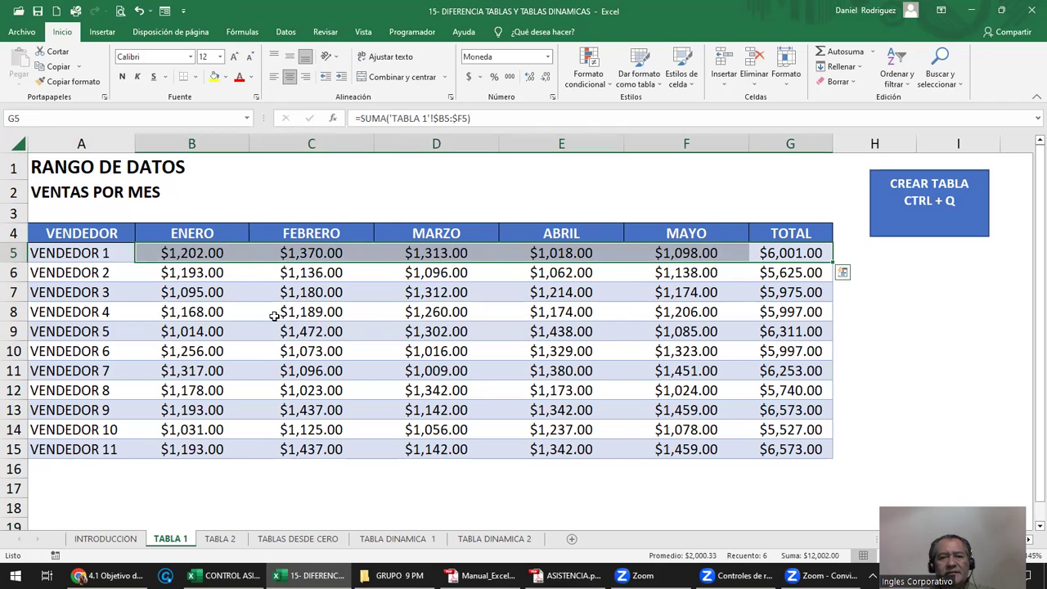
pyautogui.click(269, 264)
pyautogui.press('Up')
pyautogui.press('Left')
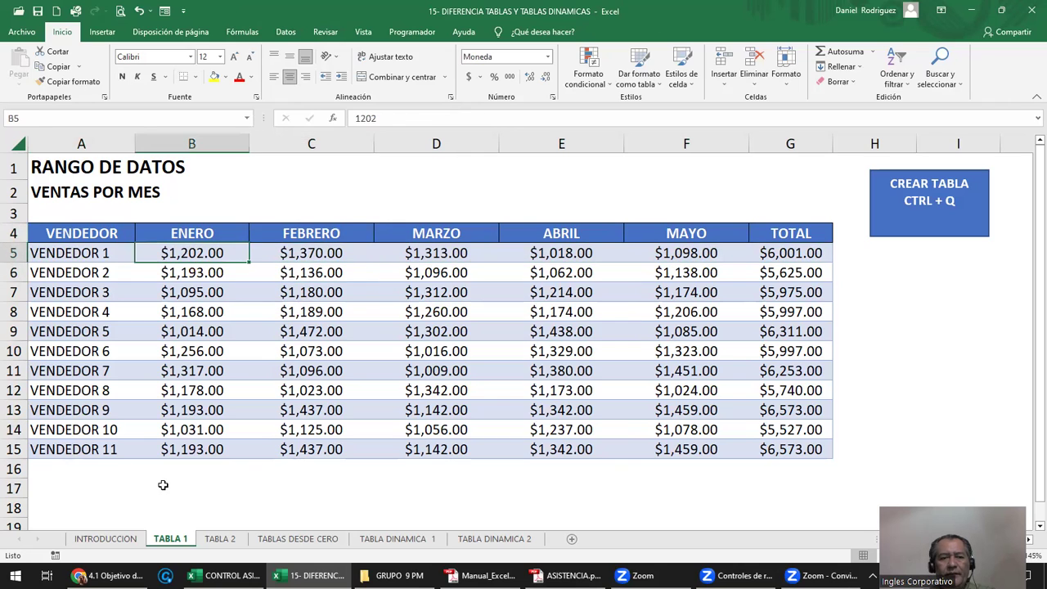
pyautogui.click(186, 482)
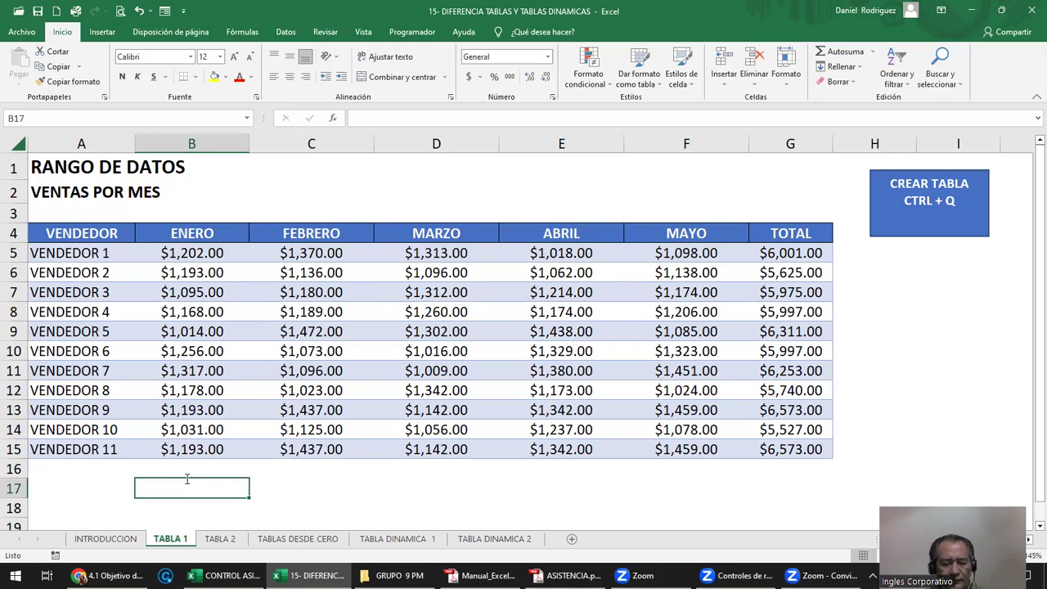
pyautogui.write('=SUMA')
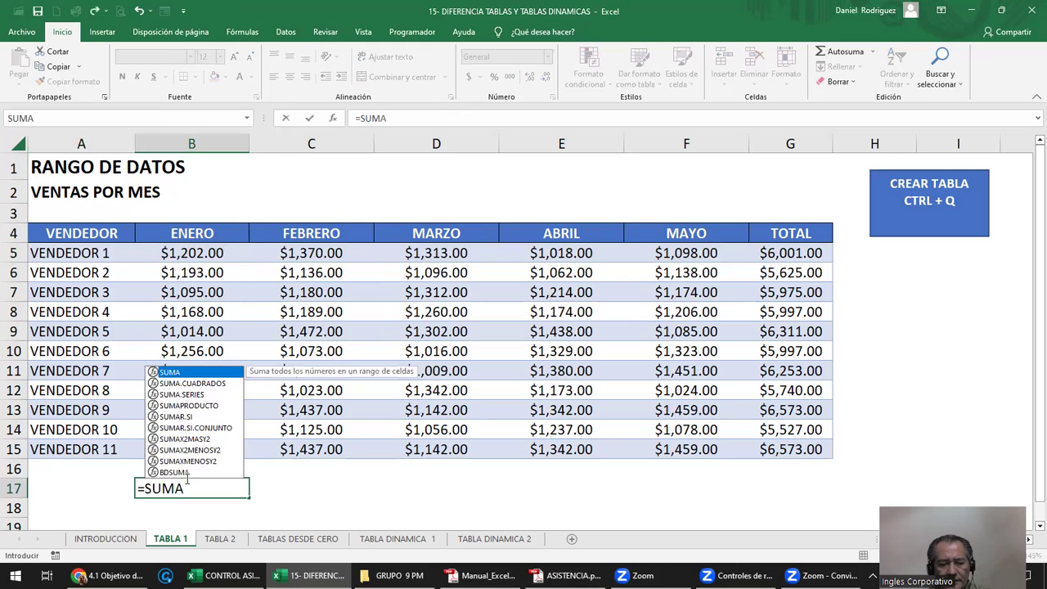
pyautogui.write('(')
pyautogui.moveTo(196, 450); pyautogui.dragTo(201, 253)
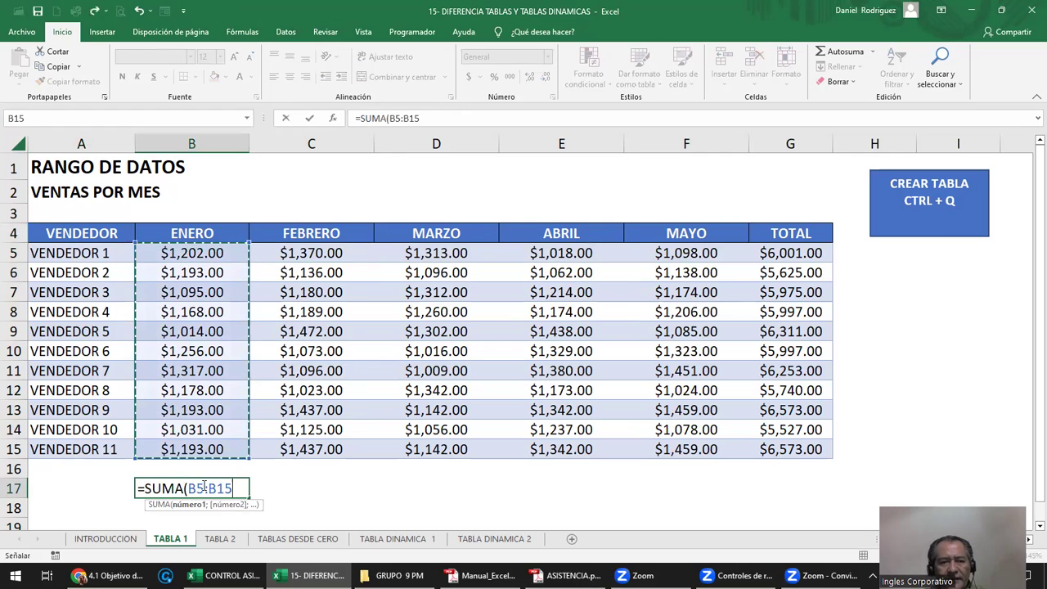
pyautogui.press('Escape')
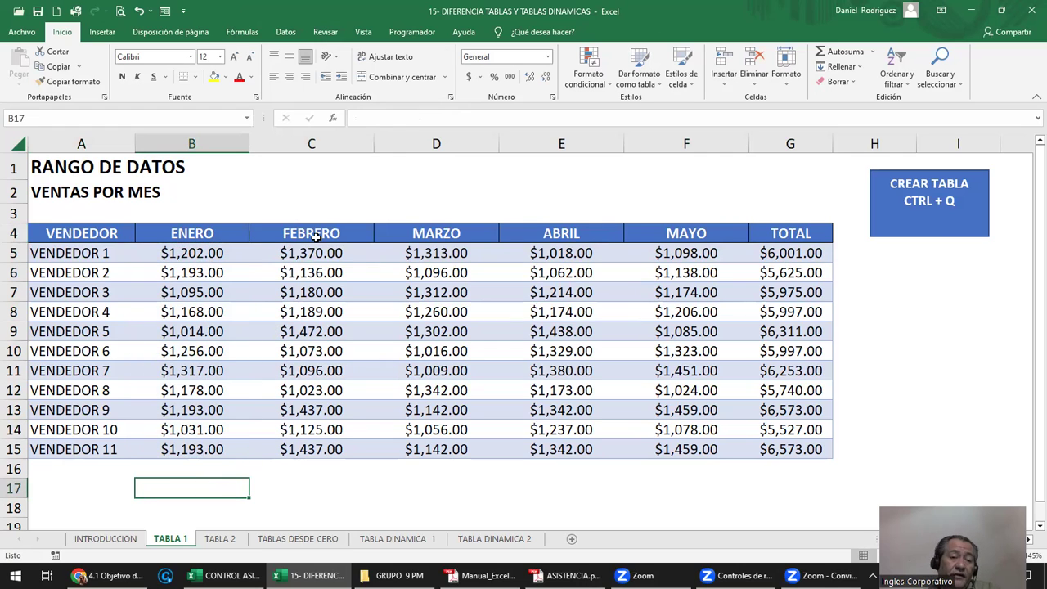
pyautogui.click(315, 236)
pyautogui.click(62, 466)
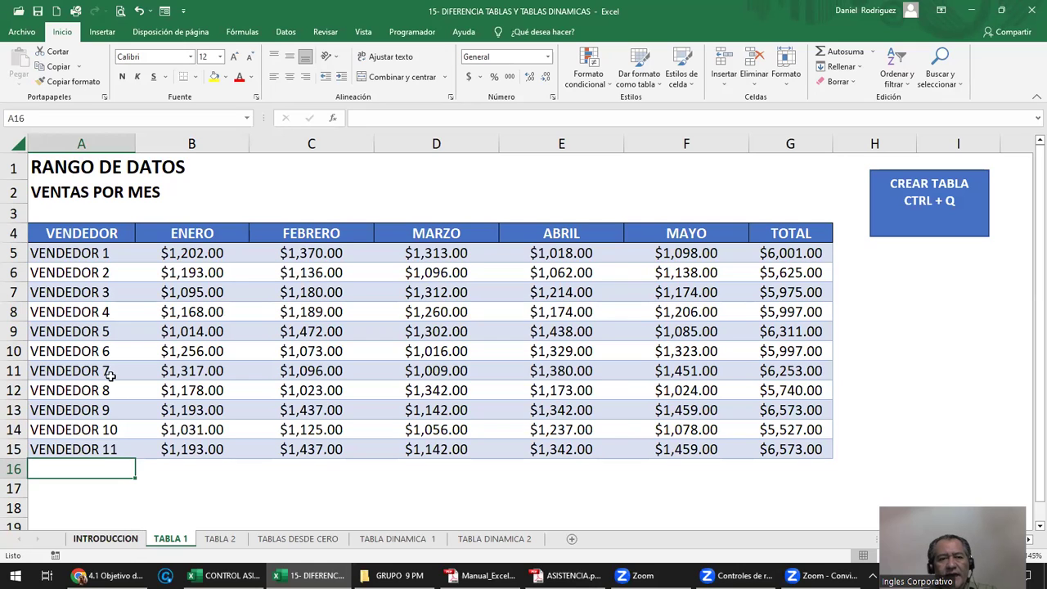
pyautogui.click(69, 172)
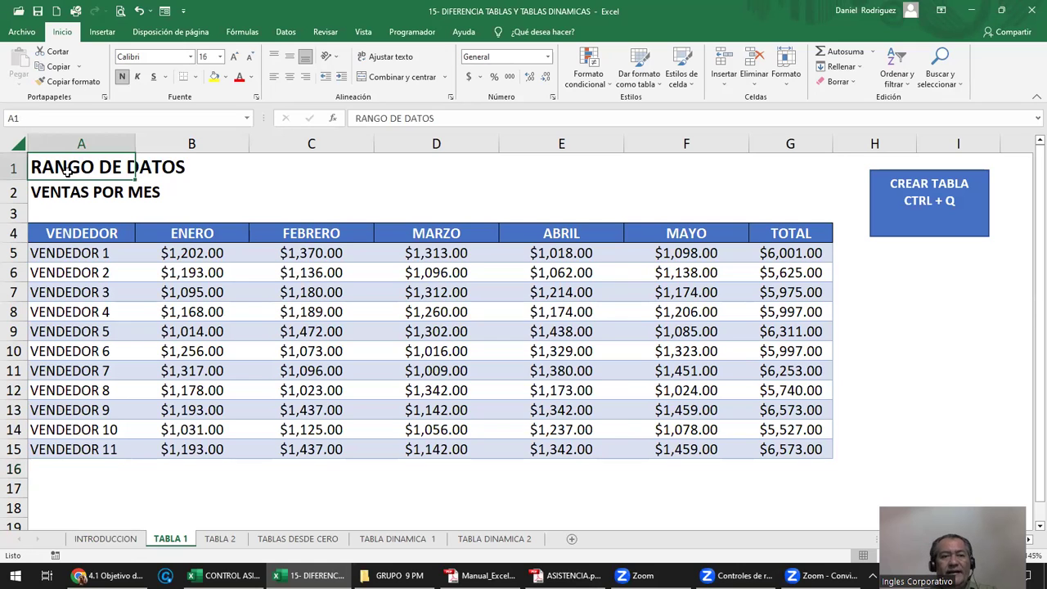
pyautogui.click(106, 537)
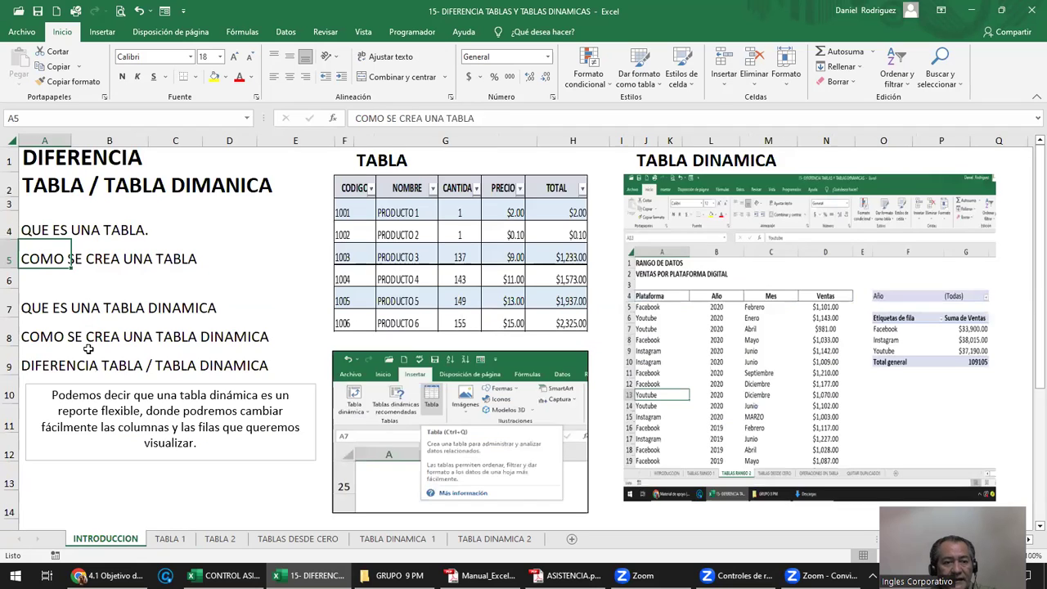
pyautogui.click(42, 308)
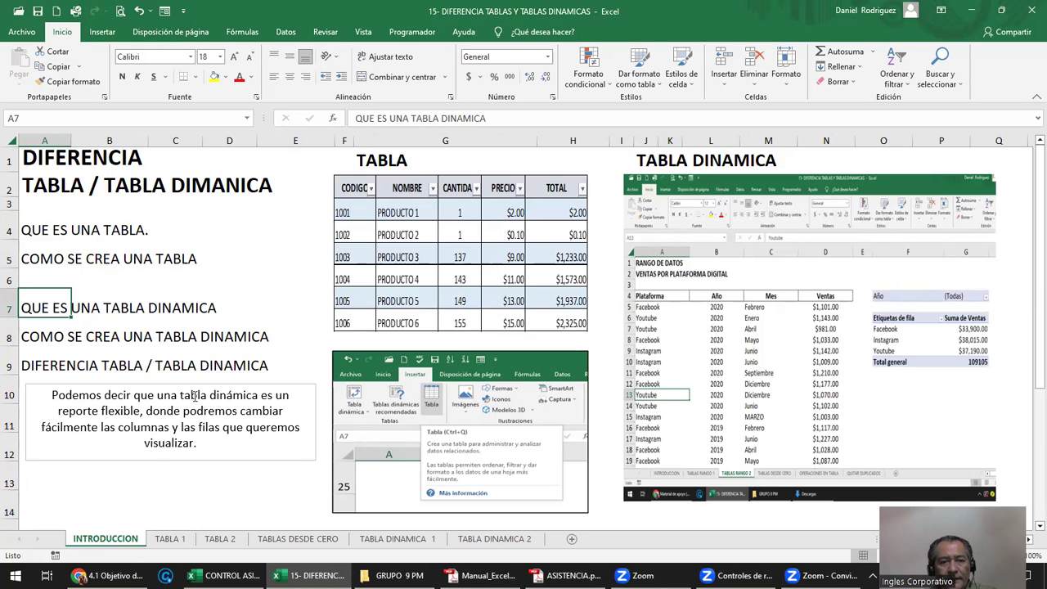
pyautogui.click(110, 409)
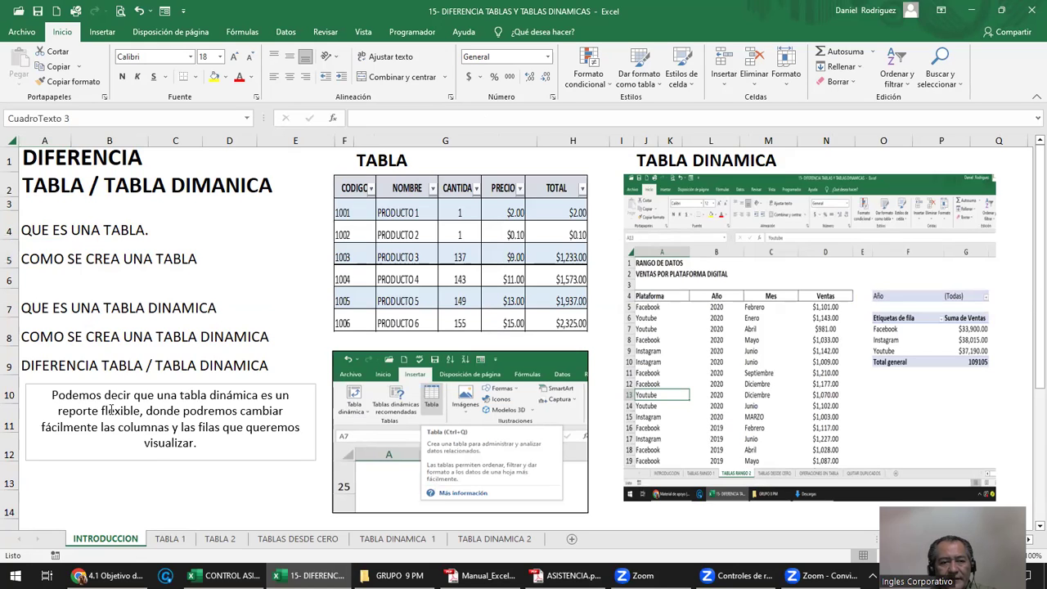
pyautogui.moveTo(128, 409); pyautogui.dragTo(57, 411)
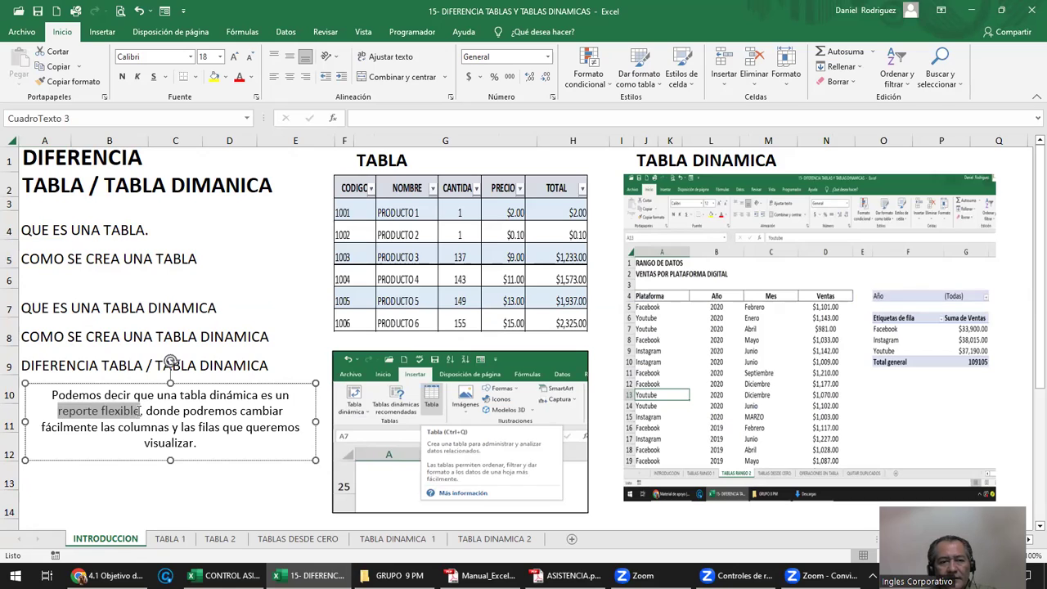
pyautogui.click(166, 410)
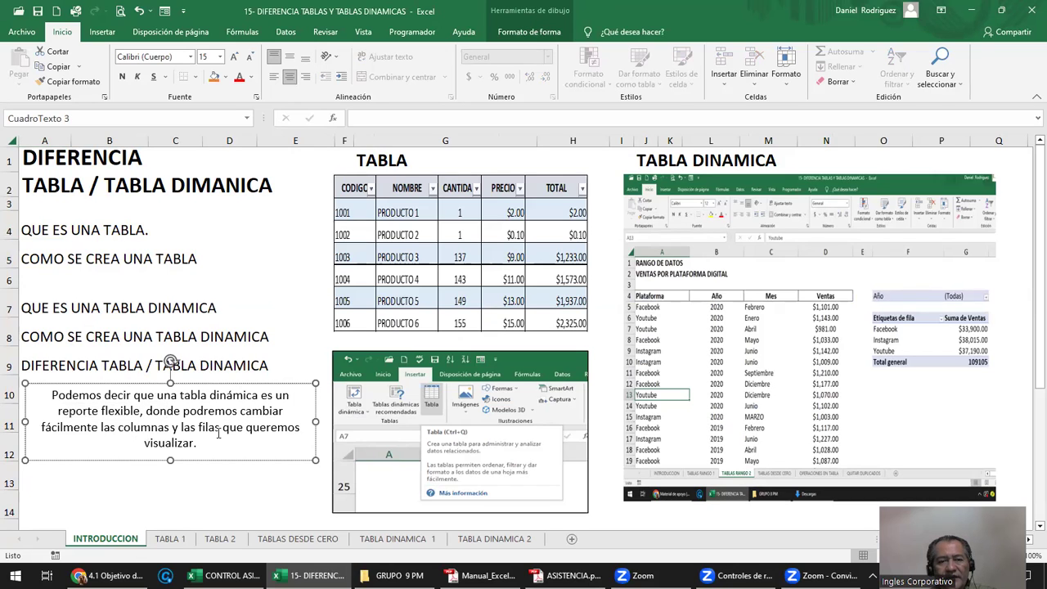
pyautogui.click(211, 478)
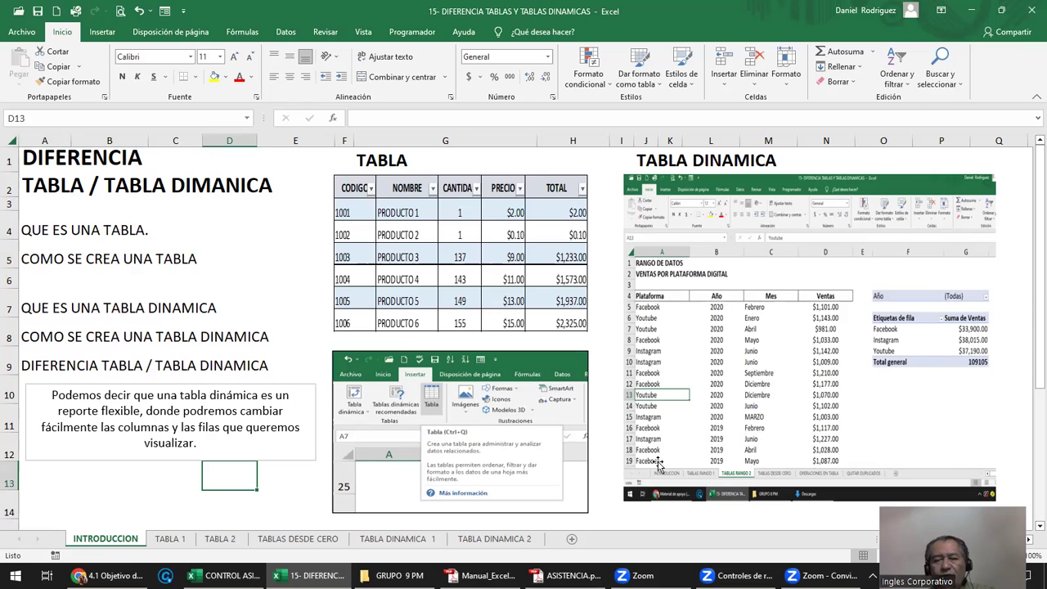
pyautogui.click(181, 541)
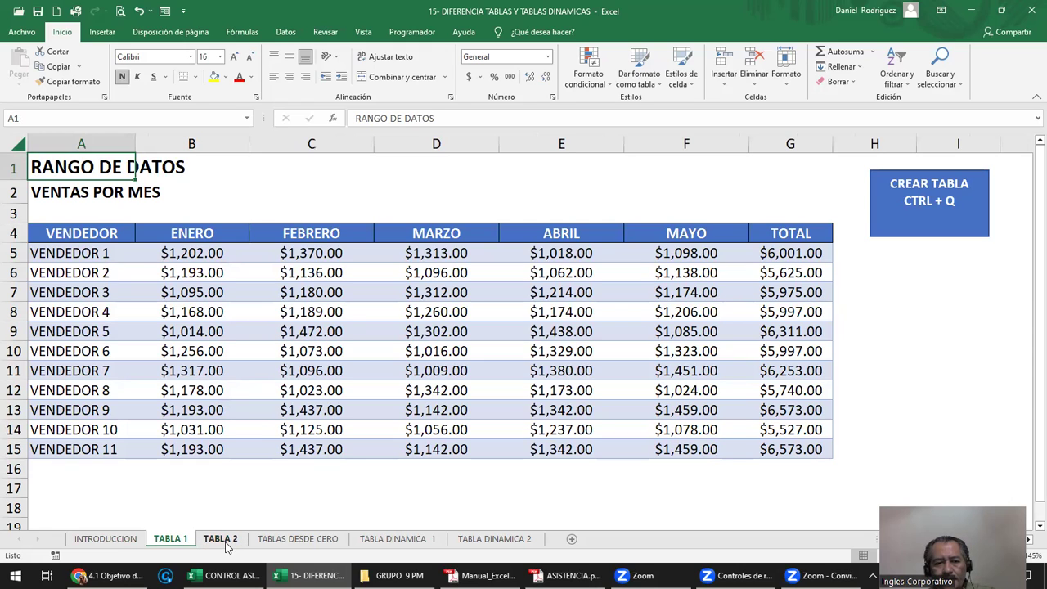
pyautogui.click(222, 544)
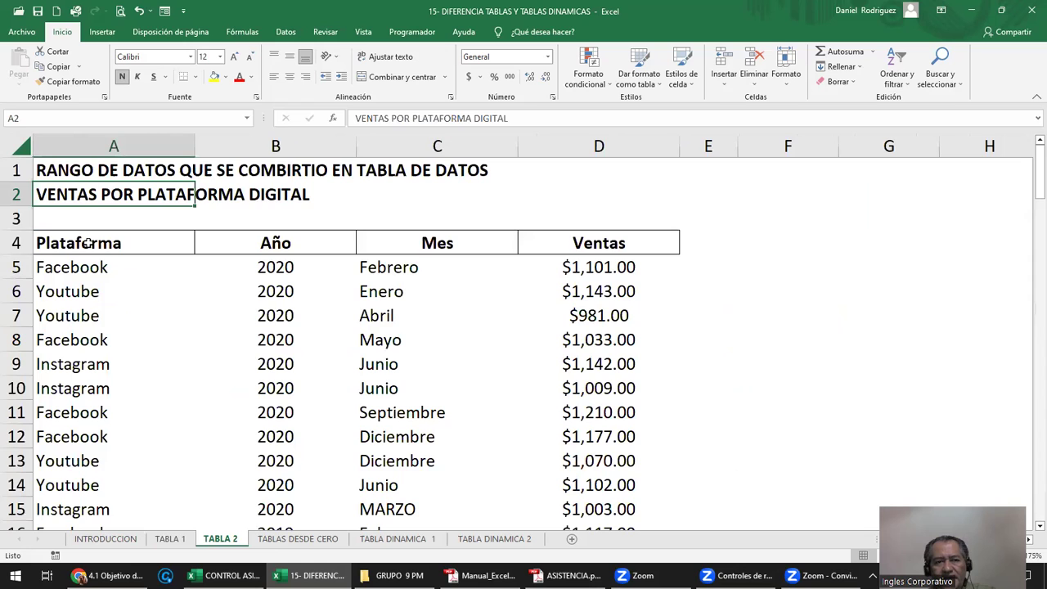
pyautogui.click(88, 243)
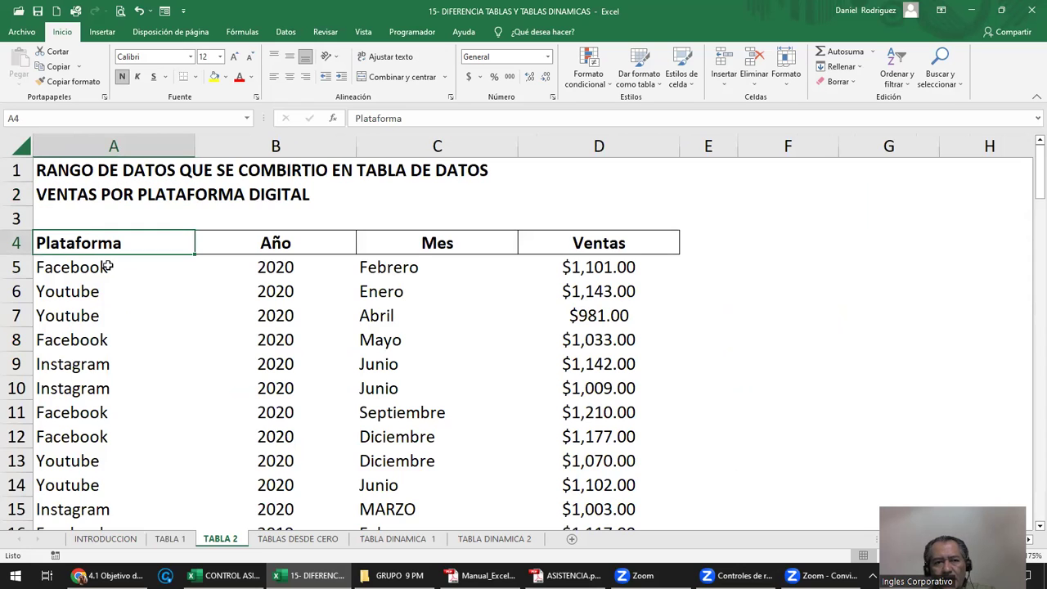
pyautogui.scroll(-3, 473, 317)
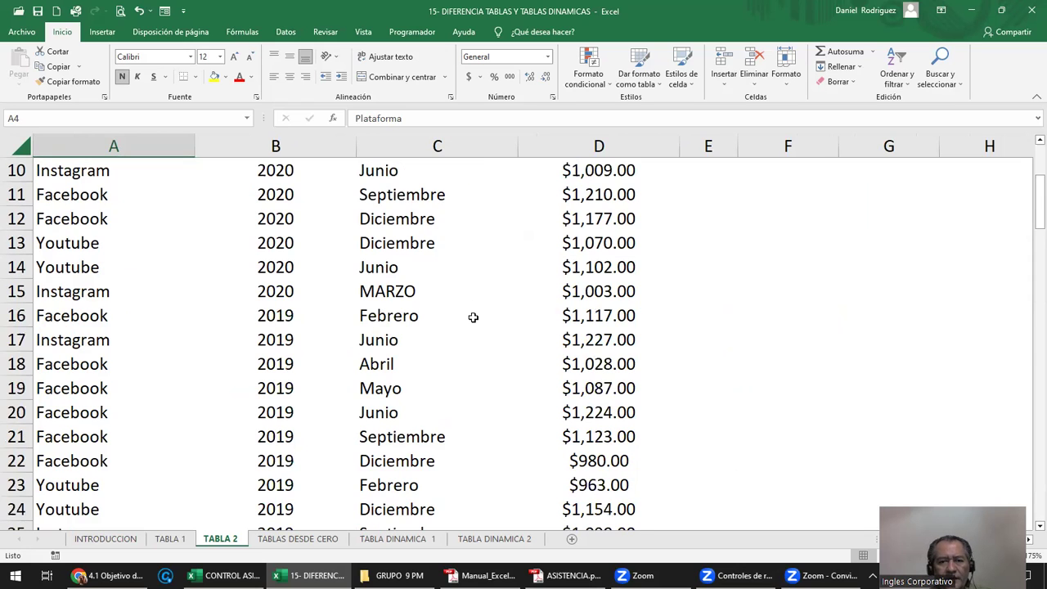
pyautogui.scroll(-9, 473, 317)
pyautogui.scroll(8, 473, 317)
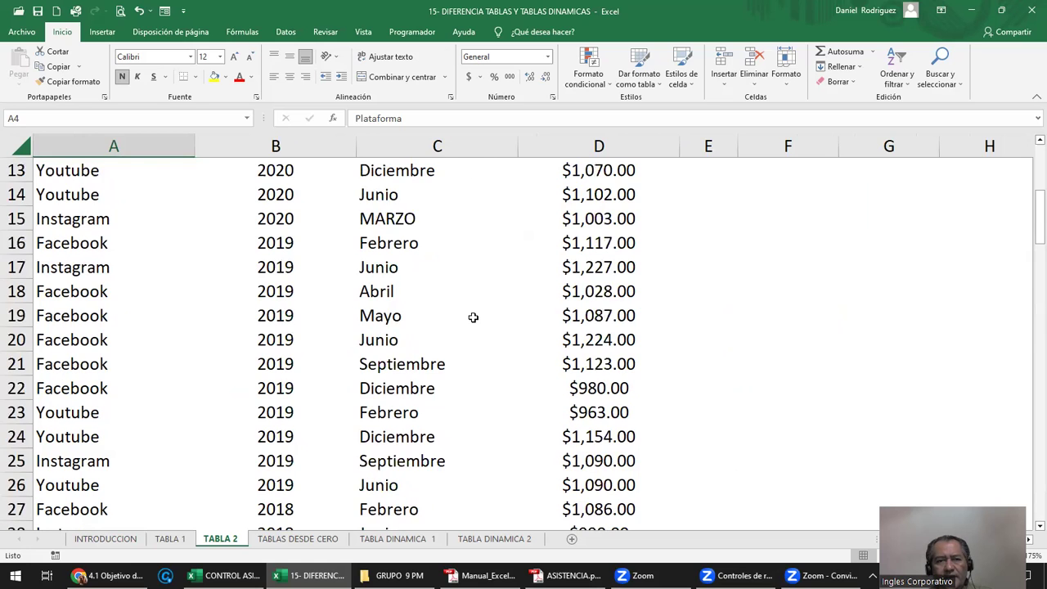
pyautogui.scroll(4, 170, 237)
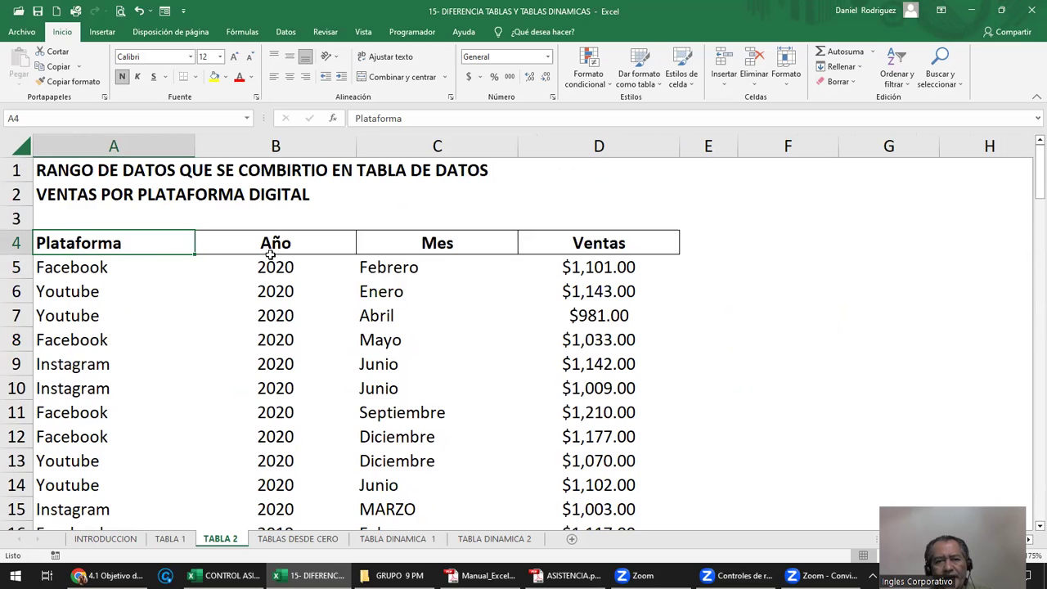
pyautogui.press('Right')
pyautogui.click(568, 246)
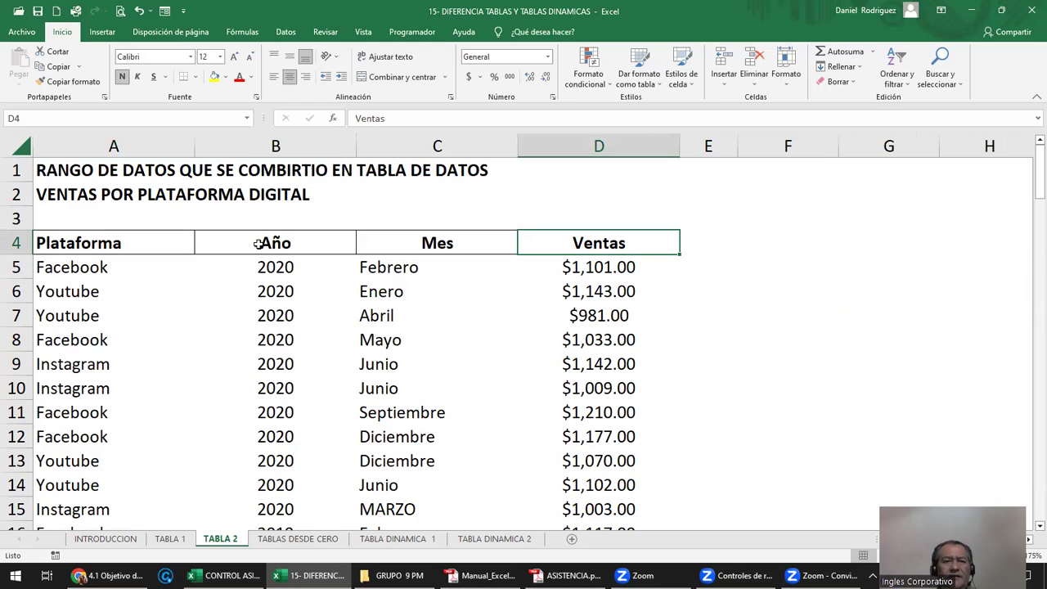
pyautogui.click(121, 242)
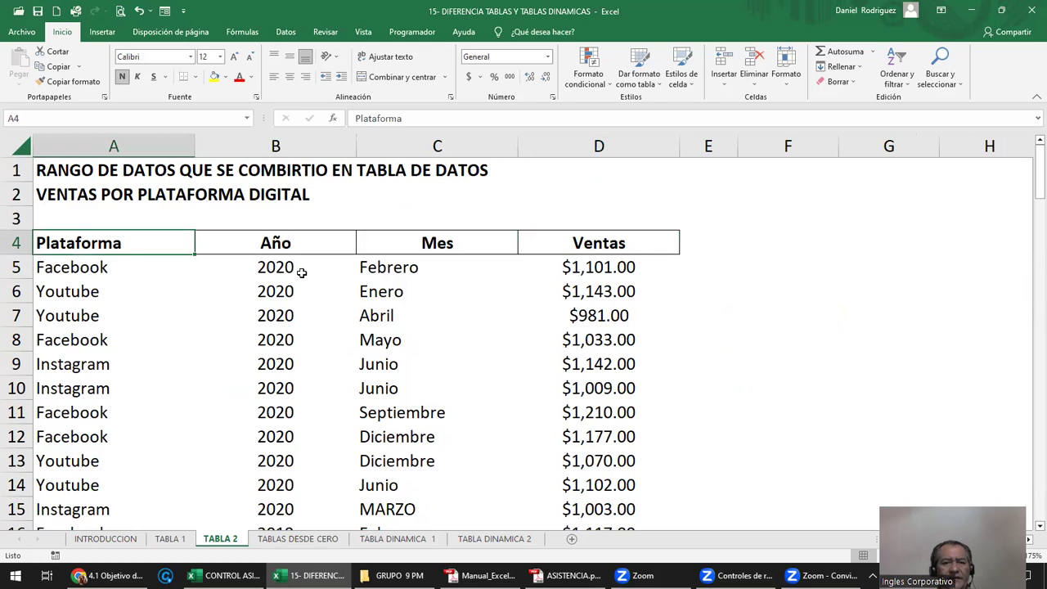
pyautogui.scroll(-1, 262, 324)
pyautogui.scroll(-6, 262, 324)
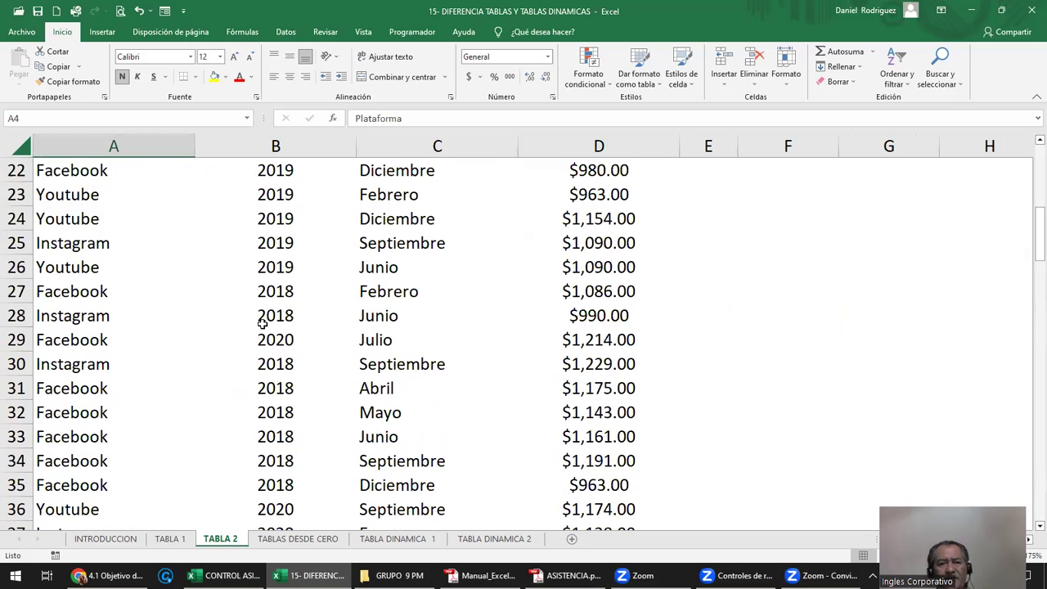
pyautogui.scroll(4, 262, 324)
pyautogui.scroll(3, 261, 324)
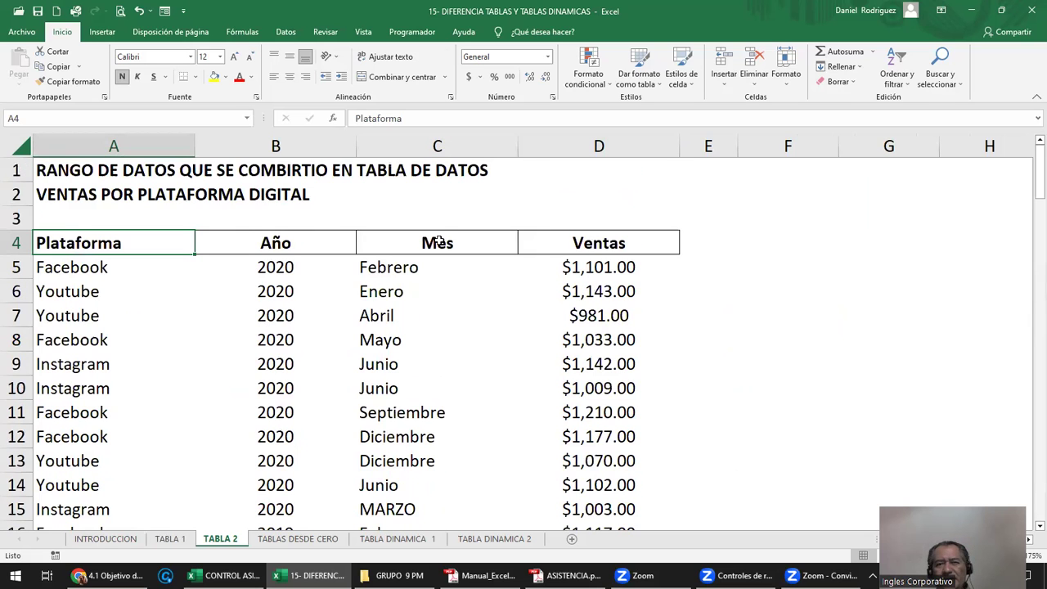
pyautogui.click(439, 237)
pyautogui.click(436, 142)
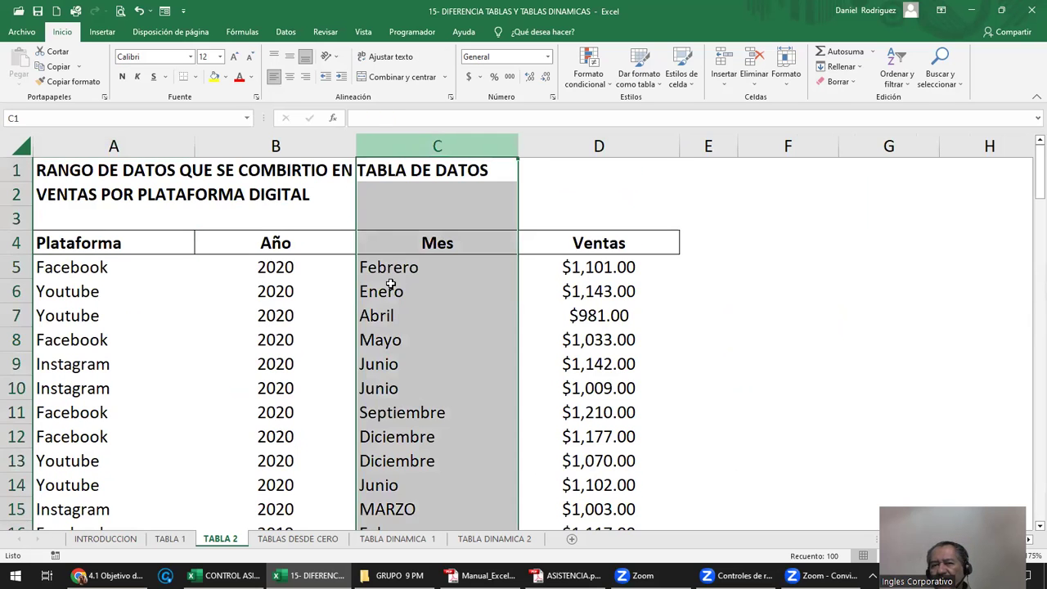
pyautogui.moveTo(388, 268); pyautogui.dragTo(398, 320)
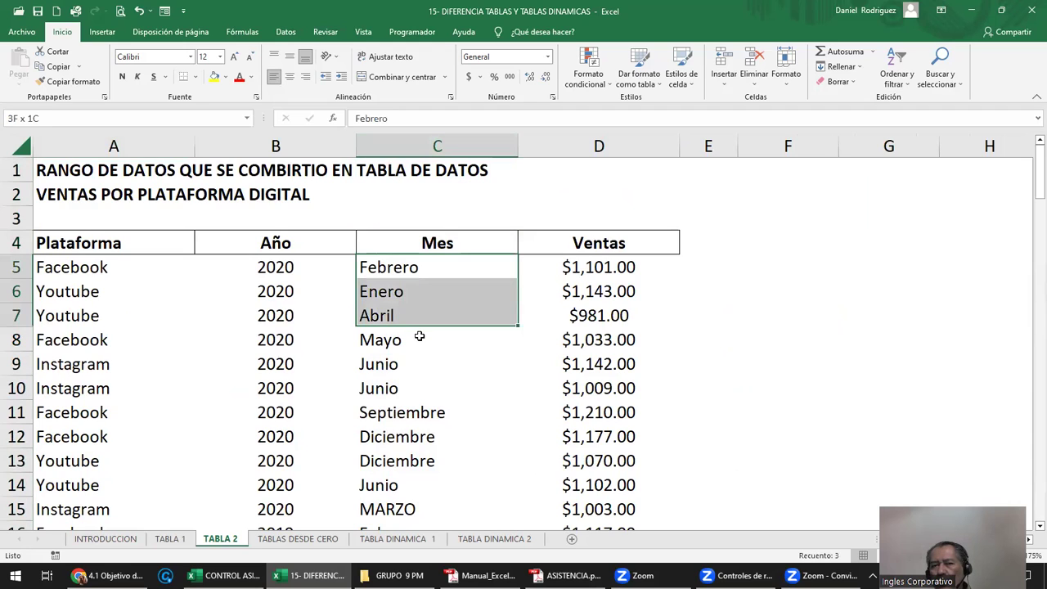
pyautogui.hotkey('shift', 'Down')
pyautogui.hotkey('shift', 'Down')
pyautogui.click(528, 258)
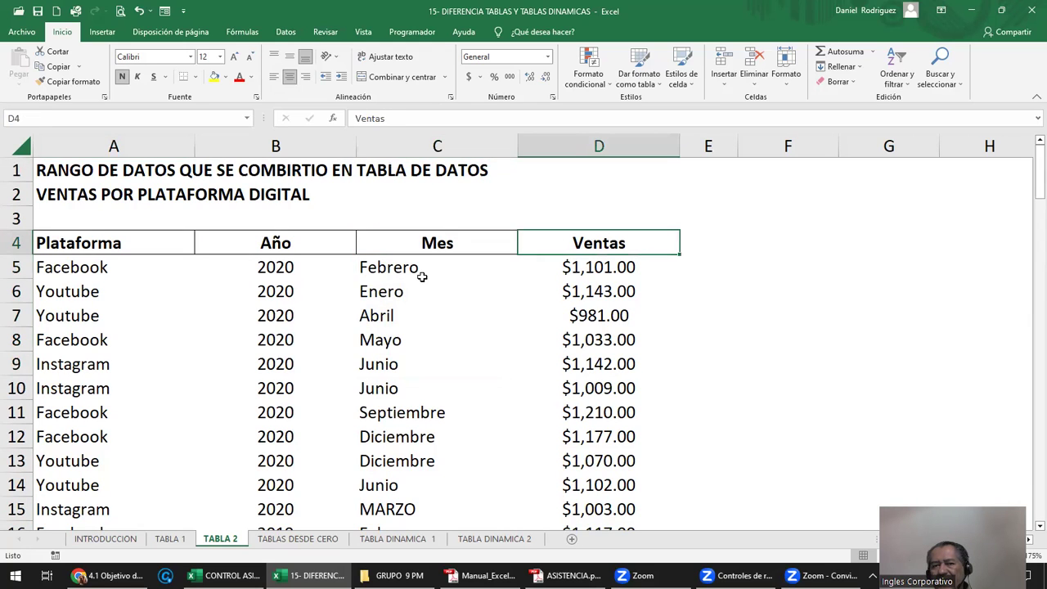
pyautogui.moveTo(421, 270); pyautogui.dragTo(423, 295)
pyautogui.moveTo(444, 479); pyautogui.dragTo(444, 483)
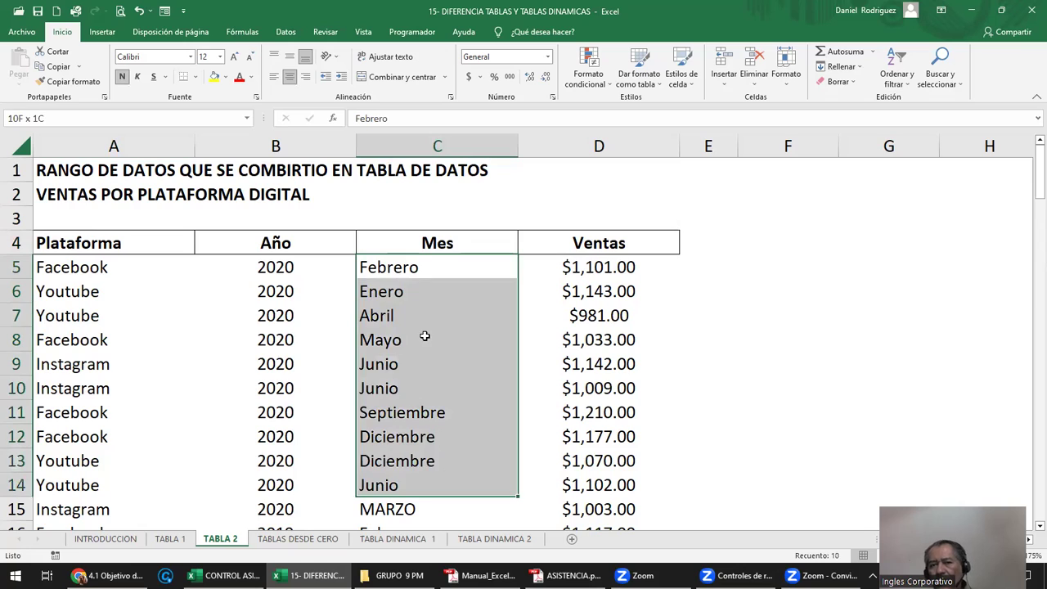
pyautogui.click(408, 263)
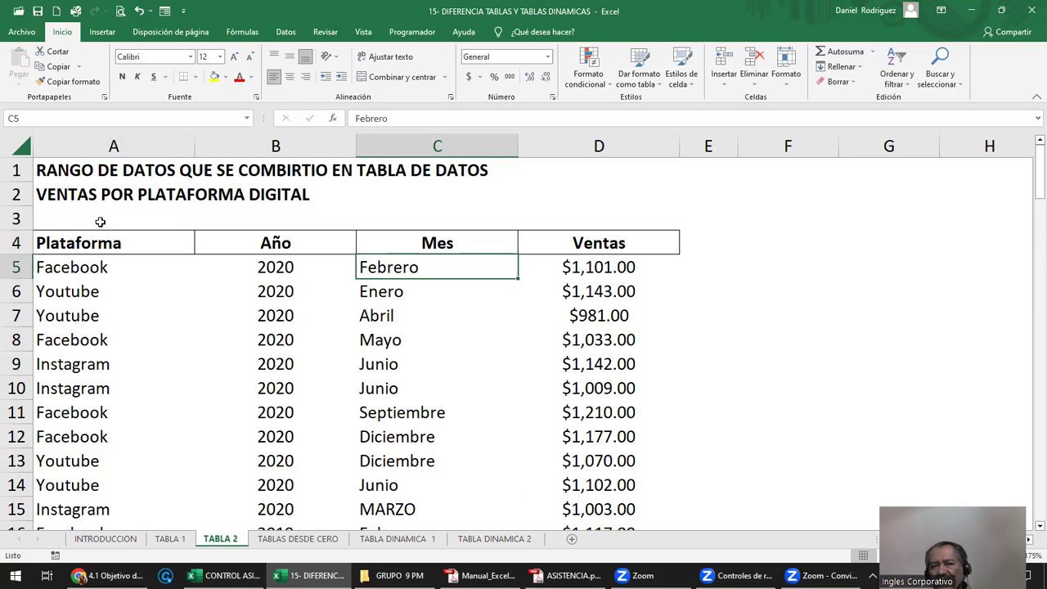
pyautogui.press('Up')
pyautogui.press('Left')
pyautogui.press('Left')
pyautogui.hotkey('ctrl', 'a')
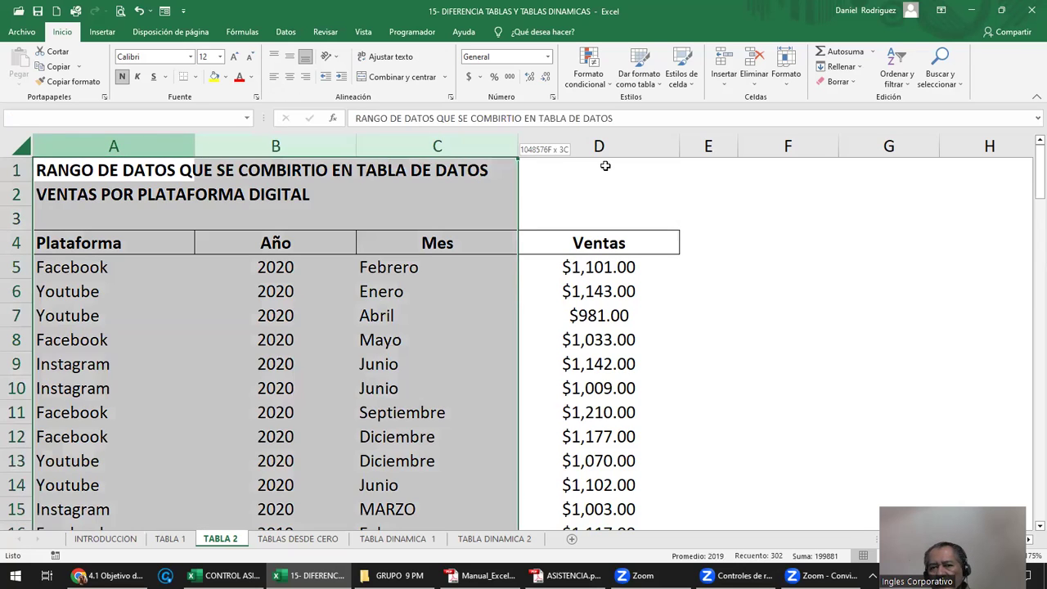
pyautogui.click(601, 243)
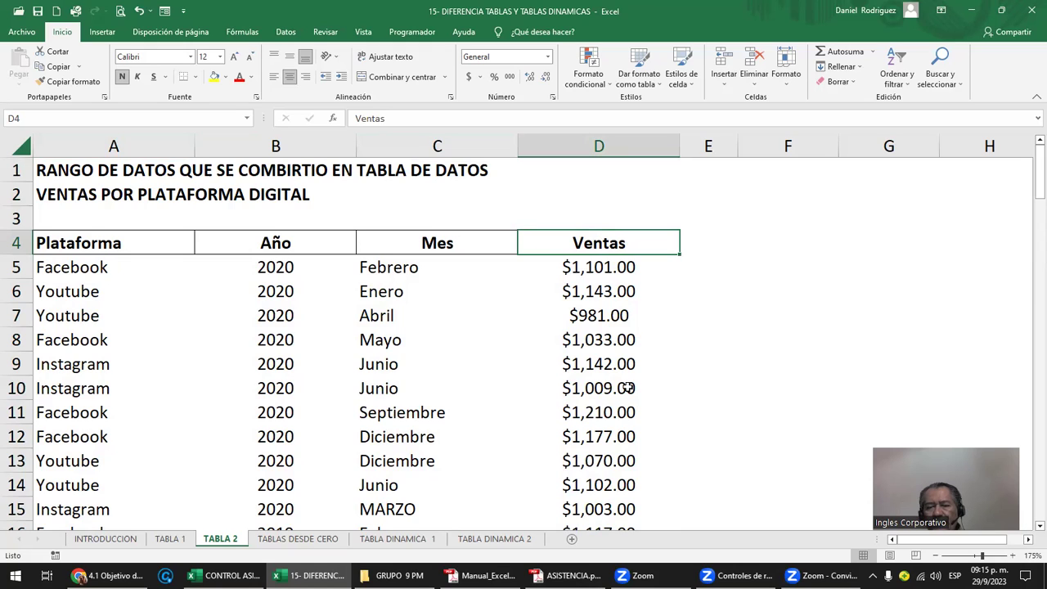
pyautogui.click(372, 268)
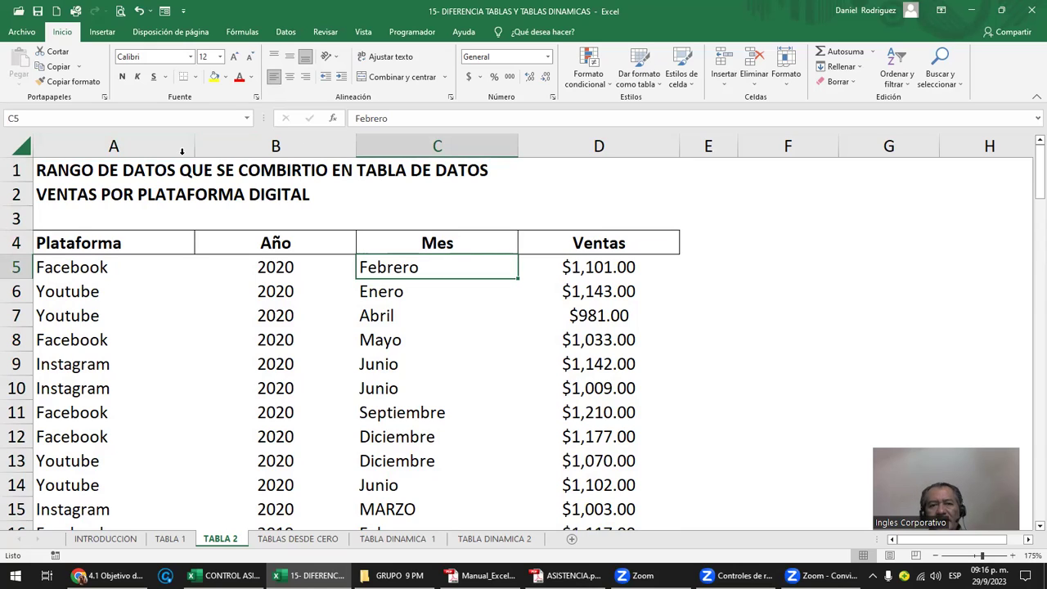
# - Convert TABLA 2's A4:D103 sales data into table Tabla2 with headers using Ctrl+T
pyautogui.click(138, 242)
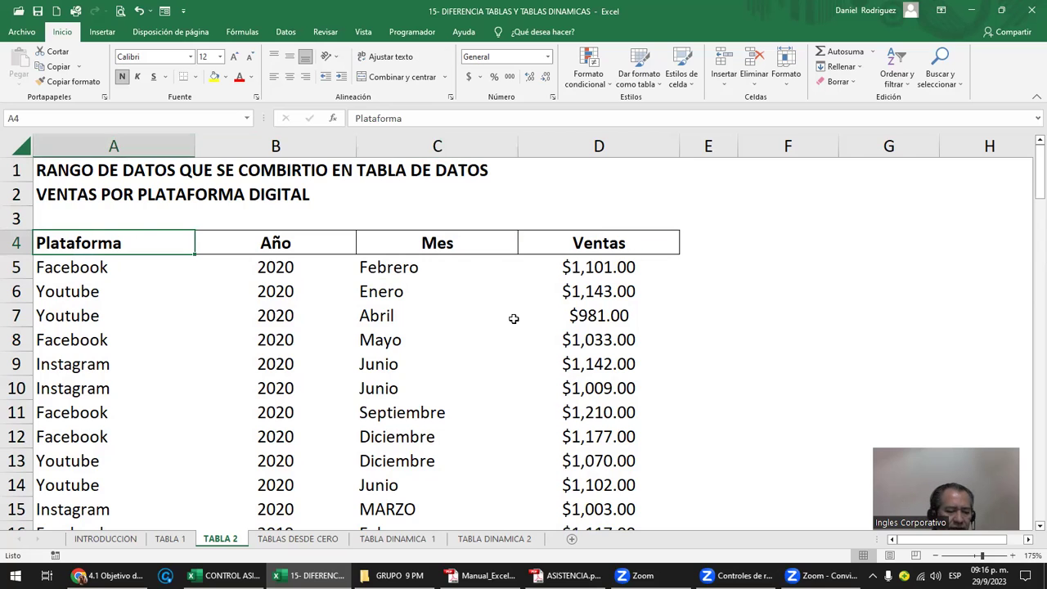
pyautogui.hotkey('ctrl', 't')
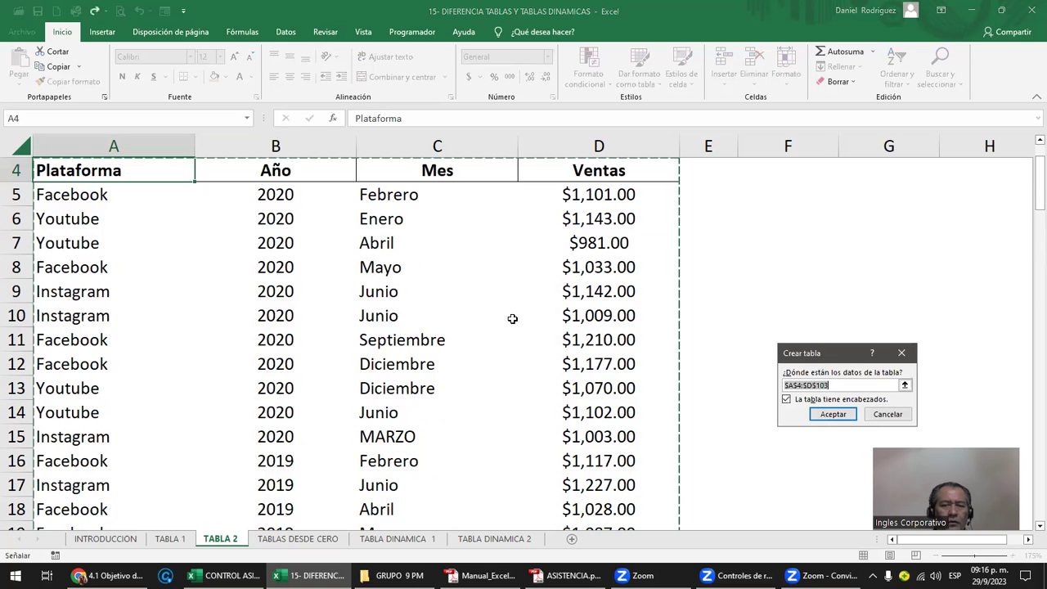
pyautogui.press('Return')
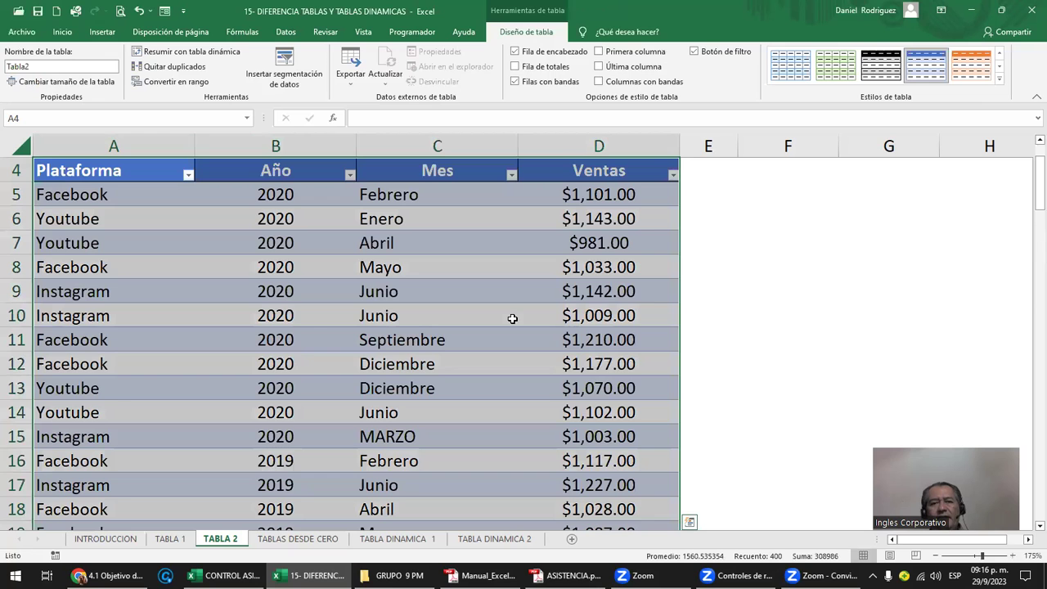
pyautogui.scroll(1, 512, 318)
pyautogui.moveTo(39, 214); pyautogui.dragTo(680, 217)
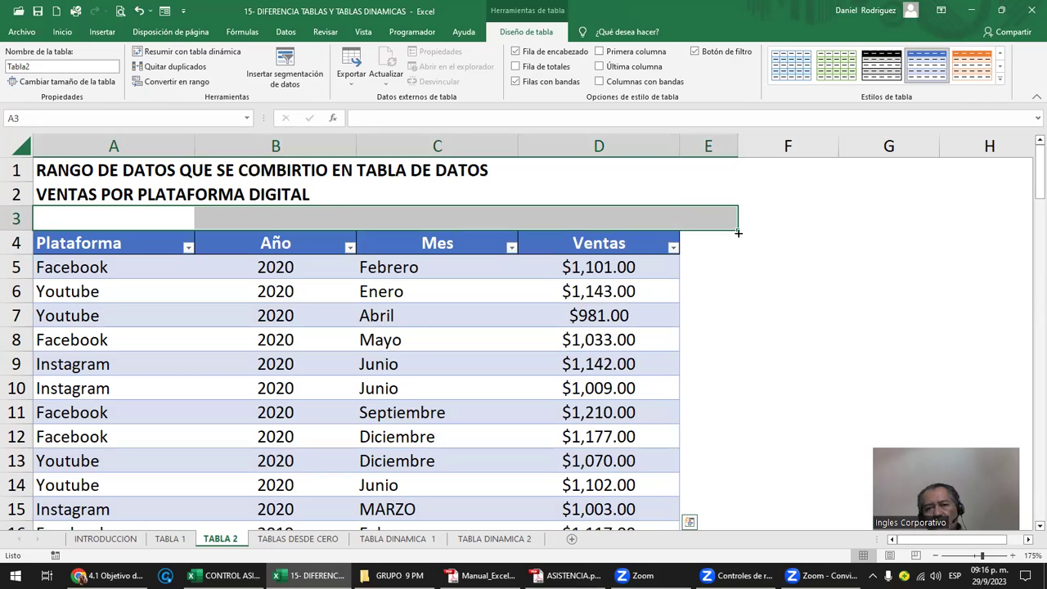
pyautogui.moveTo(708, 243); pyautogui.dragTo(720, 452)
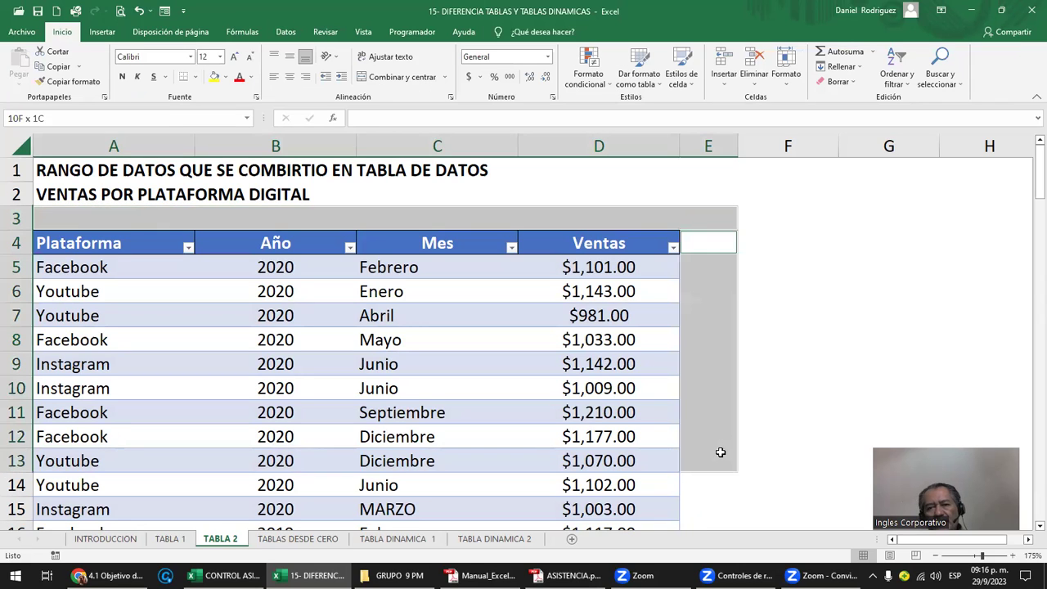
# - Enter NOMBRE in F4 and DUI in G4 beside the table
pyautogui.click(795, 236)
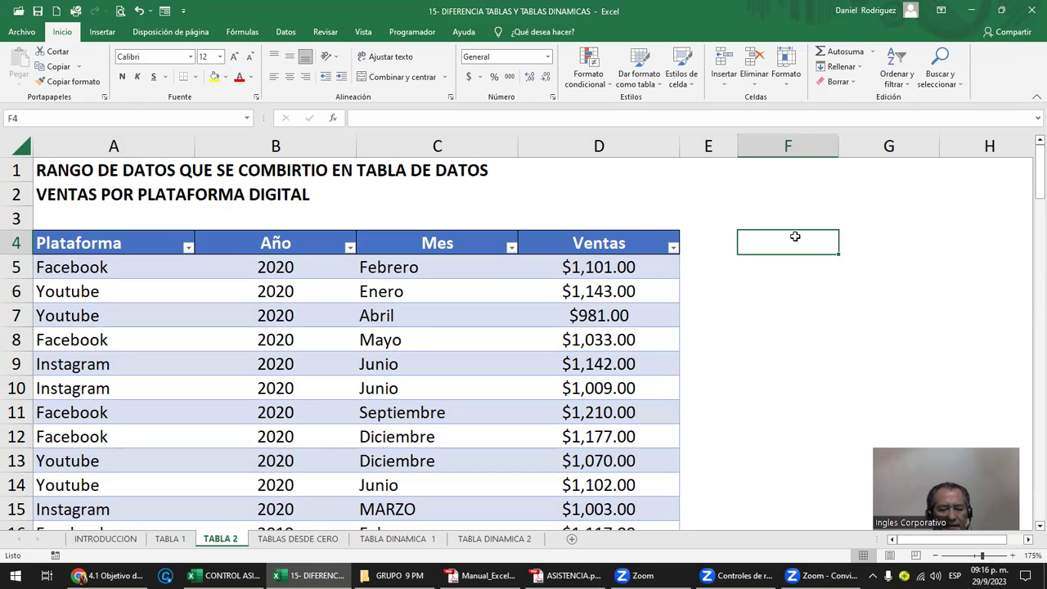
pyautogui.write('NO')
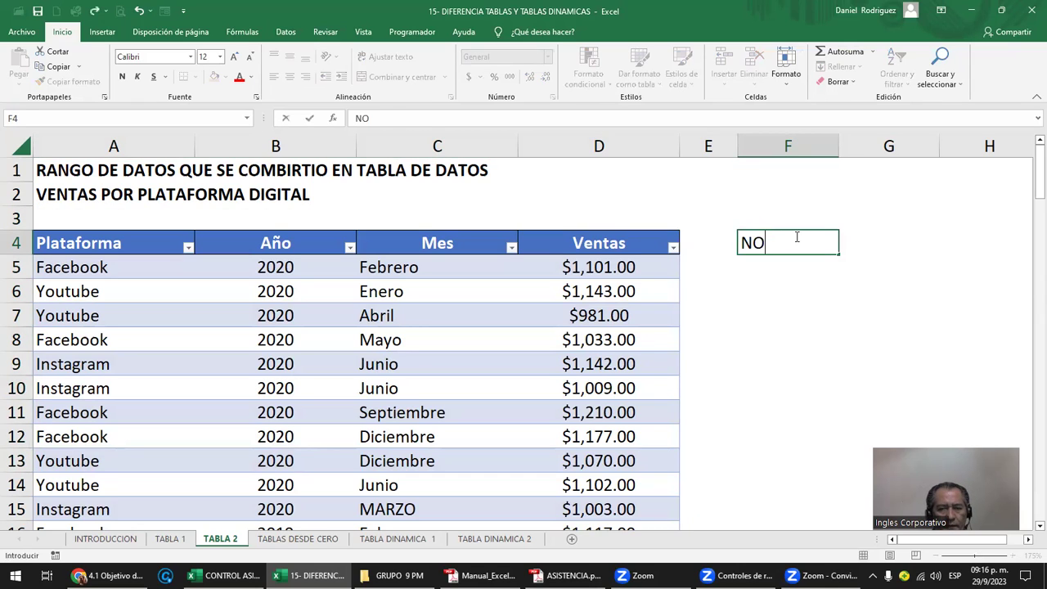
pyautogui.write('MBRE')
pyautogui.press('Tab')
pyautogui.write('D')
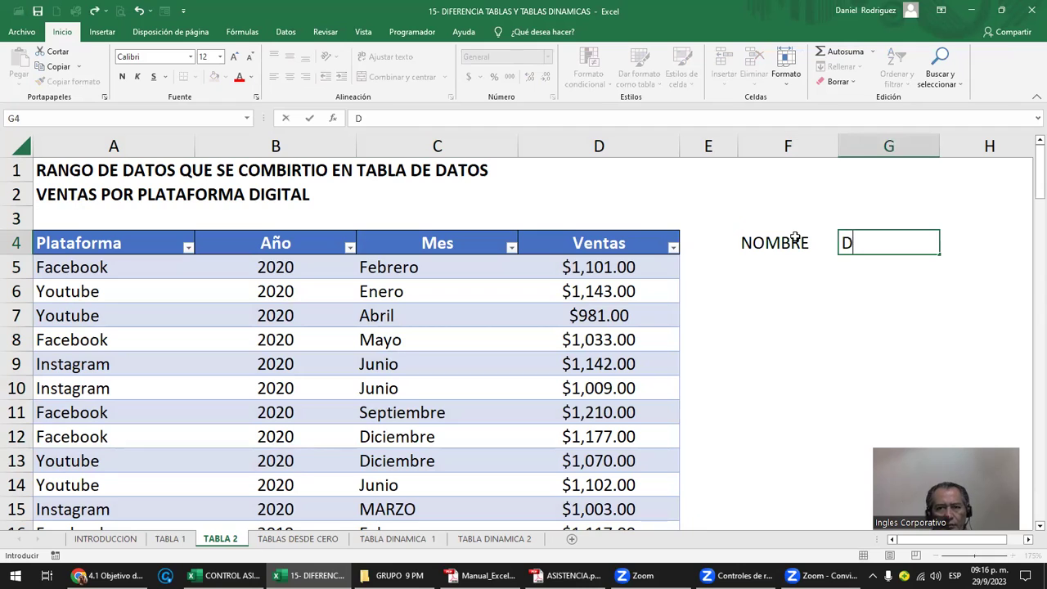
pyautogui.write('UI')
pyautogui.hotkey('ctrl', 'Return')
pyautogui.press('Return')
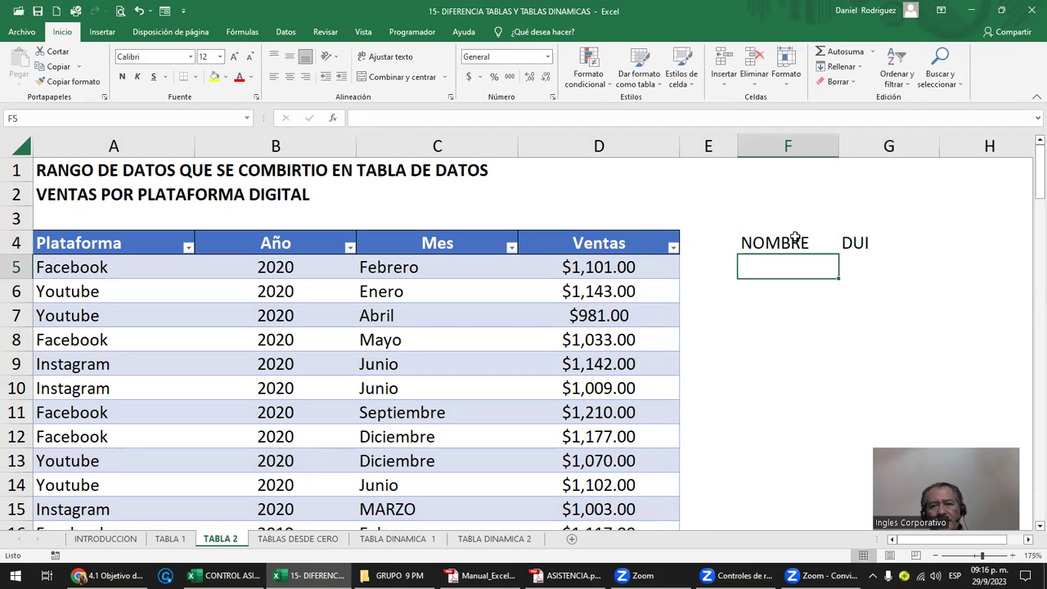
# - Resize column E, select columns F and G, then view the INTRODUCCION sheet
pyautogui.click(780, 146)
pyautogui.moveTo(734, 145); pyautogui.dragTo(655, 165)
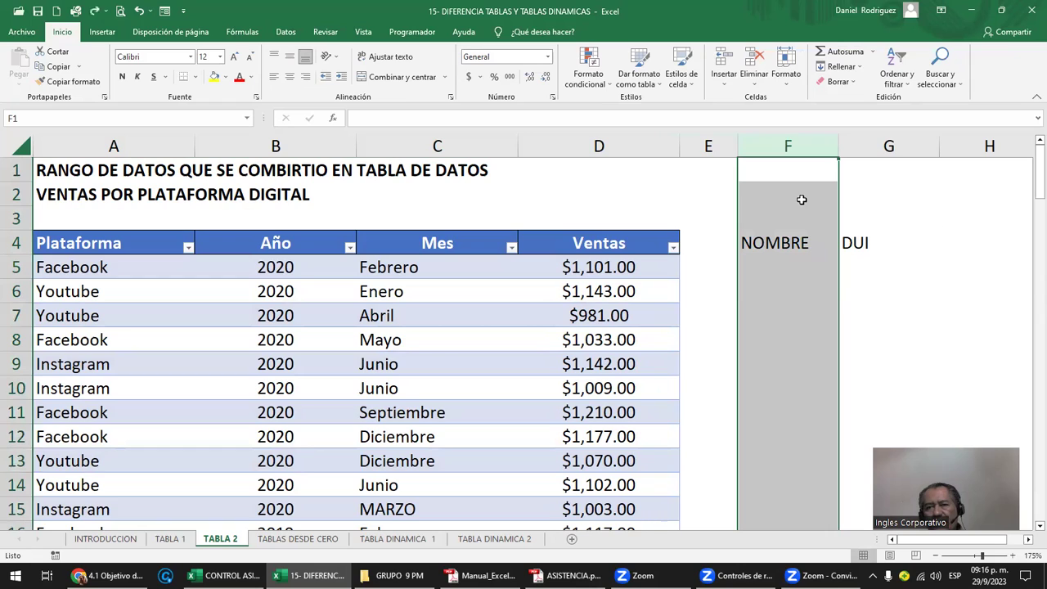
pyautogui.click(783, 143)
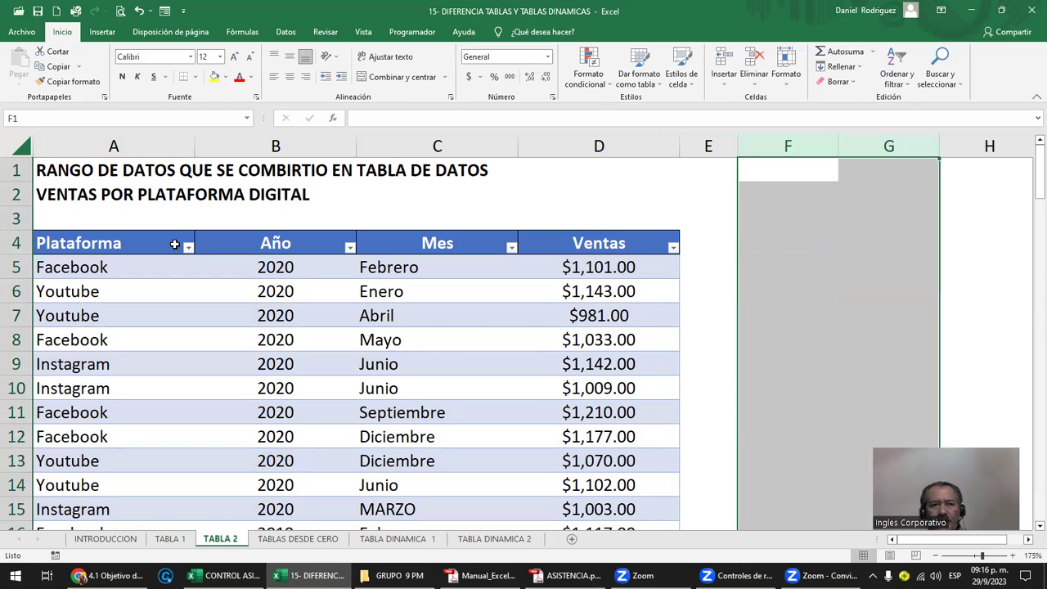
pyautogui.click(47, 220)
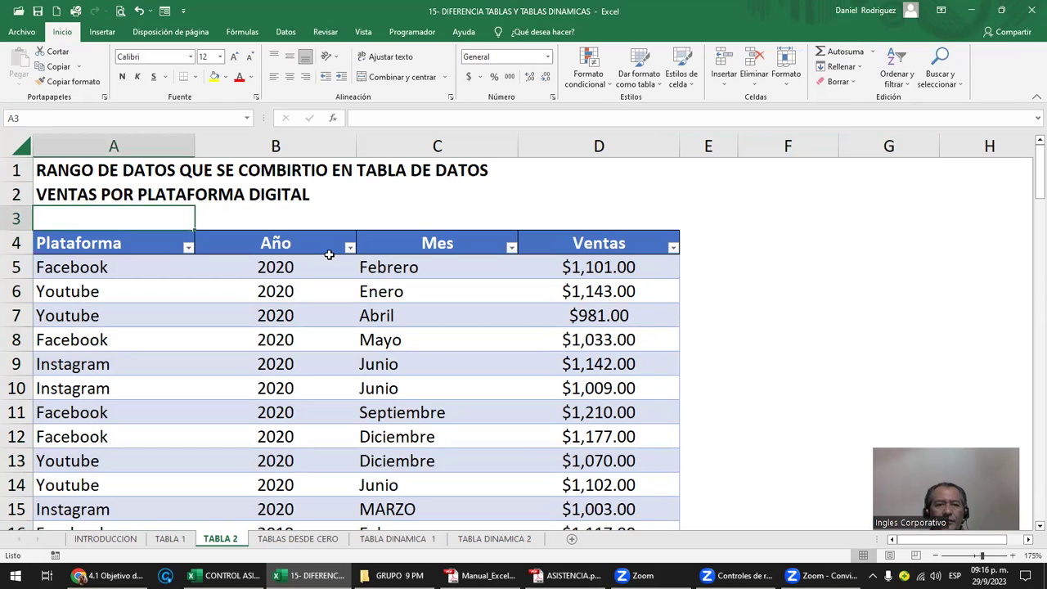
pyautogui.click(318, 250)
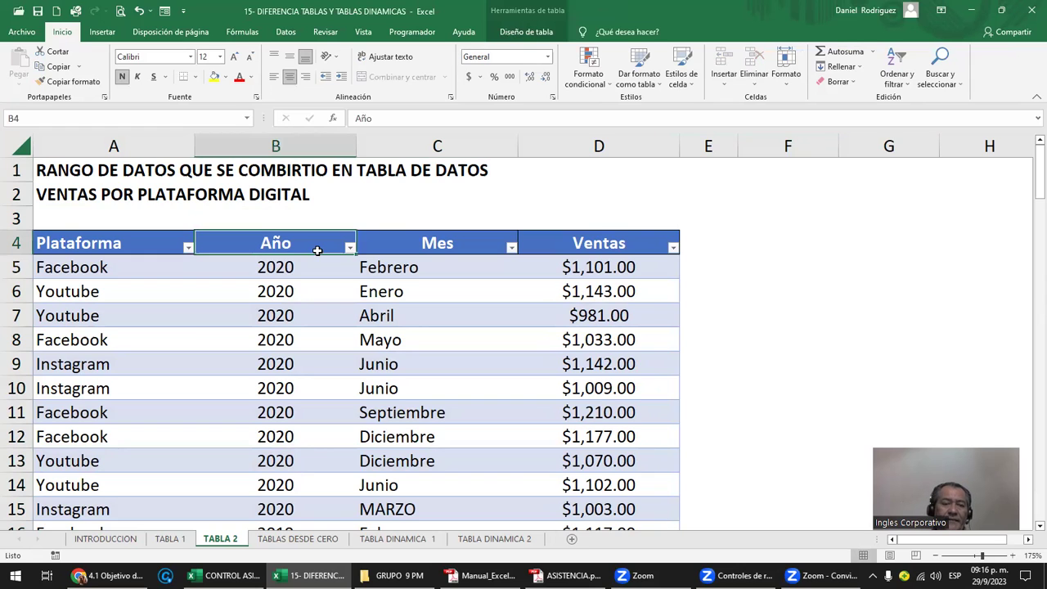
pyautogui.click(129, 538)
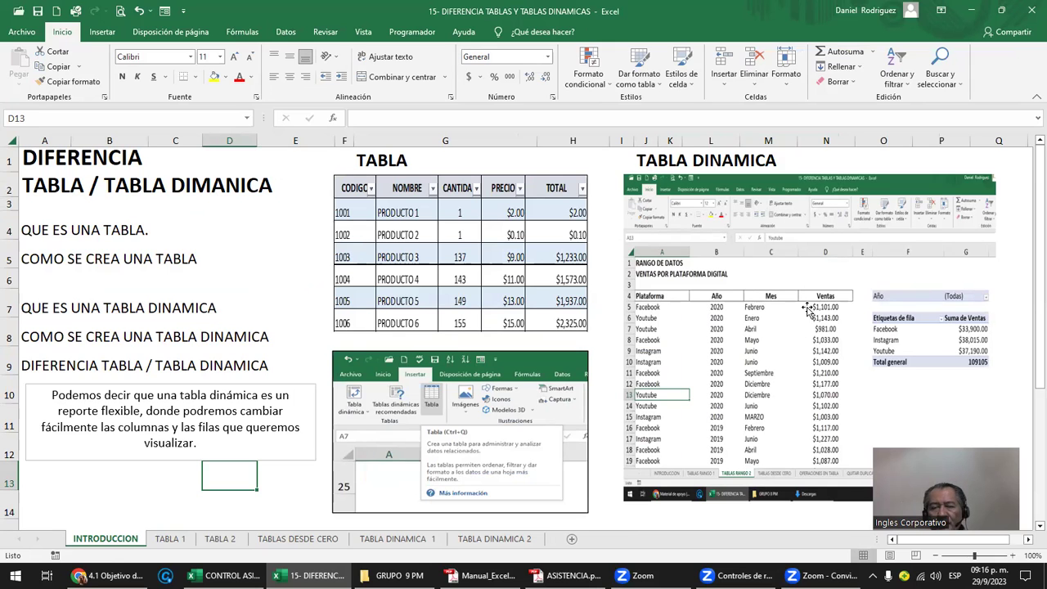
# - Look over the TABLA 1 vendor sales table, then return to the TABLA 2 sheet
pyautogui.click(181, 539)
pyautogui.moveTo(85, 225); pyautogui.dragTo(777, 448)
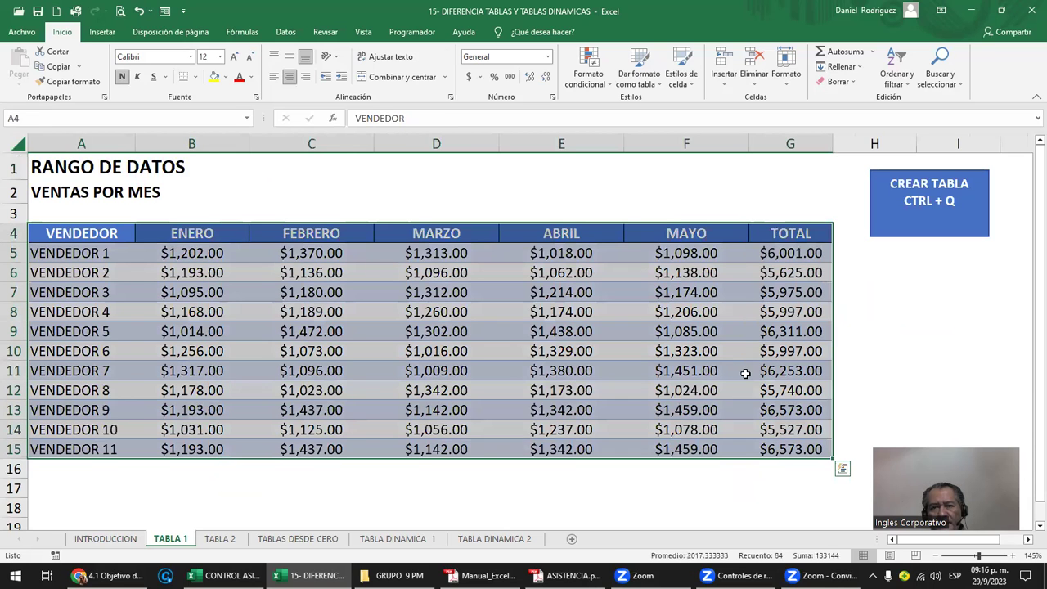
pyautogui.click(643, 185)
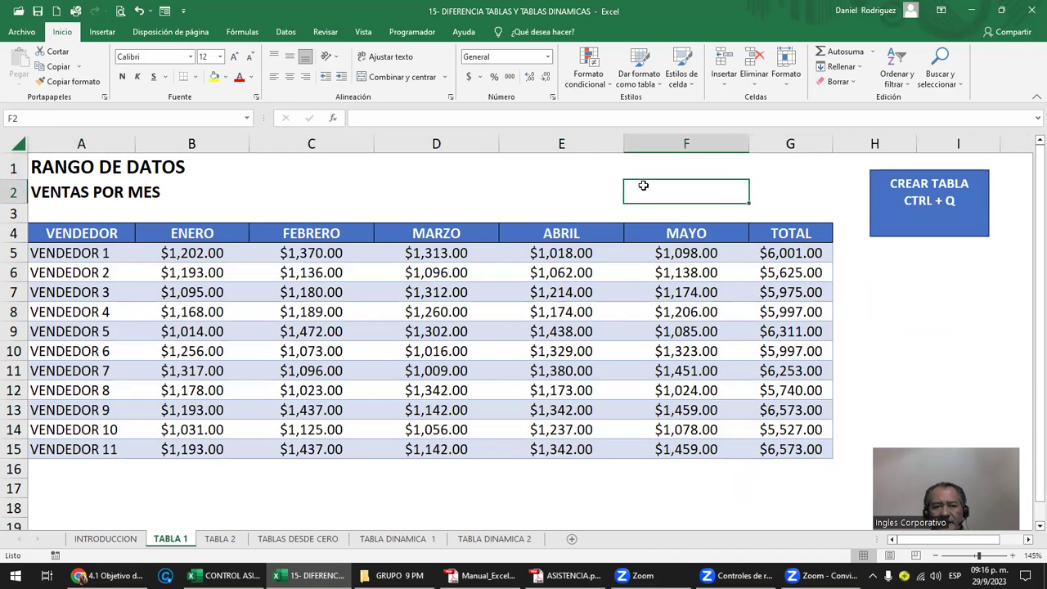
pyautogui.hotkey('ctrl', 'pagedown')
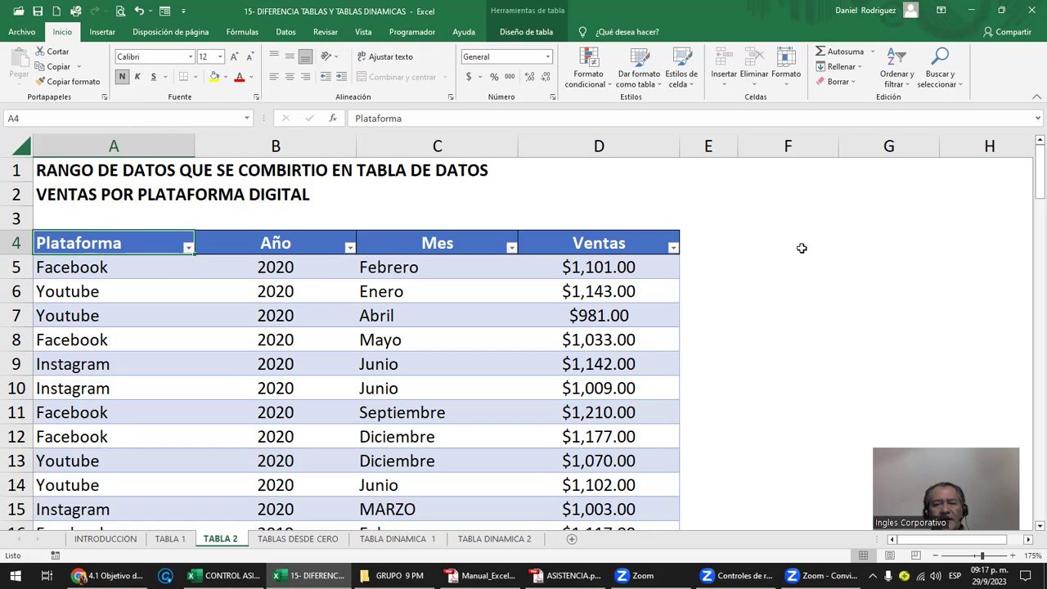
# - Enter PLATAFORMA in F4 and VENTAS in G4, widening column F to fit
pyautogui.press('Right')
pyautogui.press('Right')
pyautogui.press('Right')
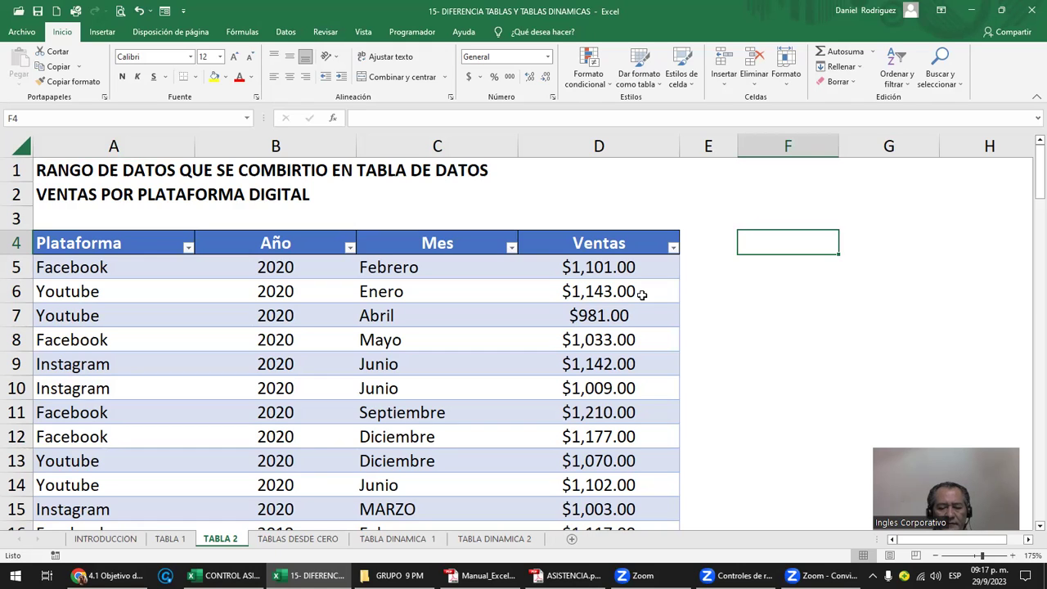
pyautogui.write('PLATA')
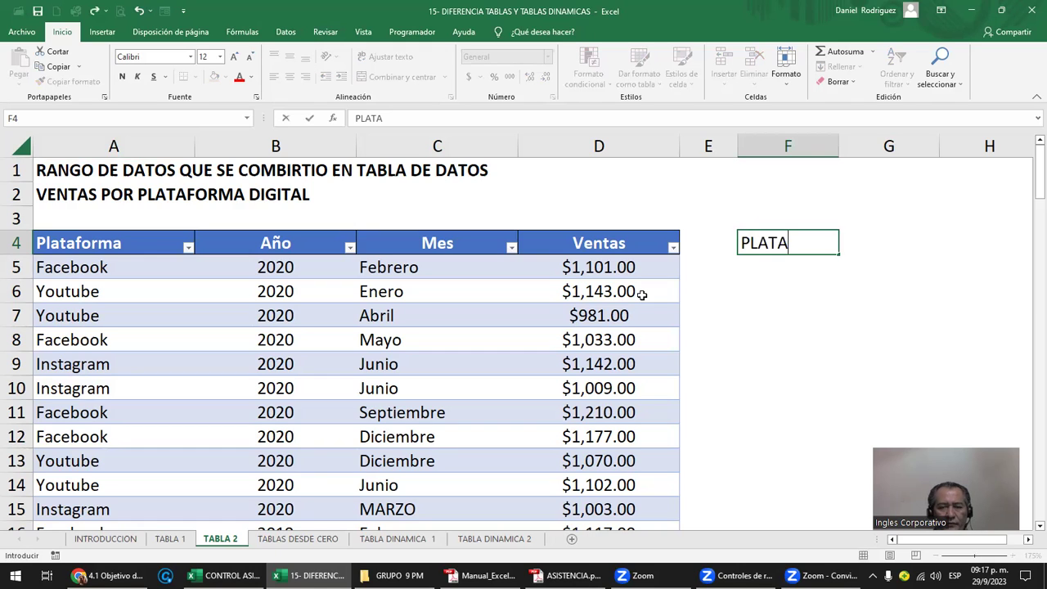
pyautogui.write('FORM')
pyautogui.write('A')
pyautogui.press('Tab')
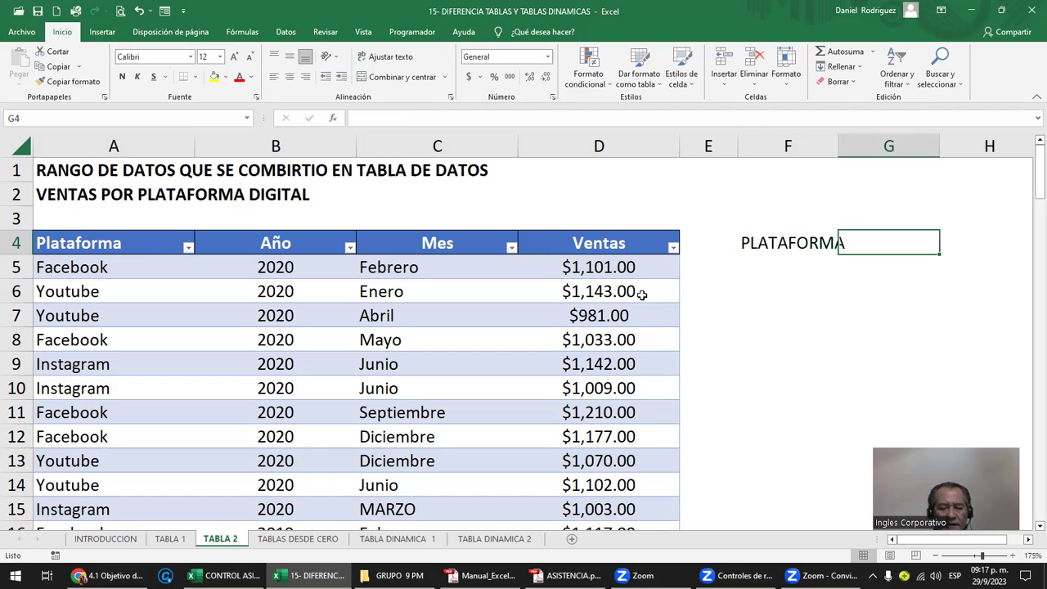
pyautogui.write('VENTAS')
pyautogui.press('Return')
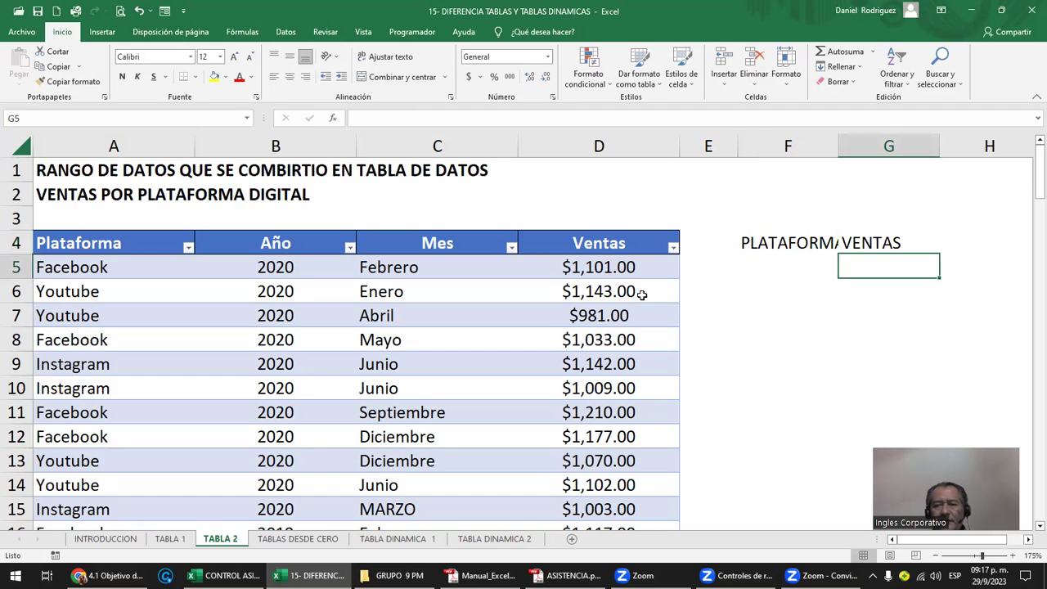
pyautogui.moveTo(838, 140); pyautogui.dragTo(779, 303)
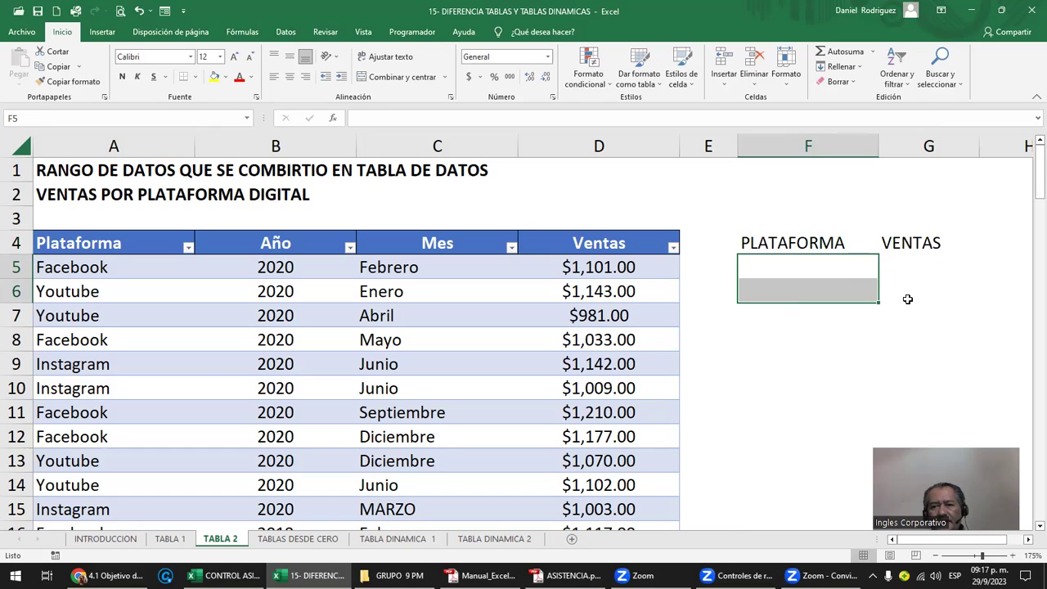
pyautogui.moveTo(907, 270); pyautogui.dragTo(908, 300)
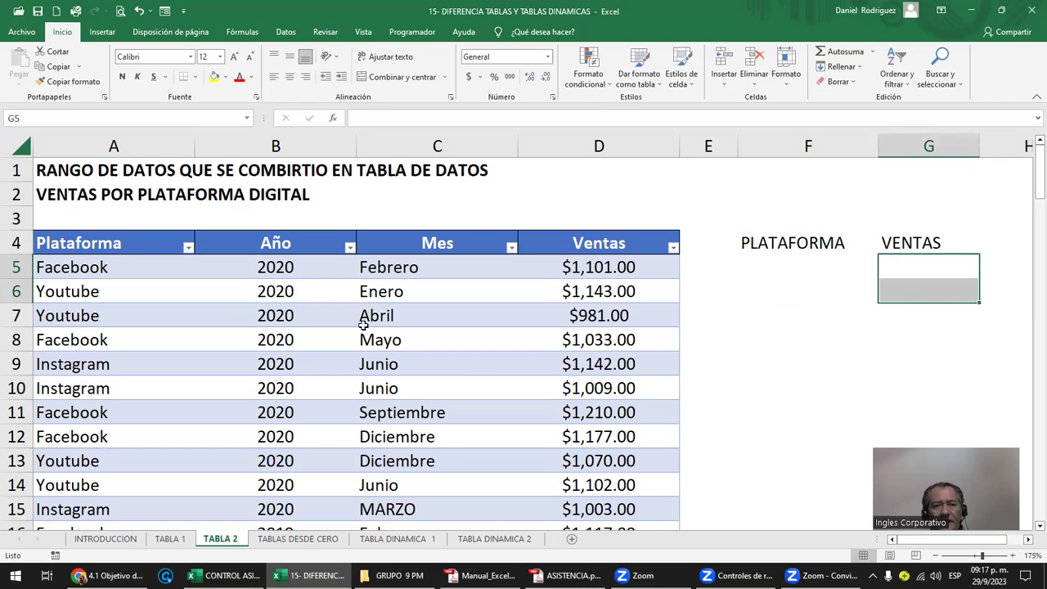
pyautogui.click(134, 237)
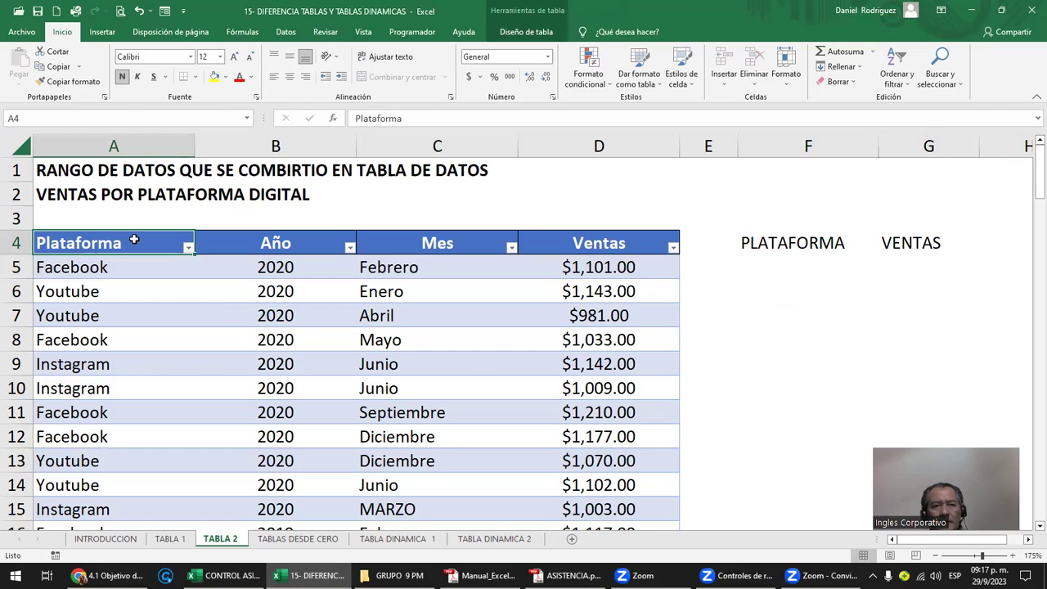
# - Filter the Plataforma column to Facebook only, showing 31 of 99 records
pyautogui.click(187, 246)
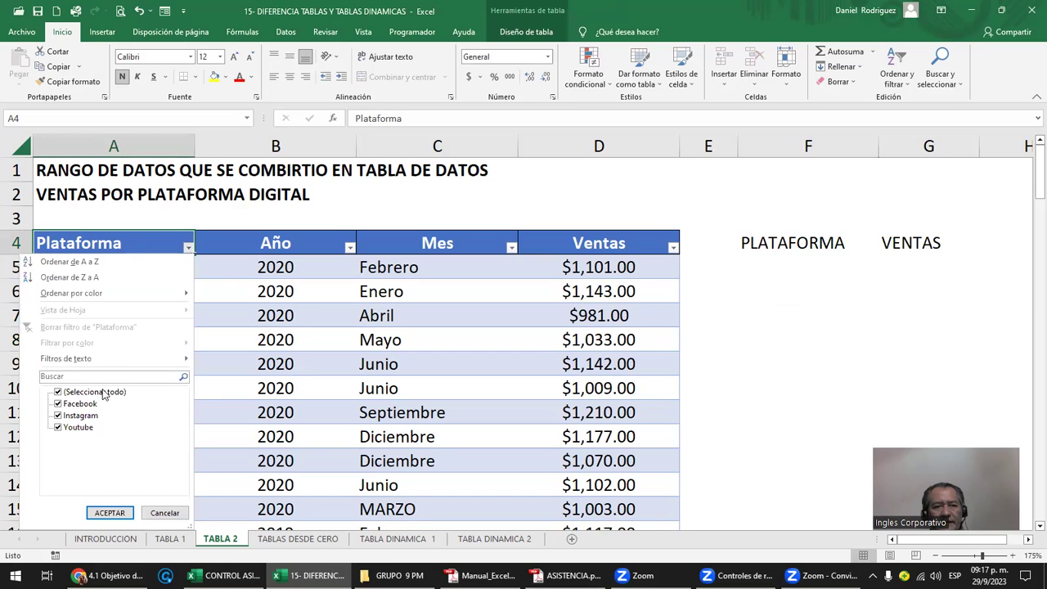
pyautogui.click(177, 515)
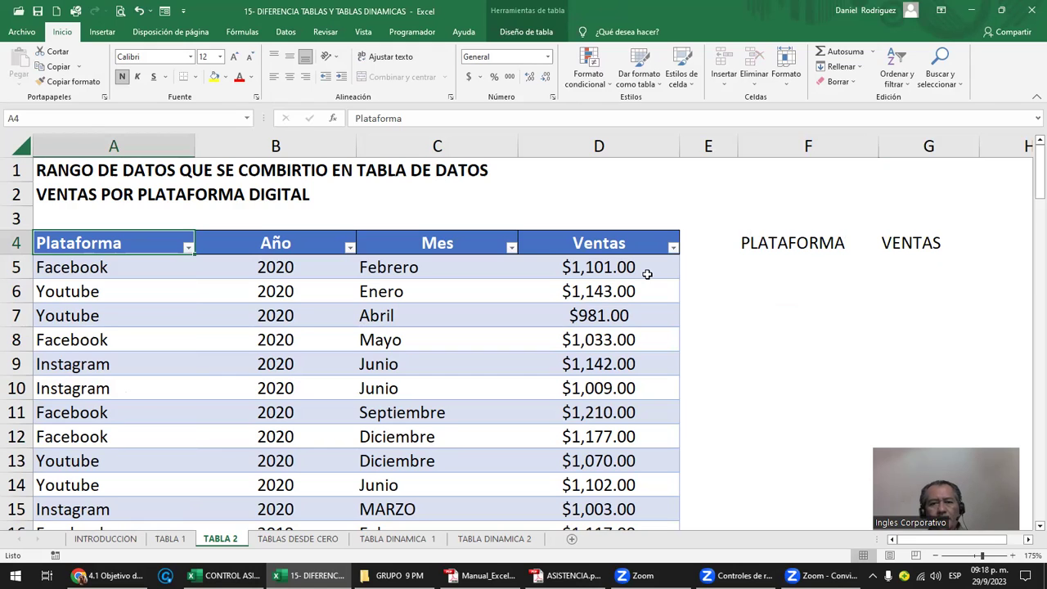
pyautogui.click(187, 247)
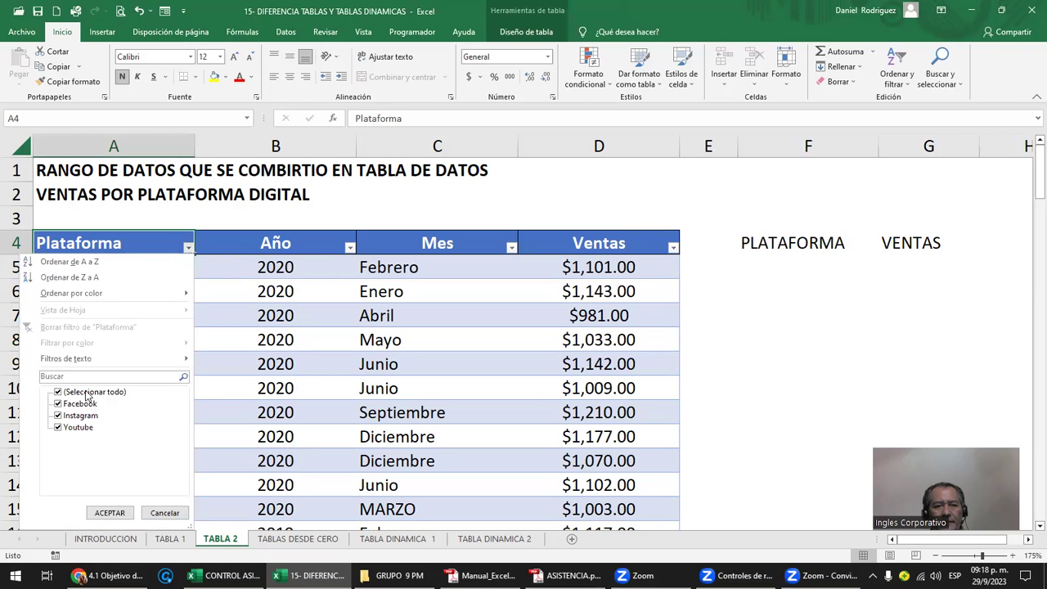
pyautogui.click(89, 391)
pyautogui.click(57, 403)
pyautogui.click(111, 513)
pyautogui.scroll(-5, 201, 318)
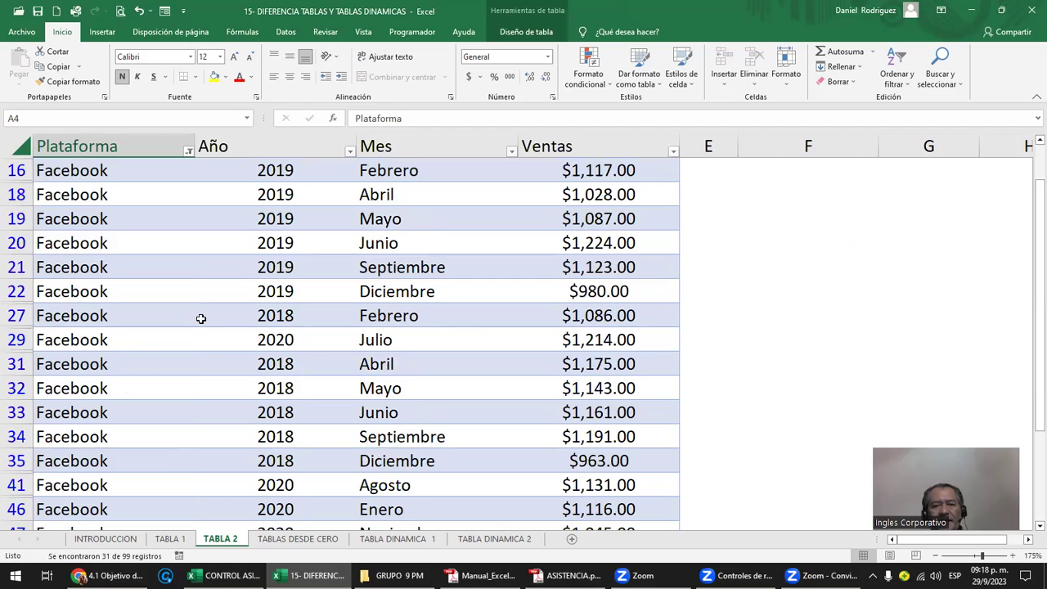
pyautogui.scroll(-3, 201, 319)
pyautogui.scroll(-5, 200, 318)
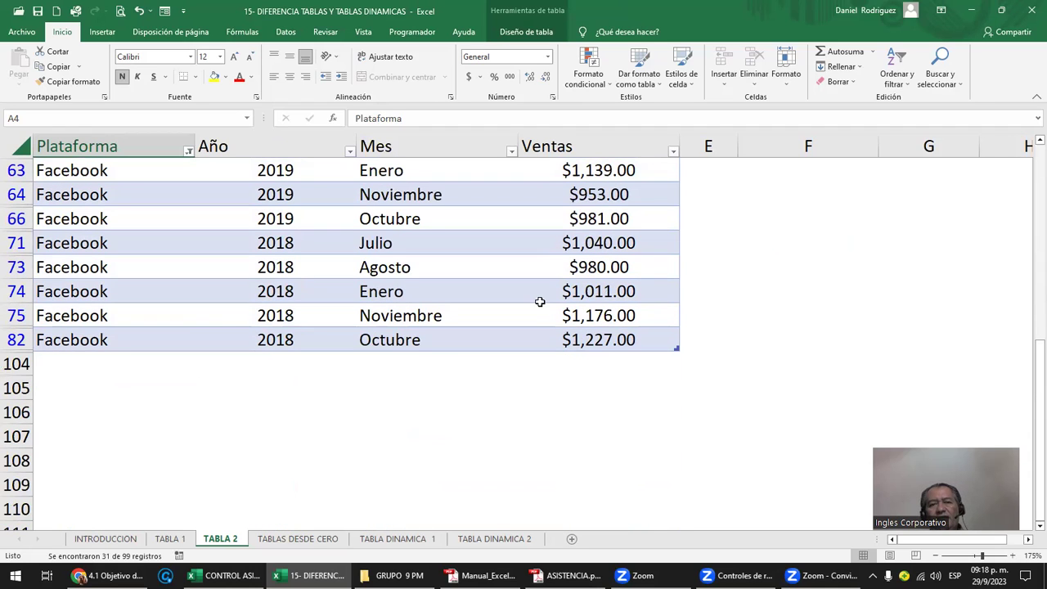
pyautogui.click(425, 220)
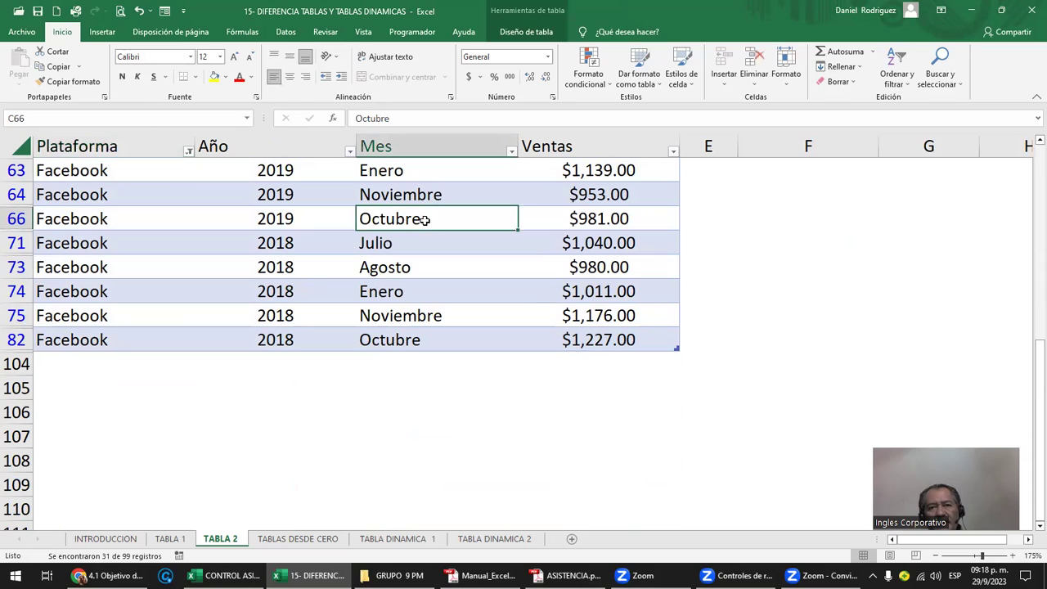
# - Turn on the table's totals row to see the Ventas total
pyautogui.click(528, 33)
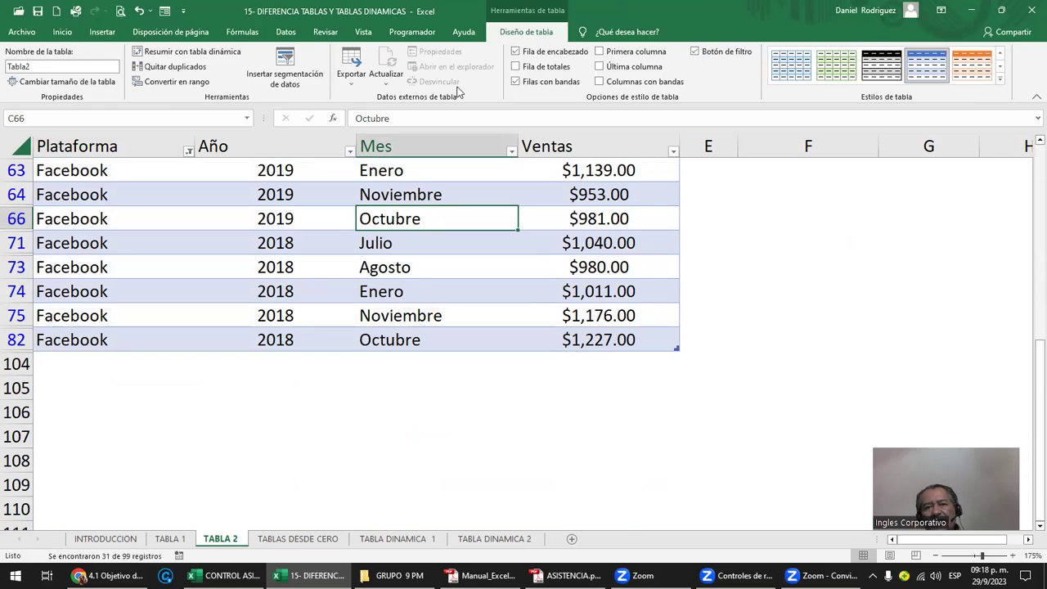
pyautogui.click(520, 67)
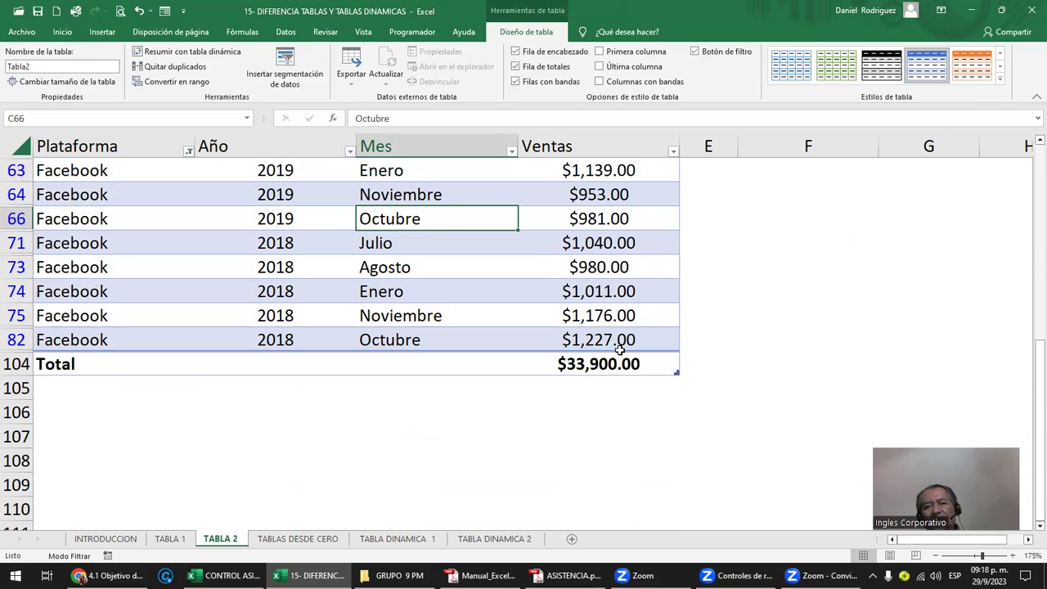
pyautogui.click(615, 369)
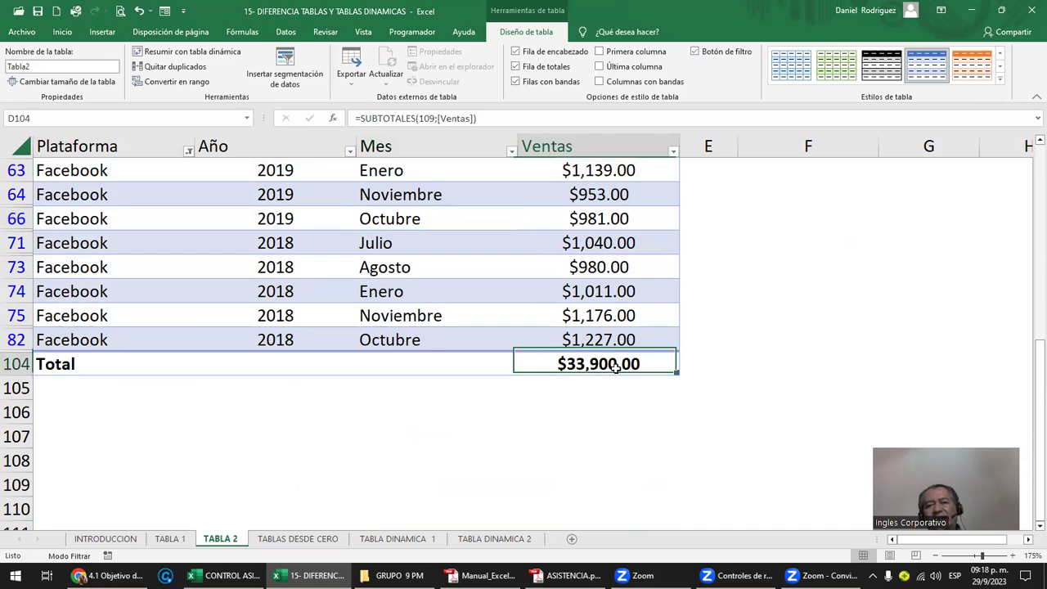
# - Enter FACE in F5 and 33000 in G5 under the headings
pyautogui.scroll(5, 615, 368)
pyautogui.scroll(5, 615, 369)
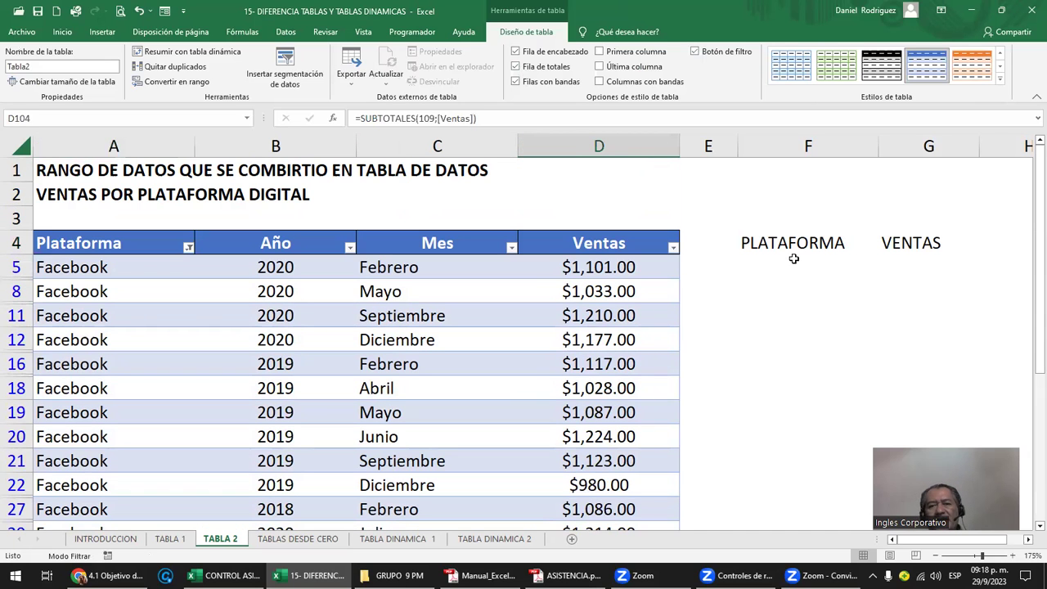
pyautogui.click(790, 267)
pyautogui.write('FA')
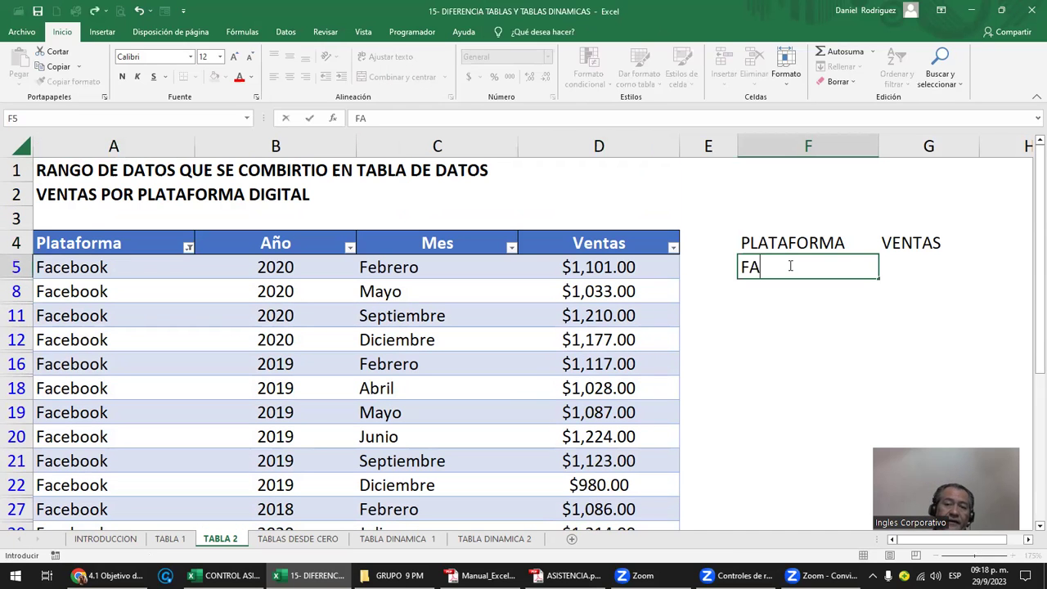
pyautogui.write('CE')
pyautogui.press('Tab')
pyautogui.write('33')
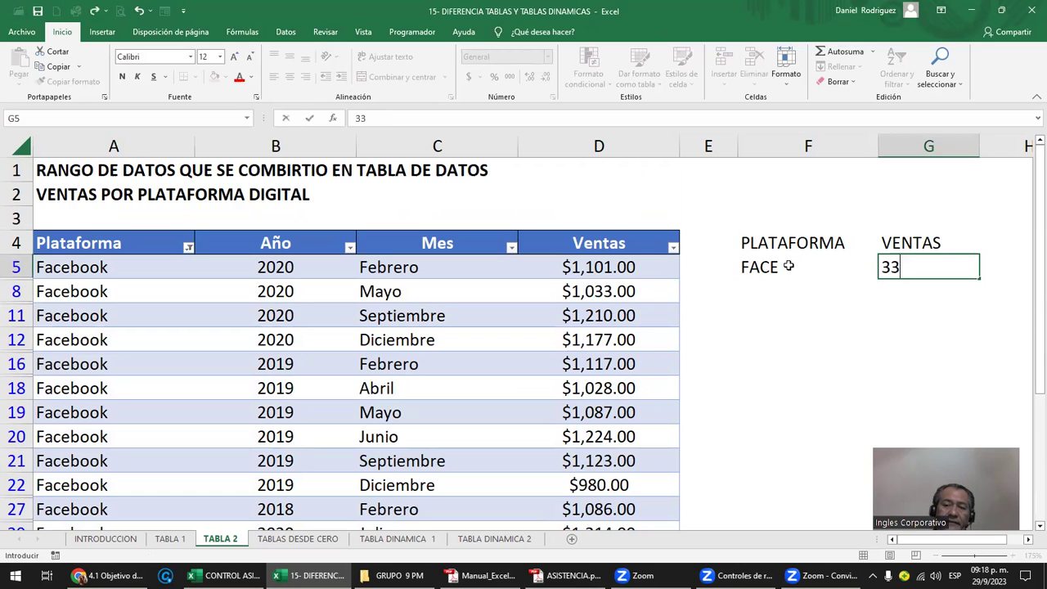
pyautogui.write('000')
pyautogui.press('Return')
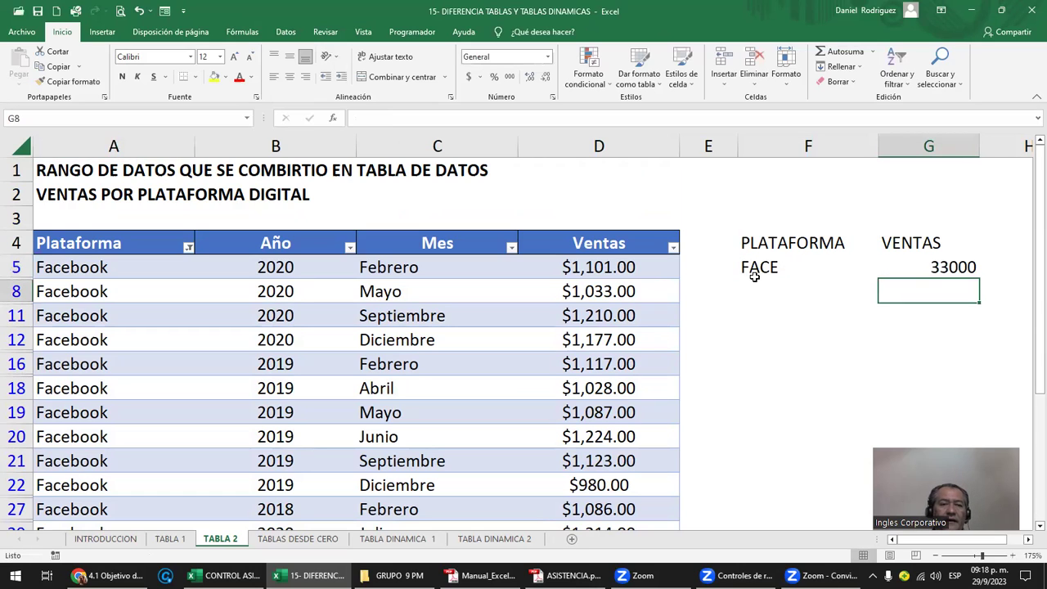
# - Filter the Plataforma column to show only Instagram rows
pyautogui.click(188, 247)
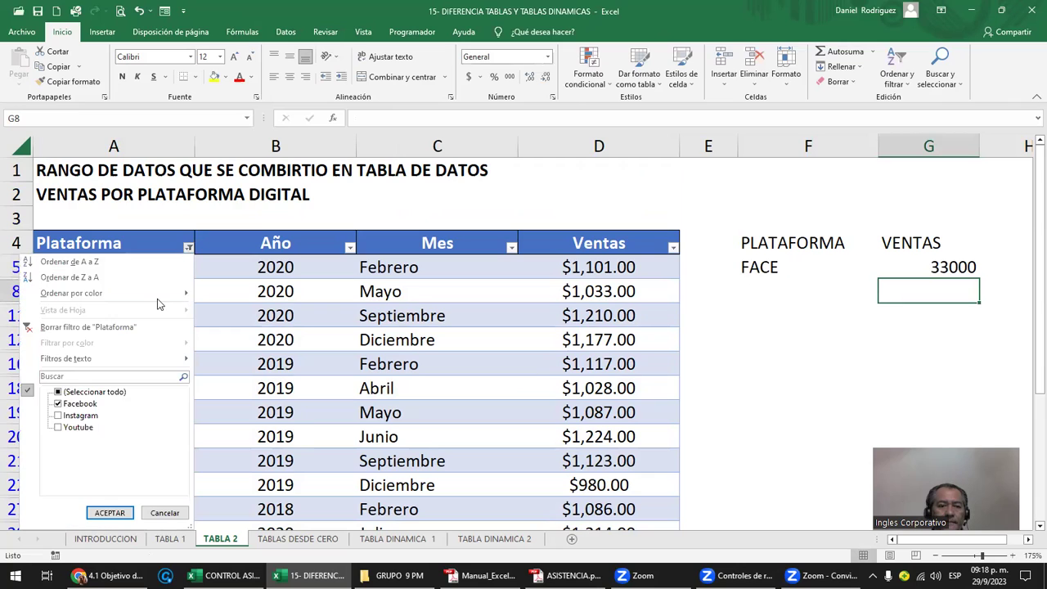
pyautogui.click(95, 404)
pyautogui.click(80, 415)
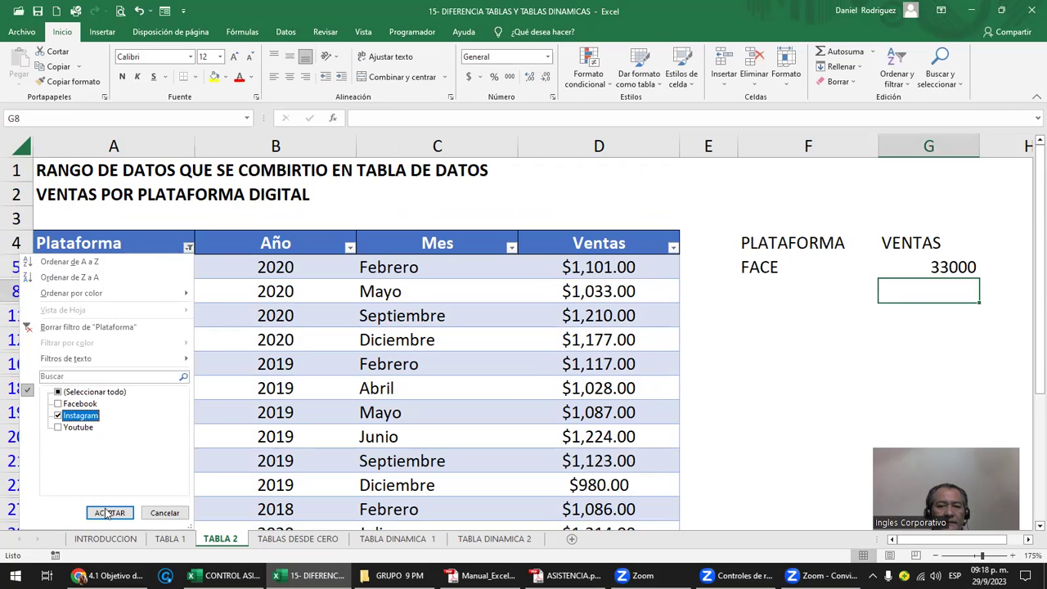
pyautogui.click(109, 512)
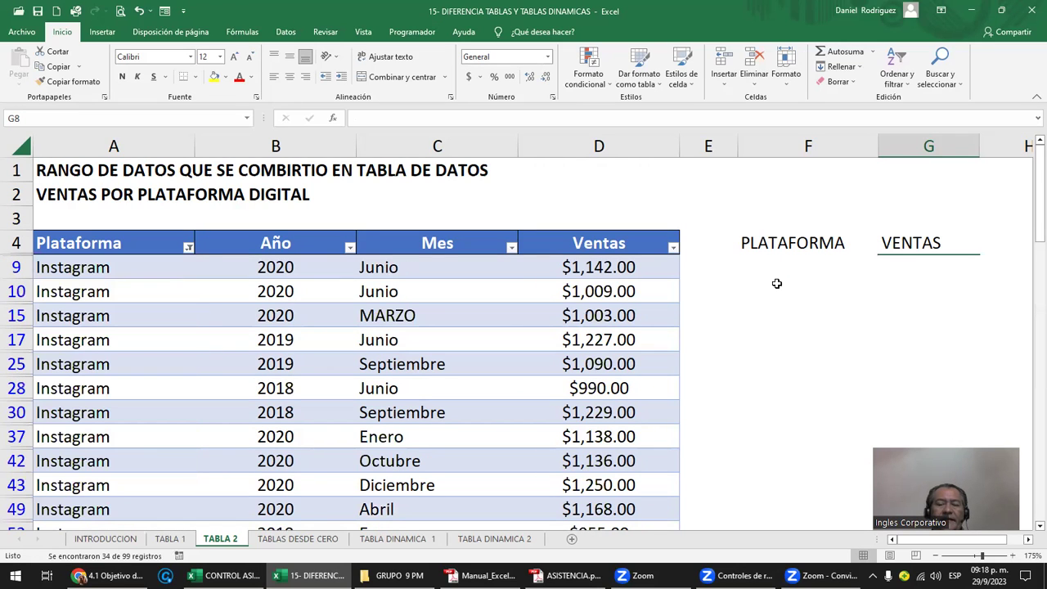
# - Reopen the Plataforma filter and tick all platforms
pyautogui.click(16, 267)
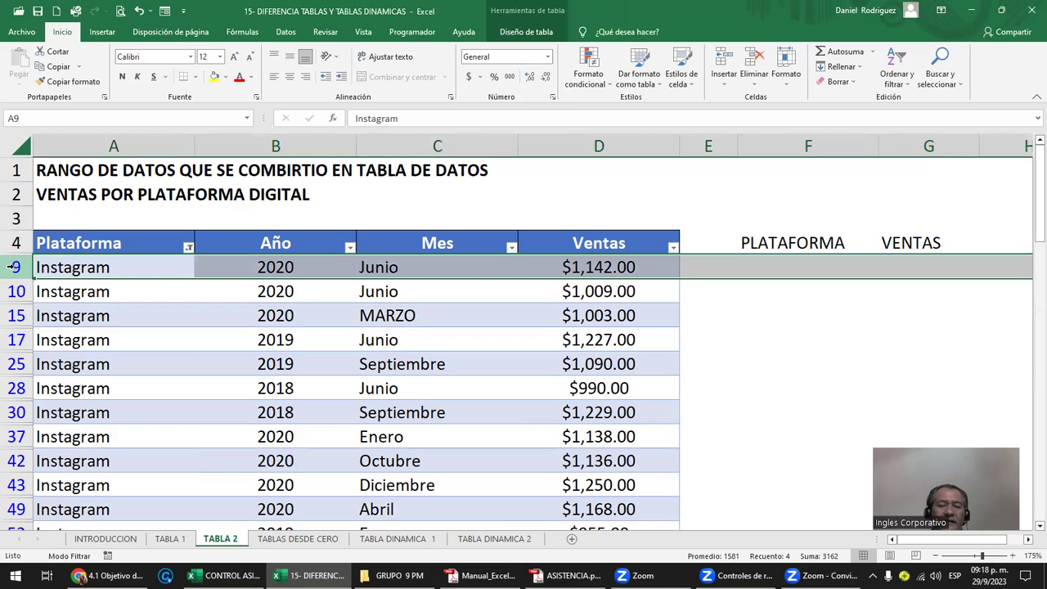
pyautogui.click(189, 247)
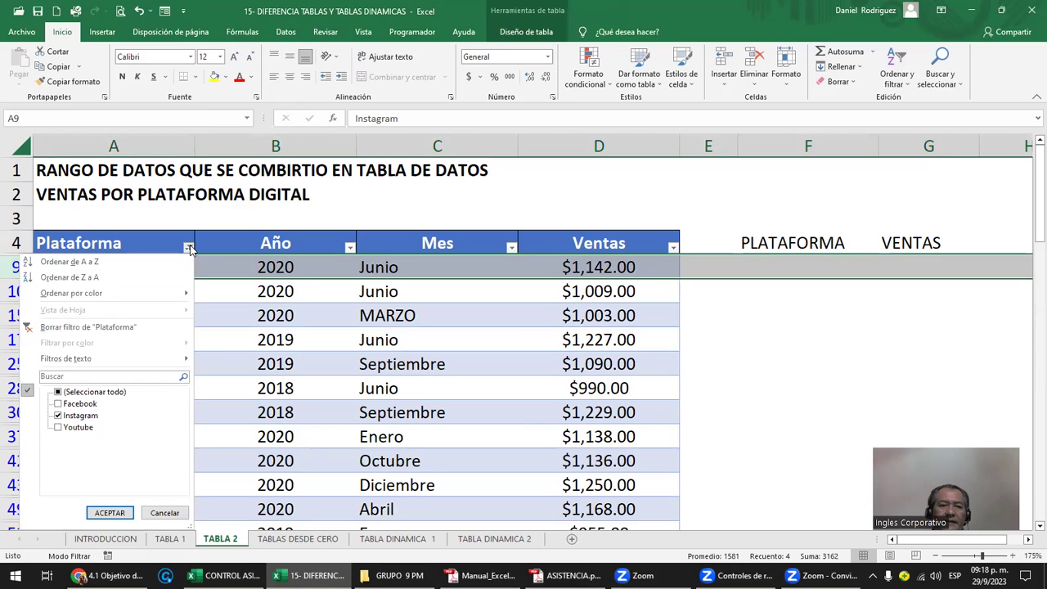
pyautogui.click(88, 392)
# - Apply the all-platforms filter and move the PLATAFORMA/VENTAS notes up to rows 1–2
pyautogui.click(91, 330)
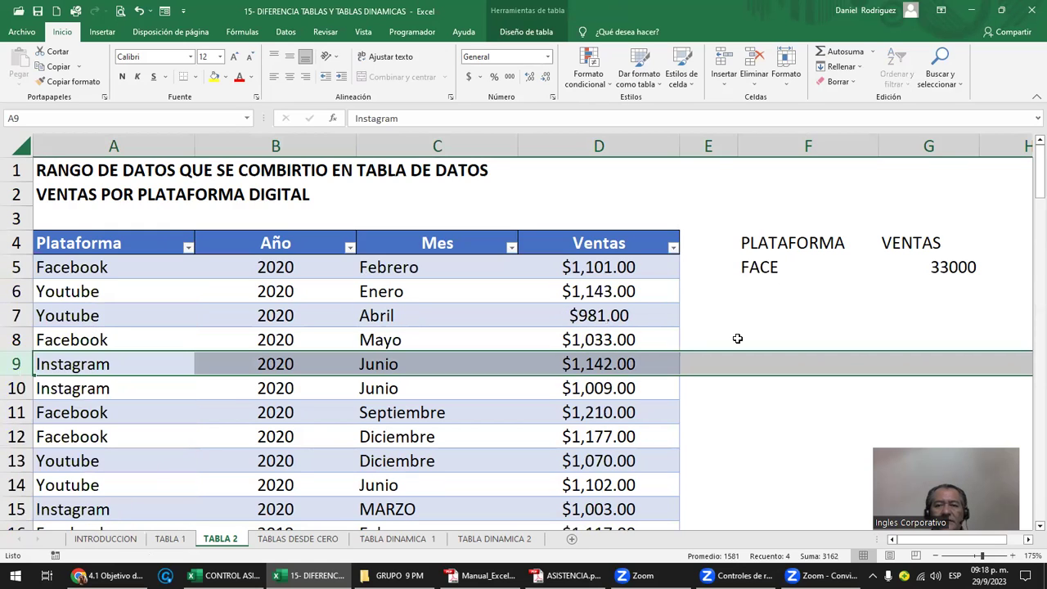
pyautogui.moveTo(783, 242); pyautogui.dragTo(897, 267)
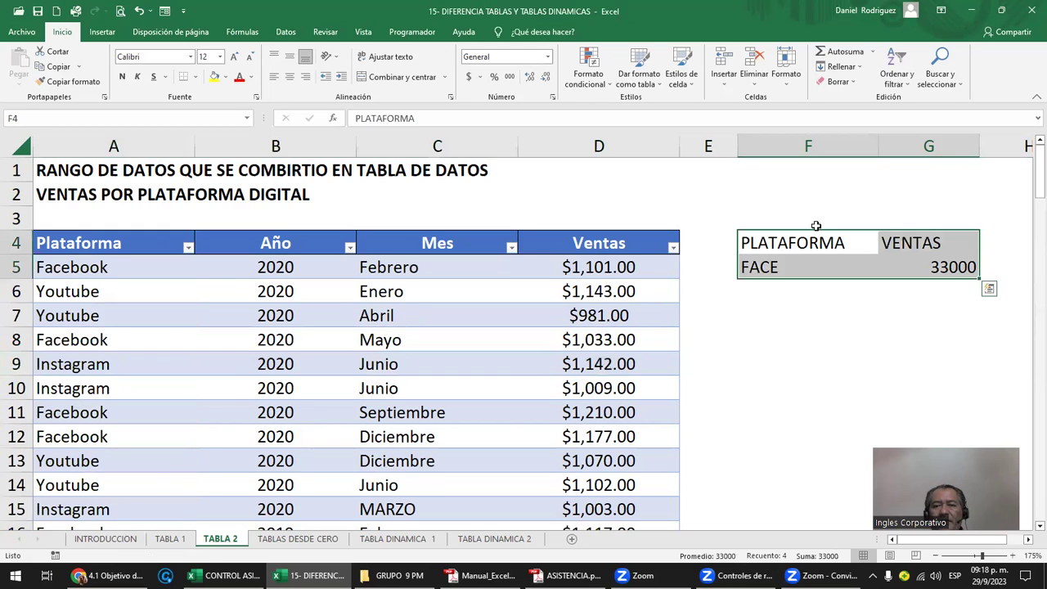
pyautogui.moveTo(812, 232); pyautogui.dragTo(816, 176)
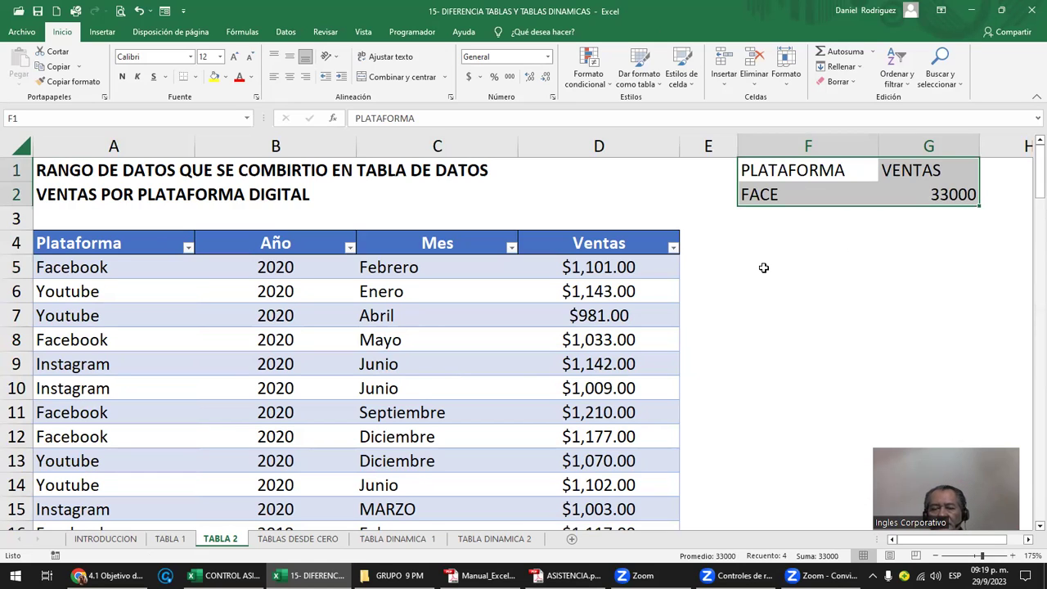
# - Delete the notes in F1:G3, leaving columns F and G empty
pyautogui.click(763, 268)
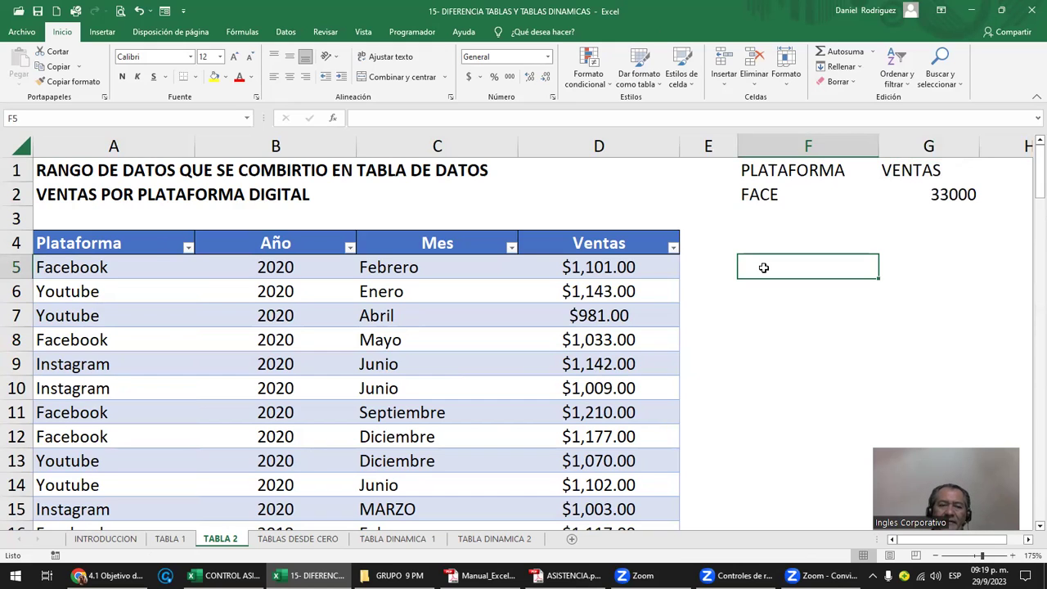
pyautogui.click(137, 248)
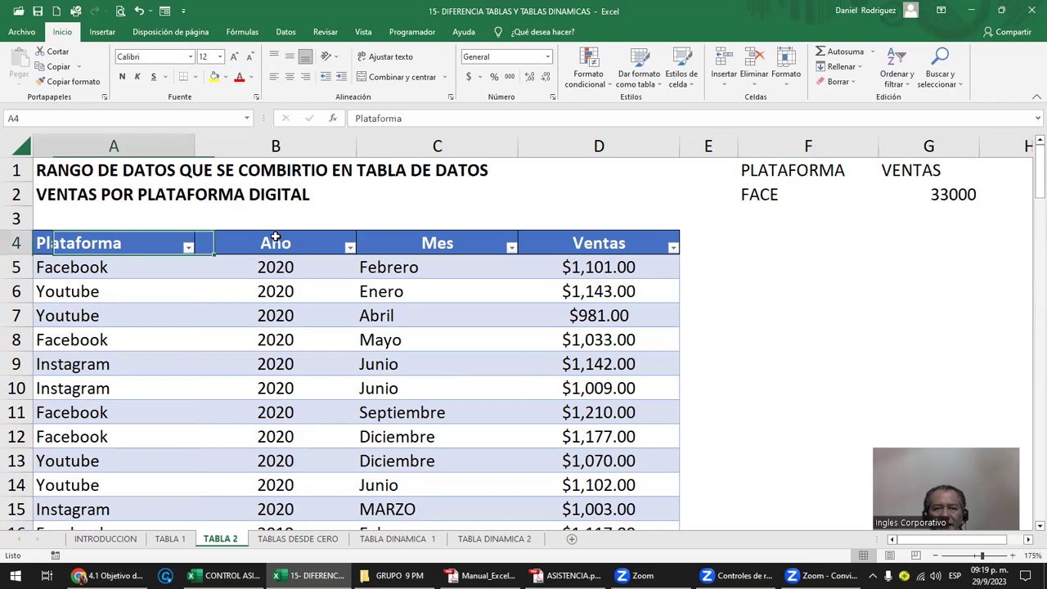
pyautogui.moveTo(771, 172); pyautogui.dragTo(928, 208)
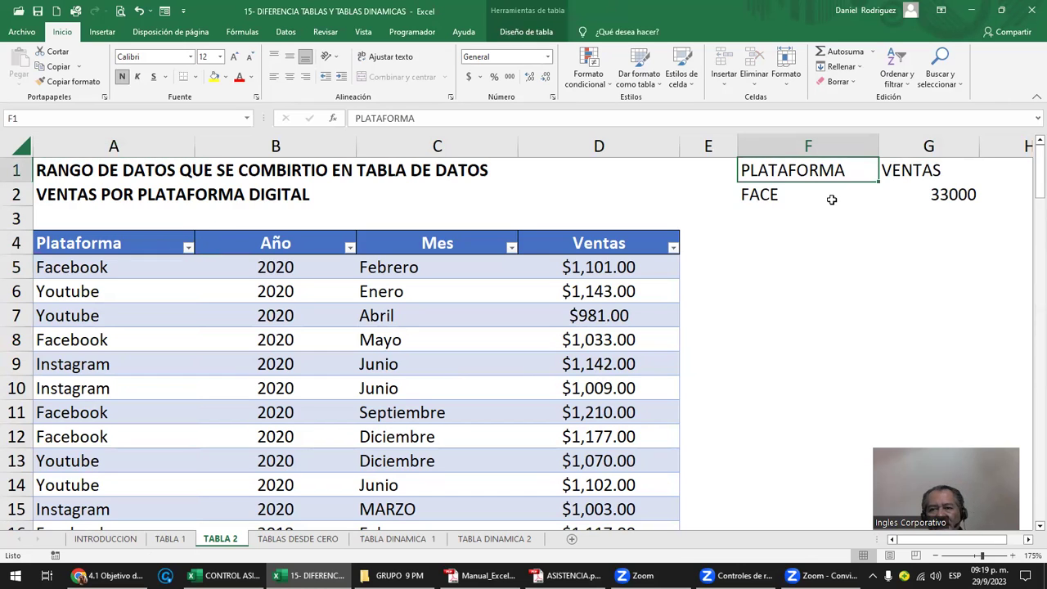
pyautogui.press('Delete')
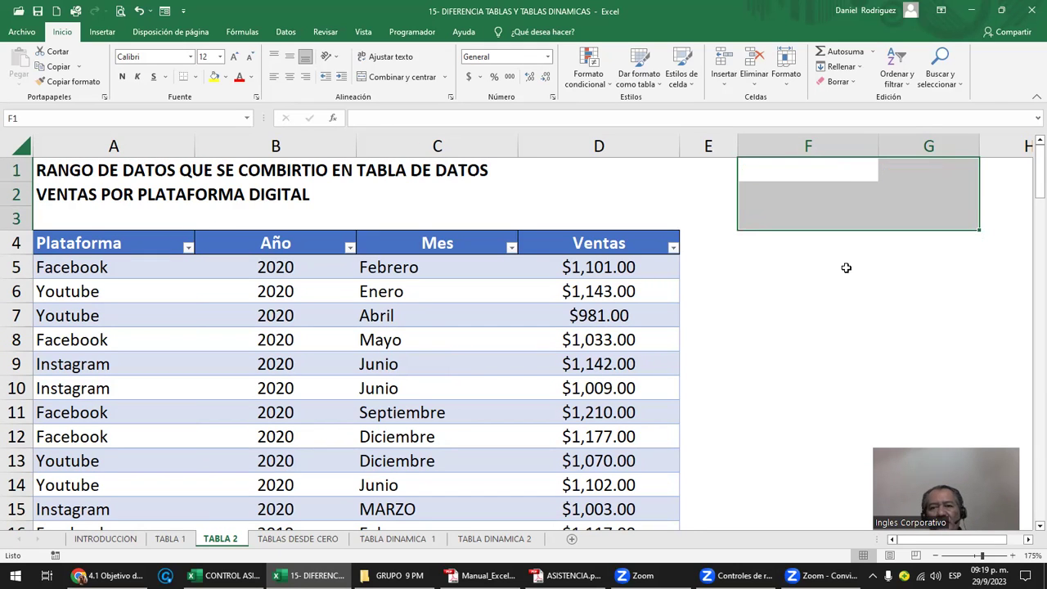
pyautogui.click(796, 249)
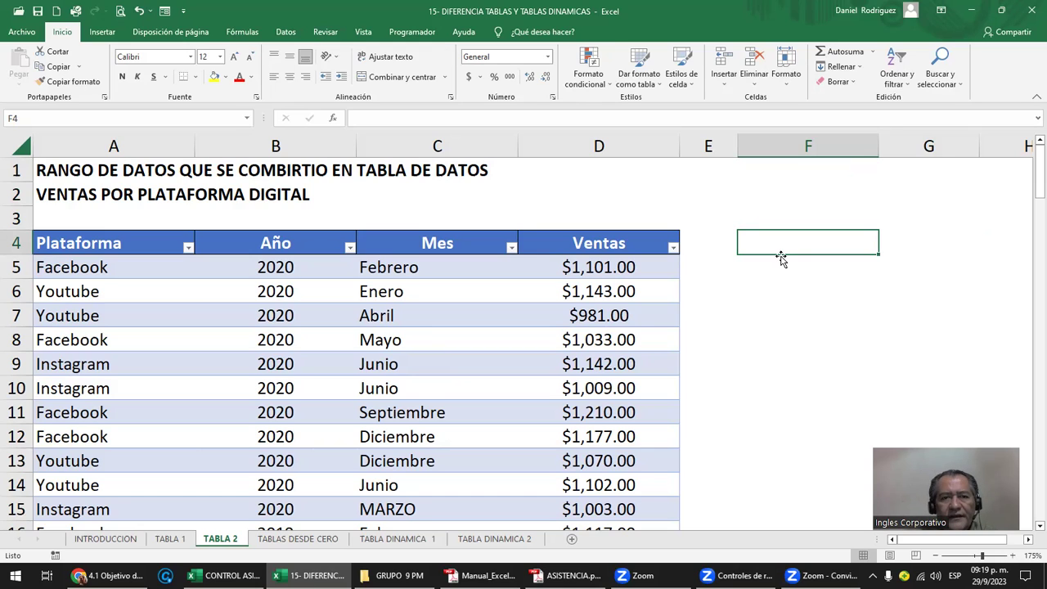
# - Add an IVA column header in E4 next to Ventas
pyautogui.click(141, 246)
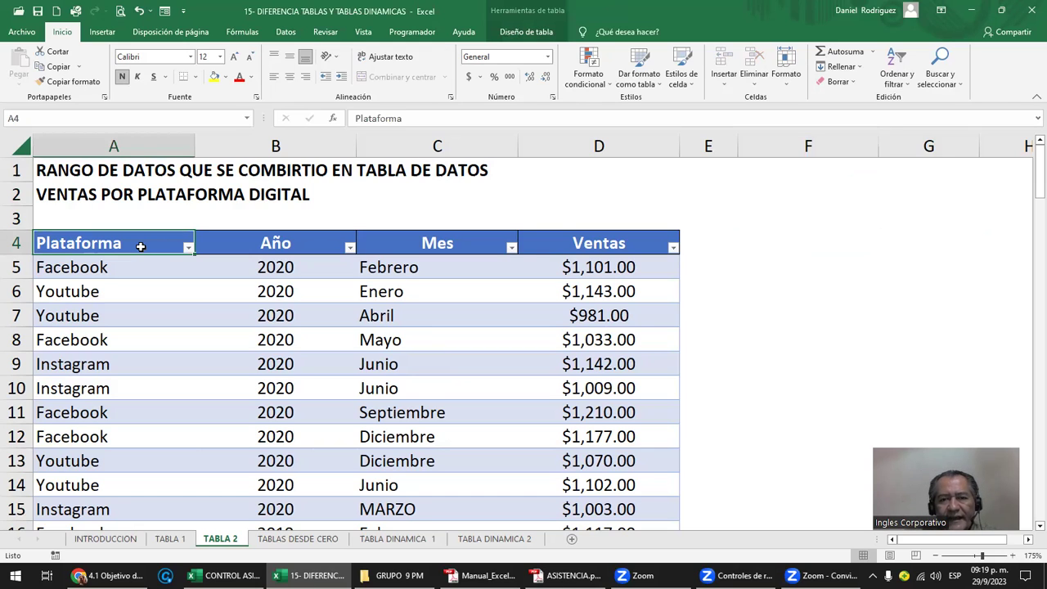
pyautogui.click(588, 242)
pyautogui.doubleClick(589, 242)
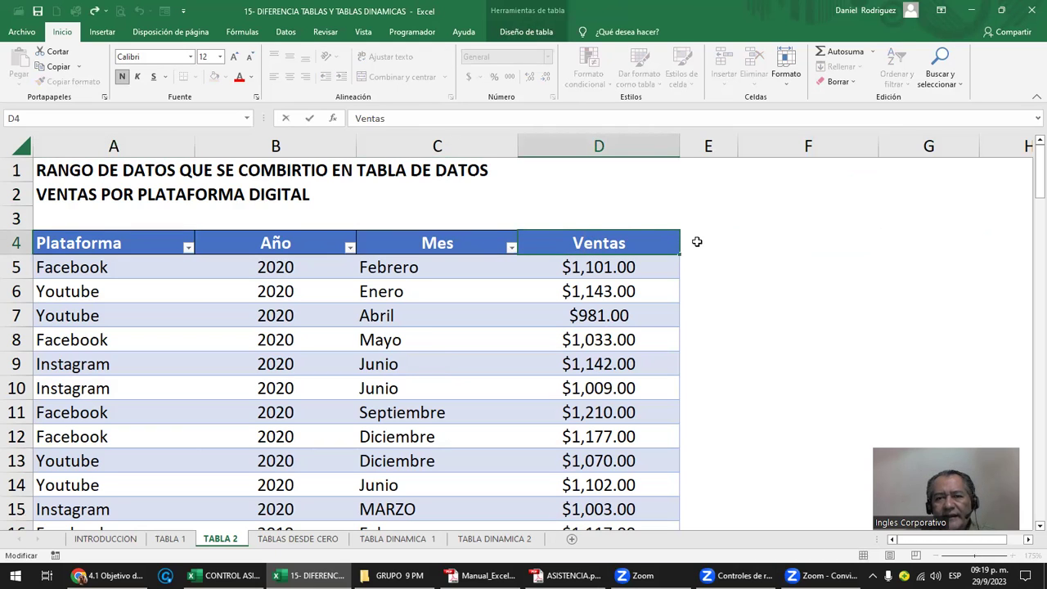
pyautogui.press('Tab')
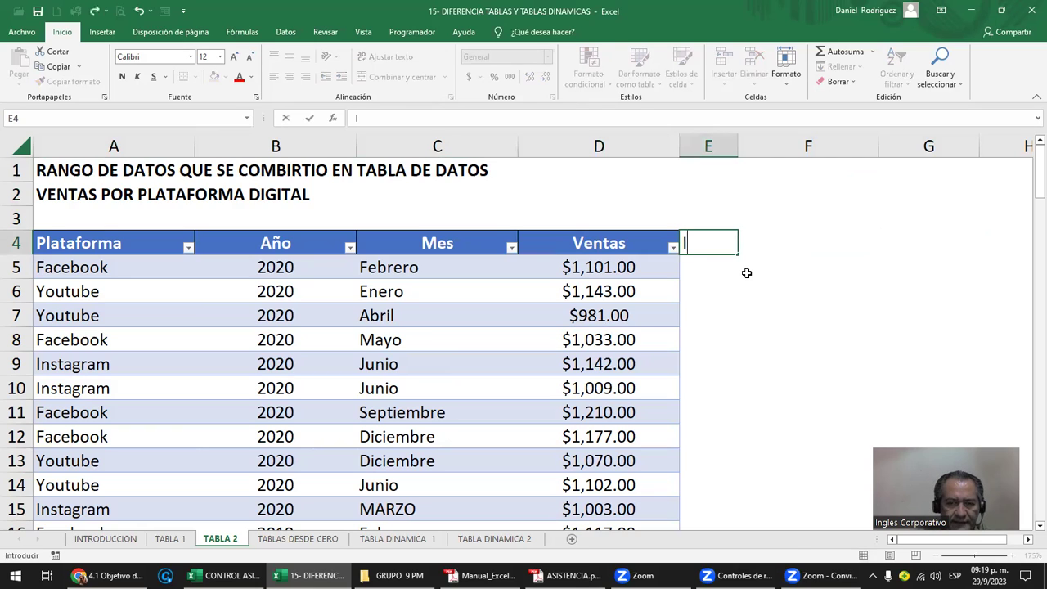
pyautogui.write('IVA')
pyautogui.press('Return')
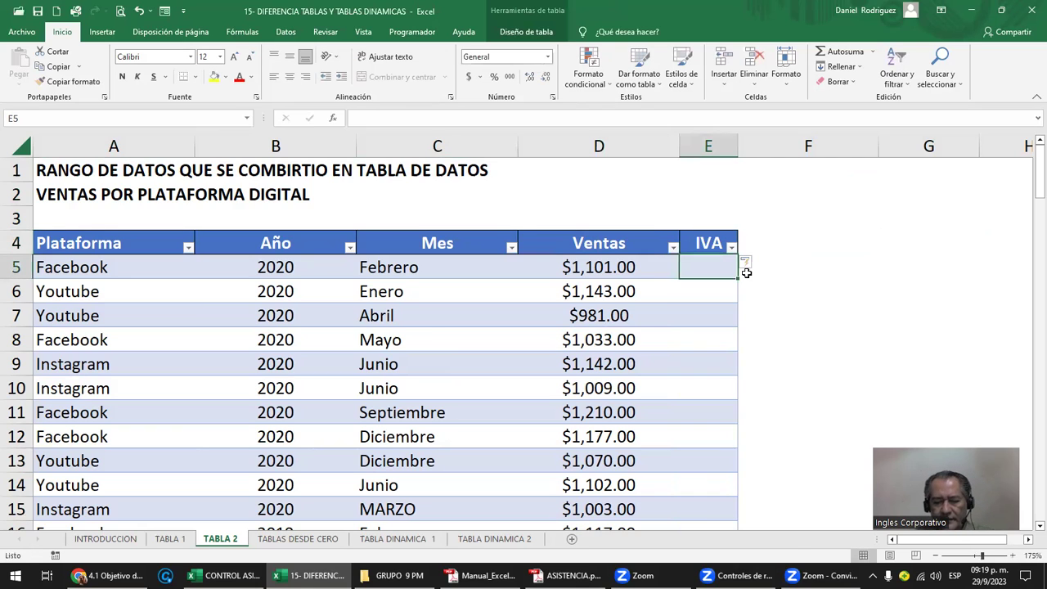
# - Fill IVA with =13%* each row's Ventas and widen column E to show values
pyautogui.write('=')
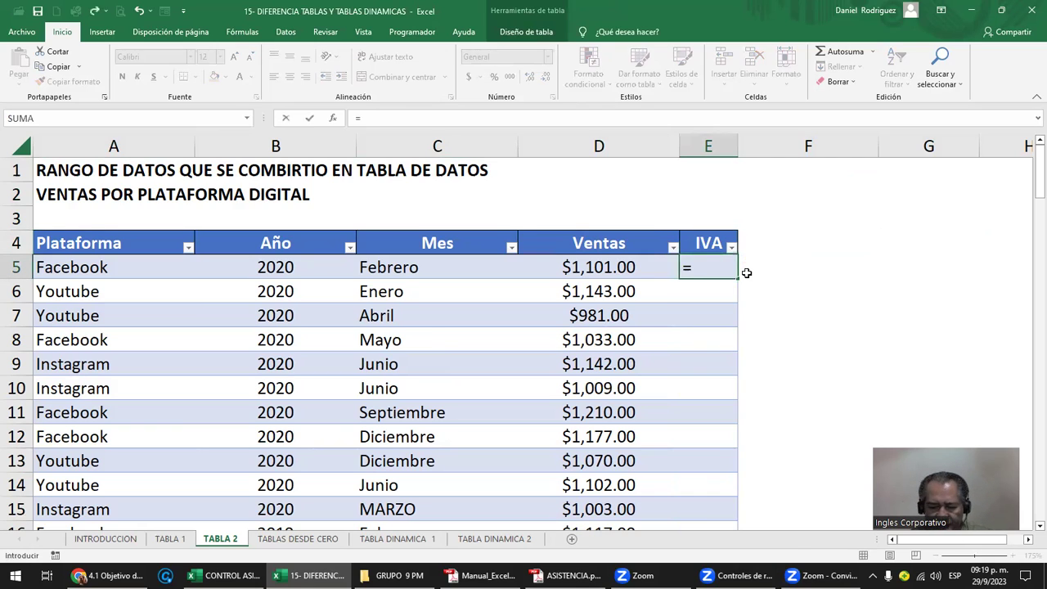
pyautogui.write('13%')
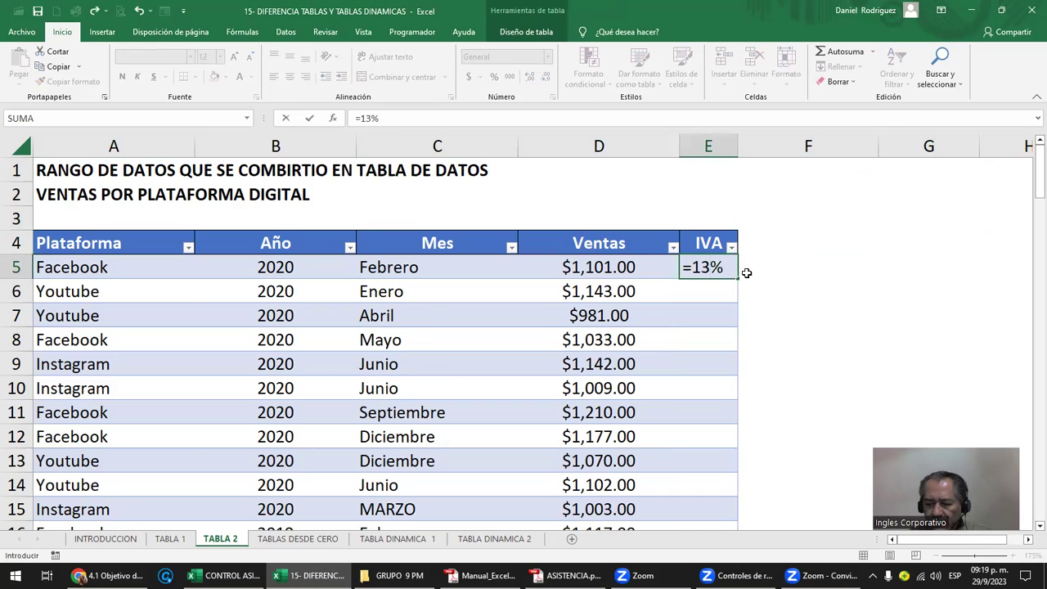
pyautogui.write('*')
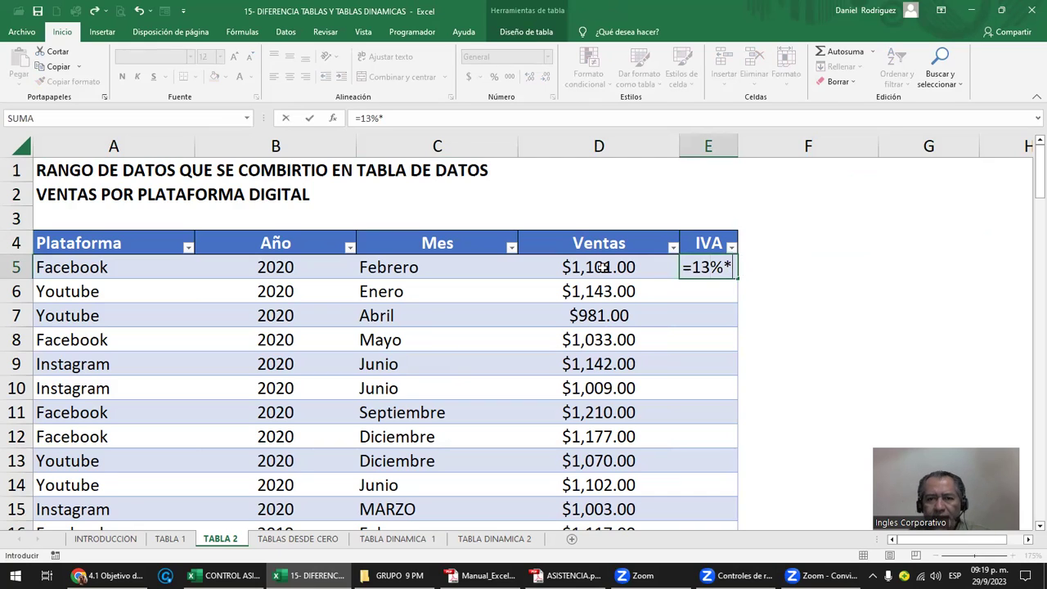
pyautogui.click(601, 267)
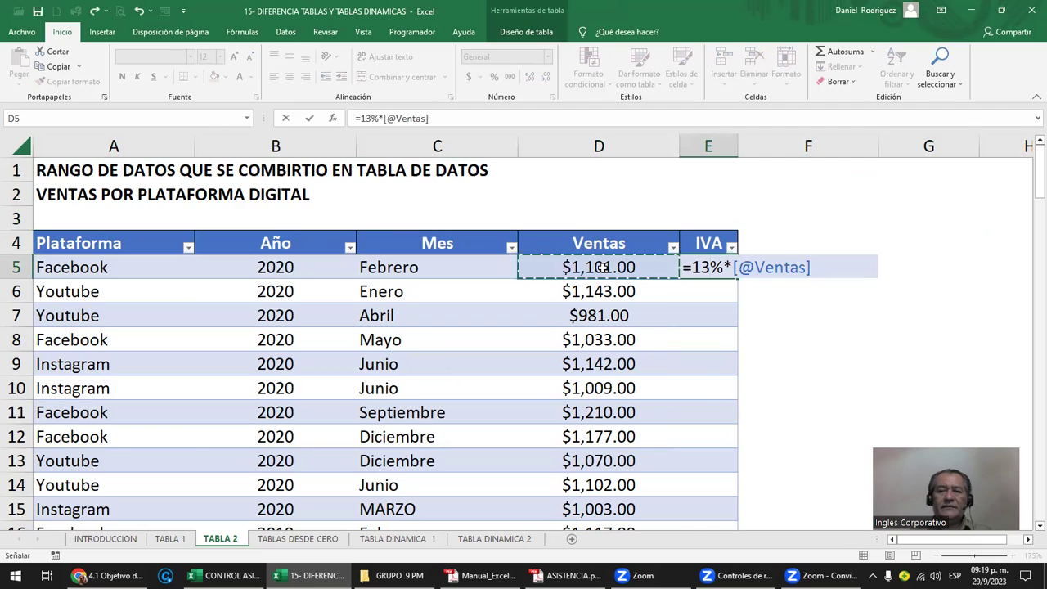
pyautogui.press('Return')
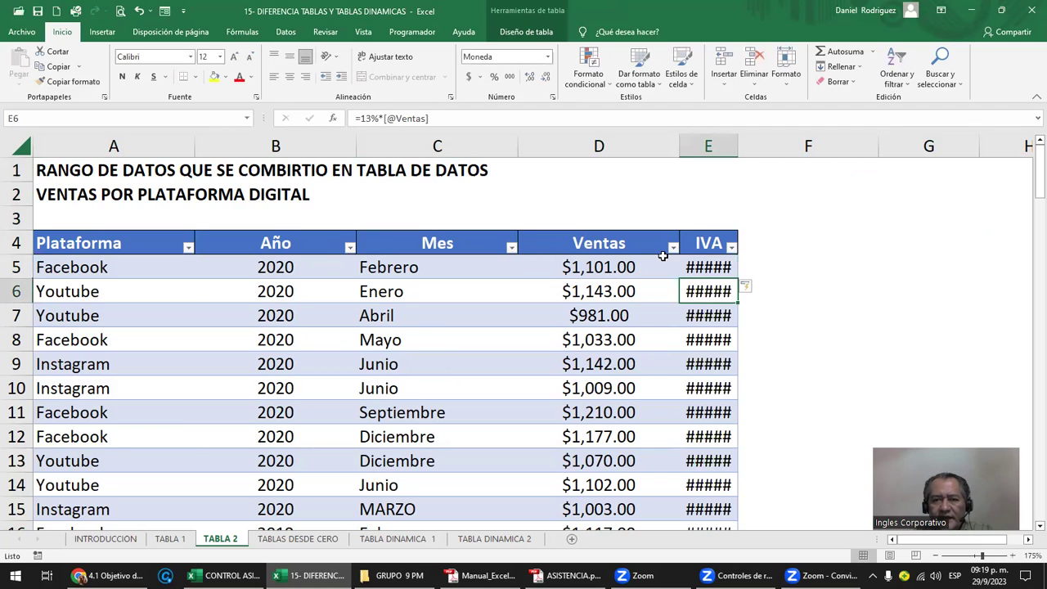
pyautogui.hotkey('ctrl', 'Up')
pyautogui.moveTo(738, 144); pyautogui.dragTo(767, 144)
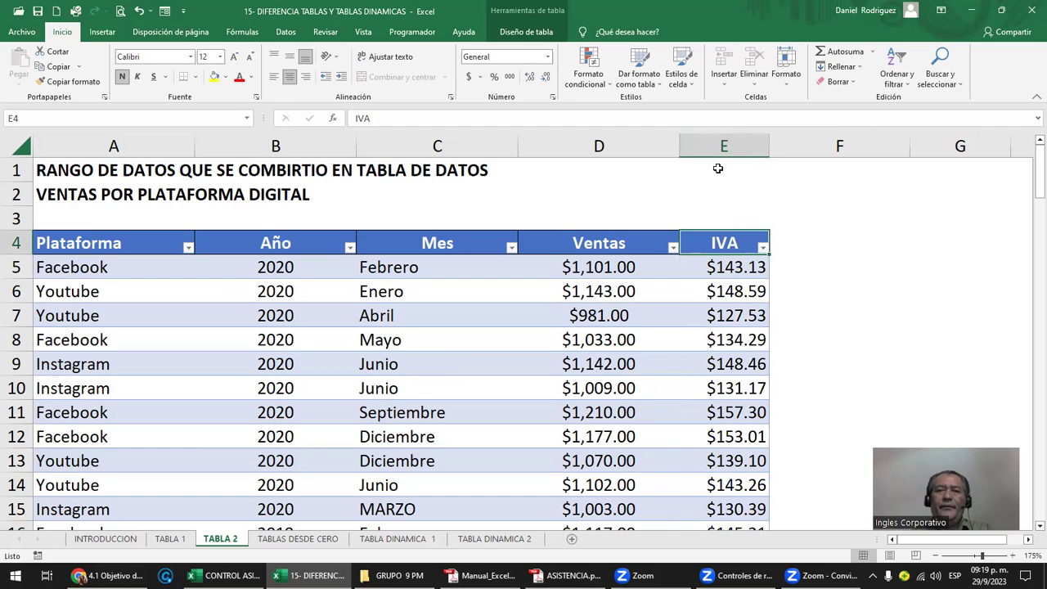
pyautogui.click(723, 144)
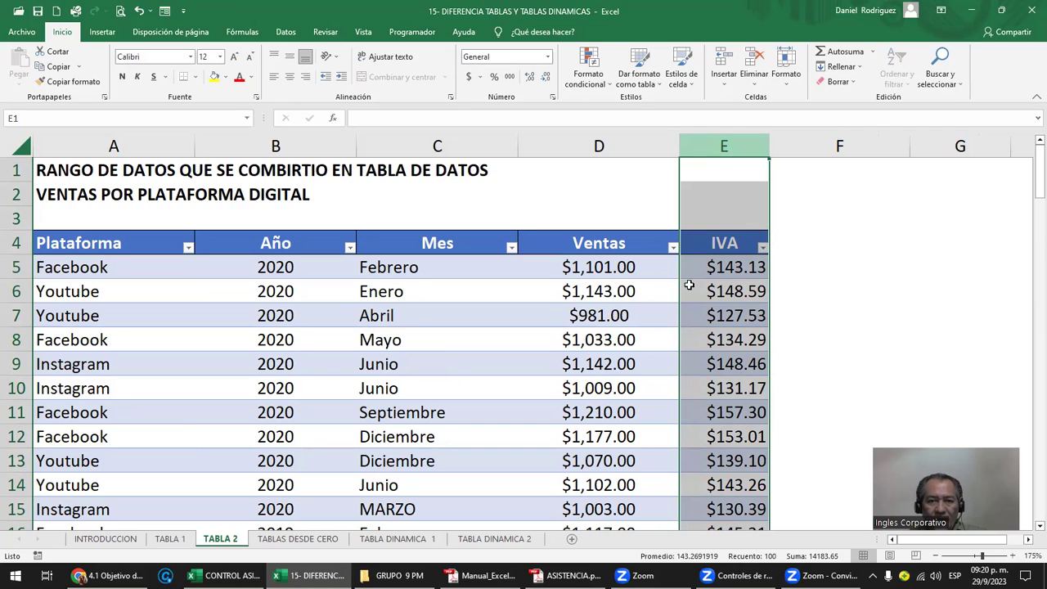
# - Scroll through the Ventas and IVA data to check the values
pyautogui.click(606, 269)
pyautogui.scroll(-5, 605, 267)
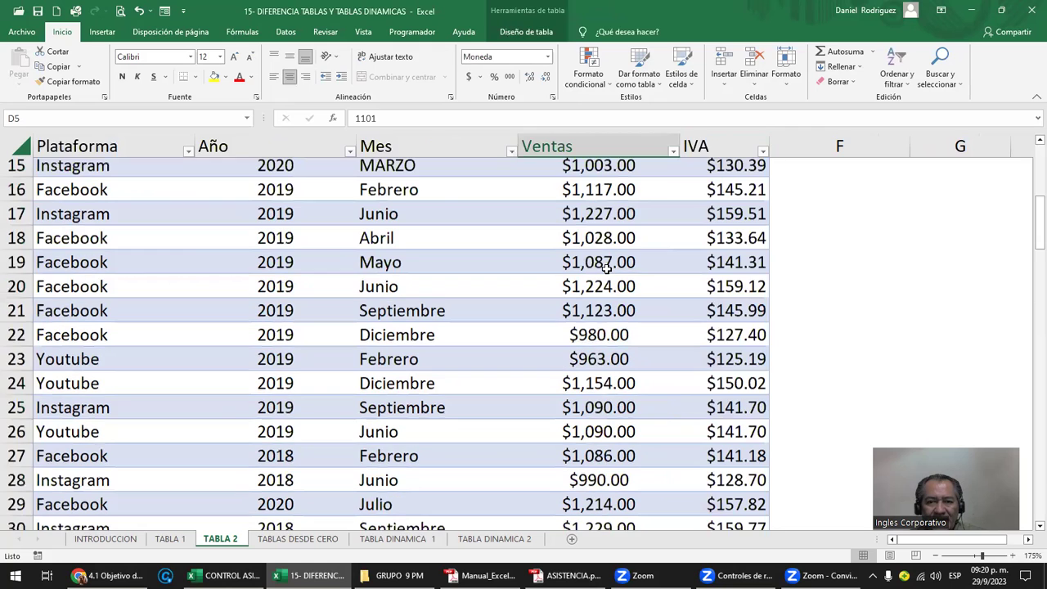
pyautogui.scroll(-5, 605, 269)
pyautogui.scroll(-5, 605, 269)
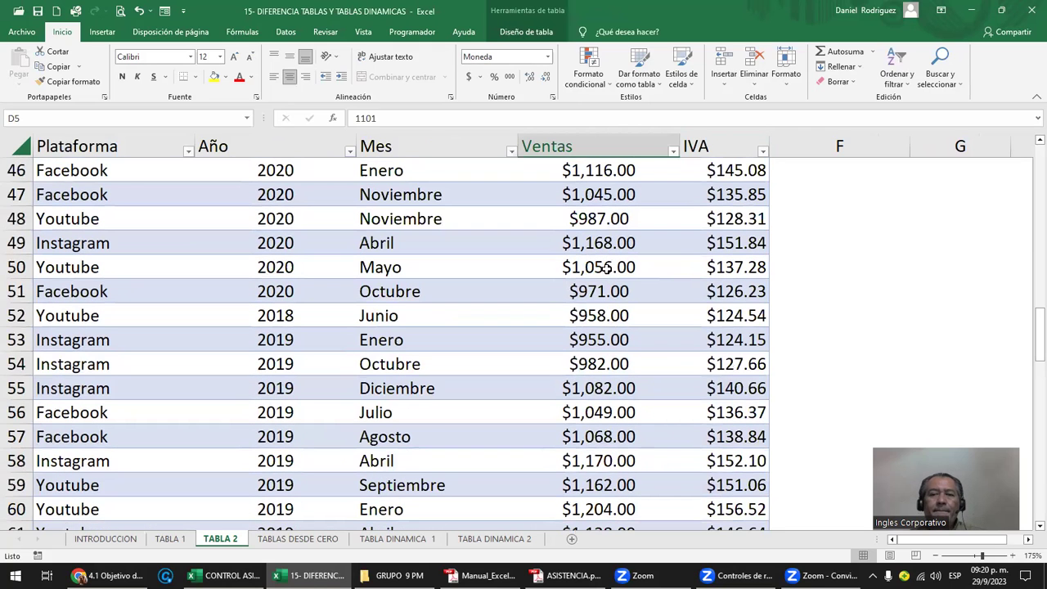
pyautogui.scroll(-5, 606, 269)
pyautogui.scroll(15, 606, 269)
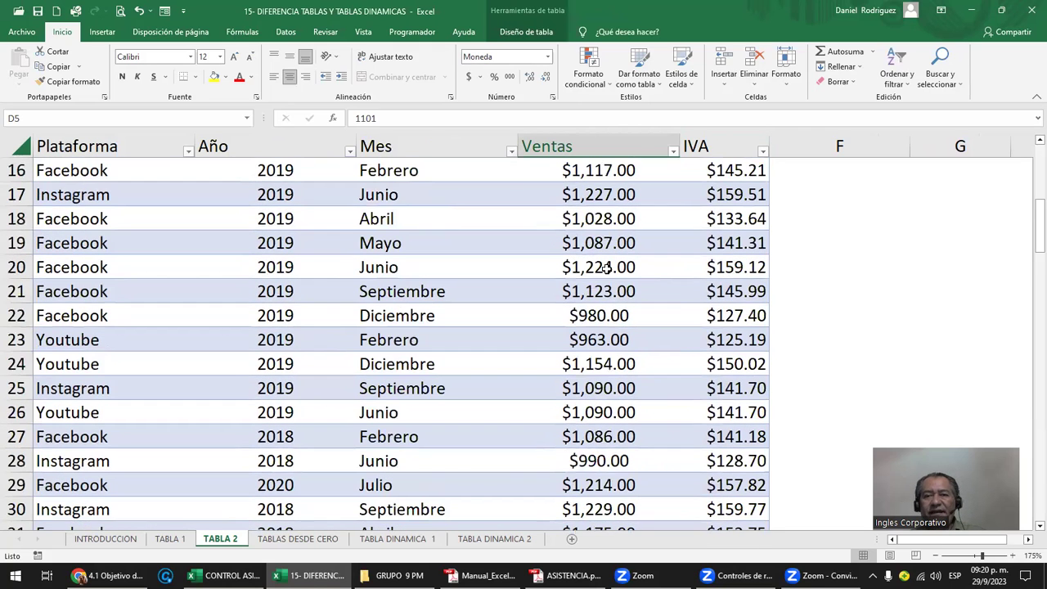
pyautogui.scroll(5, 834, 290)
# - Autofit the IVA column width so values like $145.21 fit
pyautogui.click(733, 243)
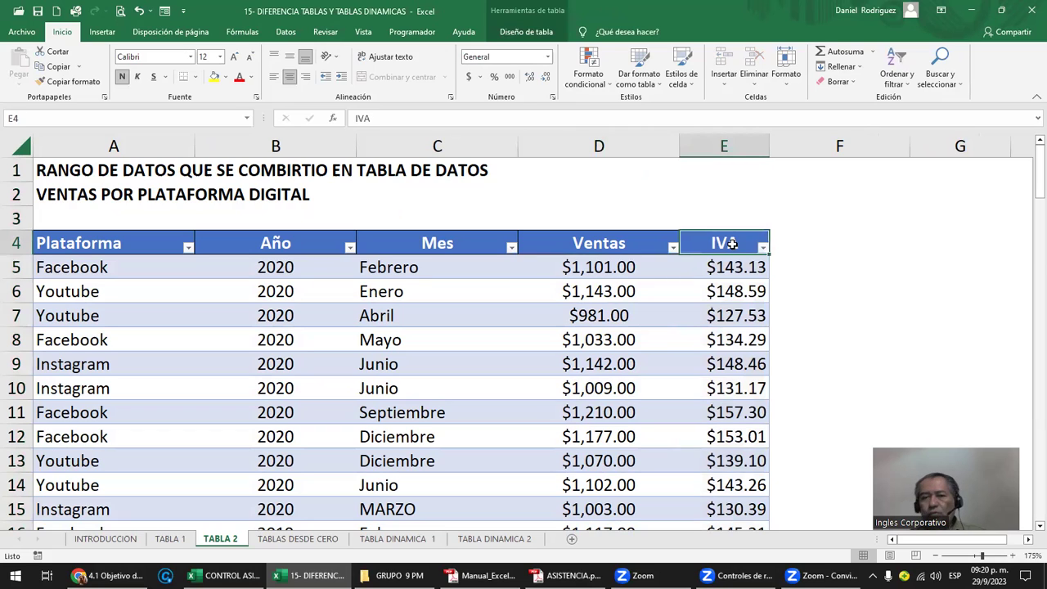
pyautogui.click(727, 144)
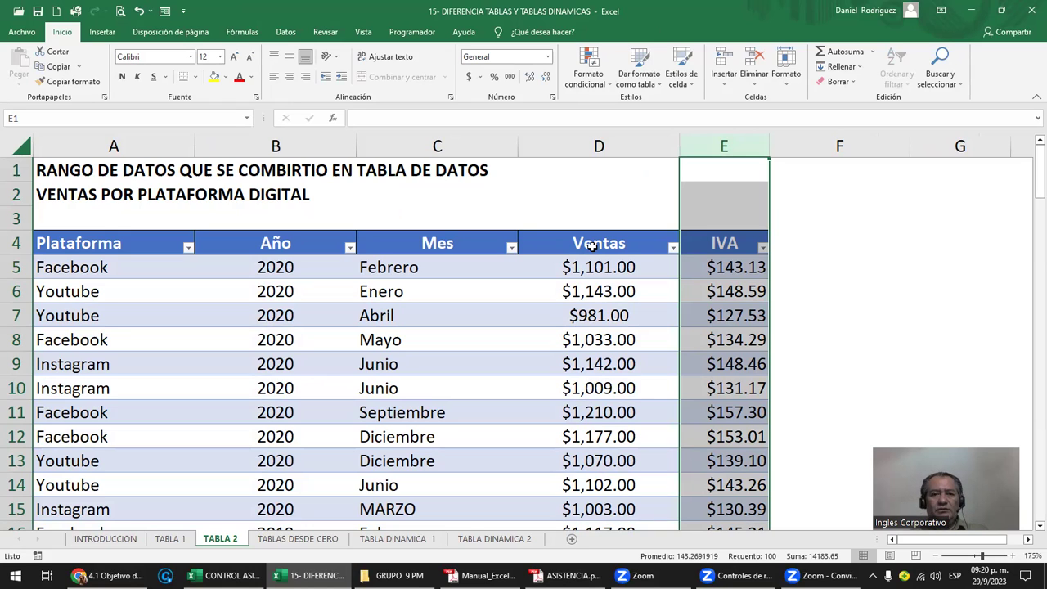
pyautogui.moveTo(613, 146); pyautogui.dragTo(128, 164)
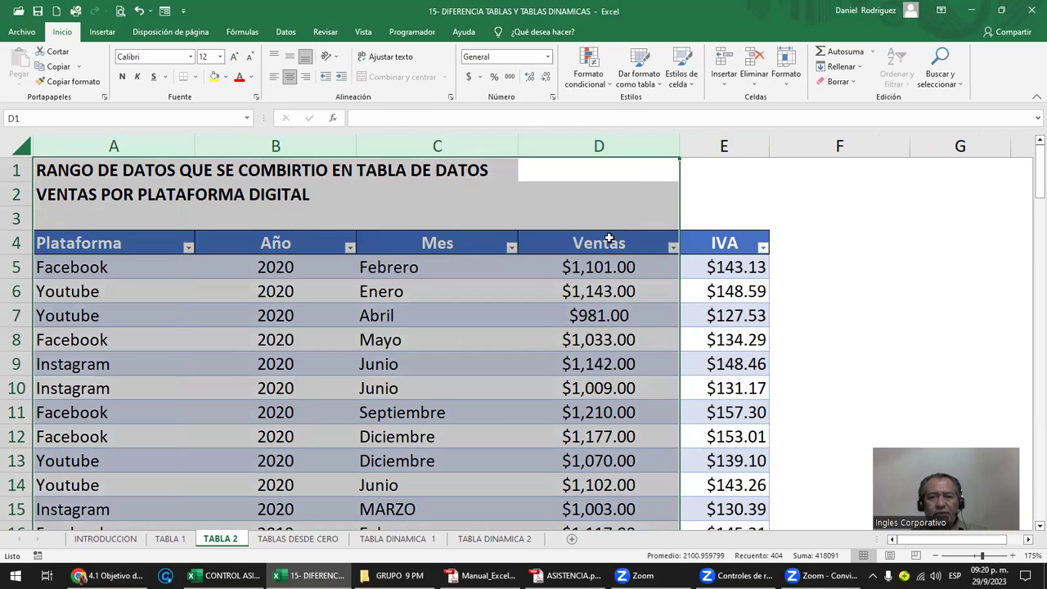
pyautogui.click(704, 237)
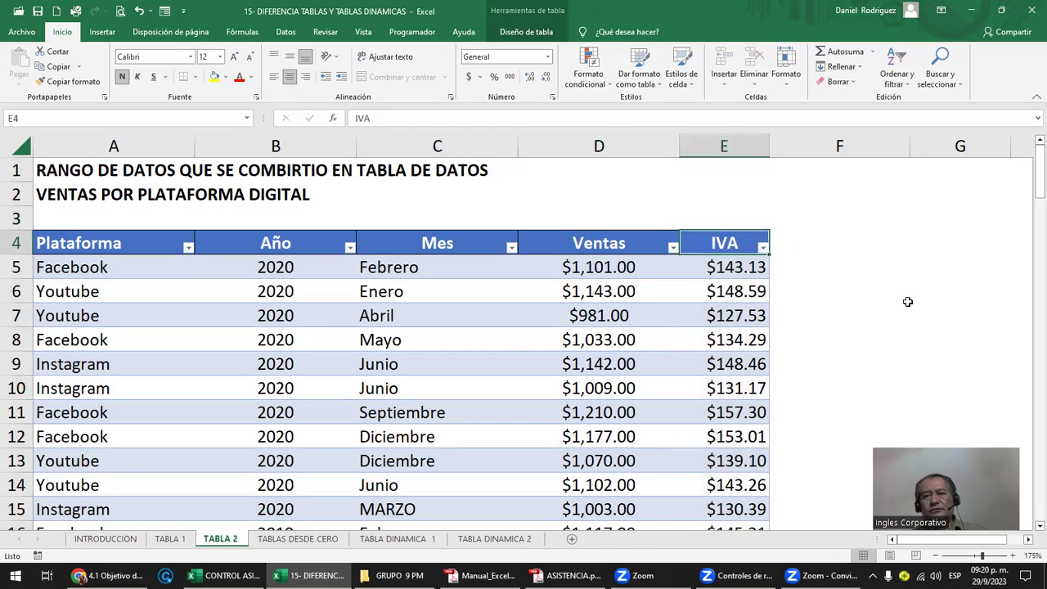
pyautogui.doubleClick(778, 145)
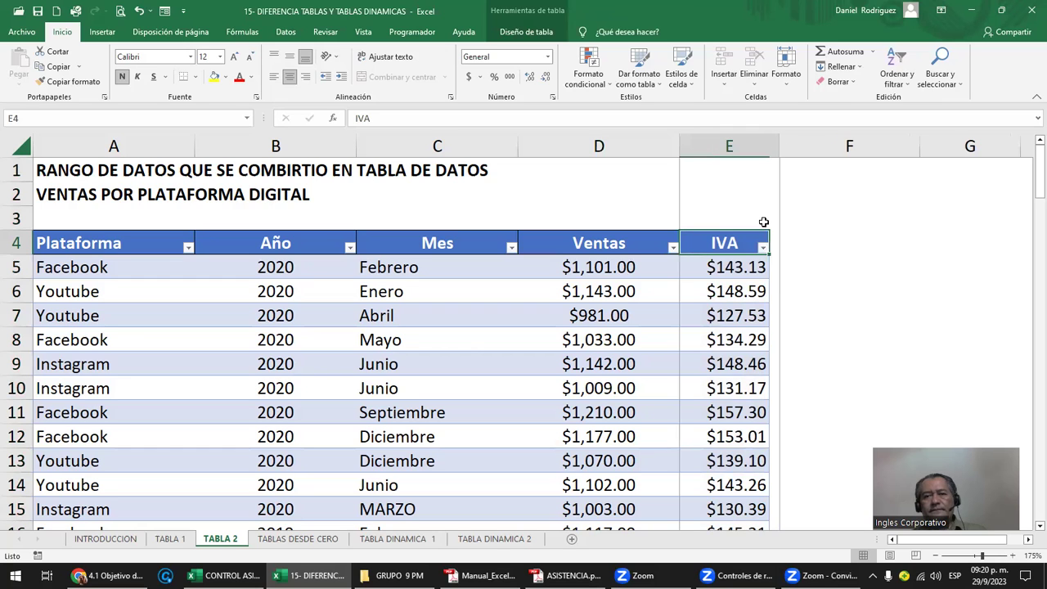
pyautogui.click(816, 268)
# - Scroll down to the table's Total row showing $109,105.00
pyautogui.scroll(-1, 395, 249)
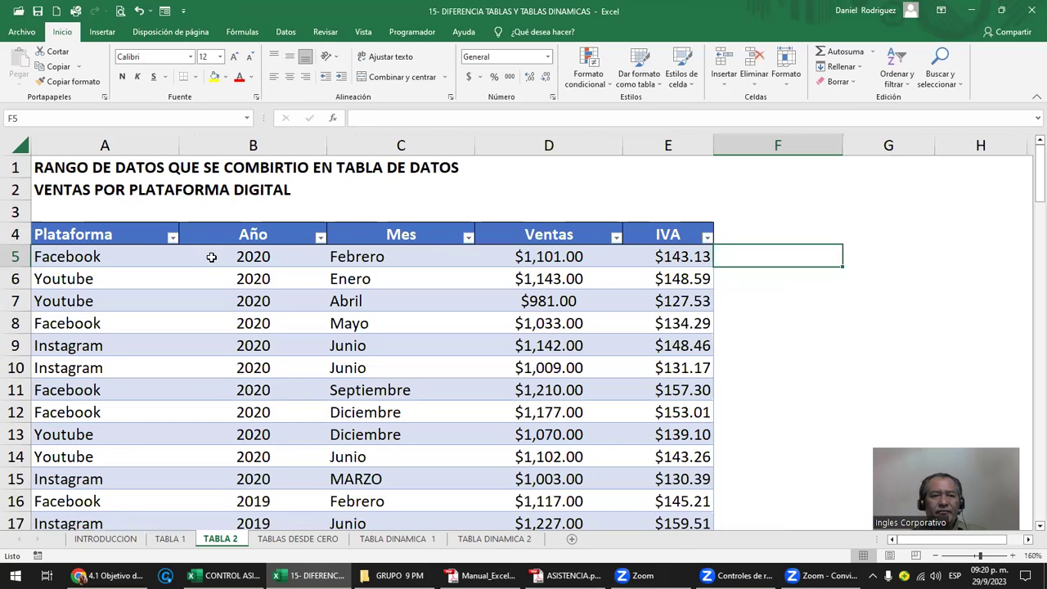
pyautogui.click(136, 253)
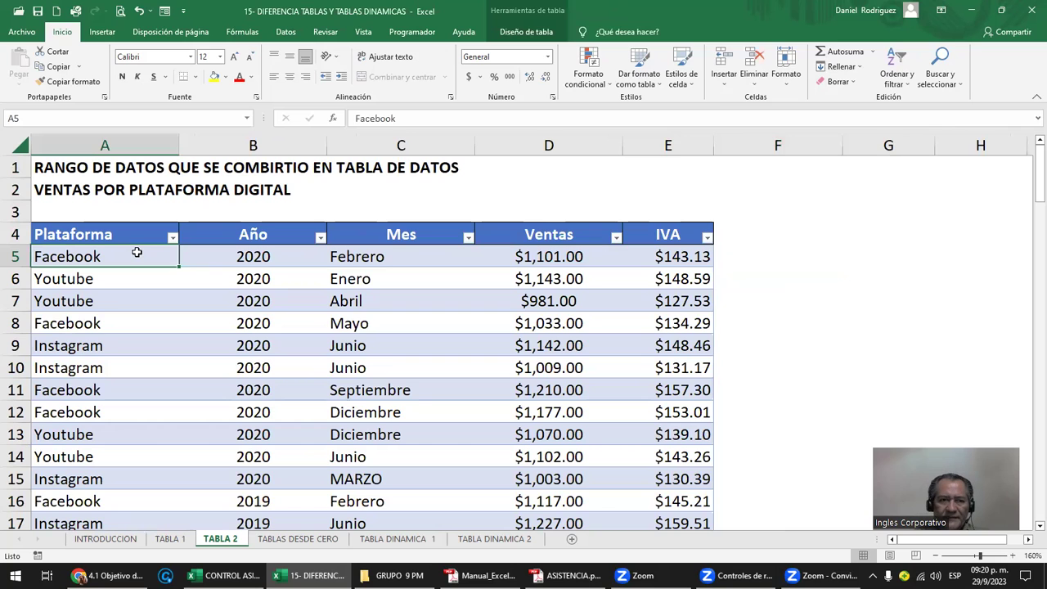
pyautogui.scroll(-20, 137, 253)
pyautogui.click(137, 253)
pyautogui.scroll(-9, 137, 252)
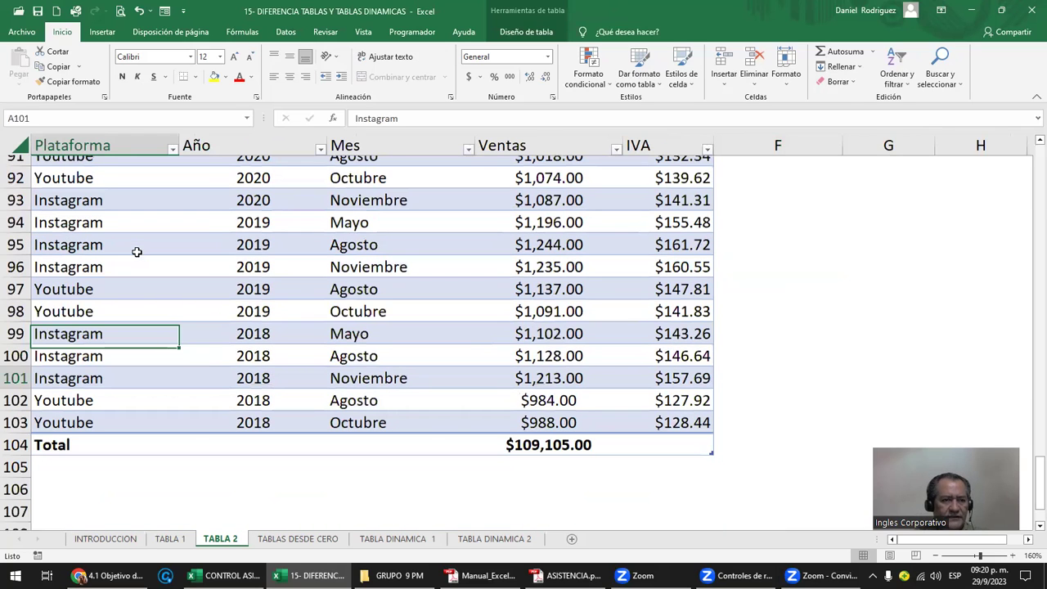
pyautogui.scroll(-2, 137, 252)
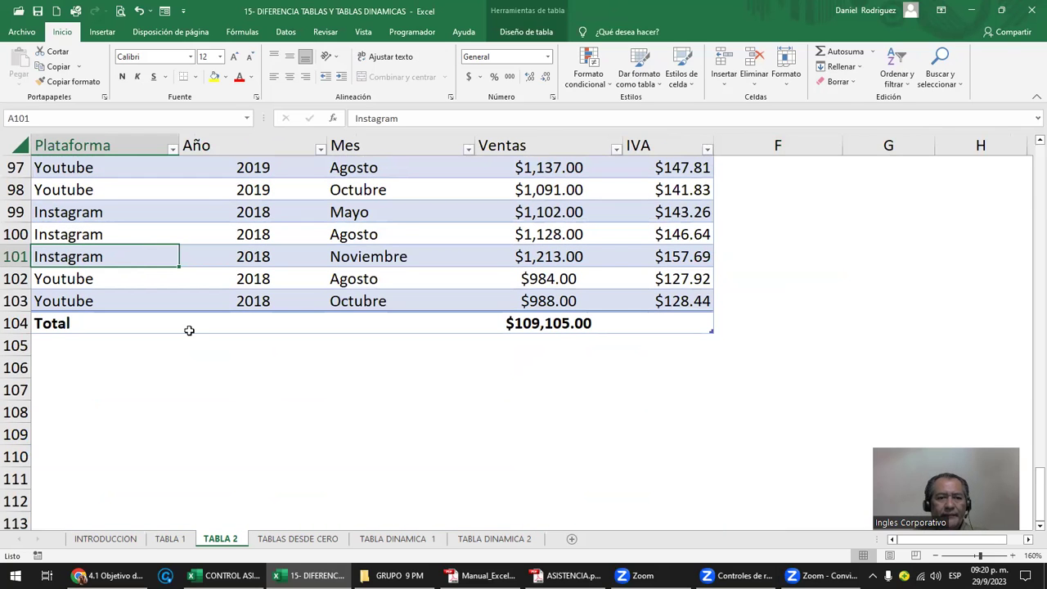
pyautogui.click(213, 319)
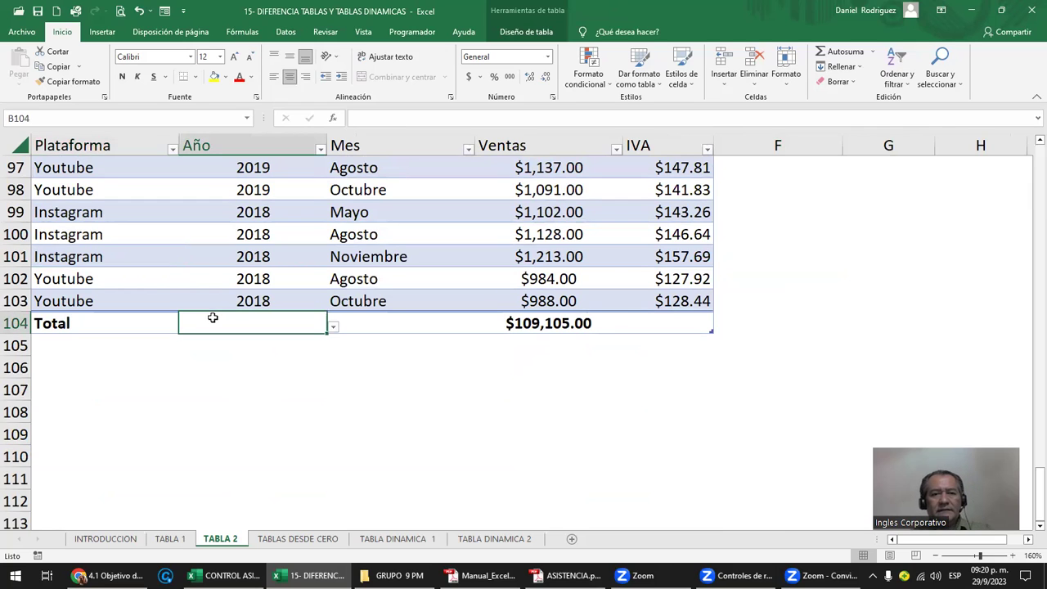
# - Toggle Fila de totales off and on in Diseño de tabla, leaving it shown
pyautogui.click(506, 32)
pyautogui.click(516, 67)
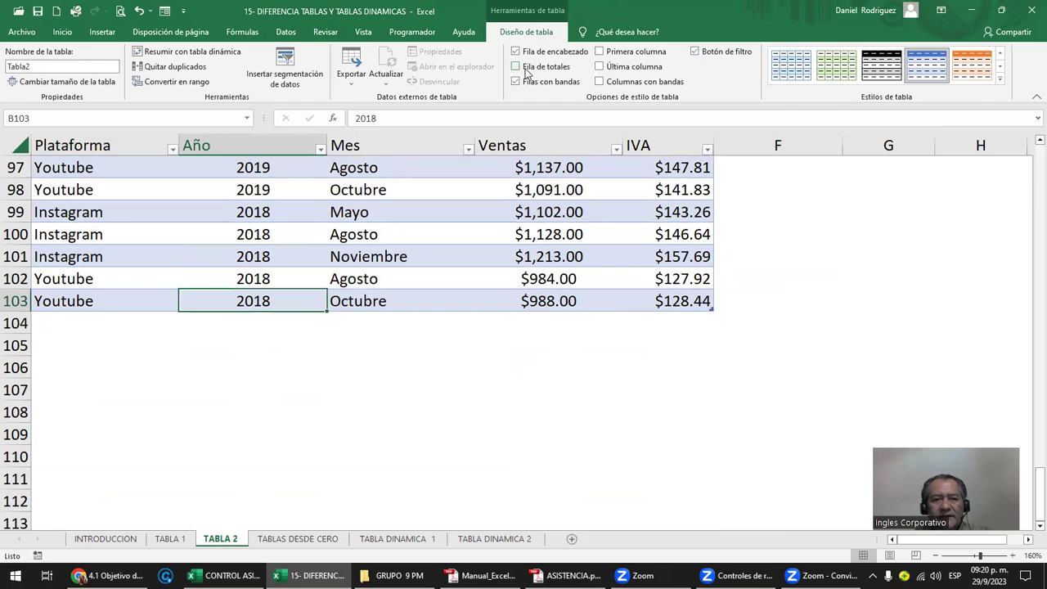
pyautogui.click(516, 66)
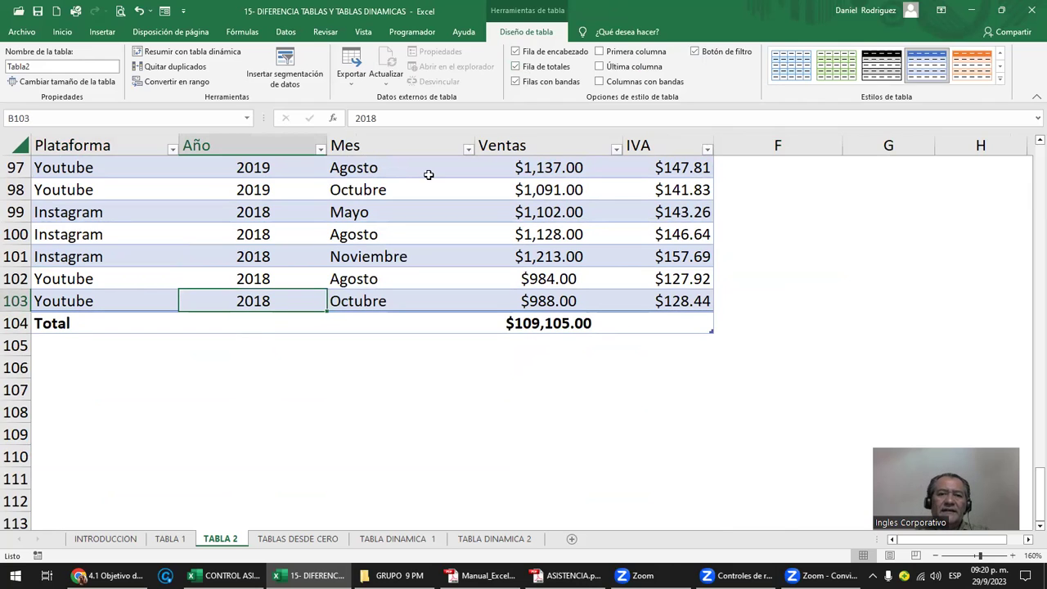
pyautogui.click(516, 67)
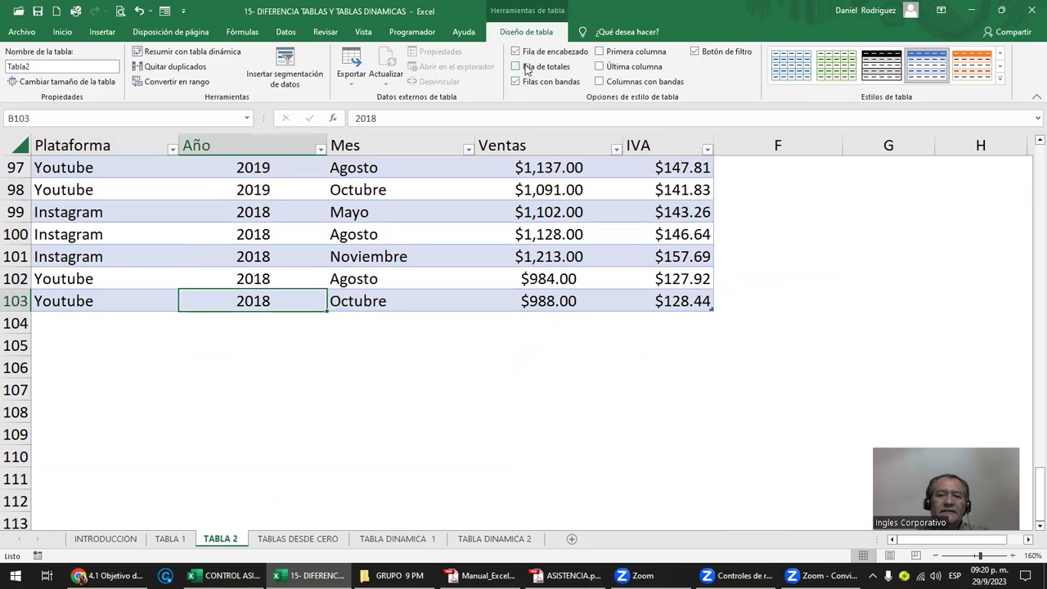
pyautogui.click(526, 69)
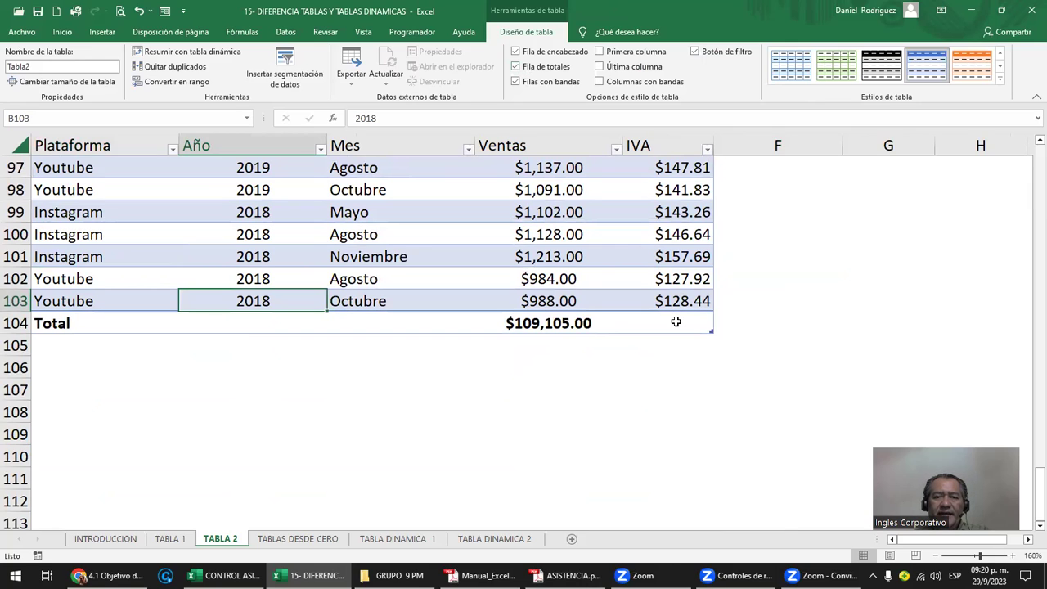
# - In the Total row, sum the IVA column and set the Ventas total to Promedio (average)
pyautogui.click(710, 326)
pyautogui.click(720, 327)
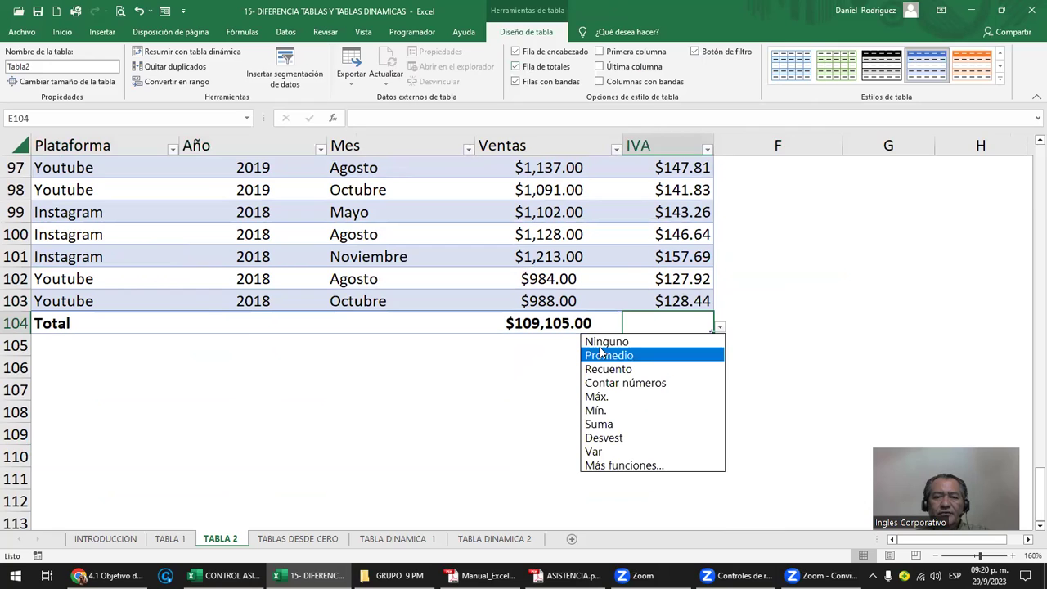
pyautogui.click(602, 424)
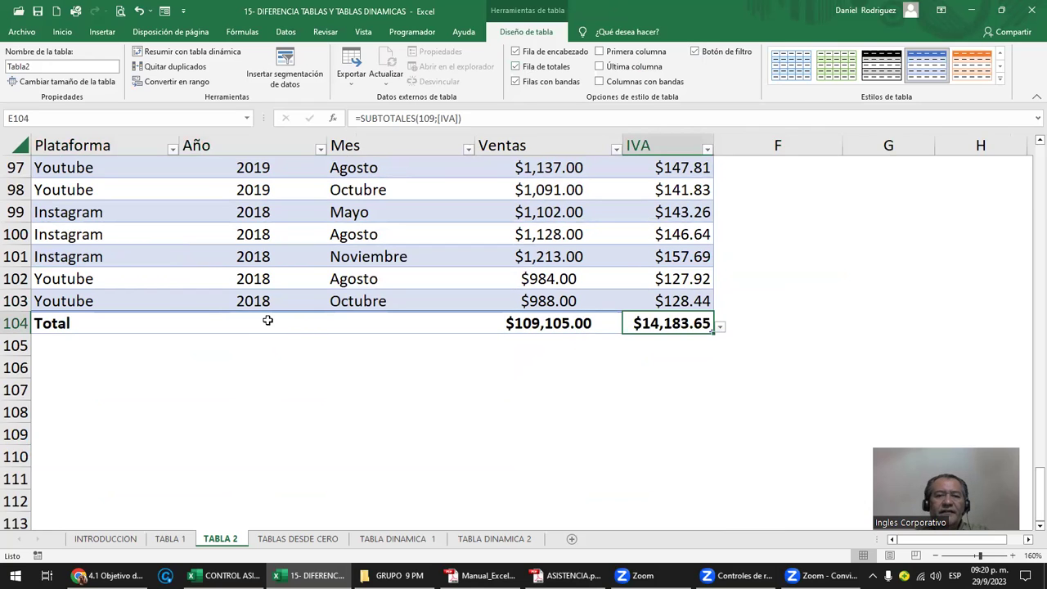
pyautogui.press('Left')
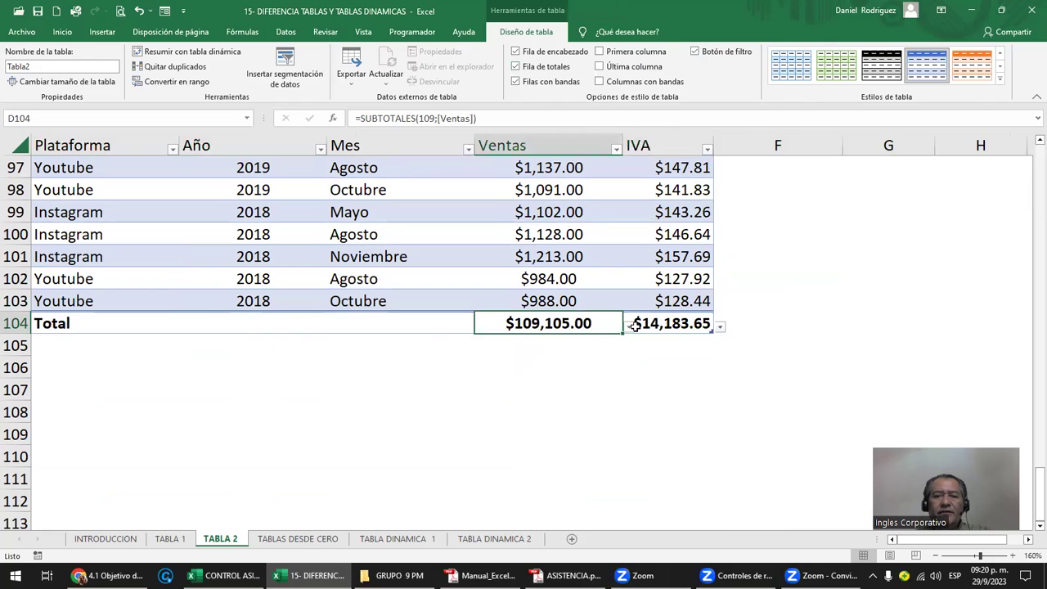
pyautogui.click(629, 326)
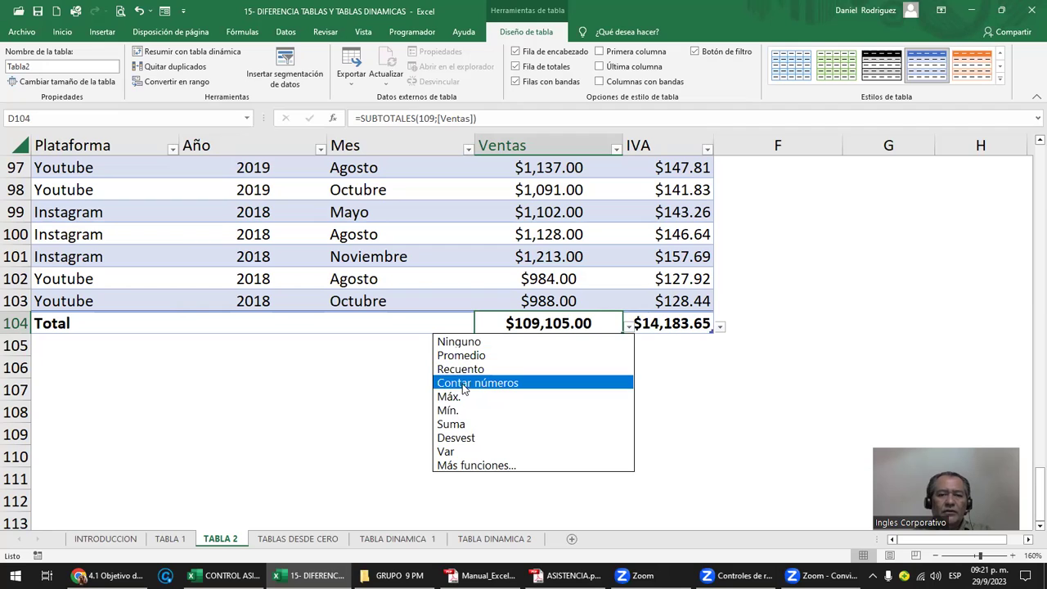
pyautogui.click(470, 383)
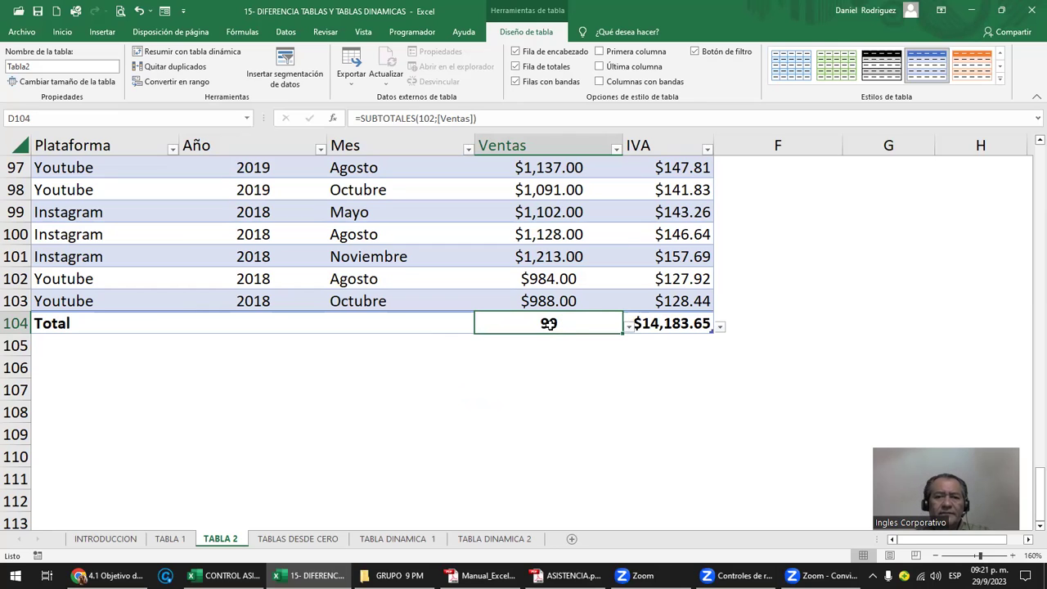
pyautogui.click(629, 328)
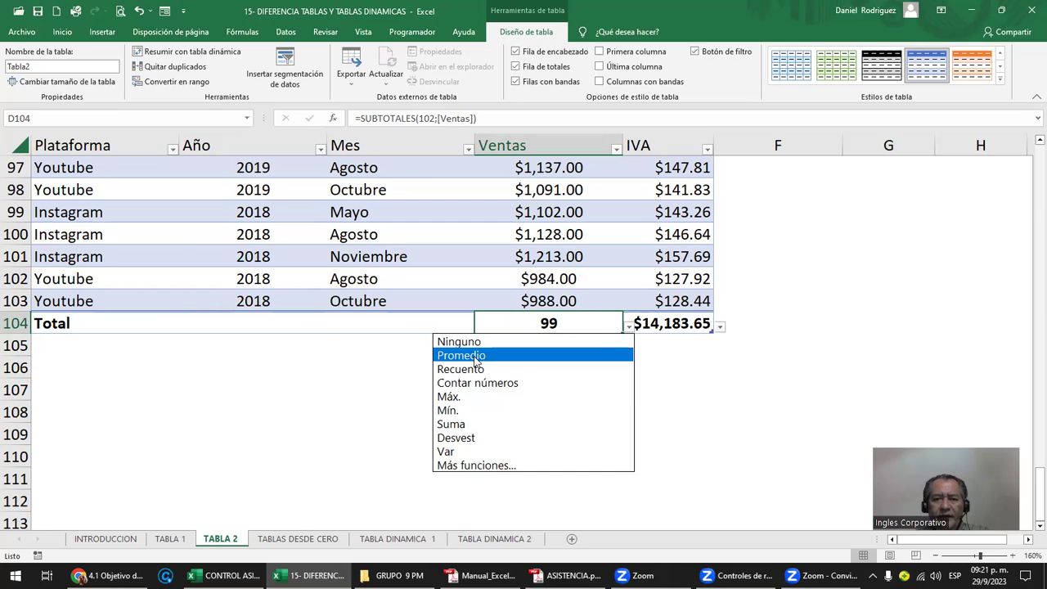
pyautogui.click(588, 355)
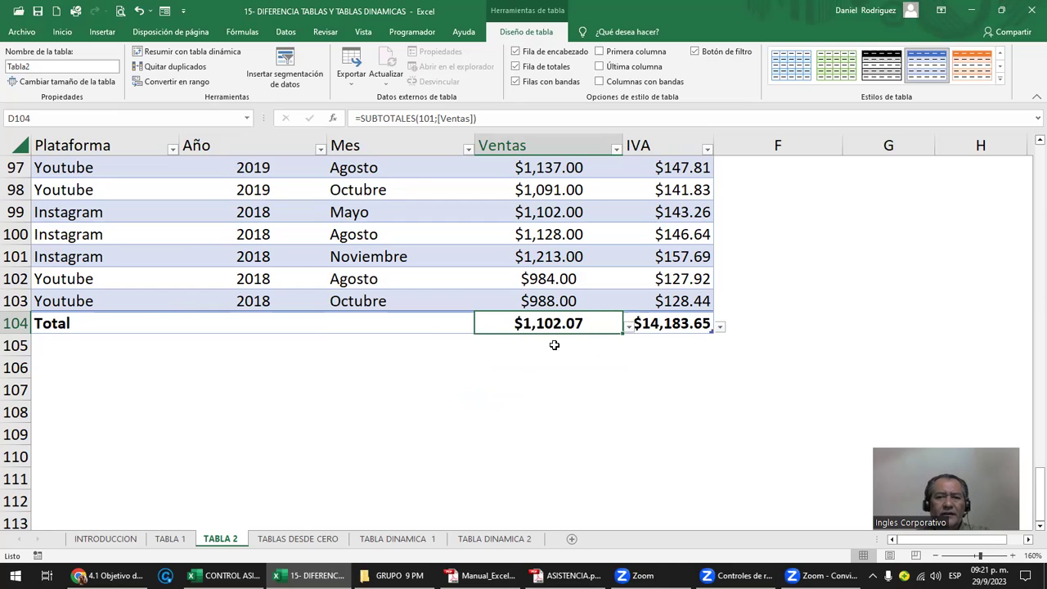
# - Turn off Fila de totales and return to the Ventas header at the top of the sheet
pyautogui.click(538, 67)
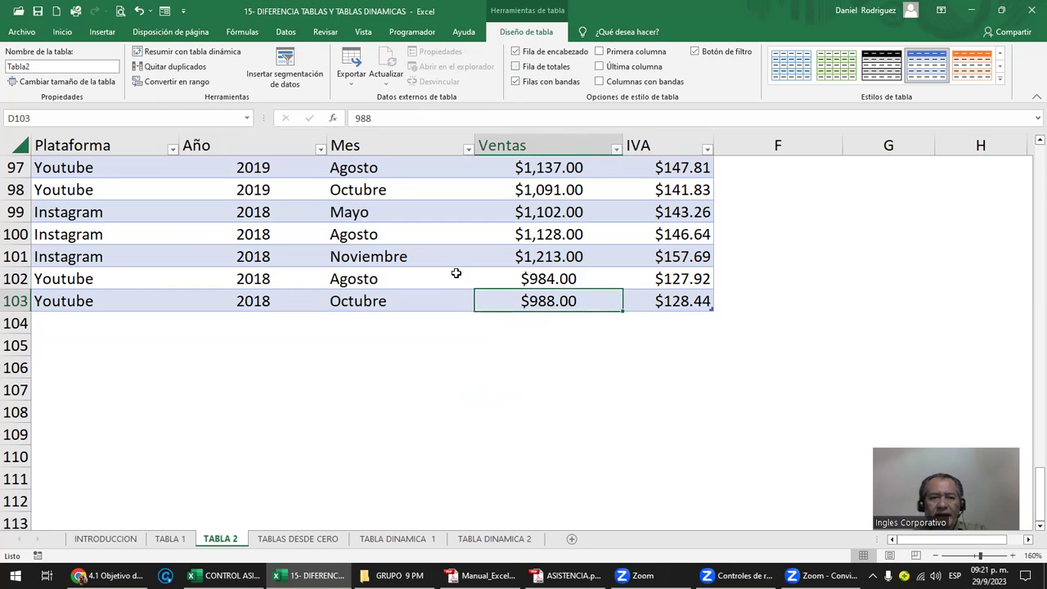
pyautogui.scroll(2, 448, 295)
pyautogui.scroll(15, 448, 295)
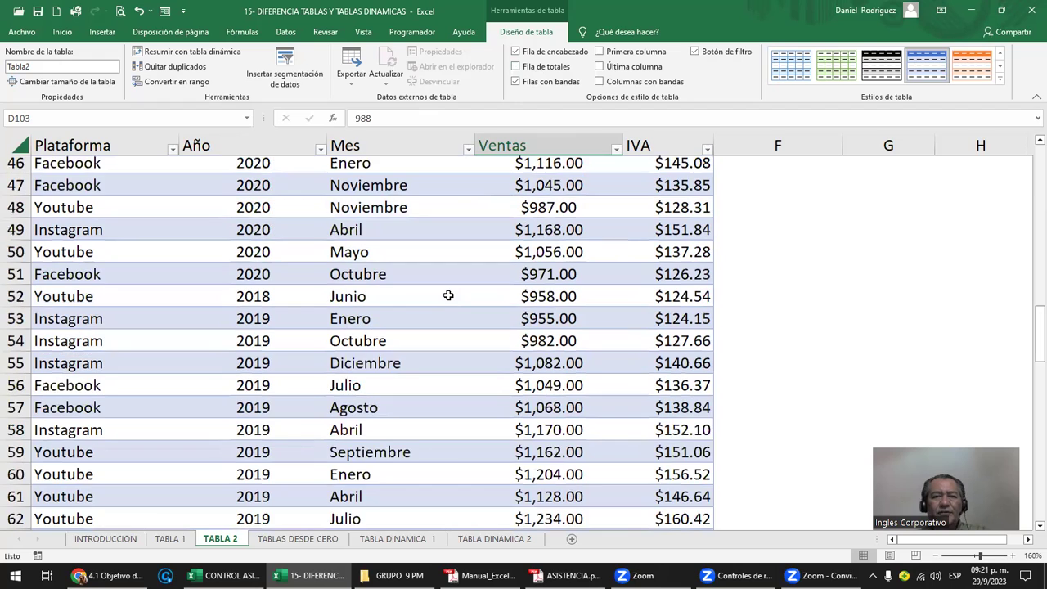
pyautogui.scroll(15, 448, 295)
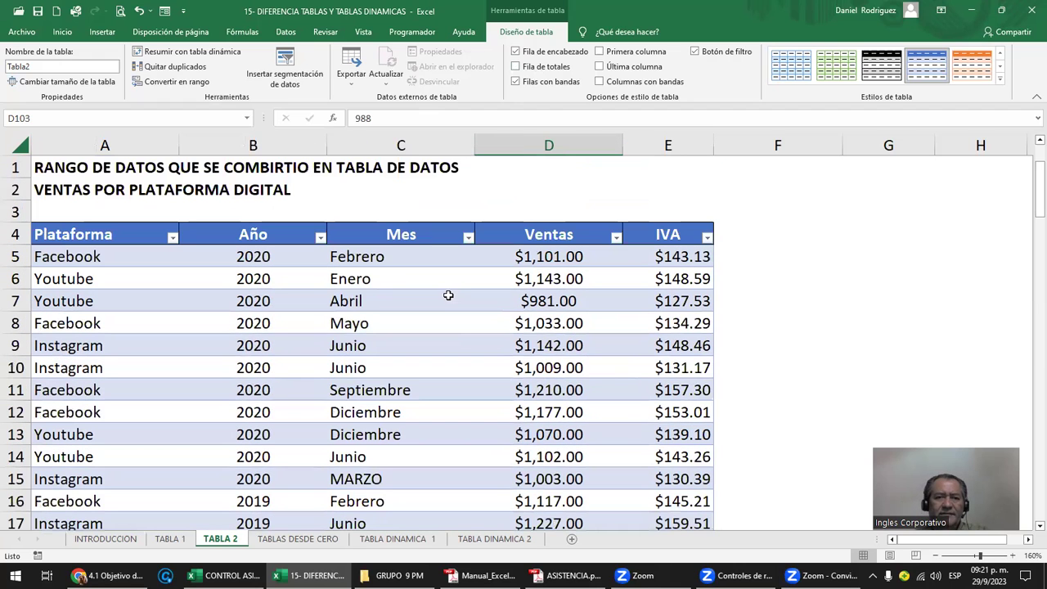
pyautogui.click(523, 233)
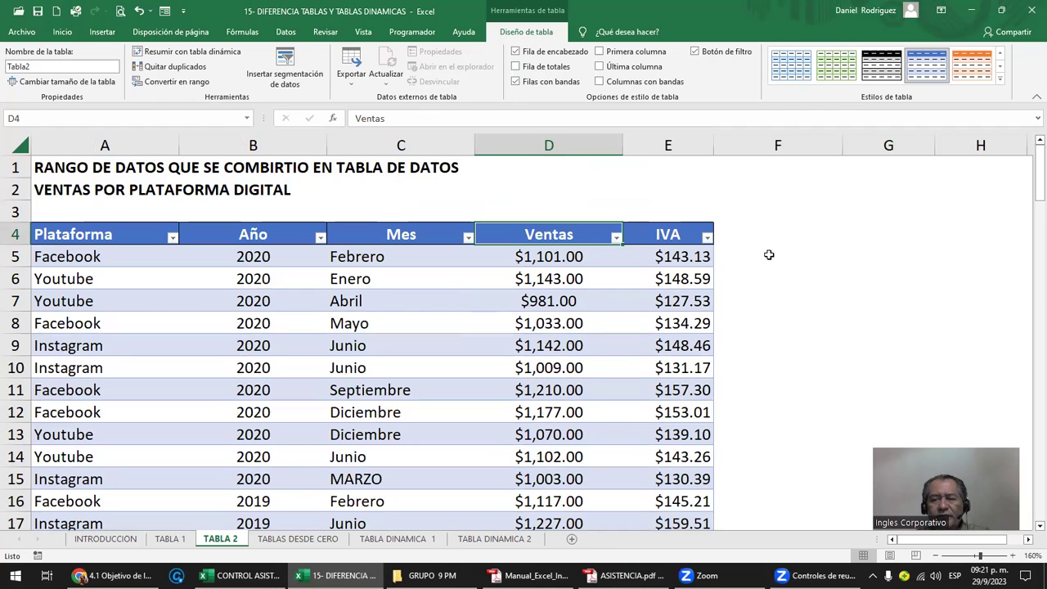
# - Narrow the empty column F beside IVA, then select the Plataforma header inside Tabla2
pyautogui.click(809, 261)
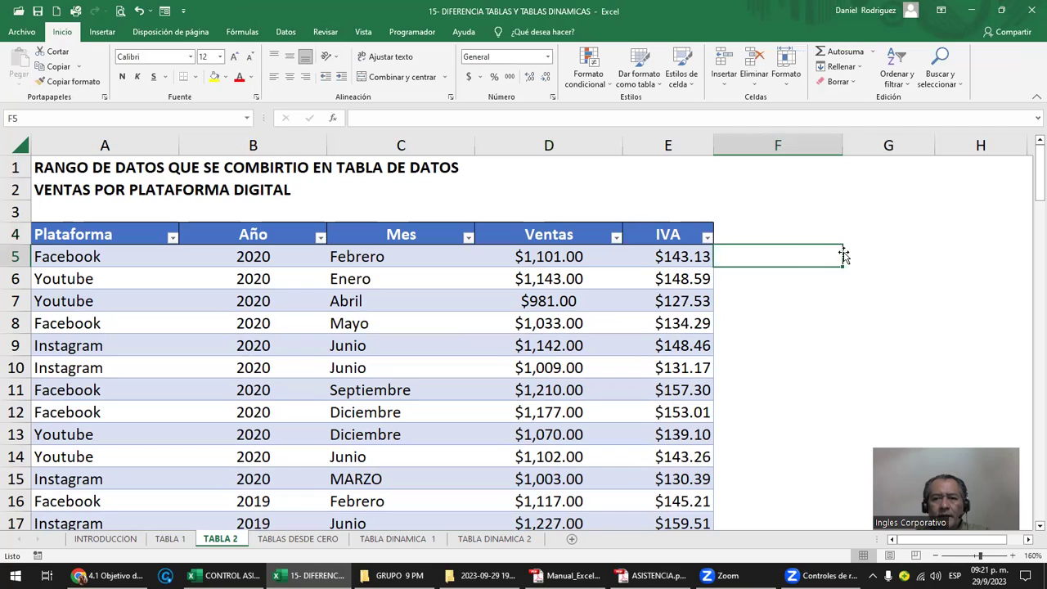
pyautogui.click(862, 253)
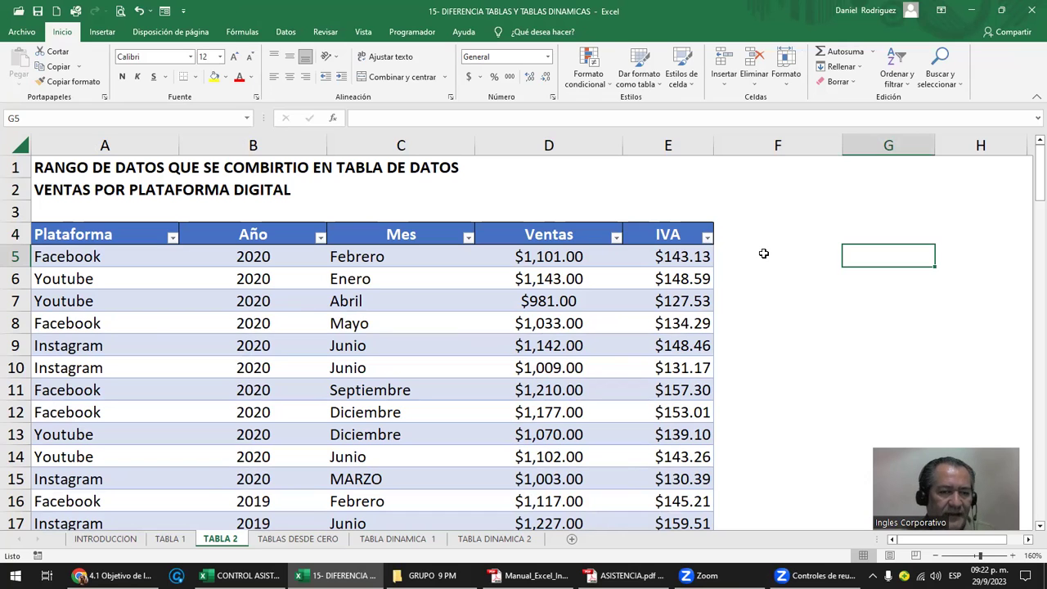
pyautogui.click(86, 145)
pyautogui.moveTo(179, 146); pyautogui.dragTo(672, 203)
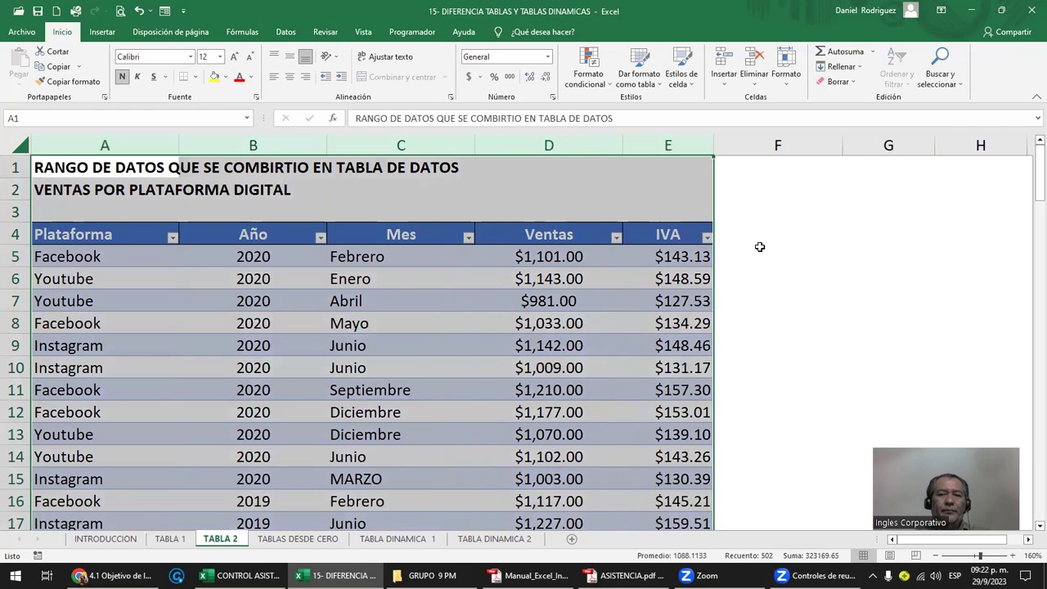
pyautogui.click(808, 239)
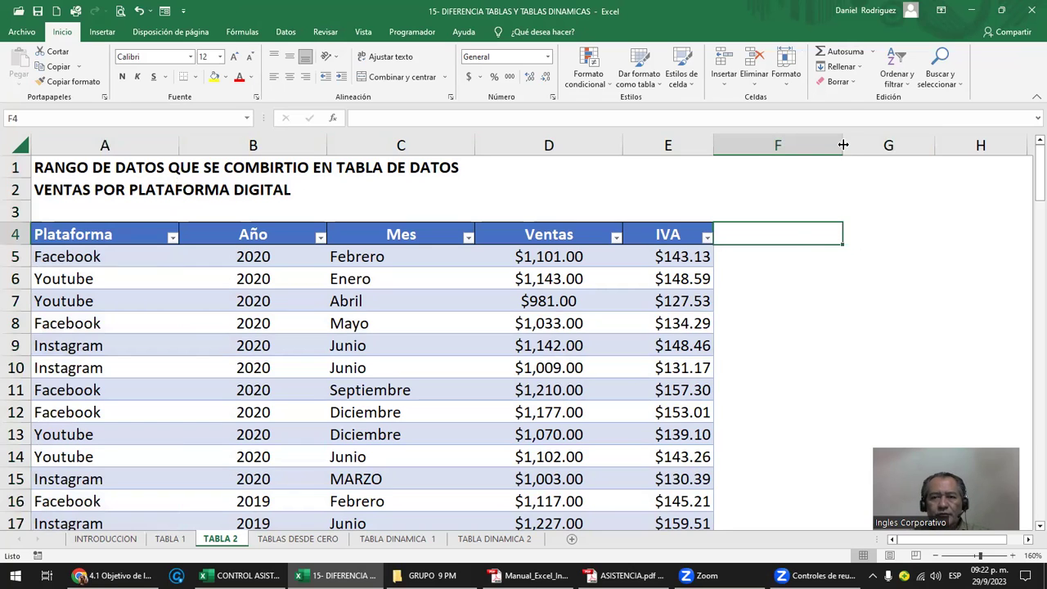
pyautogui.moveTo(843, 146); pyautogui.dragTo(806, 145)
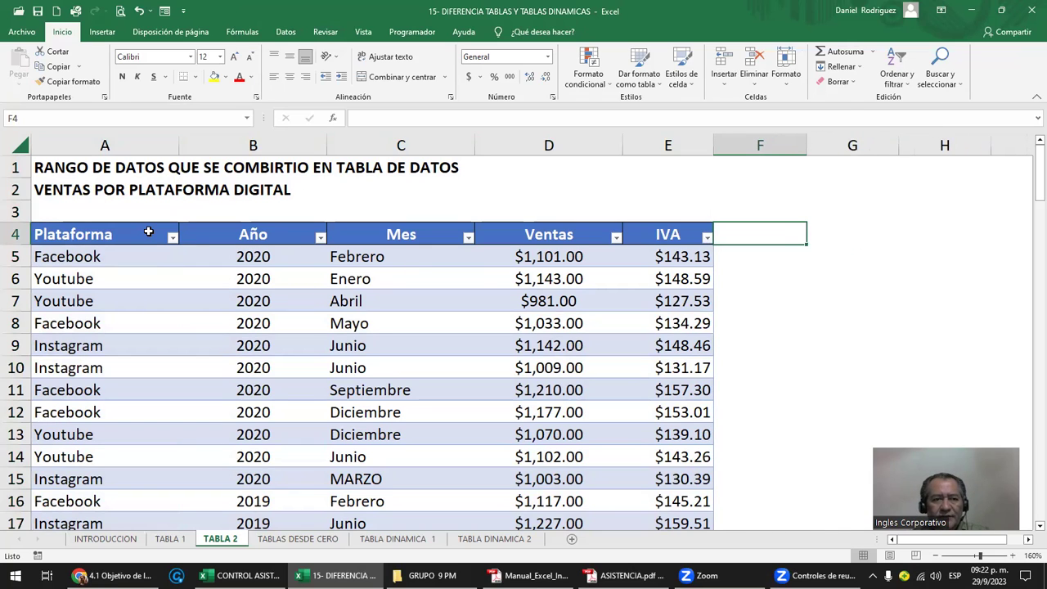
pyautogui.click(73, 237)
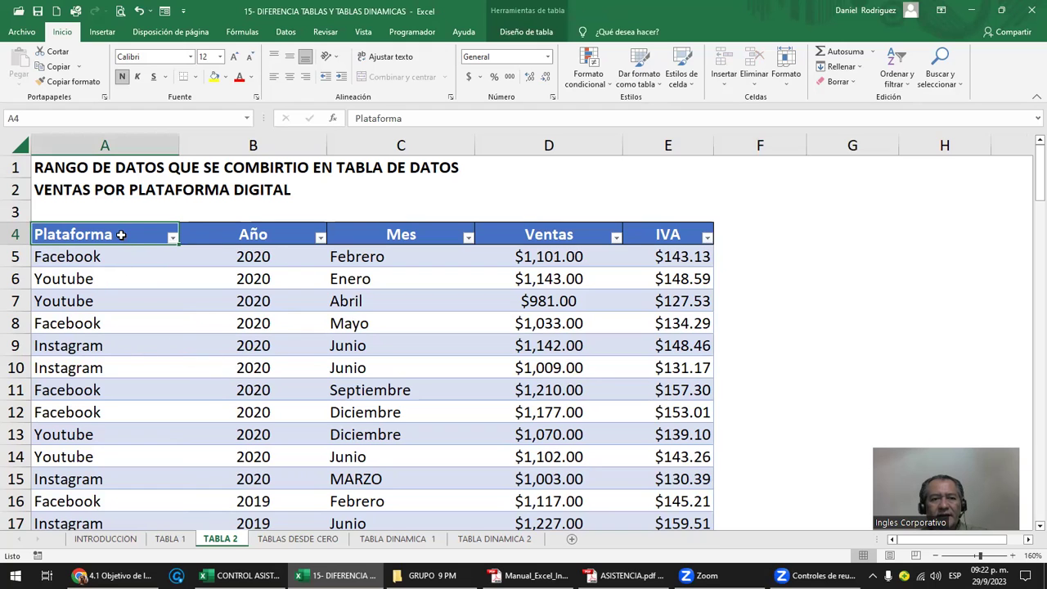
# - Insert Plataforma, Año and Mes slicers from Diseño de tabla's Insertar segmentación de datos
pyautogui.click(535, 37)
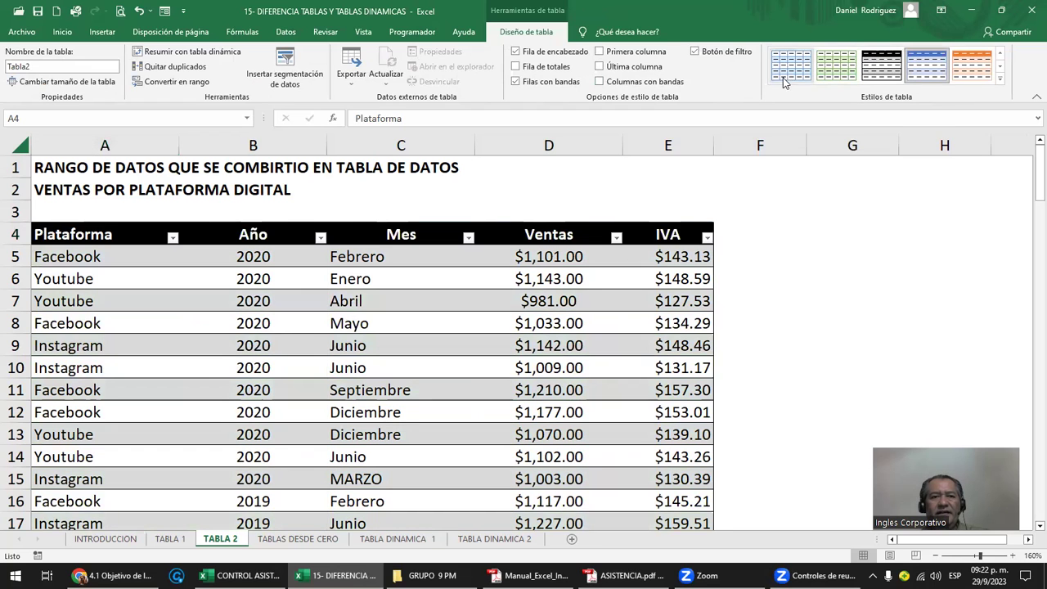
pyautogui.click(284, 78)
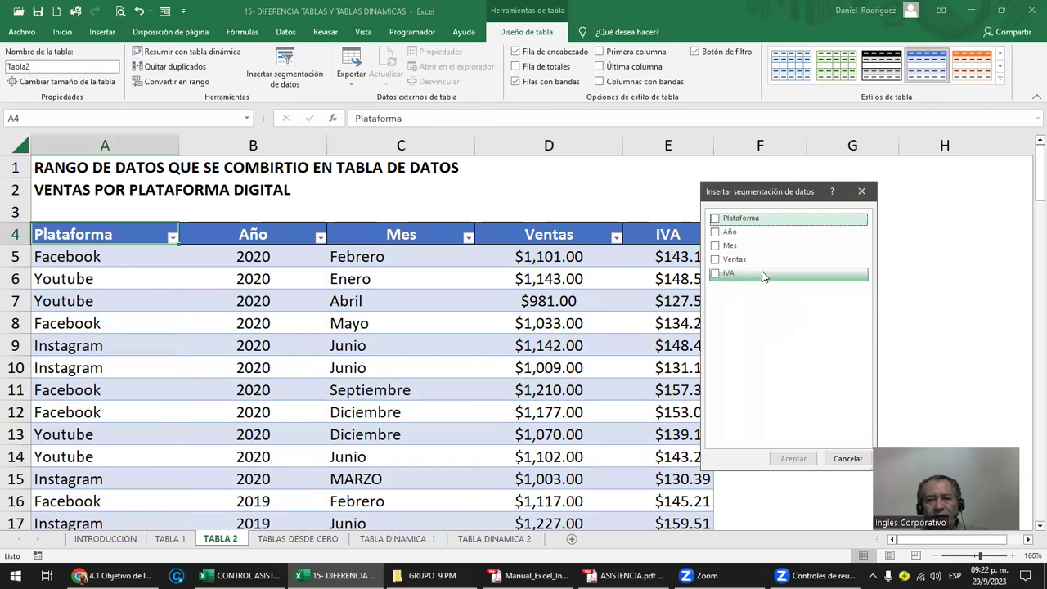
pyautogui.click(727, 231)
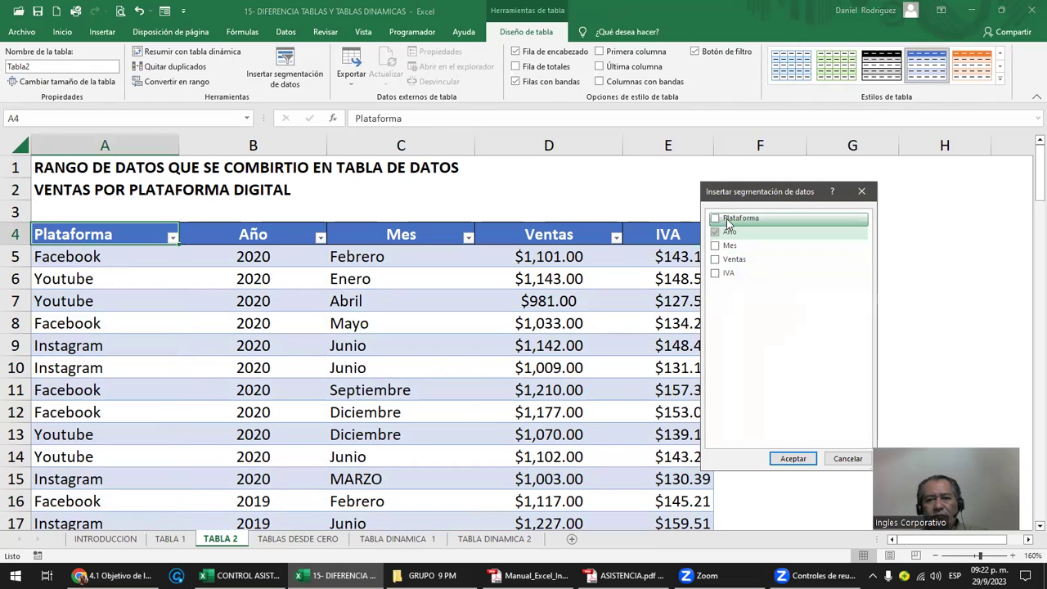
pyautogui.click(727, 219)
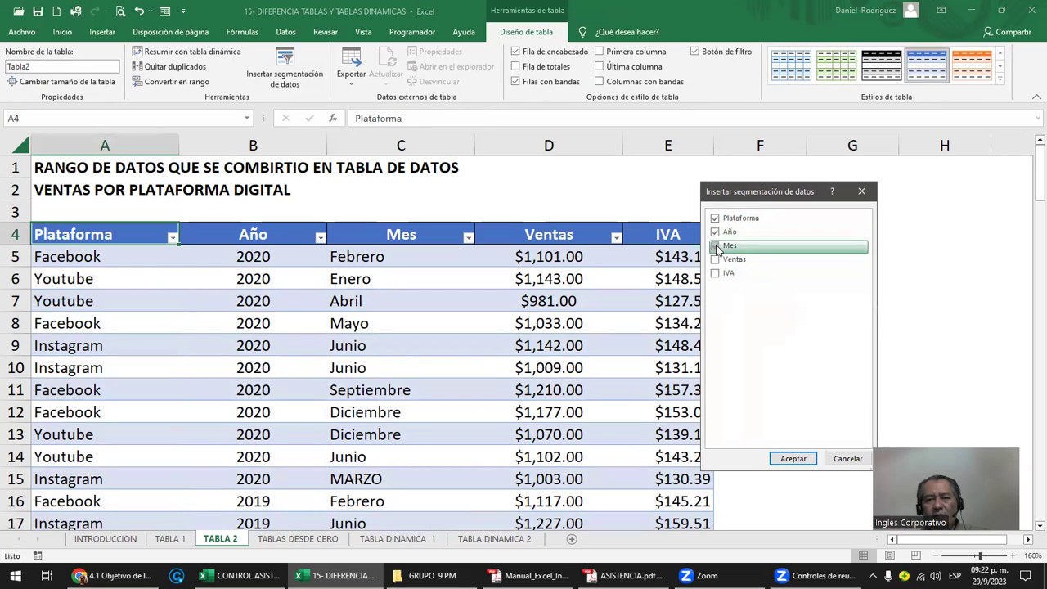
pyautogui.click(789, 458)
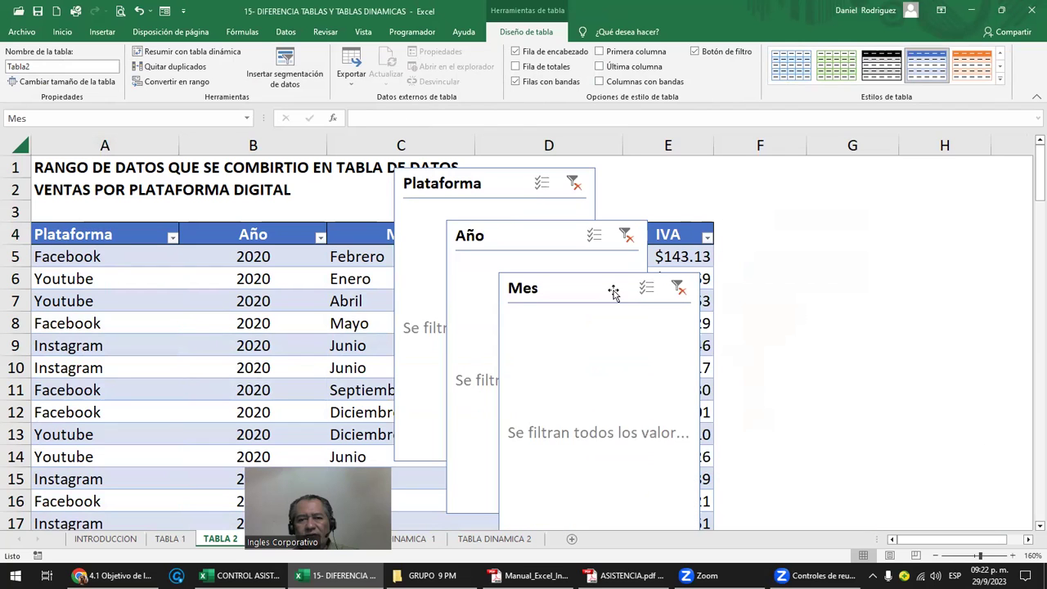
# - Move the Mes and Año slicers right of the table and shorten Año to fit its three years
pyautogui.moveTo(613, 292); pyautogui.dragTo(817, 200)
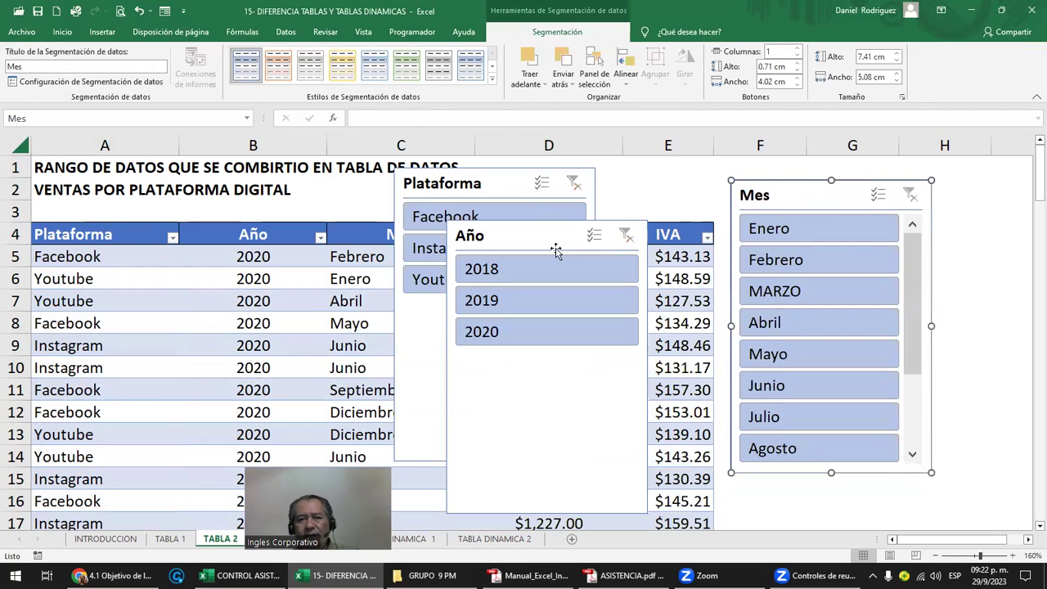
pyautogui.click(544, 511)
pyautogui.moveTo(546, 511); pyautogui.dragTo(554, 360)
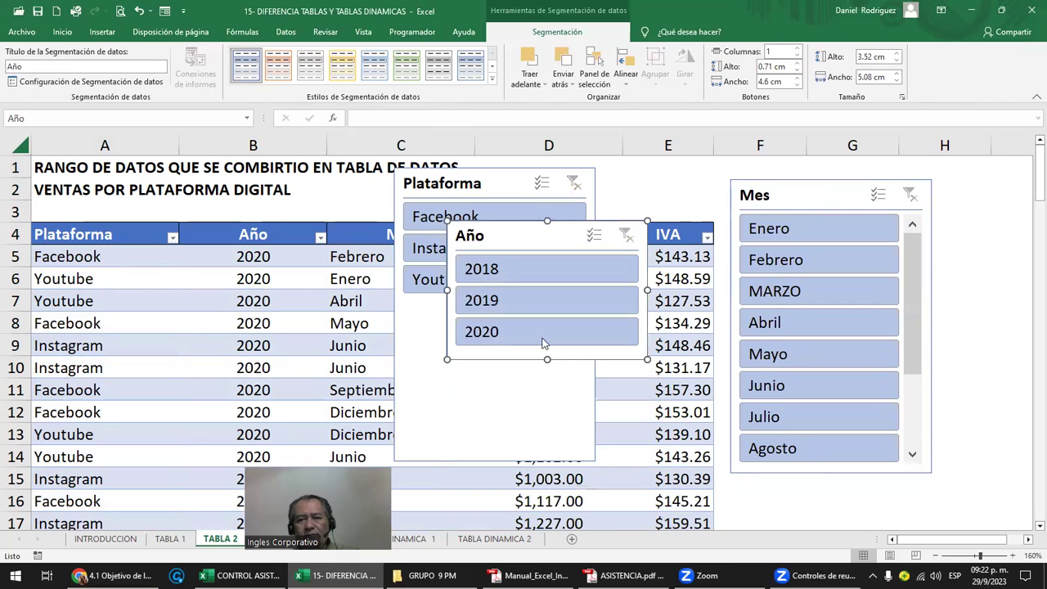
pyautogui.click(758, 502)
pyautogui.scroll(-3, 758, 503)
pyautogui.scroll(-1, 757, 502)
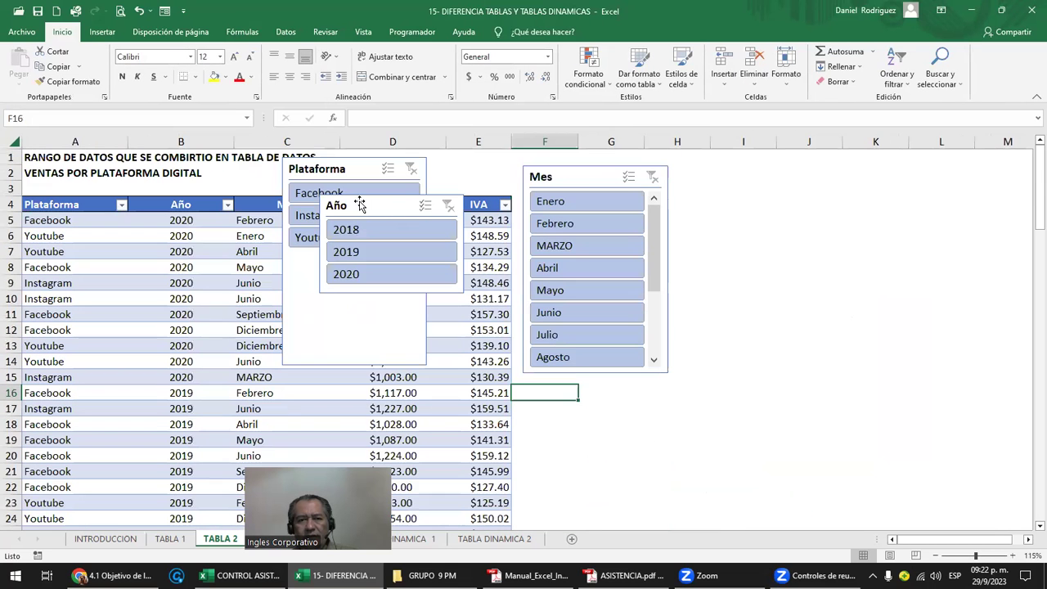
pyautogui.moveTo(590, 186); pyautogui.dragTo(726, 303)
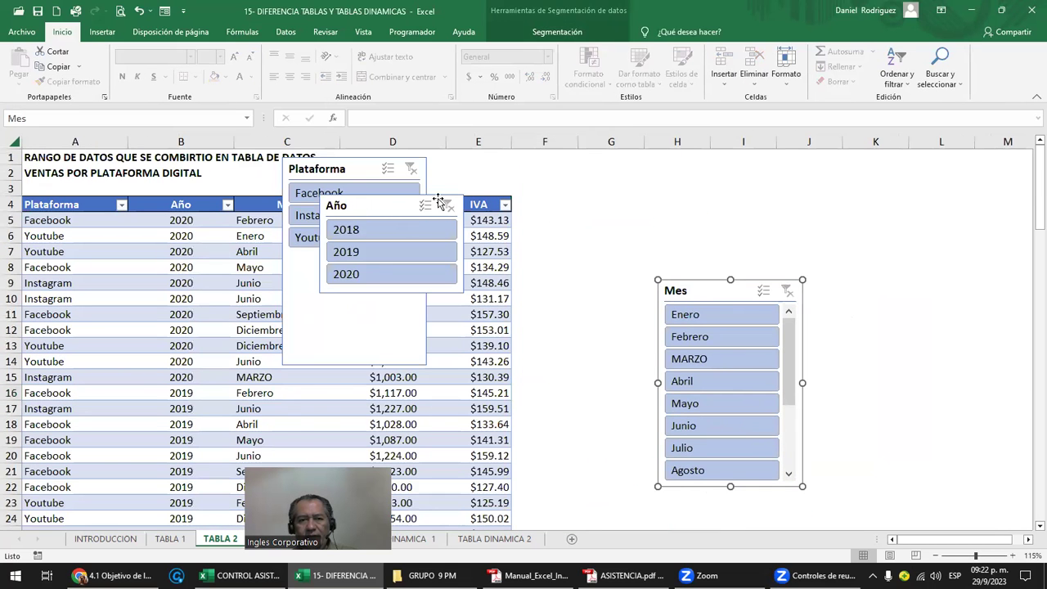
pyautogui.moveTo(368, 205); pyautogui.dragTo(591, 173)
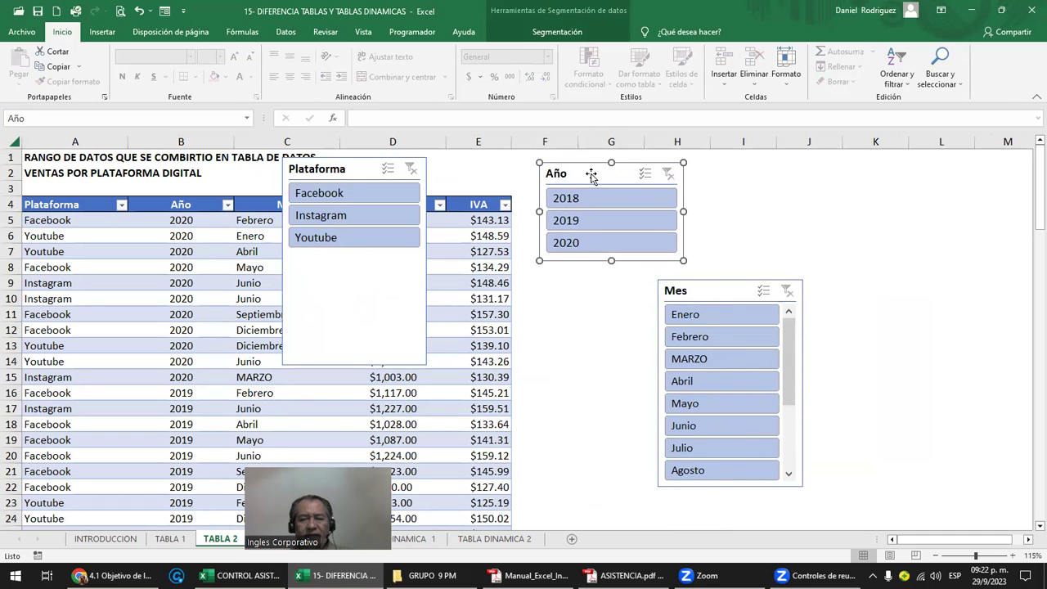
# - Shorten the Plataforma slicer, place it beside Año, and set Mes under Año
pyautogui.click(337, 308)
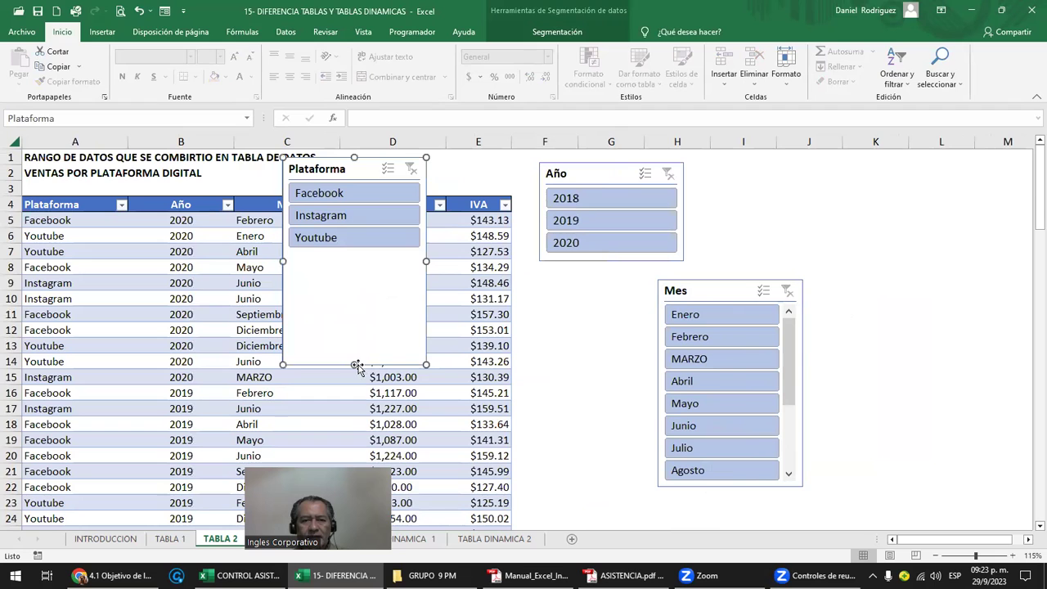
pyautogui.moveTo(354, 364); pyautogui.dragTo(378, 262)
pyautogui.moveTo(364, 174)
pyautogui.mouseDown()
pyautogui.moveTo(541, 211)
pyautogui.moveTo(828, 185)
pyautogui.mouseUp()
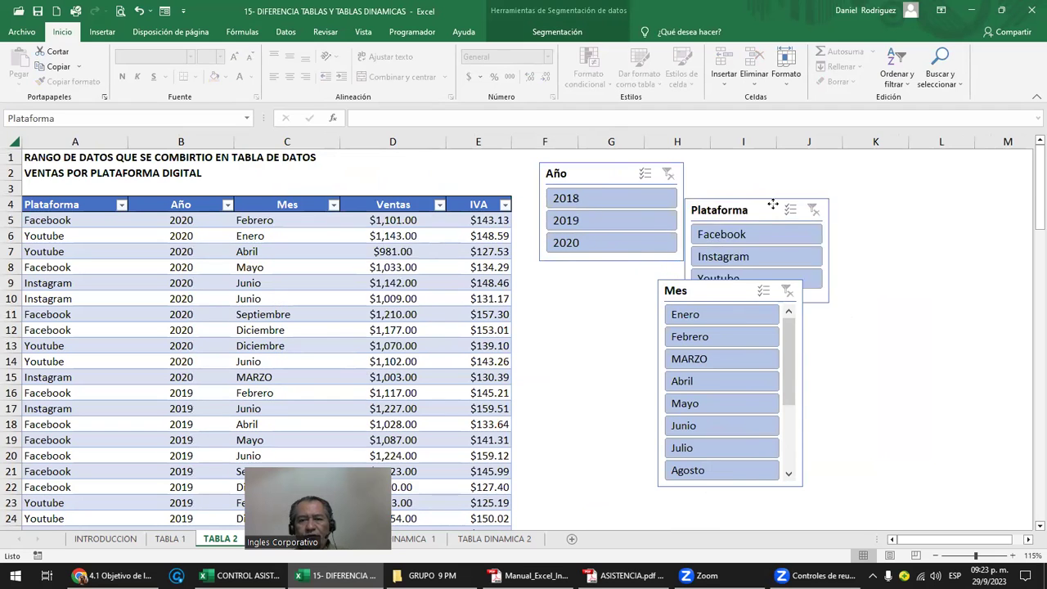
pyautogui.moveTo(701, 292); pyautogui.dragTo(583, 287)
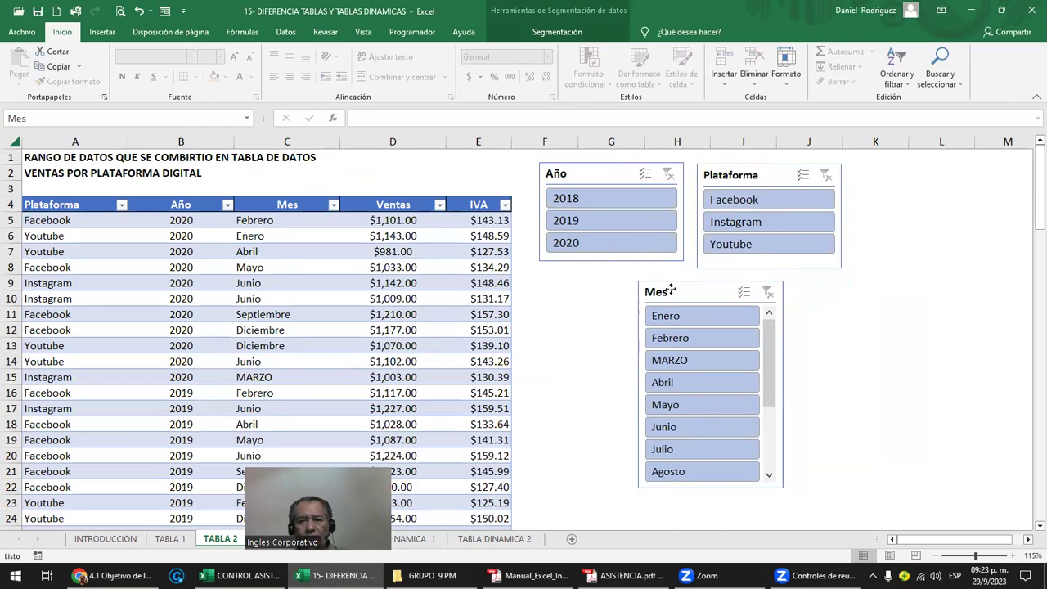
pyautogui.click(770, 176)
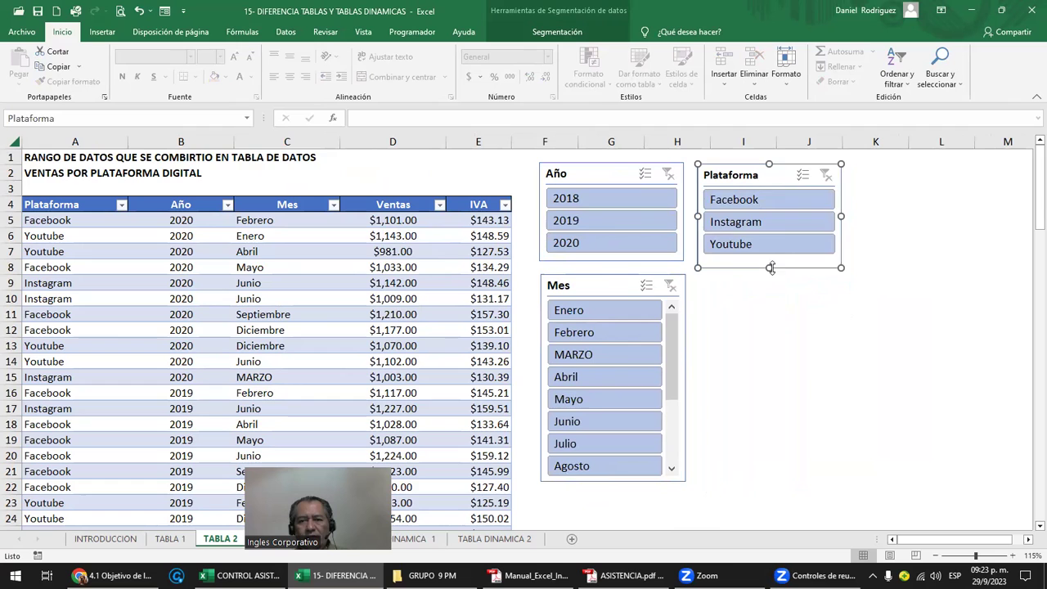
pyautogui.moveTo(768, 263); pyautogui.dragTo(768, 260)
pyautogui.click(598, 296)
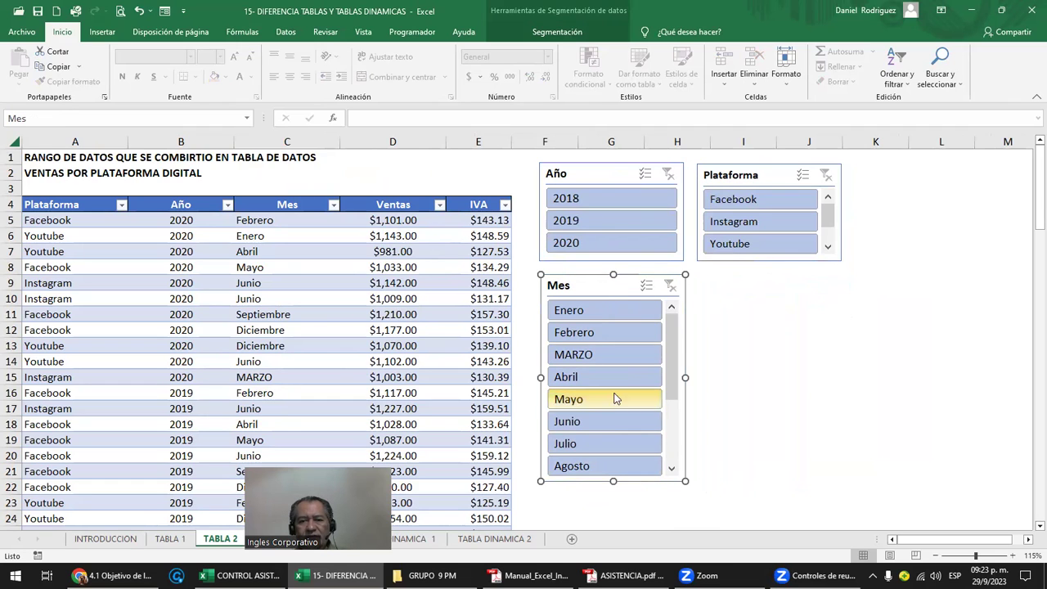
pyautogui.moveTo(672, 330); pyautogui.dragTo(684, 334)
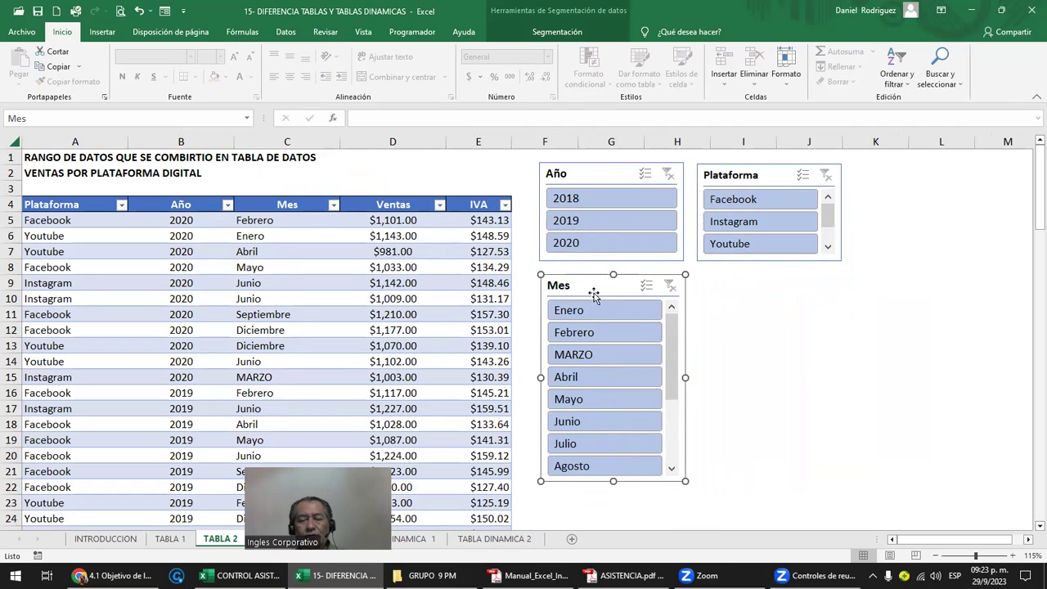
# - Keep the Mes slicer's blue style, give it two columns, and resize it to show full month names
pyautogui.click(560, 33)
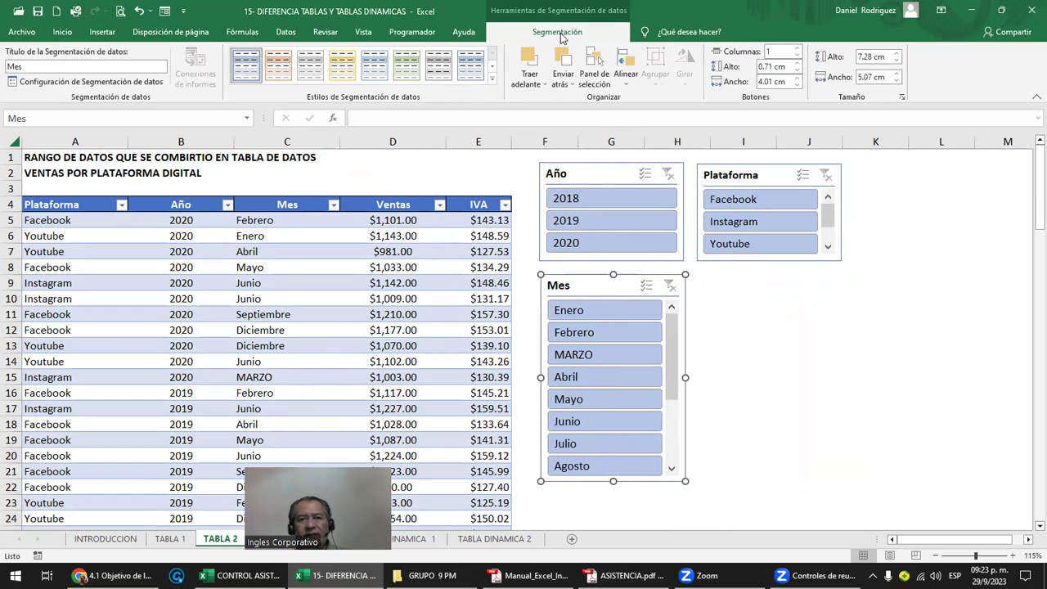
pyautogui.click(276, 74)
pyautogui.click(309, 71)
pyautogui.click(251, 73)
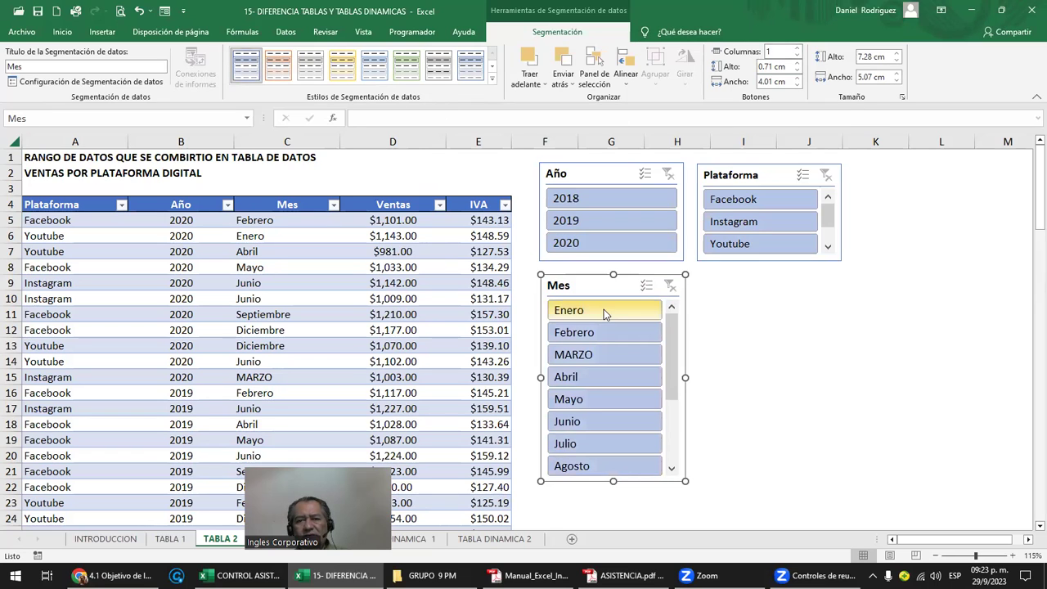
pyautogui.click(798, 48)
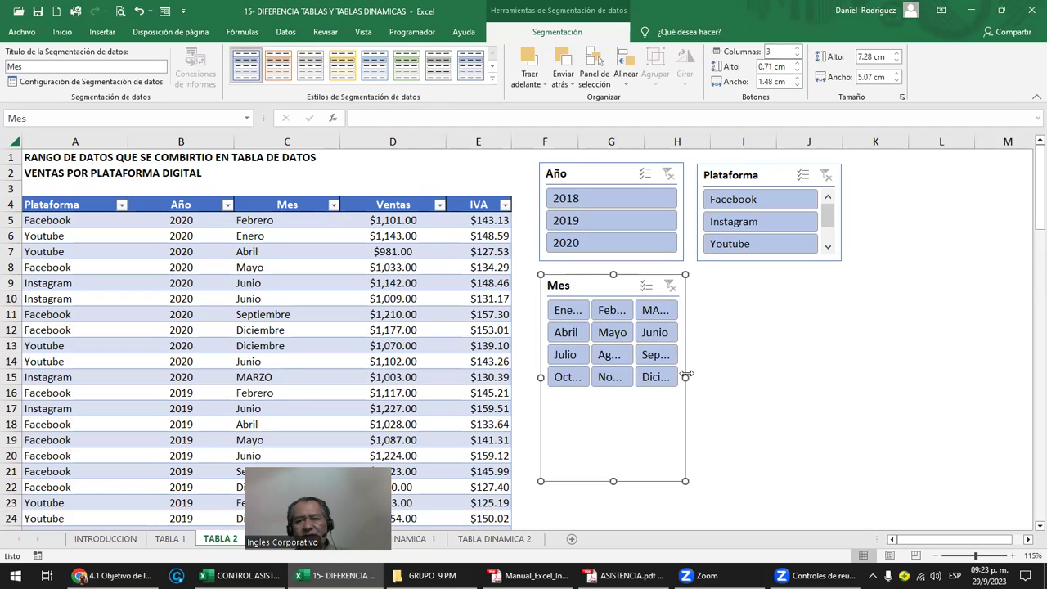
pyautogui.moveTo(687, 377); pyautogui.dragTo(841, 356)
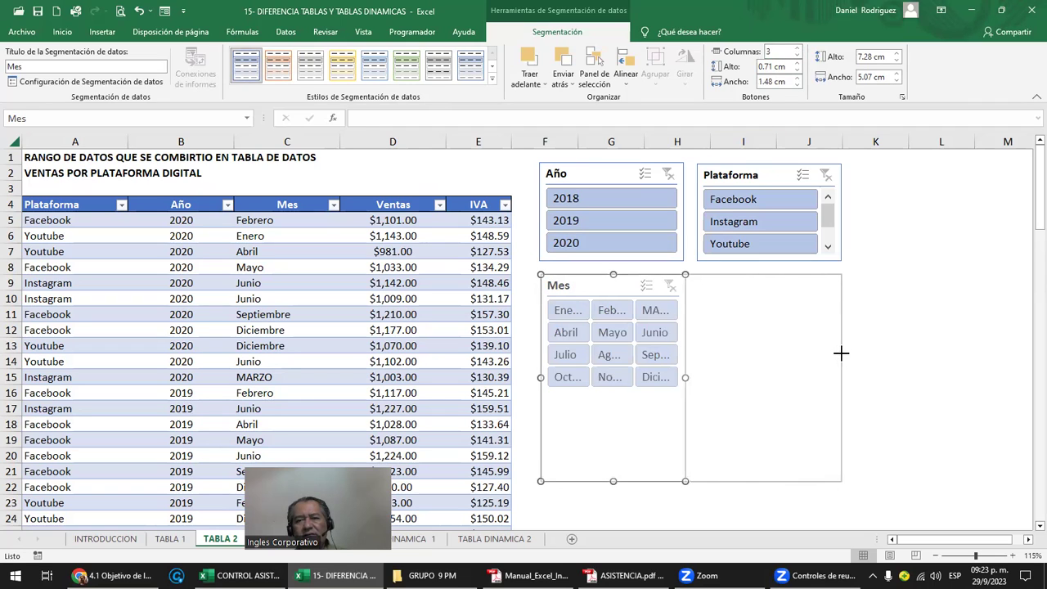
pyautogui.moveTo(691, 481); pyautogui.dragTo(705, 399)
pyautogui.click(895, 391)
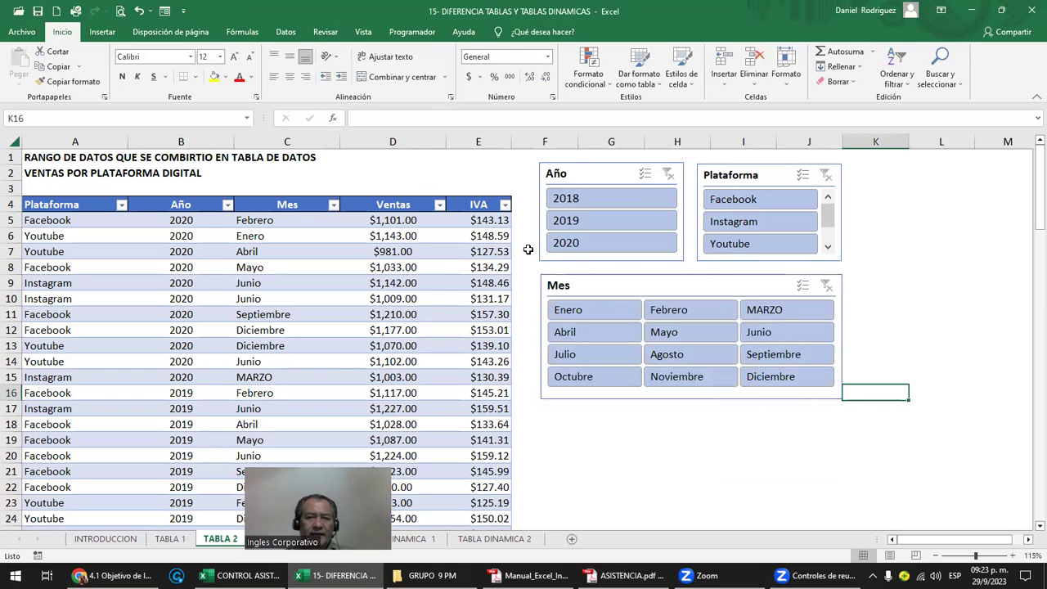
# - Move the Año, Plataforma and Mes slicers together into an aligned group beside the table
pyautogui.click(572, 174)
pyautogui.keyDown('ctrl'); pyautogui.click(724, 181); pyautogui.keyUp('ctrl')
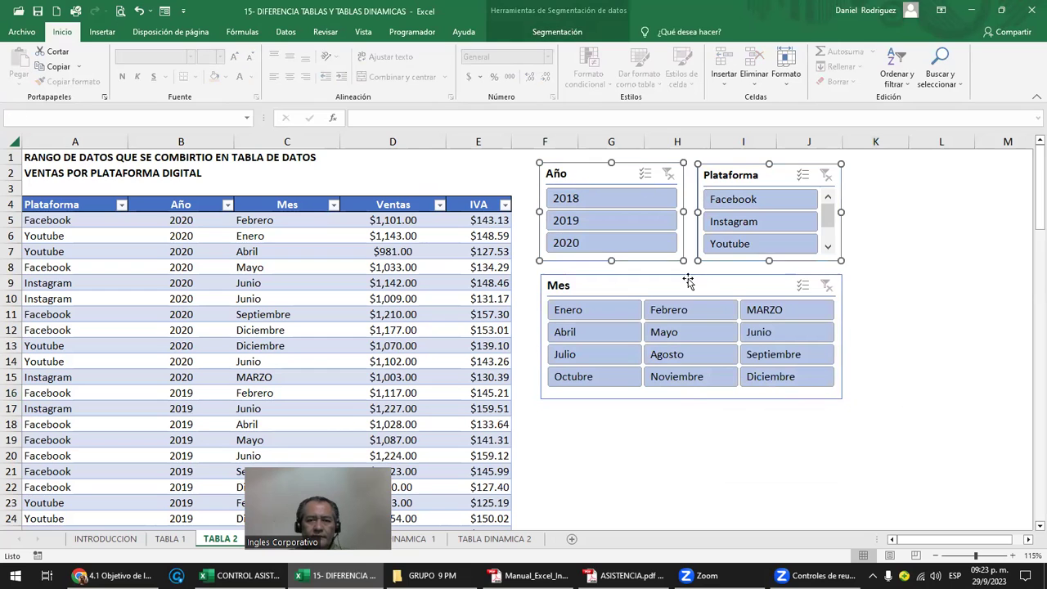
pyautogui.keyDown('ctrl'); pyautogui.click(687, 280); pyautogui.keyUp('ctrl')
pyautogui.moveTo(615, 175); pyautogui.dragTo(617, 210)
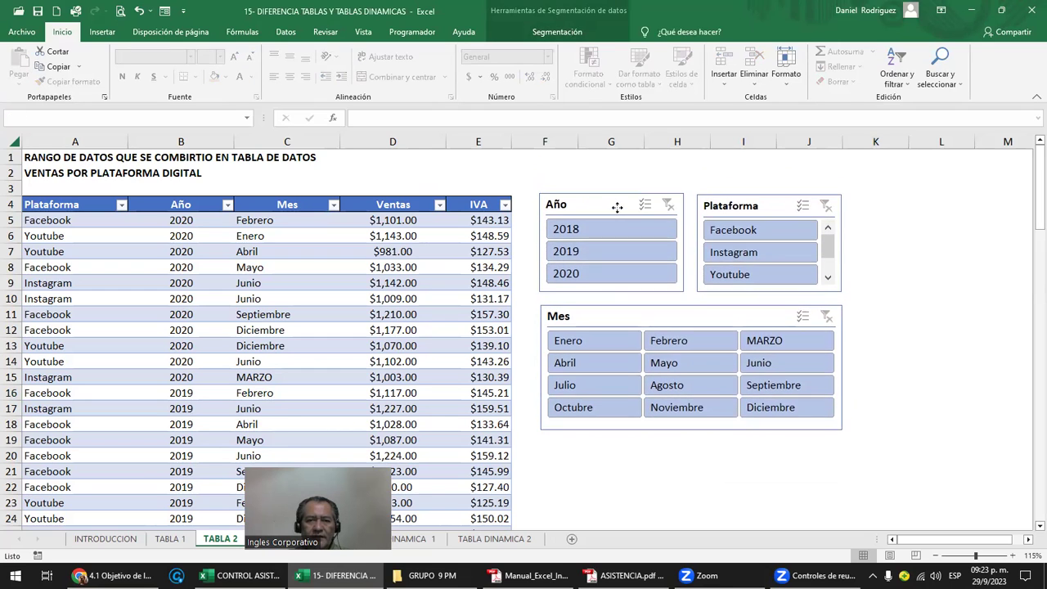
pyautogui.click(912, 245)
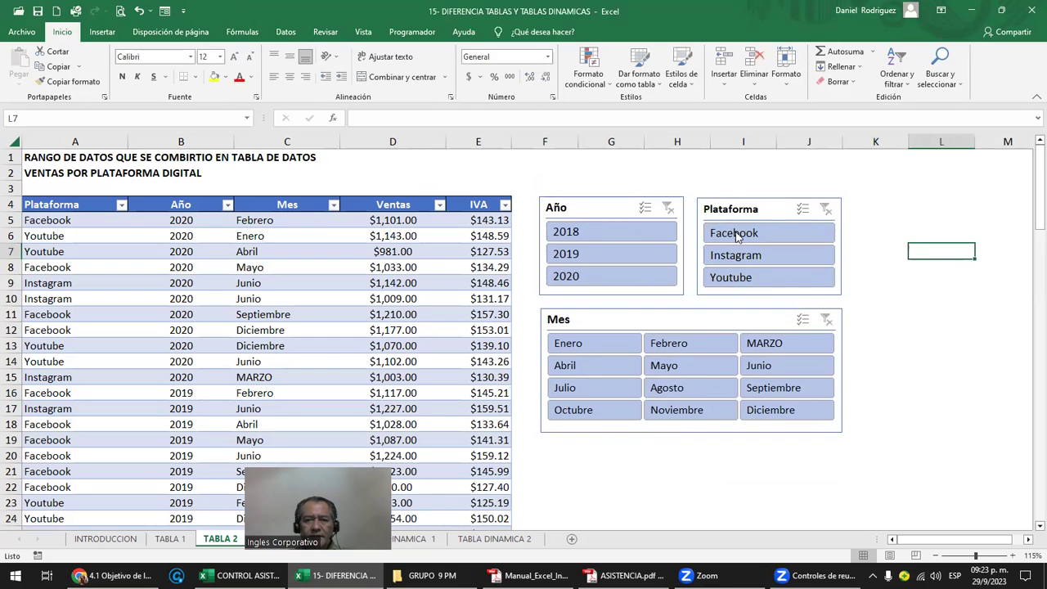
pyautogui.click(605, 217)
pyautogui.keyDown('ctrl'); pyautogui.click(750, 211); pyautogui.keyUp('ctrl')
pyautogui.keyDown('ctrl'); pyautogui.click(692, 319); pyautogui.keyUp('ctrl')
pyautogui.moveTo(617, 208)
pyautogui.mouseDown()
pyautogui.moveTo(652, 179)
pyautogui.moveTo(646, 200)
pyautogui.mouseUp()
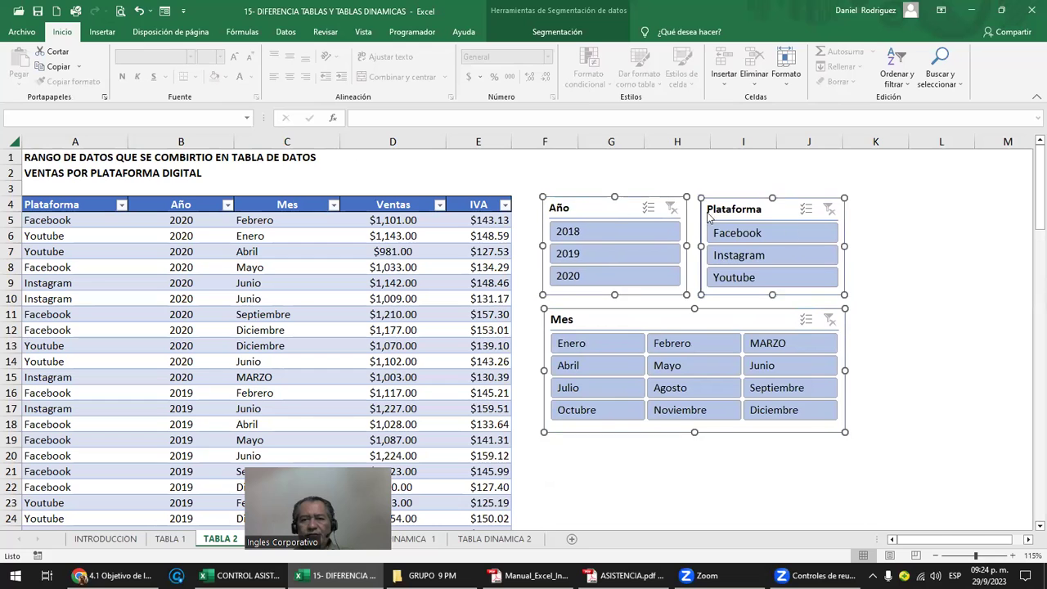
pyautogui.click(916, 271)
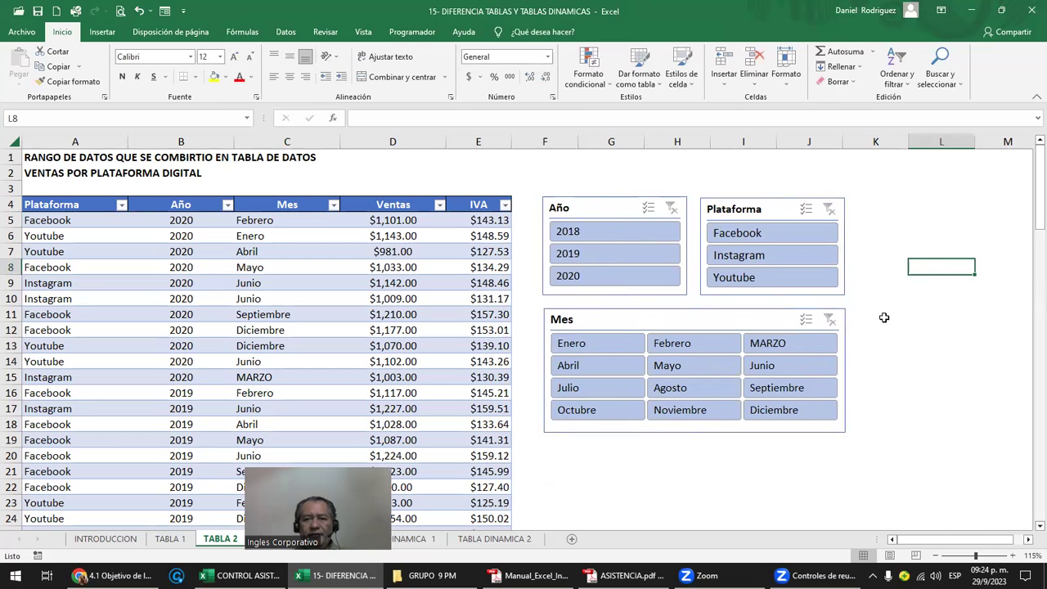
# - Test filters Diciembre, 2020 and Youtube, clear them, then filter to 2018 and Enero
pyautogui.click(797, 413)
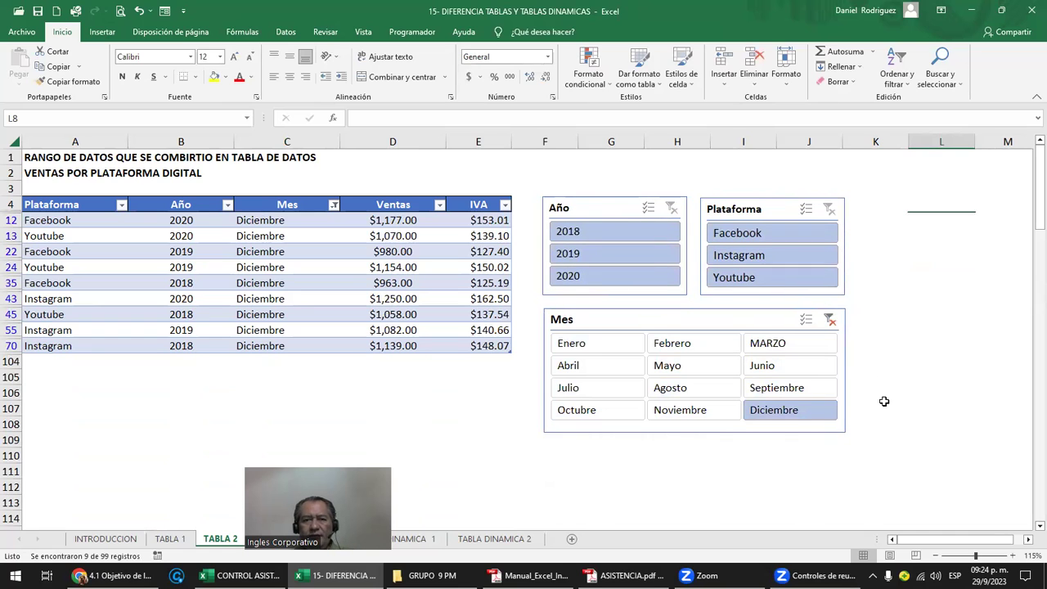
pyautogui.click(570, 278)
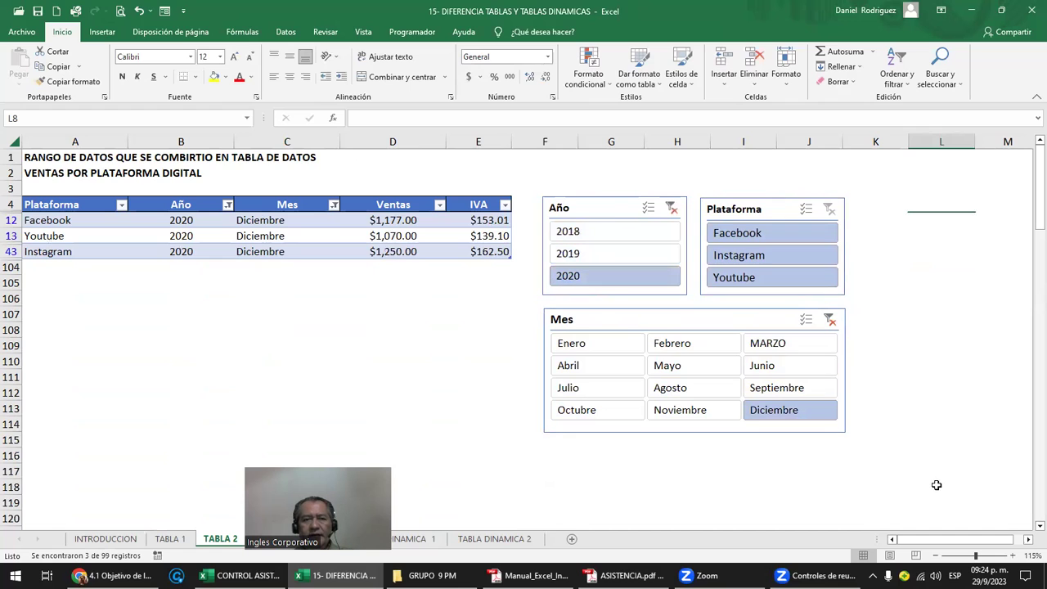
pyautogui.click(780, 276)
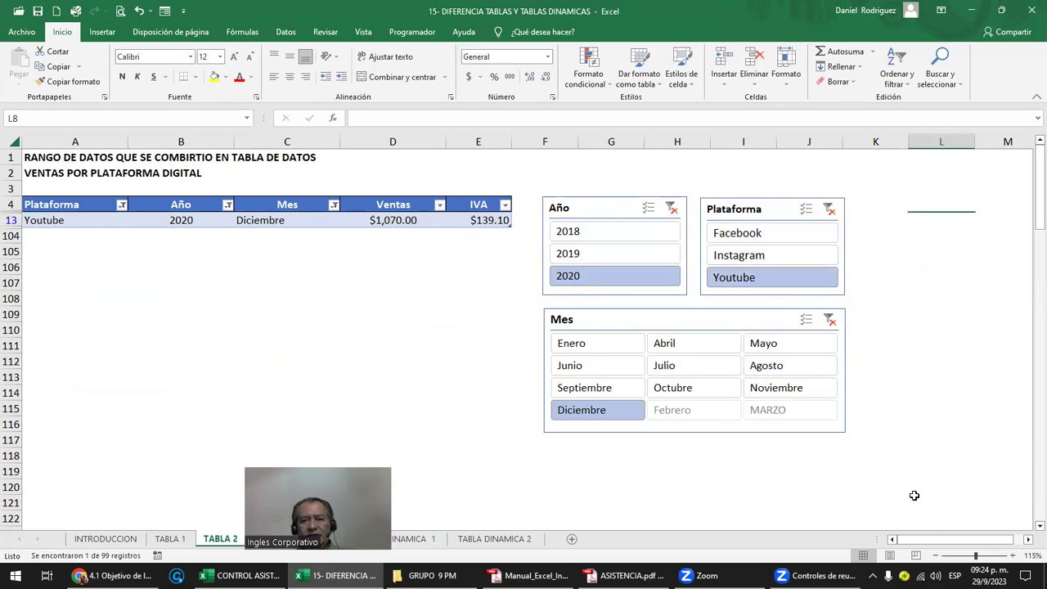
pyautogui.click(828, 210)
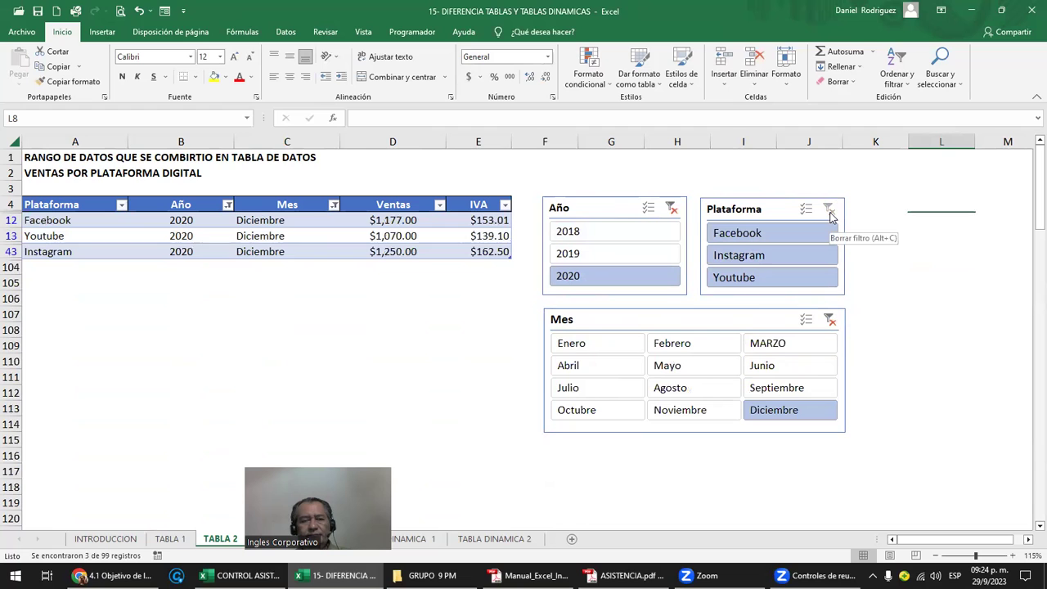
pyautogui.click(829, 321)
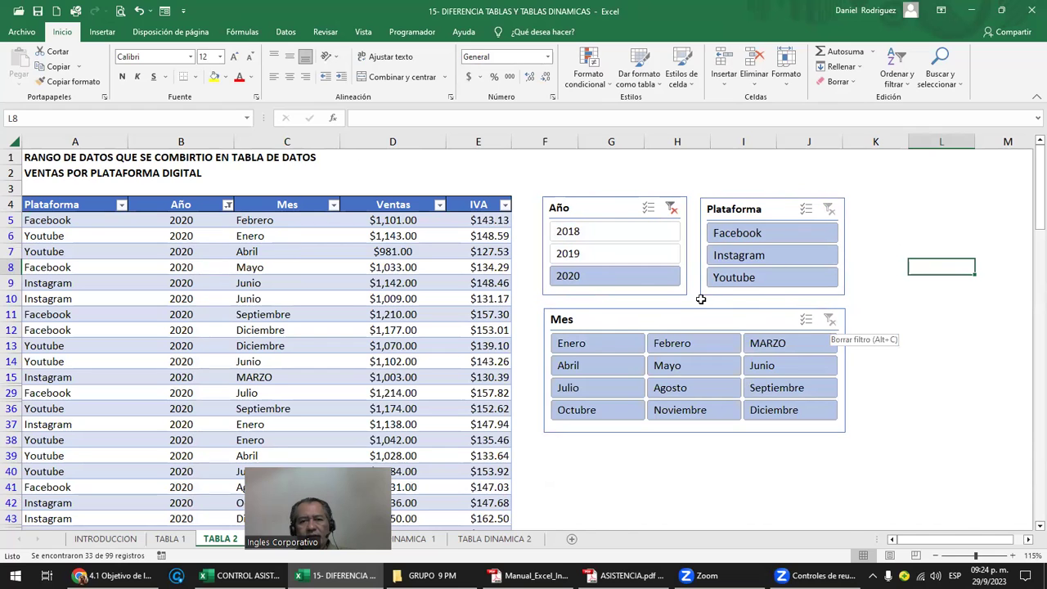
pyautogui.click(584, 234)
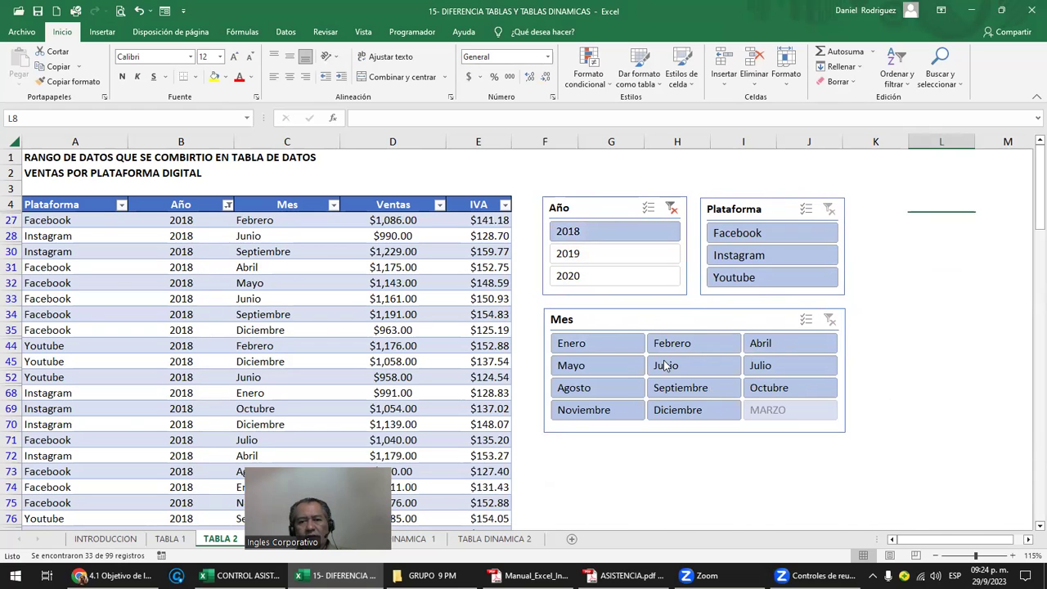
pyautogui.click(573, 344)
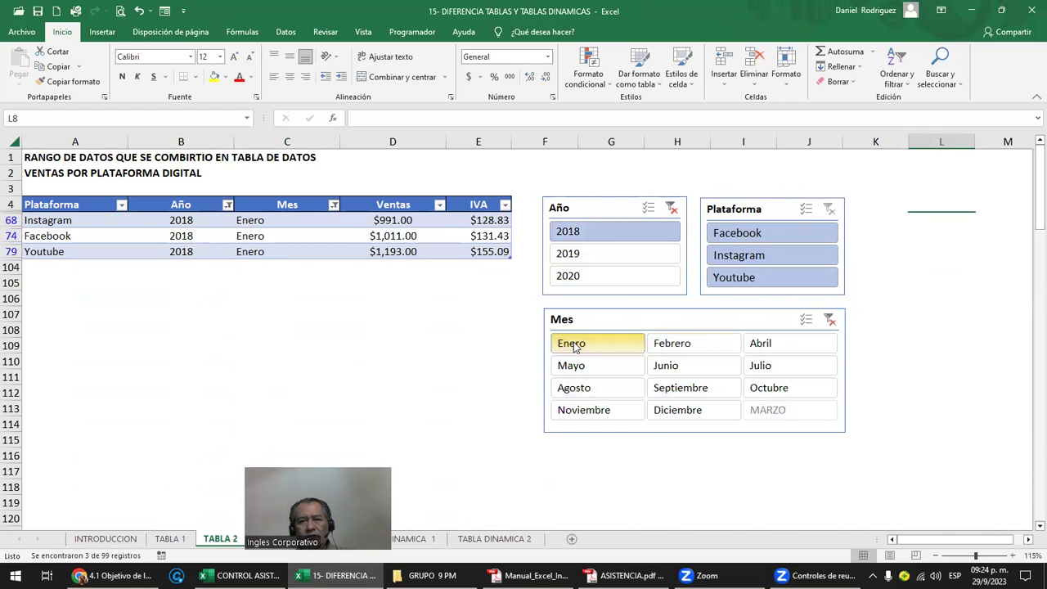
pyautogui.click(671, 209)
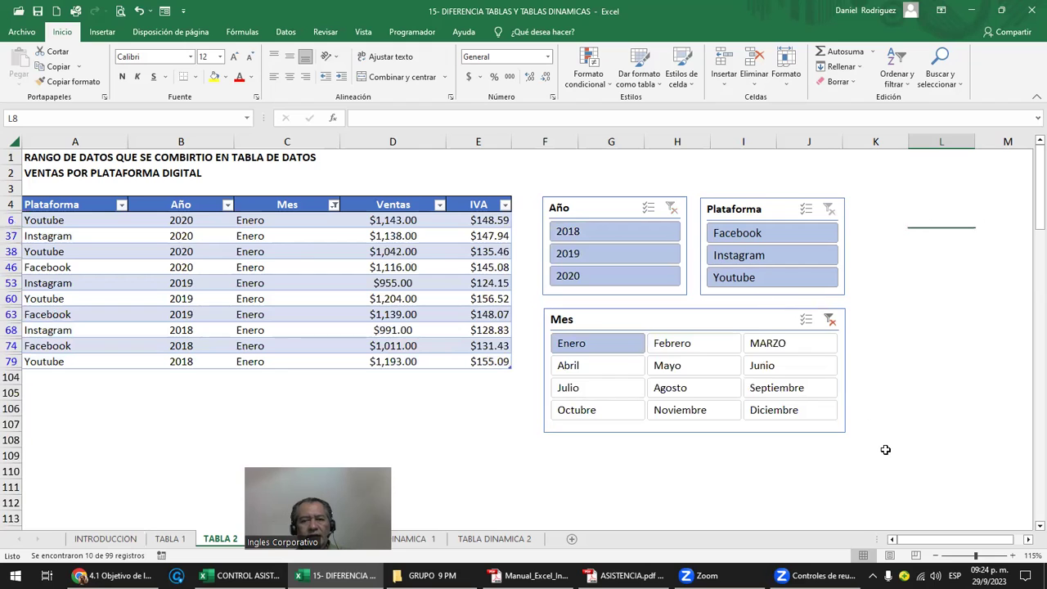
# - Filter by Instagram, Facebook, then Youtube, check the Plataforma column filter, then clear the platform and month filters
pyautogui.click(762, 257)
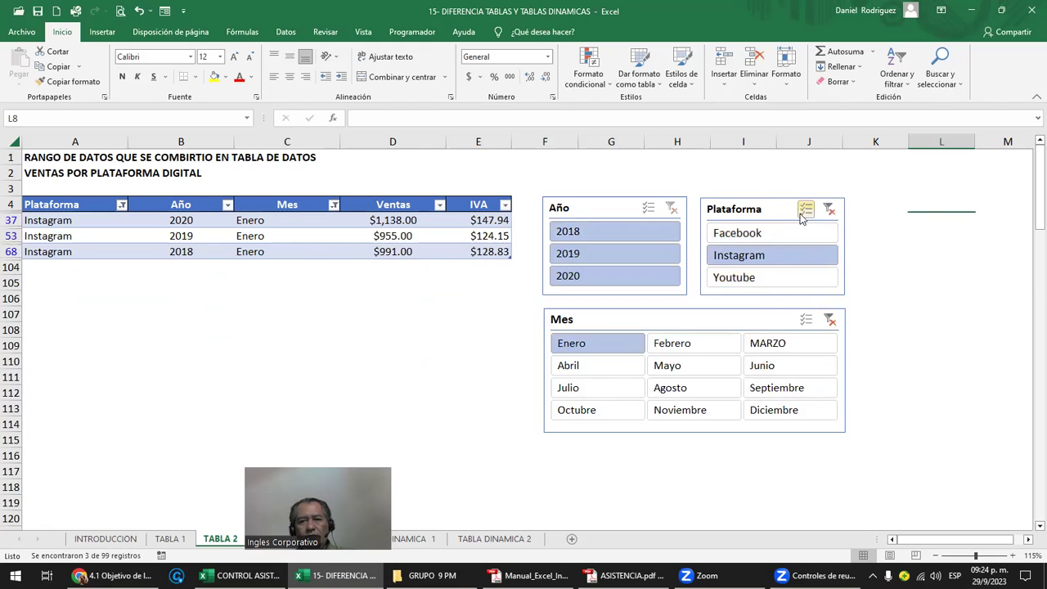
pyautogui.click(776, 233)
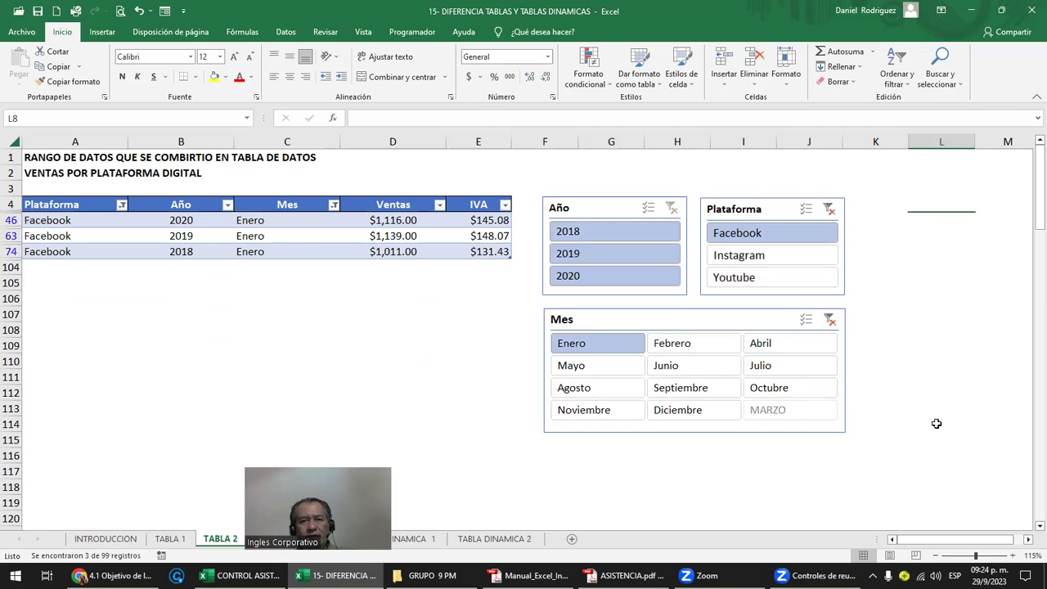
pyautogui.click(778, 258)
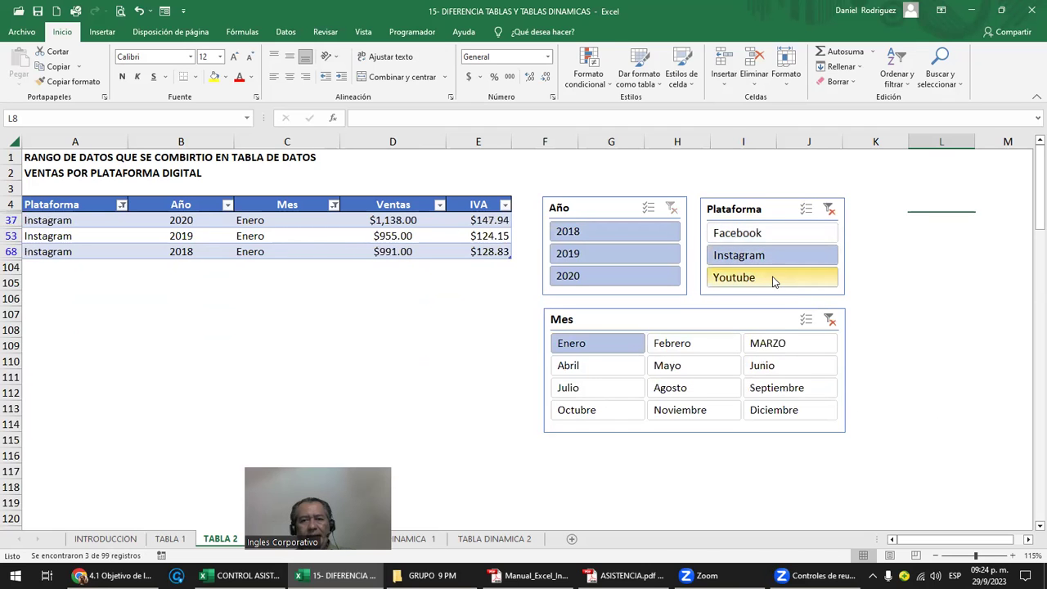
pyautogui.click(773, 279)
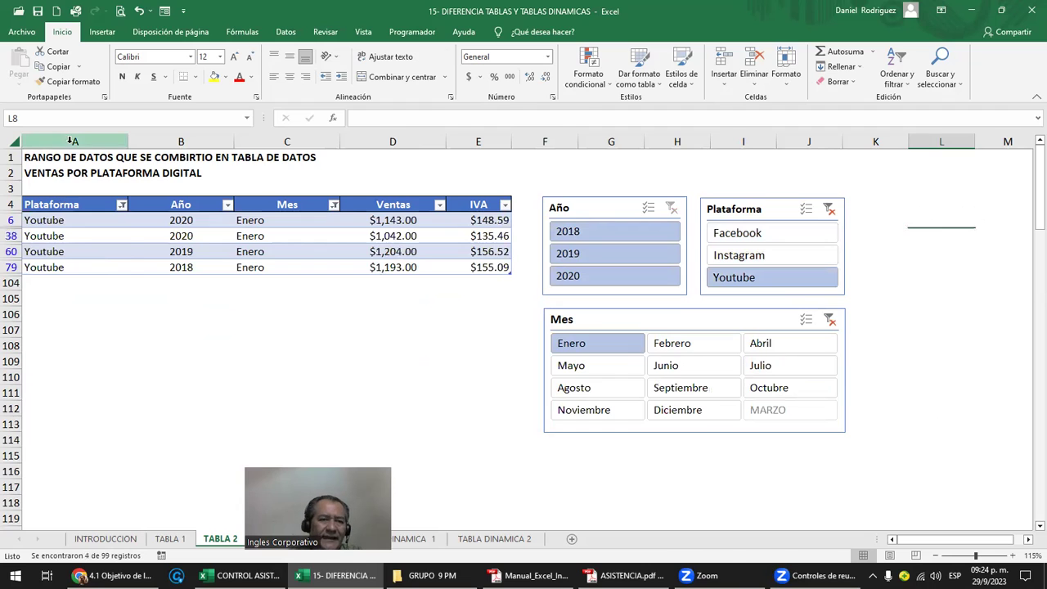
pyautogui.moveTo(72, 141); pyautogui.dragTo(462, 148)
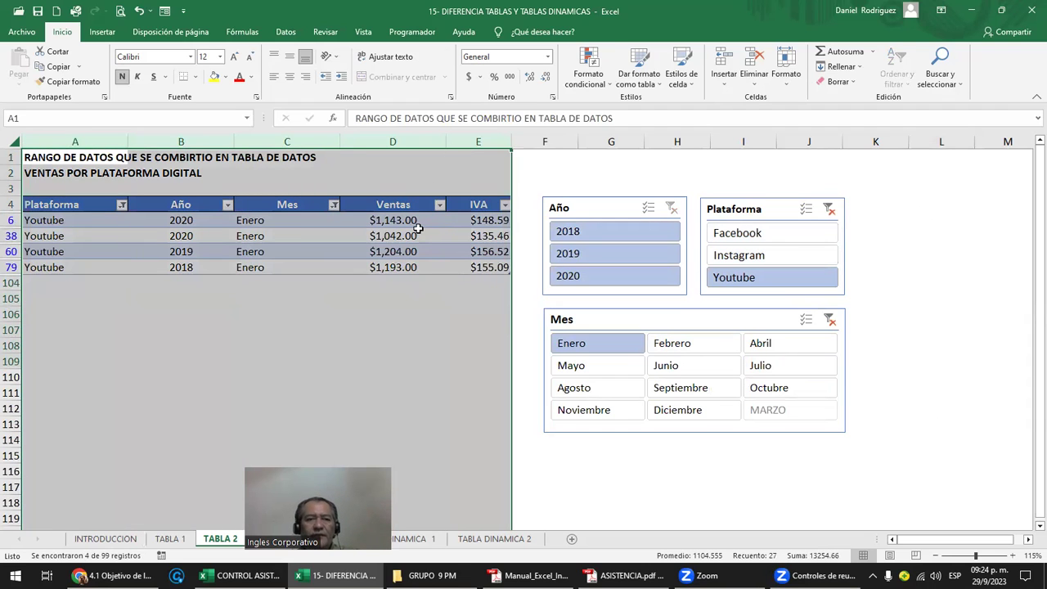
pyautogui.click(122, 206)
pyautogui.click(538, 163)
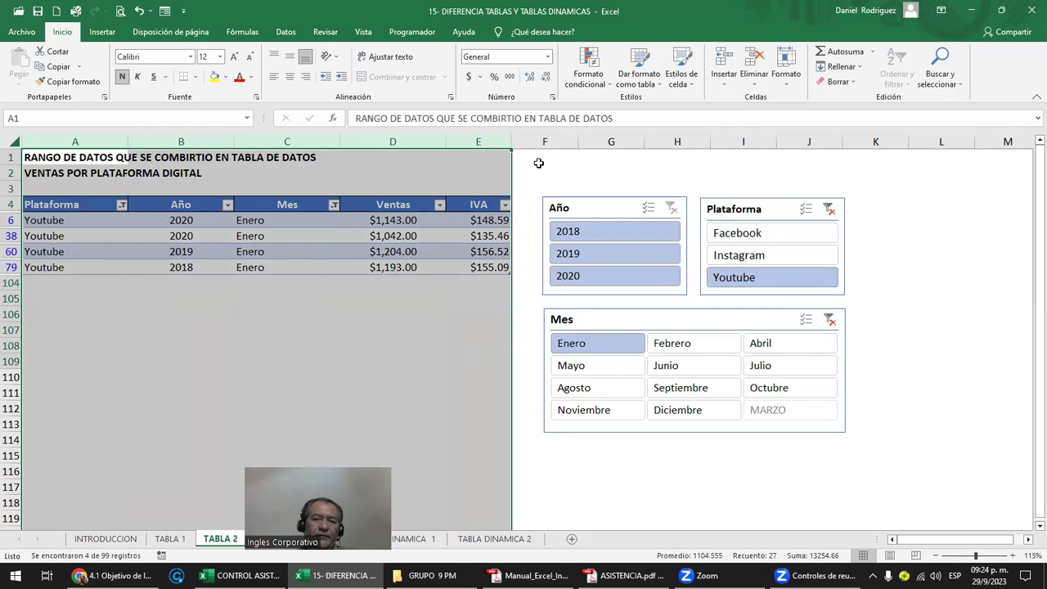
pyautogui.click(539, 164)
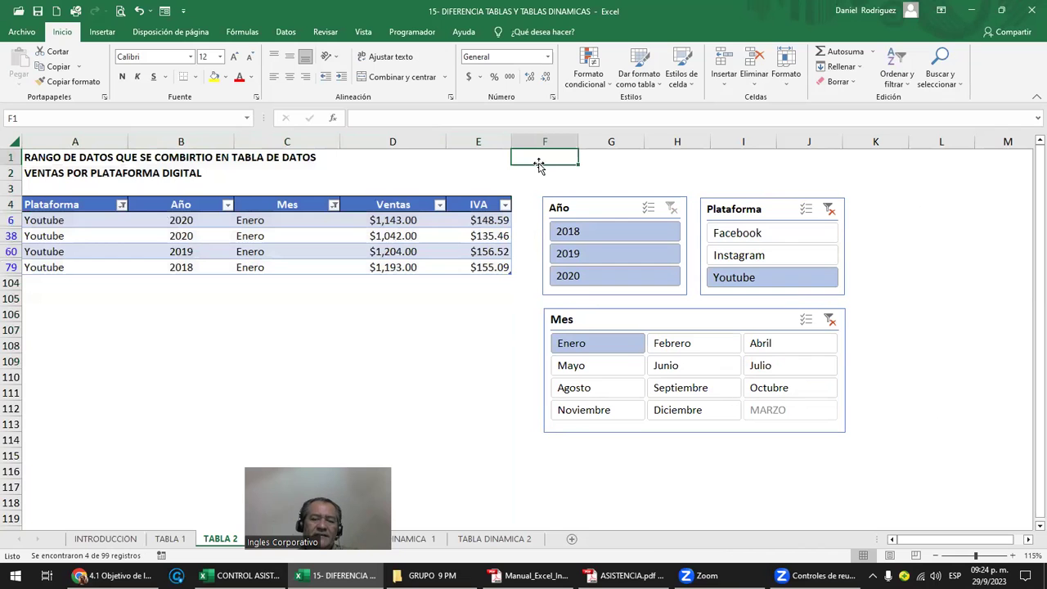
pyautogui.click(828, 209)
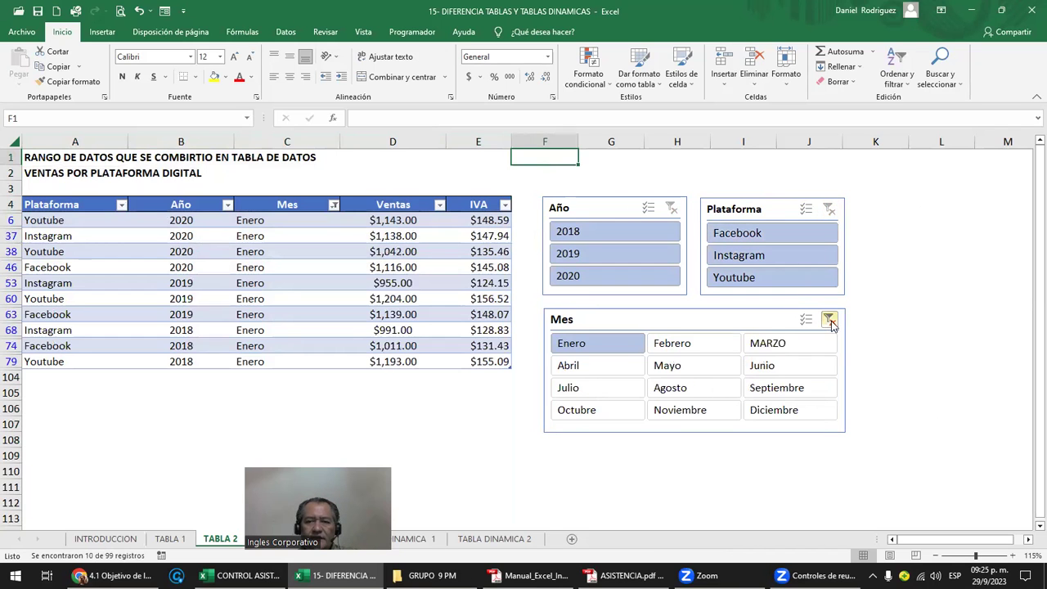
pyautogui.click(829, 320)
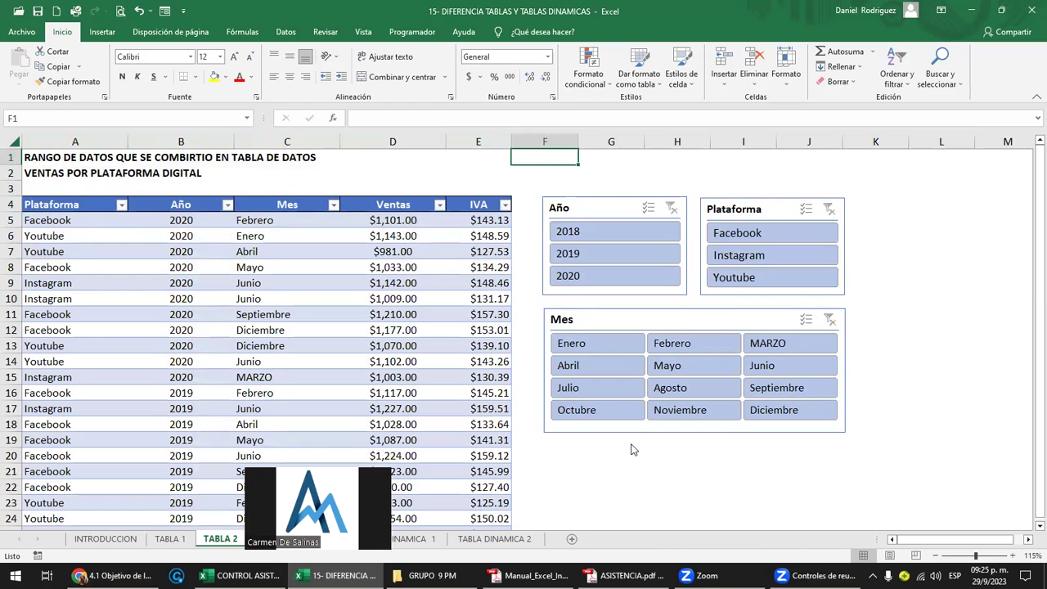
pyautogui.click(684, 321)
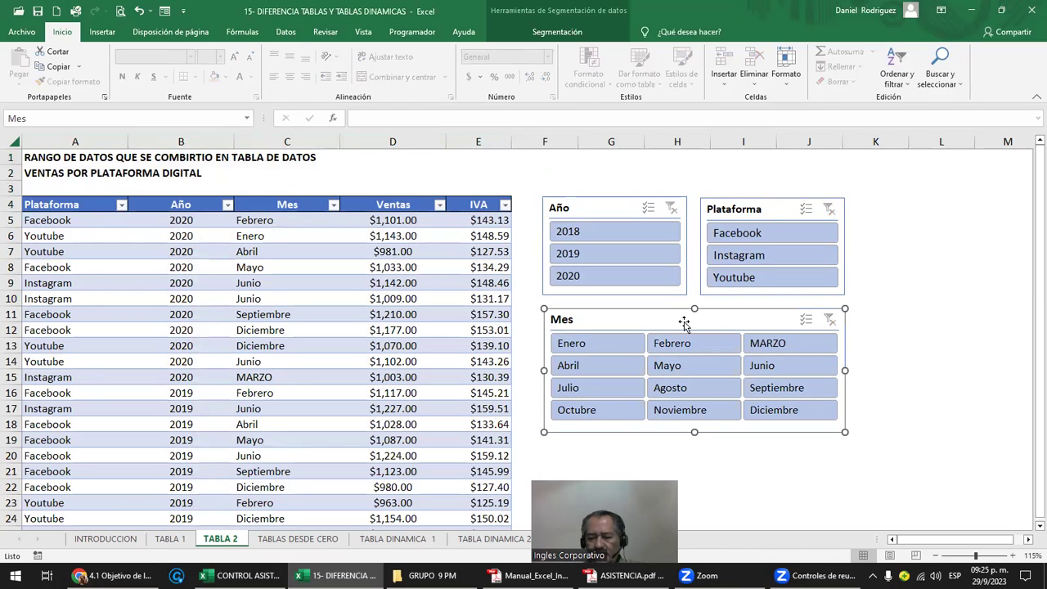
pyautogui.press('Delete')
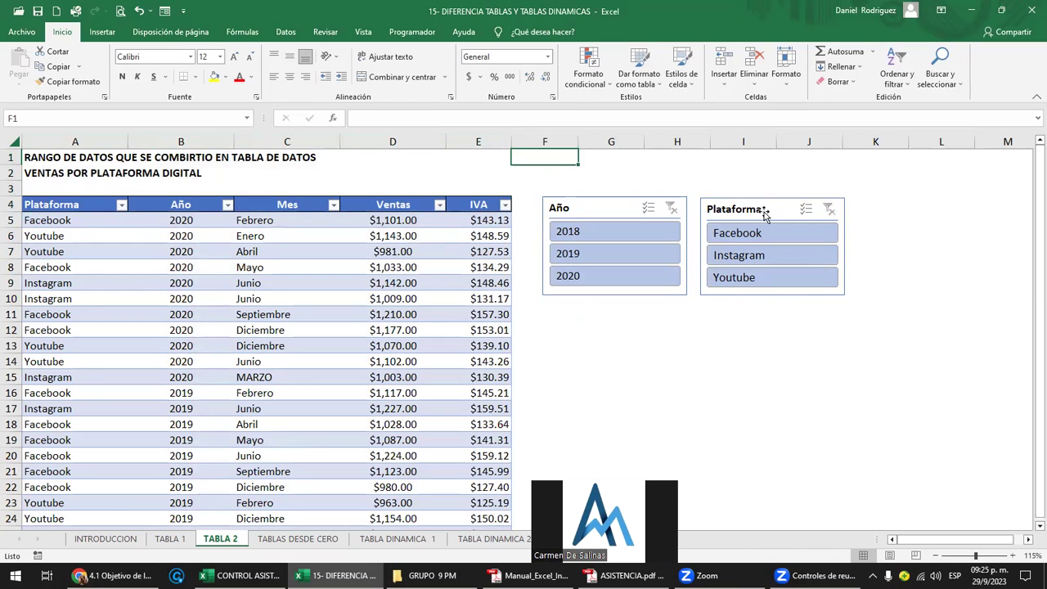
pyautogui.click(762, 210)
pyautogui.press('Delete')
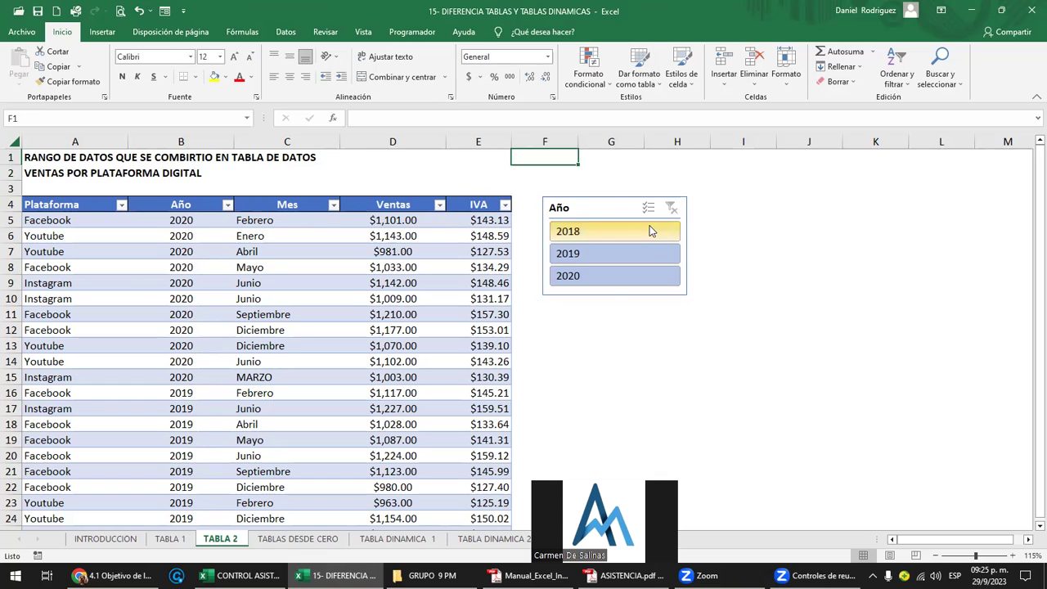
pyautogui.click(613, 215)
pyautogui.press('Delete')
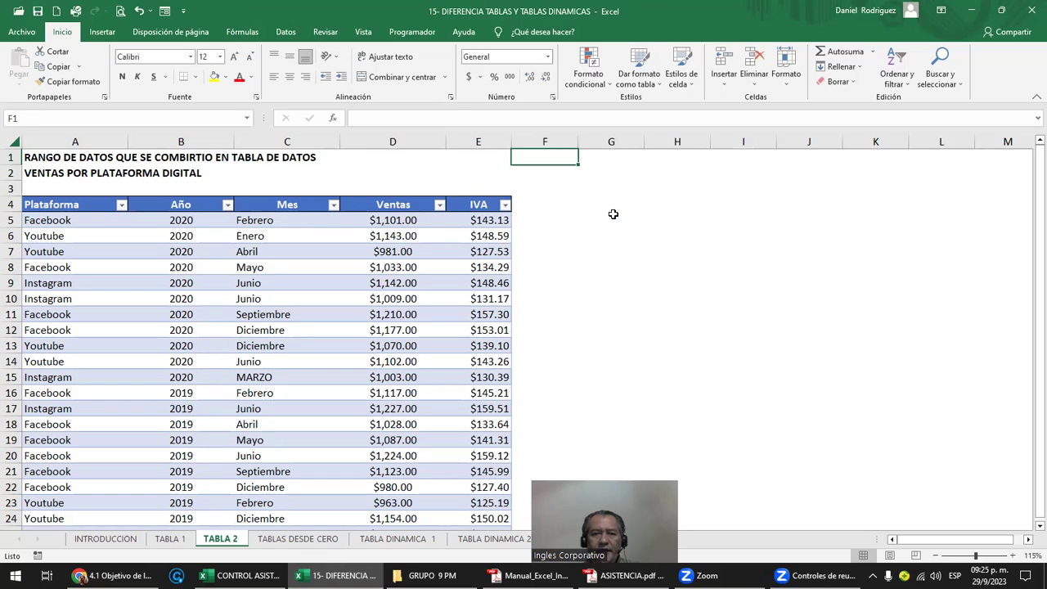
pyautogui.click(614, 214)
pyautogui.click(303, 209)
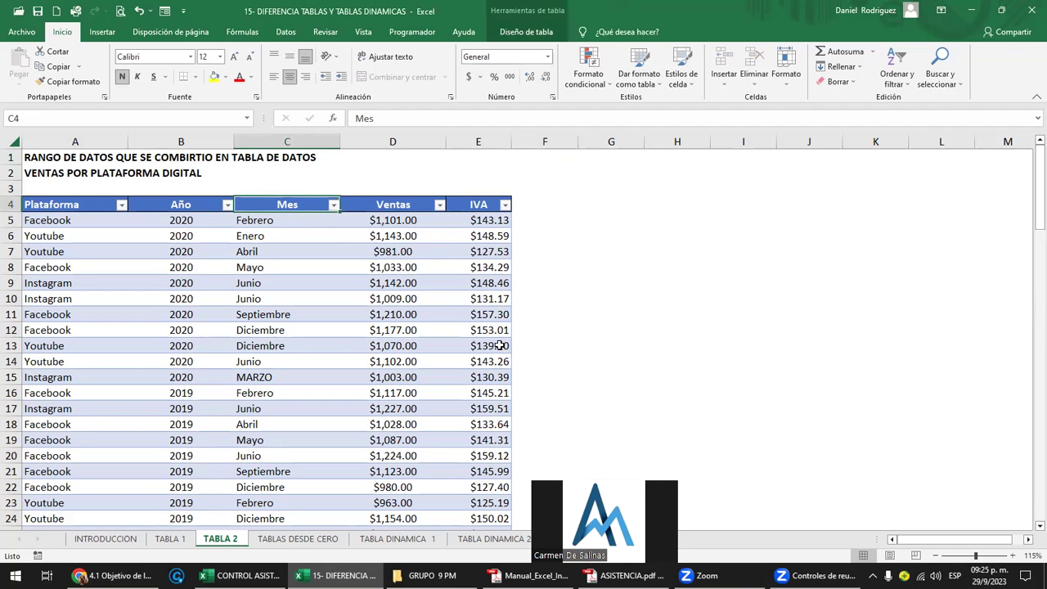
pyautogui.keyDown('ctrl'); pyautogui.scroll(1, 264, 286); pyautogui.keyUp('ctrl')
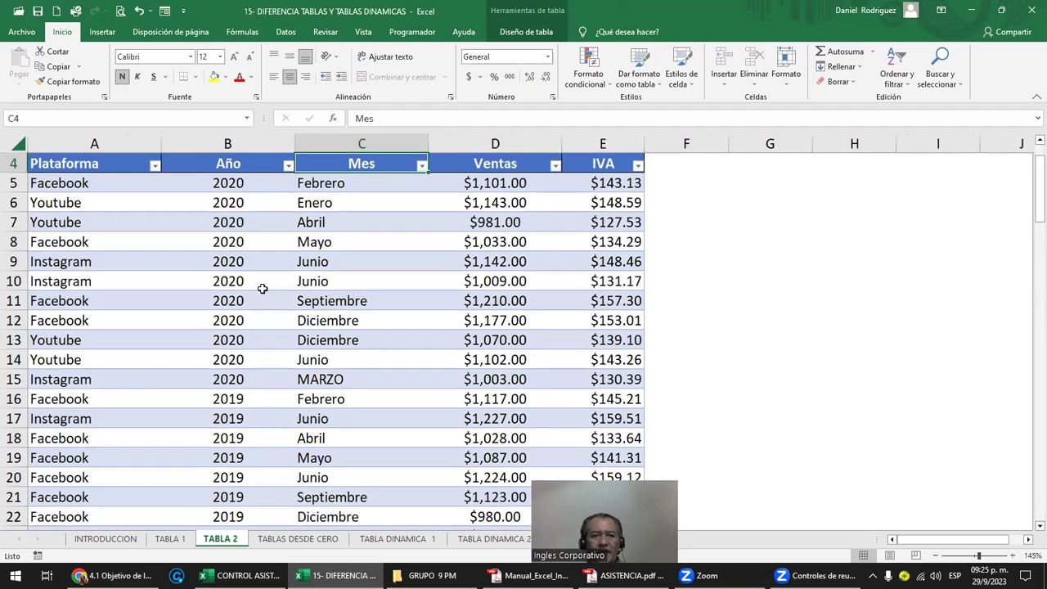
pyautogui.keyDown('ctrl'); pyautogui.scroll(1, 226, 273); pyautogui.keyUp('ctrl')
pyautogui.click(217, 223)
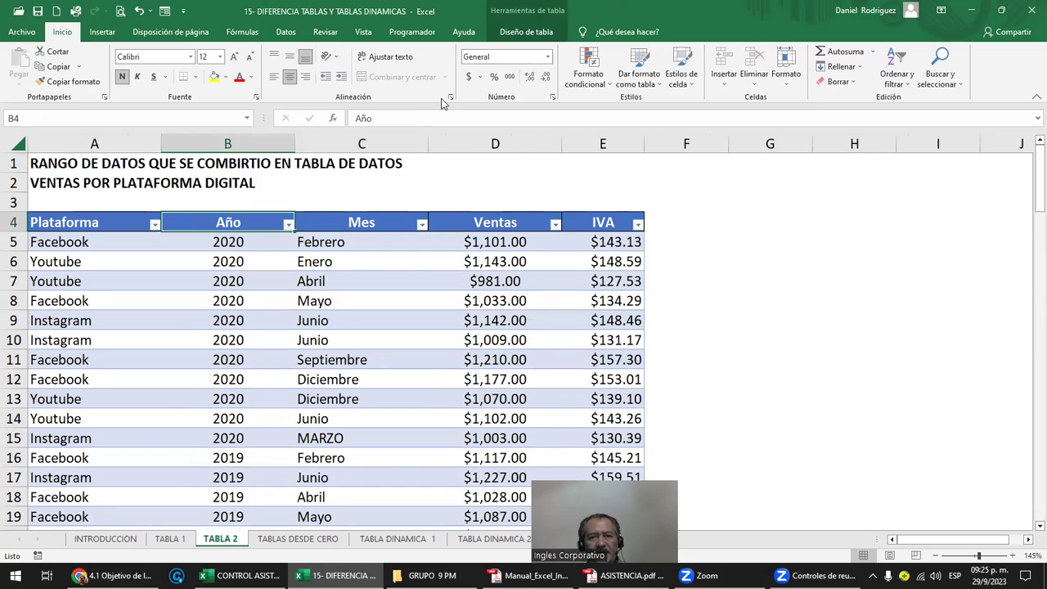
pyautogui.click(344, 223)
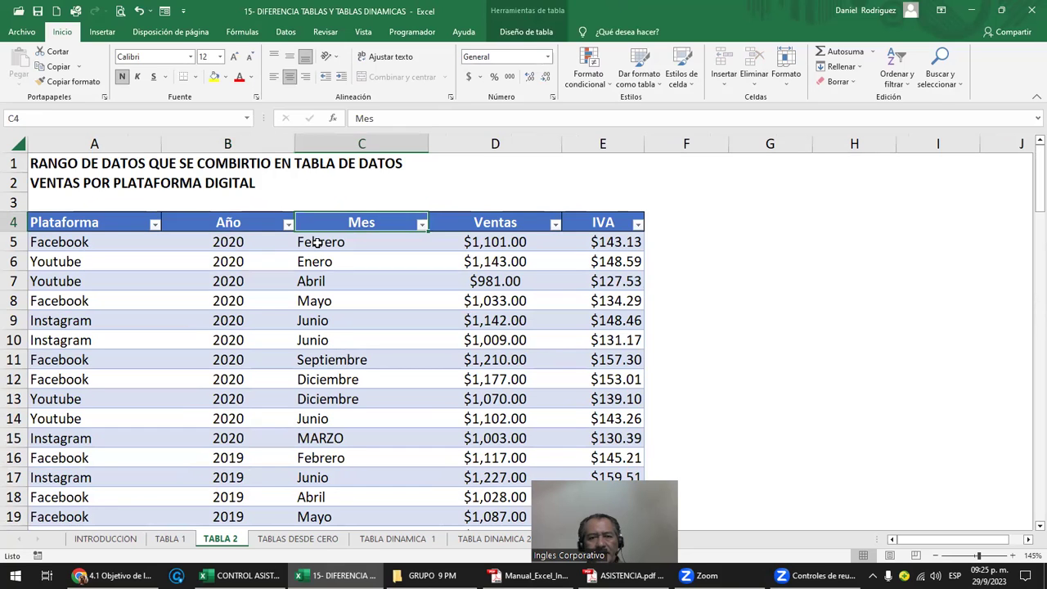
# - Insert slicers for Plataforma, Año and Mes only, leaving out Ventas and IVA
pyautogui.click(526, 32)
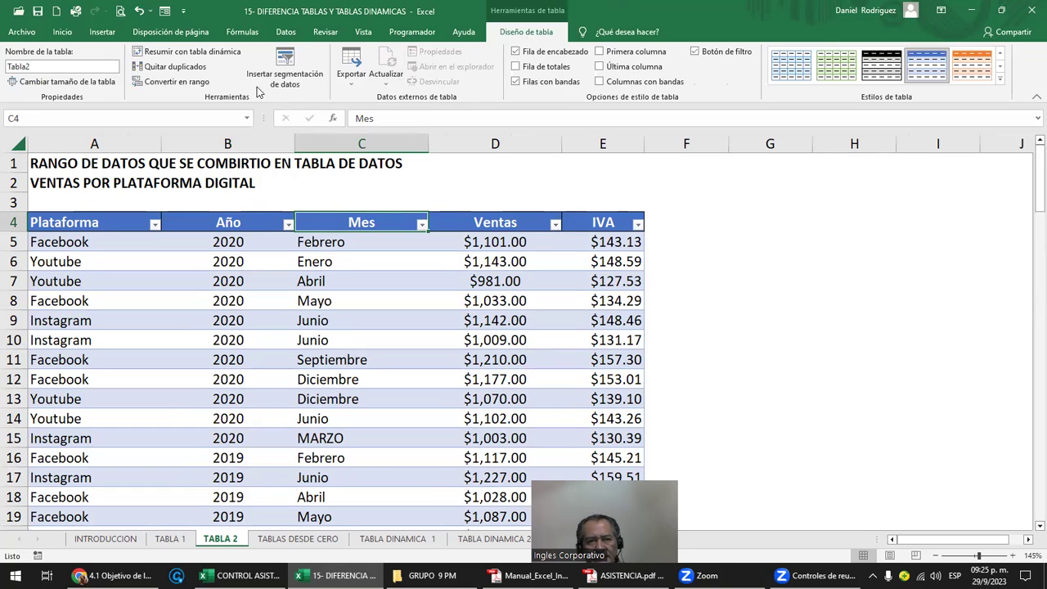
pyautogui.click(299, 69)
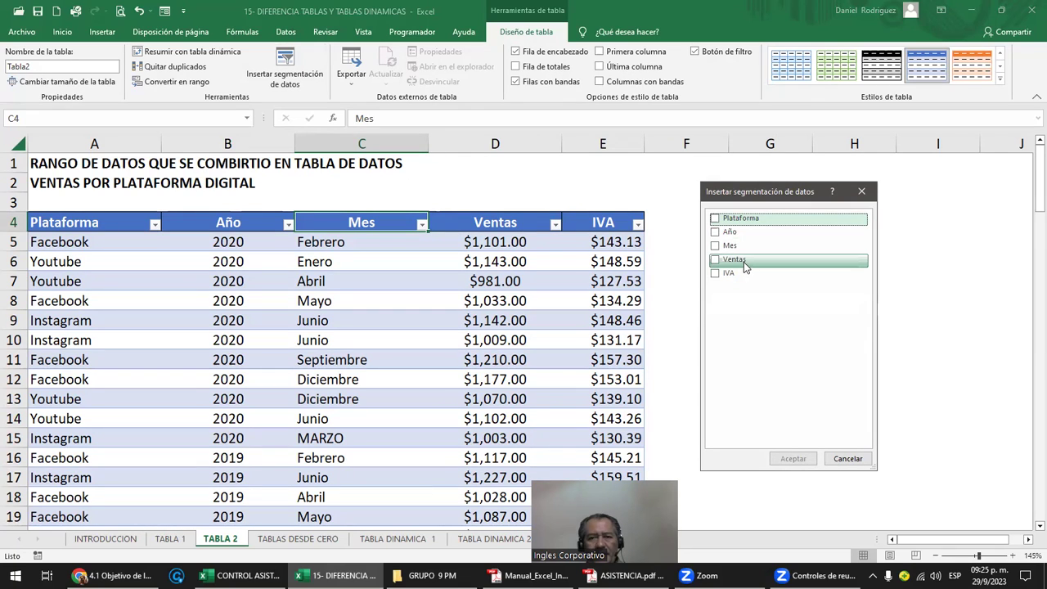
pyautogui.click(711, 219)
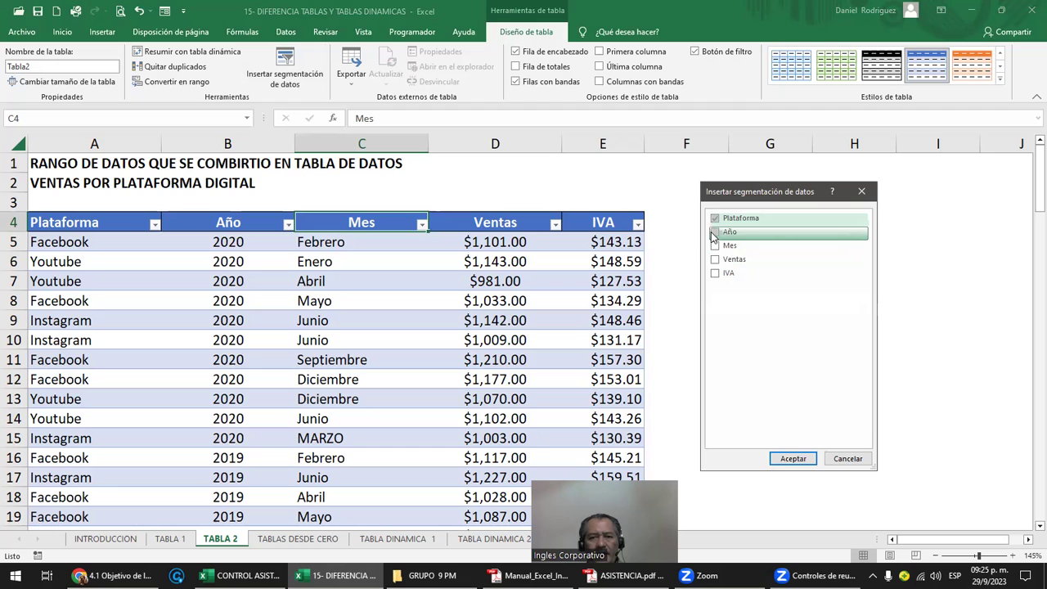
pyautogui.click(714, 232)
pyautogui.click(716, 247)
pyautogui.click(715, 259)
pyautogui.click(714, 273)
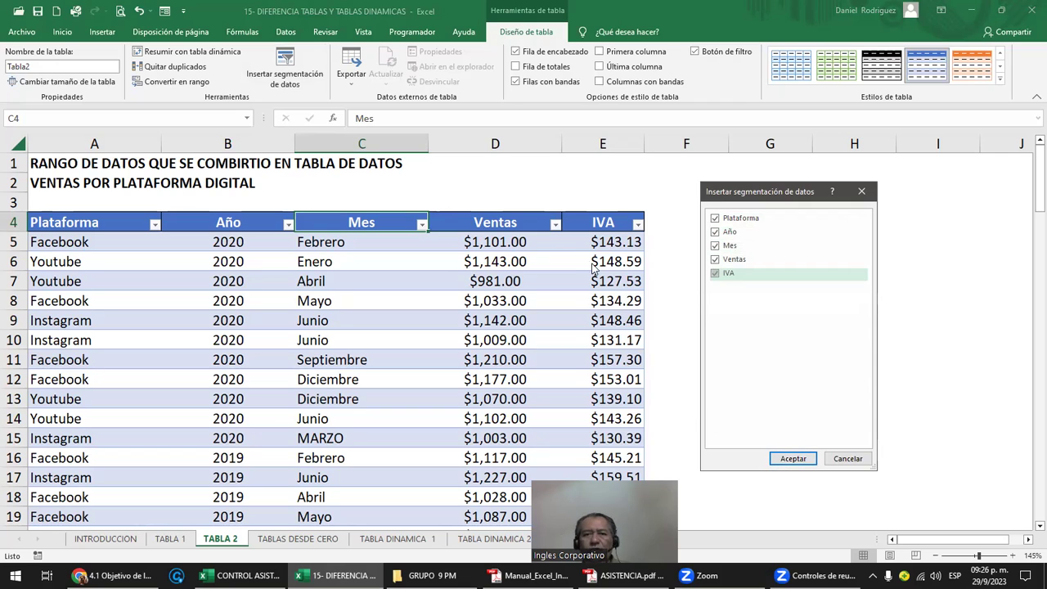
pyautogui.click(716, 278)
pyautogui.click(716, 260)
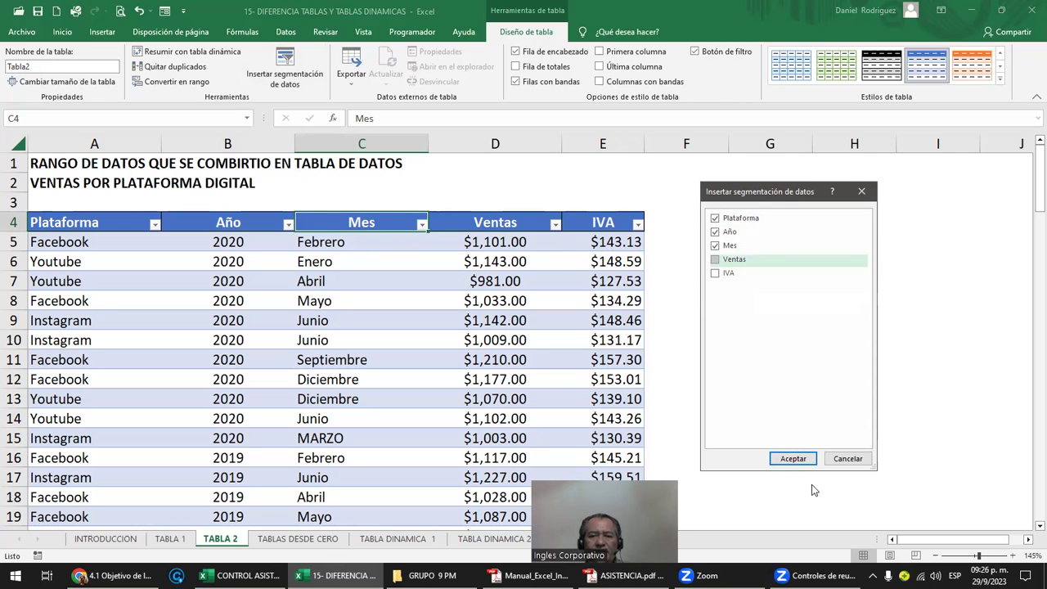
pyautogui.click(792, 458)
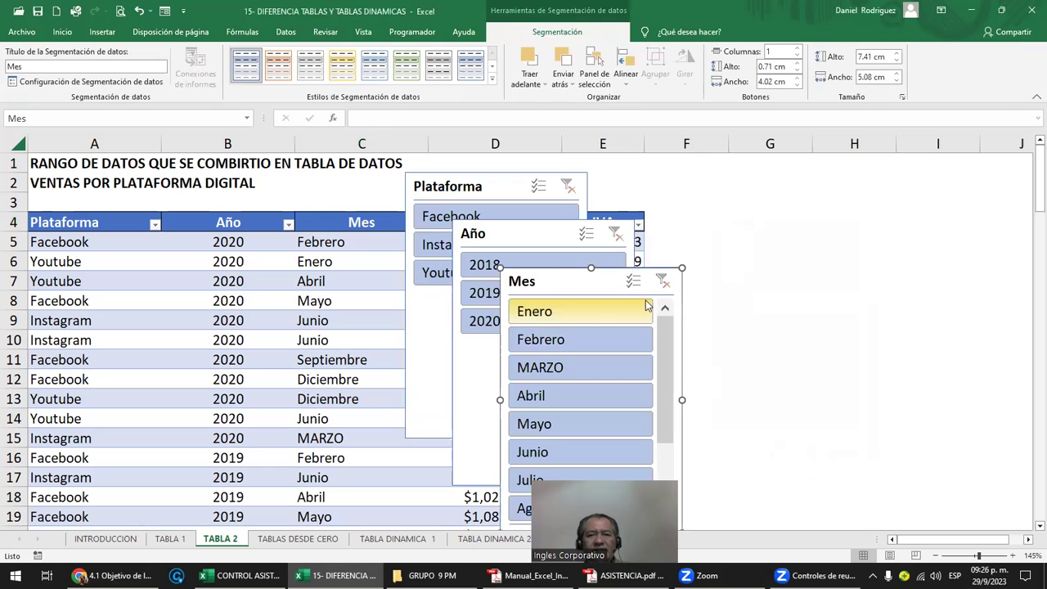
# - Move the Plataforma slicer over columns F–H and shorten it to fit its three items
pyautogui.click(906, 301)
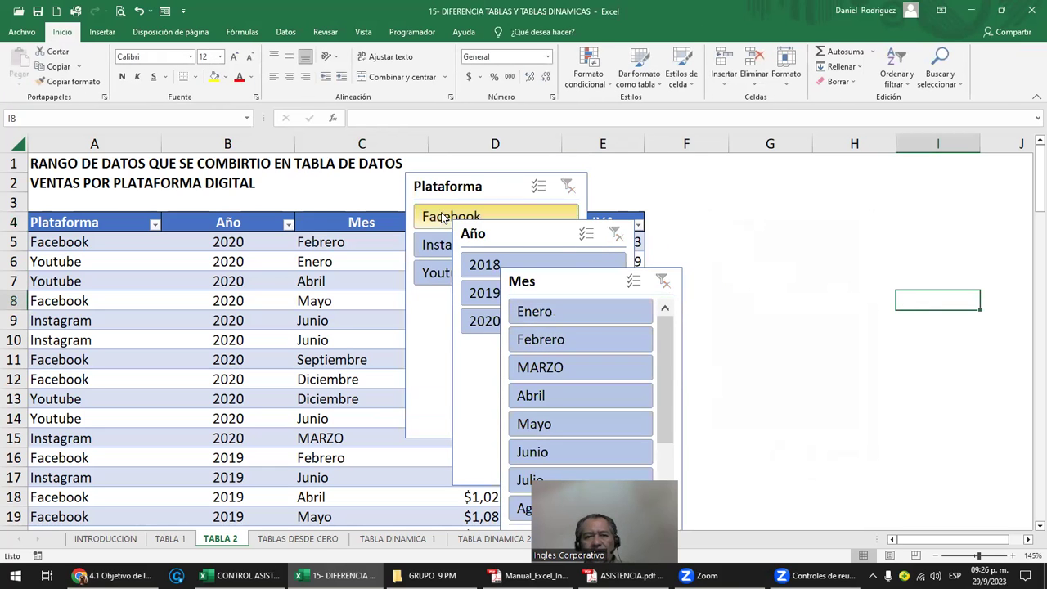
pyautogui.click(481, 183)
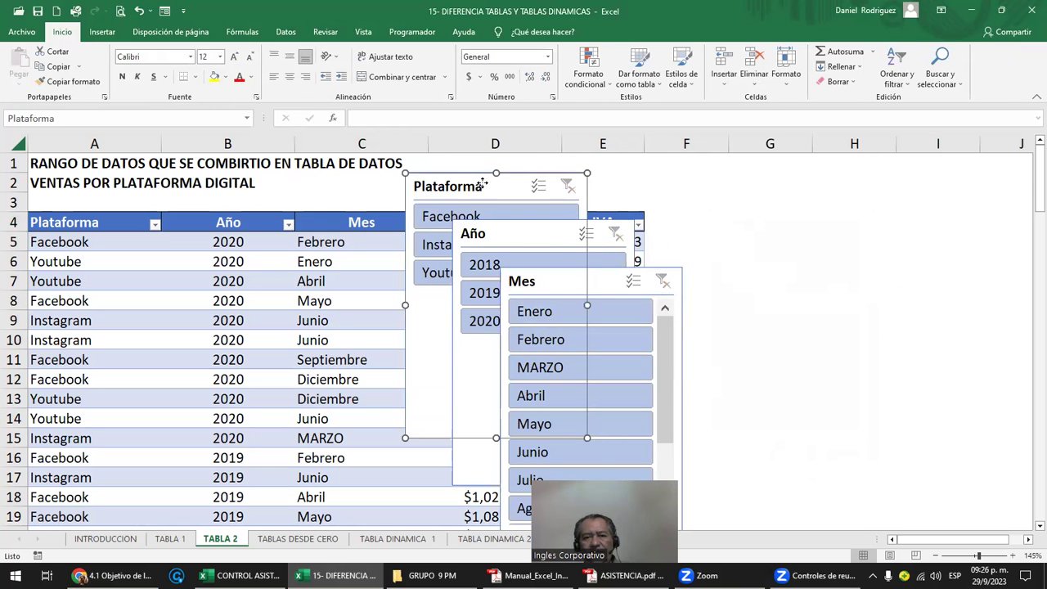
pyautogui.moveTo(483, 183); pyautogui.dragTo(759, 189)
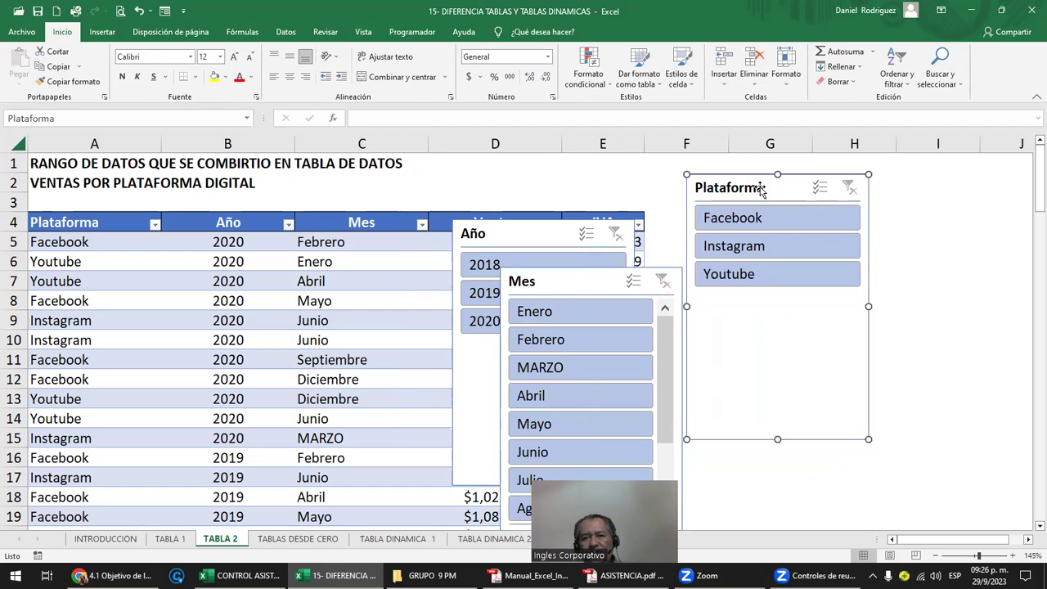
pyautogui.moveTo(777, 440); pyautogui.dragTo(777, 296)
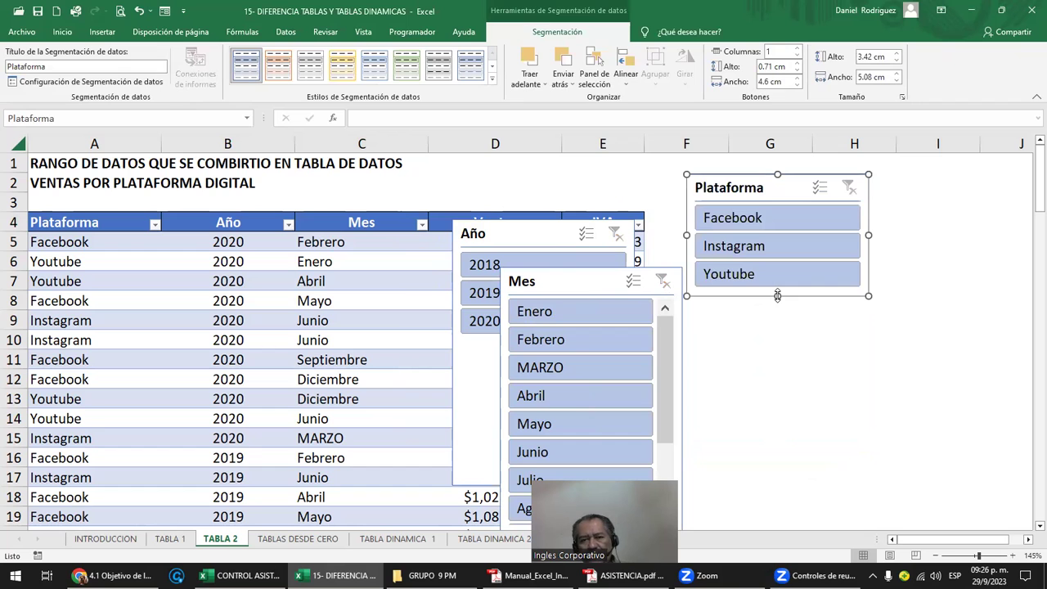
pyautogui.click(780, 370)
# - Place a shortened, blue-styled Año slicer beside Plataforma, and move Mes below Plataforma
pyautogui.moveTo(493, 238)
pyautogui.mouseDown()
pyautogui.moveTo(834, 279)
pyautogui.moveTo(918, 188)
pyautogui.mouseUp()
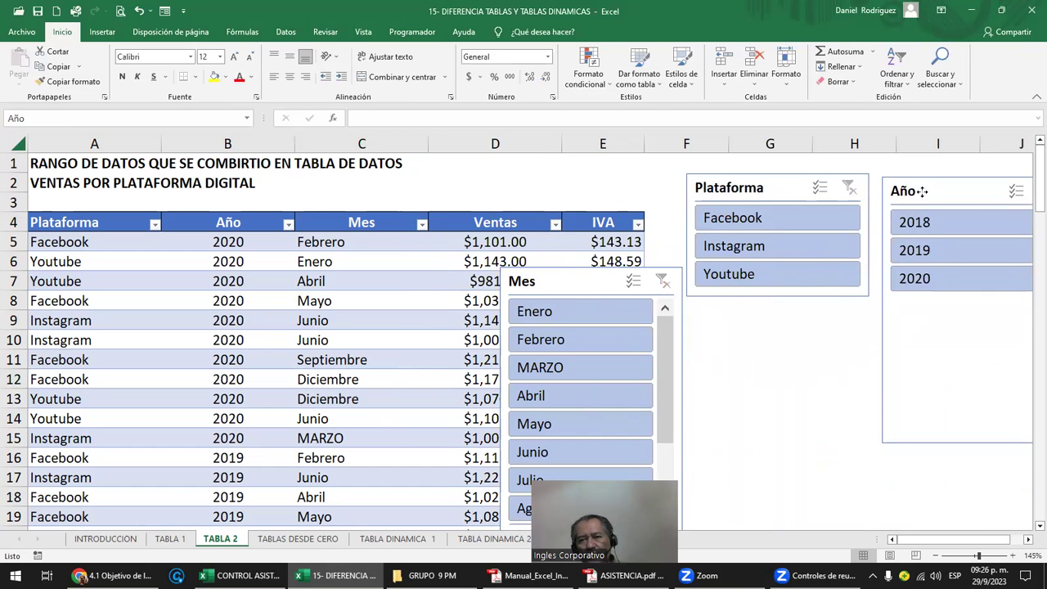
pyautogui.moveTo(968, 438); pyautogui.dragTo(950, 301)
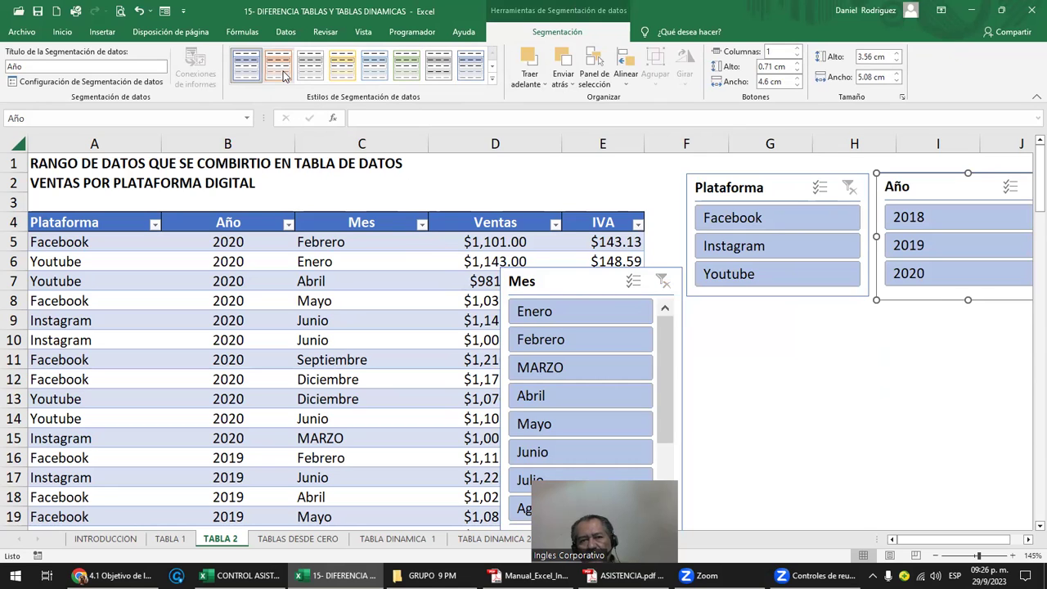
pyautogui.click(286, 74)
pyautogui.click(308, 72)
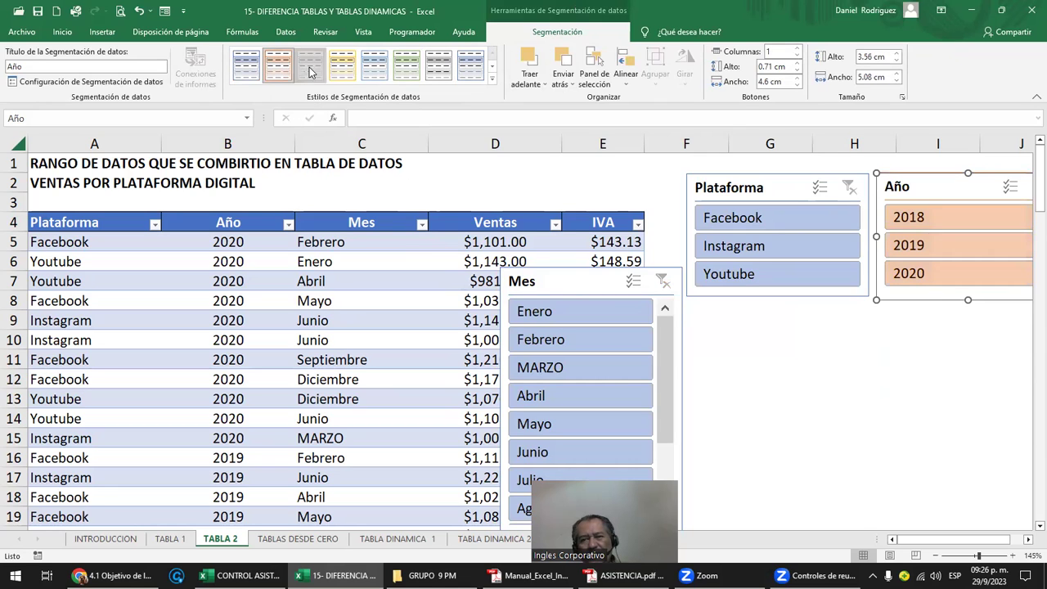
pyautogui.click(373, 71)
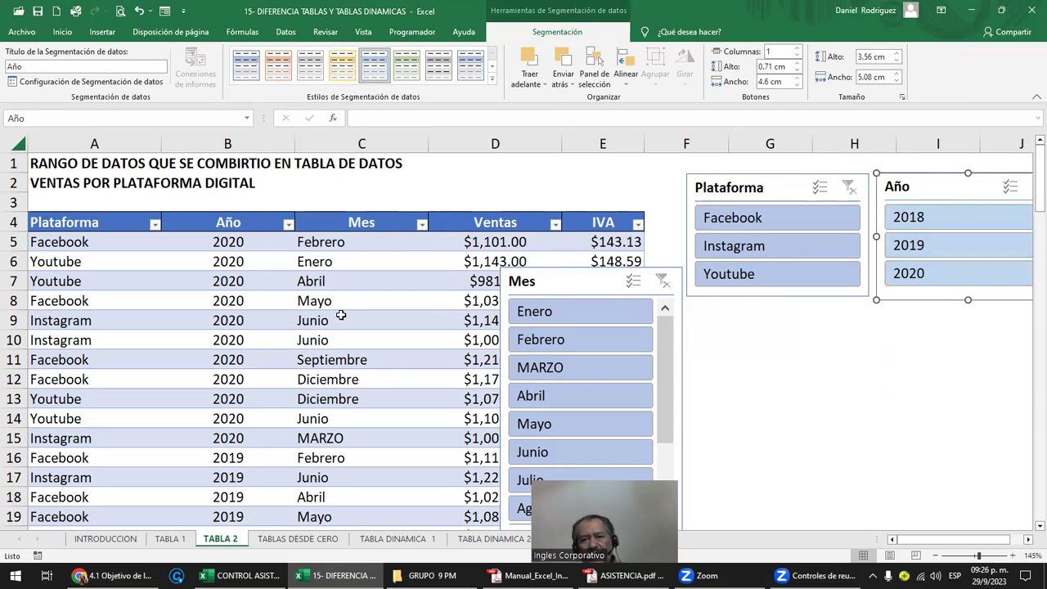
pyautogui.moveTo(574, 282)
pyautogui.mouseDown()
pyautogui.moveTo(714, 335)
pyautogui.moveTo(780, 326)
pyautogui.mouseUp()
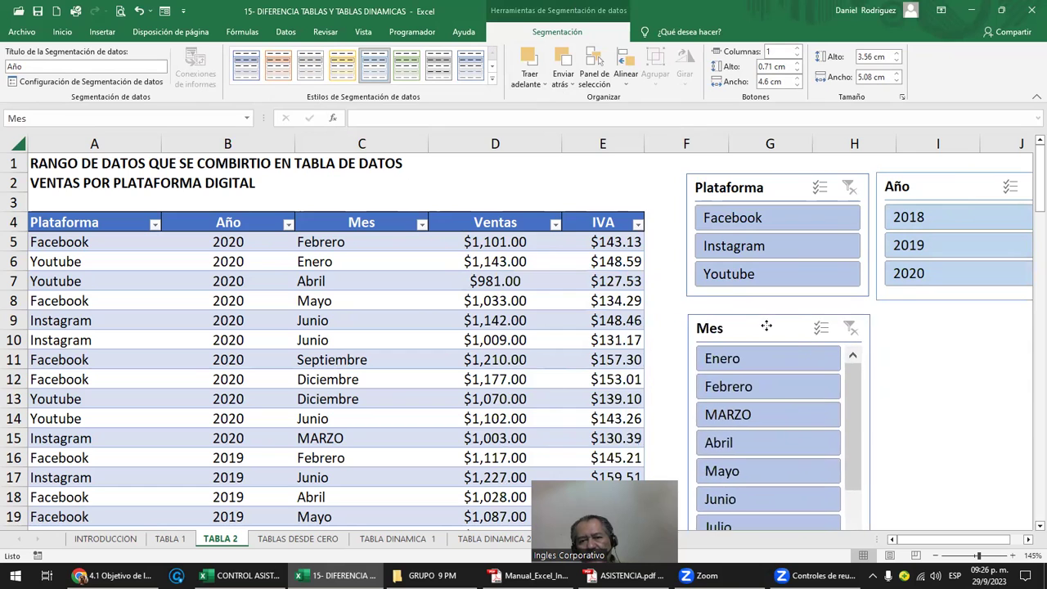
# - Make the Mes slicer taller, then select it and show its Segmentación formatting options
pyautogui.click(959, 354)
pyautogui.keyDown('ctrl'); pyautogui.scroll(-1, 958, 353); pyautogui.keyUp('ctrl')
pyautogui.keyDown('ctrl'); pyautogui.scroll(-2, 957, 353); pyautogui.keyUp('ctrl')
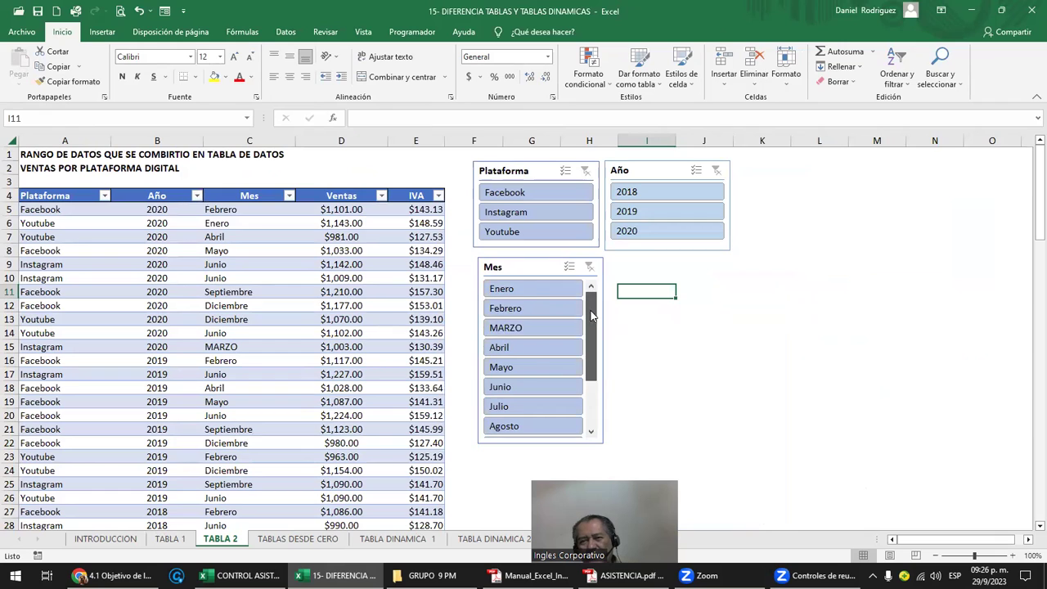
pyautogui.moveTo(588, 327); pyautogui.dragTo(583, 376)
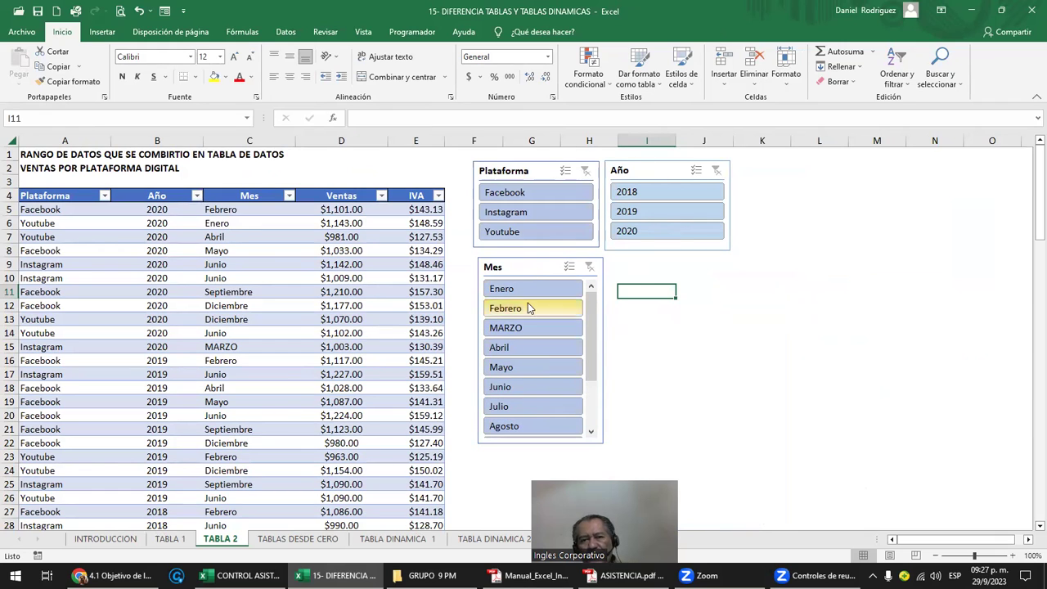
pyautogui.click(521, 270)
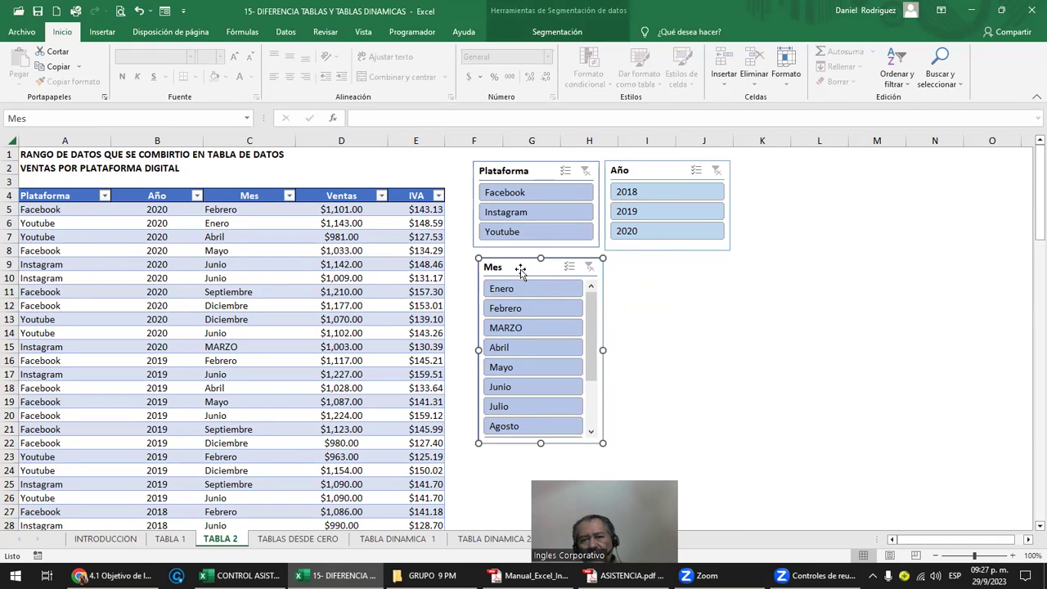
pyautogui.click(553, 34)
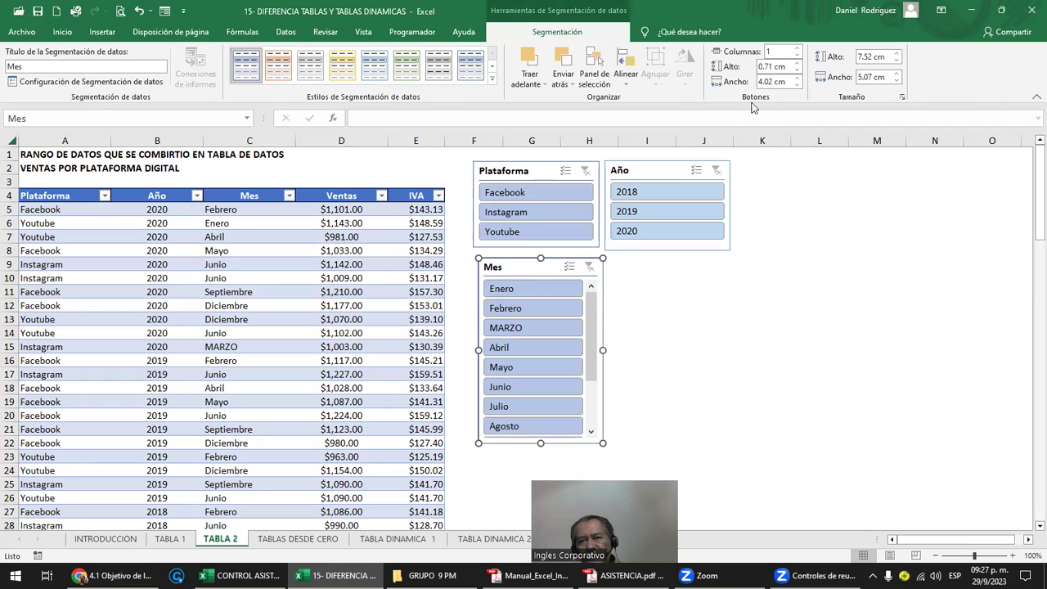
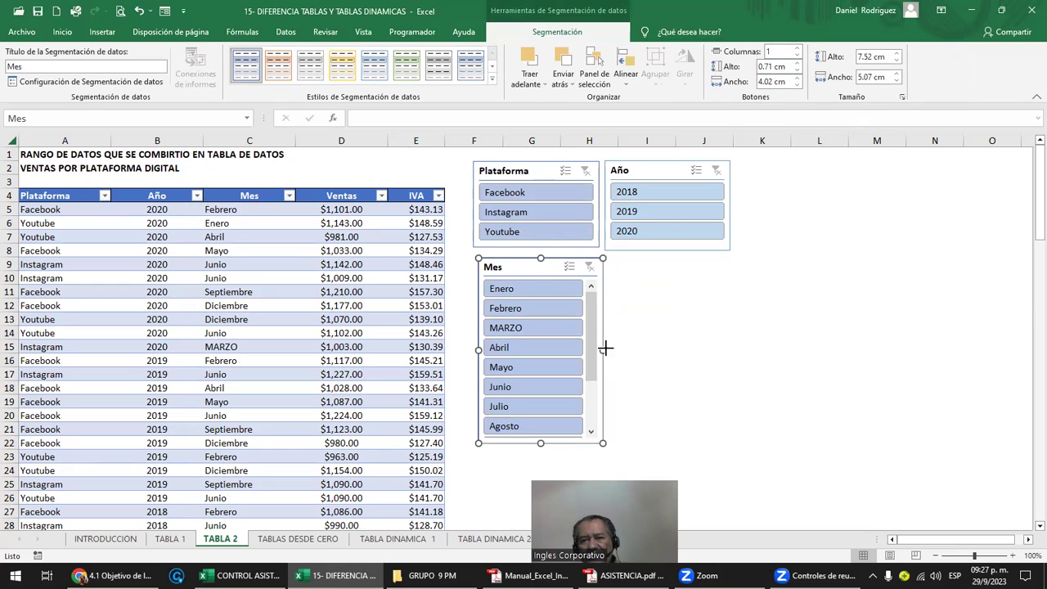
# - Arrange the Mes slicer's month buttons in three columns
pyautogui.moveTo(602, 350); pyautogui.dragTo(723, 350)
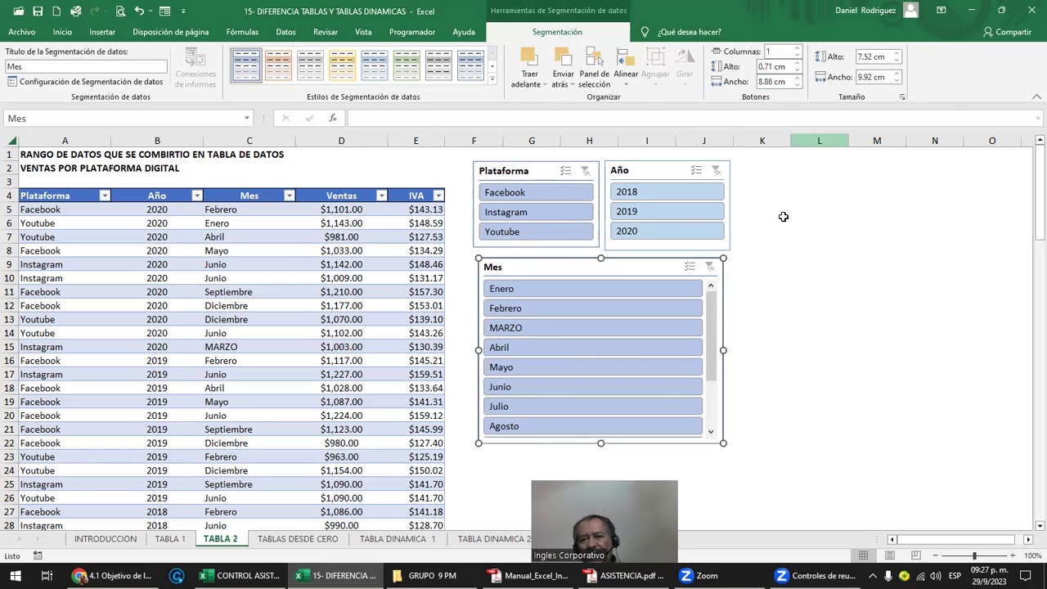
pyautogui.moveTo(722, 349); pyautogui.dragTo(612, 349)
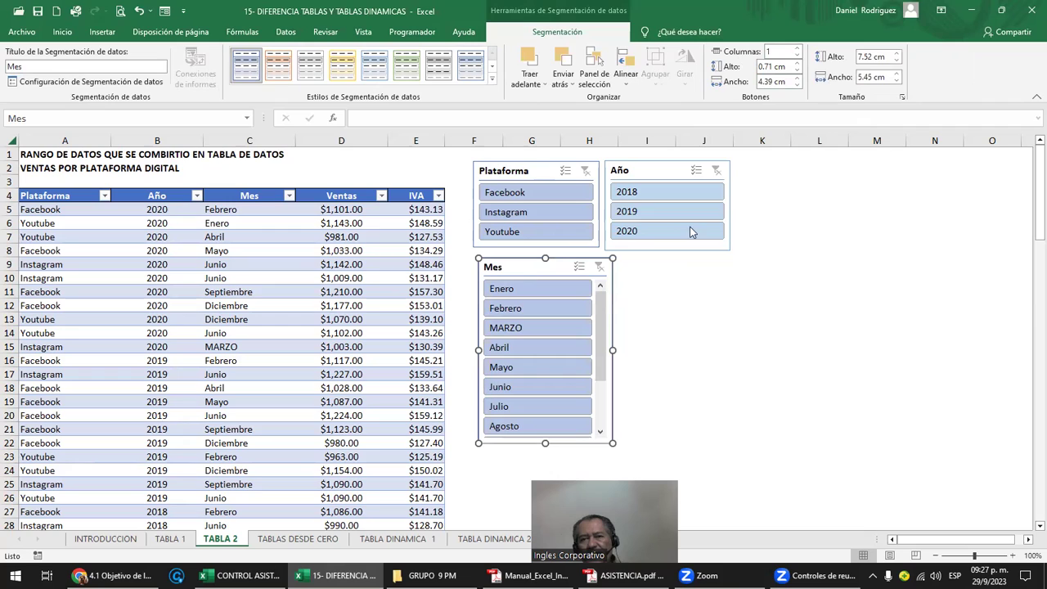
pyautogui.click(797, 49)
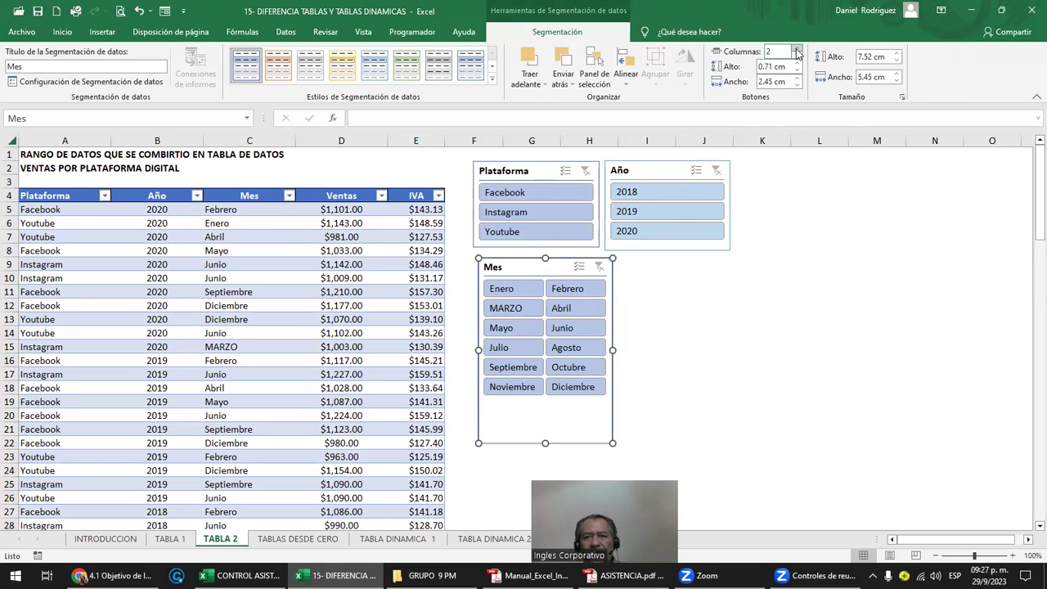
pyautogui.click(798, 51)
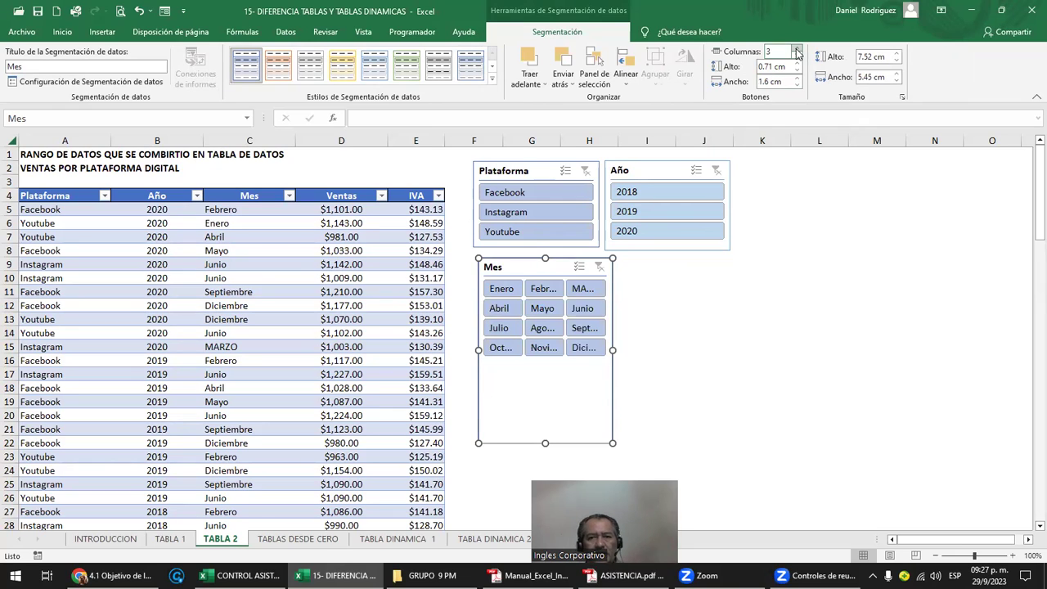
pyautogui.click(797, 50)
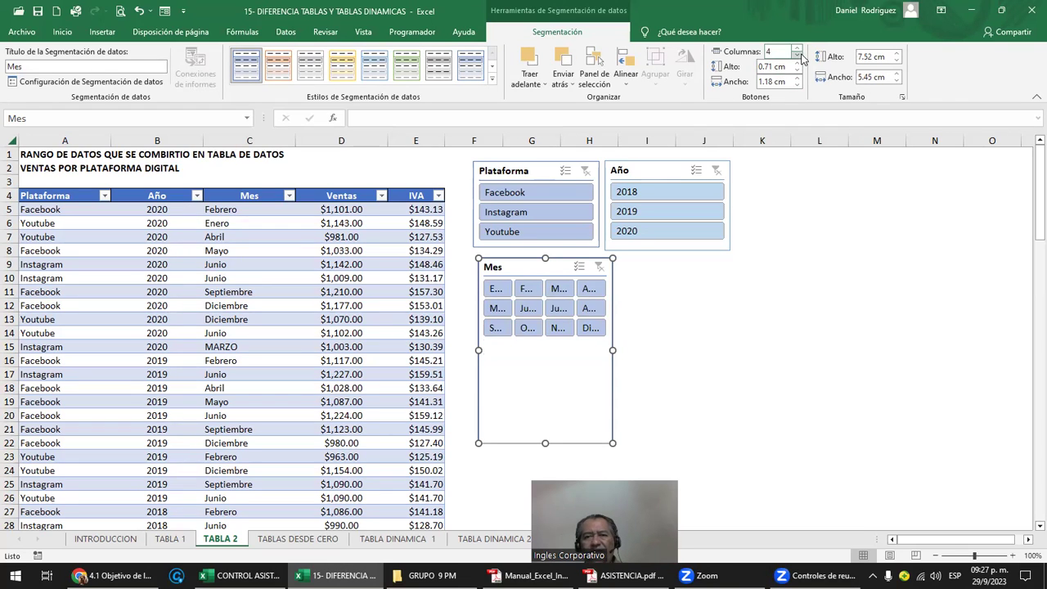
pyautogui.click(798, 56)
# - Resize the Mes slicer to 4.47 × 10.21 cm to show full month names, with 0.7 cm buttons
pyautogui.moveTo(613, 350); pyautogui.dragTo(732, 349)
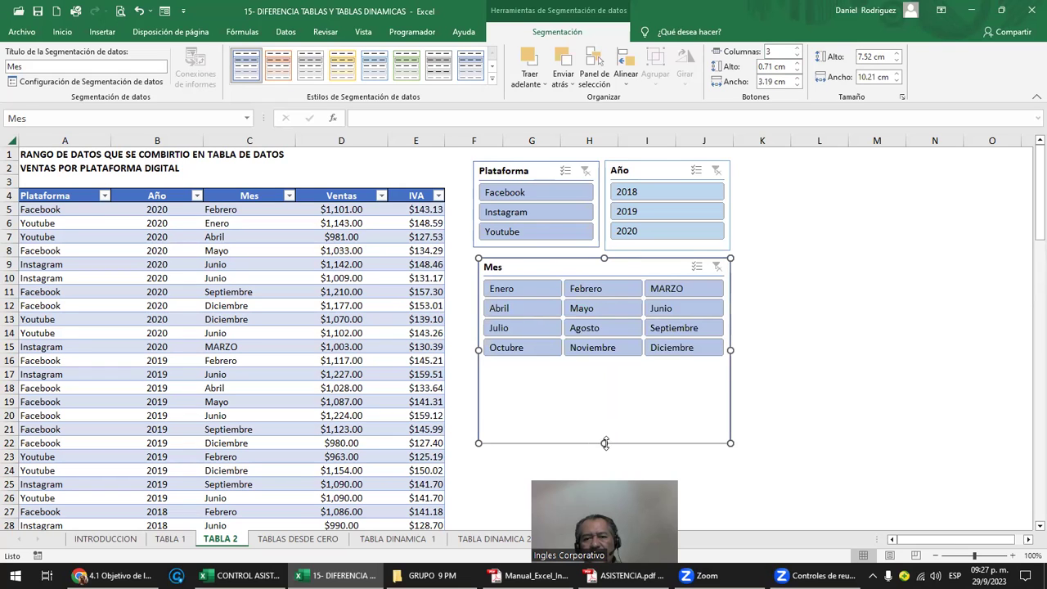
pyautogui.moveTo(604, 443); pyautogui.dragTo(626, 368)
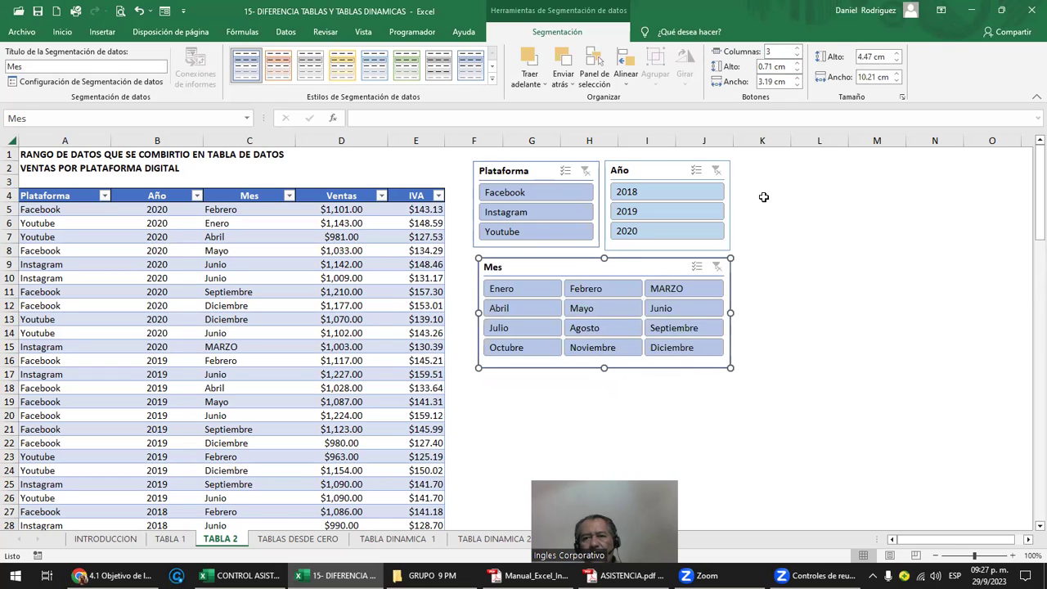
pyautogui.click(798, 71)
pyautogui.click(798, 71)
pyautogui.click(797, 72)
pyautogui.click(797, 71)
pyautogui.click(798, 63)
pyautogui.click(798, 63)
pyautogui.click(798, 63)
pyautogui.click(798, 63)
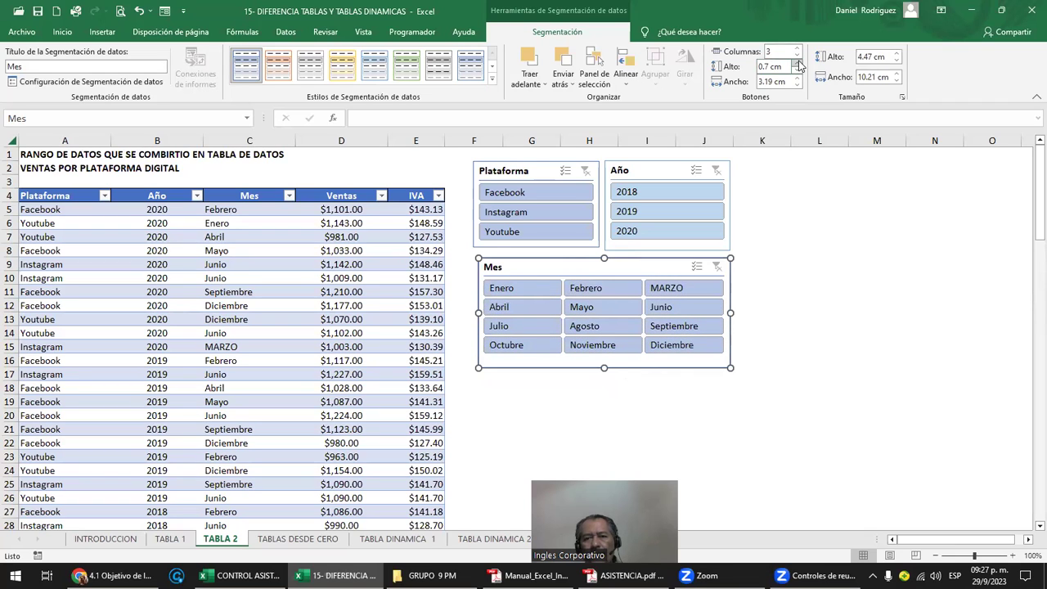
pyautogui.click(812, 305)
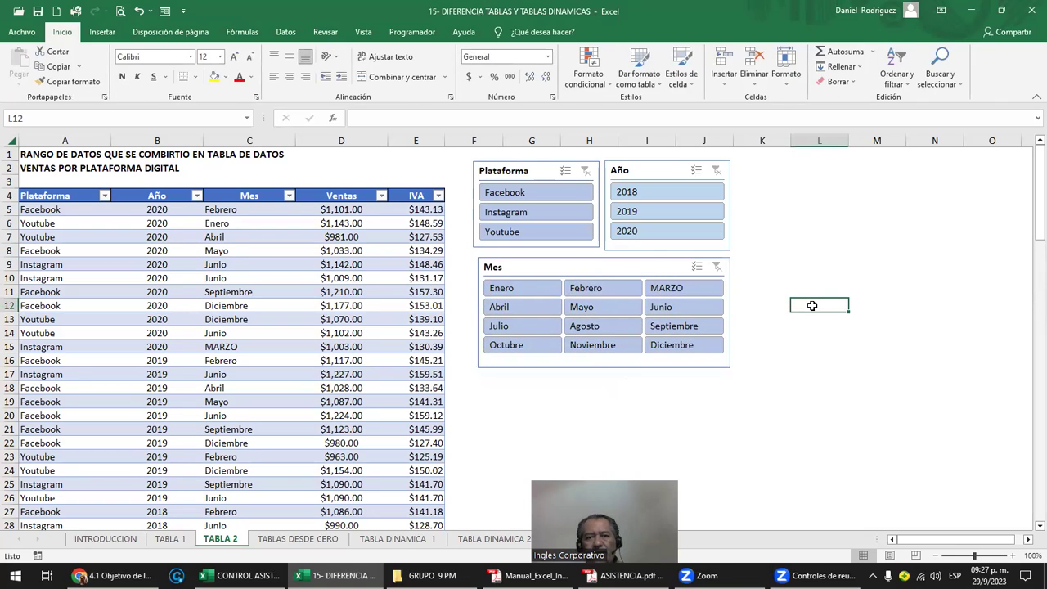
# - Try slicer filters for Facebook, Youtube, 2018, 2020, Abril and Julio
pyautogui.click(542, 194)
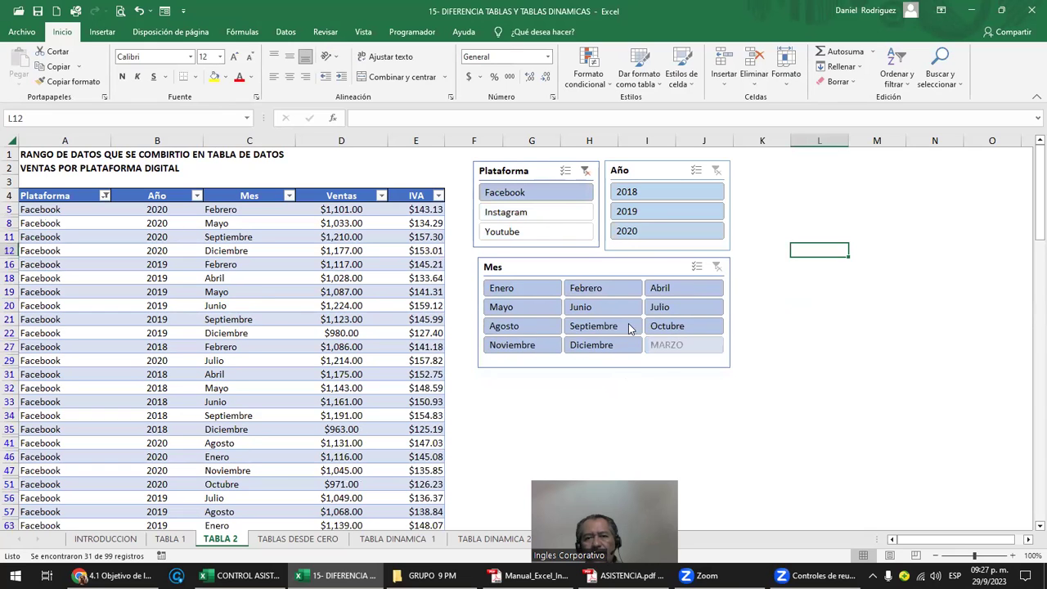
pyautogui.click(572, 233)
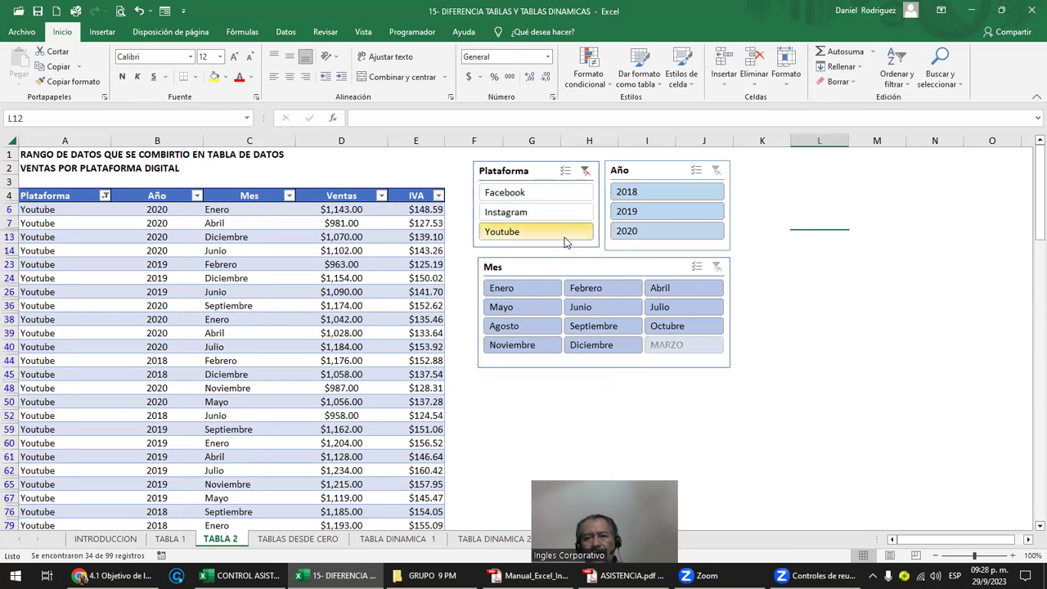
pyautogui.click(657, 195)
pyautogui.click(665, 229)
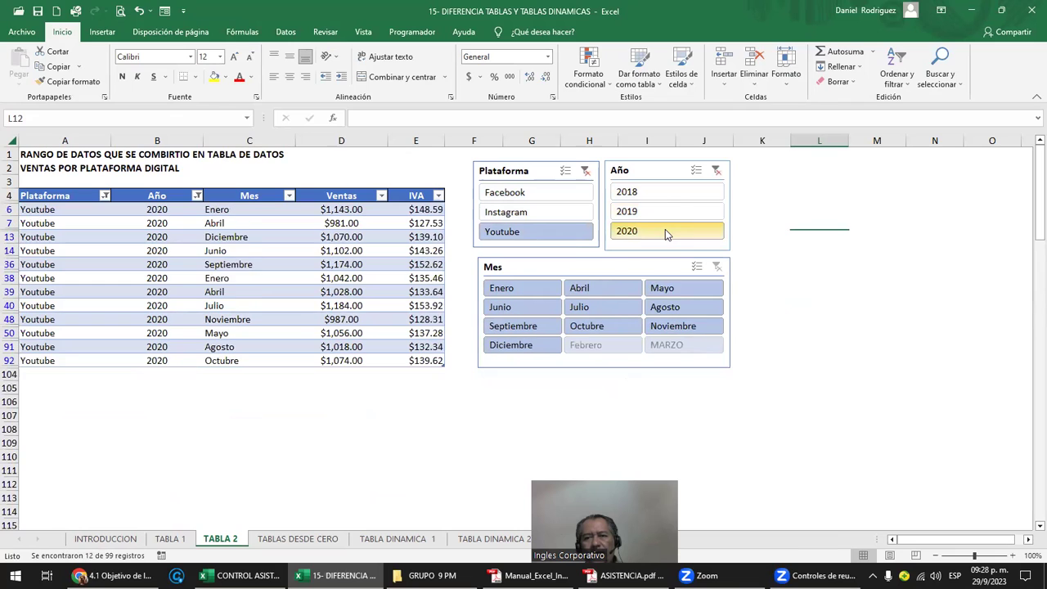
pyautogui.click(579, 288)
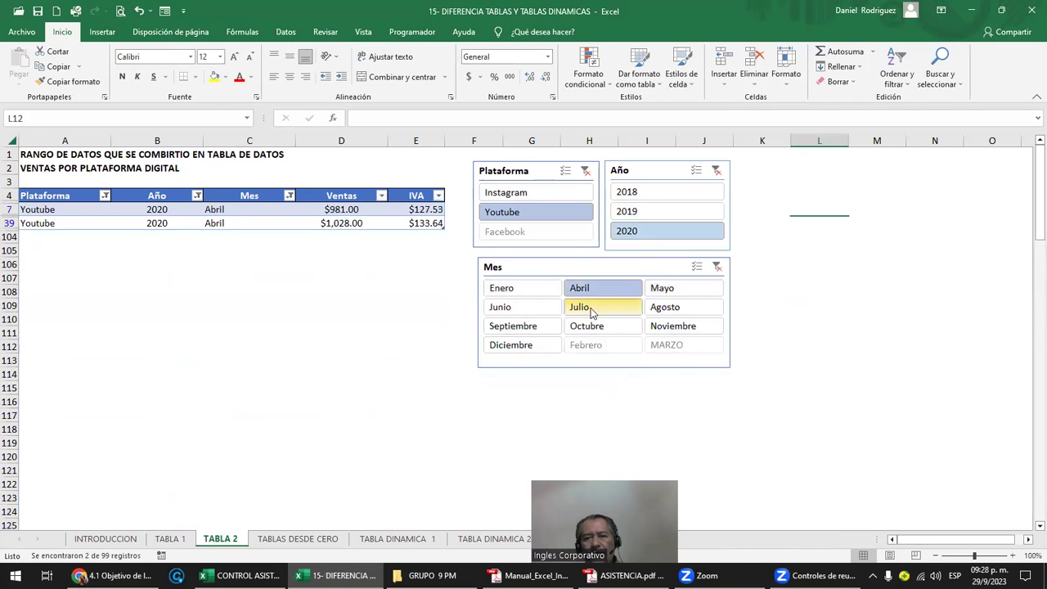
pyautogui.click(581, 308)
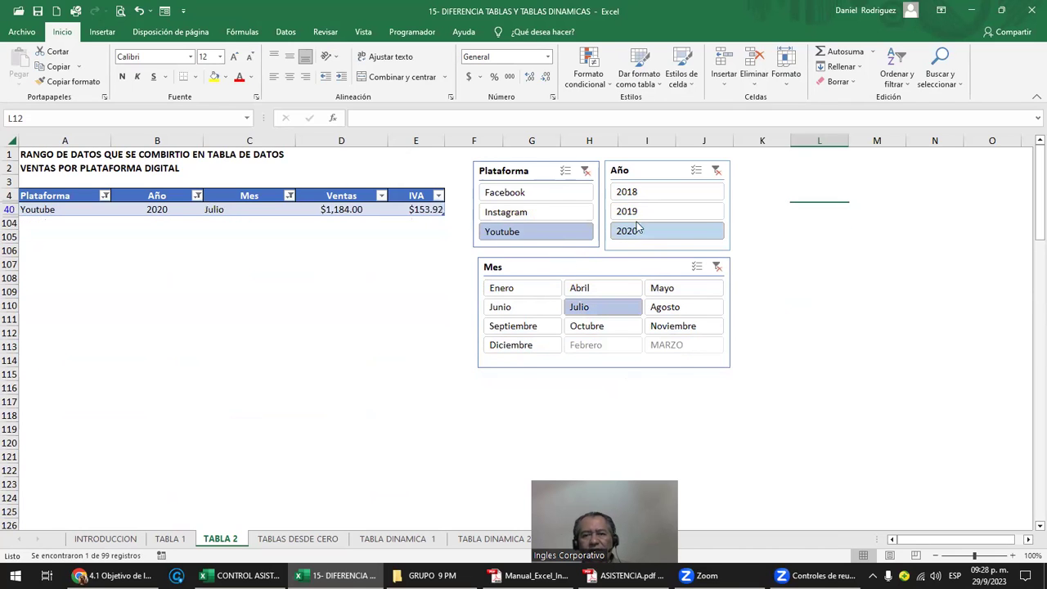
# - Clear the year, platform and month filters, then filter the table to Diciembre only
pyautogui.click(715, 170)
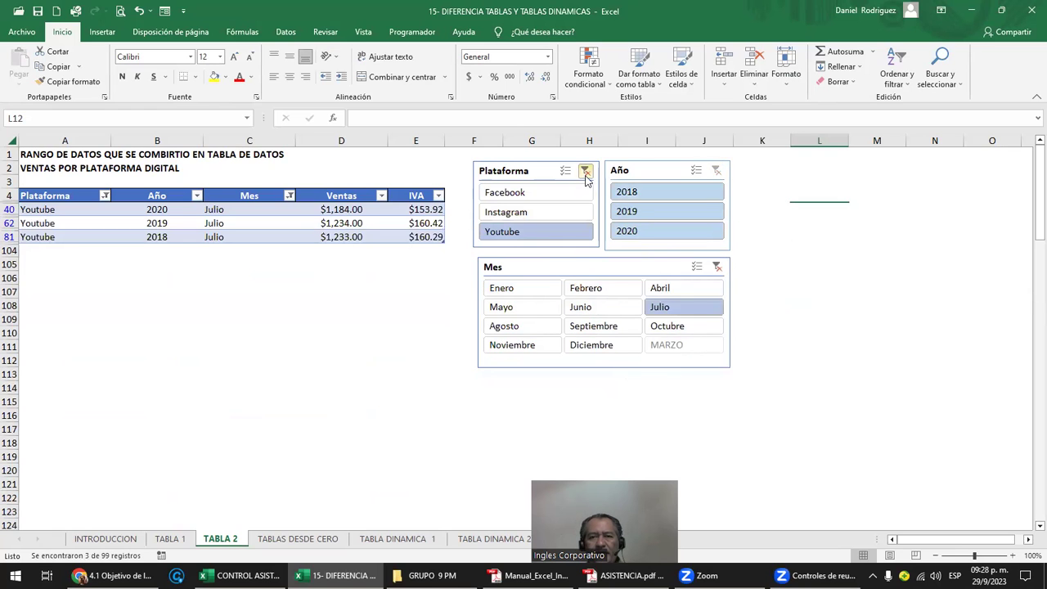
pyautogui.click(585, 170)
pyautogui.click(717, 268)
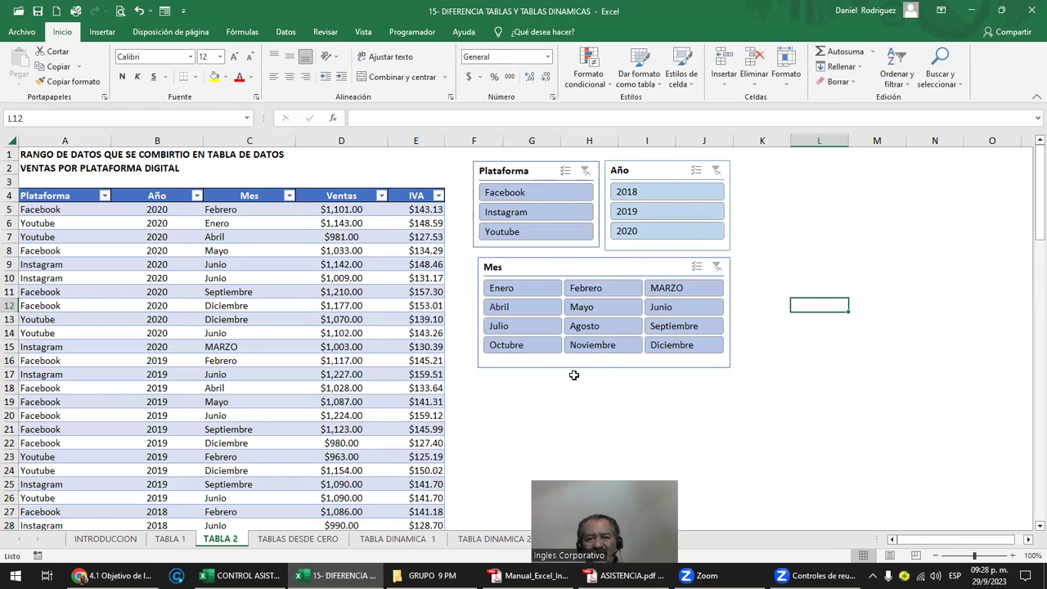
pyautogui.click(507, 294)
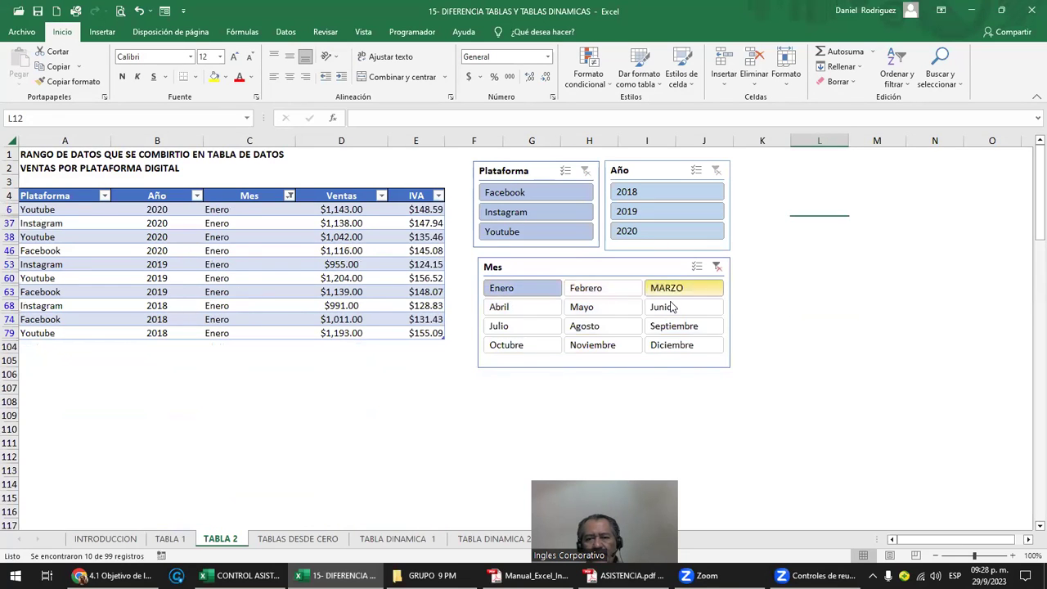
pyautogui.click(694, 346)
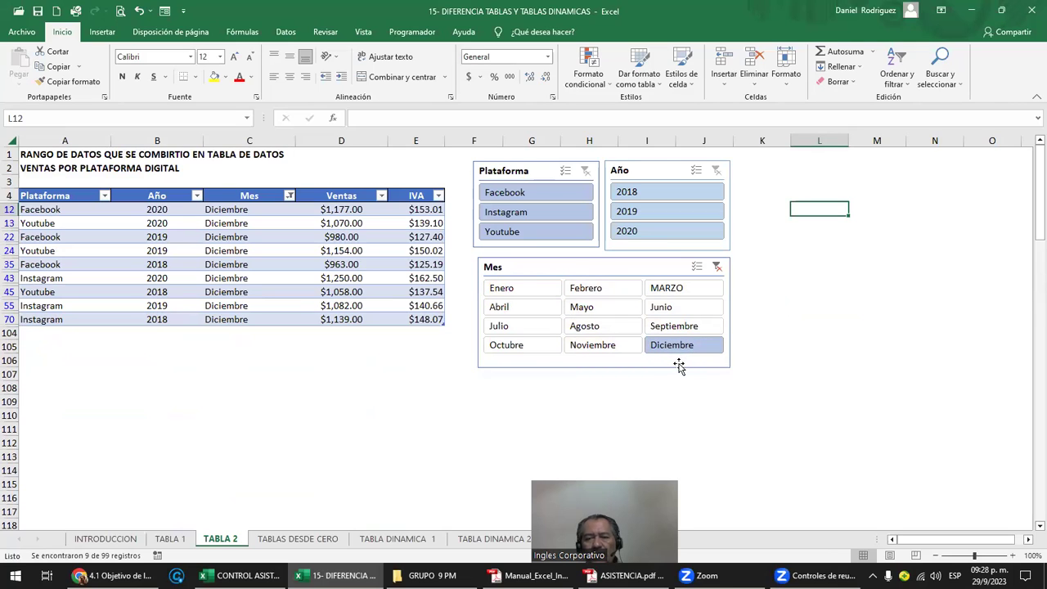
pyautogui.click(697, 269)
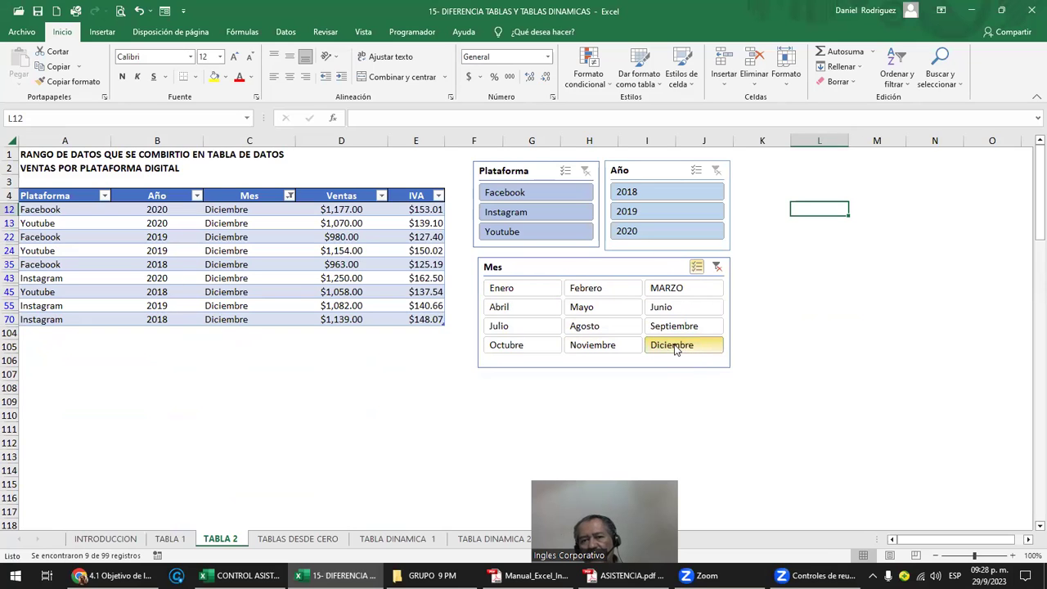
pyautogui.click(521, 289)
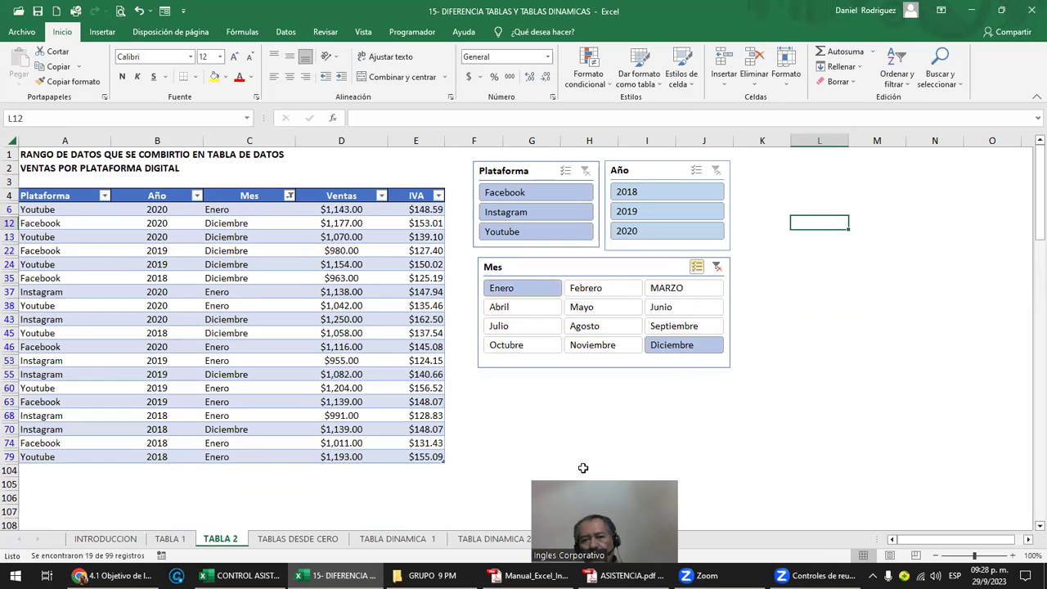
pyautogui.click(528, 353)
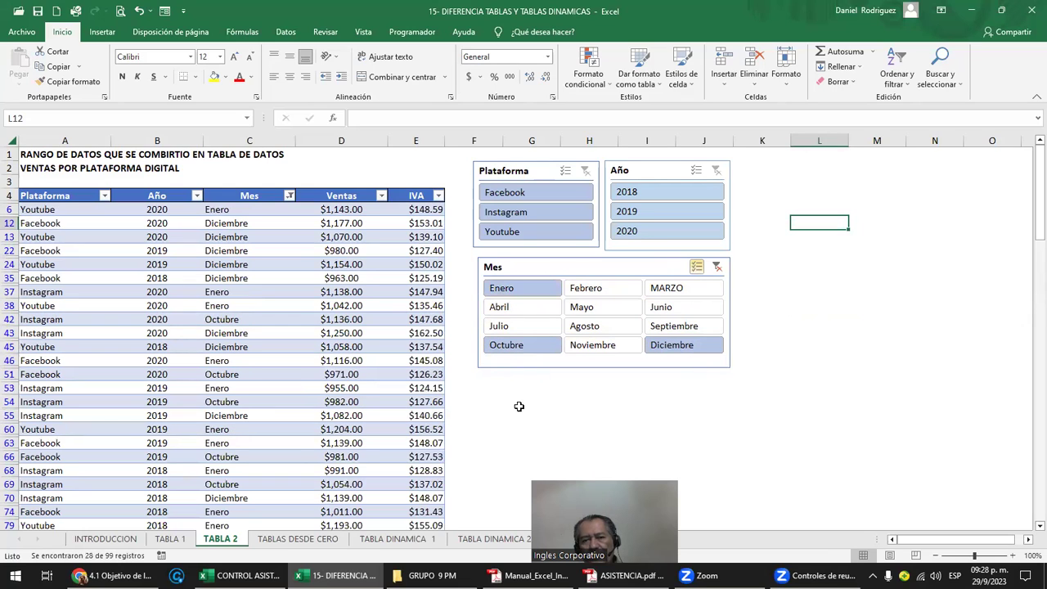
pyautogui.click(687, 291)
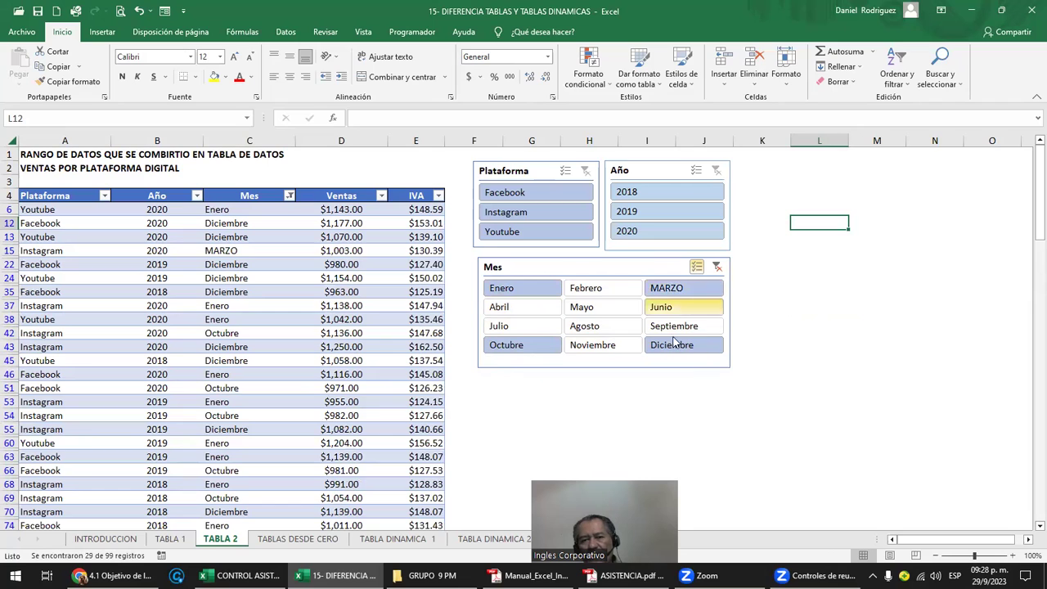
pyautogui.click(592, 309)
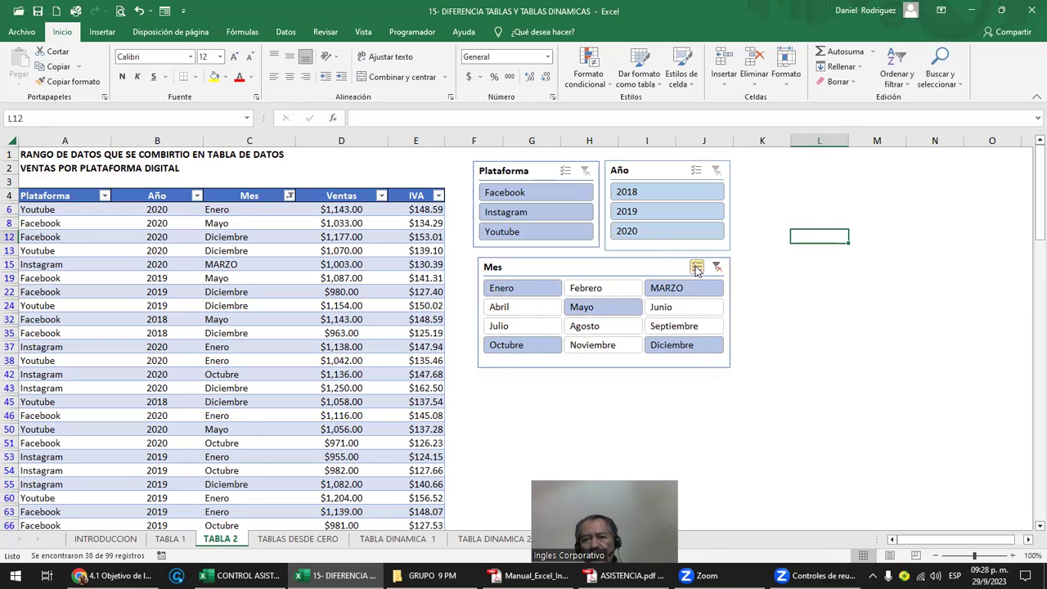
pyautogui.click(697, 309)
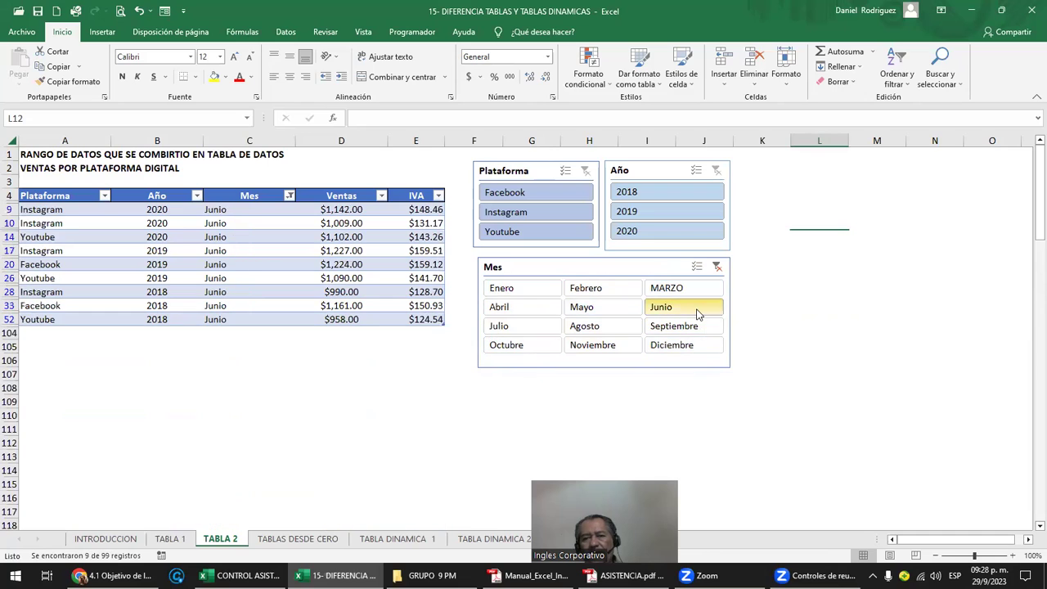
pyautogui.click(503, 311)
pyautogui.click(586, 291)
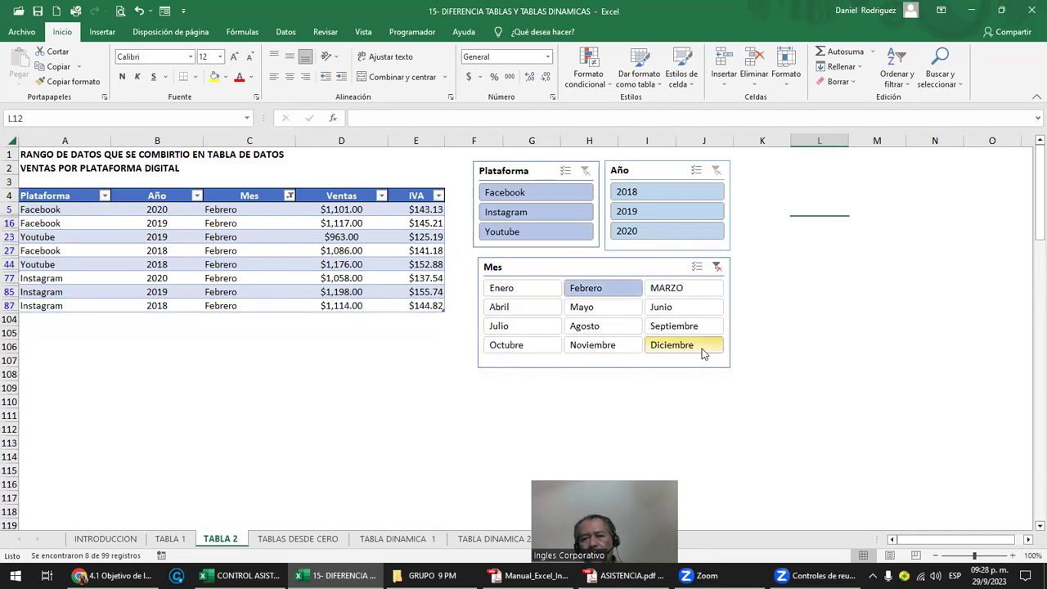
pyautogui.click(702, 347)
pyautogui.click(850, 329)
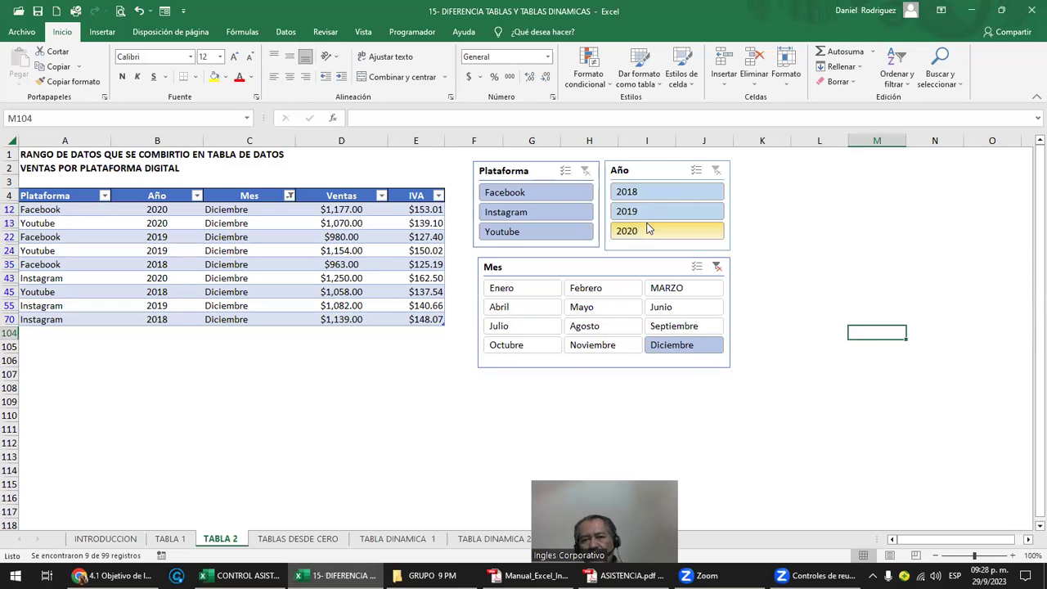
# - Enable multi-select in the Año slicer and try year combinations, ending on 2019 only
pyautogui.click(696, 171)
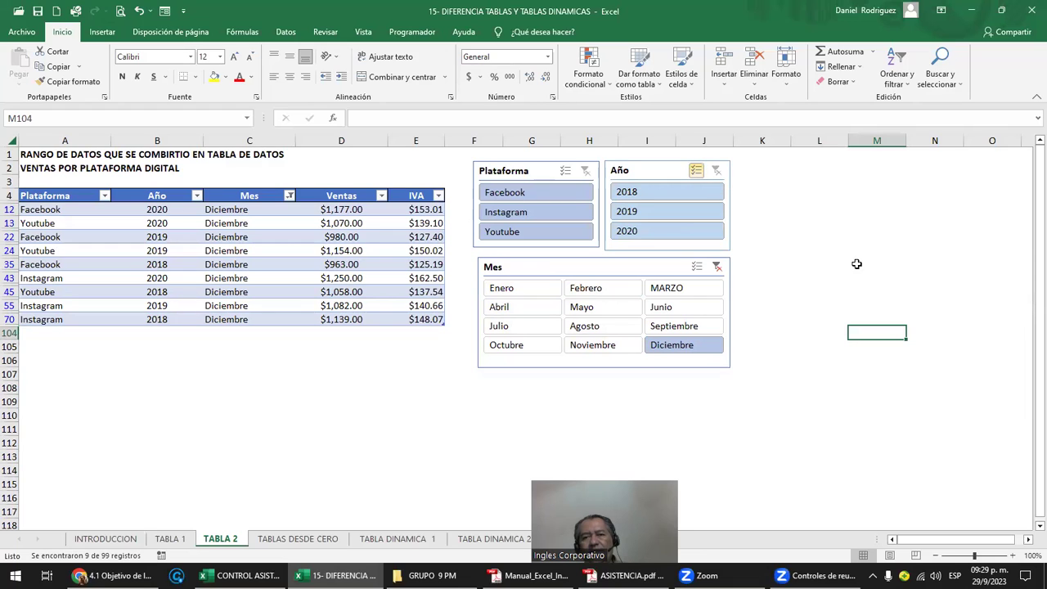
pyautogui.click(654, 192)
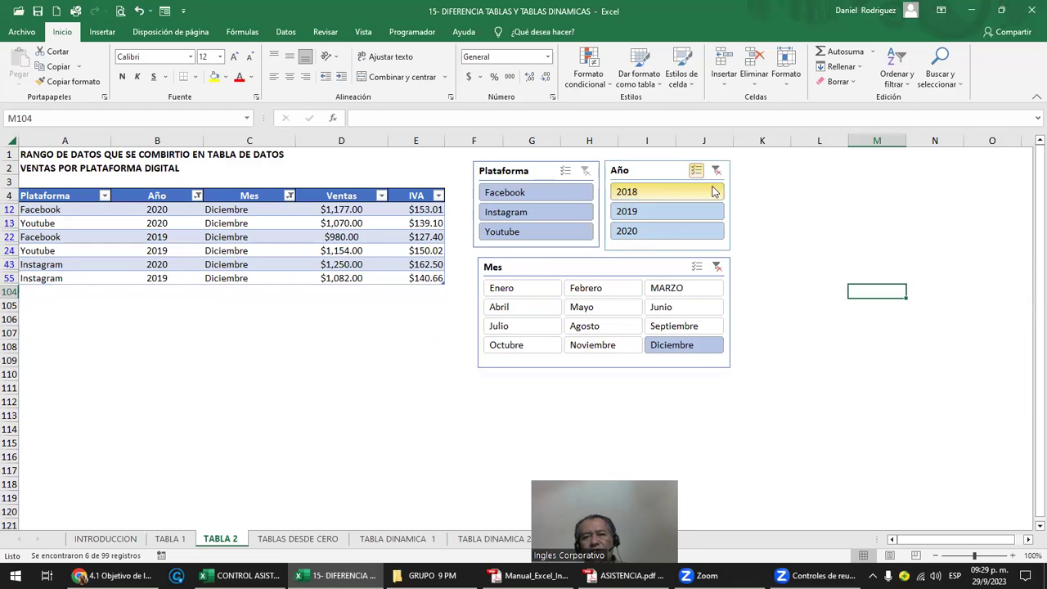
pyautogui.click(687, 232)
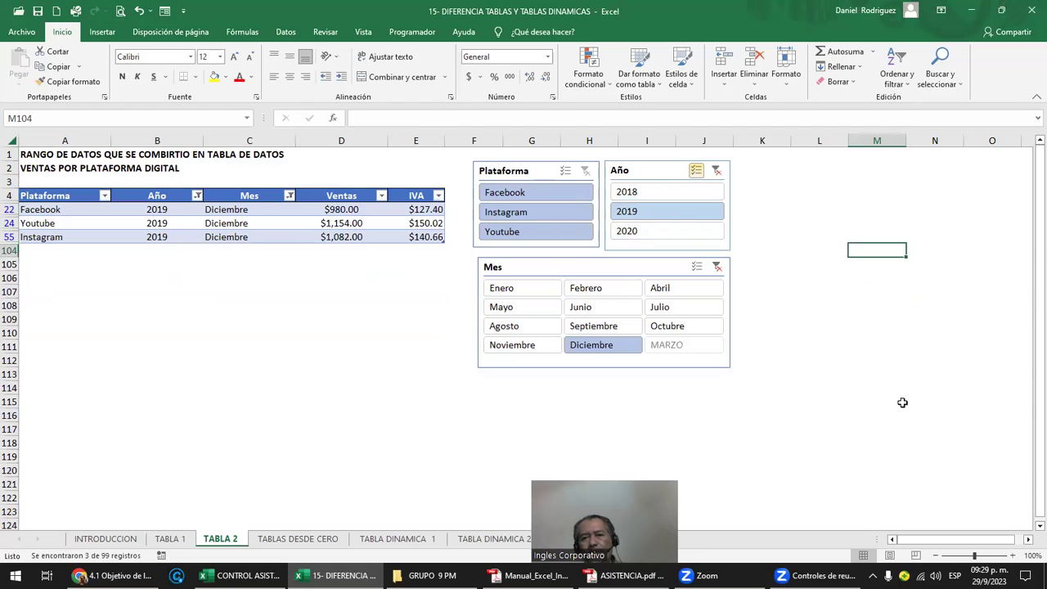
pyautogui.click(674, 212)
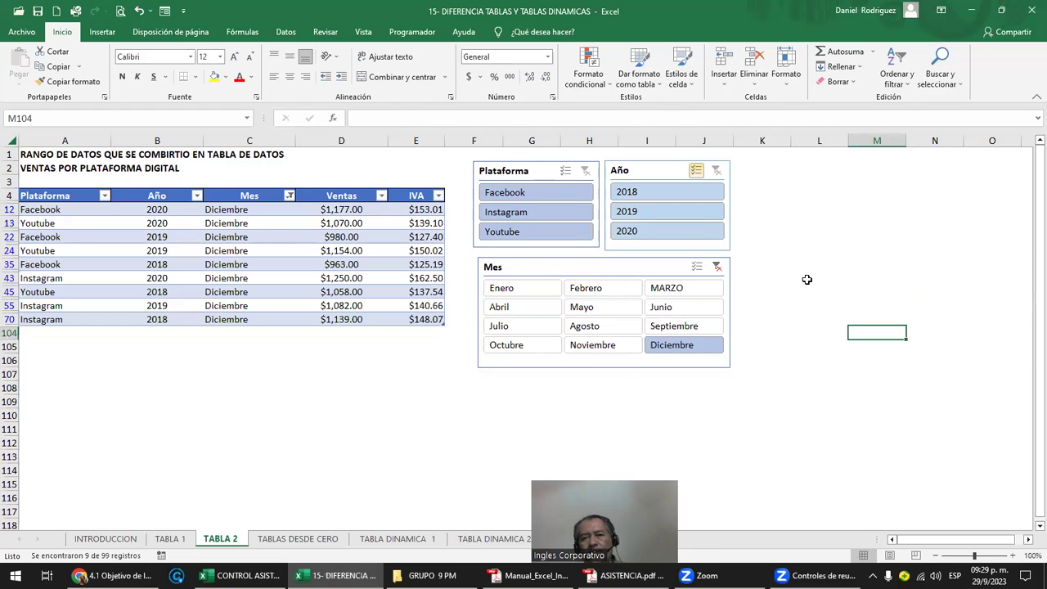
pyautogui.click(690, 213)
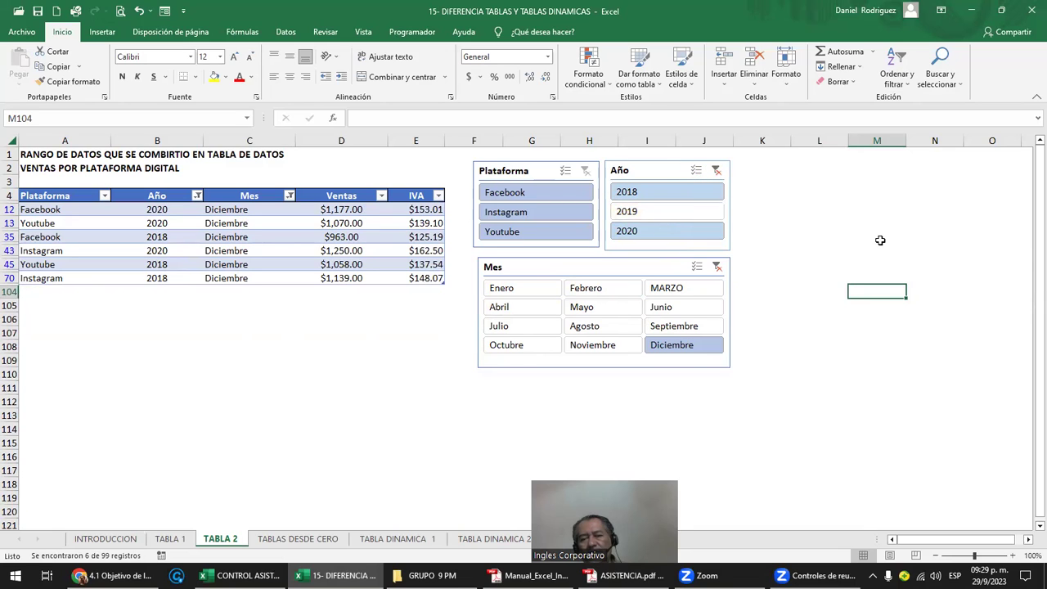
pyautogui.click(641, 213)
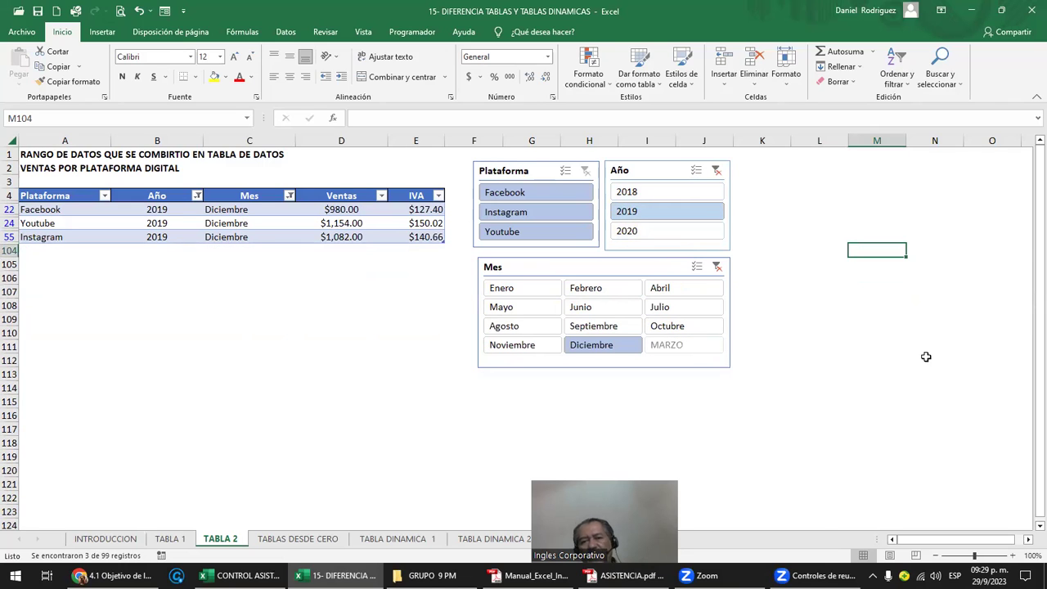
# - Clear the year and month filters, filter to Instagram briefly, then clear the platform filter
pyautogui.click(716, 172)
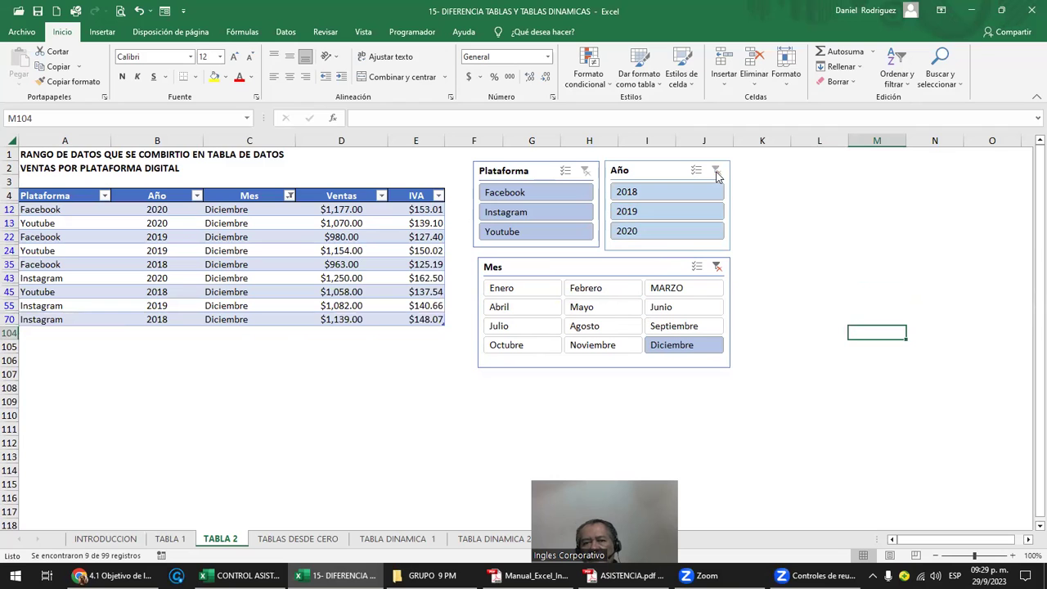
pyautogui.click(716, 268)
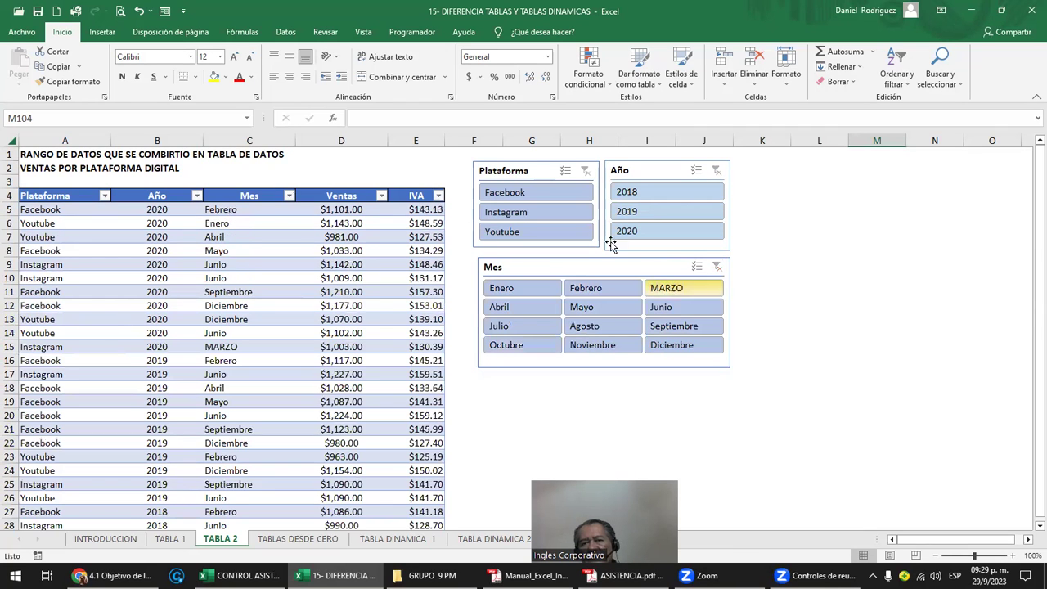
pyautogui.click(551, 213)
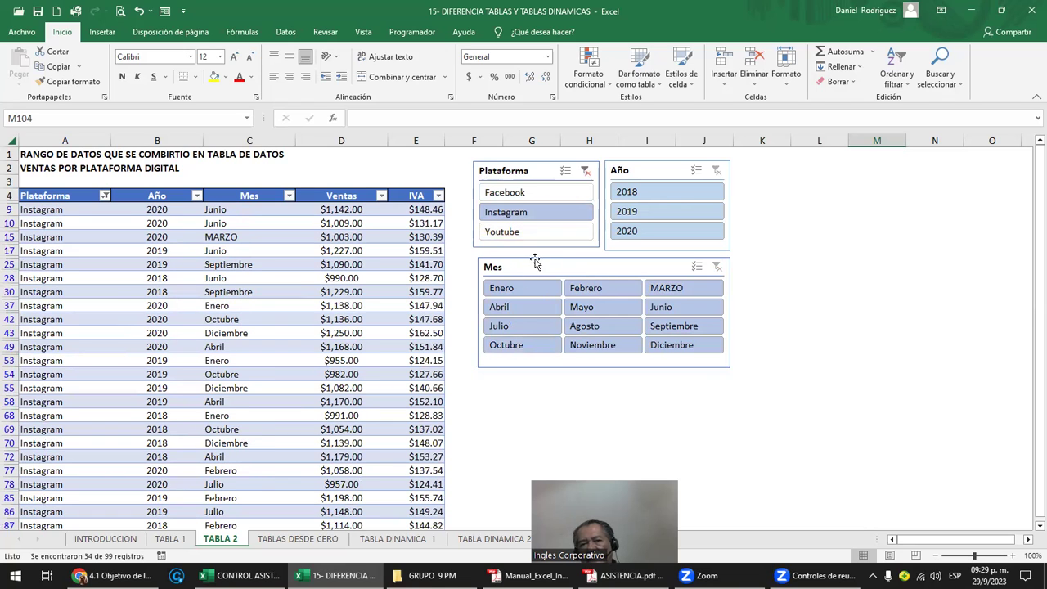
pyautogui.click(584, 170)
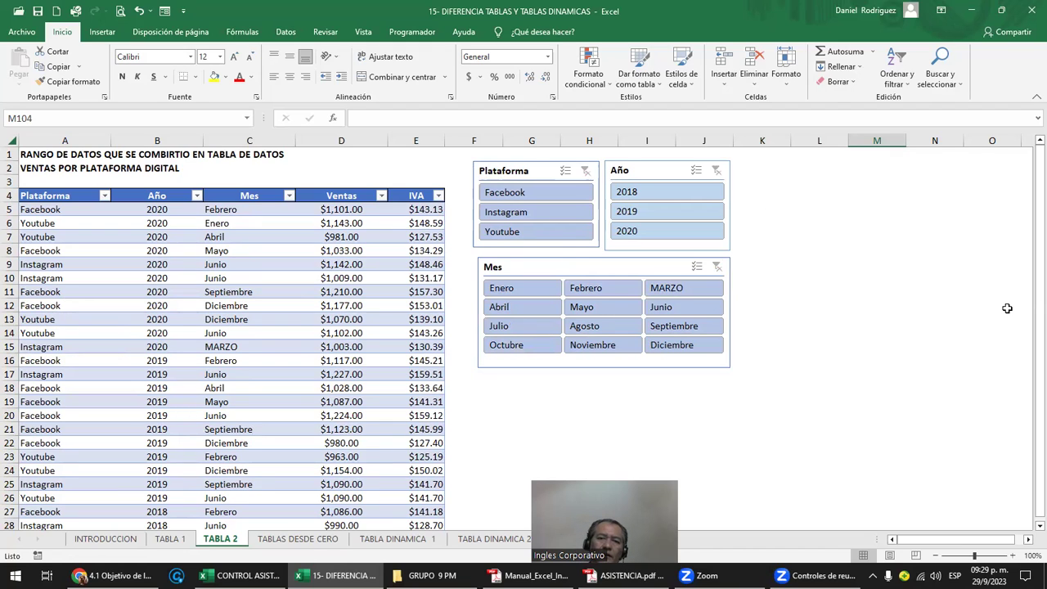
# - Delete and restore the Mes slicer, then show the table design options for Tabla2
pyautogui.click(646, 268)
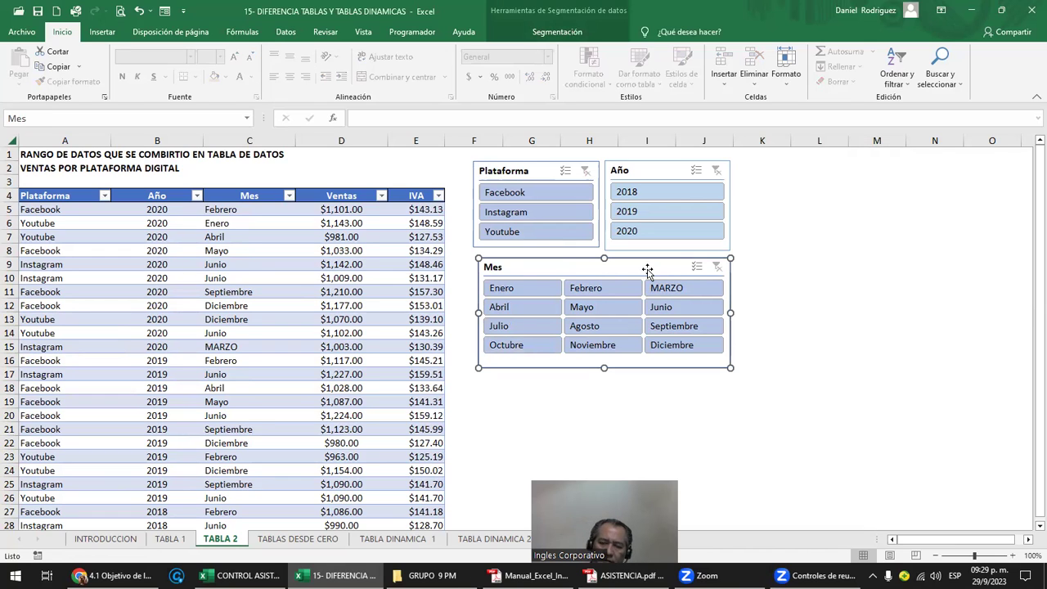
pyautogui.press('Delete')
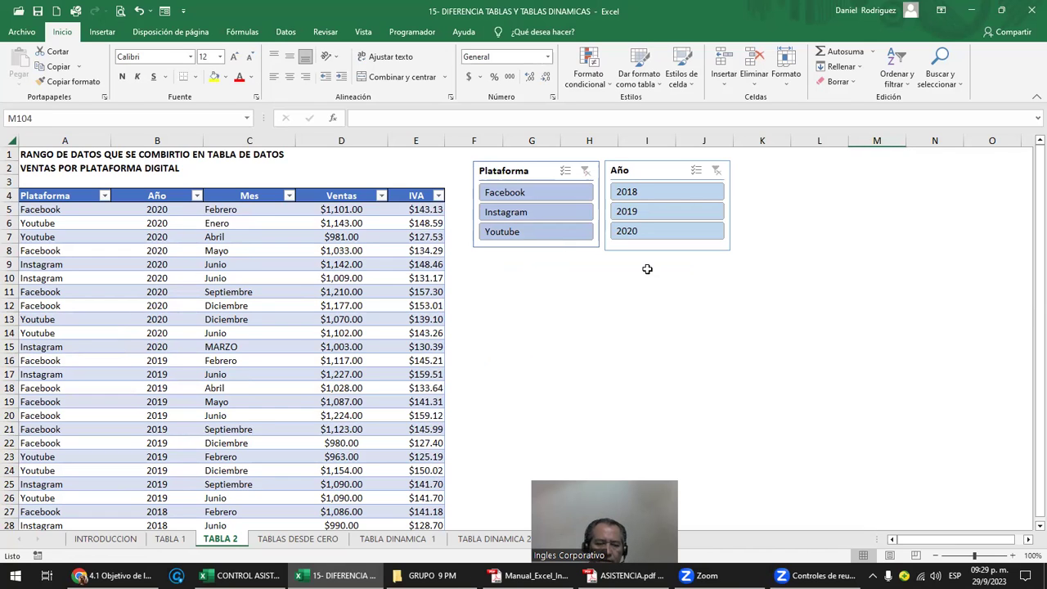
pyautogui.hotkey('ctrl', 'z')
pyautogui.click(681, 339)
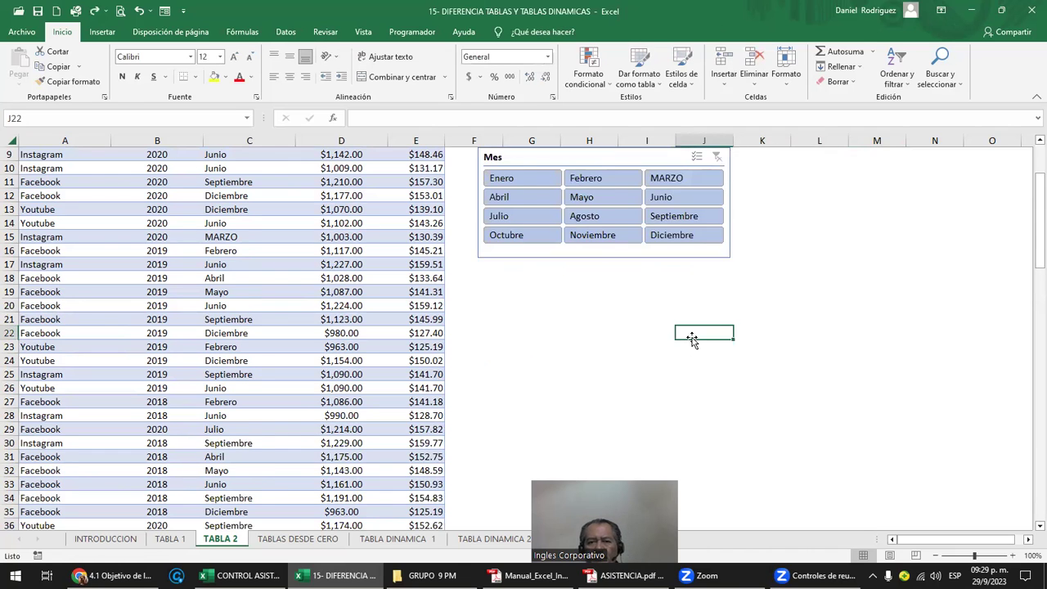
pyautogui.scroll(3, 654, 327)
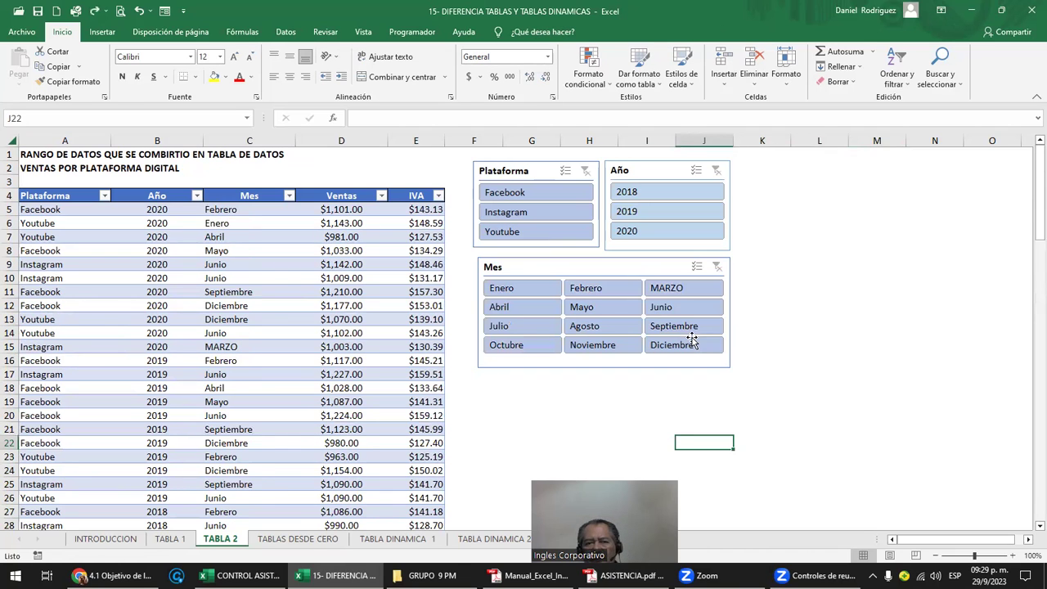
pyautogui.click(327, 196)
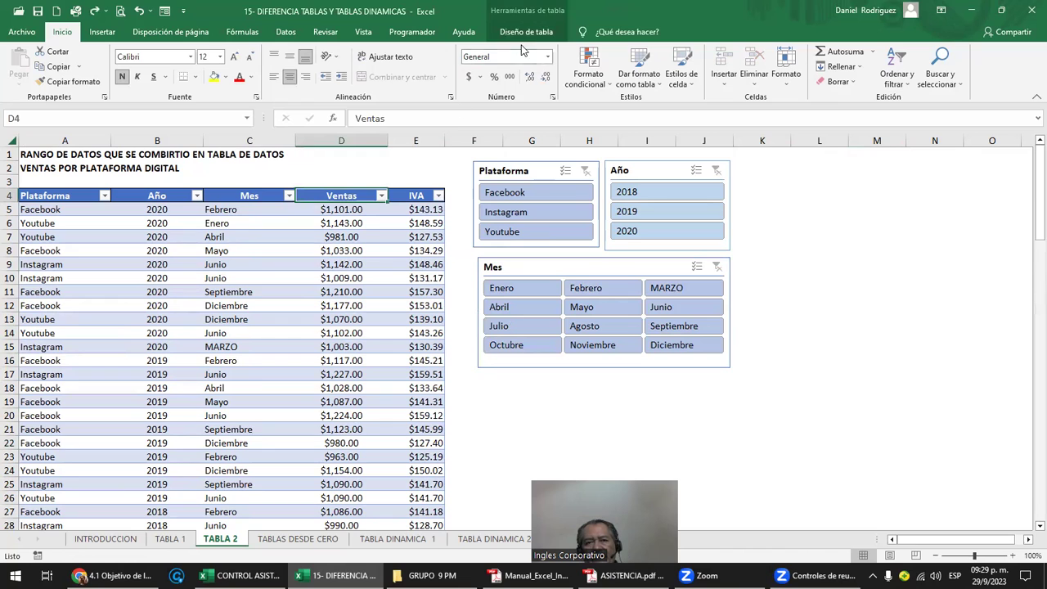
pyautogui.click(527, 31)
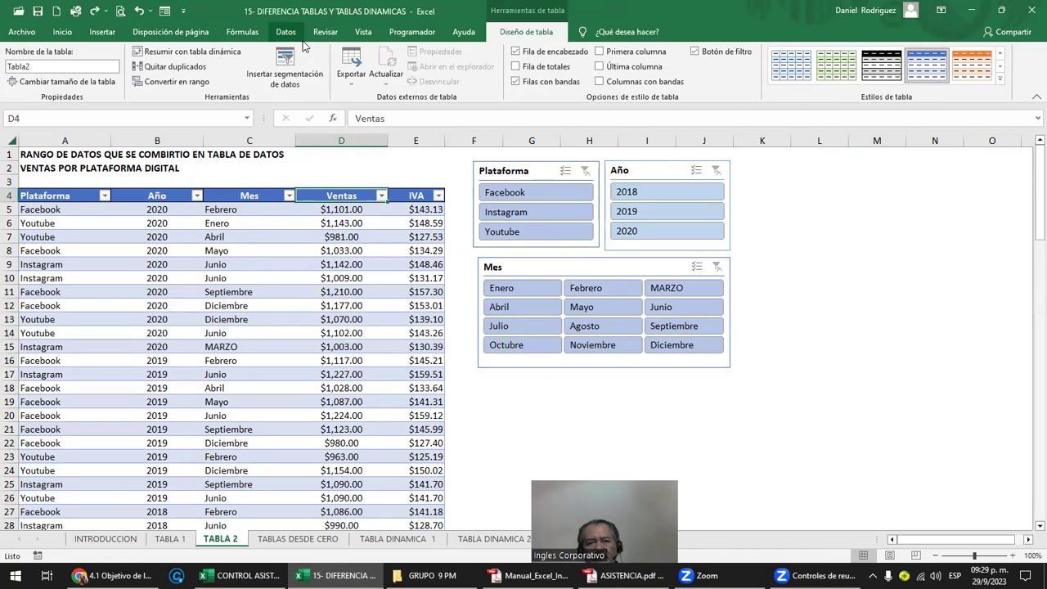
# - Insert a second Año slicer for the table and move it near column L
pyautogui.click(286, 64)
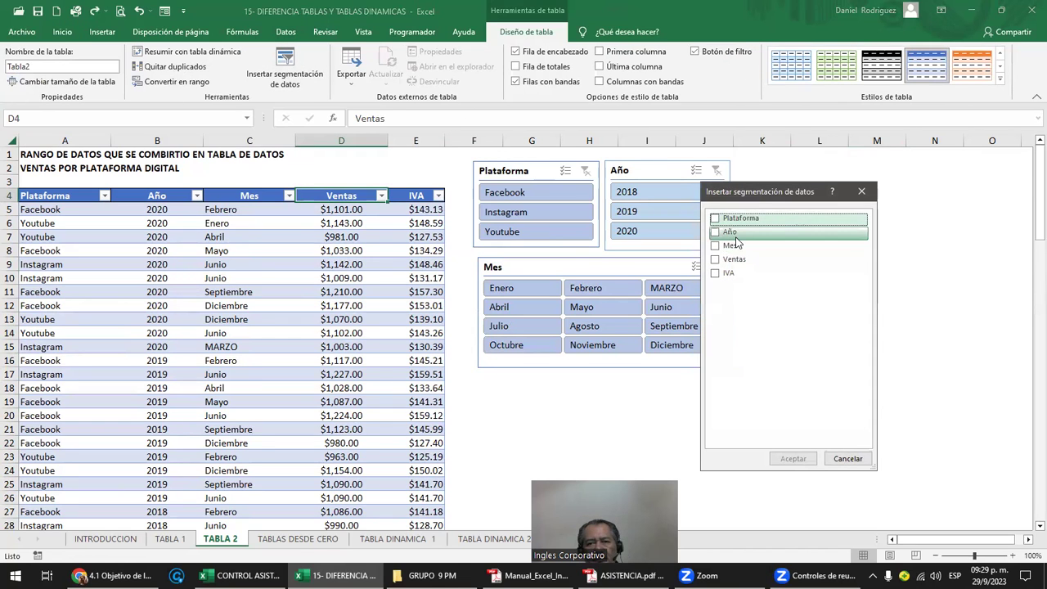
pyautogui.click(715, 232)
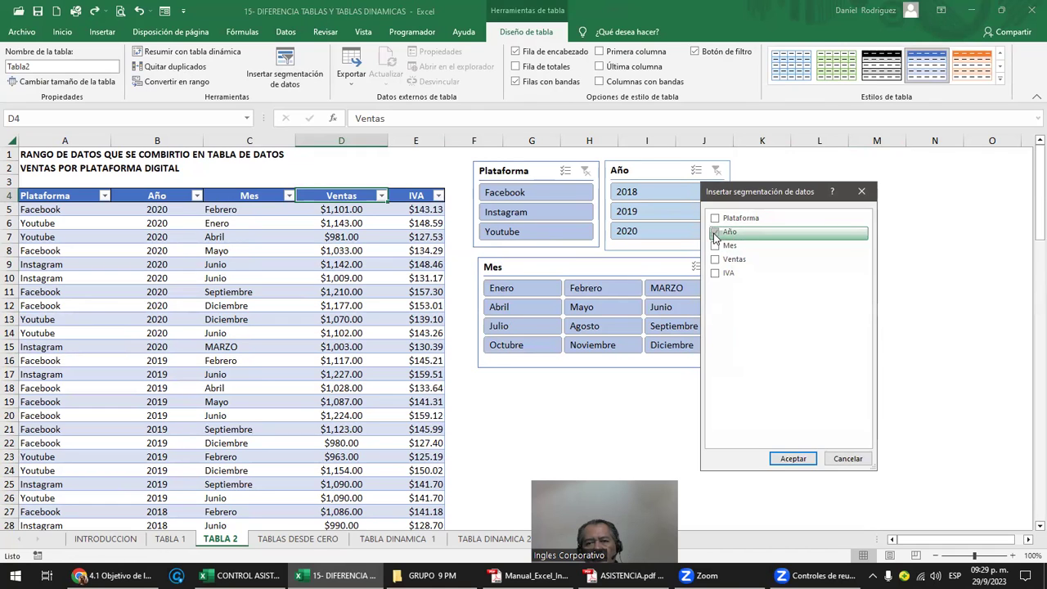
pyautogui.click(793, 458)
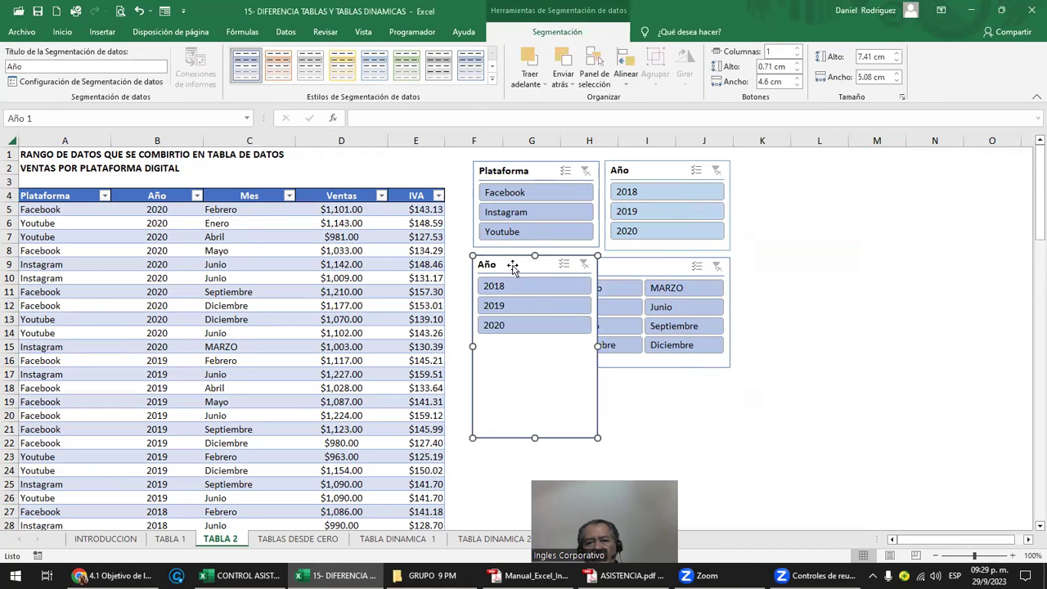
pyautogui.moveTo(512, 265); pyautogui.dragTo(839, 182)
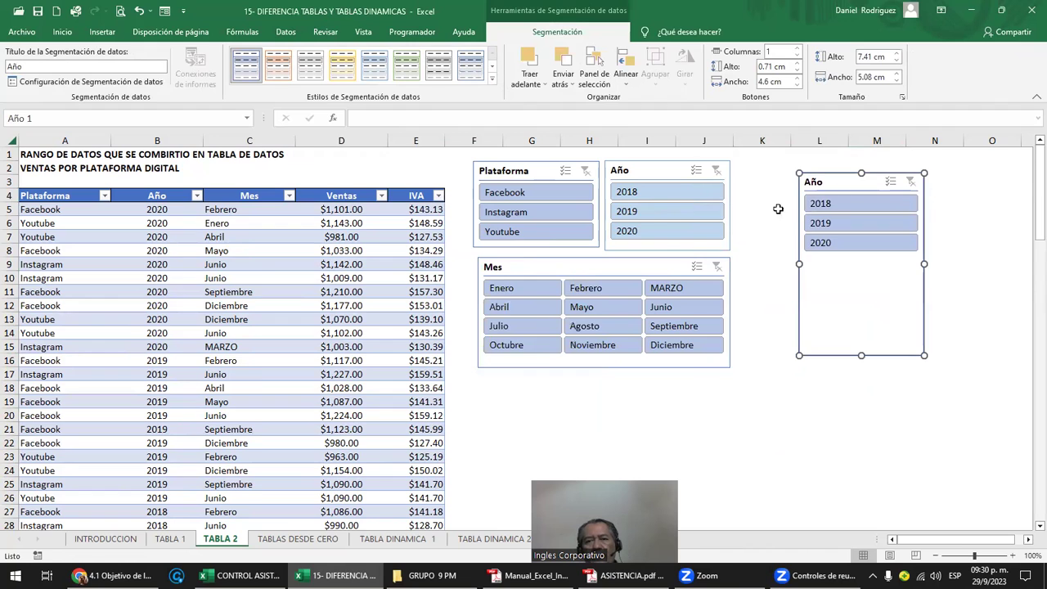
# - Filter the table to 2018 in the Año slicer and delete the duplicate Año slicer
pyautogui.click(678, 196)
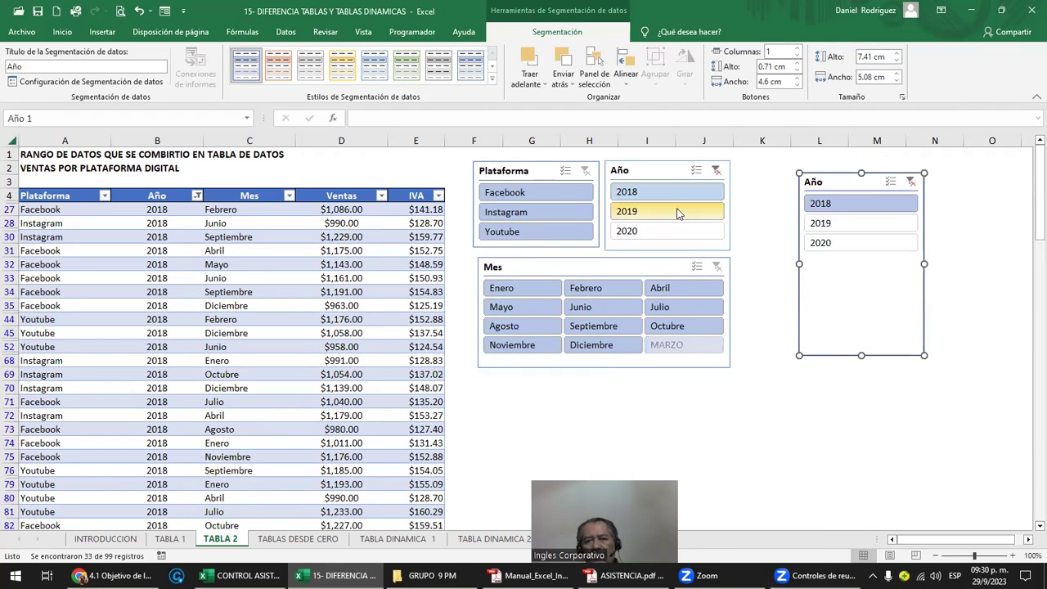
pyautogui.click(678, 212)
pyautogui.click(680, 232)
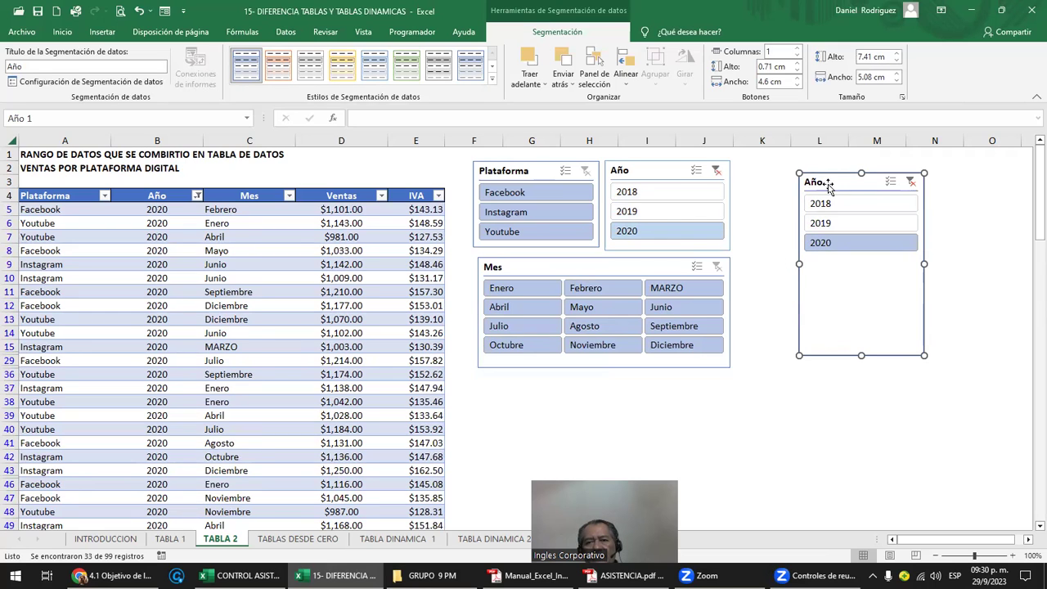
pyautogui.click(658, 193)
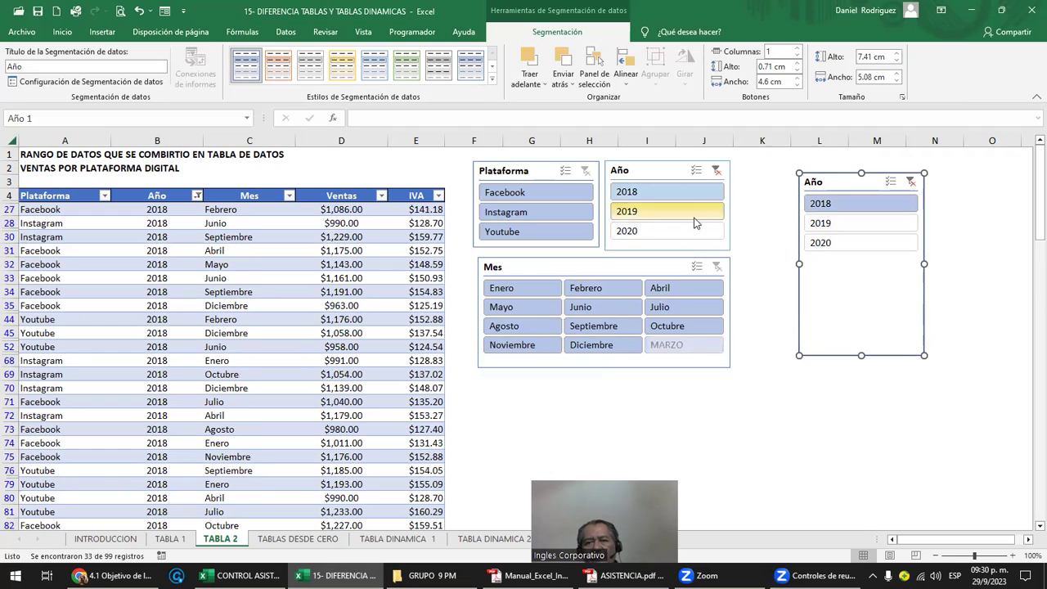
pyautogui.click(995, 245)
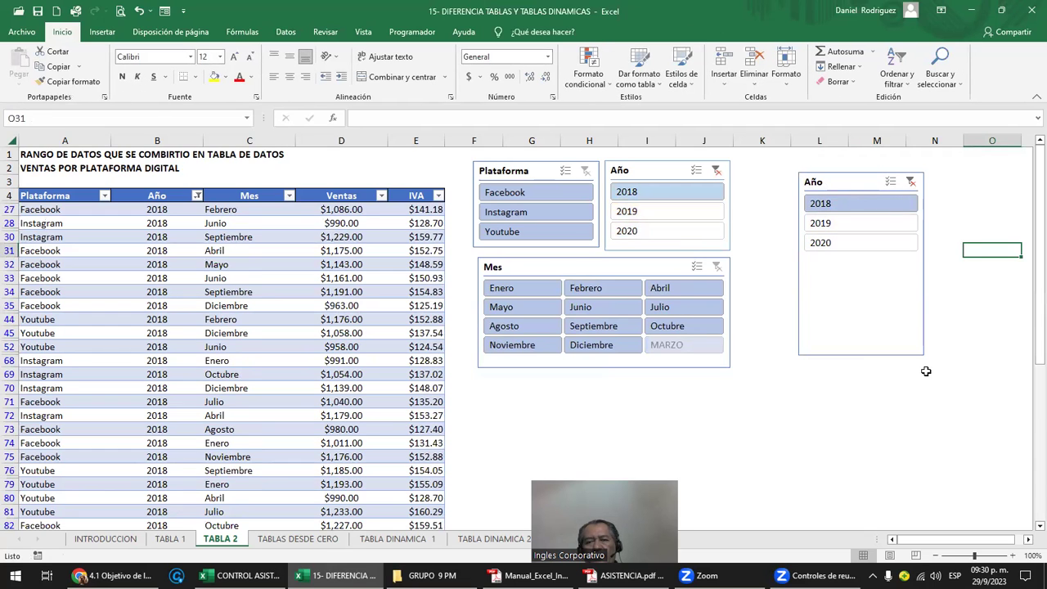
pyautogui.click(820, 183)
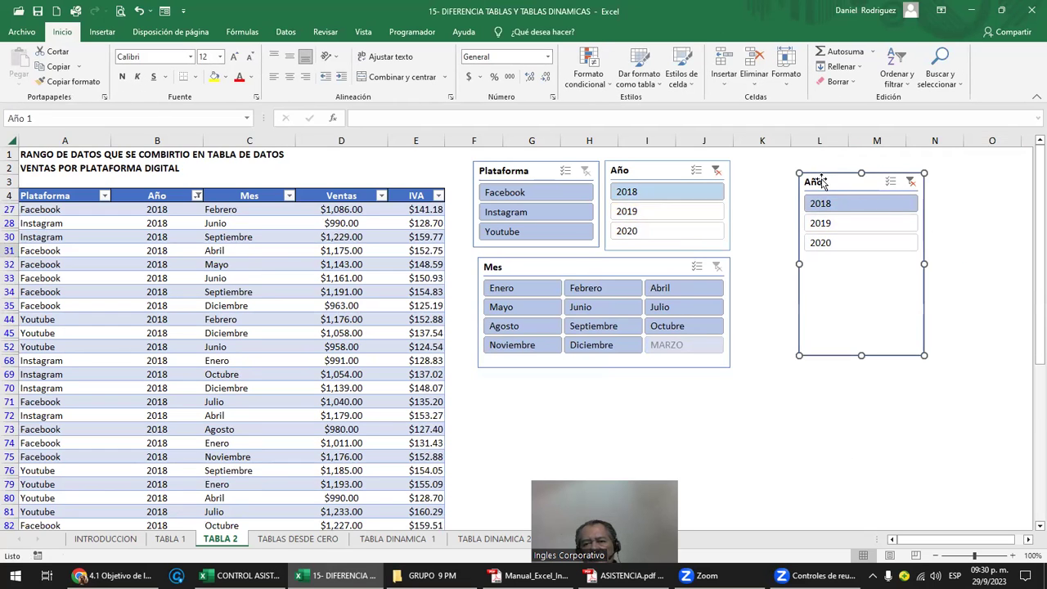
pyautogui.press('Delete')
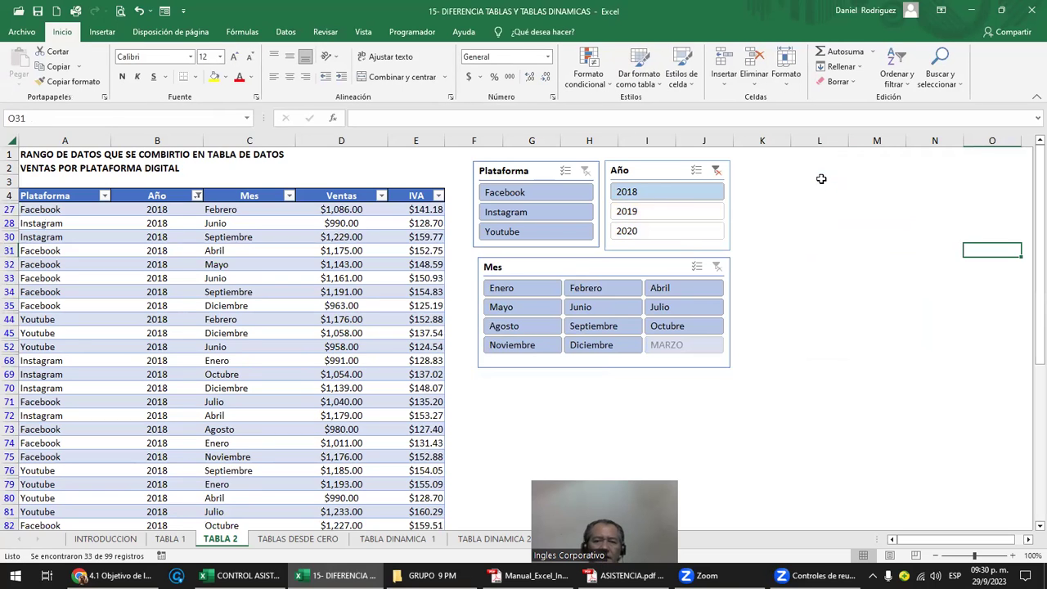
pyautogui.click(492, 428)
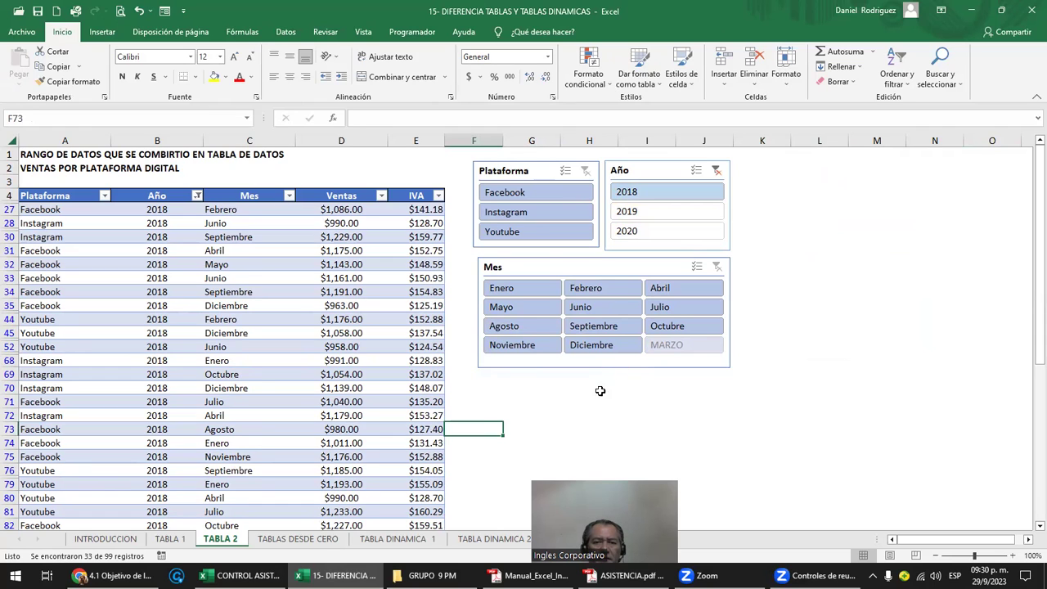
pyautogui.click(409, 196)
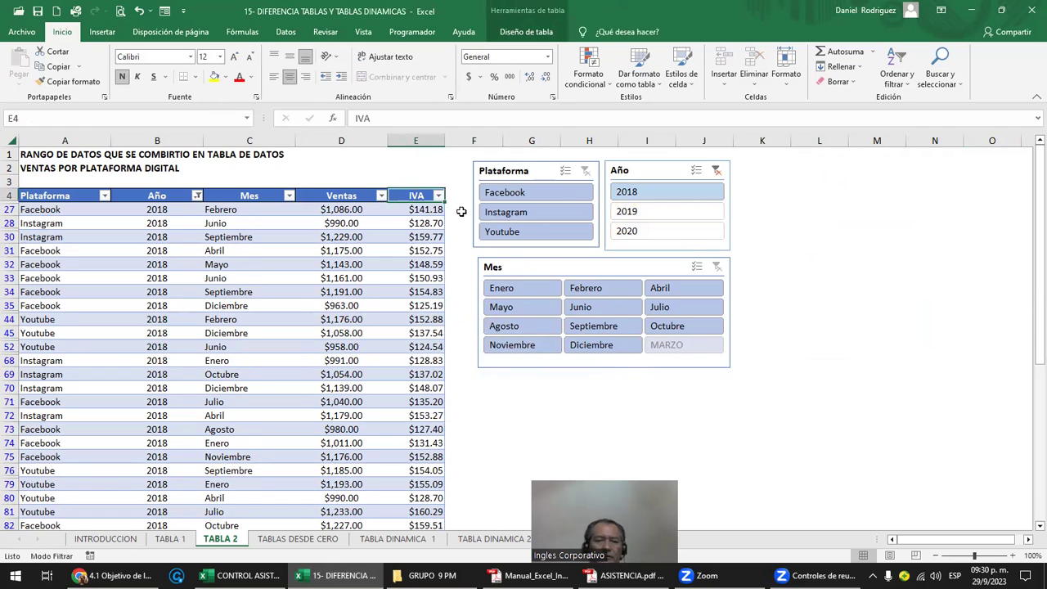
pyautogui.press('Left')
pyautogui.press('Left')
pyautogui.press('Left')
pyautogui.press('Left')
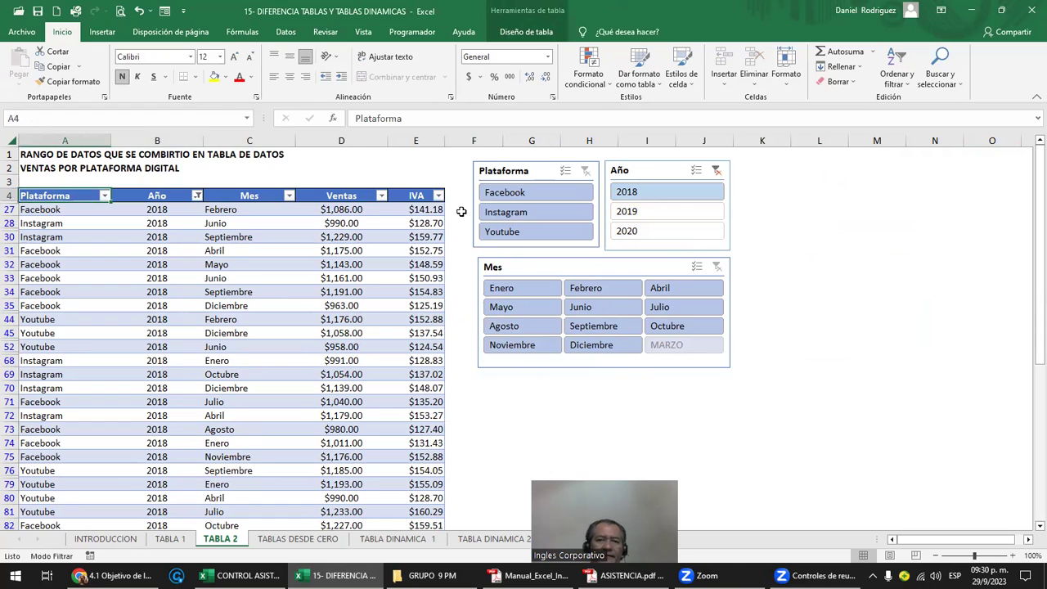
pyautogui.scroll(3, 461, 212)
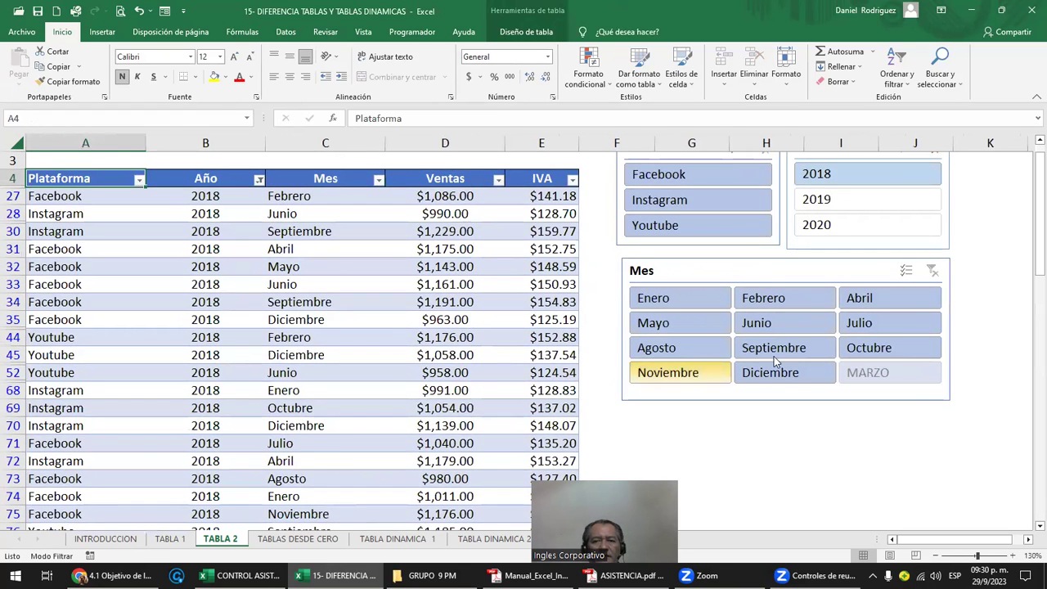
pyautogui.scroll(1, 775, 362)
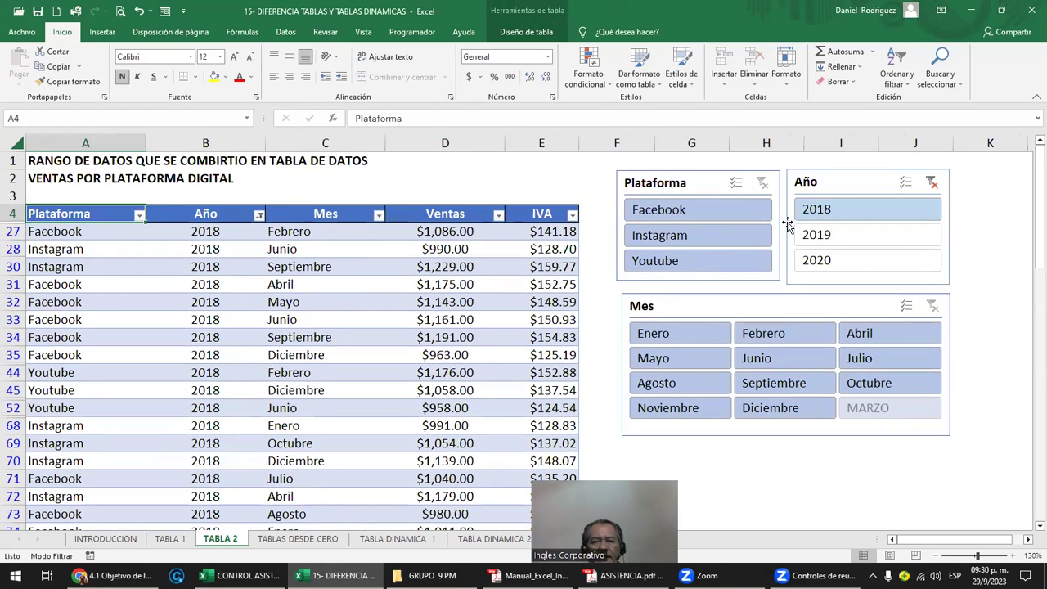
pyautogui.click(818, 234)
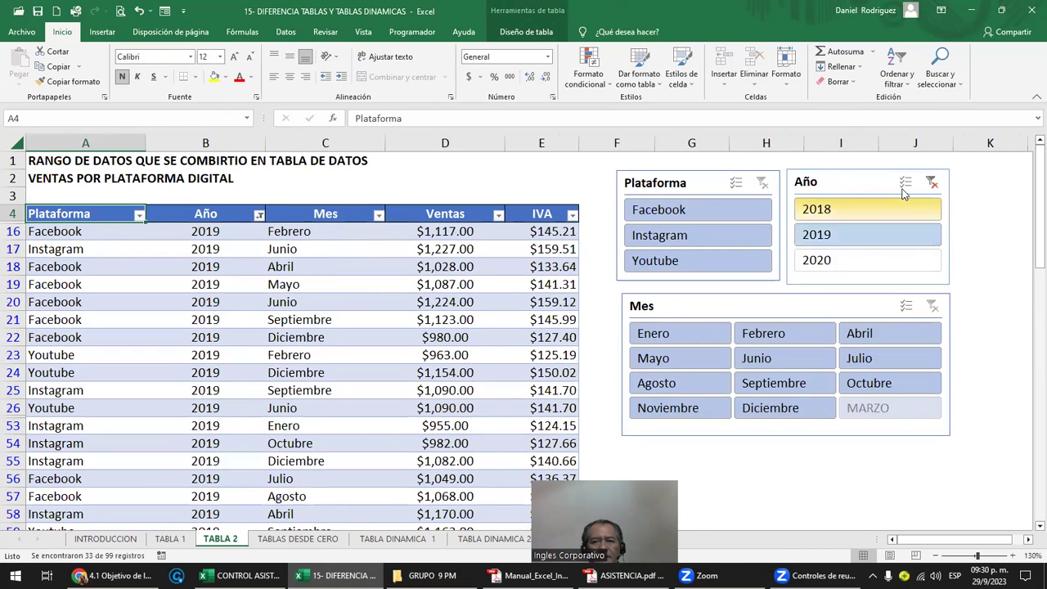
pyautogui.click(932, 182)
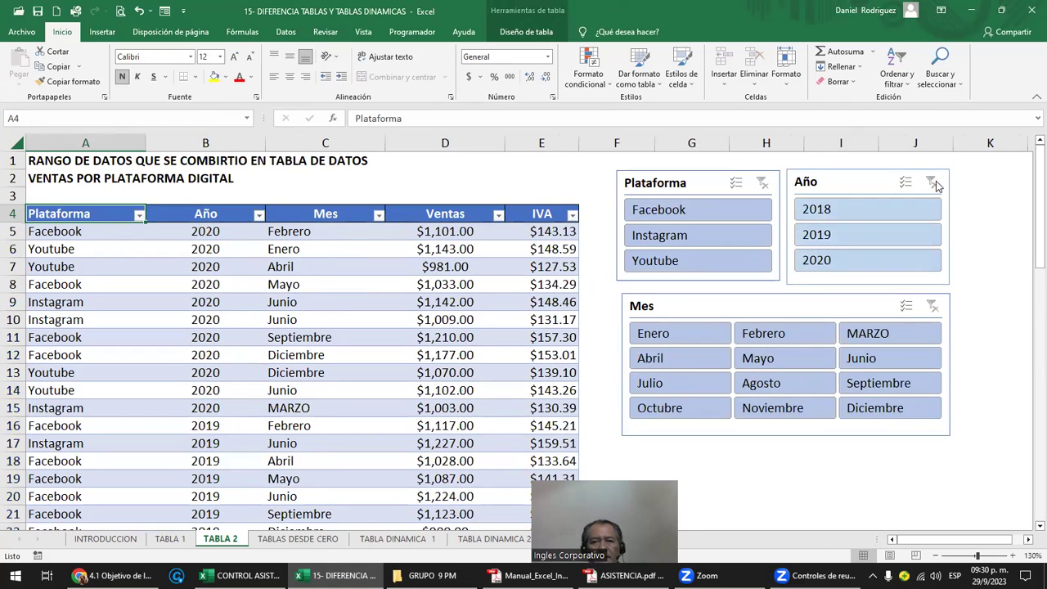
pyautogui.click(514, 178)
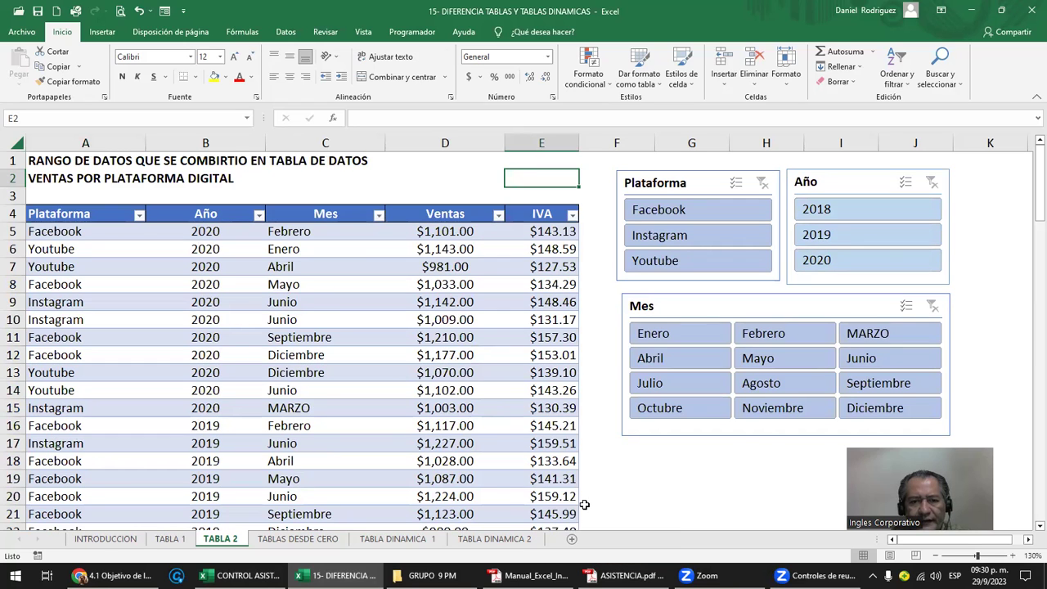
# - Open the INTRODUCCION sheet and select cell A7 about what a pivot table is
pyautogui.click(105, 539)
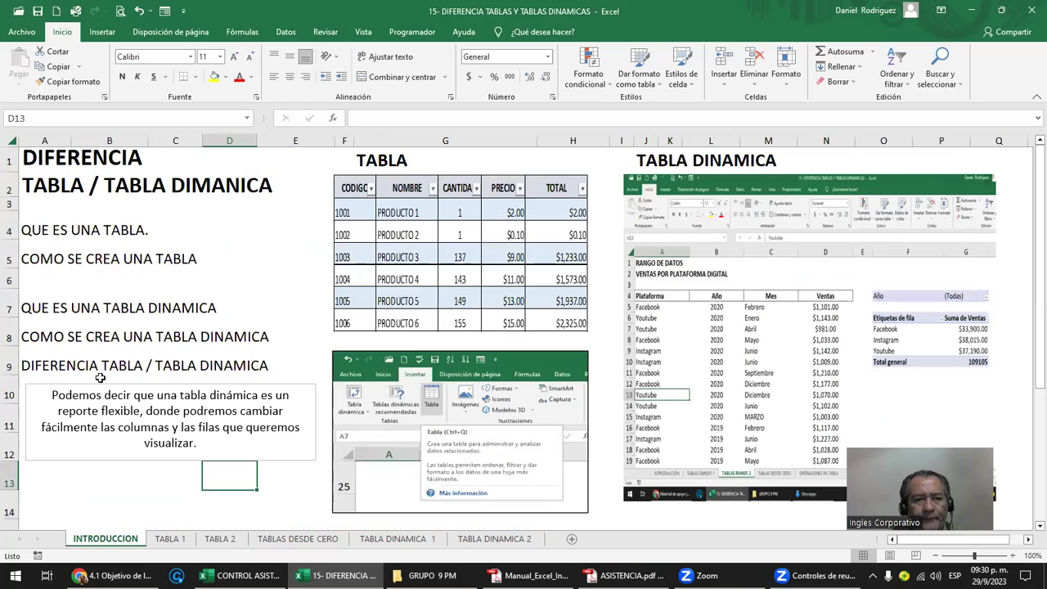
pyautogui.click(49, 307)
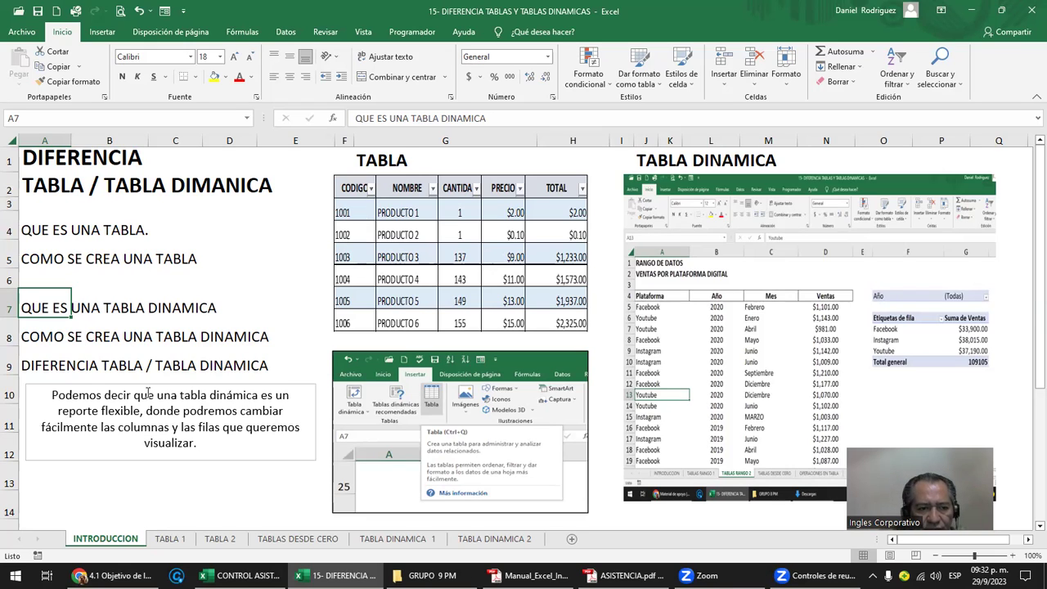
# - Highlight 'reporte flexible' in the definition, then go to the TABLA DINAMICA 1 sheet
pyautogui.moveTo(58, 411); pyautogui.dragTo(129, 416)
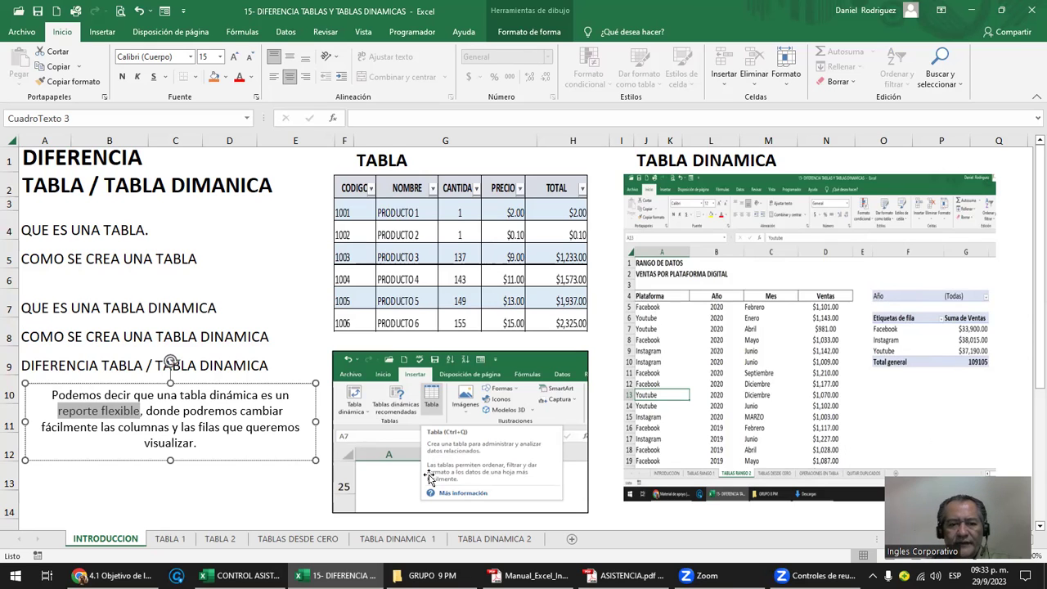
pyautogui.click(393, 538)
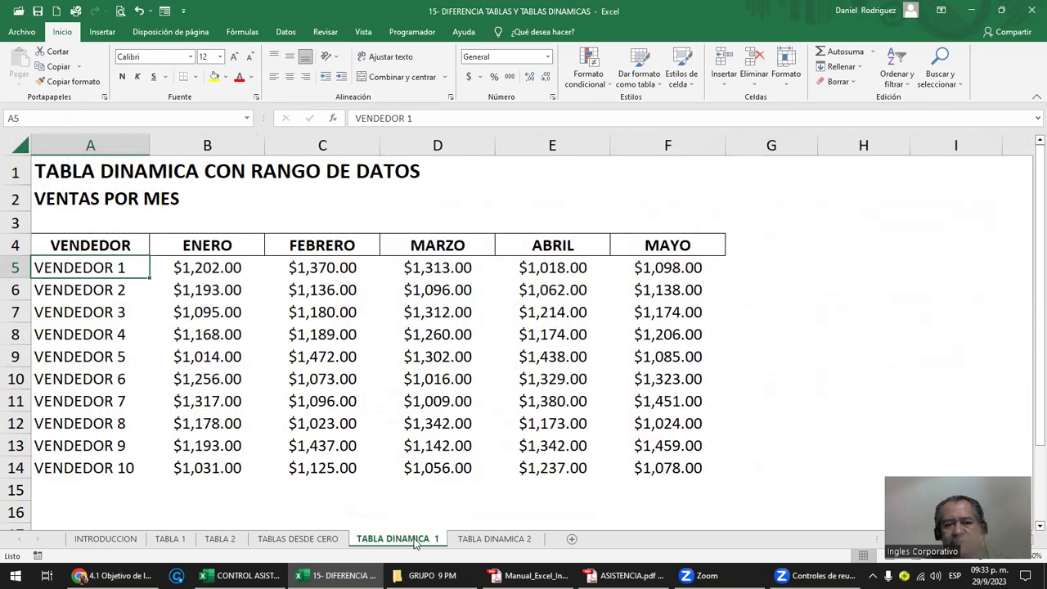
# - Select the A4:F14 sales table, then the empty area beside it starting at H4
pyautogui.click(123, 250)
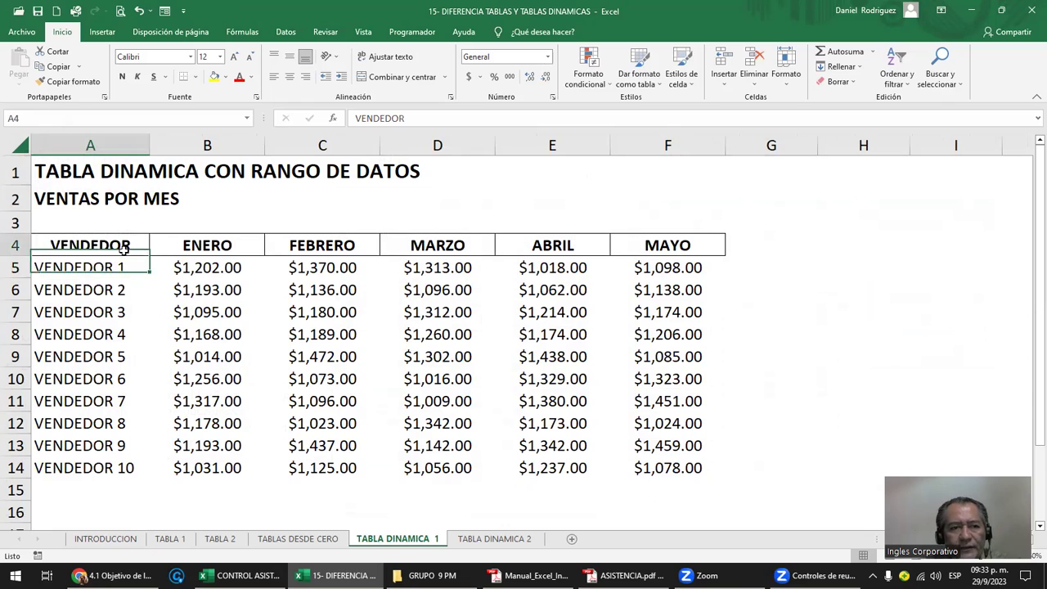
pyautogui.moveTo(123, 249); pyautogui.dragTo(681, 465)
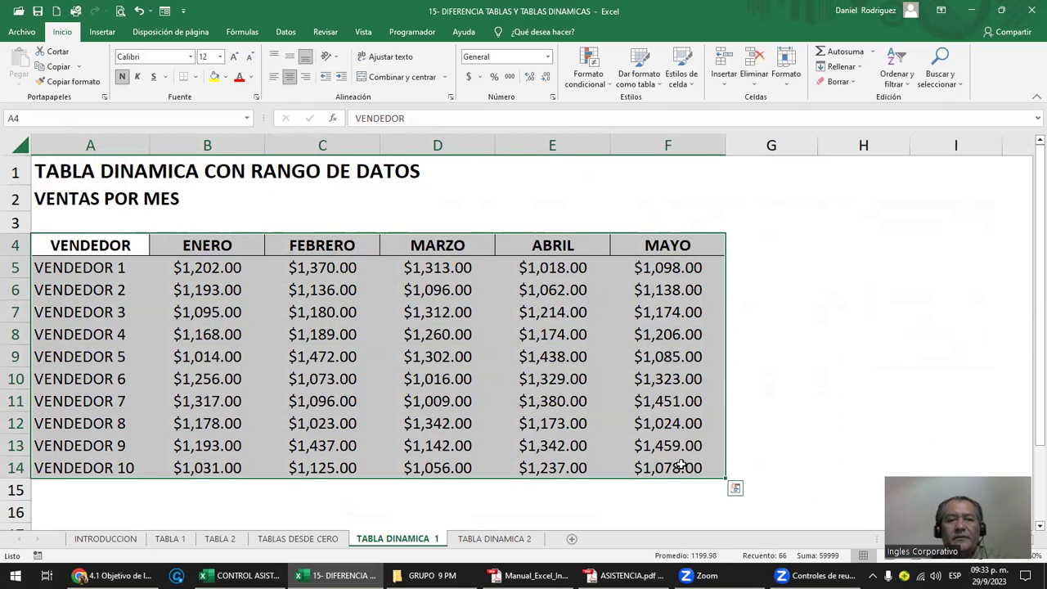
pyautogui.click(109, 268)
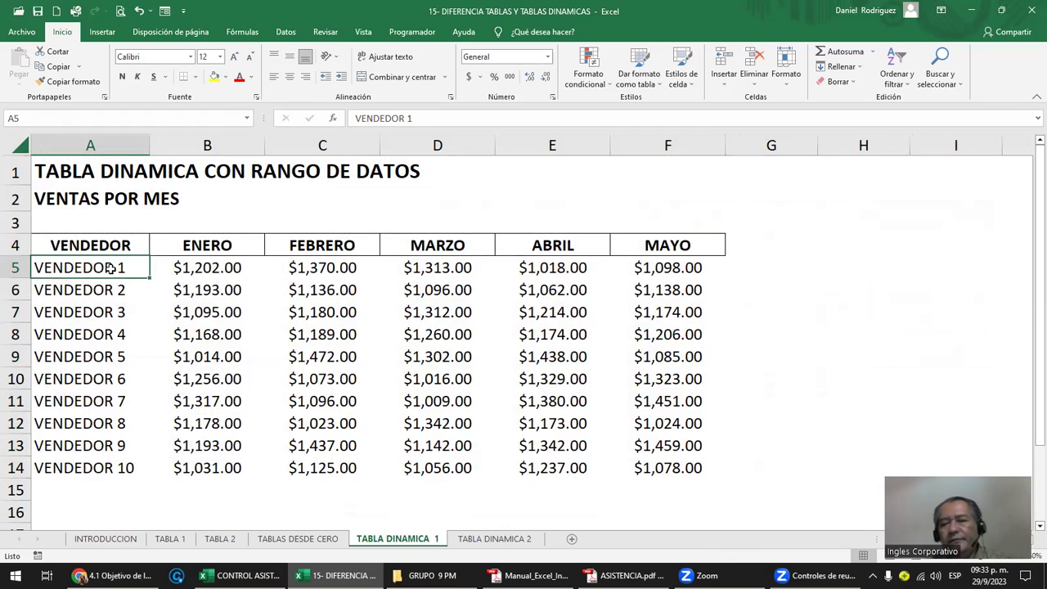
pyautogui.click(72, 244)
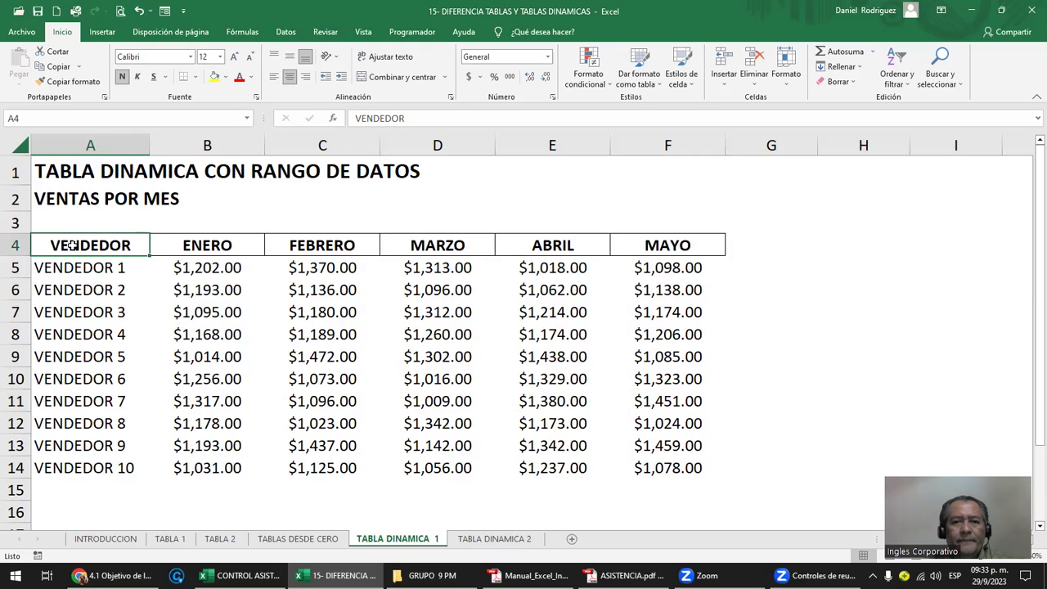
pyautogui.moveTo(806, 242)
pyautogui.mouseDown()
pyautogui.moveTo(876, 333)
pyautogui.moveTo(883, 384)
pyautogui.mouseUp()
pyautogui.click(857, 248)
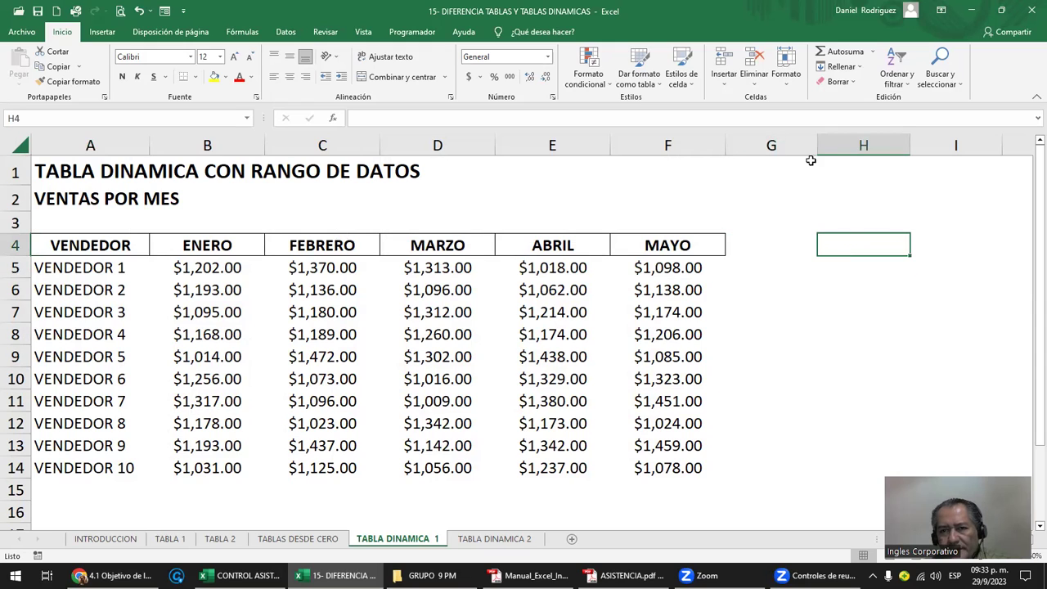
# - Narrow column G to a small gap and put the active cell inside the table
pyautogui.moveTo(816, 148); pyautogui.dragTo(766, 147)
pyautogui.moveTo(830, 241)
pyautogui.mouseDown()
pyautogui.moveTo(902, 335)
pyautogui.moveTo(930, 409)
pyautogui.mouseUp()
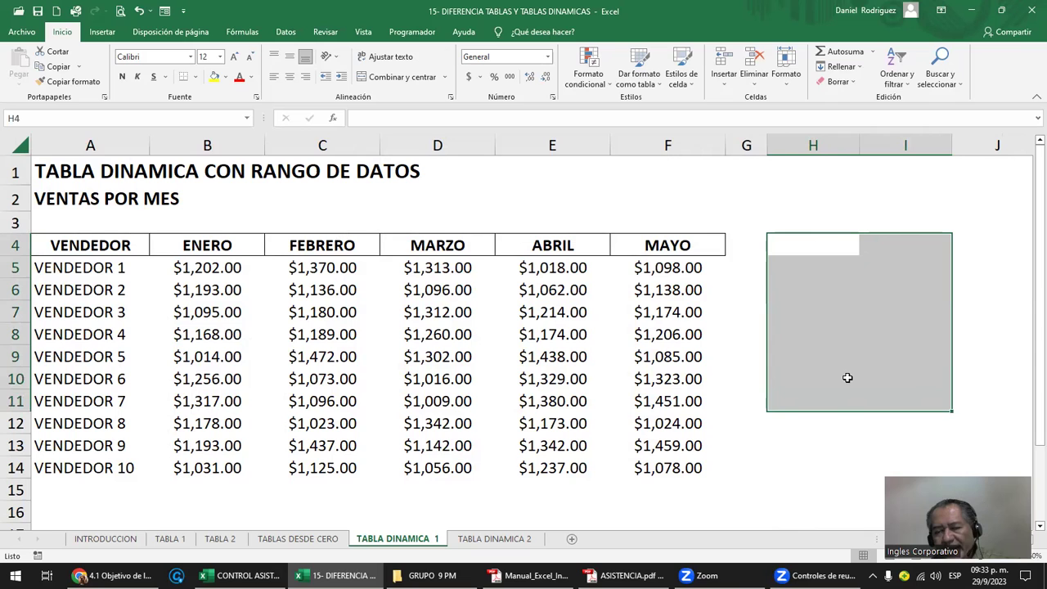
pyautogui.moveTo(662, 246)
pyautogui.mouseDown()
pyautogui.moveTo(395, 469)
pyautogui.moveTo(77, 469)
pyautogui.mouseUp()
pyautogui.click(854, 250)
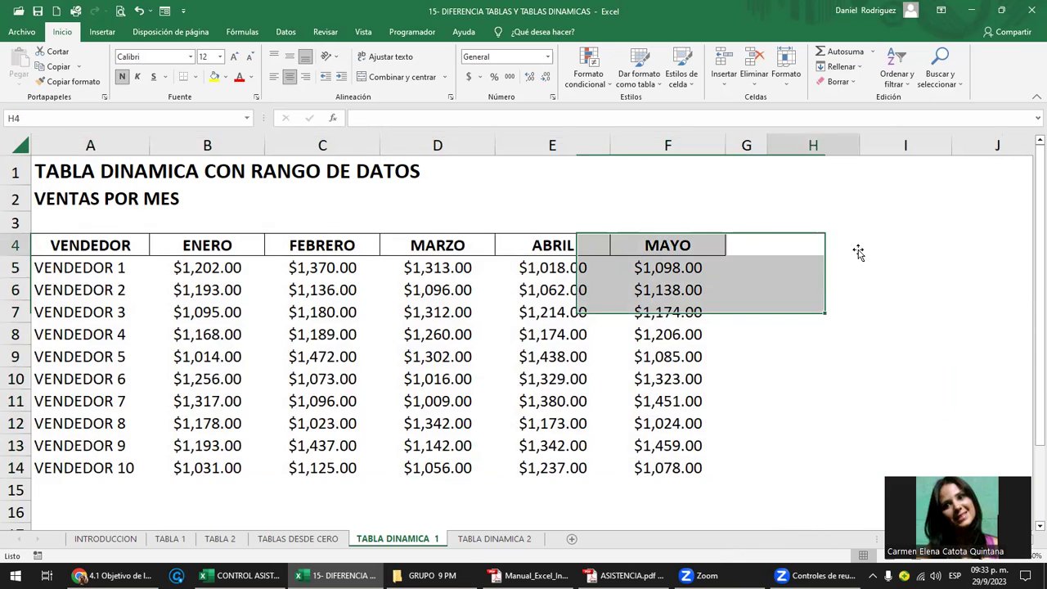
pyautogui.click(694, 246)
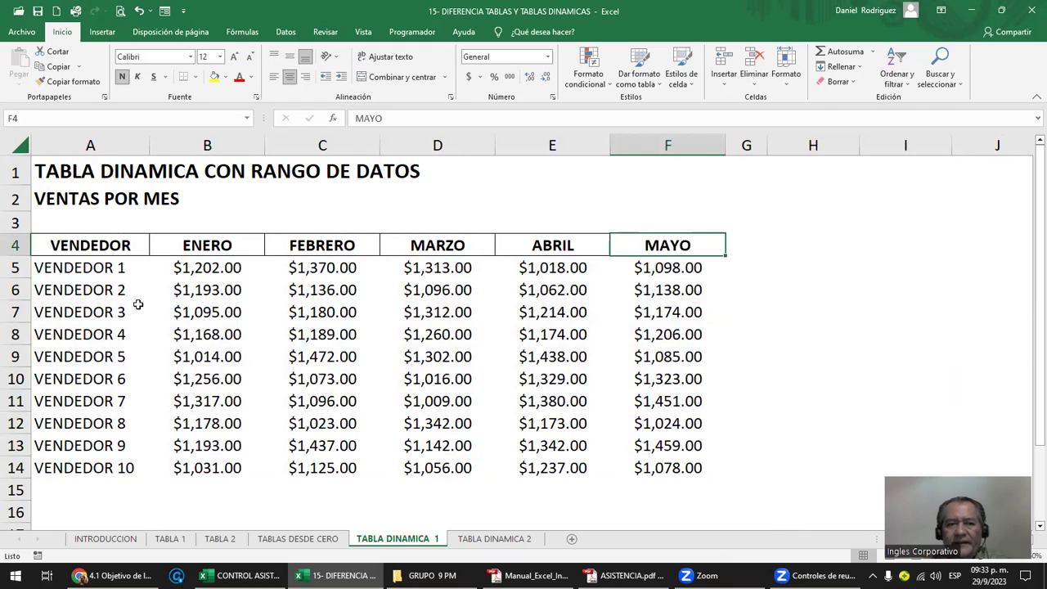
pyautogui.moveTo(78, 221)
pyautogui.mouseDown()
pyautogui.moveTo(749, 224)
pyautogui.moveTo(760, 481)
pyautogui.mouseUp()
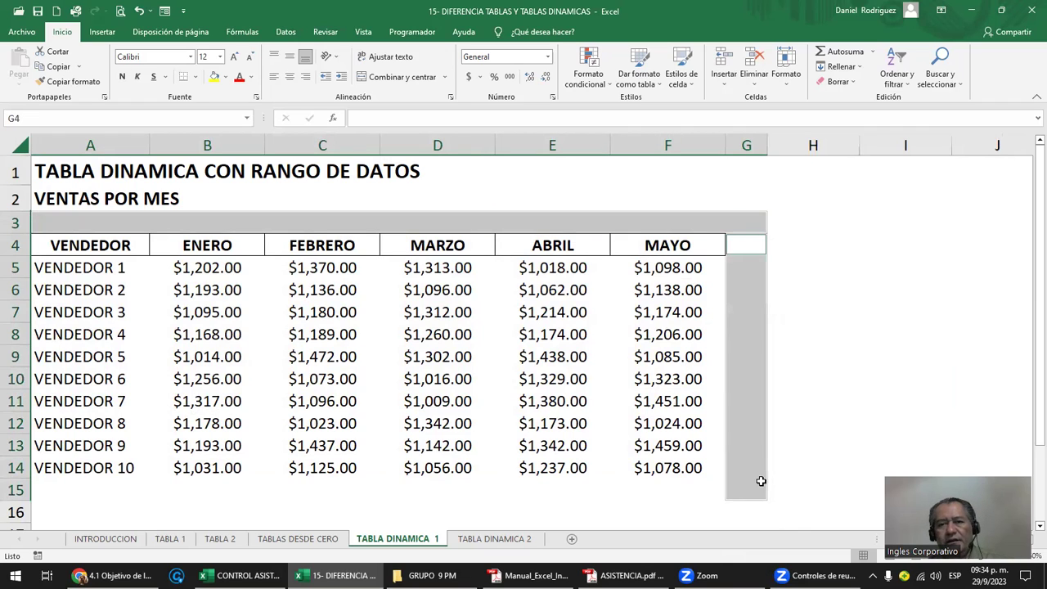
pyautogui.click(867, 293)
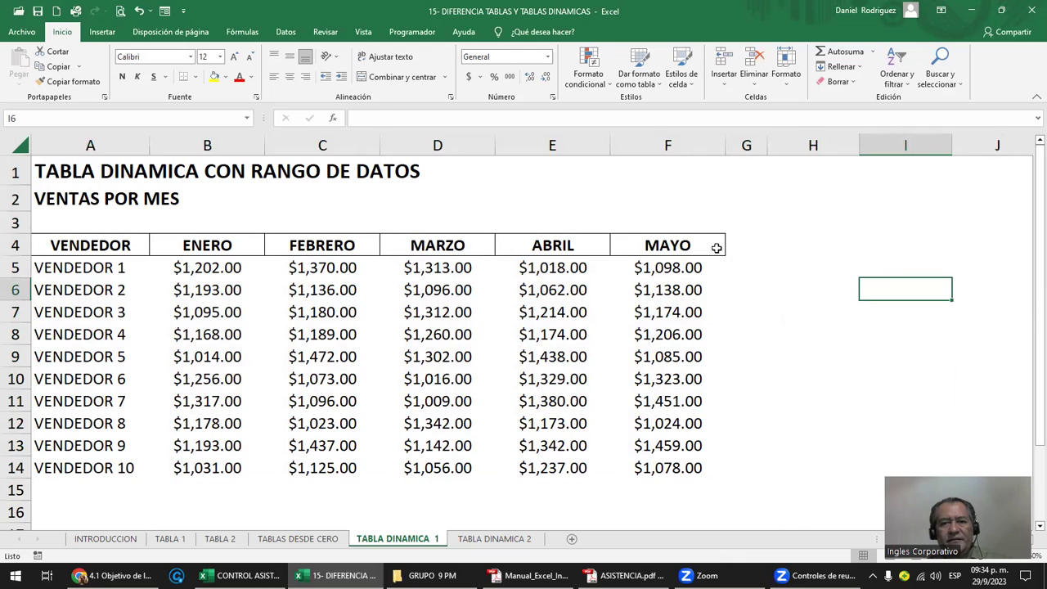
pyautogui.click(715, 248)
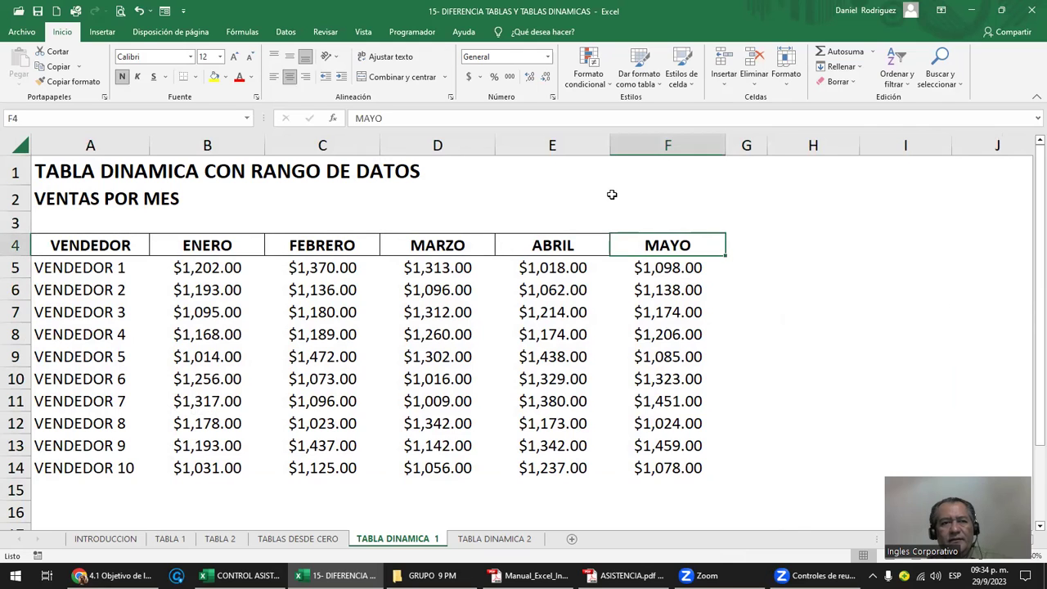
# - Accept a blank recommended pivot table on a new sheet, undo it, and return to TABLA DINAMICA 1
pyautogui.click(102, 33)
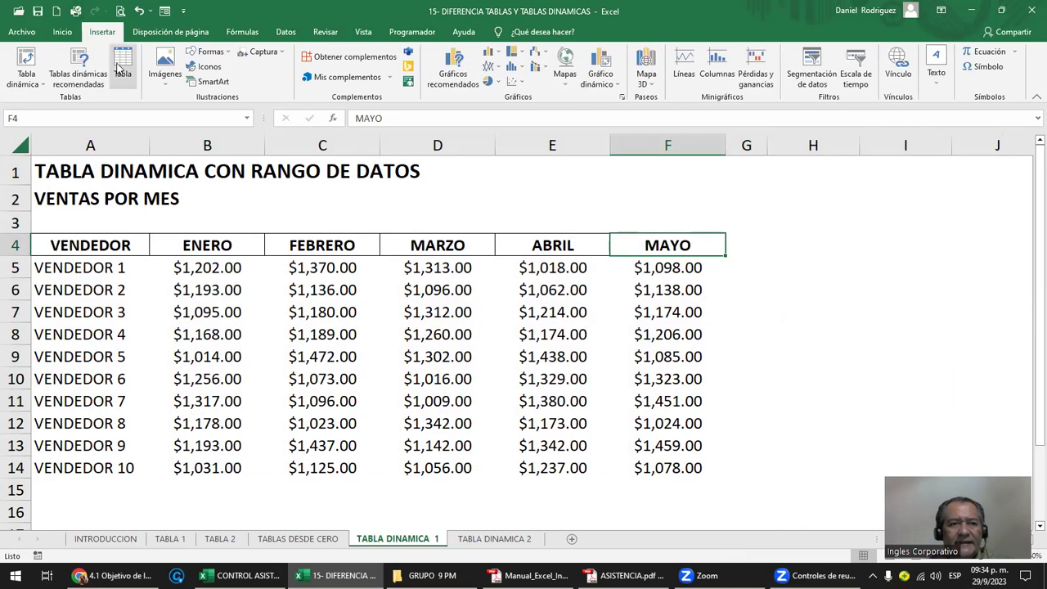
pyautogui.click(71, 85)
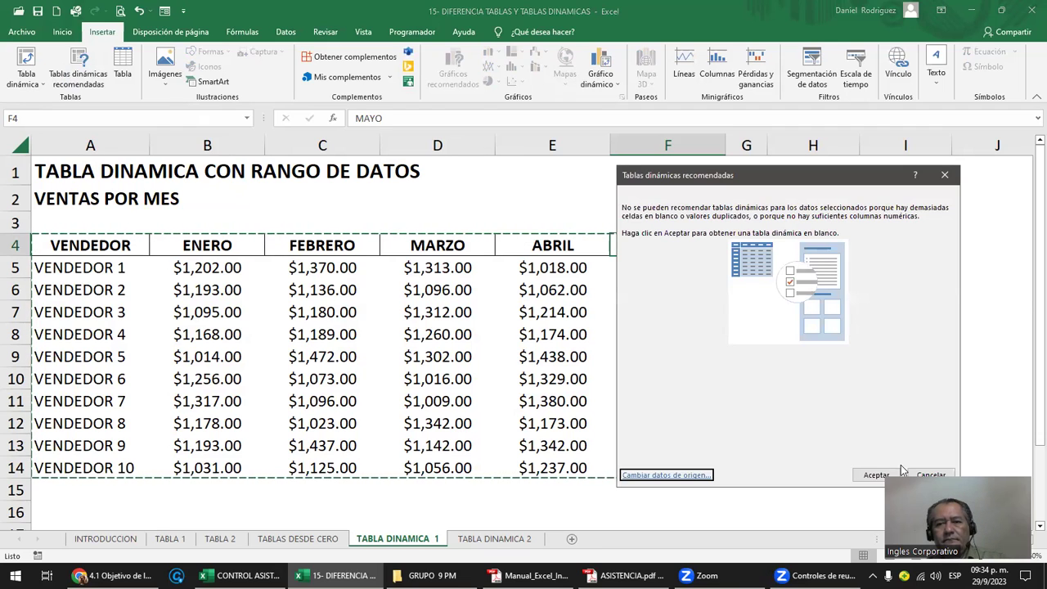
pyautogui.click(876, 475)
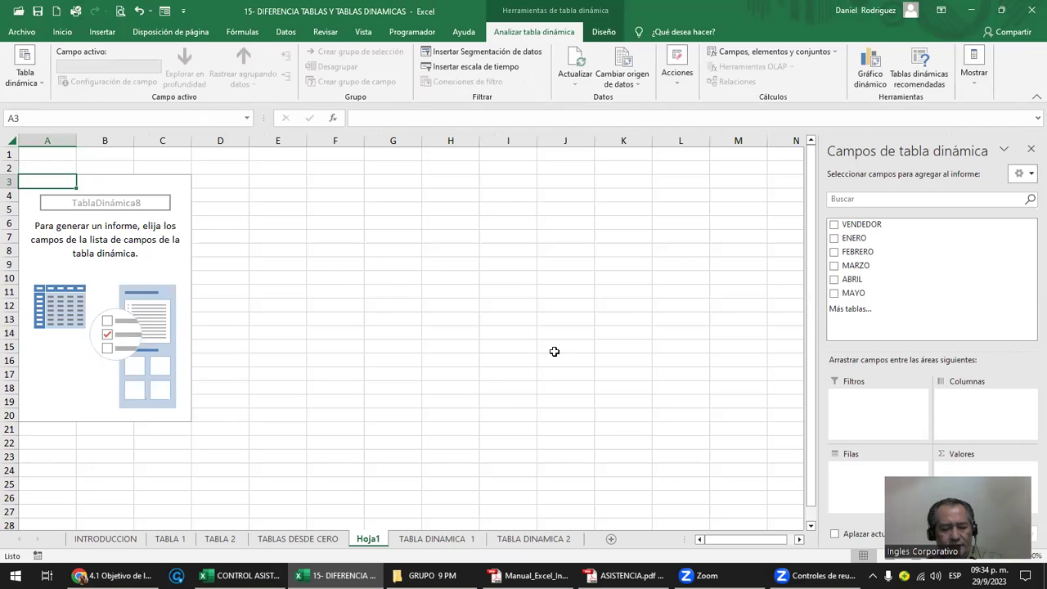
pyautogui.hotkey('ctrl', 'z')
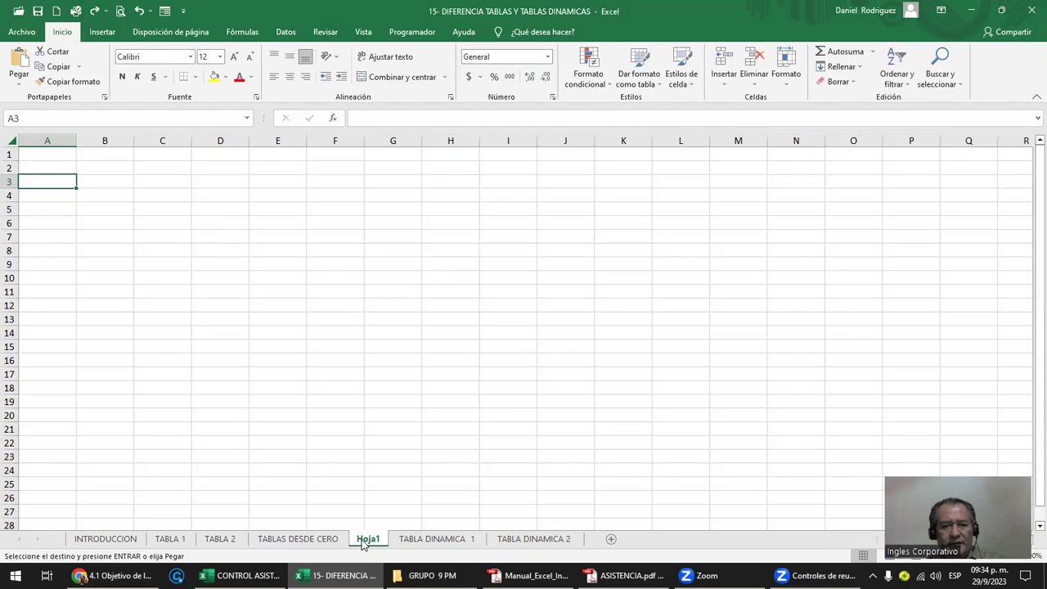
pyautogui.click(459, 538)
pyautogui.press('Escape')
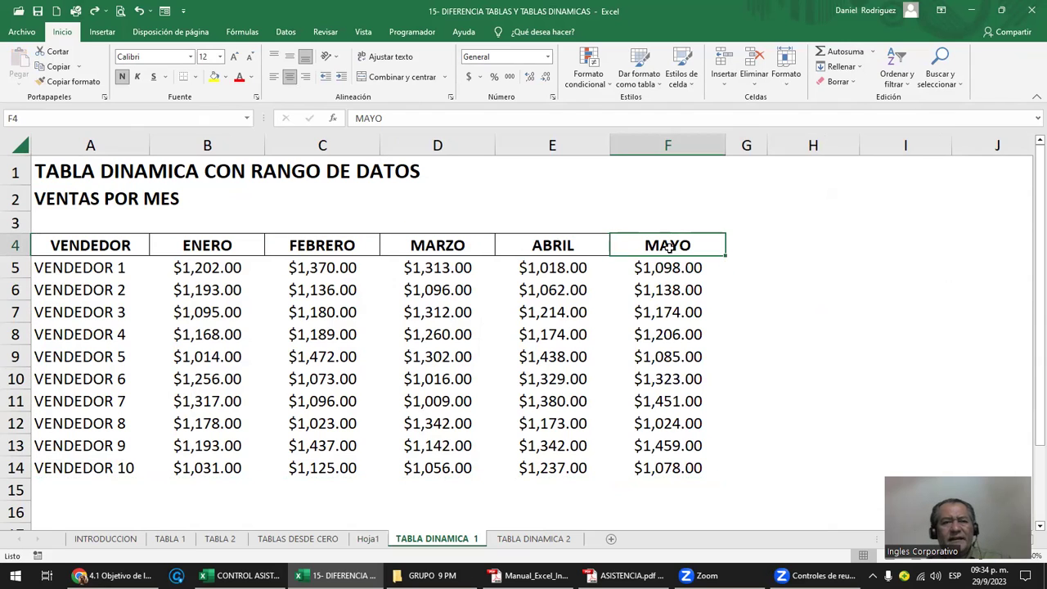
# - Reopen and dismiss the recommended pivot tables, then list the Tabla dinámica creation options
pyautogui.click(104, 33)
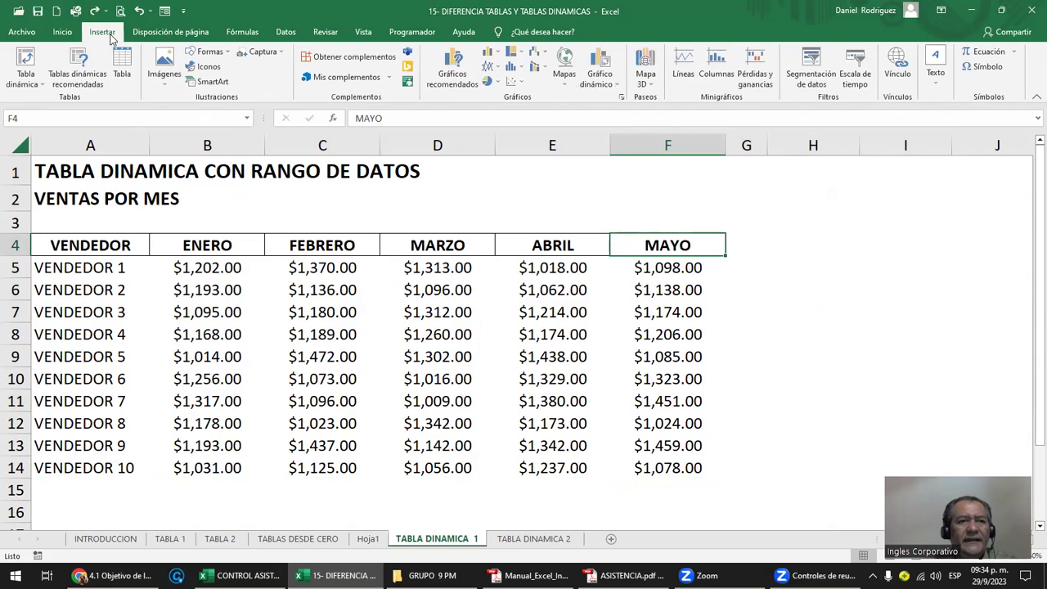
pyautogui.click(77, 78)
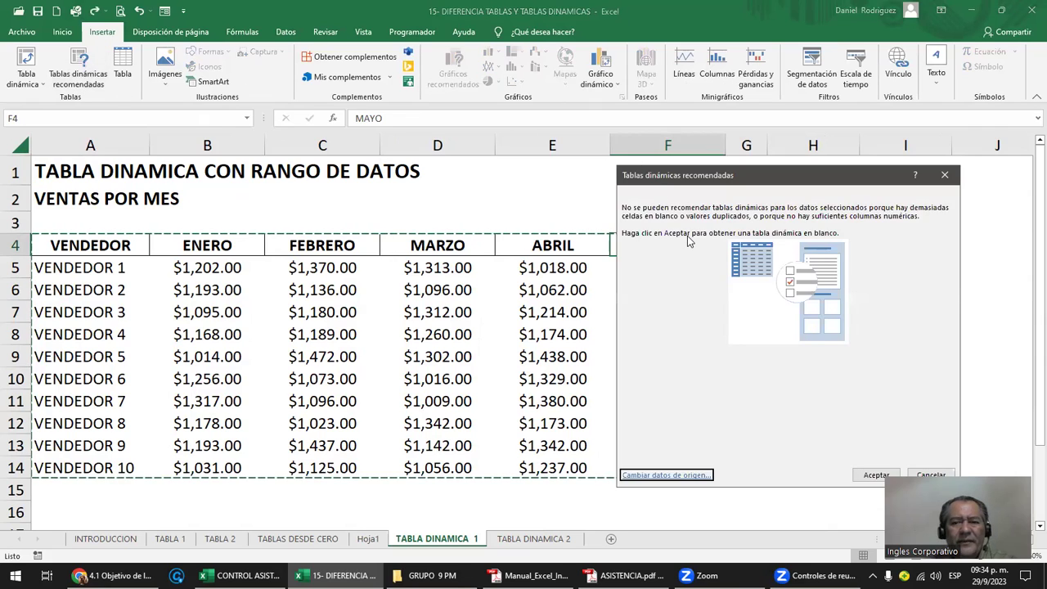
pyautogui.press('Escape')
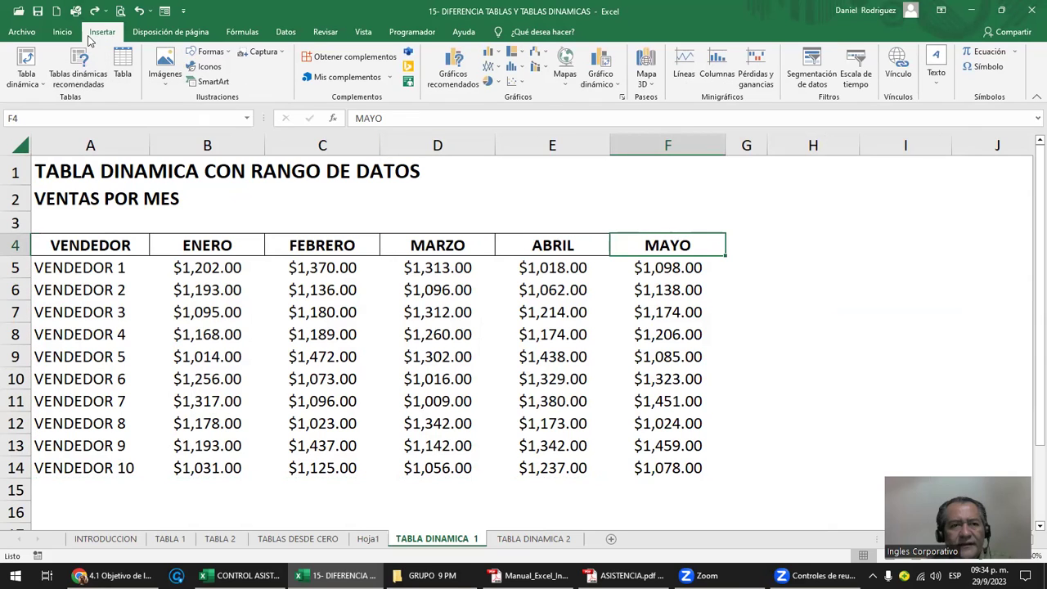
pyautogui.click(26, 77)
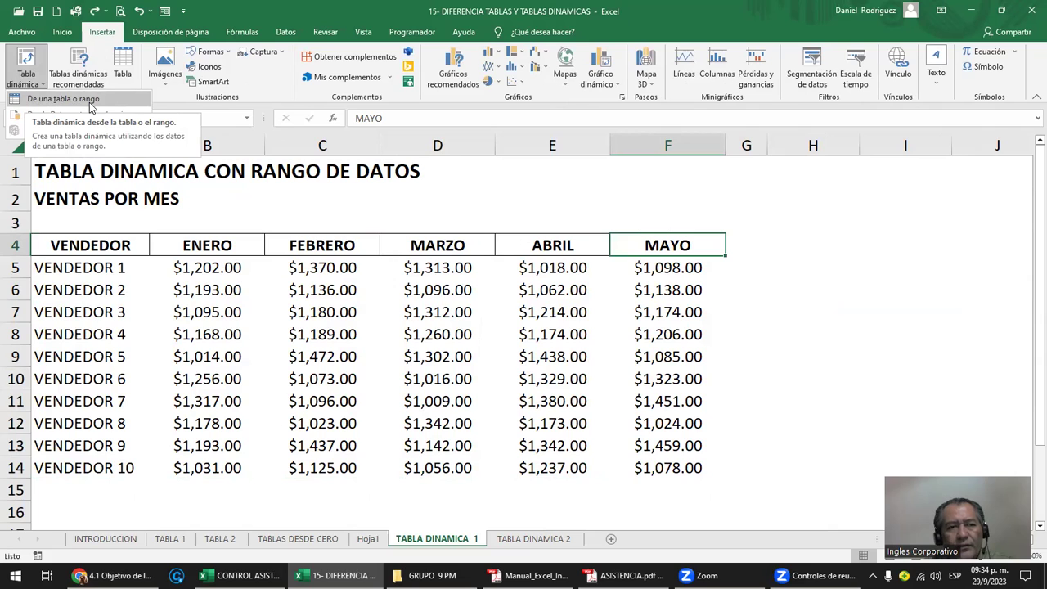
# - Choose 'De una tabla o rango' to pivot A4:F14 and move the dialog aside
pyautogui.click(89, 102)
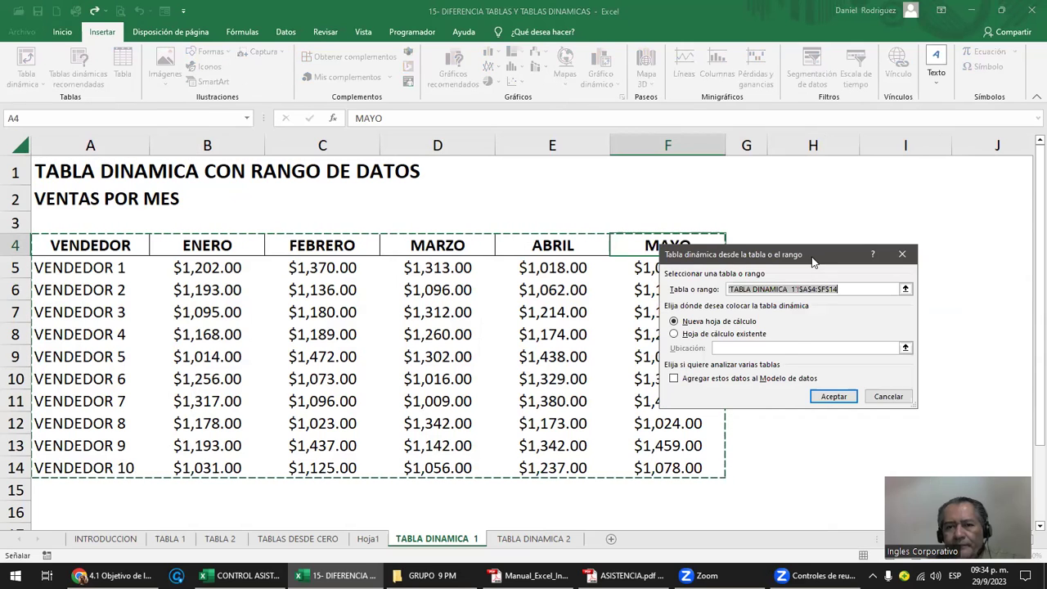
pyautogui.moveTo(813, 260); pyautogui.dragTo(898, 235)
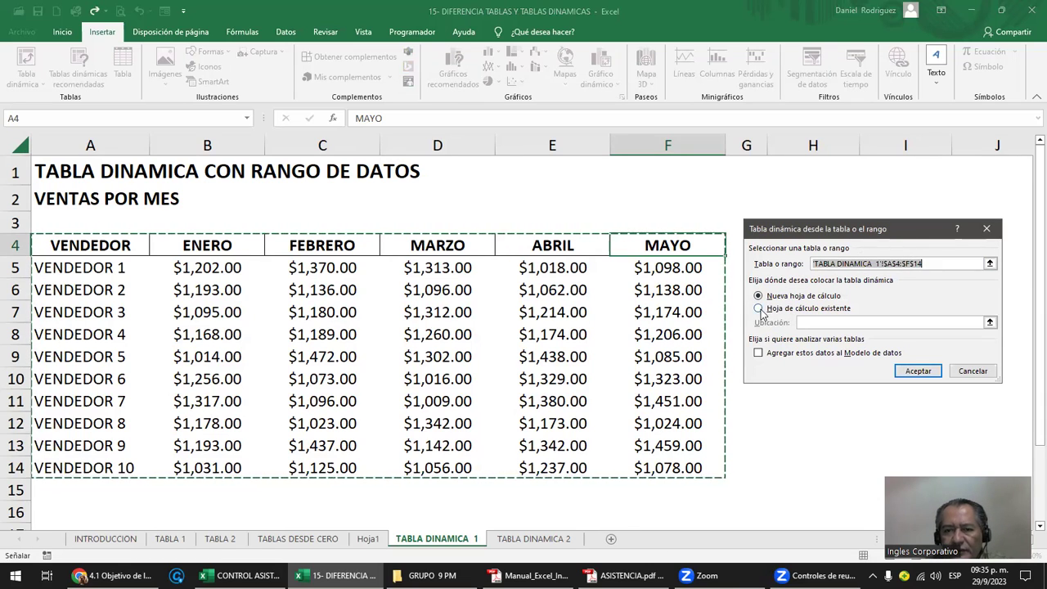
# - Create the new pivot table on the existing sheet at cell H4
pyautogui.click(760, 310)
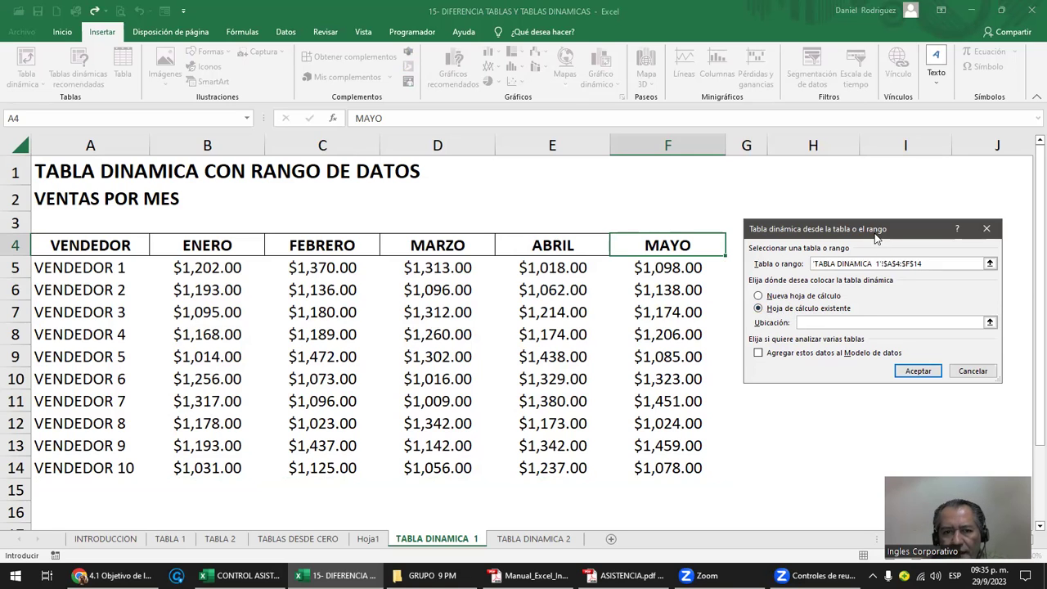
pyautogui.moveTo(874, 234); pyautogui.dragTo(494, 251)
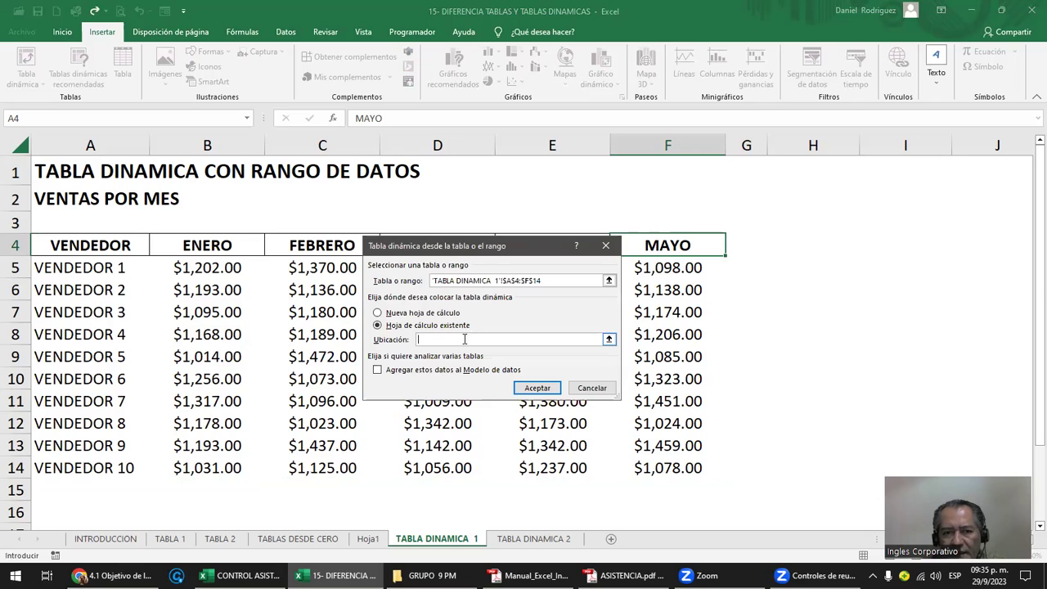
pyautogui.click(827, 246)
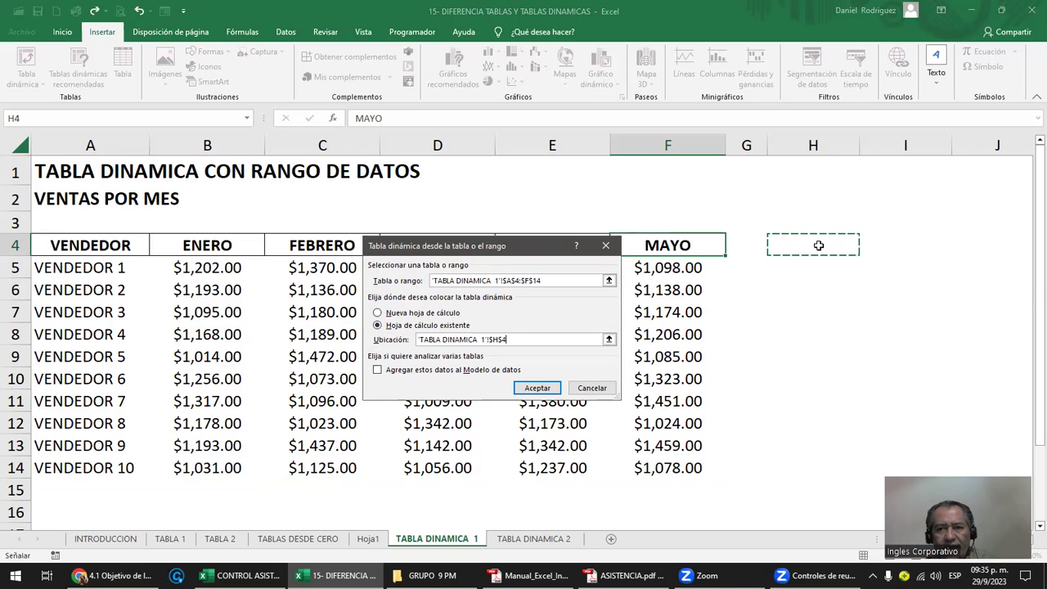
pyautogui.click(547, 390)
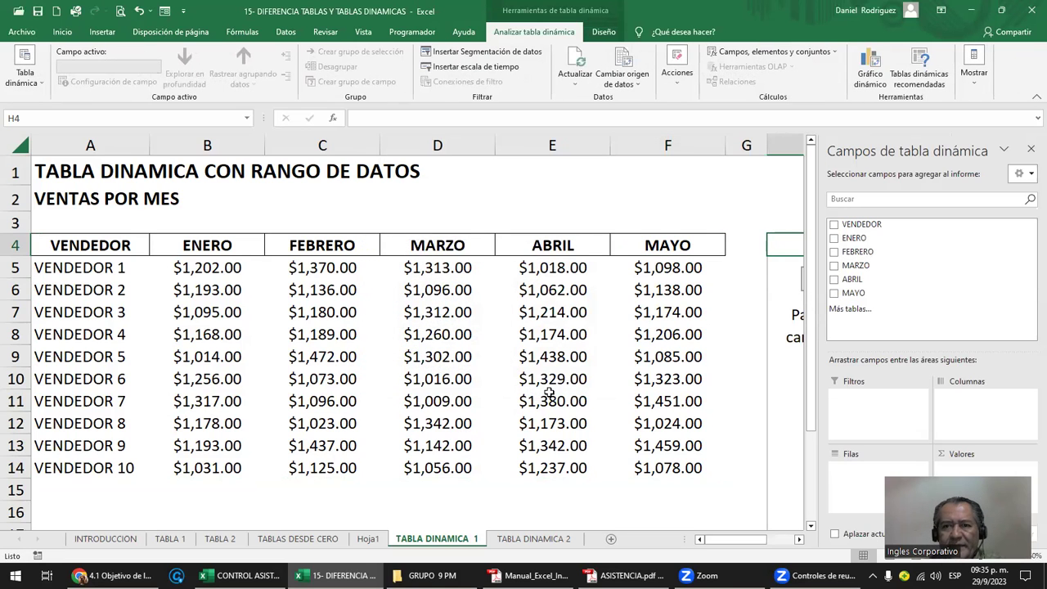
pyautogui.press('Right')
pyautogui.press('Right')
pyautogui.press('Right')
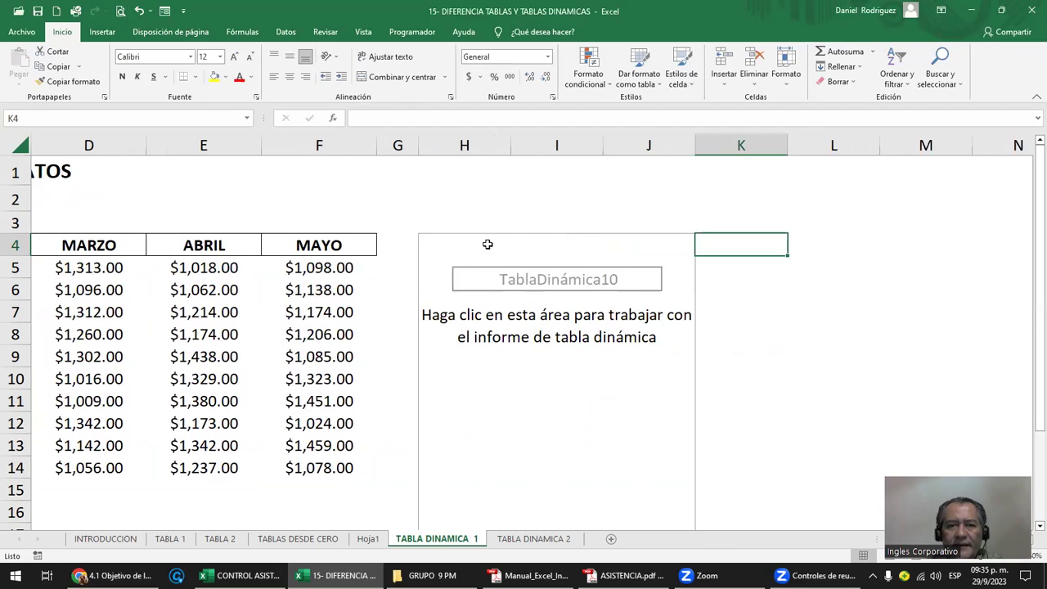
pyautogui.click(459, 242)
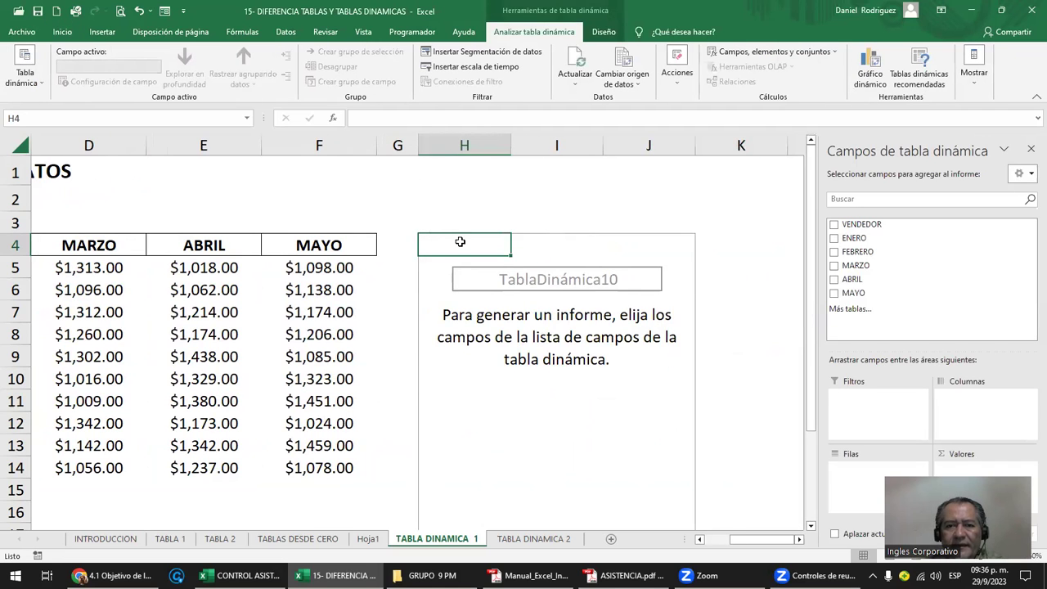
pyautogui.keyDown('ctrl'); pyautogui.scroll(-1, 459, 241); pyautogui.keyUp('ctrl')
pyautogui.keyDown('ctrl'); pyautogui.scroll(-1, 461, 242); pyautogui.keyUp('ctrl')
pyautogui.keyDown('ctrl'); pyautogui.scroll(-1, 461, 243); pyautogui.keyUp('ctrl')
pyautogui.keyDown('ctrl'); pyautogui.scroll(-1, 462, 244); pyautogui.keyUp('ctrl')
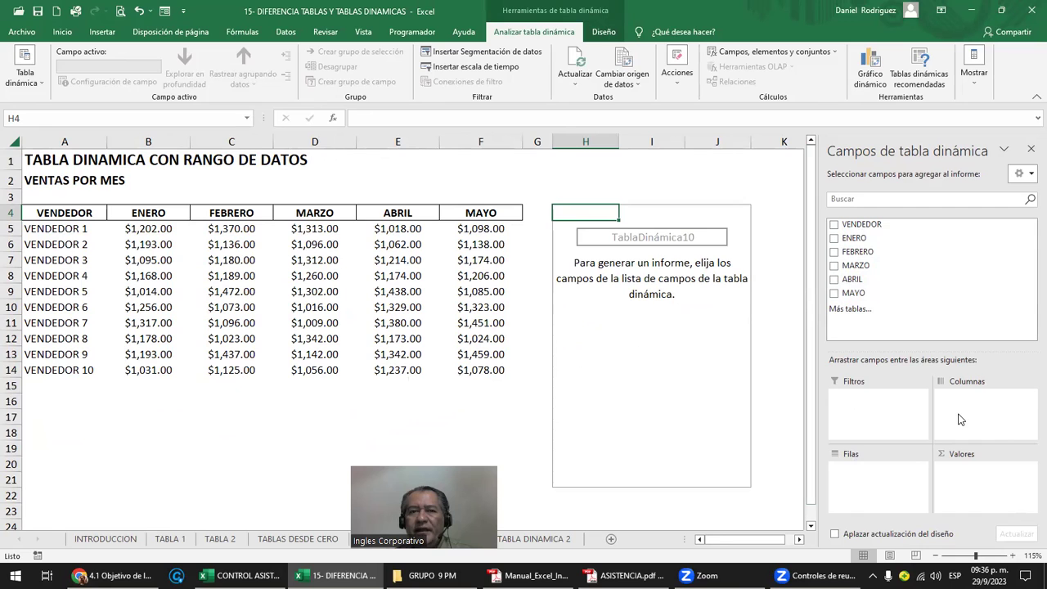
pyautogui.click(54, 224)
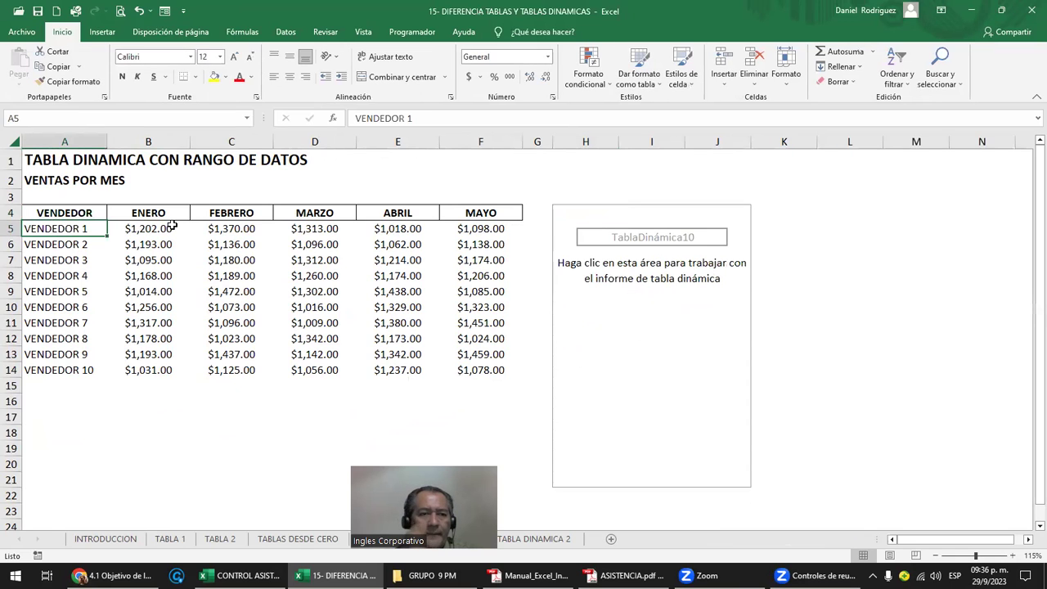
pyautogui.click(588, 215)
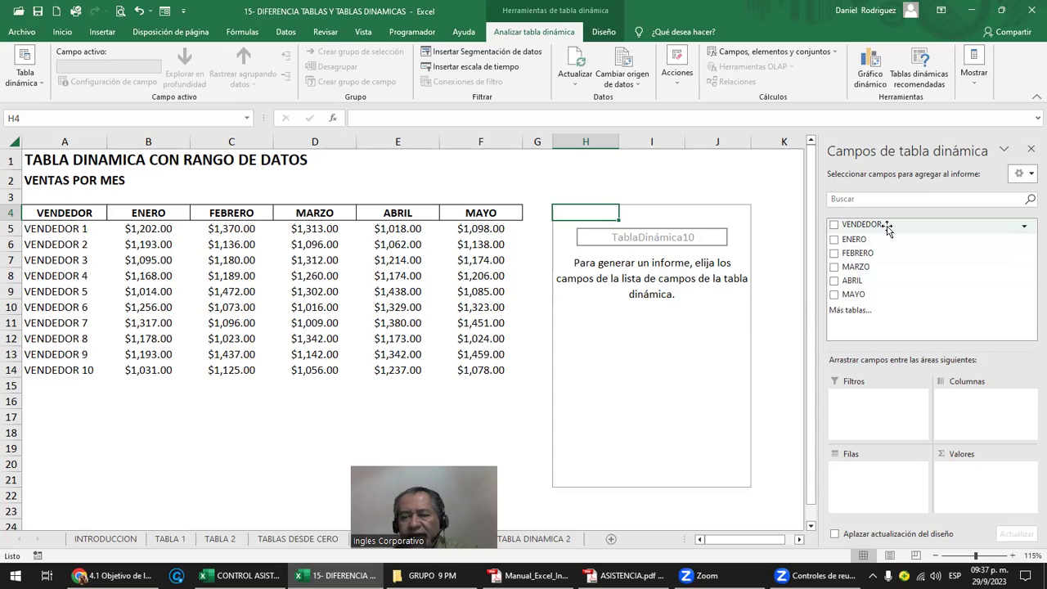
# - Put VENDEDOR in the pivot's Filas so VENDEDOR 1–10 list with a Total general
pyautogui.moveTo(888, 229)
pyautogui.mouseDown()
pyautogui.moveTo(875, 362)
pyautogui.moveTo(884, 442)
pyautogui.moveTo(892, 420)
pyautogui.mouseUp()
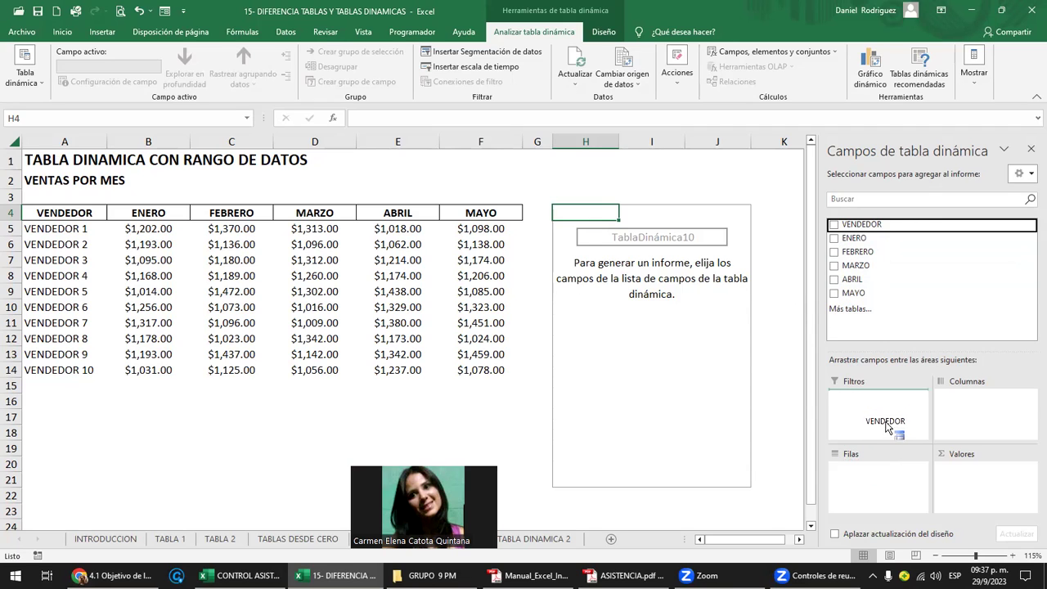
pyautogui.moveTo(891, 420); pyautogui.dragTo(871, 483)
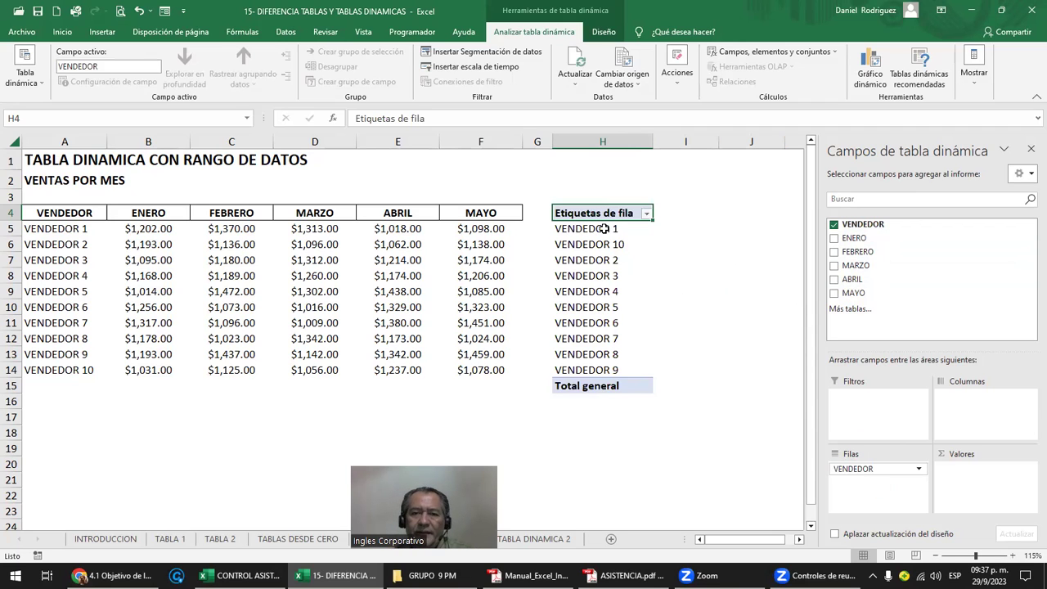
pyautogui.moveTo(603, 229); pyautogui.dragTo(606, 372)
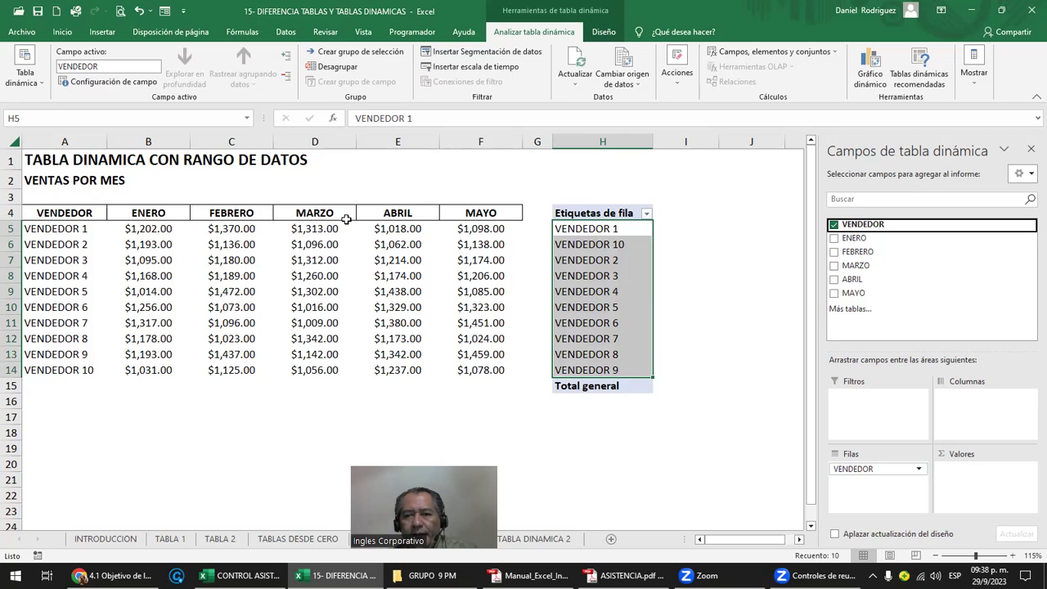
# - Add ENERO, FEBRERO and MARZO to the pivot's Valores as summed columns
pyautogui.moveTo(853, 237)
pyautogui.mouseDown()
pyautogui.moveTo(978, 386)
pyautogui.moveTo(990, 483)
pyautogui.mouseUp()
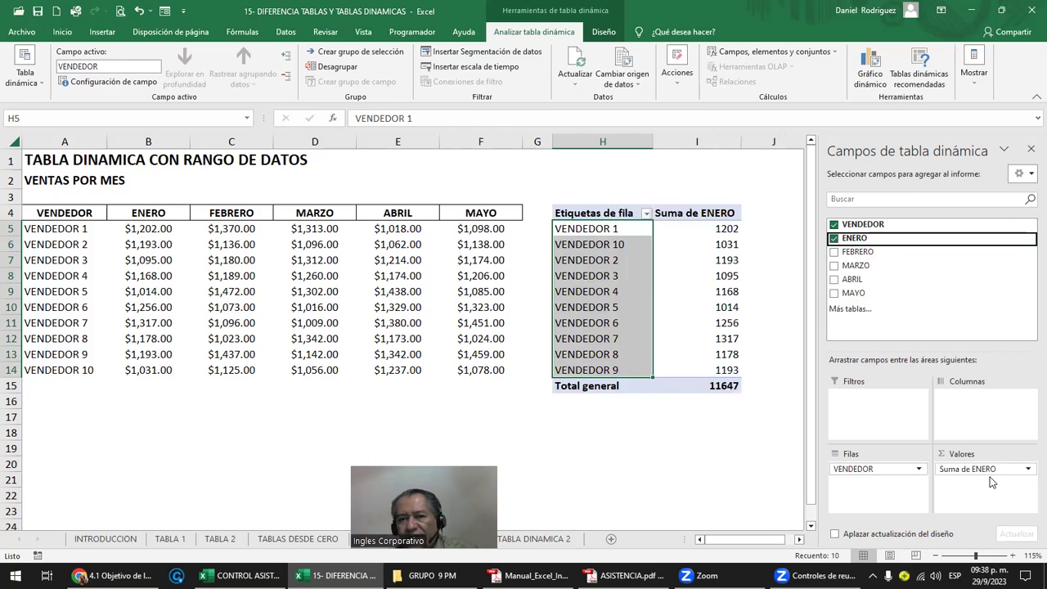
pyautogui.moveTo(589, 230); pyautogui.dragTo(611, 364)
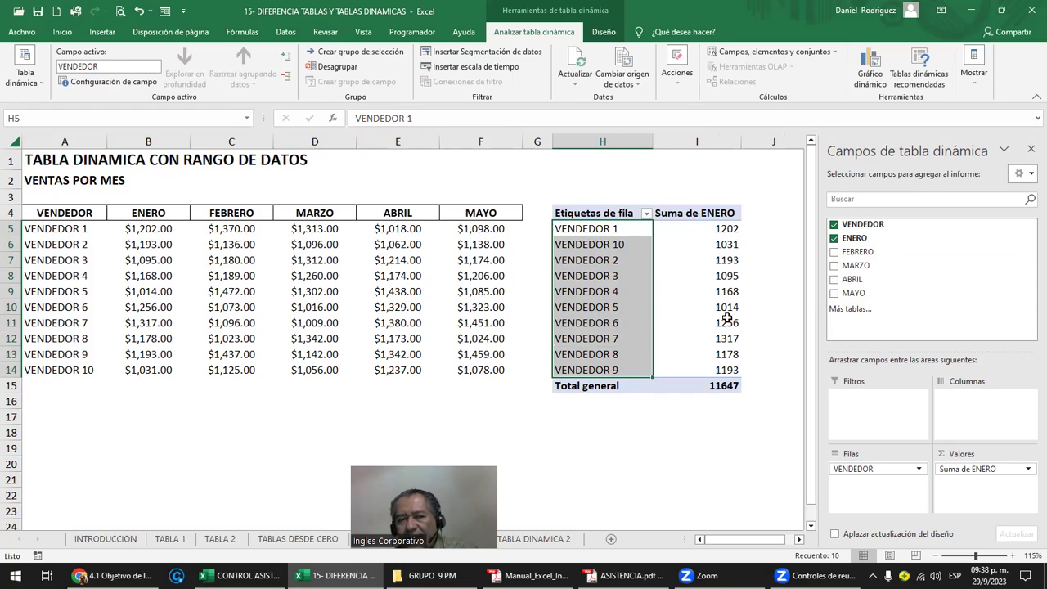
pyautogui.moveTo(726, 318)
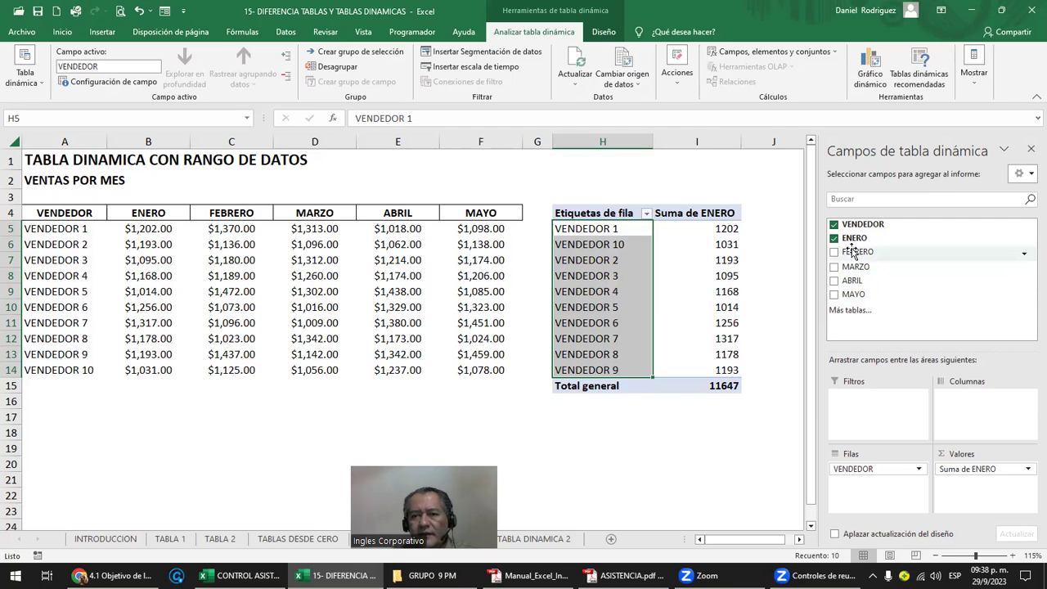
pyautogui.moveTo(853, 254)
pyautogui.mouseDown()
pyautogui.moveTo(1020, 475)
pyautogui.moveTo(1012, 489)
pyautogui.mouseUp()
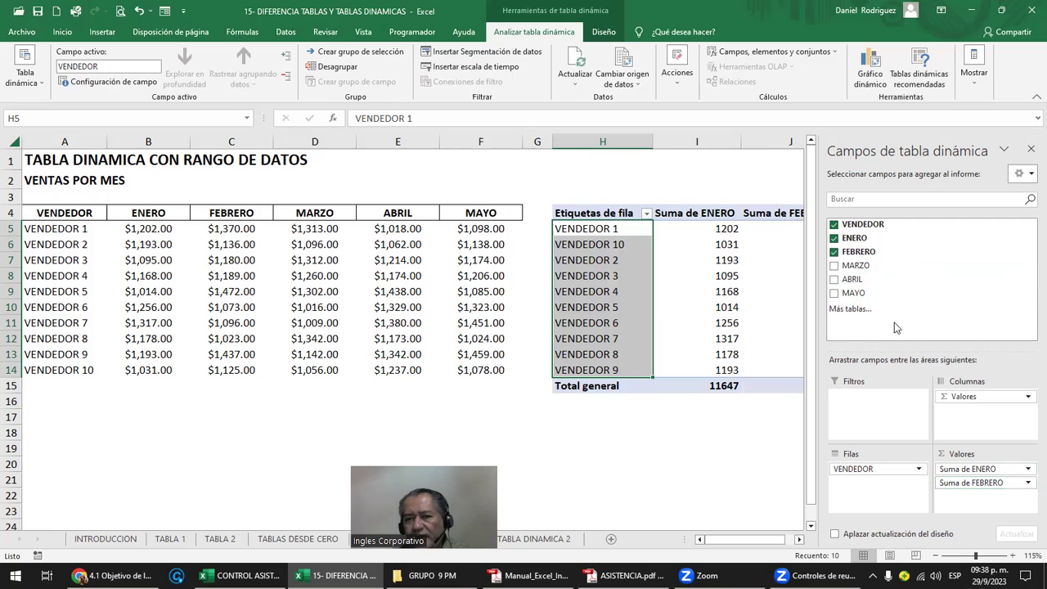
pyautogui.moveTo(857, 268)
pyautogui.mouseDown()
pyautogui.moveTo(1014, 484)
pyautogui.moveTo(1015, 469)
pyautogui.mouseUp()
# - Move Suma de MARZO below Suma de FEBRERO so the sums run in month order
pyautogui.click(711, 186)
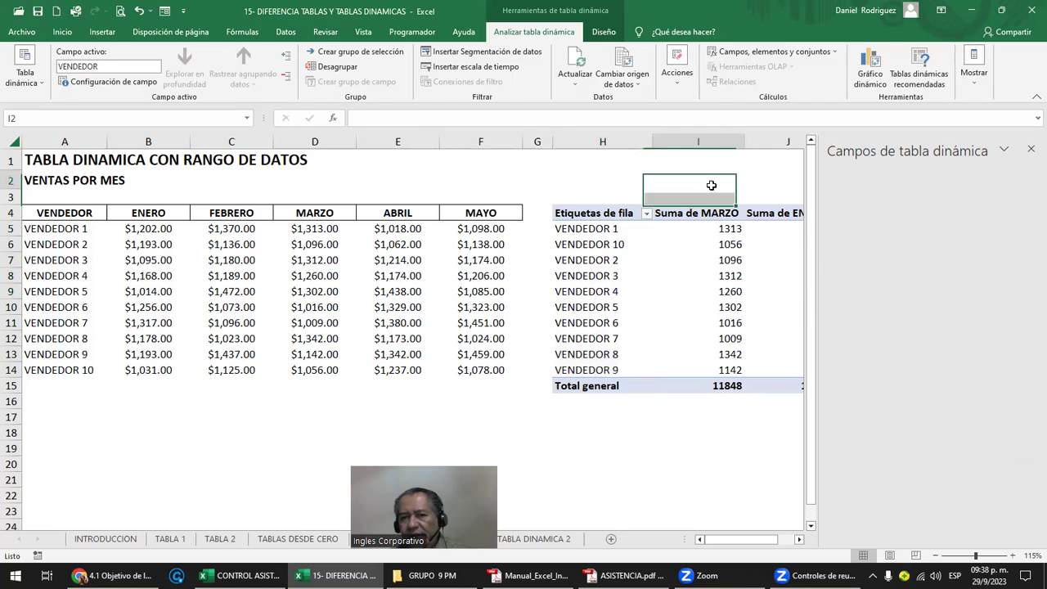
pyautogui.press('Right')
pyautogui.press('Right')
pyautogui.press('Right')
pyautogui.press('Right')
pyautogui.press('Right')
pyautogui.press('Right')
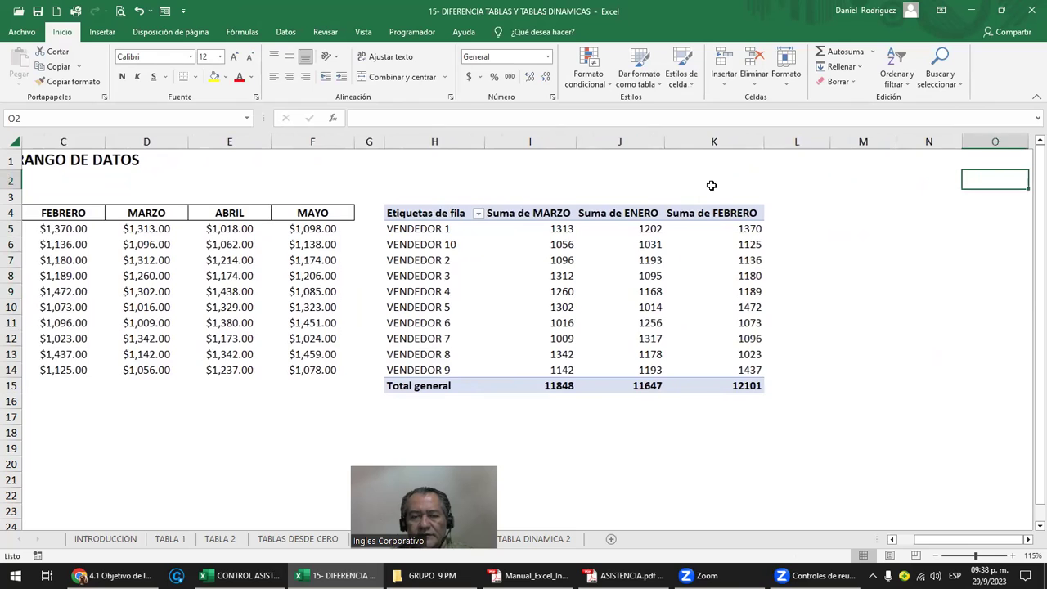
pyautogui.press('Right')
pyautogui.click(444, 230)
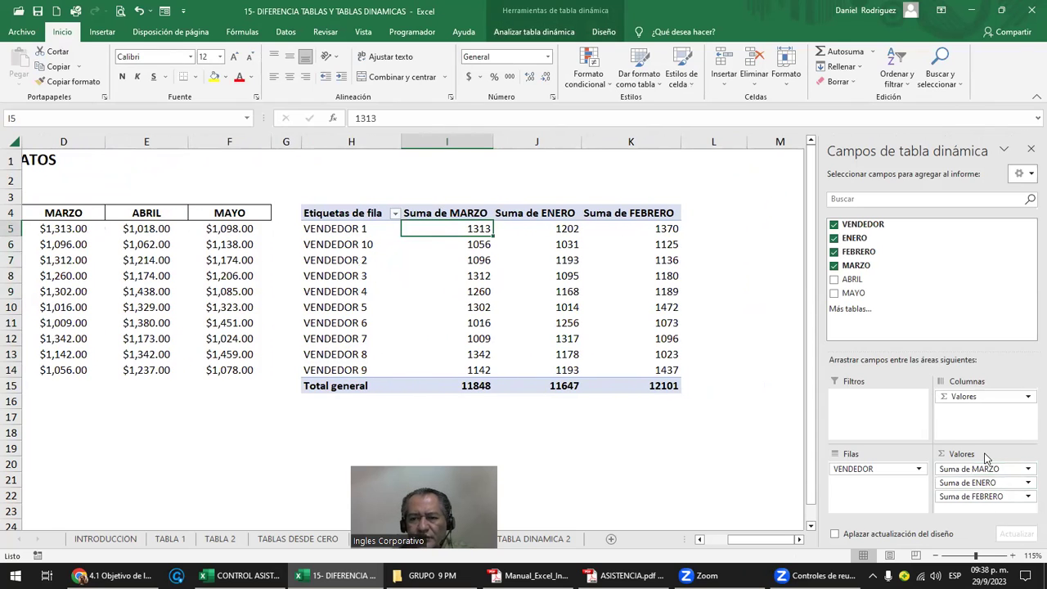
pyautogui.click(992, 468)
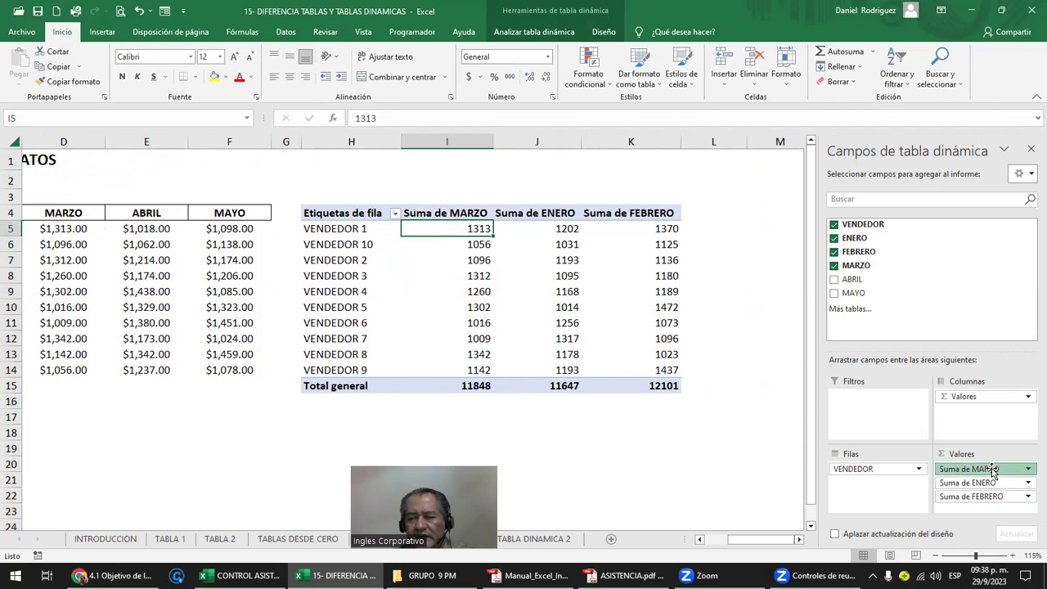
pyautogui.moveTo(992, 469); pyautogui.dragTo(987, 506)
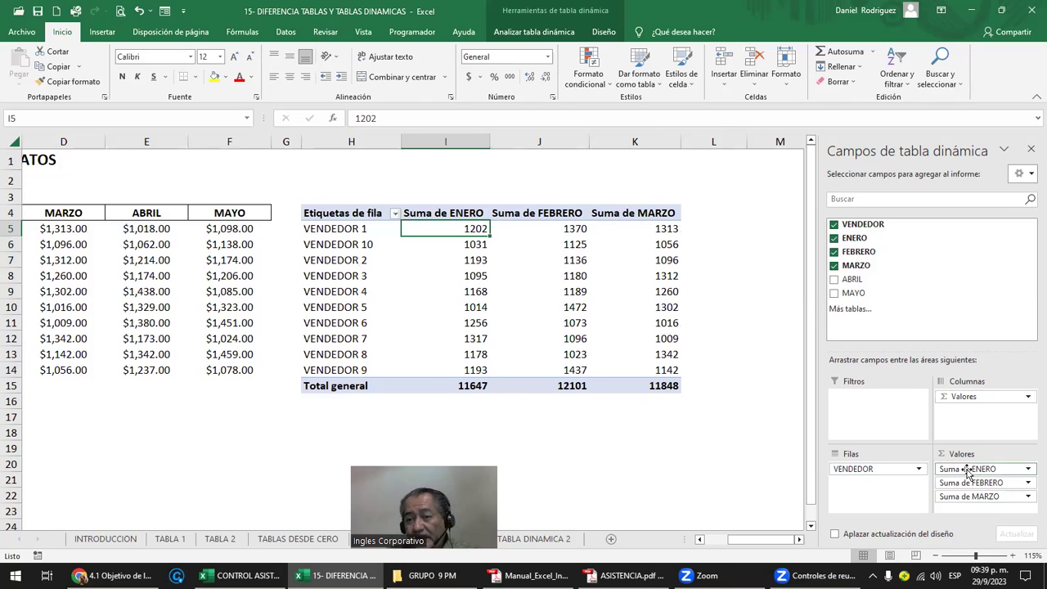
# - Remove the ENERO, FEBRERO and MARZO sums and move VENDEDOR into Valores as a count
pyautogui.moveTo(985, 471); pyautogui.dragTo(967, 296)
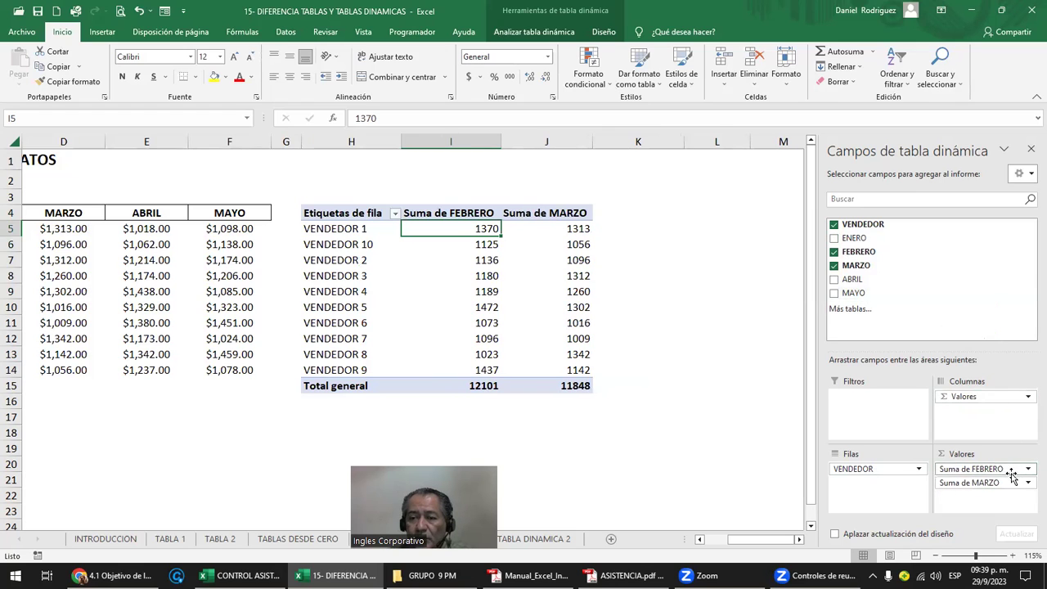
pyautogui.click(1009, 470)
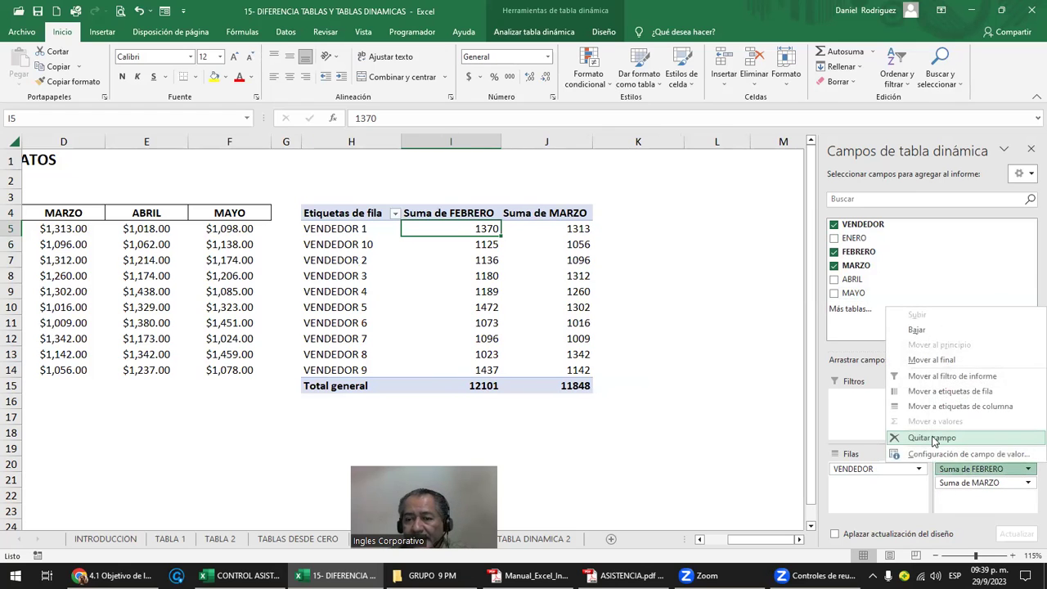
pyautogui.click(933, 439)
pyautogui.click(1022, 469)
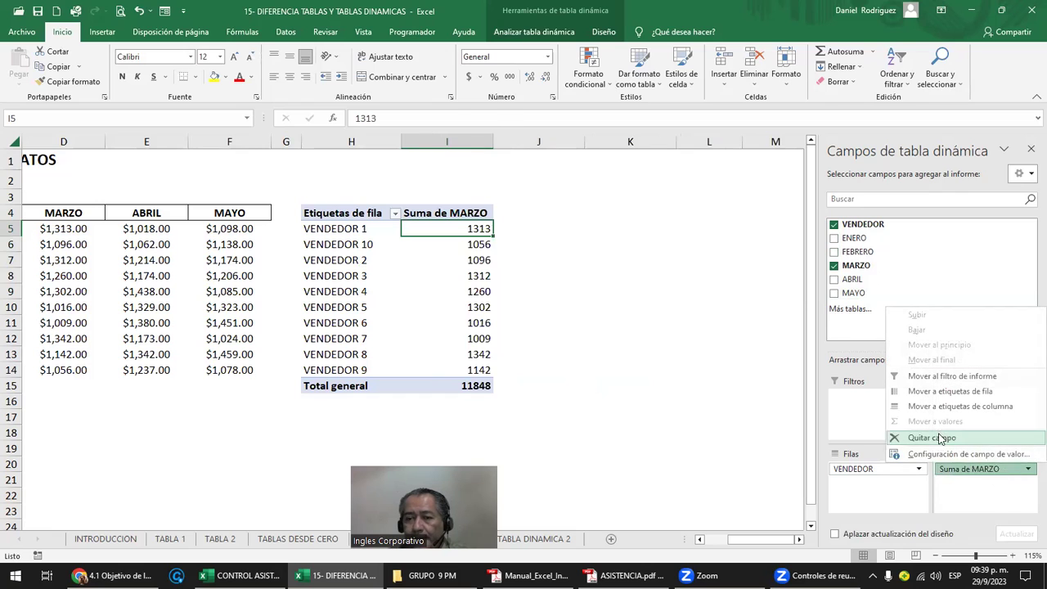
pyautogui.click(941, 439)
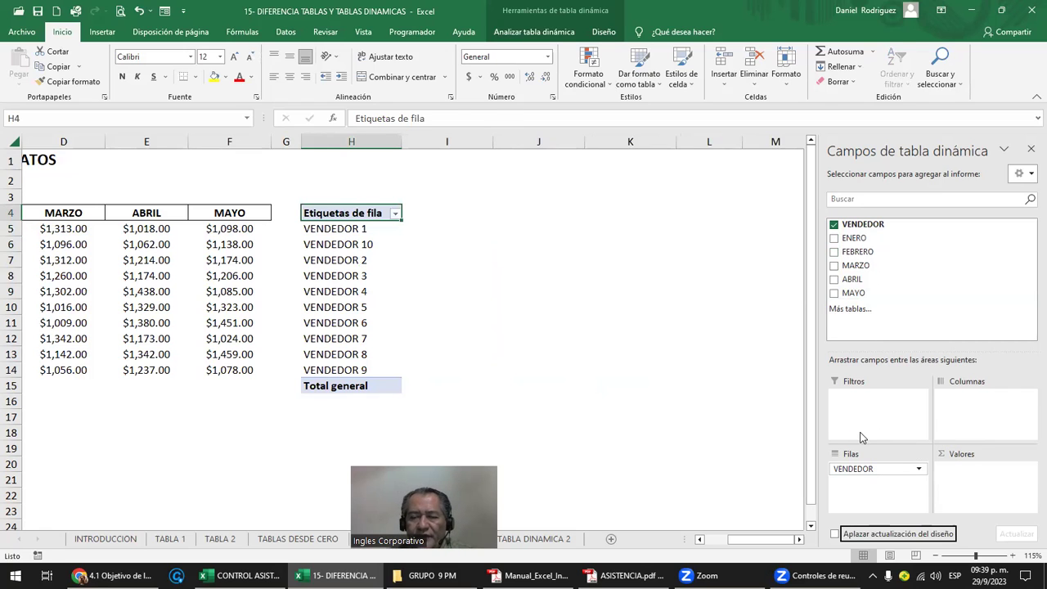
pyautogui.click(870, 469)
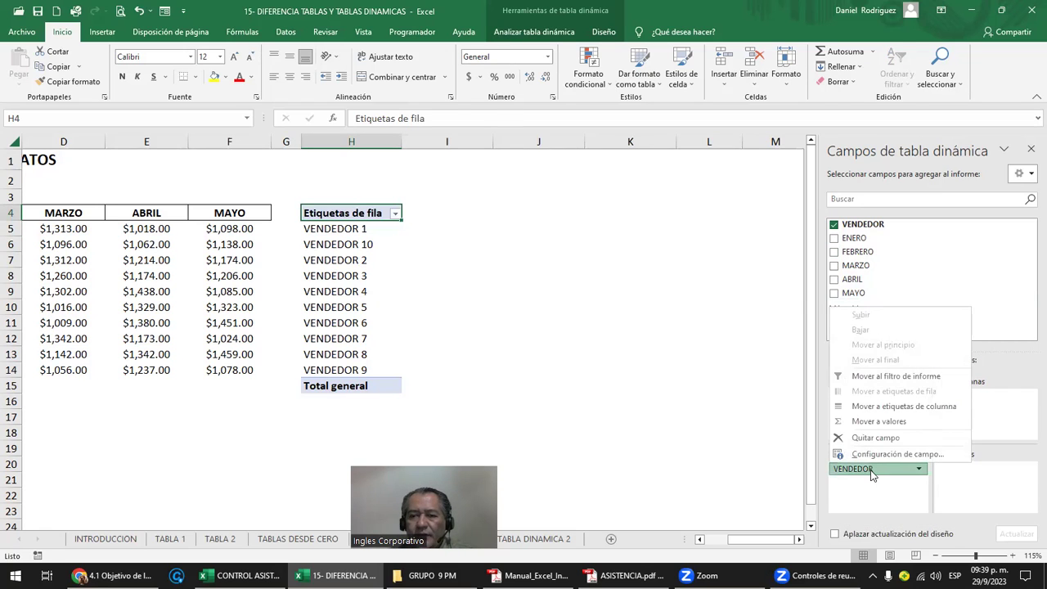
pyautogui.click(1001, 264)
pyautogui.moveTo(868, 467)
pyautogui.mouseDown()
pyautogui.moveTo(972, 454)
pyautogui.moveTo(997, 485)
pyautogui.mouseUp()
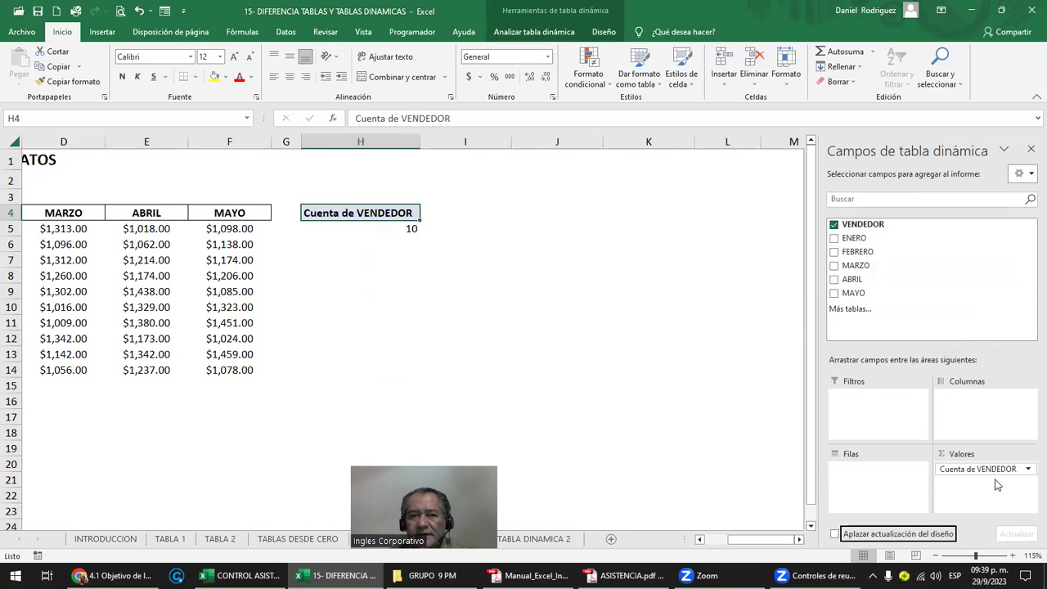
# - Check the Cuenta de VENDEDOR of 10 against the salesperson names in the sales table
pyautogui.click(485, 340)
pyautogui.press('Left')
pyautogui.press('Home')
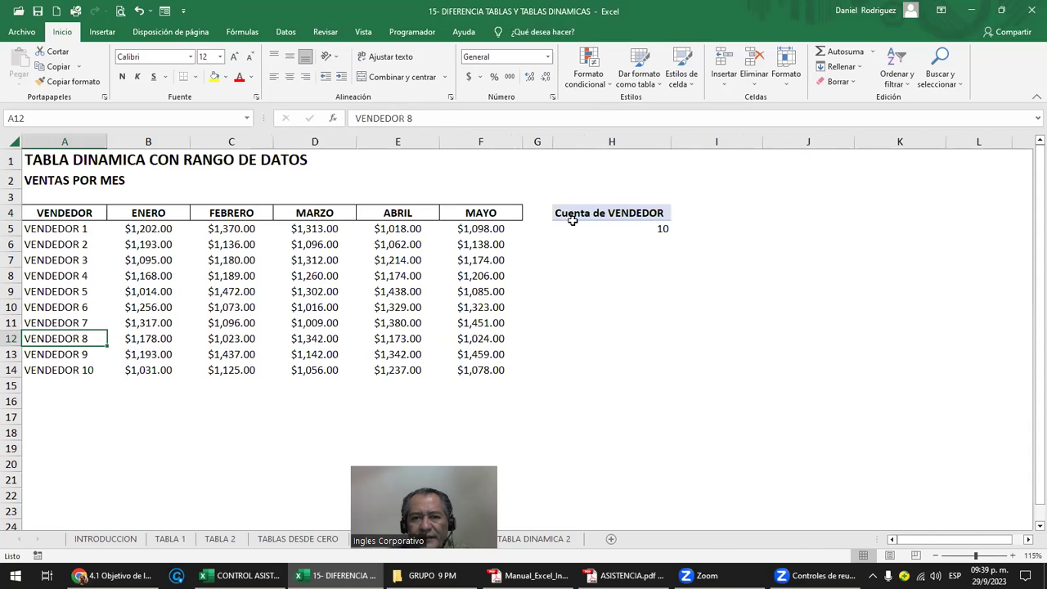
pyautogui.click(573, 220)
pyautogui.moveTo(80, 231); pyautogui.dragTo(69, 371)
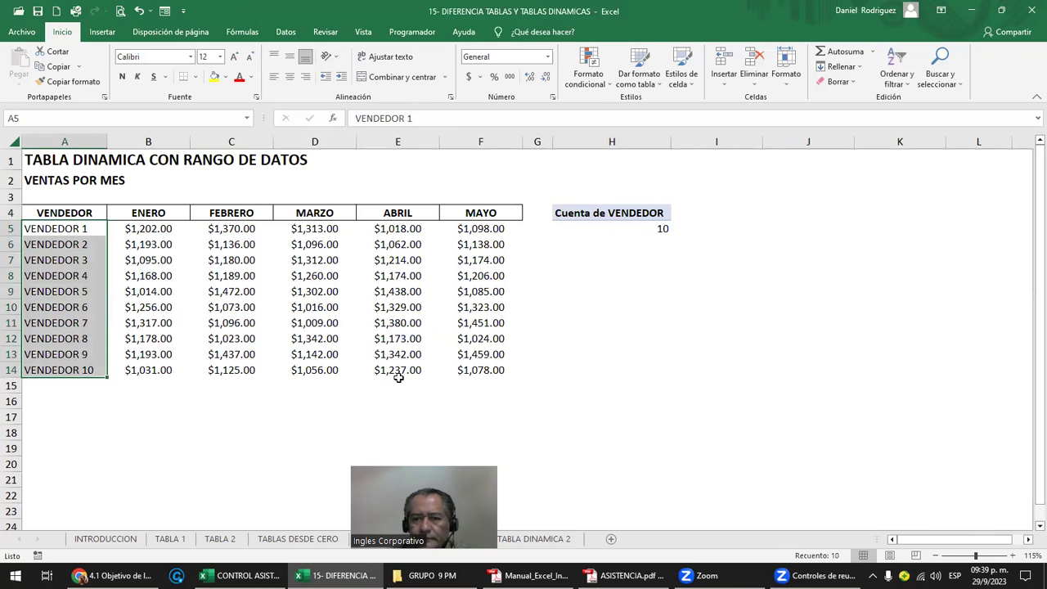
pyautogui.click(613, 226)
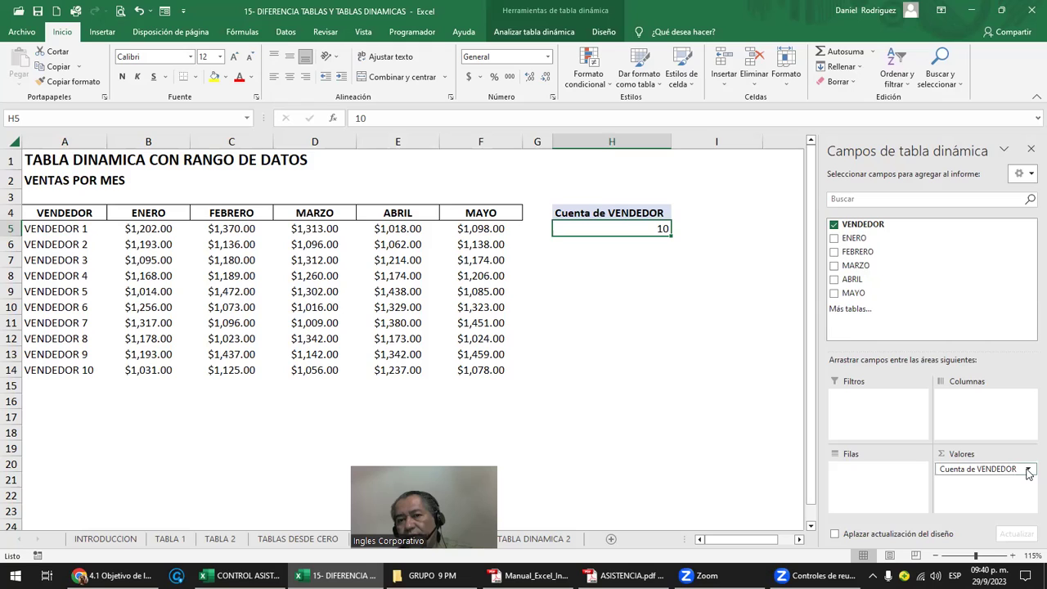
pyautogui.moveTo(623, 226)
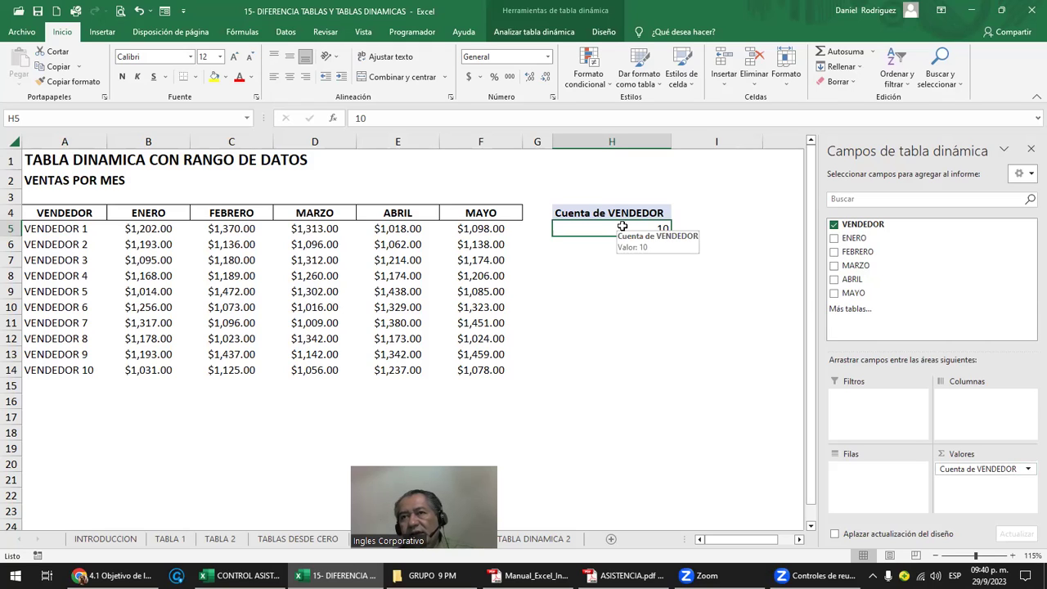
# - Return VENDEDOR to rows, sum MAYO as values, and add MARZO as column labels
pyautogui.moveTo(977, 469); pyautogui.dragTo(850, 484)
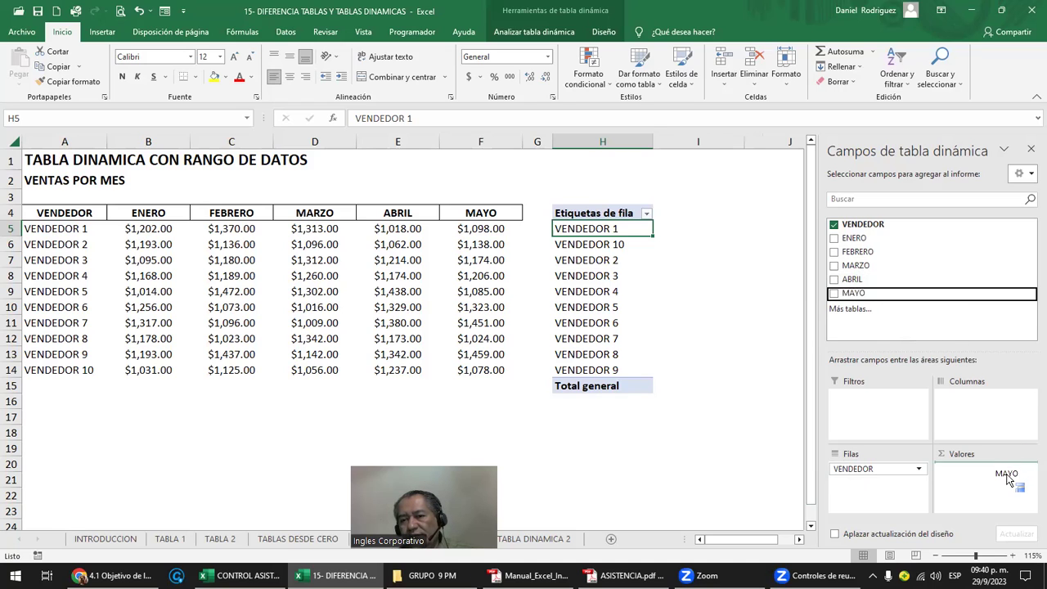
pyautogui.moveTo(874, 301); pyautogui.dragTo(1008, 478)
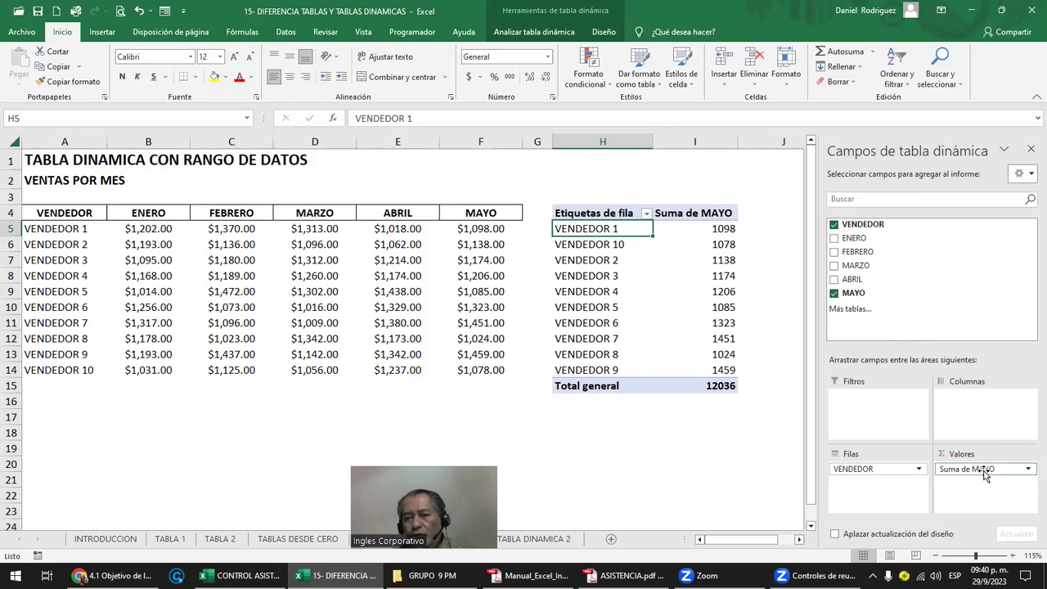
pyautogui.moveTo(849, 269); pyautogui.dragTo(966, 411)
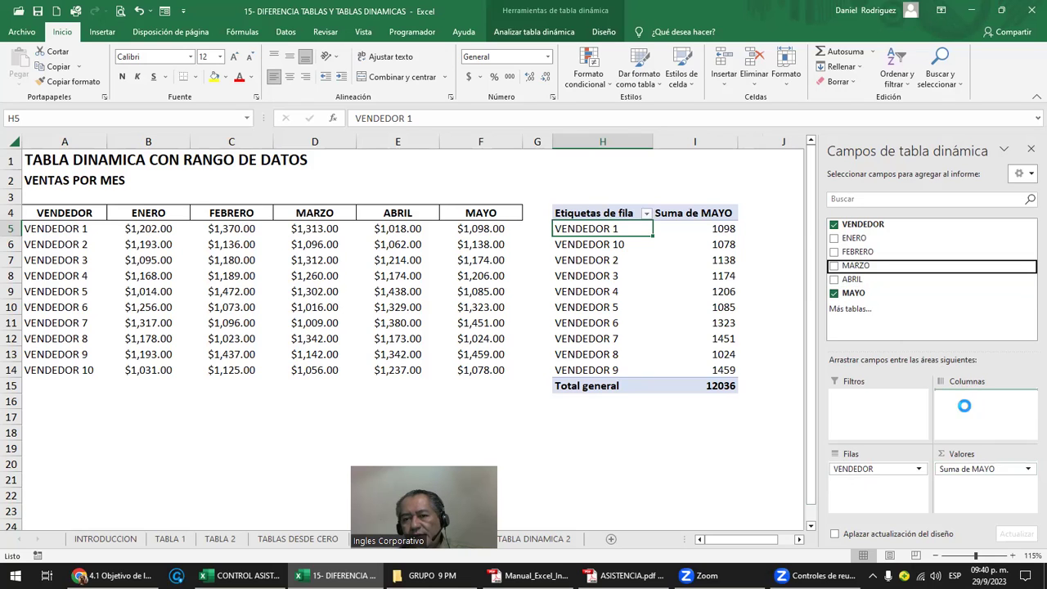
pyautogui.click(706, 178)
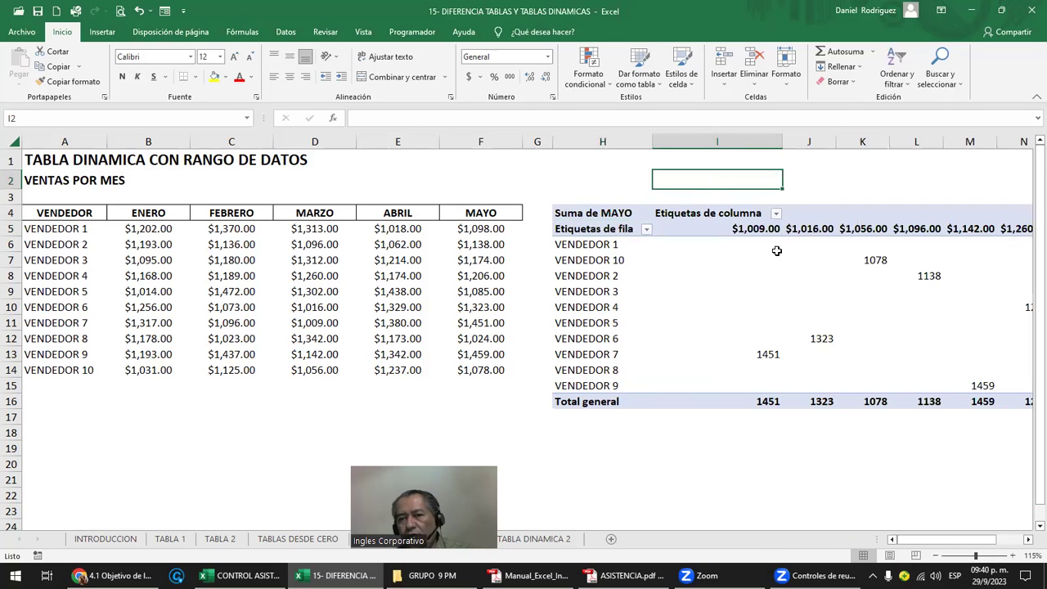
pyautogui.click(611, 230)
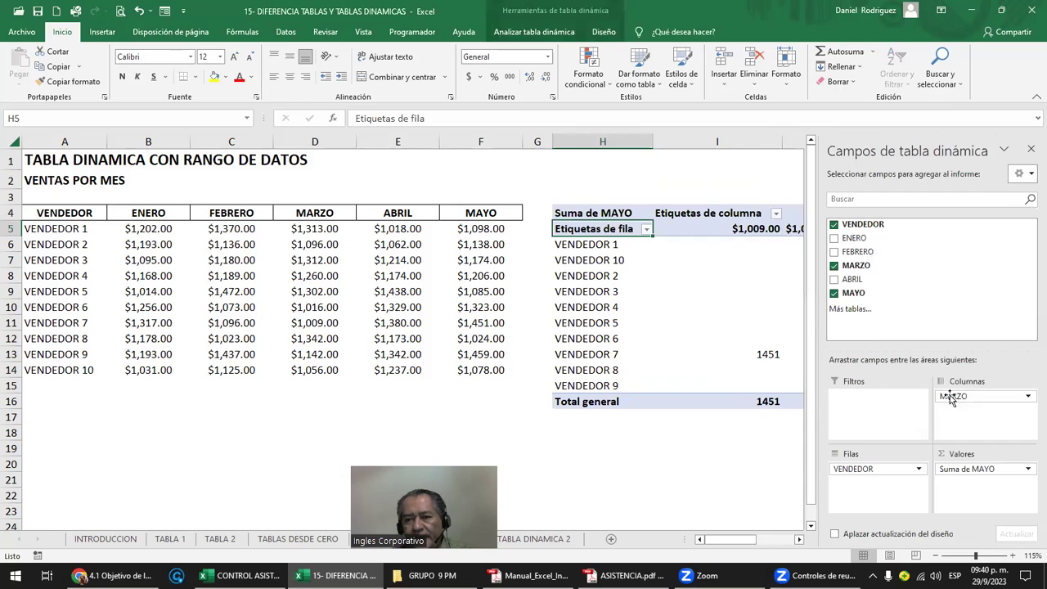
# - Compare the MARZO values in D5:D14 with the pivot's column headings in I and J
pyautogui.click(317, 229)
pyautogui.moveTo(320, 243); pyautogui.dragTo(306, 362)
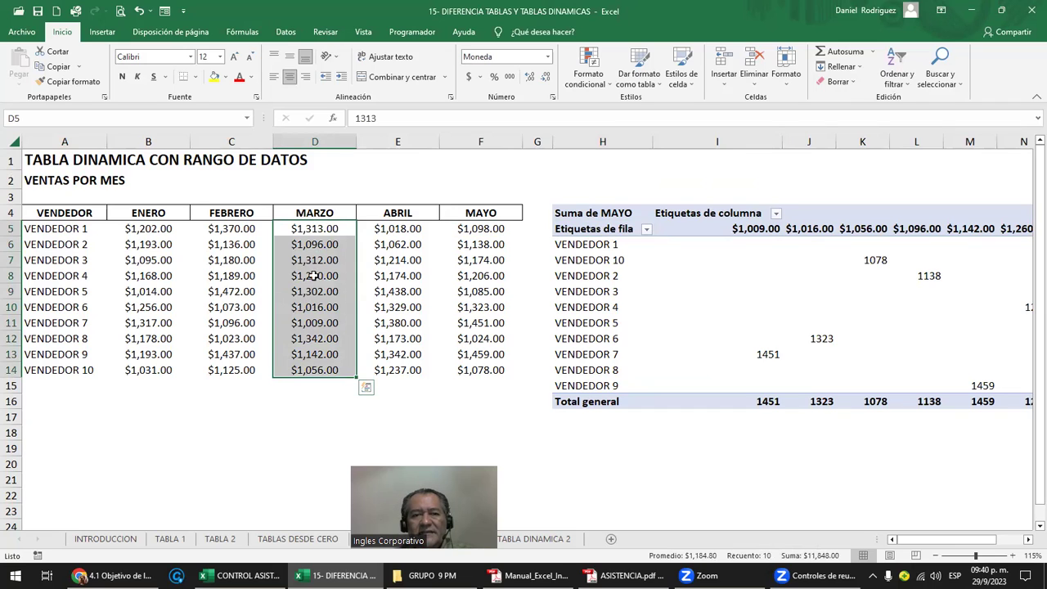
pyautogui.moveTo(326, 226); pyautogui.dragTo(327, 370)
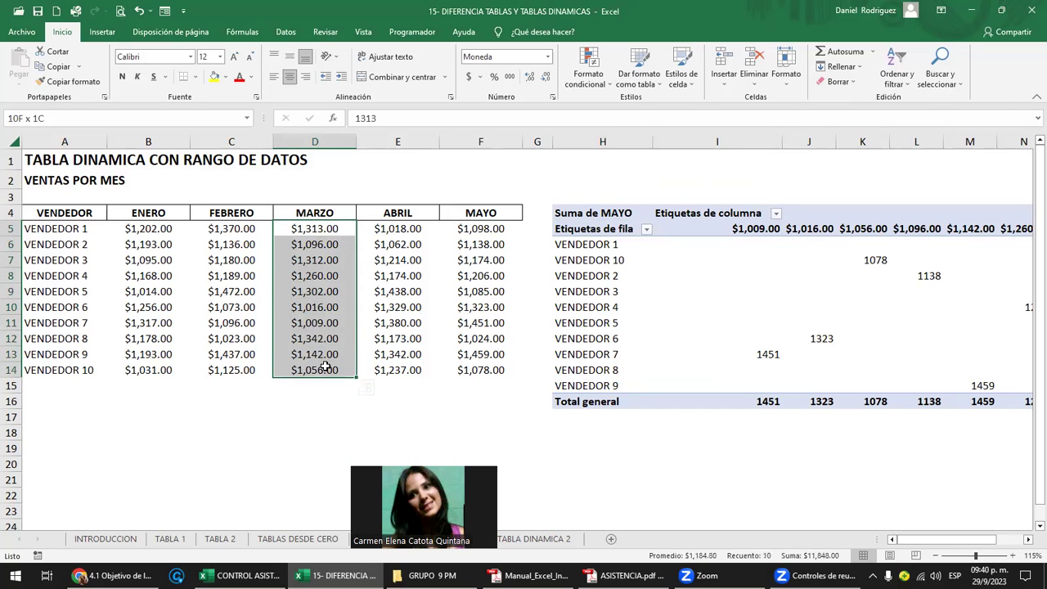
pyautogui.click(319, 232)
pyautogui.moveTo(326, 235); pyautogui.dragTo(325, 291)
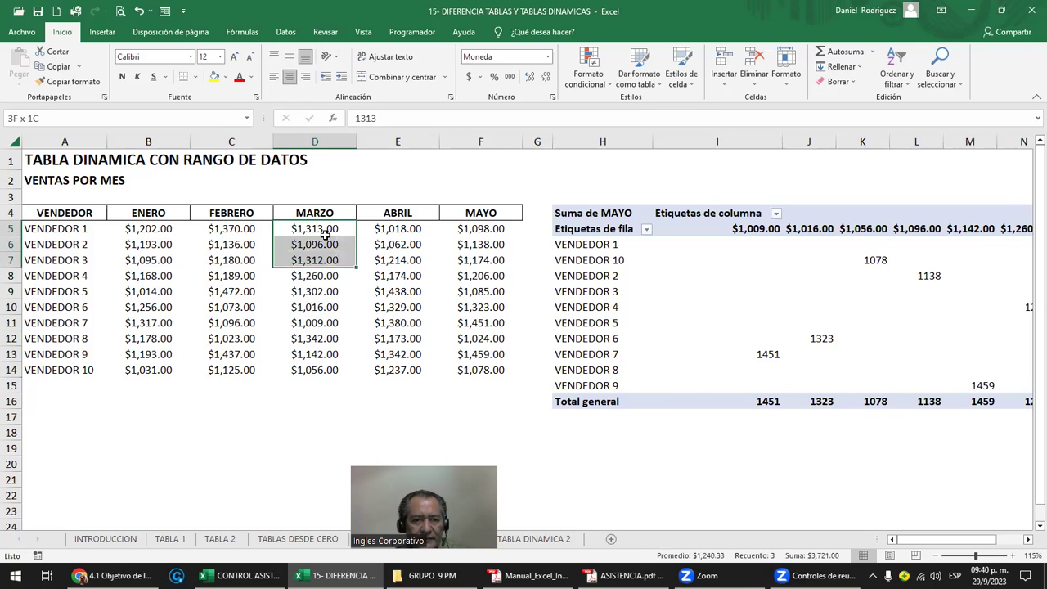
pyautogui.click(726, 232)
pyautogui.click(325, 232)
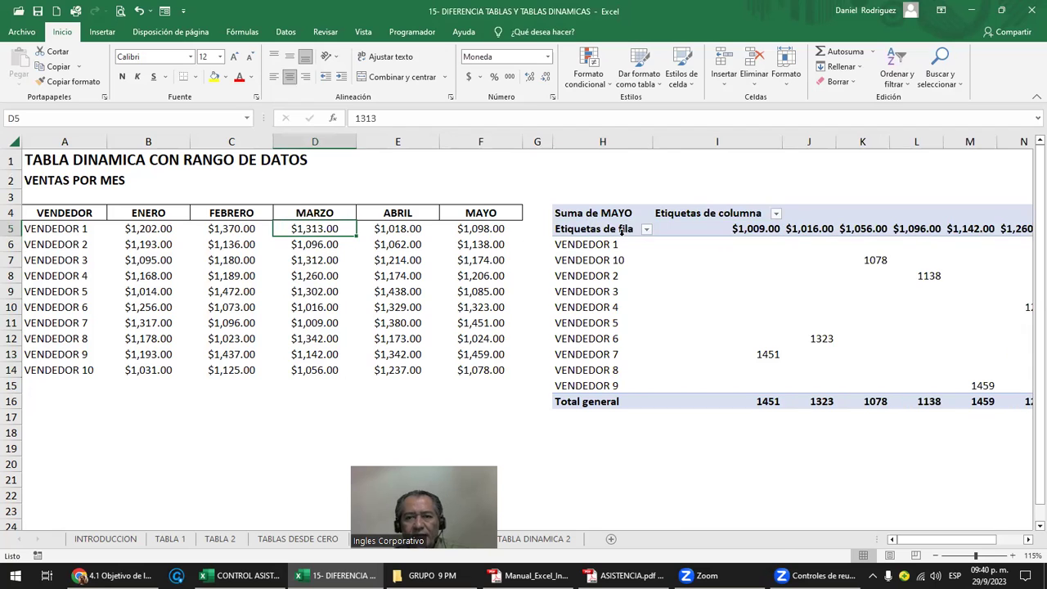
pyautogui.click(726, 142)
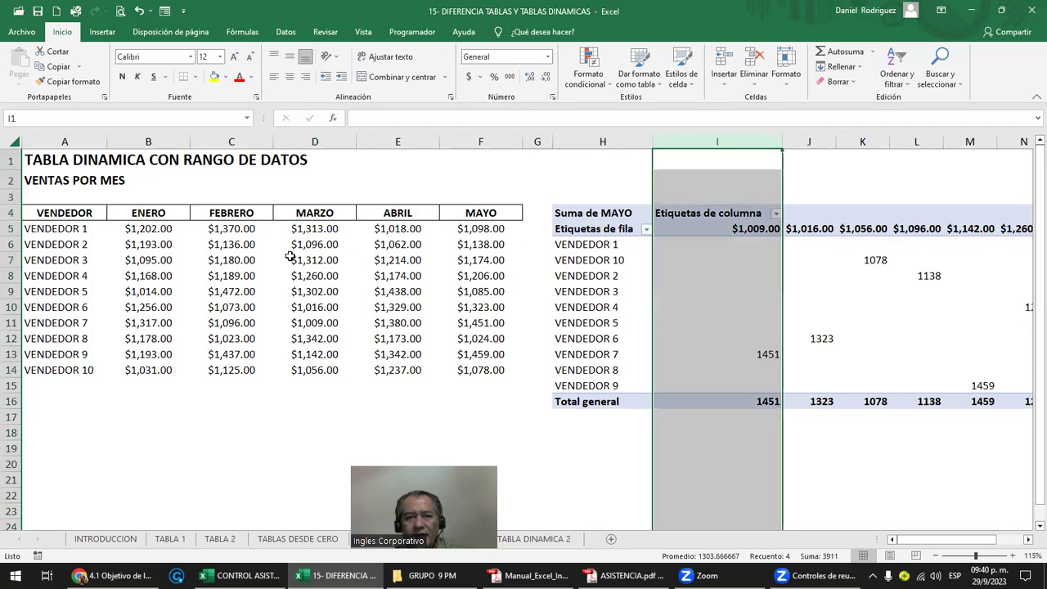
pyautogui.click(319, 240)
pyautogui.click(821, 145)
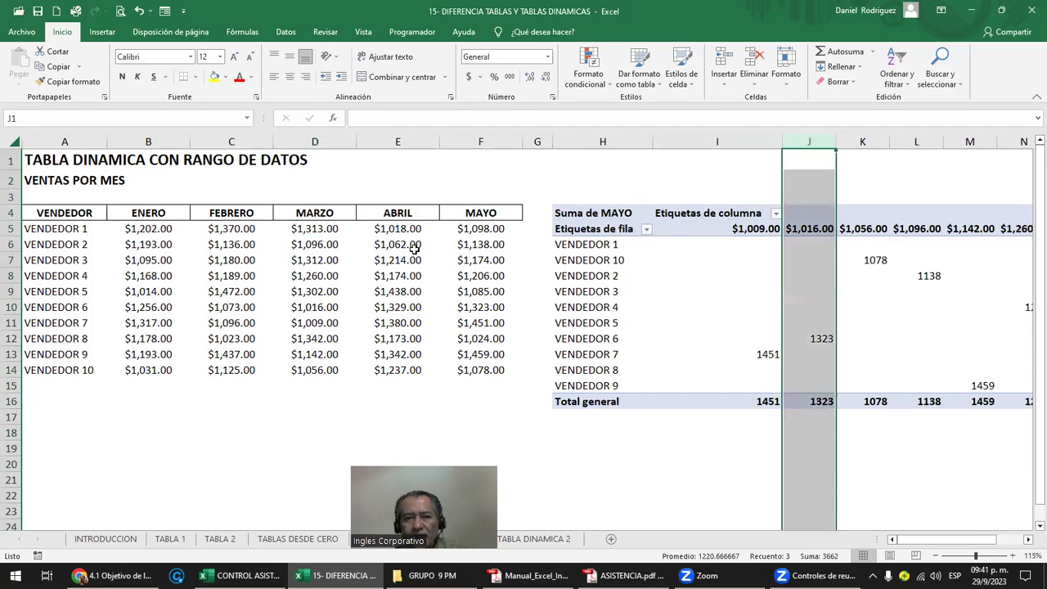
pyautogui.moveTo(311, 230); pyautogui.dragTo(323, 370)
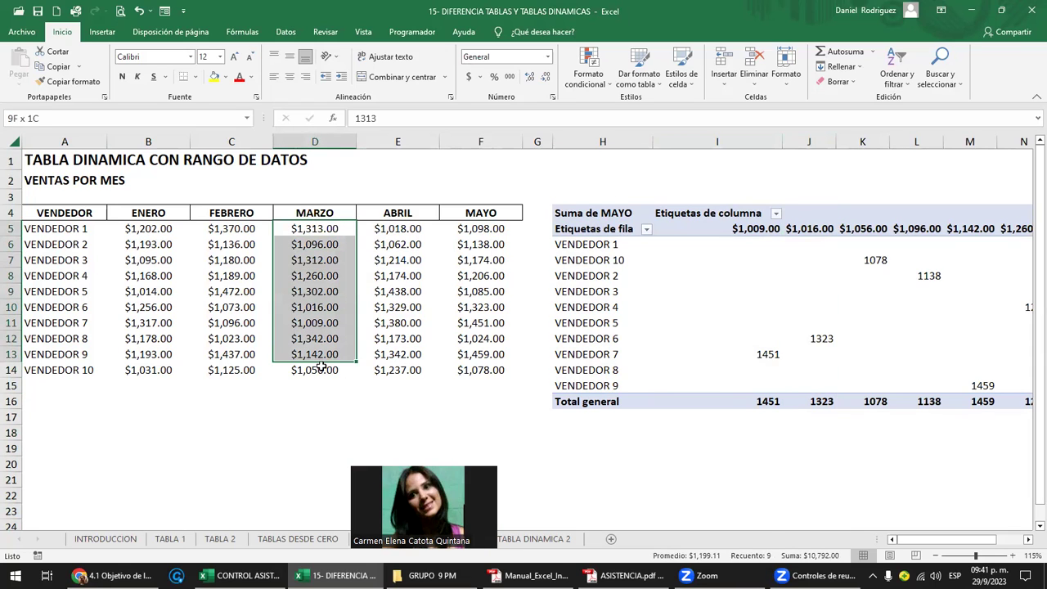
# - Step along row 2 to view the rest of the pivot's MARZO columns
pyautogui.click(728, 178)
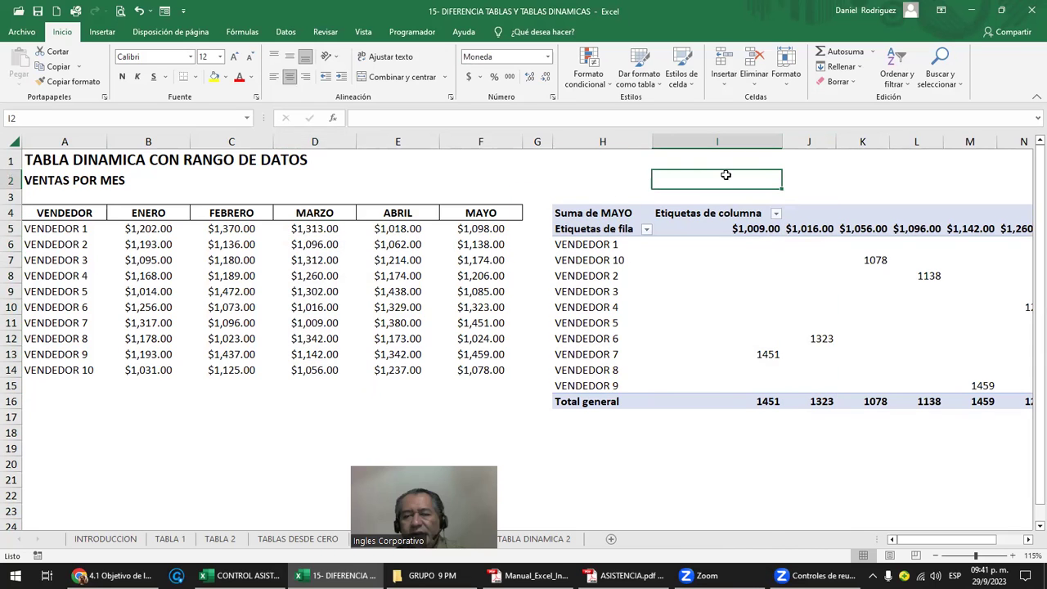
pyautogui.press('Right')
pyautogui.press('Right')
pyautogui.press('Right')
pyautogui.press('Right')
pyautogui.press('Right')
pyautogui.press('Right')
pyautogui.press('Right')
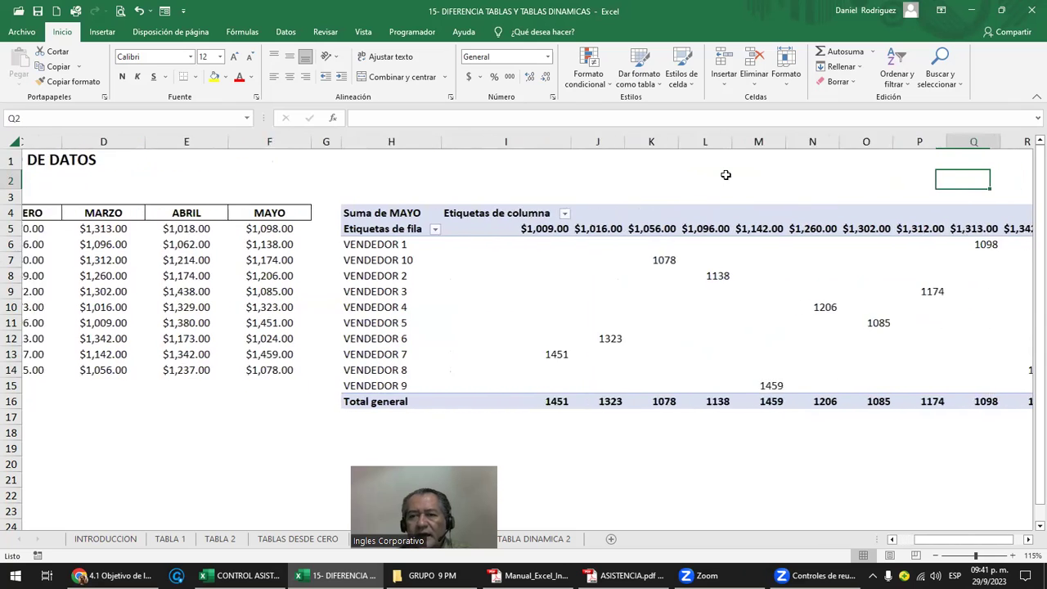
pyautogui.press('Right')
pyautogui.press('Left')
pyautogui.press('Left')
pyautogui.press('Left')
pyautogui.press('Home')
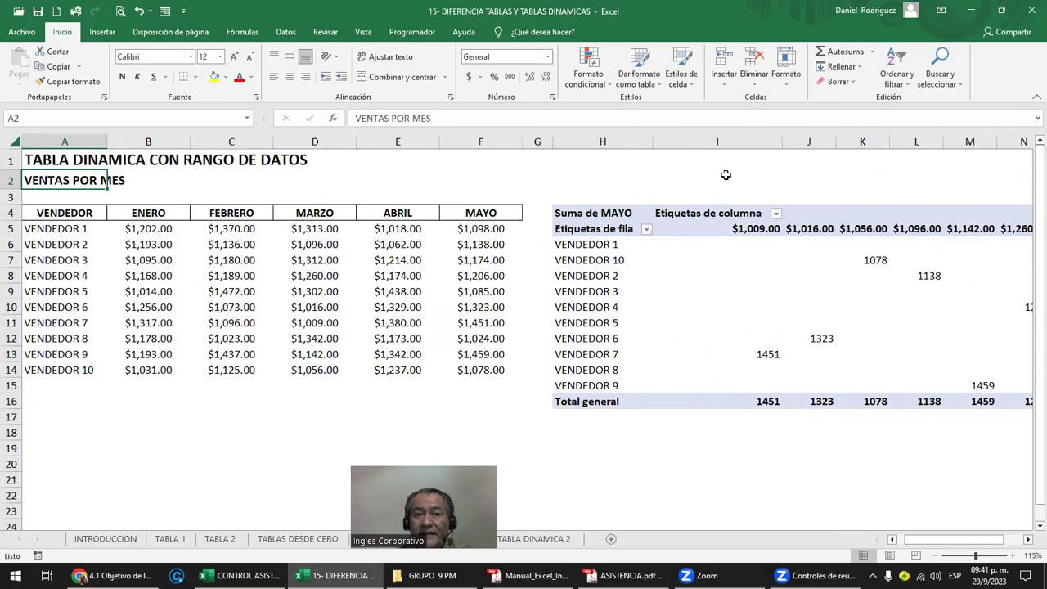
# - Remove MARZO from the pivot's columns and lay the vendors out as columns
pyautogui.click(606, 237)
pyautogui.click(606, 244)
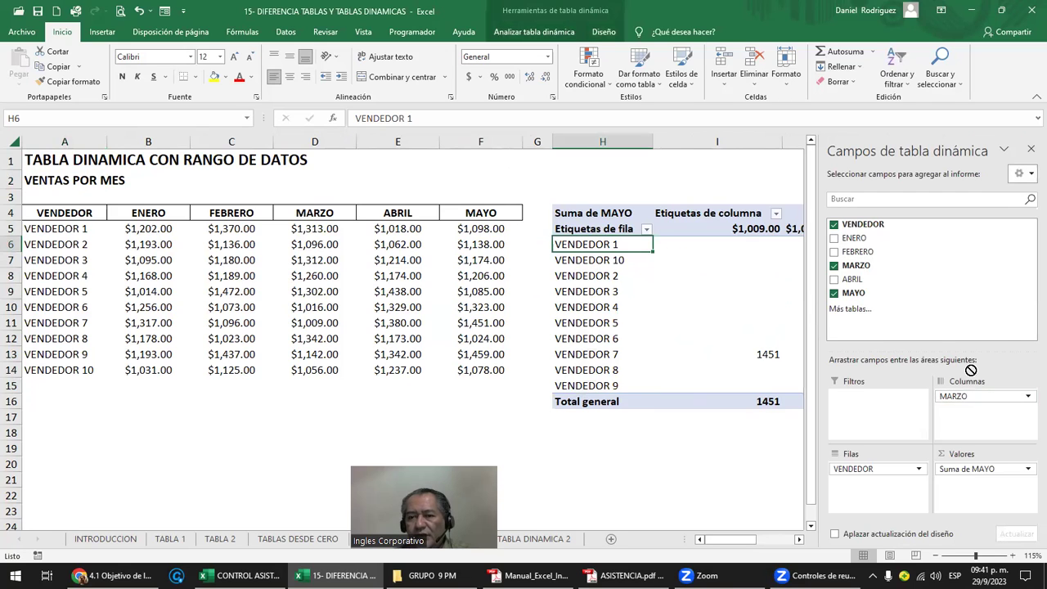
pyautogui.moveTo(994, 399); pyautogui.dragTo(956, 295)
pyautogui.moveTo(879, 472); pyautogui.dragTo(983, 421)
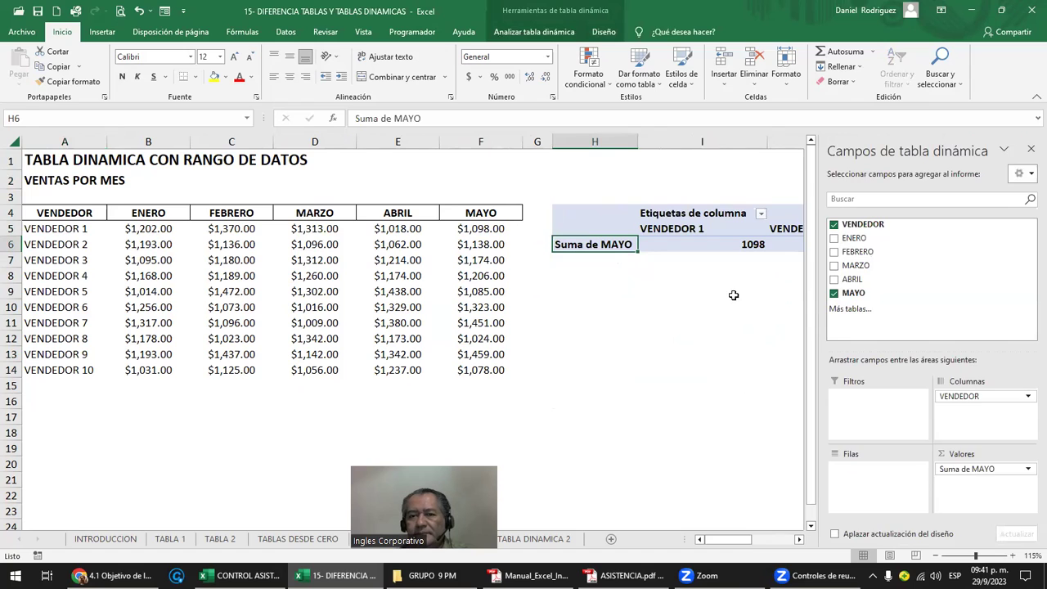
# - Inspect the vendor columns from VENDEDOR 1 across to Total general
pyautogui.click(748, 287)
pyautogui.click(696, 228)
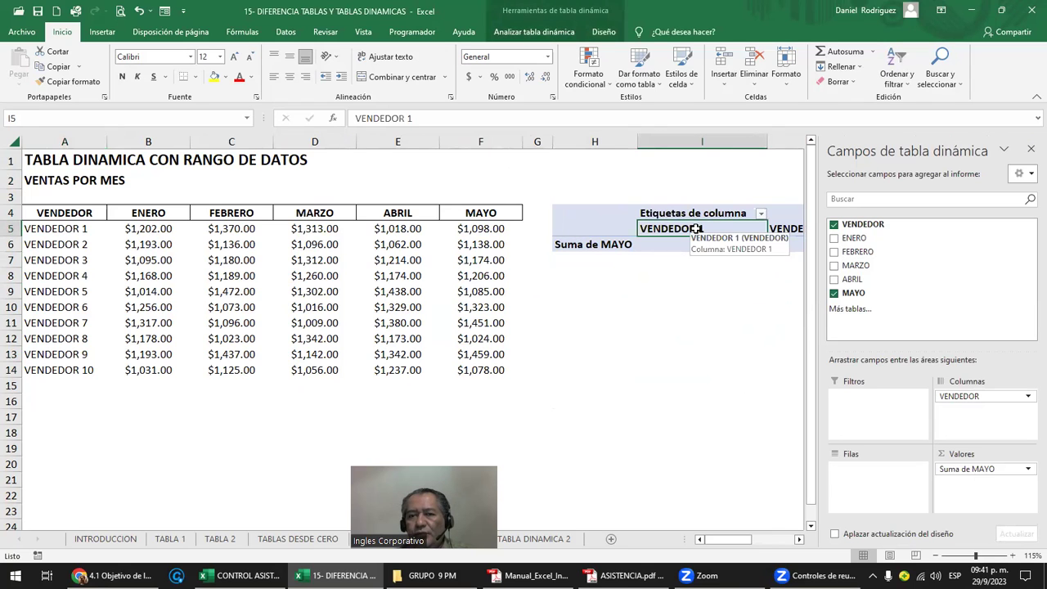
pyautogui.press('Right')
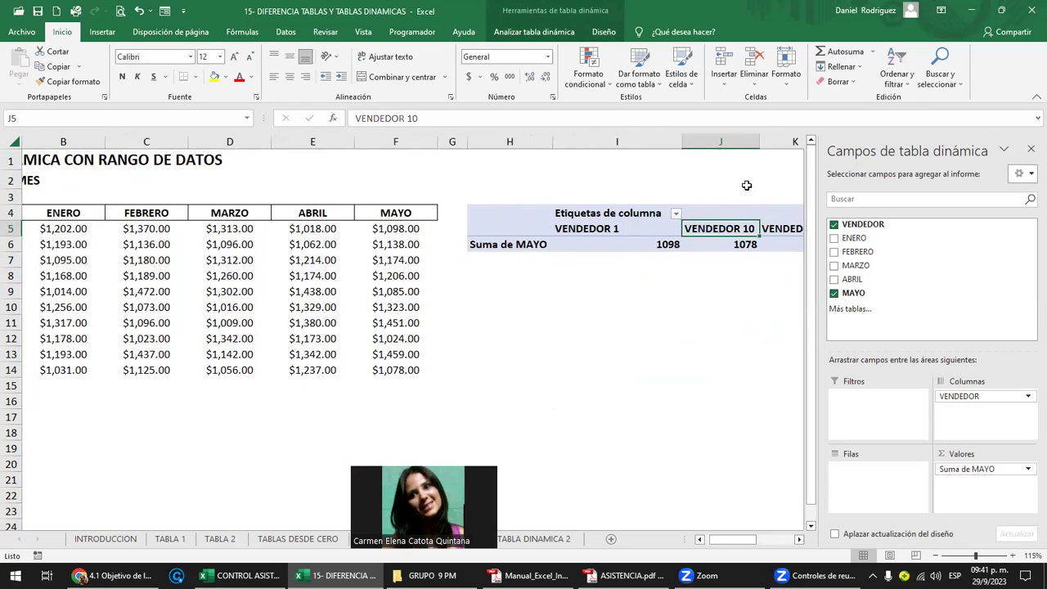
pyautogui.press('Right')
pyautogui.press('Right')
pyautogui.press('Right')
pyautogui.press('Right')
pyautogui.press('Right')
pyautogui.press('Right')
pyautogui.press('Right')
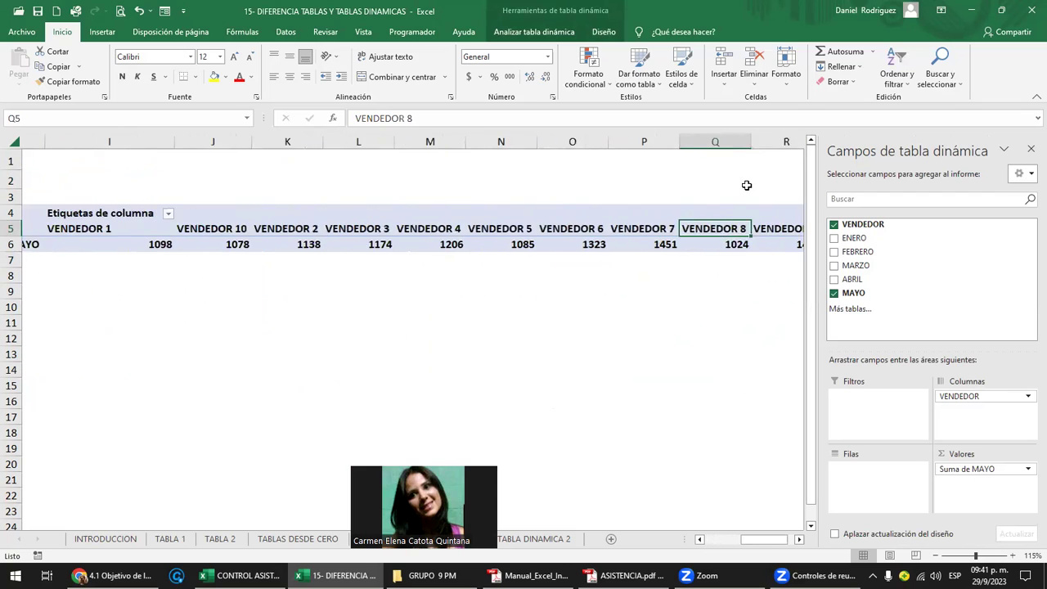
pyautogui.press('Right')
pyautogui.press('Right')
pyautogui.press('Right')
pyautogui.press('Left')
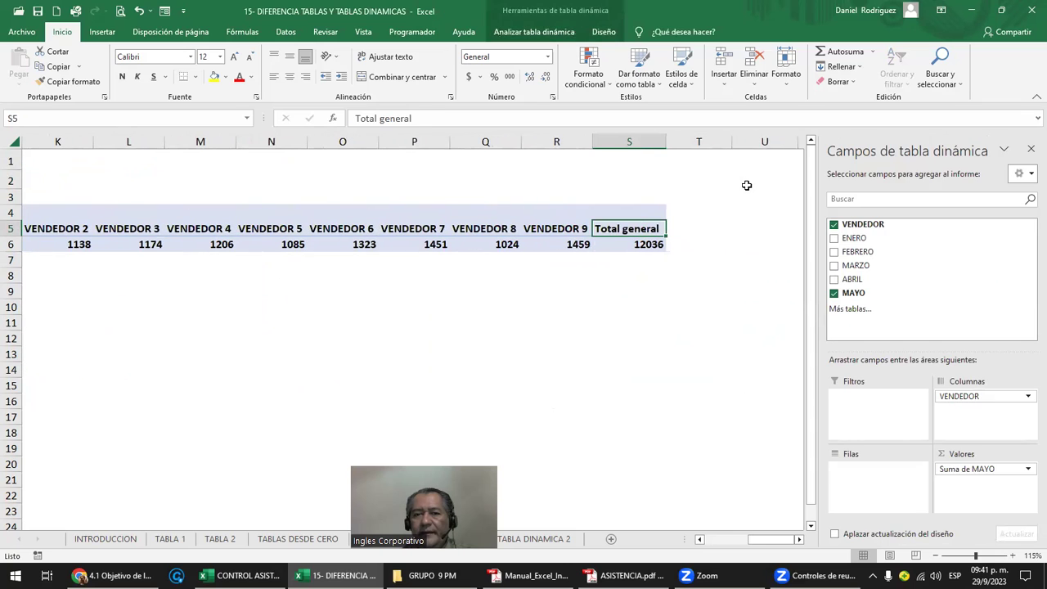
pyautogui.press('Left')
pyautogui.press('Left')
pyautogui.press('Left')
pyautogui.press('Left')
pyautogui.press('Home')
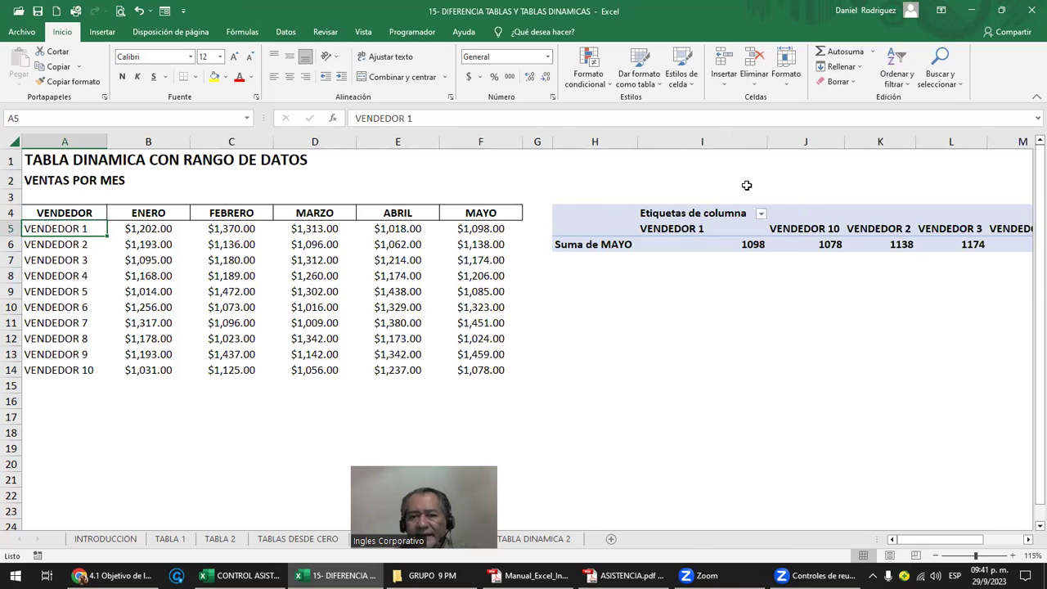
# - Put the vendors back as pivot rows and remove the Suma de MAYO values
pyautogui.click(572, 232)
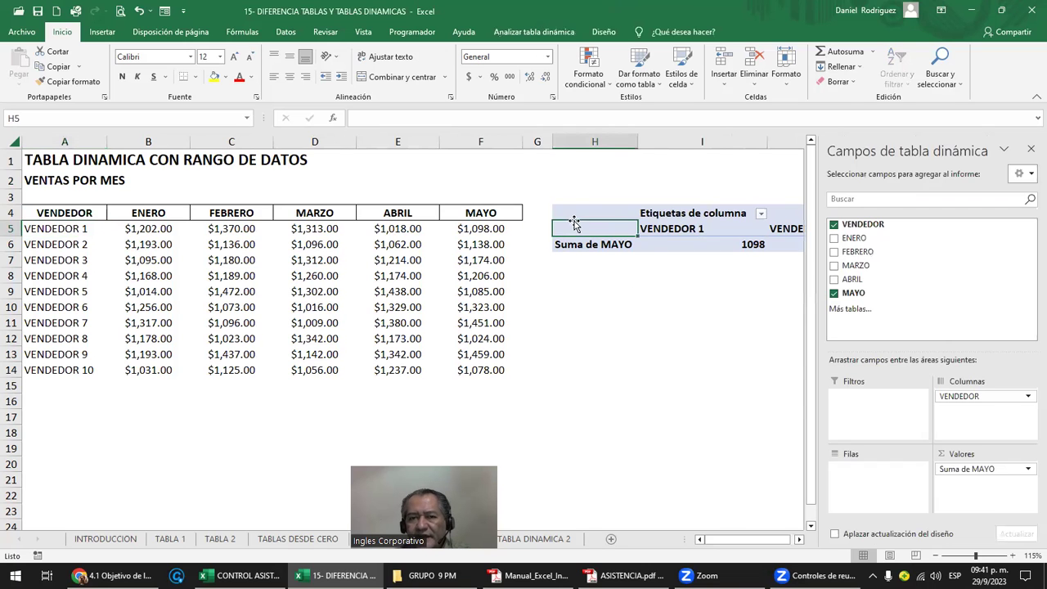
pyautogui.moveTo(481, 215)
pyautogui.mouseDown()
pyautogui.moveTo(213, 360)
pyautogui.moveTo(49, 370)
pyautogui.mouseUp()
pyautogui.click(483, 214)
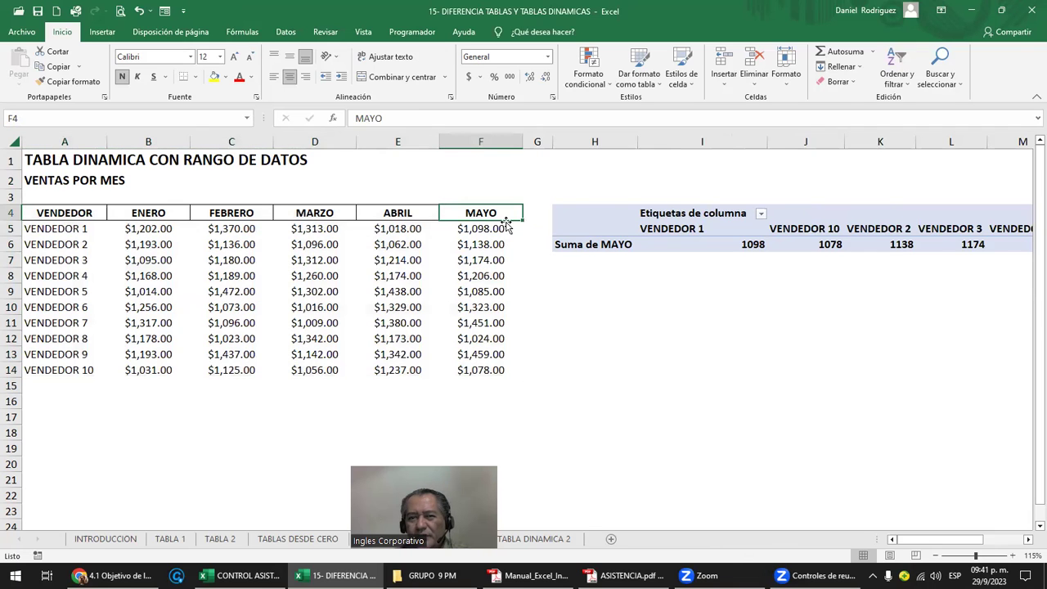
pyautogui.click(651, 286)
pyautogui.click(634, 228)
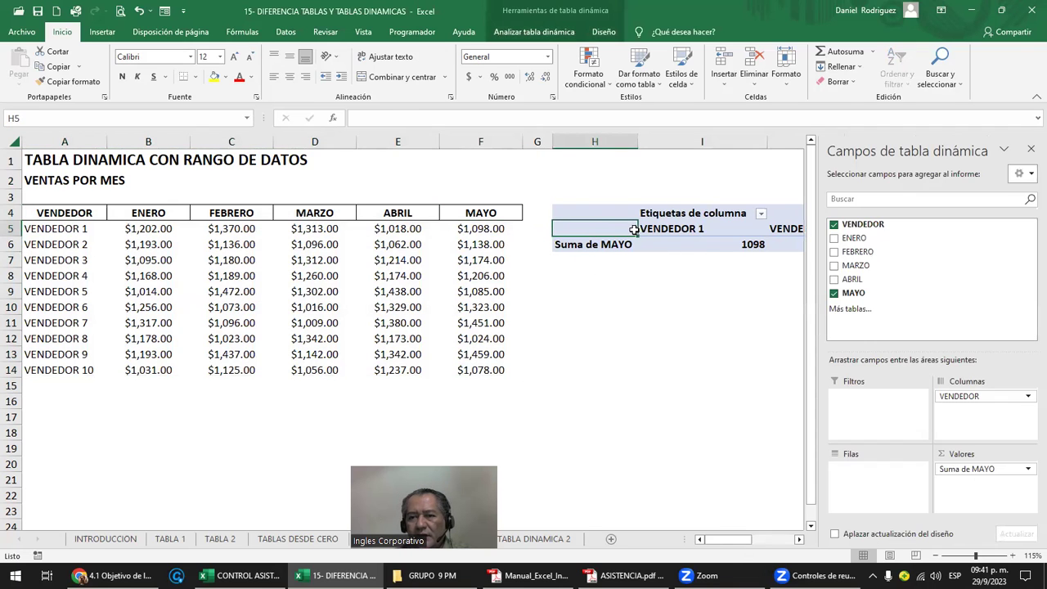
pyautogui.moveTo(985, 399); pyautogui.dragTo(874, 484)
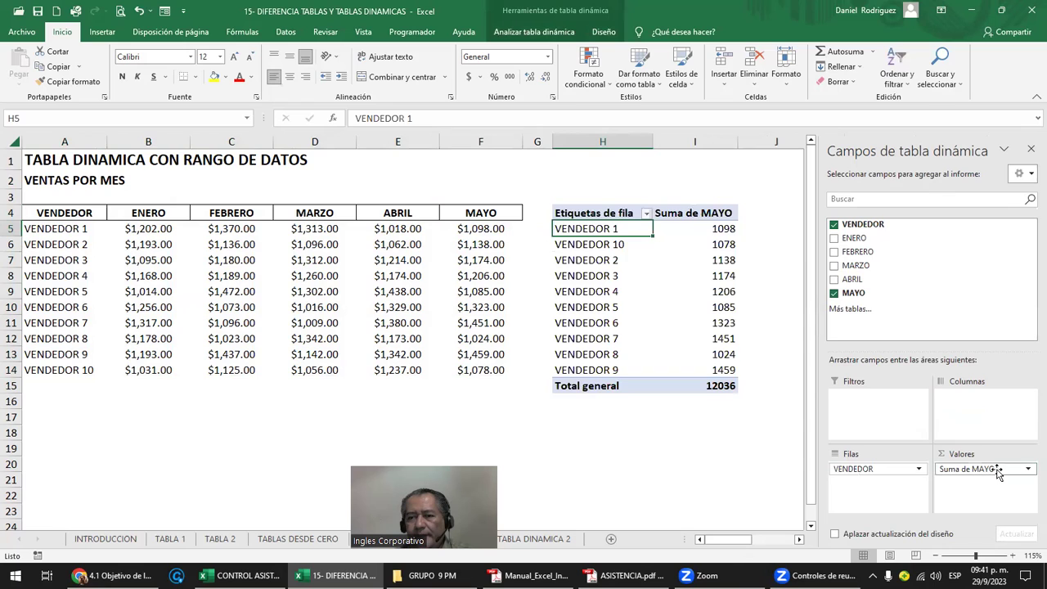
pyautogui.moveTo(998, 473); pyautogui.dragTo(992, 319)
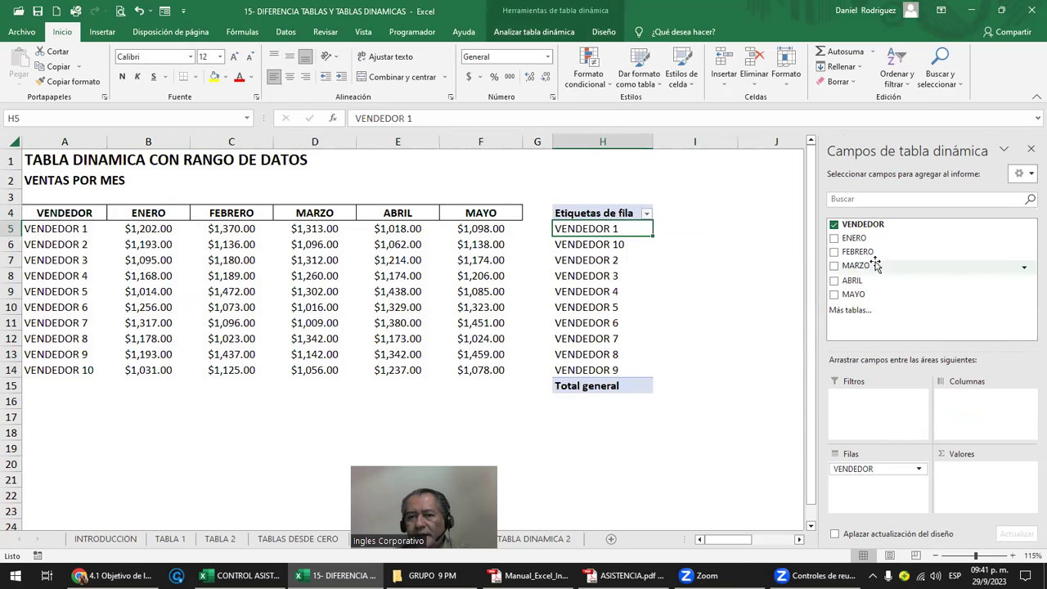
pyautogui.click(834, 238)
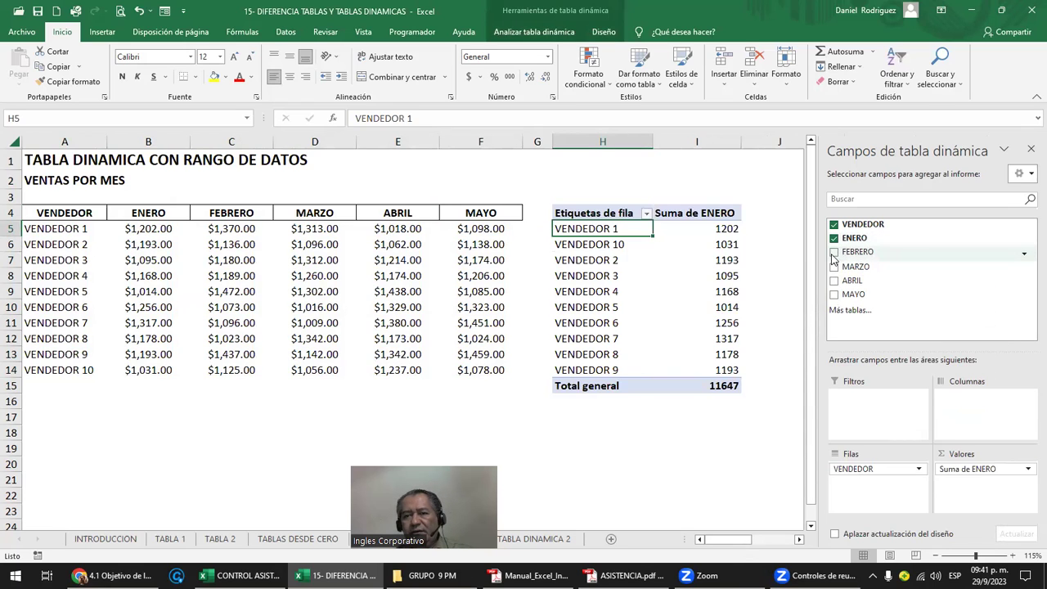
pyautogui.click(834, 252)
pyautogui.click(834, 266)
pyautogui.click(833, 280)
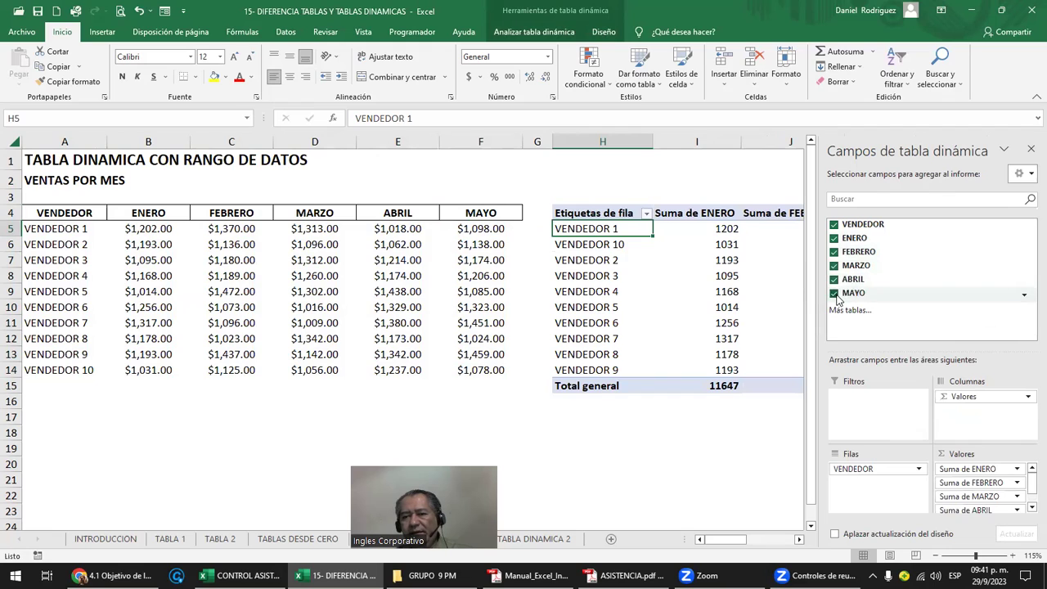
pyautogui.click(834, 294)
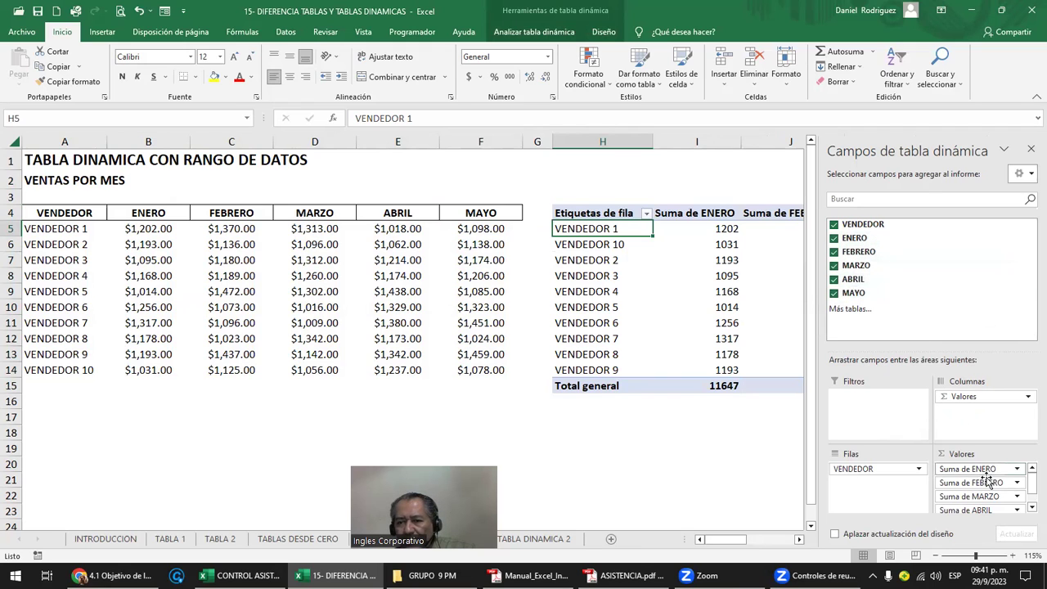
pyautogui.click(697, 196)
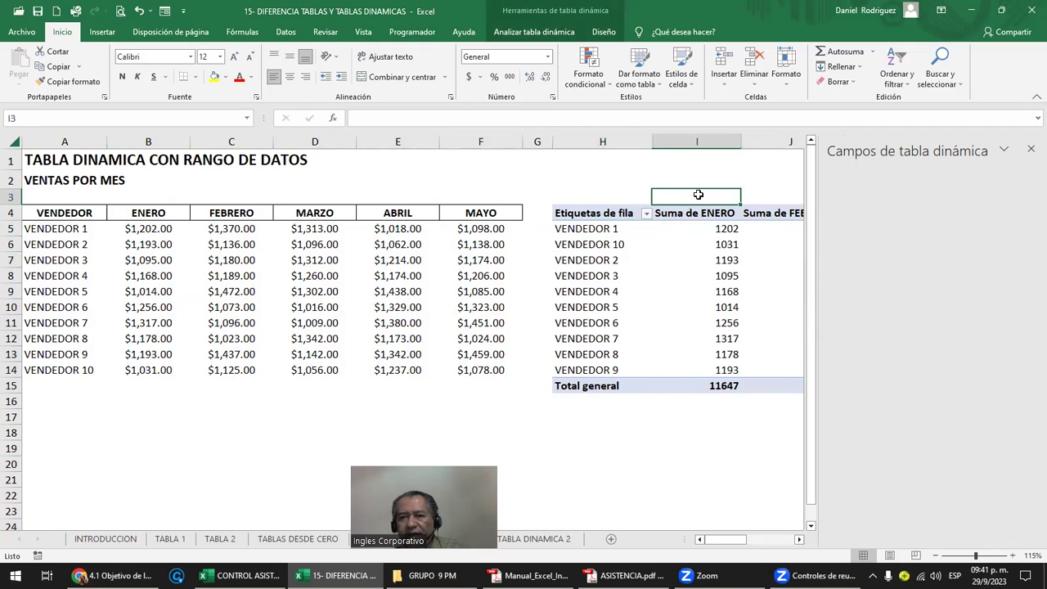
pyautogui.press('Right')
pyautogui.press('Right')
pyautogui.press('Right')
pyautogui.press('Right')
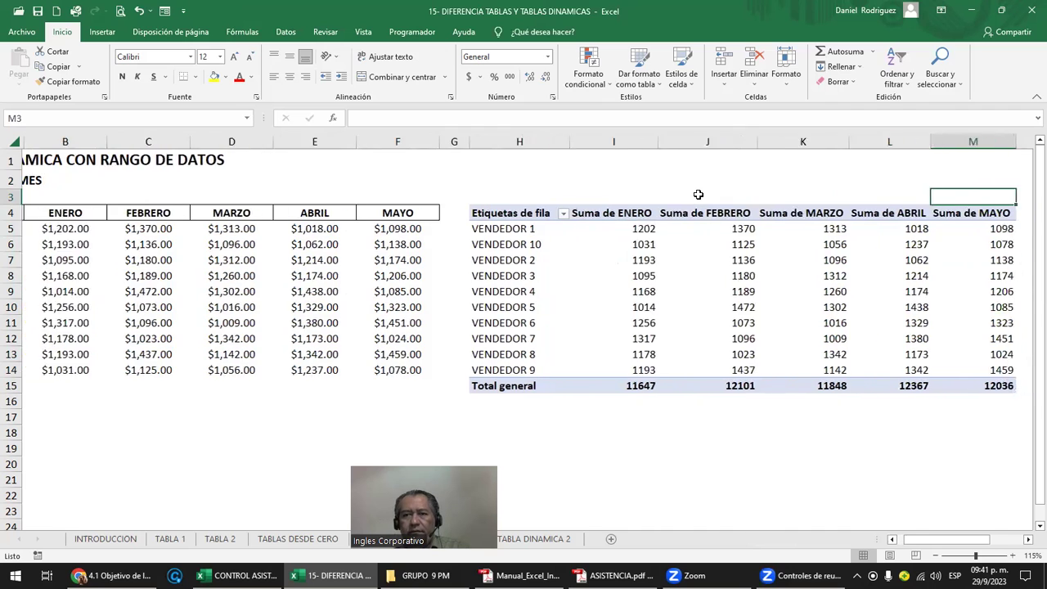
pyautogui.press('Right')
pyautogui.press('Right')
pyautogui.click(361, 232)
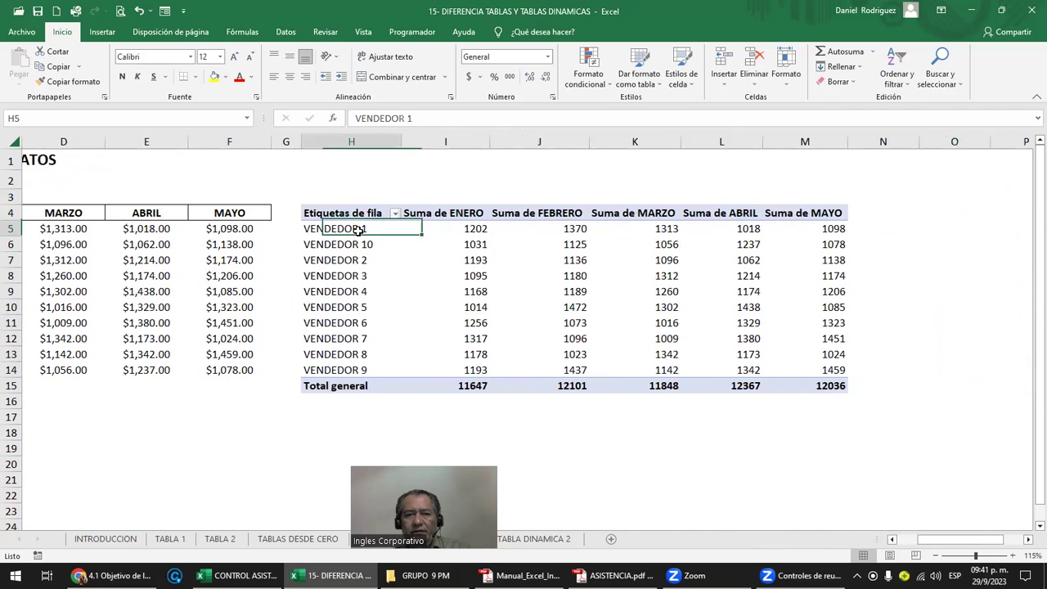
pyautogui.moveTo(542, 230)
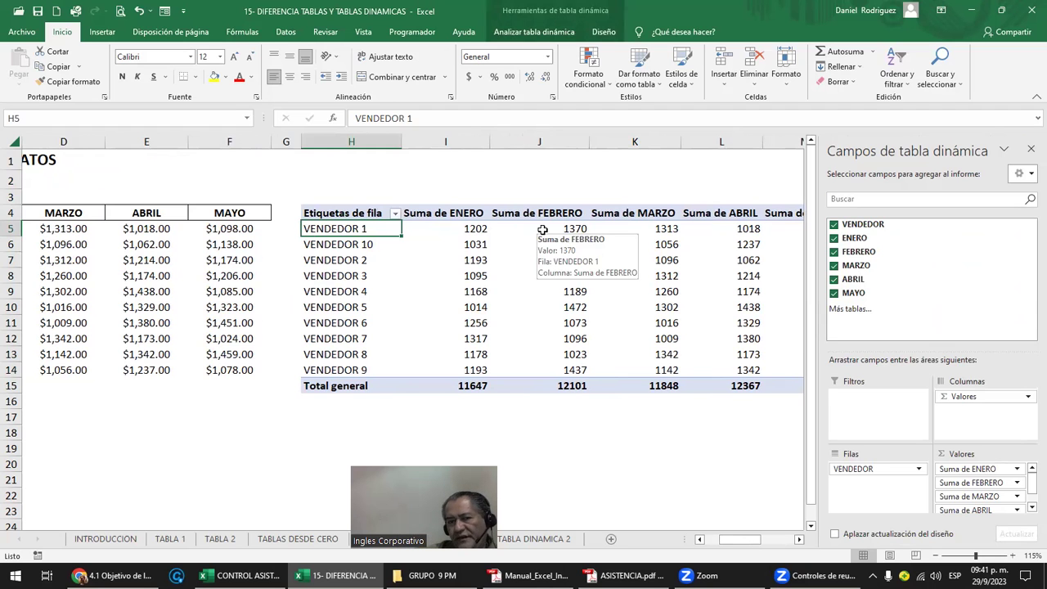
pyautogui.press('Left')
pyautogui.press('Left')
pyautogui.press('Left')
pyautogui.press('Left')
pyautogui.press('Left')
pyautogui.press('Left')
pyautogui.press('Left')
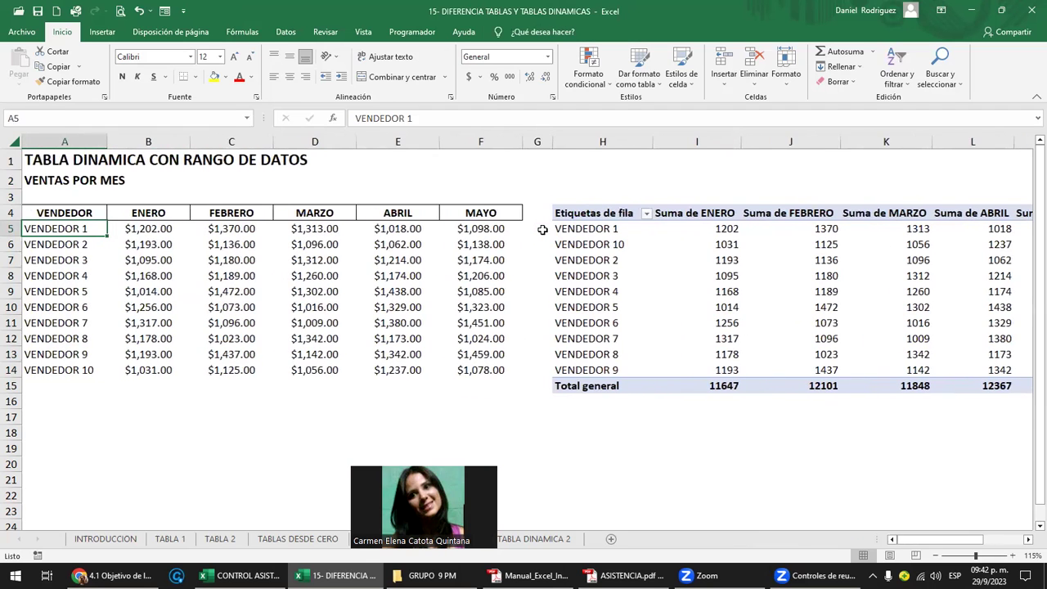
pyautogui.moveTo(507, 213); pyautogui.dragTo(96, 368)
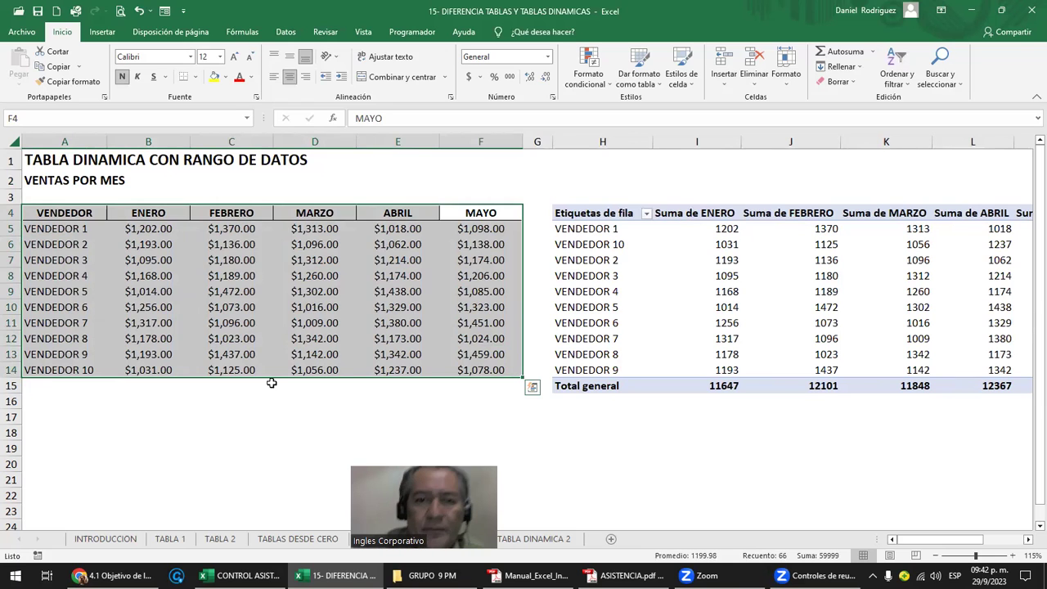
pyautogui.click(540, 214)
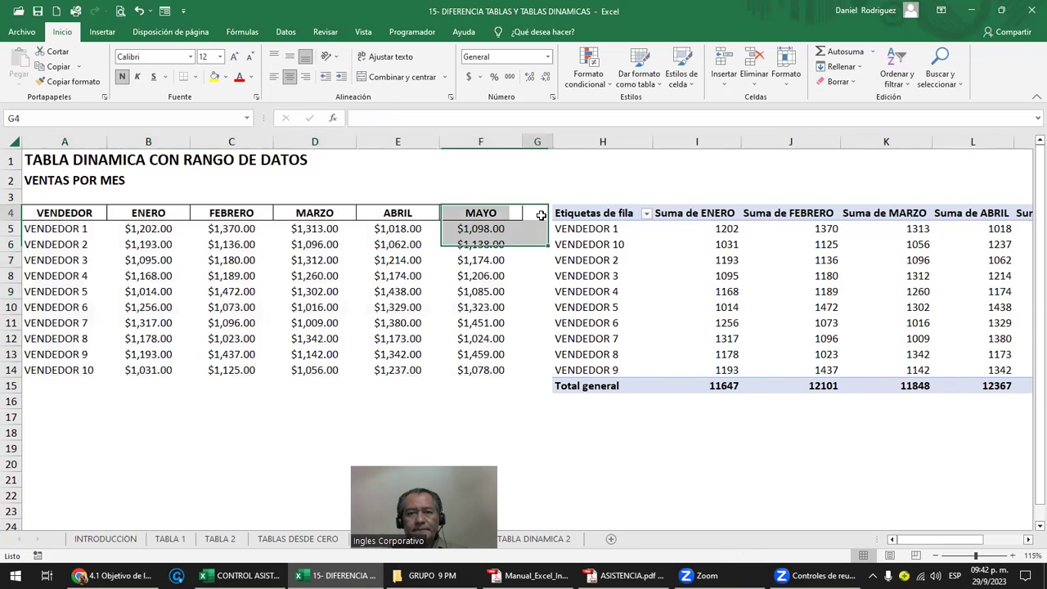
# - Insert a new column G and head it TOTAL in G4
pyautogui.click(538, 141)
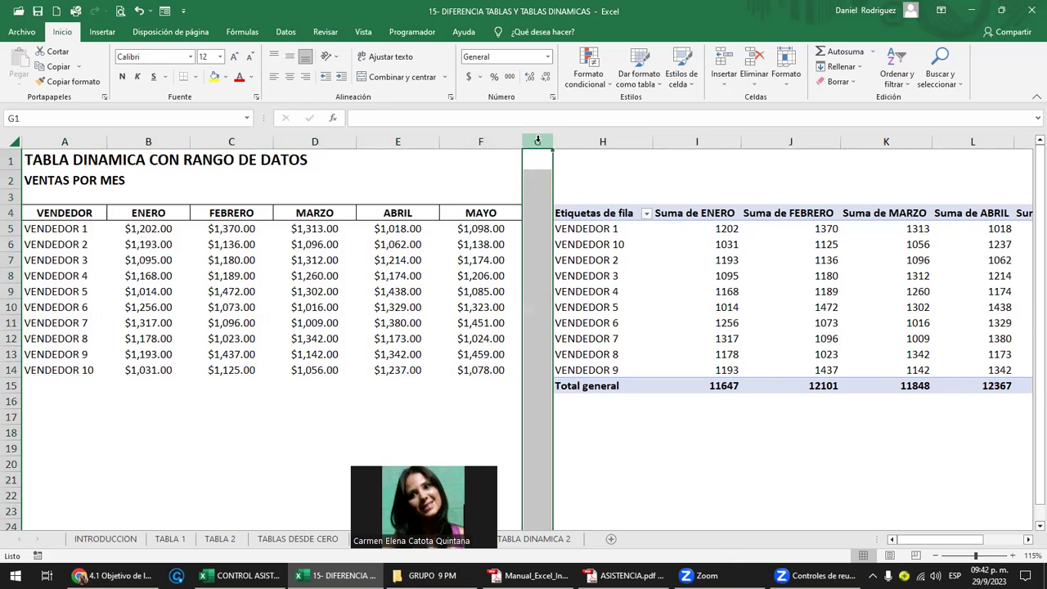
pyautogui.rightClick(538, 143)
pyautogui.click(608, 260)
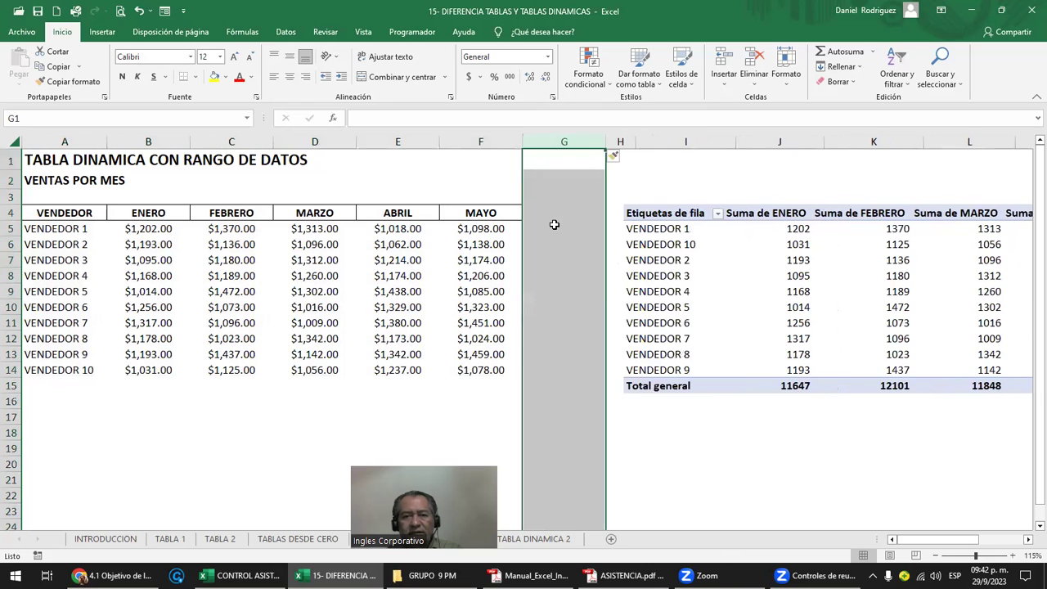
pyautogui.click(532, 215)
pyautogui.write('TOTAL')
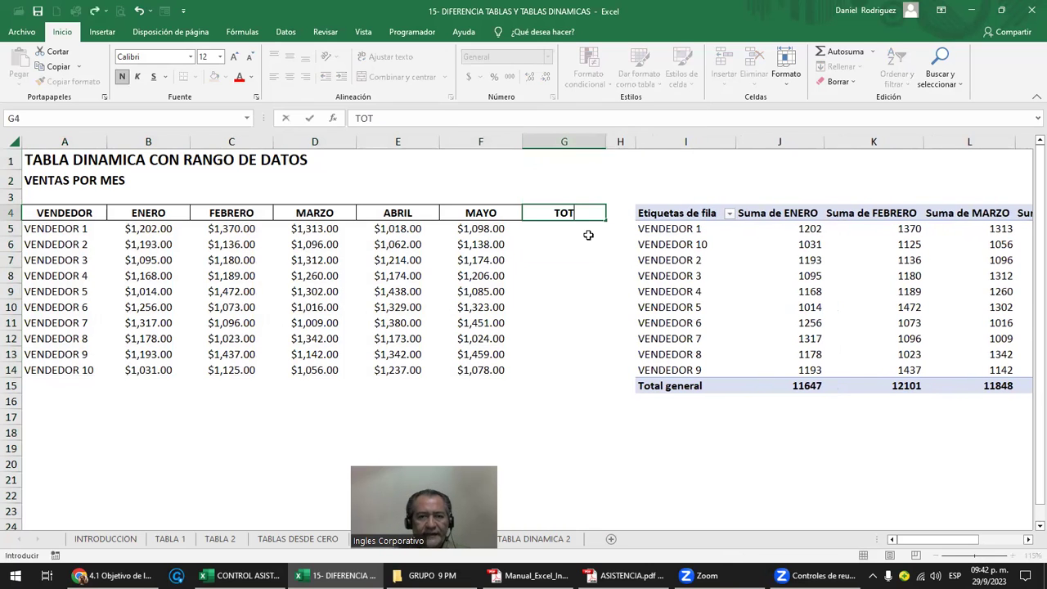
pyautogui.press('Return')
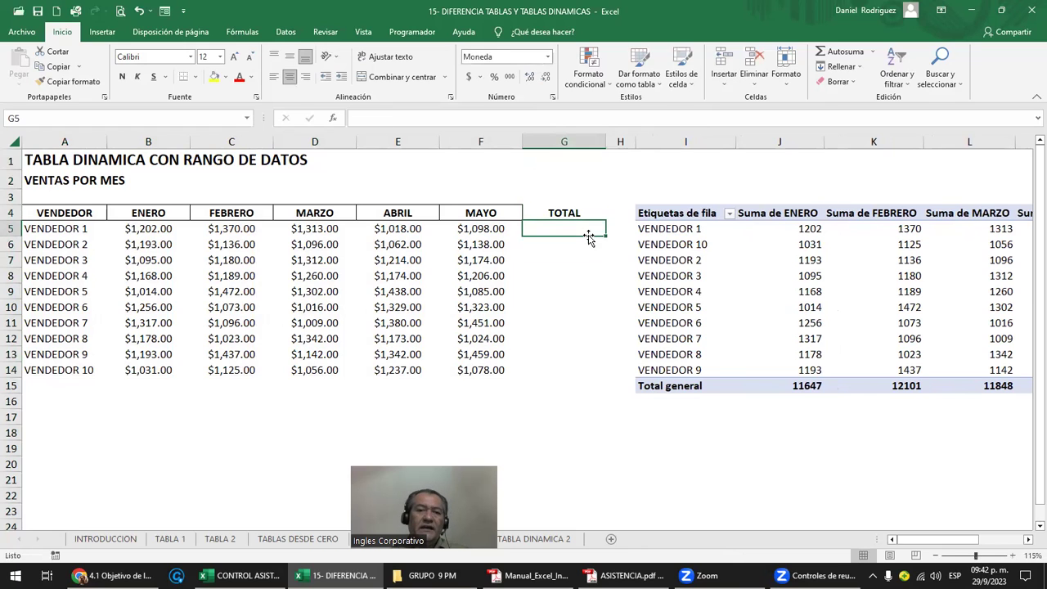
pyautogui.press('Left')
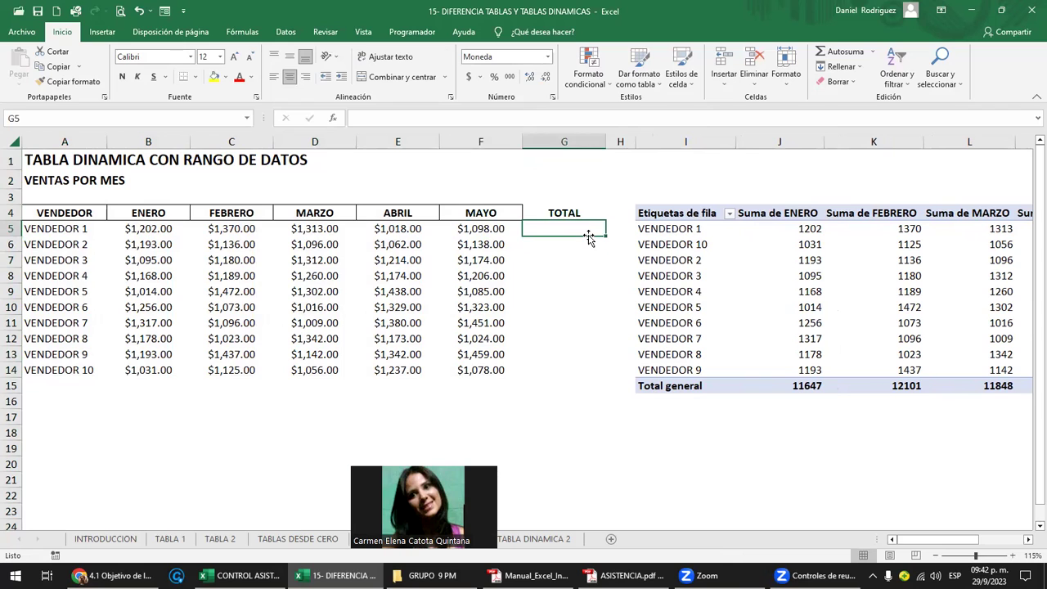
# - AutoSum each vendor's monthly sales in G5 and fill the formula down to G14
pyautogui.click(588, 235)
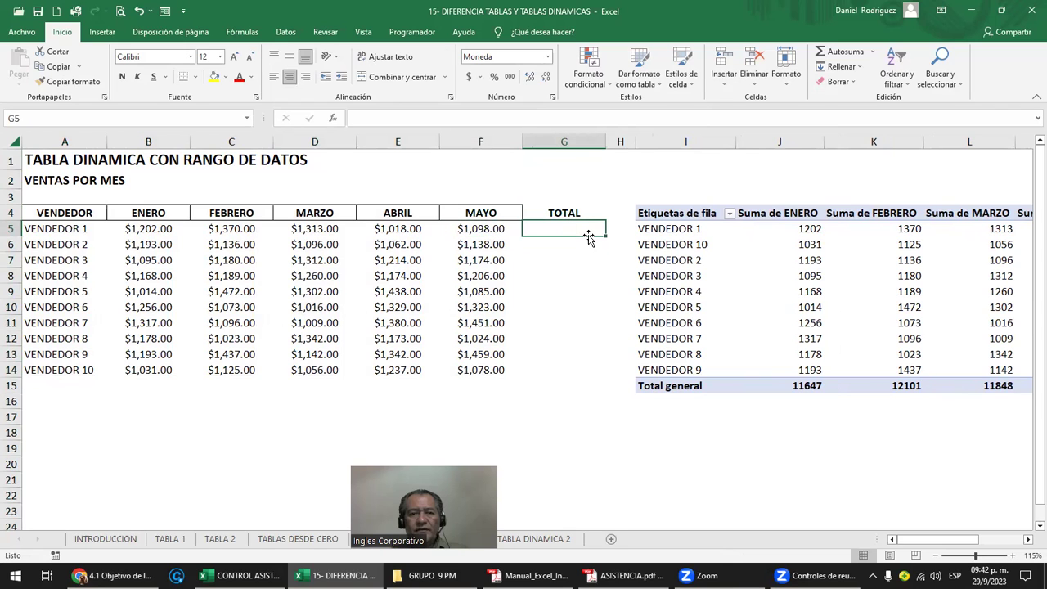
pyautogui.click(836, 52)
pyautogui.press('Return')
pyautogui.press('Up')
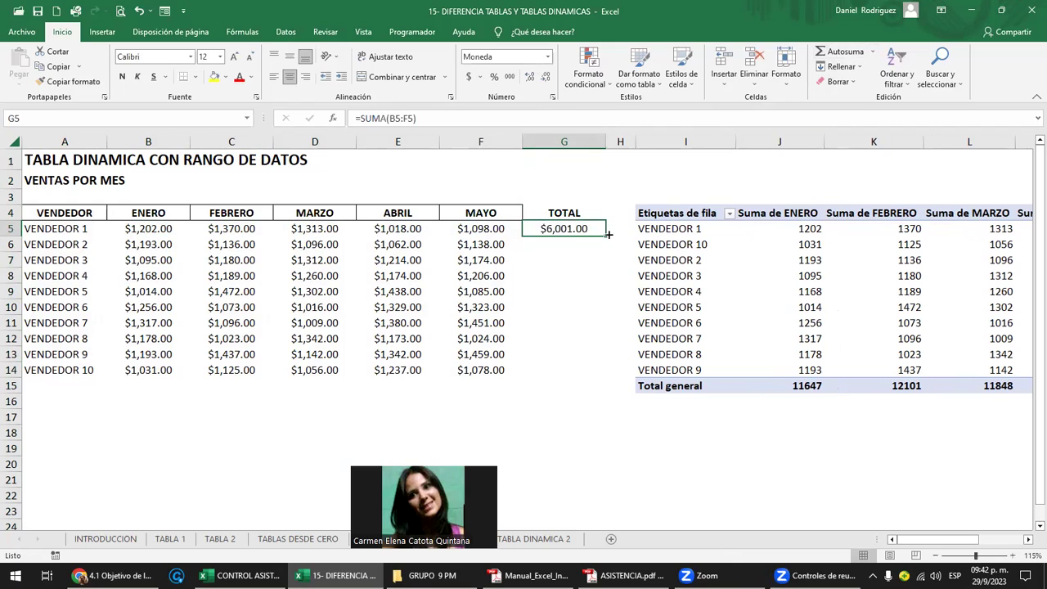
pyautogui.doubleClick(607, 236)
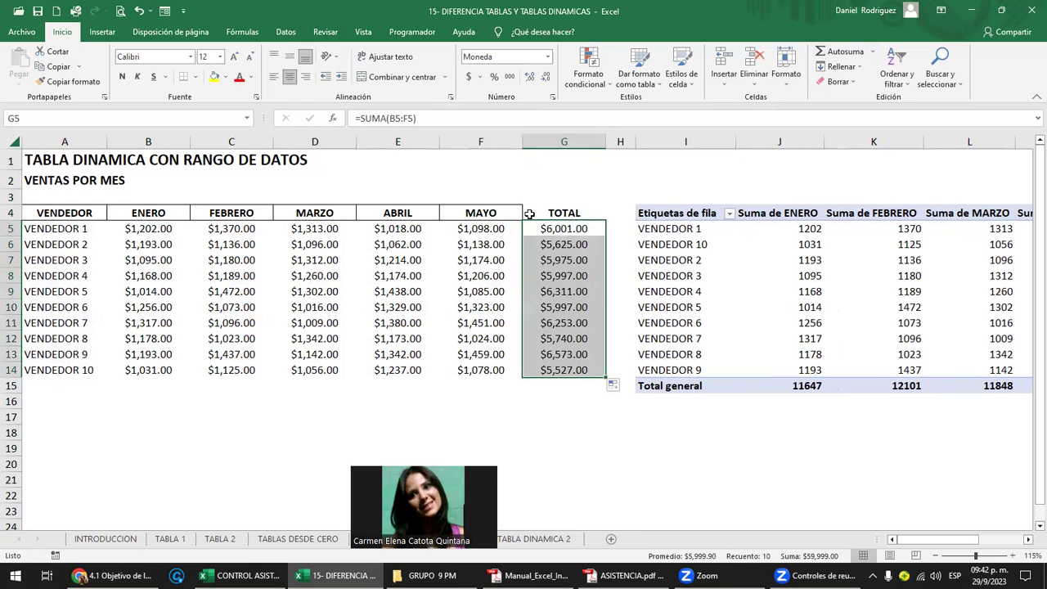
# - Copy the MAYO column's formatting onto the TOTAL column
pyautogui.moveTo(481, 214); pyautogui.dragTo(481, 369)
pyautogui.click(68, 82)
pyautogui.click(555, 214)
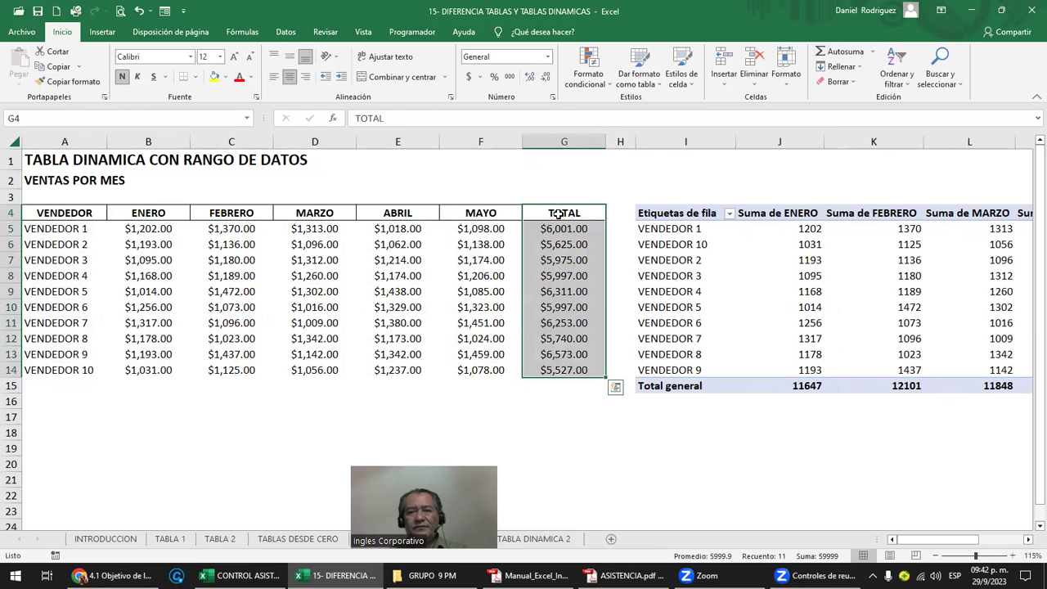
pyautogui.click(716, 193)
pyautogui.press('Right')
pyautogui.press('Right')
pyautogui.press('Right')
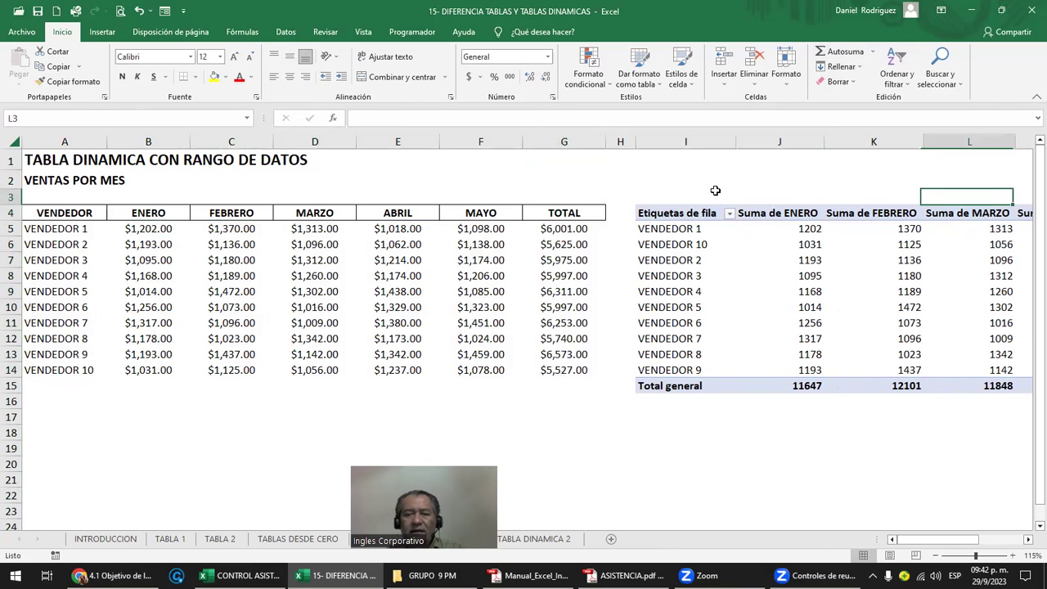
pyautogui.press('Right')
pyautogui.press('Right')
# - Select the pivot and open the Cambiar origen de datos menu under Analizar tabla dinámica
pyautogui.click(628, 211)
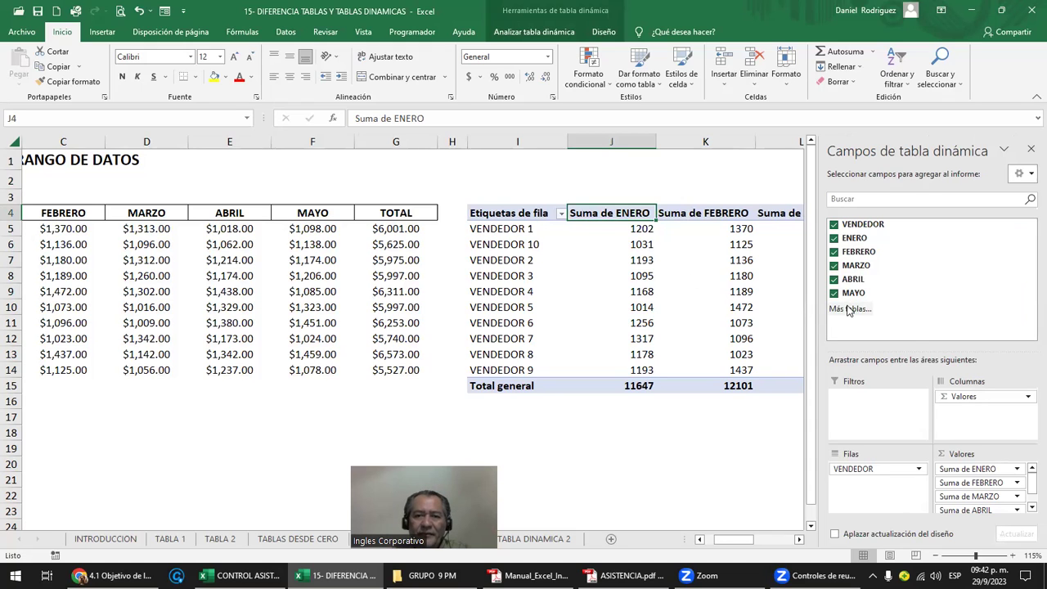
pyautogui.click(505, 215)
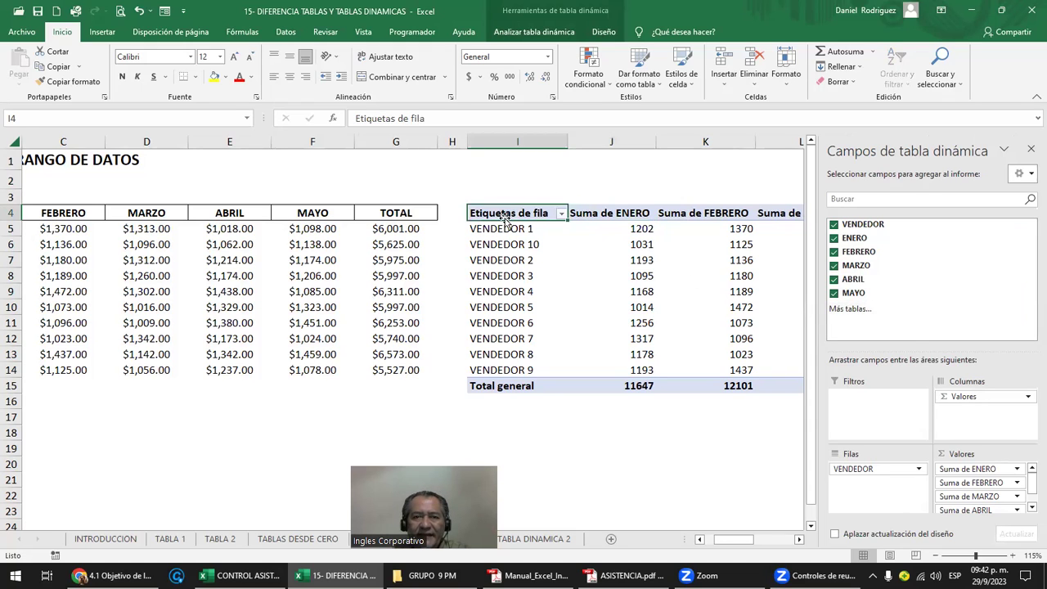
pyautogui.click(540, 33)
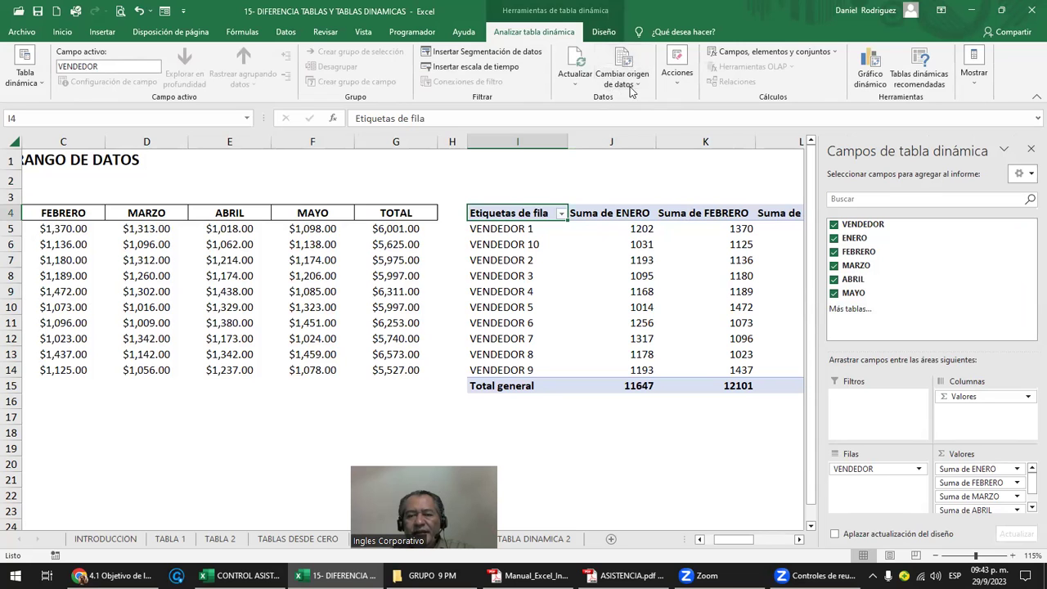
pyautogui.click(633, 76)
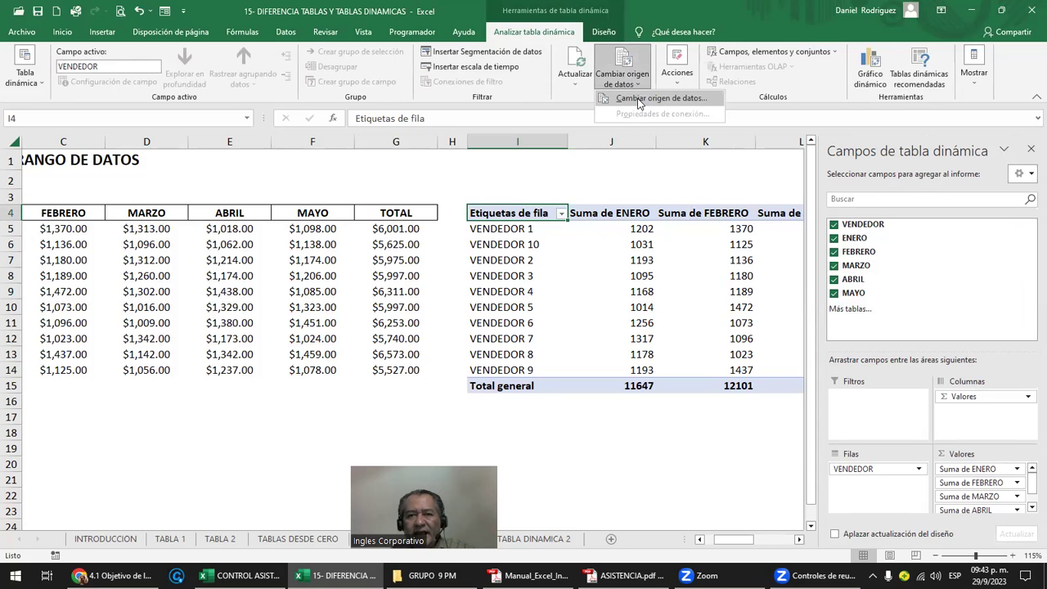
# - Extend the pivot's source range to A4:G14 to include the TOTAL column
pyautogui.click(668, 104)
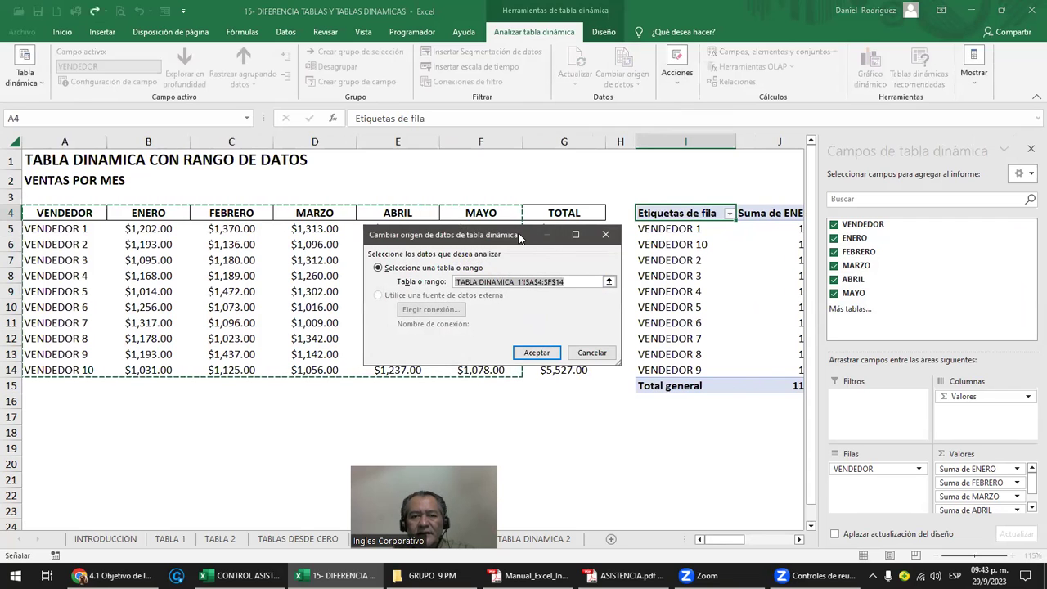
pyautogui.moveTo(518, 236); pyautogui.dragTo(441, 384)
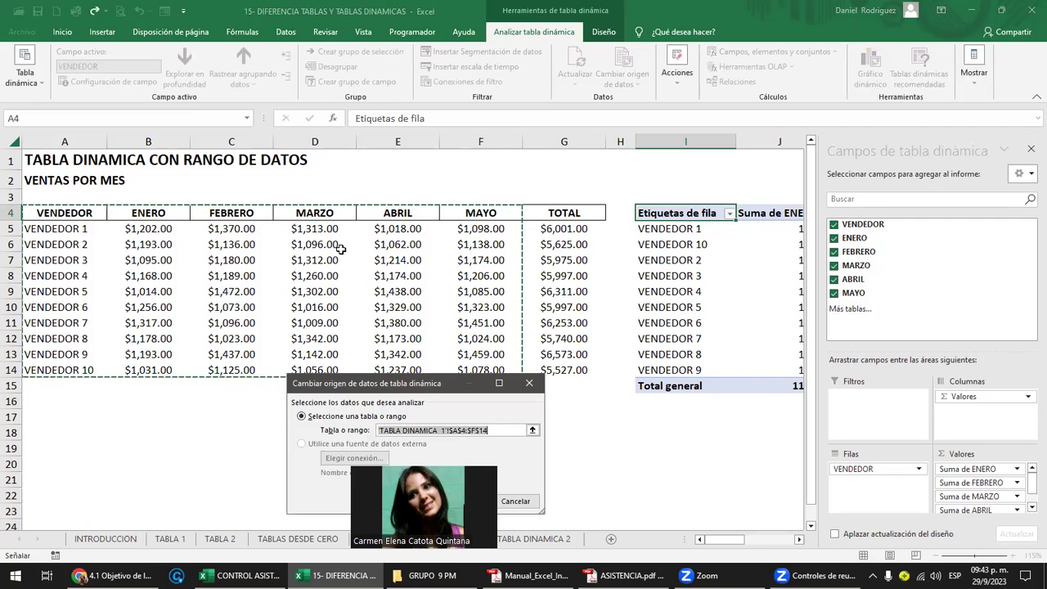
pyautogui.moveTo(72, 216); pyautogui.dragTo(559, 370)
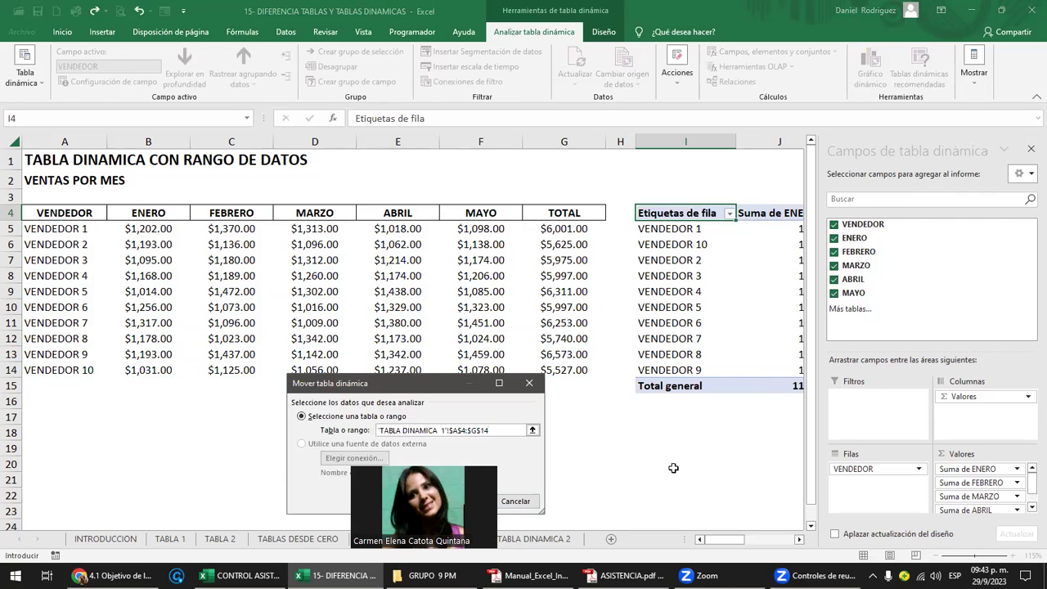
pyautogui.press('Return')
pyautogui.click(659, 291)
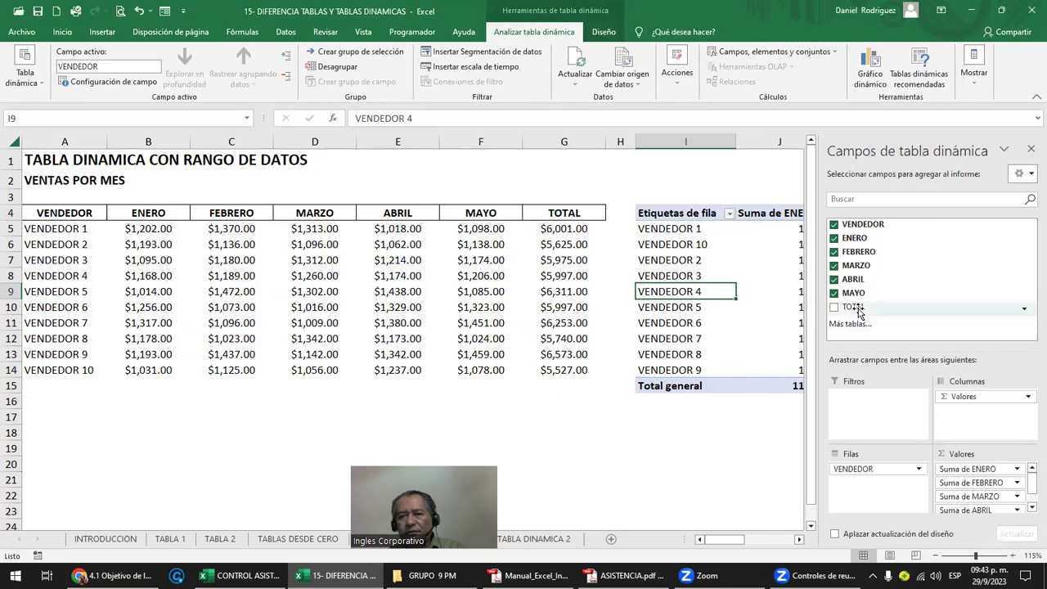
# - Remove the ENERO through MAYO sums from Valores and add TOTAL instead
pyautogui.click(1017, 472)
pyautogui.click(937, 449)
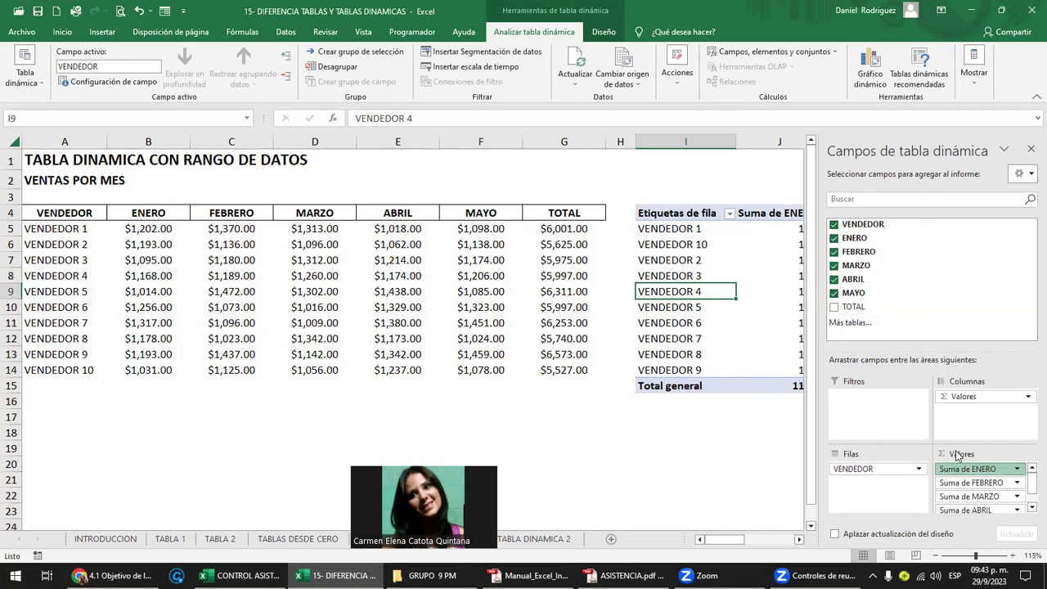
pyautogui.click(978, 472)
pyautogui.click(937, 449)
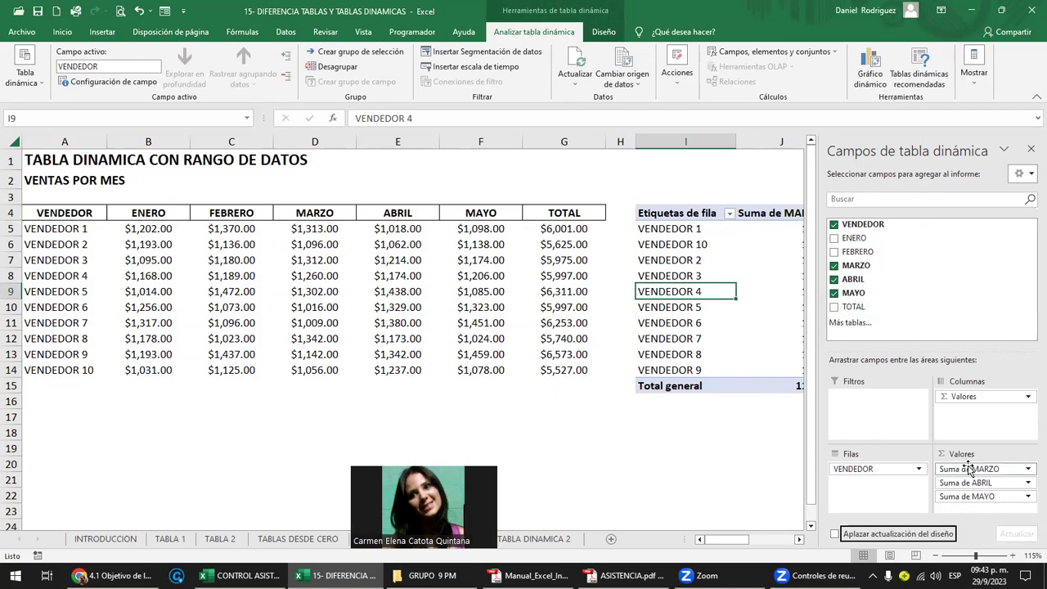
pyautogui.click(968, 472)
pyautogui.click(935, 439)
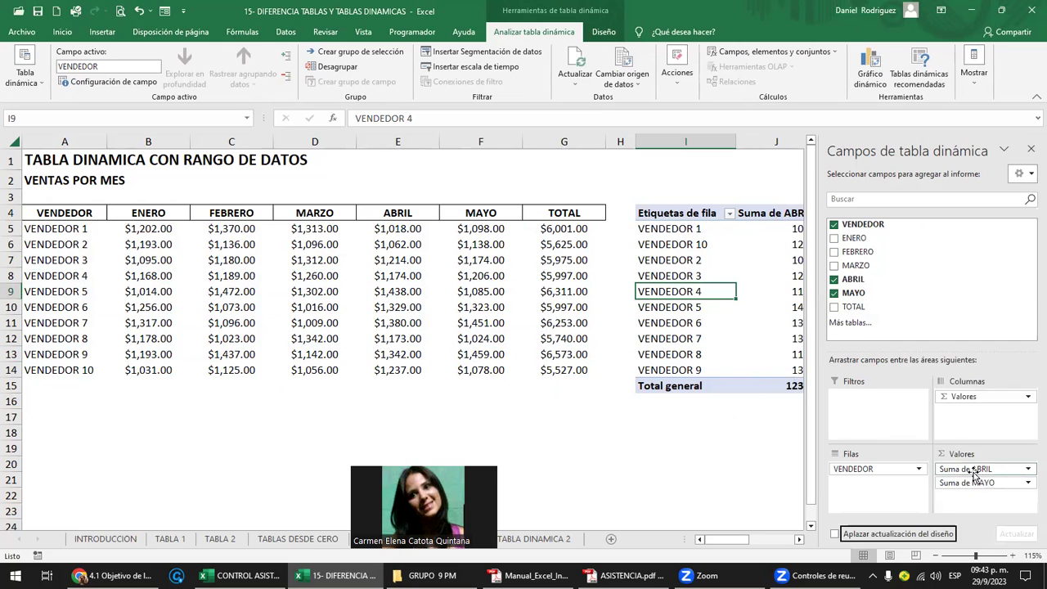
pyautogui.click(970, 468)
pyautogui.click(934, 439)
pyautogui.click(968, 469)
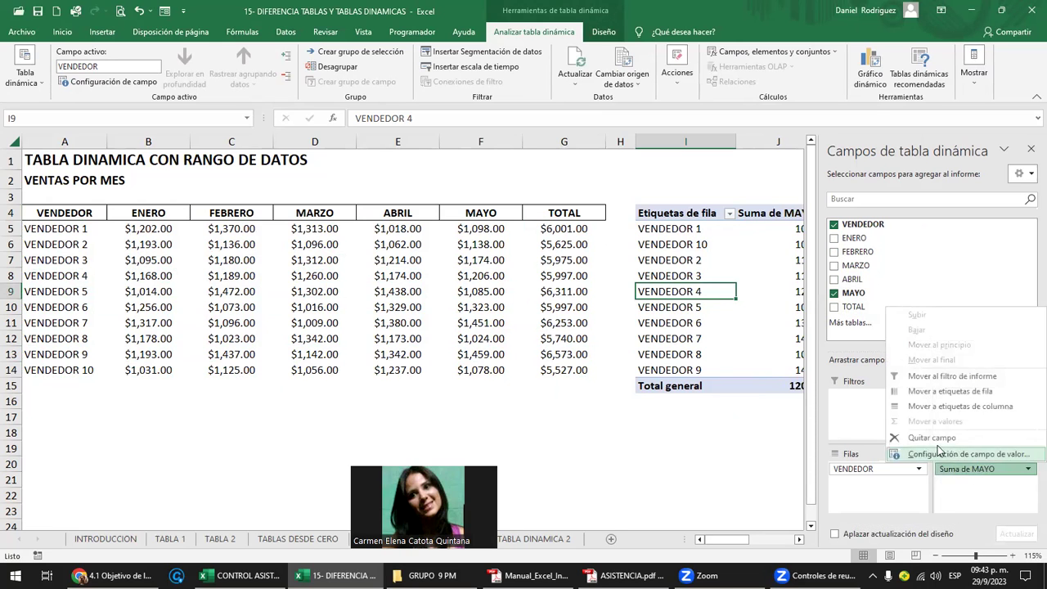
pyautogui.click(935, 440)
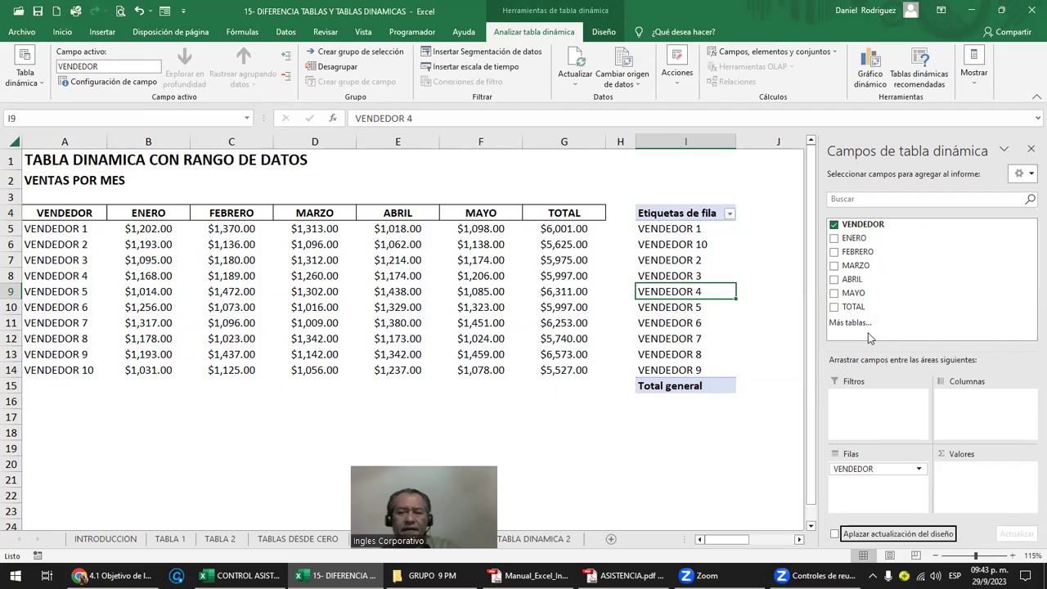
pyautogui.moveTo(871, 308); pyautogui.dragTo(967, 475)
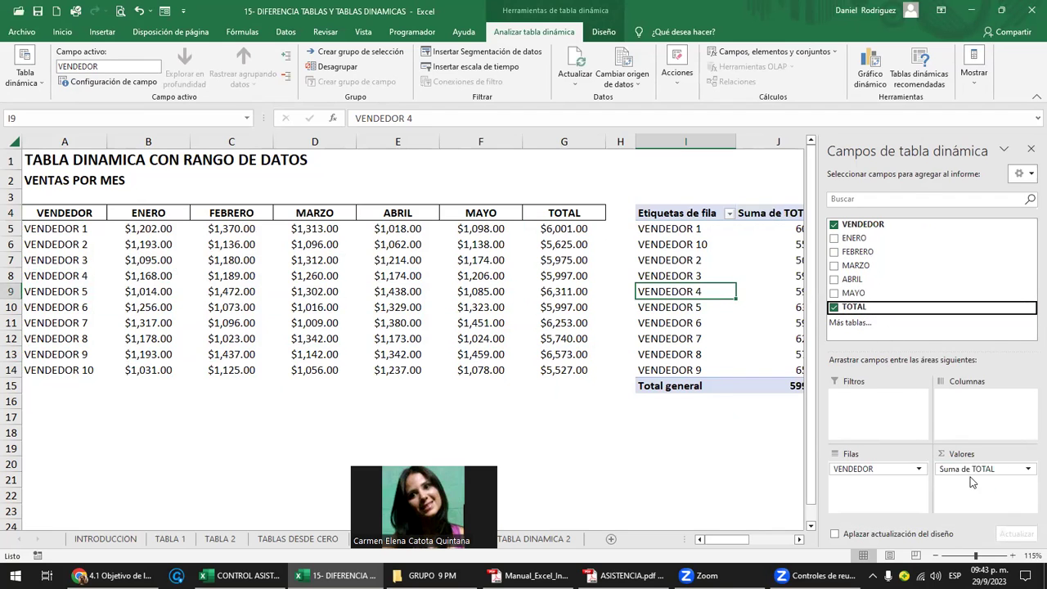
pyautogui.click(728, 449)
# - Show and hide the PivotTable Fields pane by clicking pivot cells, then empty cells beside it
pyautogui.press('Right')
pyautogui.press('Right')
pyautogui.press('Right')
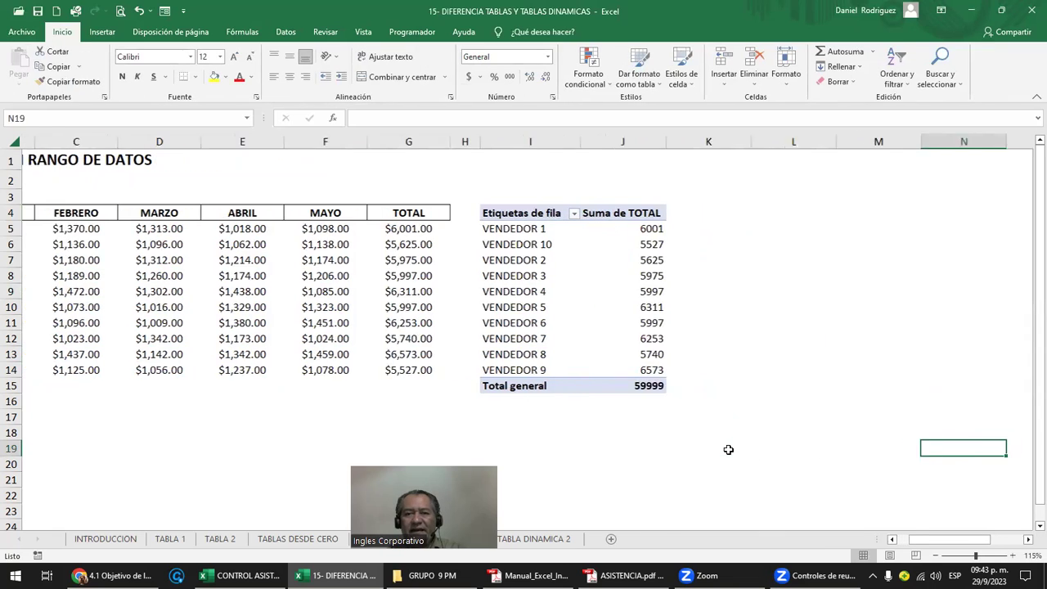
pyautogui.click(421, 229)
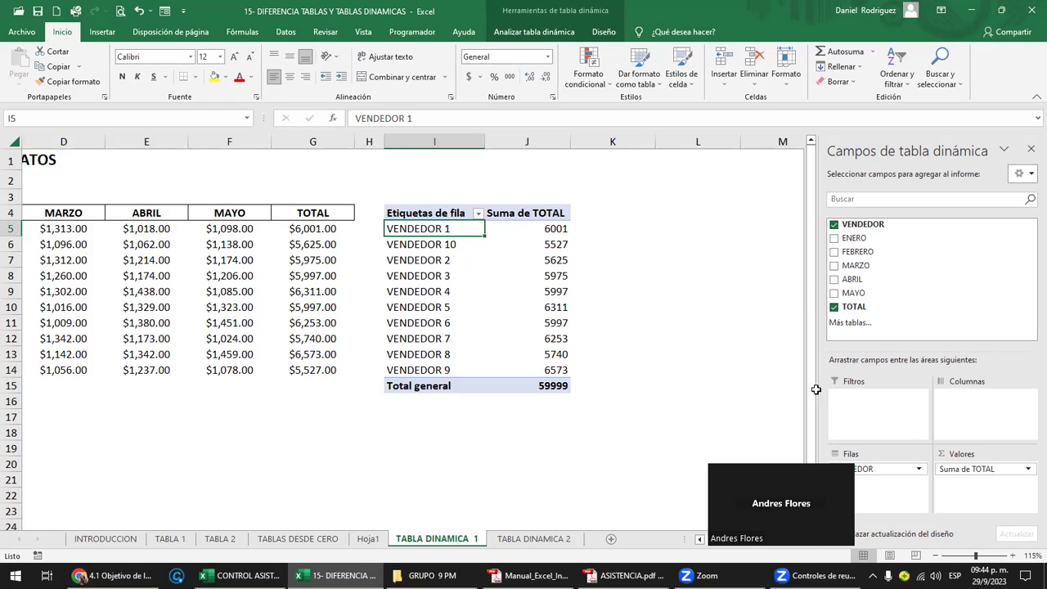
pyautogui.click(671, 232)
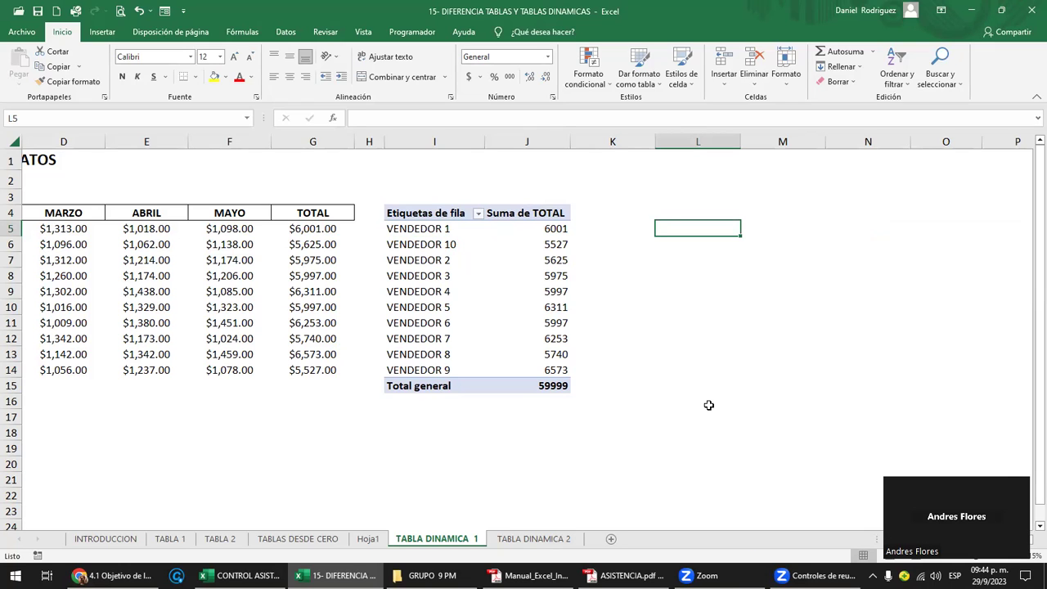
pyautogui.click(426, 215)
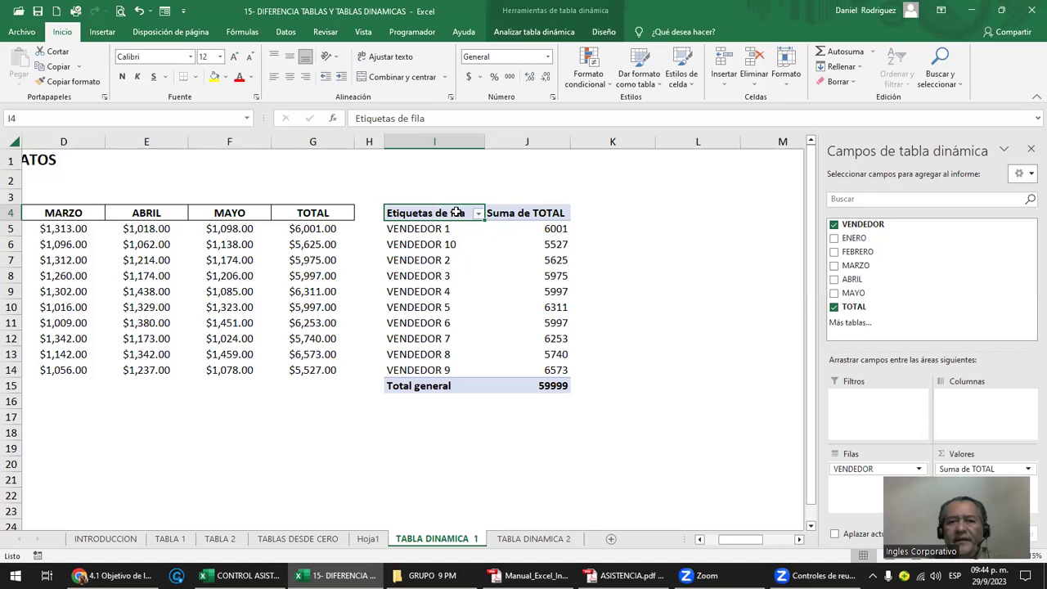
pyautogui.click(627, 216)
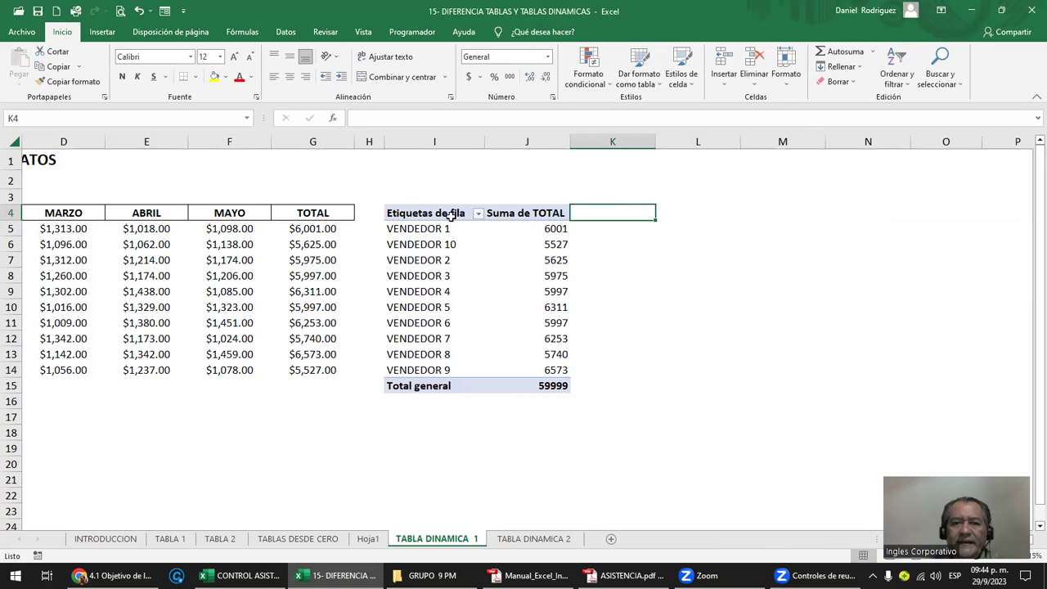
pyautogui.click(448, 214)
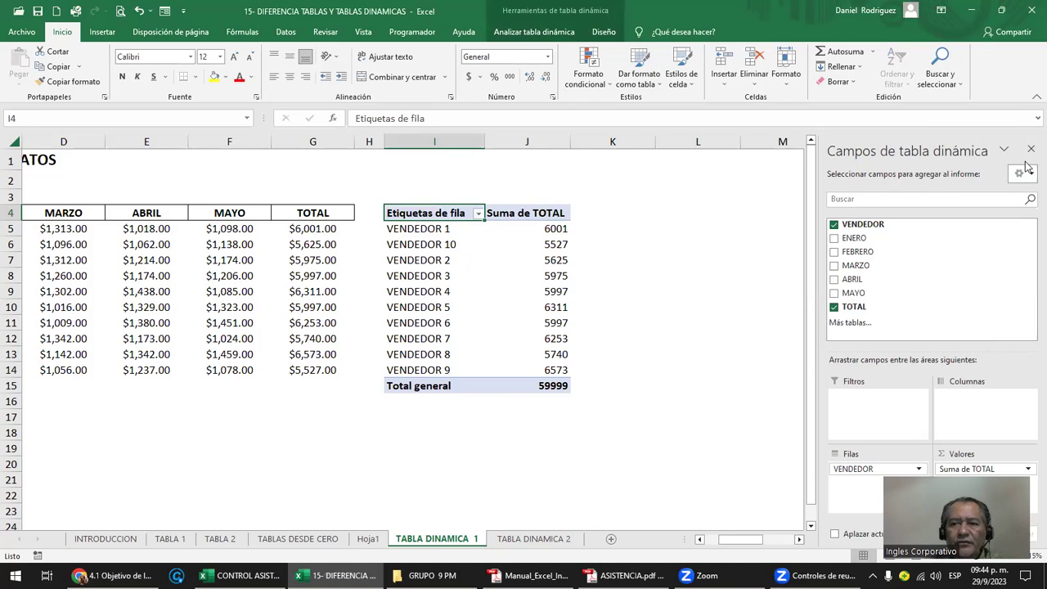
pyautogui.click(644, 196)
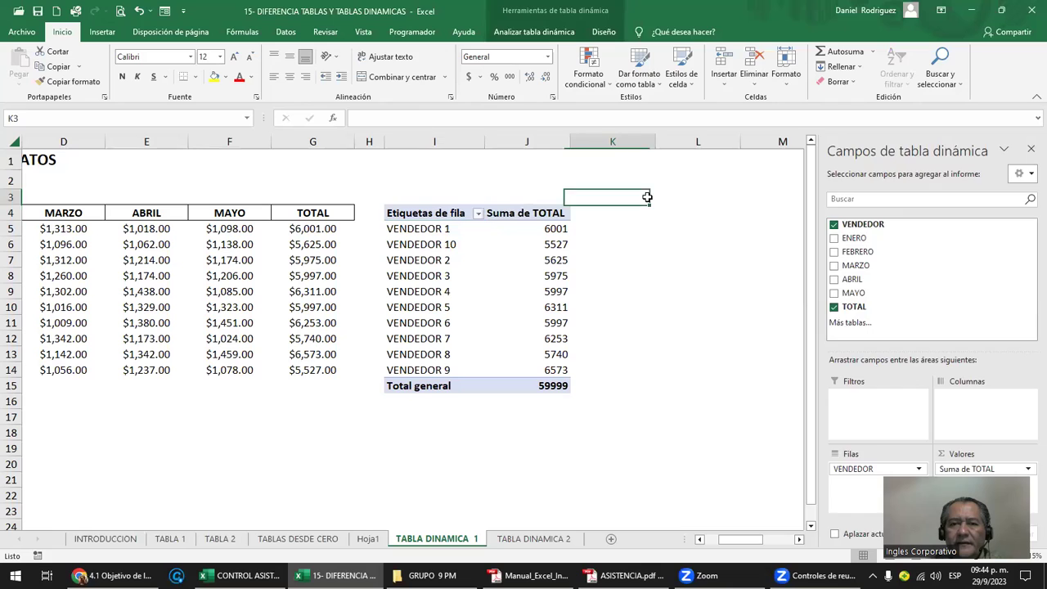
pyautogui.click(452, 212)
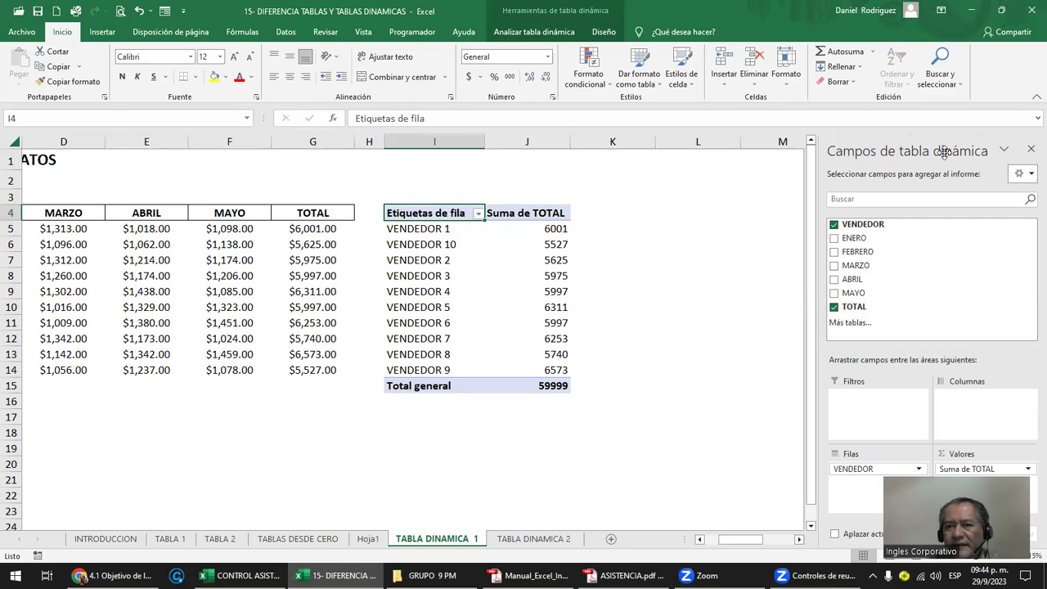
# - Close the PivotTable Fields pane and check it stays hidden when reselecting the pivot
pyautogui.click(1029, 152)
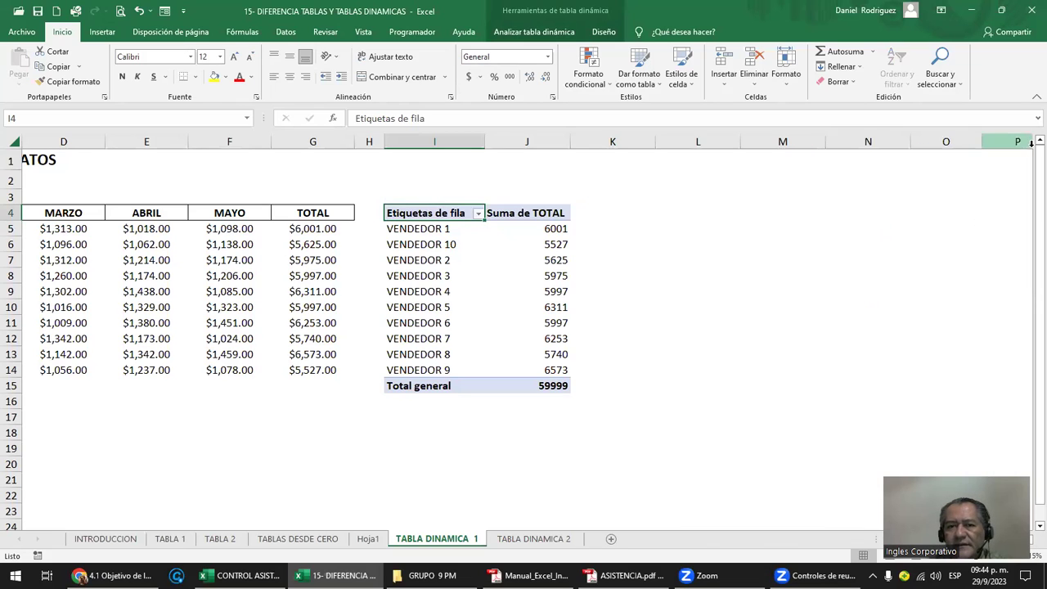
pyautogui.click(699, 219)
pyautogui.click(422, 217)
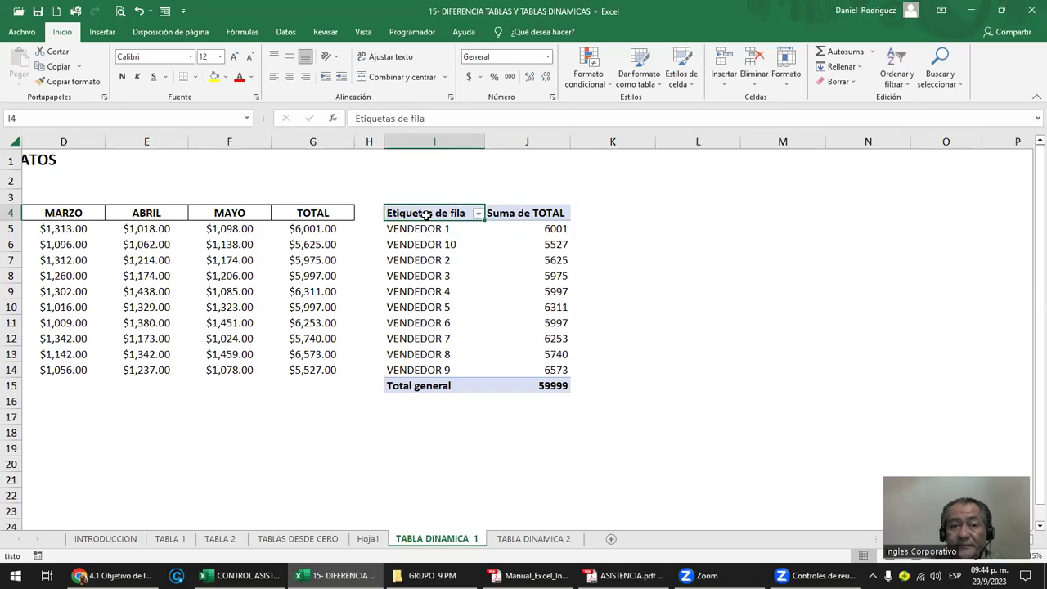
pyautogui.press('Right')
pyautogui.press('Right')
pyautogui.click(427, 216)
pyautogui.click(689, 215)
pyautogui.click(424, 214)
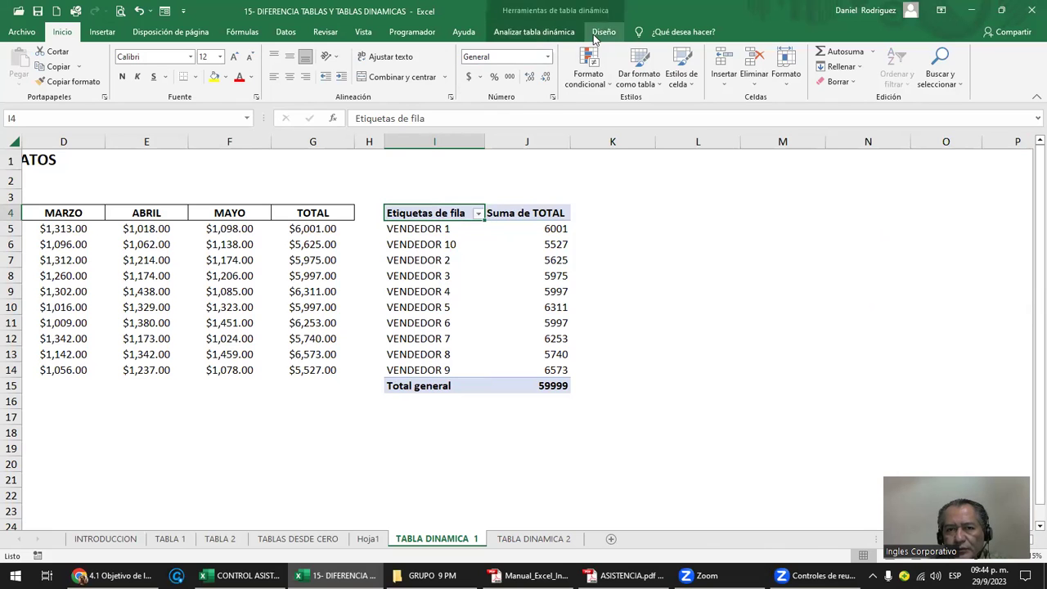
# - Reopen the field list from Analizar tabla dinámica > Mostrar > Lista de campos
pyautogui.click(536, 34)
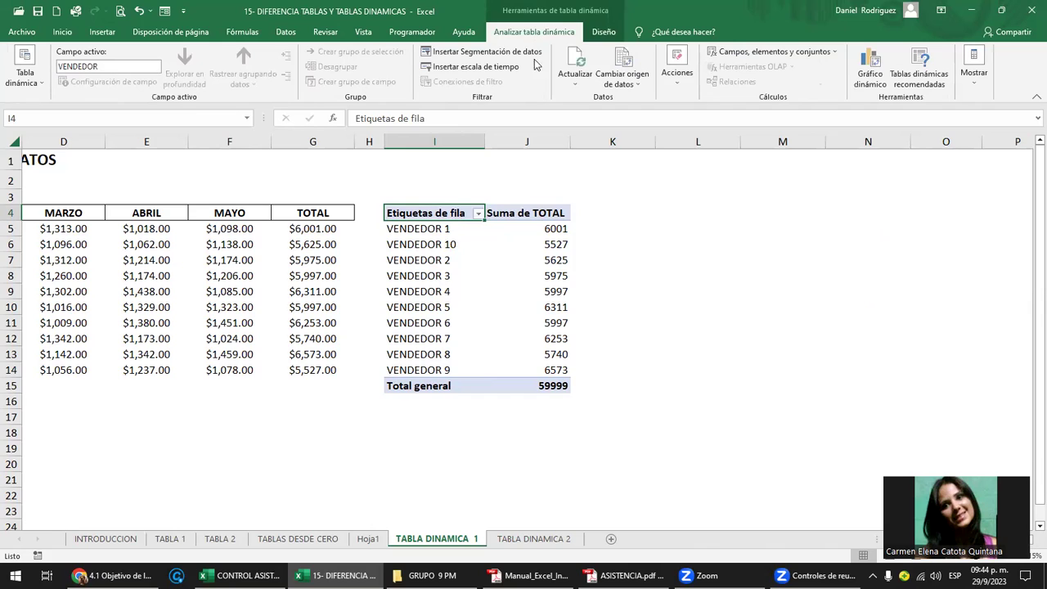
pyautogui.click(976, 88)
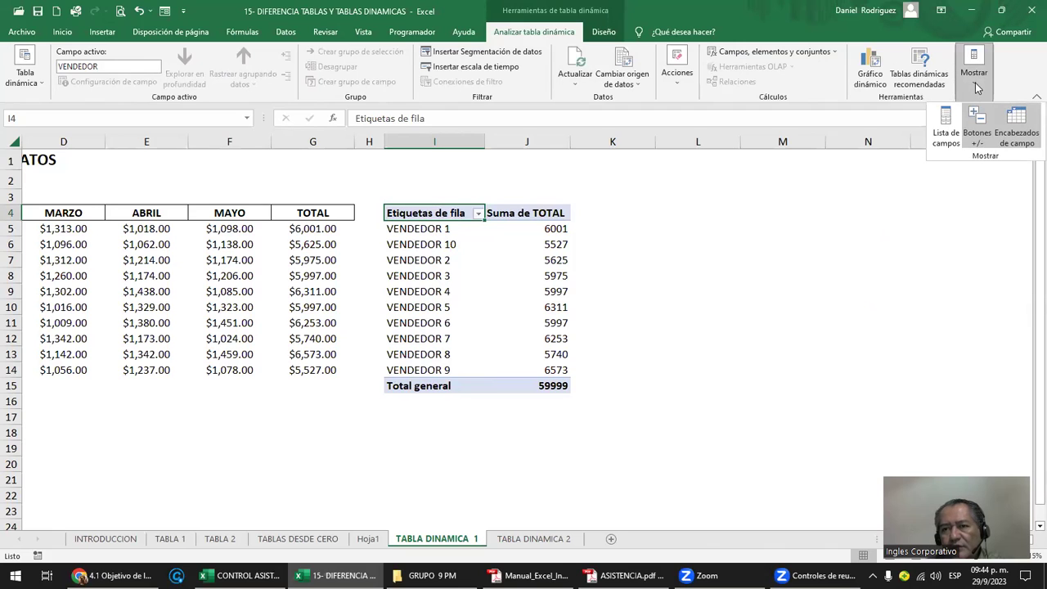
pyautogui.click(948, 136)
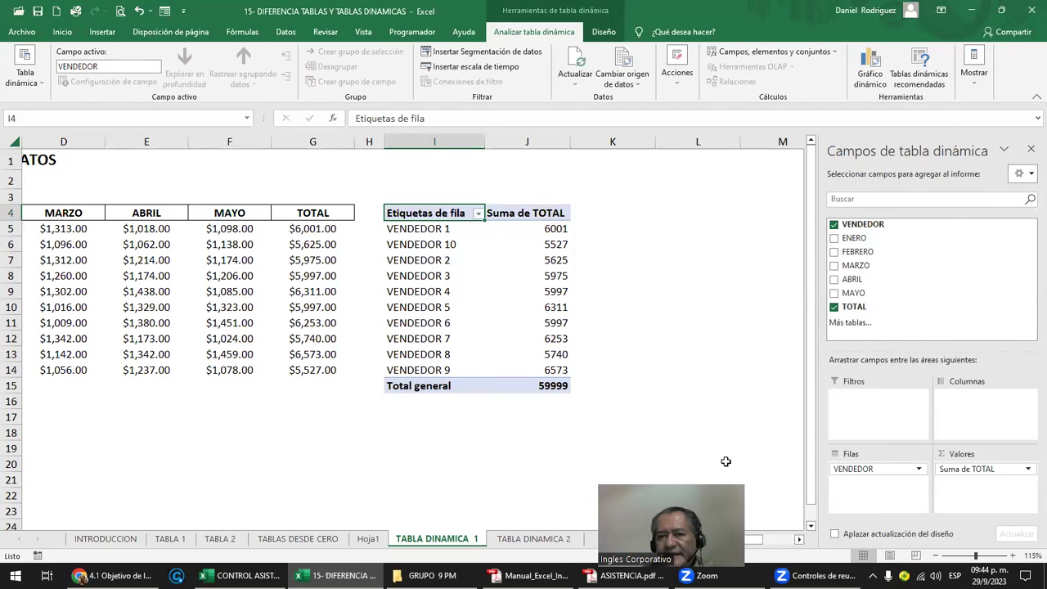
pyautogui.click(1030, 153)
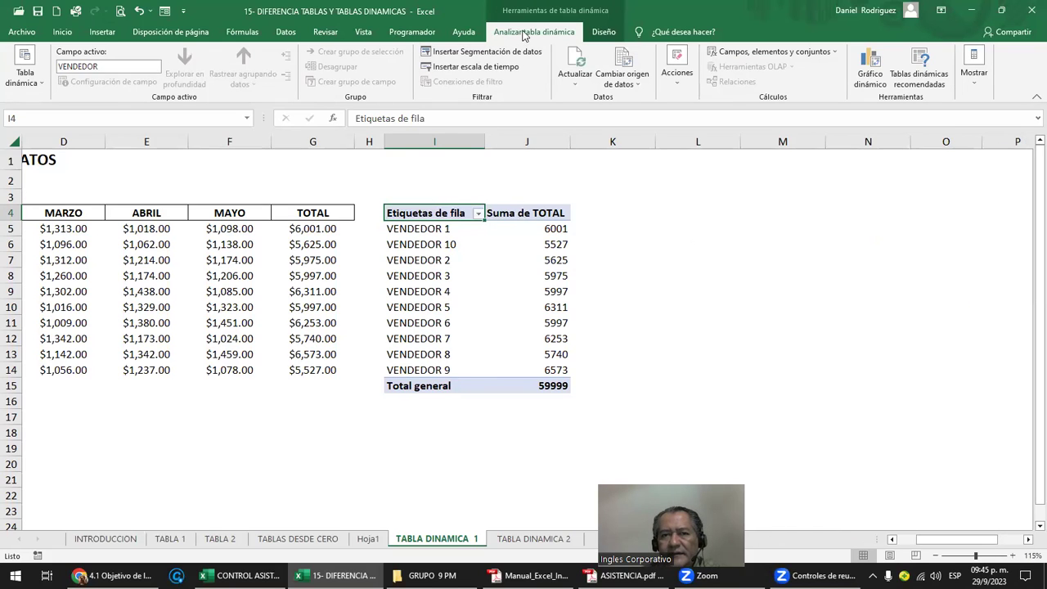
pyautogui.click(973, 70)
pyautogui.click(946, 133)
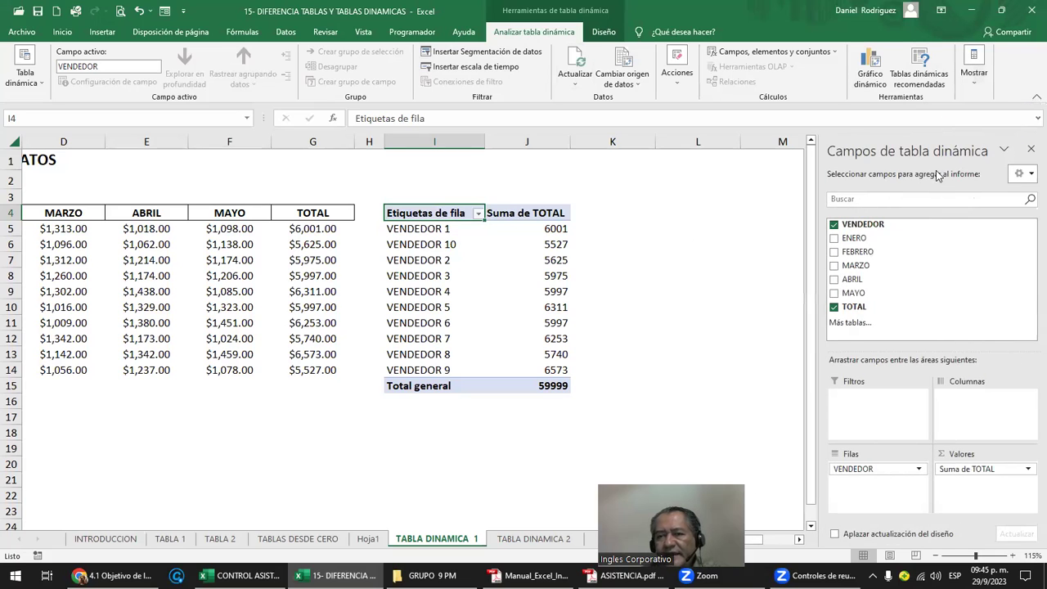
# - Try the side-by-side and fields-only layouts, then choose fields stacked above the areas
pyautogui.click(1028, 178)
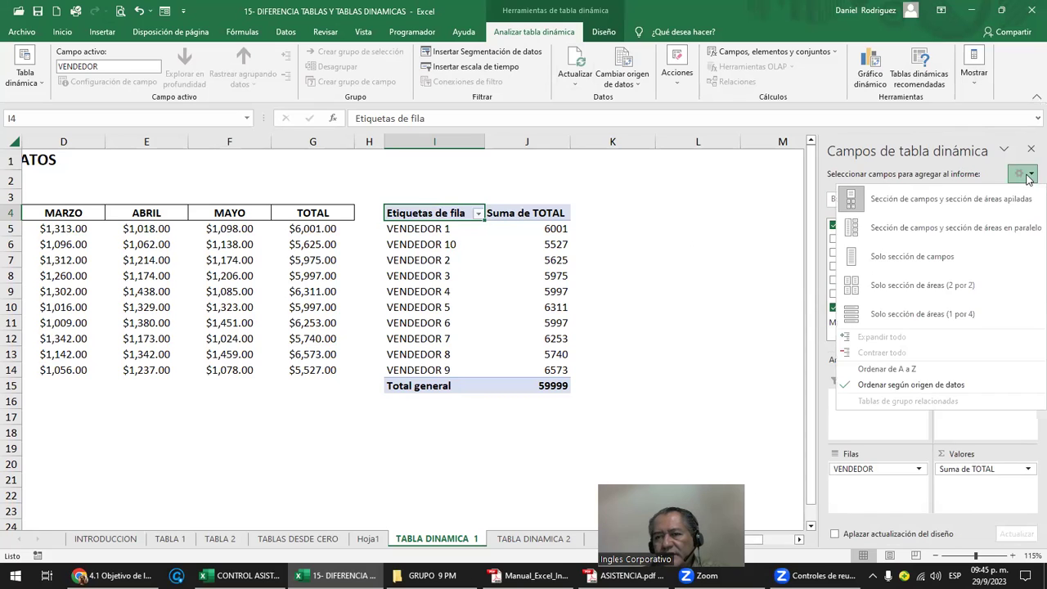
pyautogui.click(883, 227)
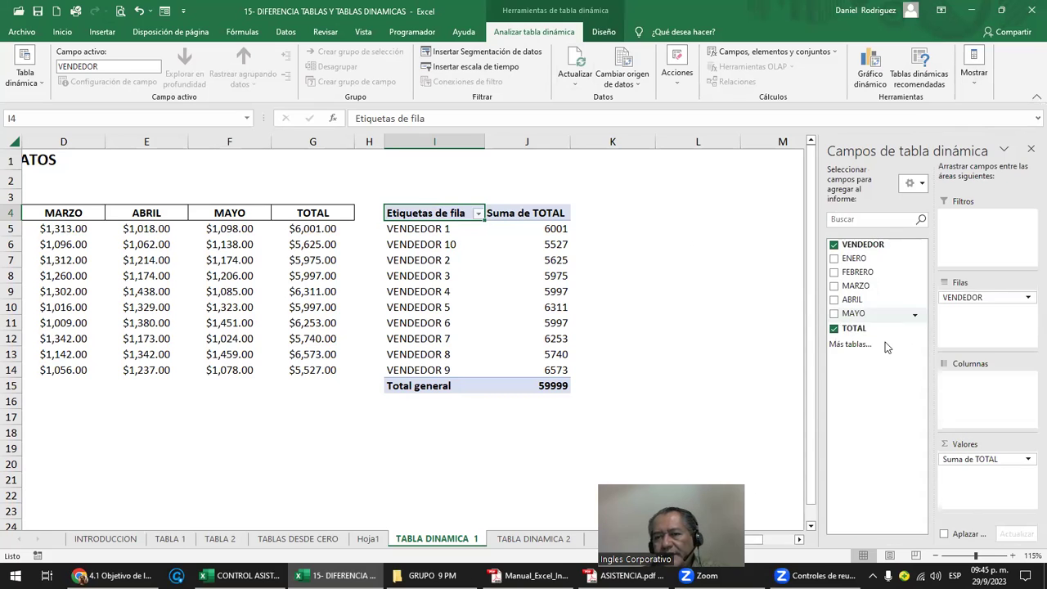
pyautogui.click(920, 184)
pyautogui.click(920, 265)
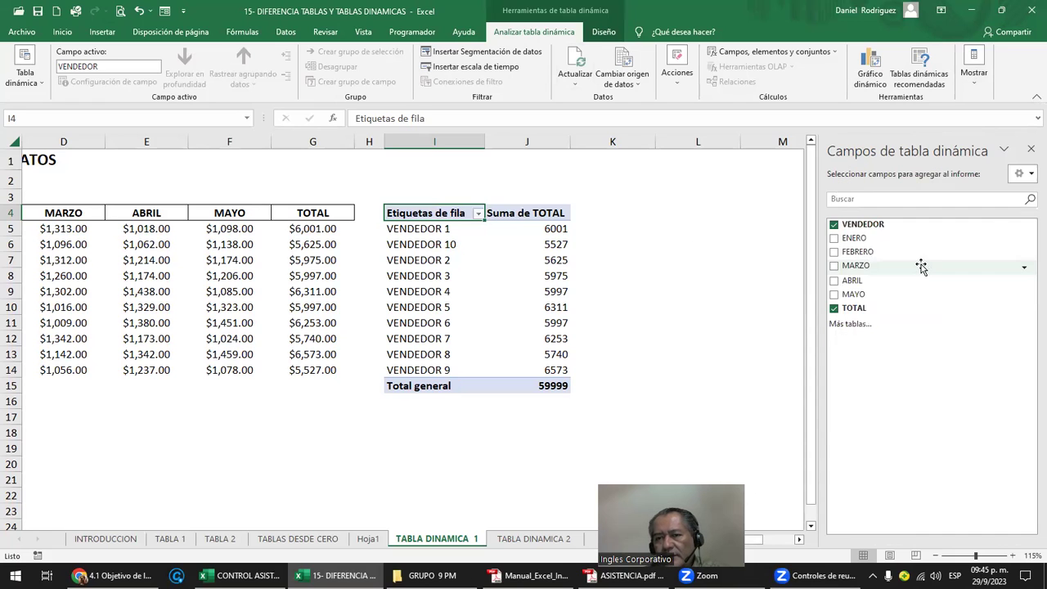
pyautogui.click(1023, 173)
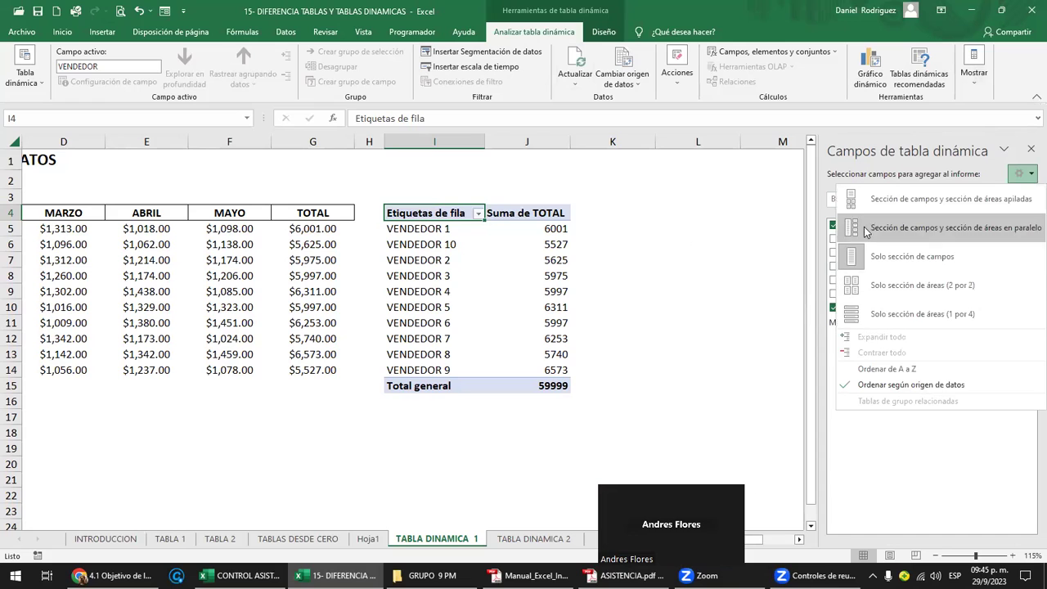
pyautogui.click(858, 200)
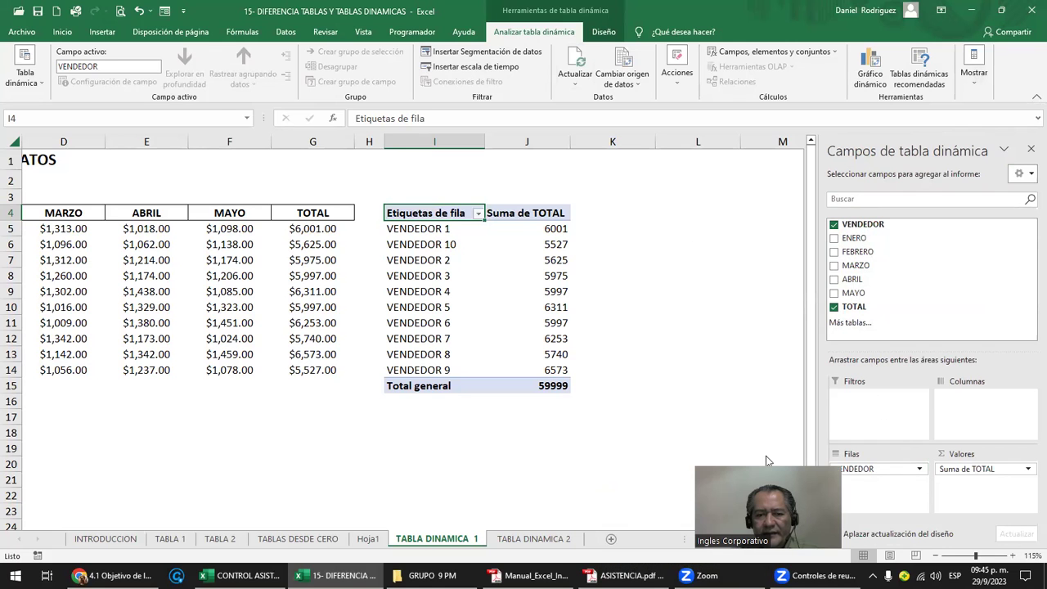
# - Switch to the TABLA DINAMICA 2 sheet and select the A4:D4 header row
pyautogui.click(547, 539)
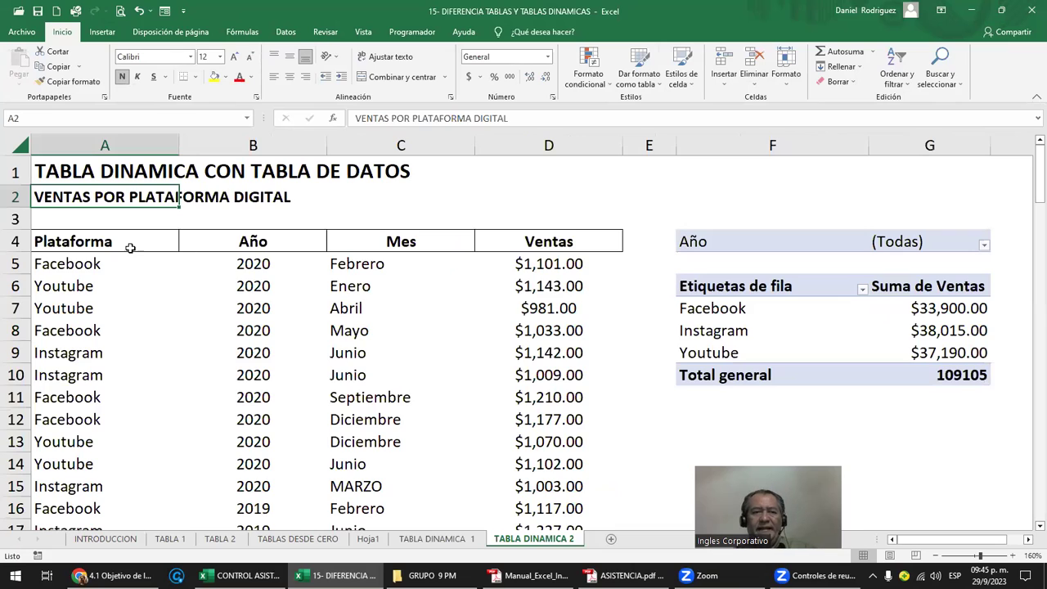
pyautogui.click(95, 242)
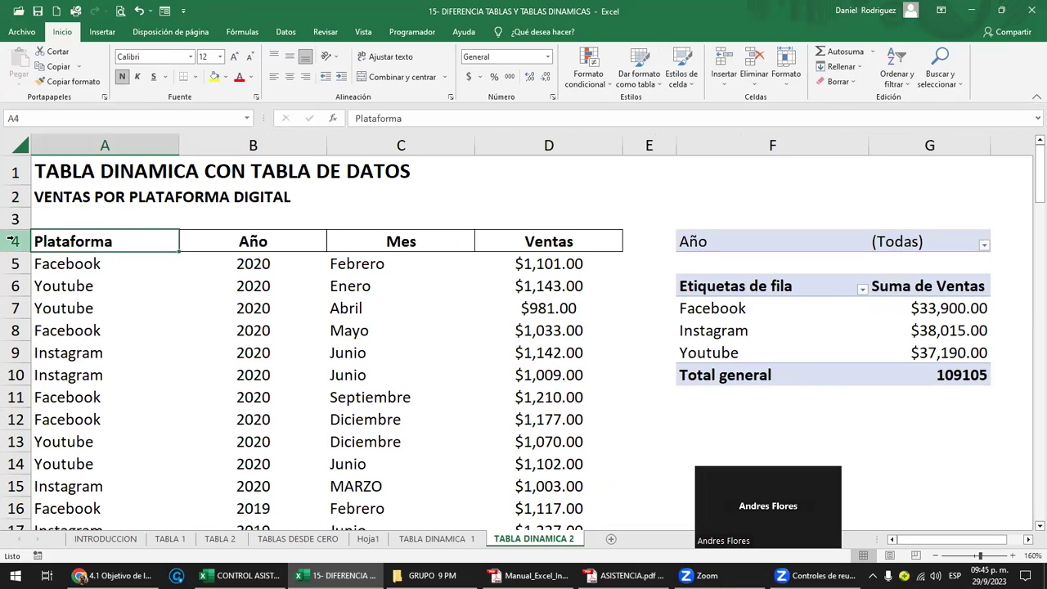
pyautogui.moveTo(65, 242); pyautogui.dragTo(516, 235)
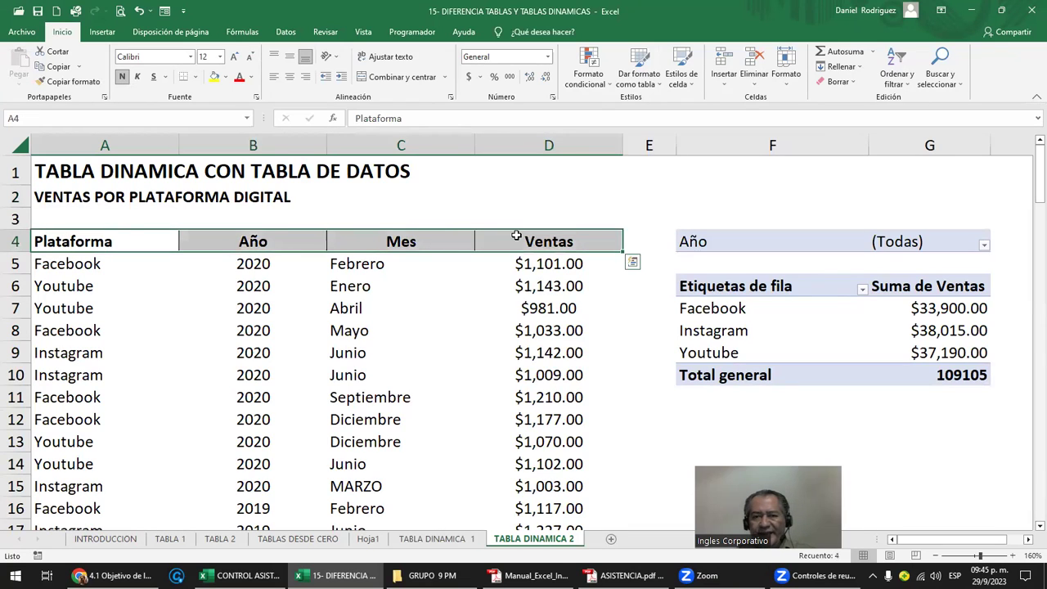
pyautogui.click(713, 216)
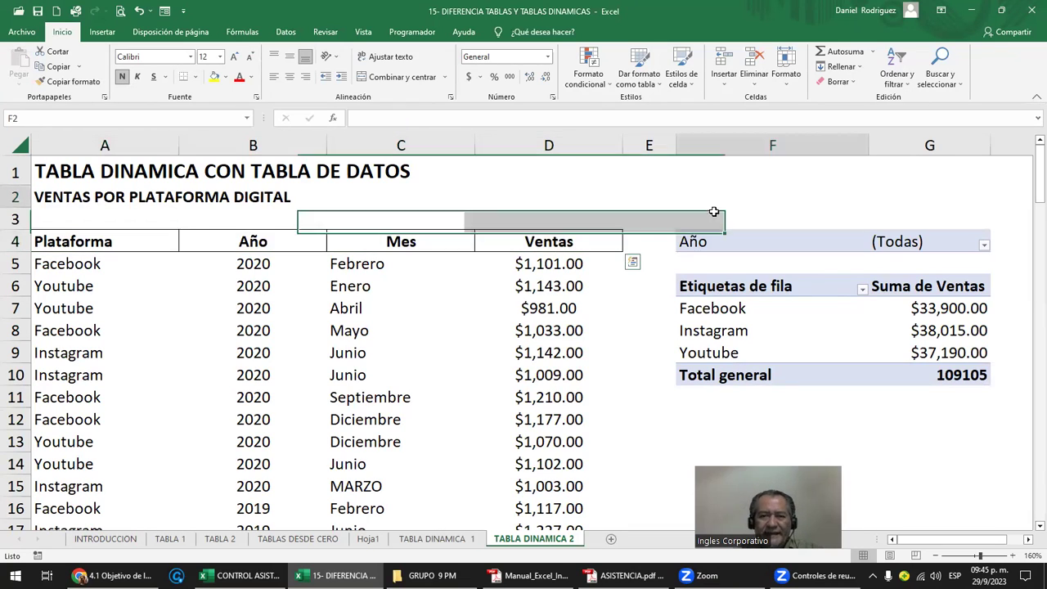
# - Draw an arrow shape pointing from the pivot area toward the sales table
pyautogui.click(104, 33)
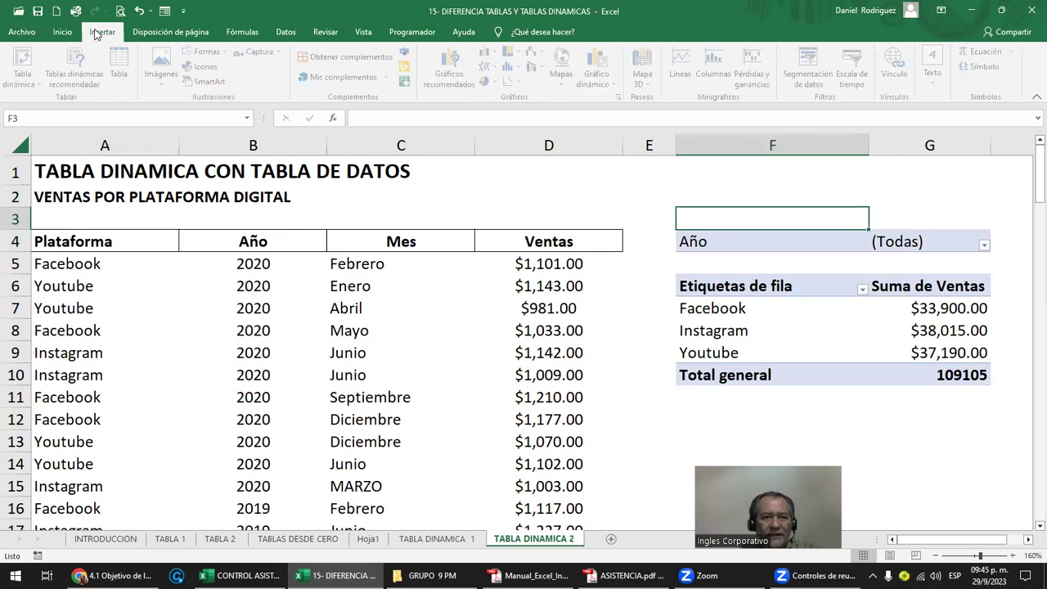
pyautogui.click(210, 52)
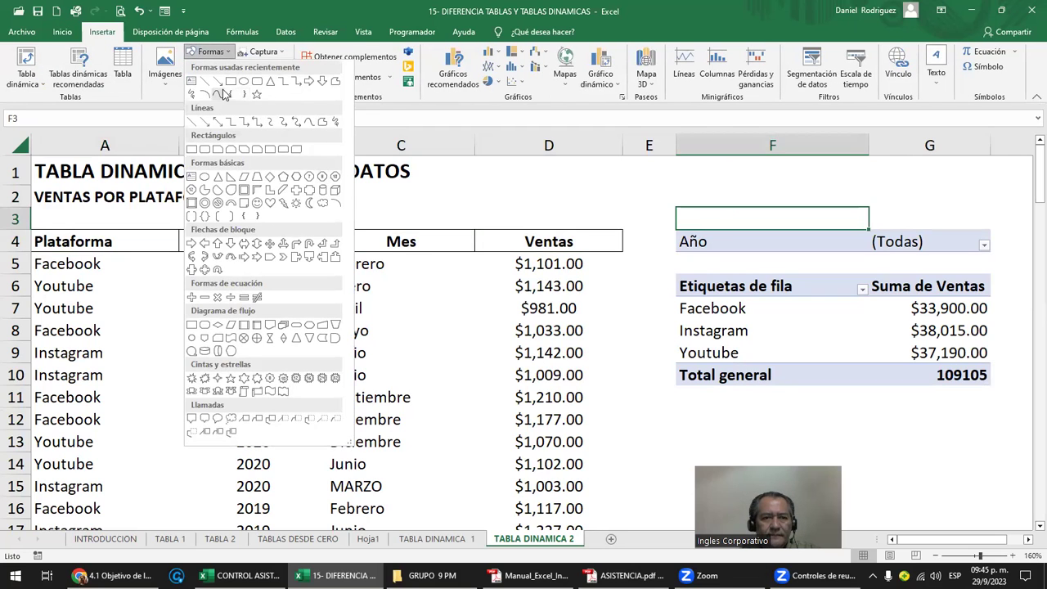
pyautogui.click(217, 81)
pyautogui.moveTo(671, 267); pyautogui.dragTo(612, 281)
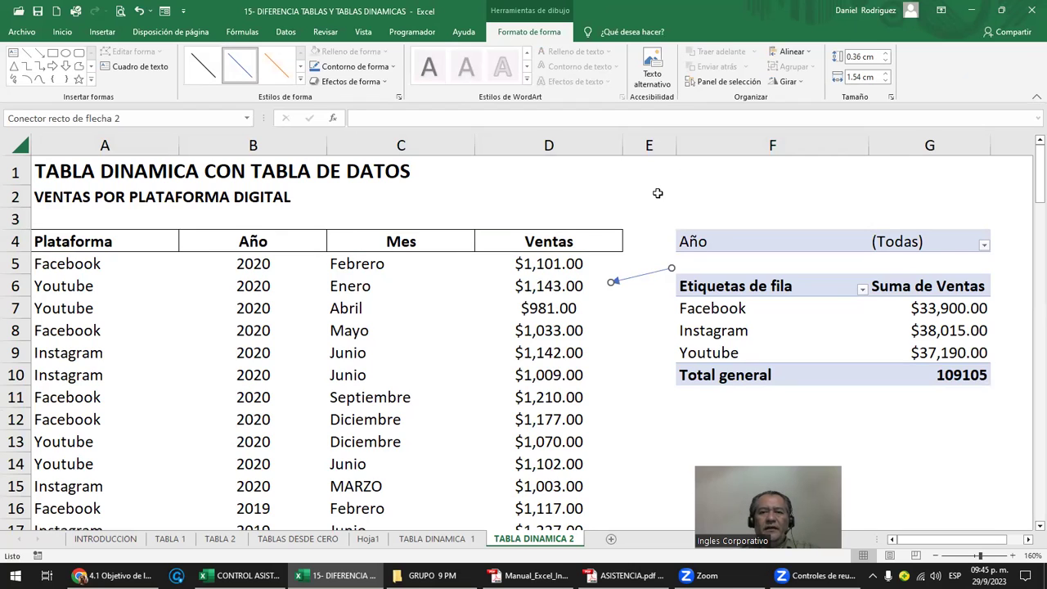
# - Clear everything from columns F and G
pyautogui.moveTo(709, 143); pyautogui.dragTo(931, 139)
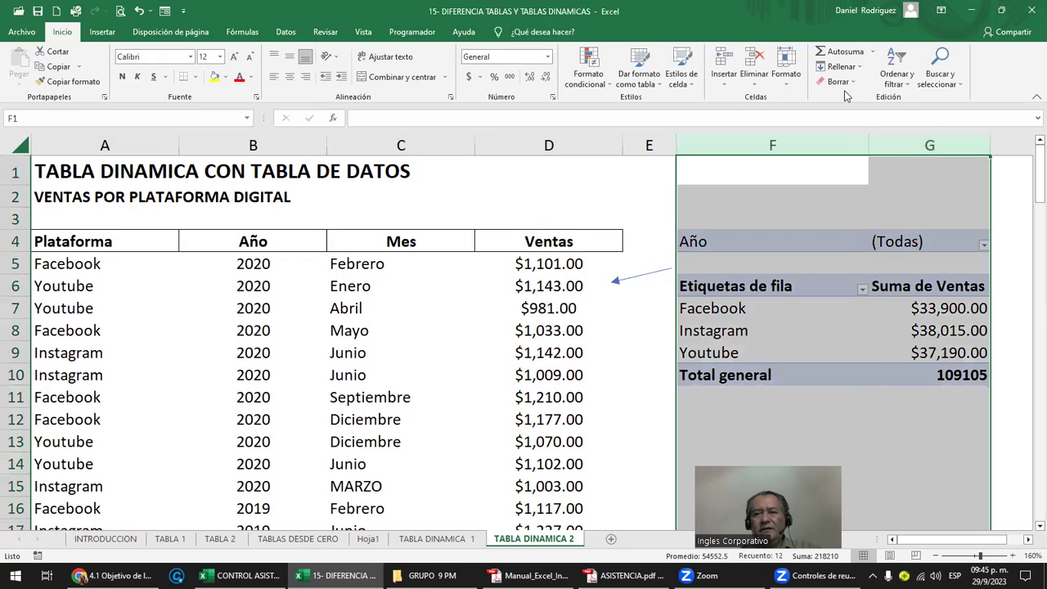
pyautogui.click(837, 82)
pyautogui.click(855, 98)
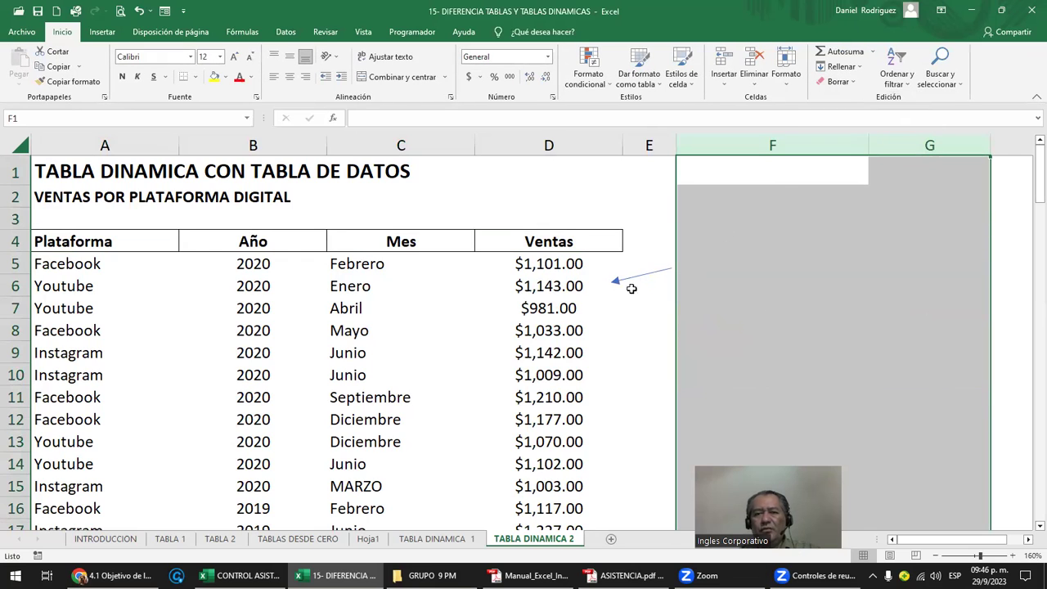
# - Move the arrow up and to the right, then select the Plataforma header
pyautogui.click(616, 278)
pyautogui.moveTo(651, 279)
pyautogui.mouseDown()
pyautogui.moveTo(682, 252)
pyautogui.moveTo(703, 262)
pyautogui.mouseUp()
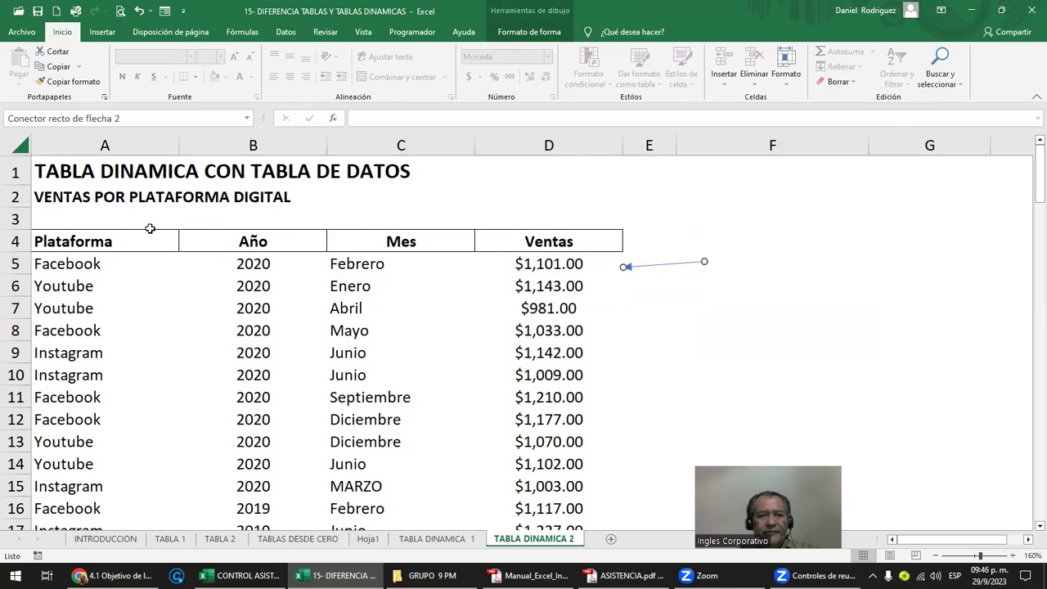
pyautogui.click(55, 176)
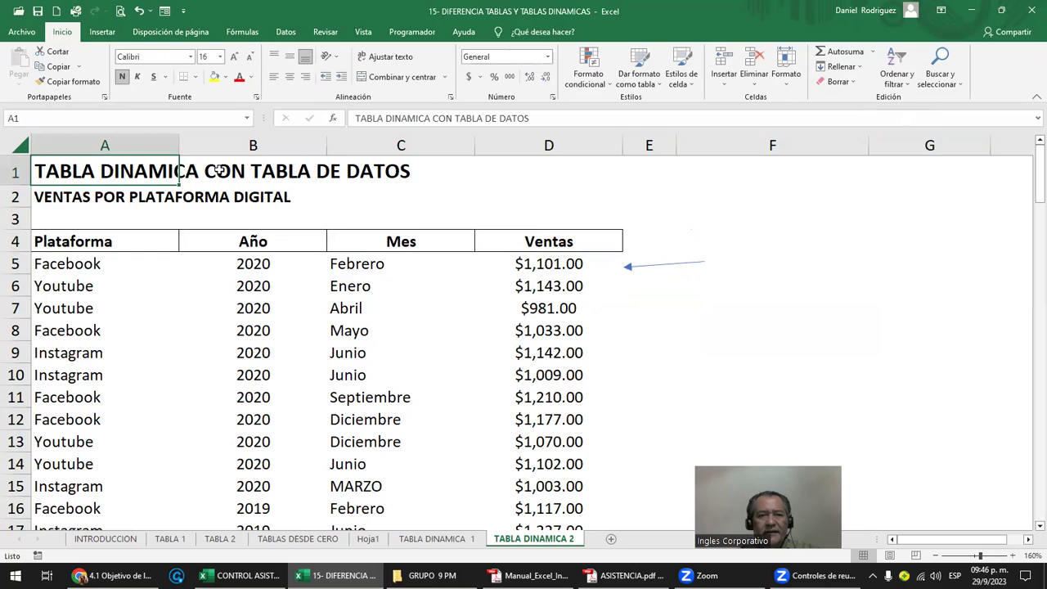
pyautogui.click(134, 239)
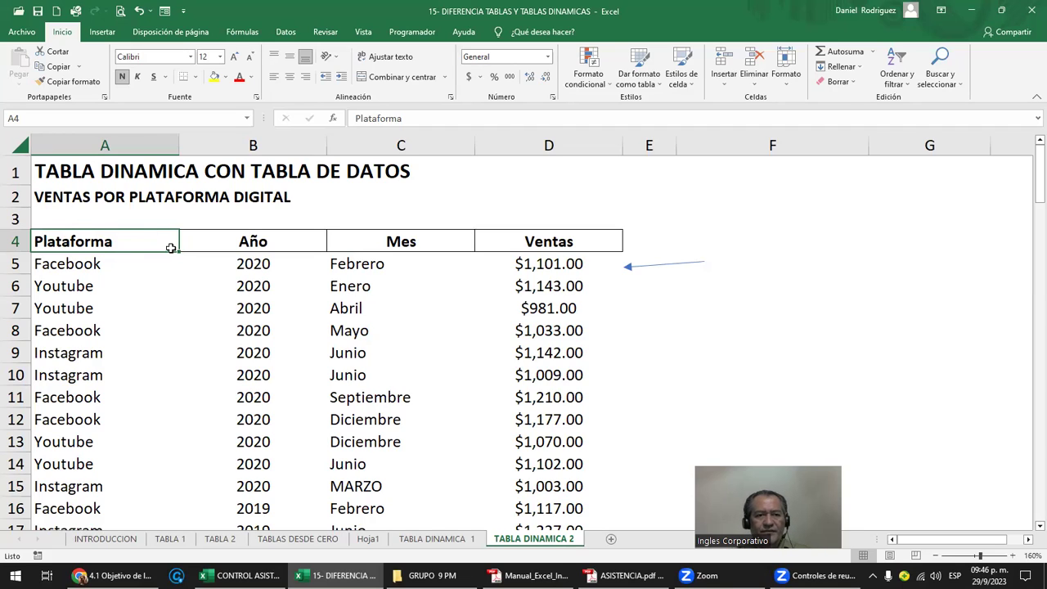
# - Create a table from $A$4:$D$103 via Insertar > Tabla, then undo it
pyautogui.click(107, 35)
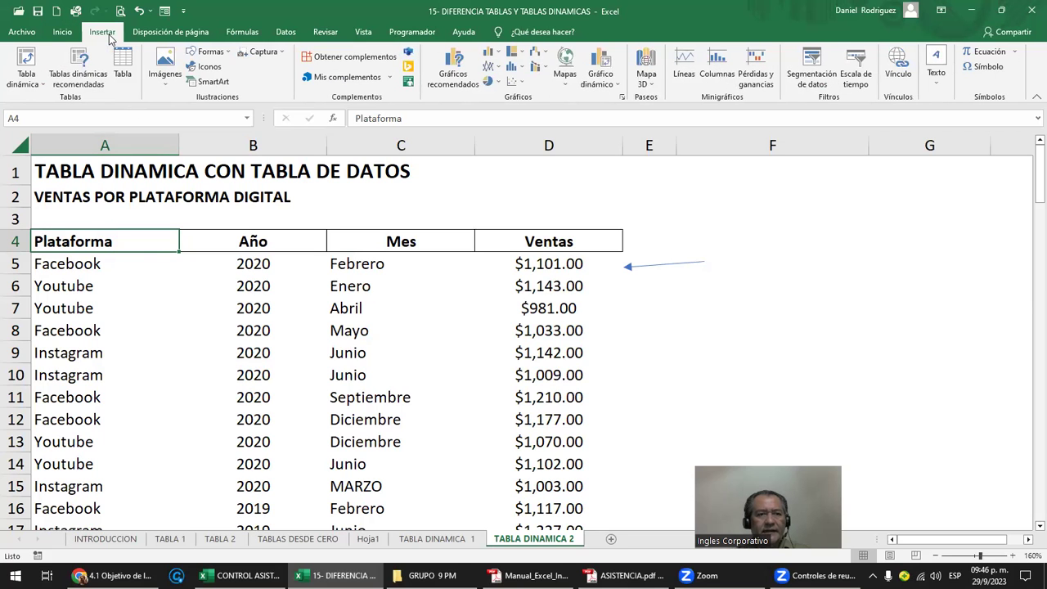
pyautogui.click(117, 68)
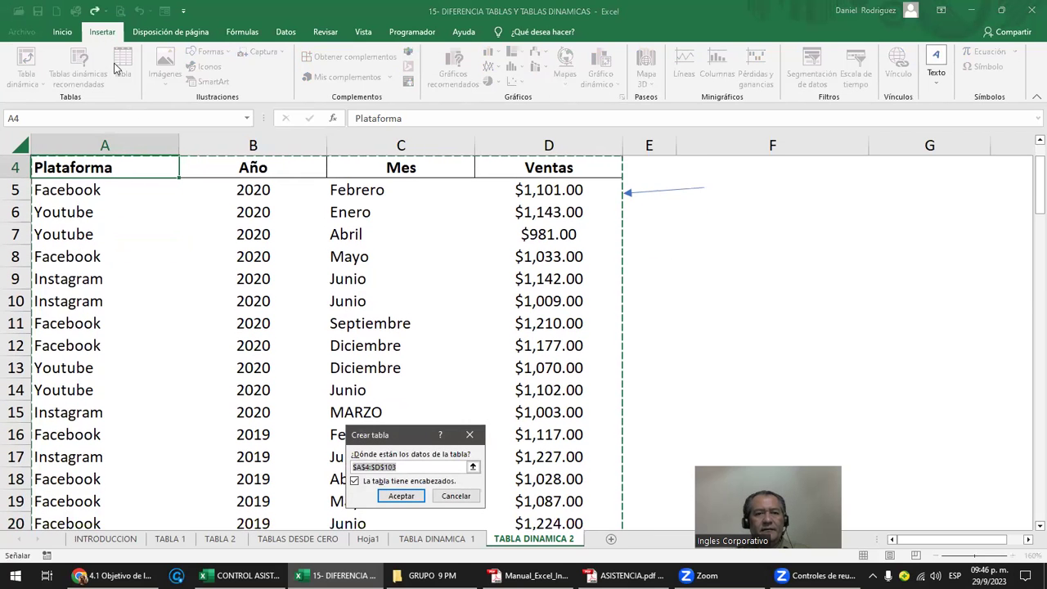
pyautogui.scroll(1, 274, 256)
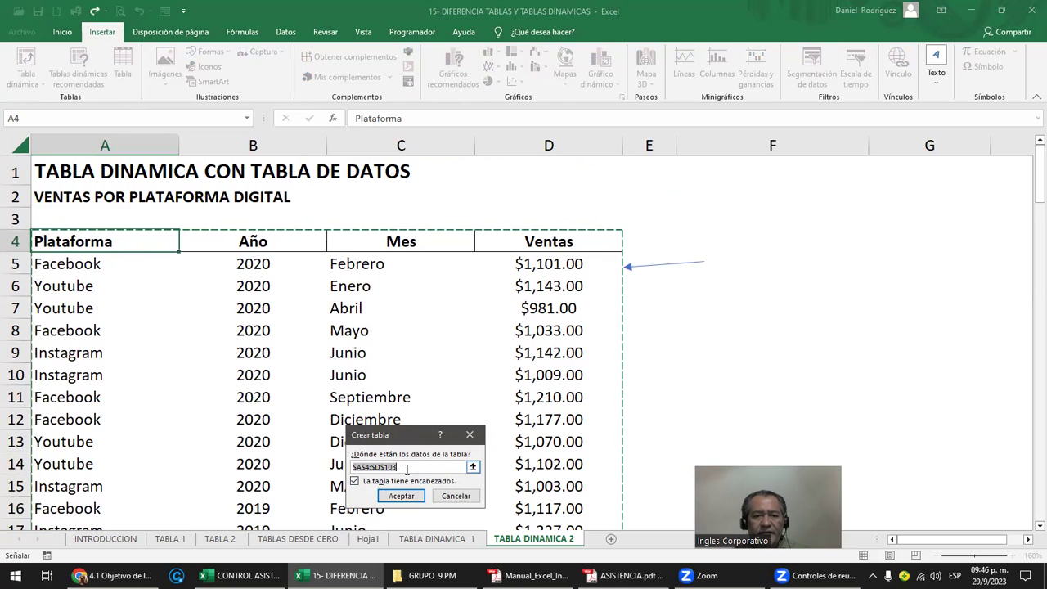
pyautogui.click(401, 496)
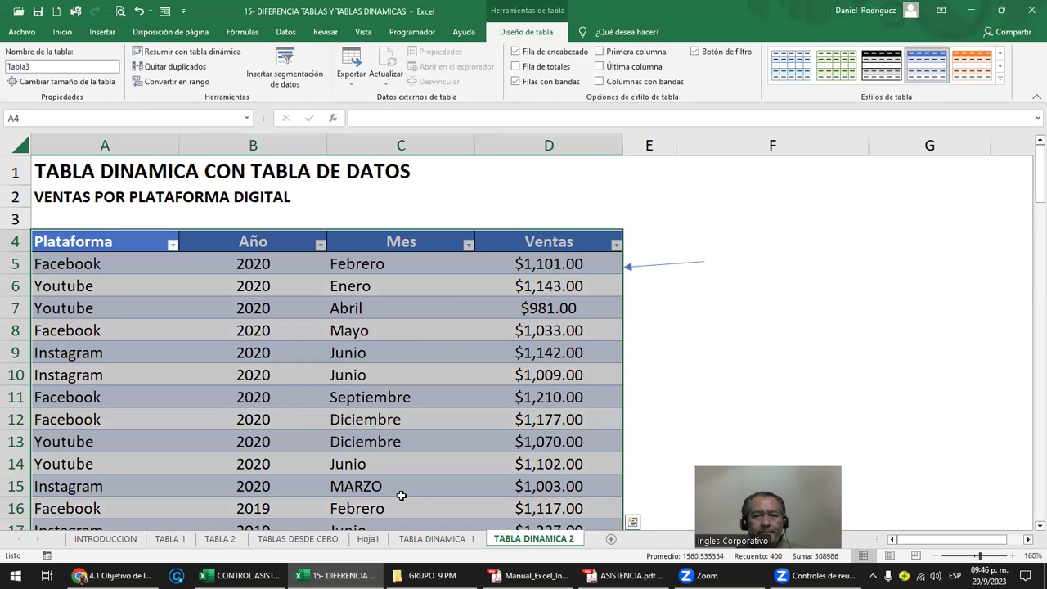
pyautogui.hotkey('ctrl', 'z')
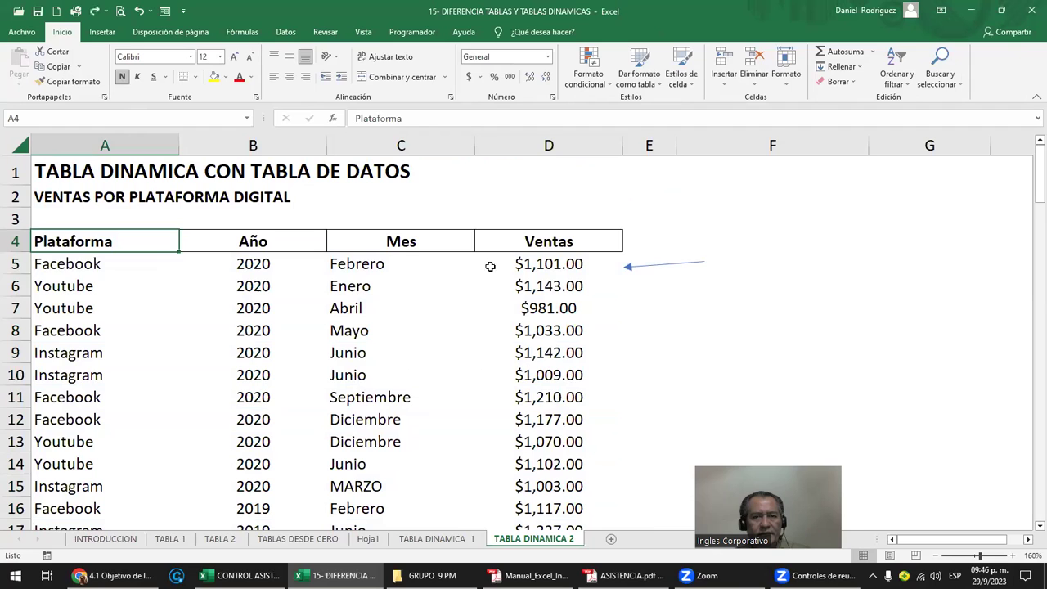
# - Recreate the table with headers from the Ventas header using Ctrl+T
pyautogui.click(700, 263)
pyautogui.click(582, 238)
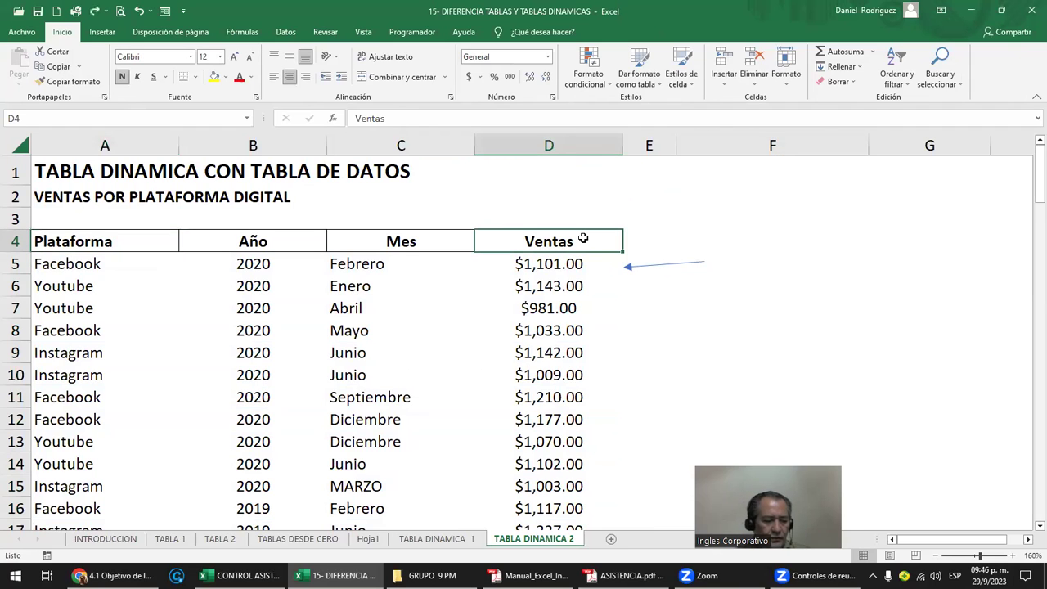
pyautogui.hotkey('ctrl', 't')
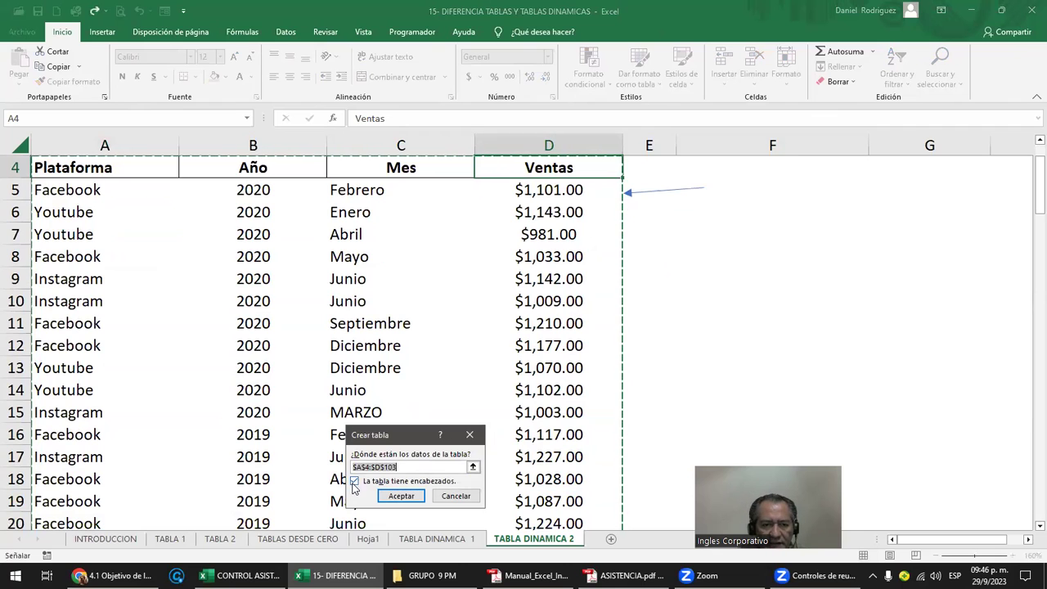
pyautogui.click(401, 496)
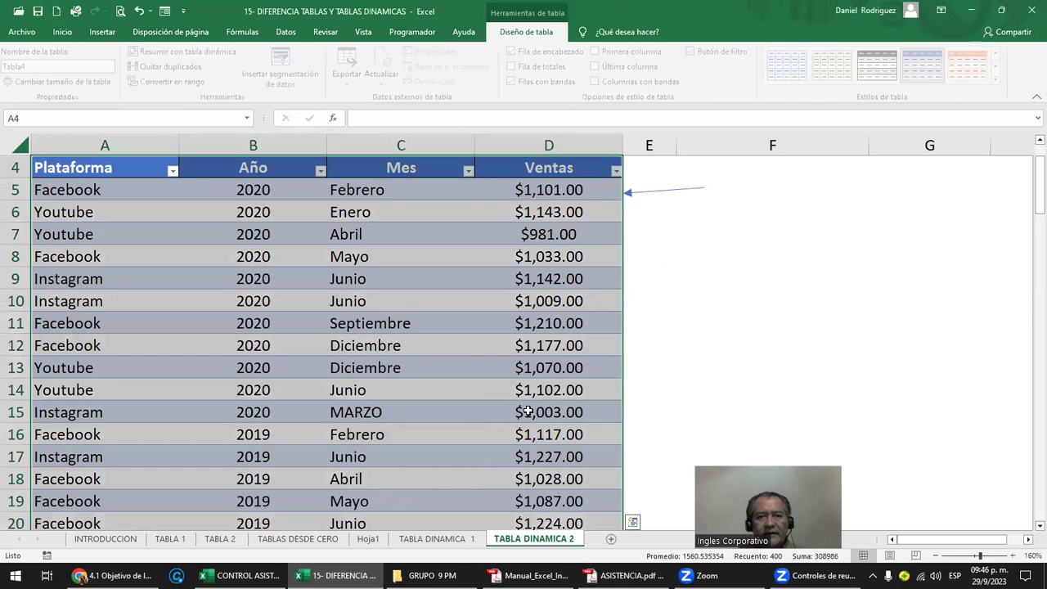
pyautogui.click(561, 241)
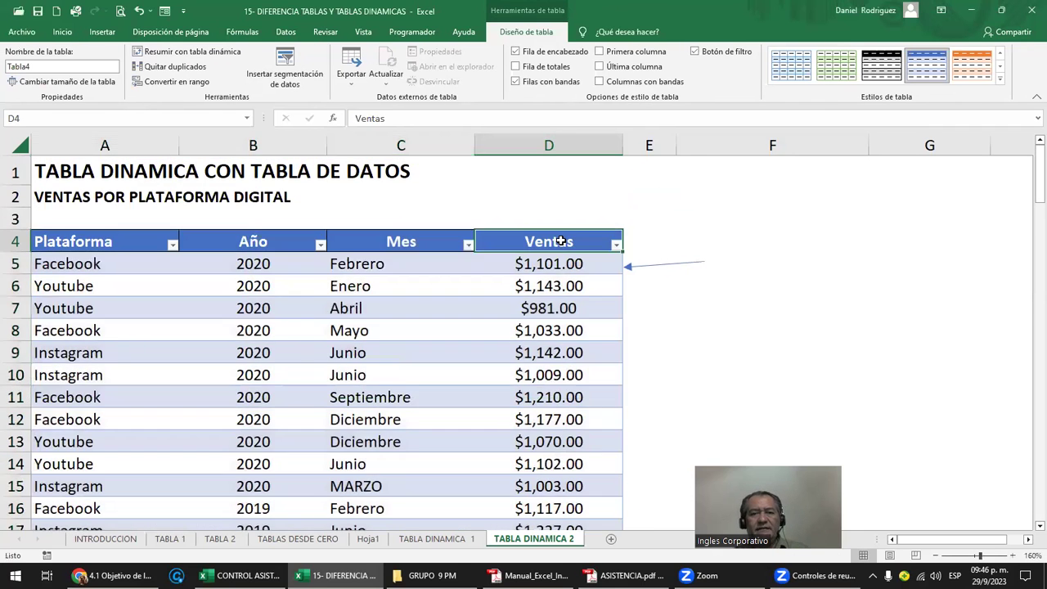
# - Enter COMISION in E4, undo the table's auto-expansion, and clear the cell
pyautogui.click(663, 241)
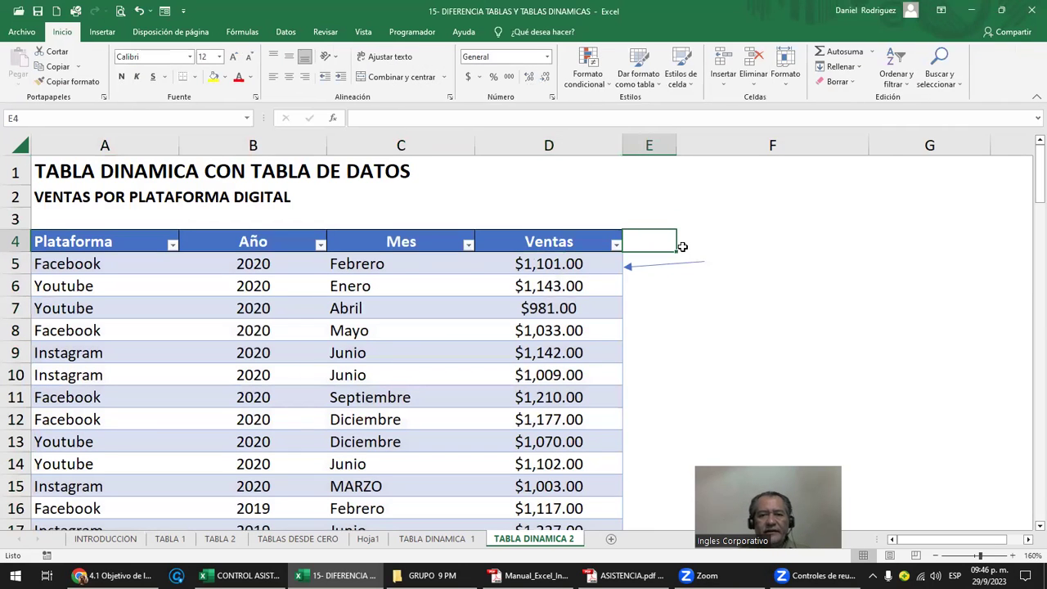
pyautogui.write('COMISION')
pyautogui.press('Return')
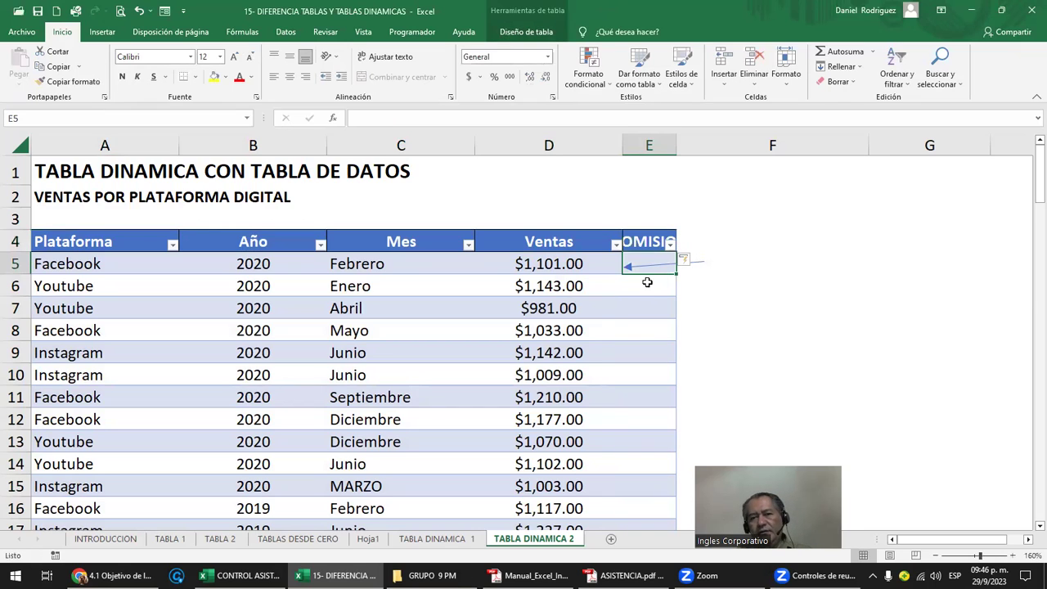
pyautogui.hotkey('ctrl', 'z')
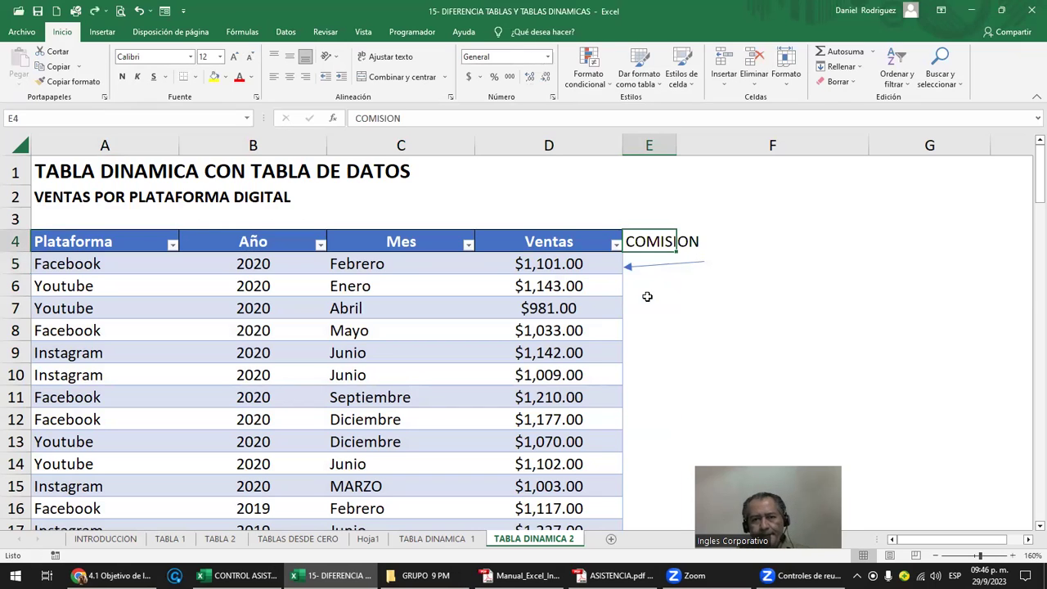
pyautogui.click(98, 264)
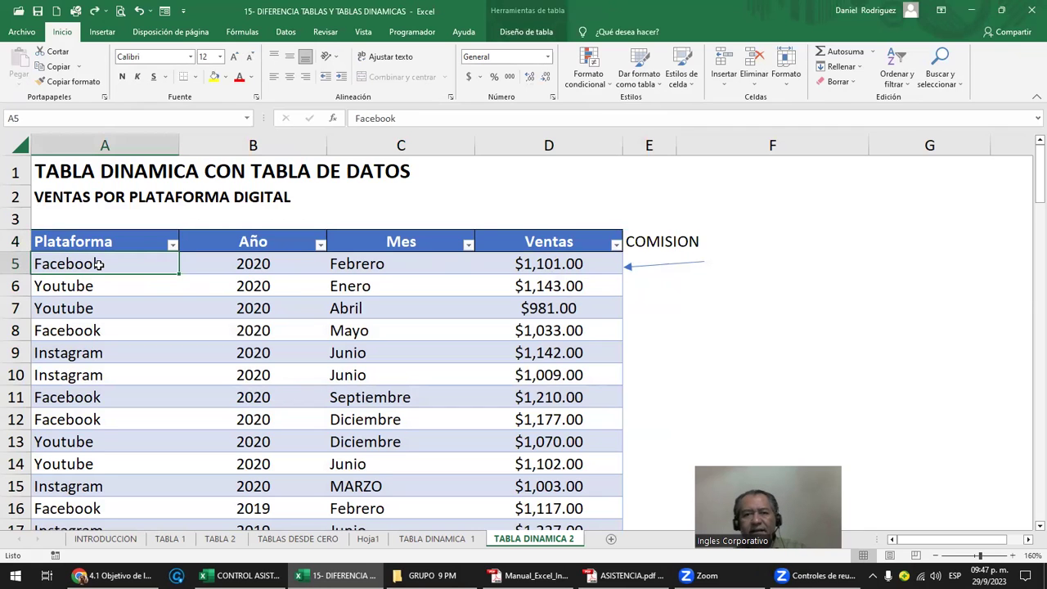
pyautogui.click(673, 235)
pyautogui.press('Delete')
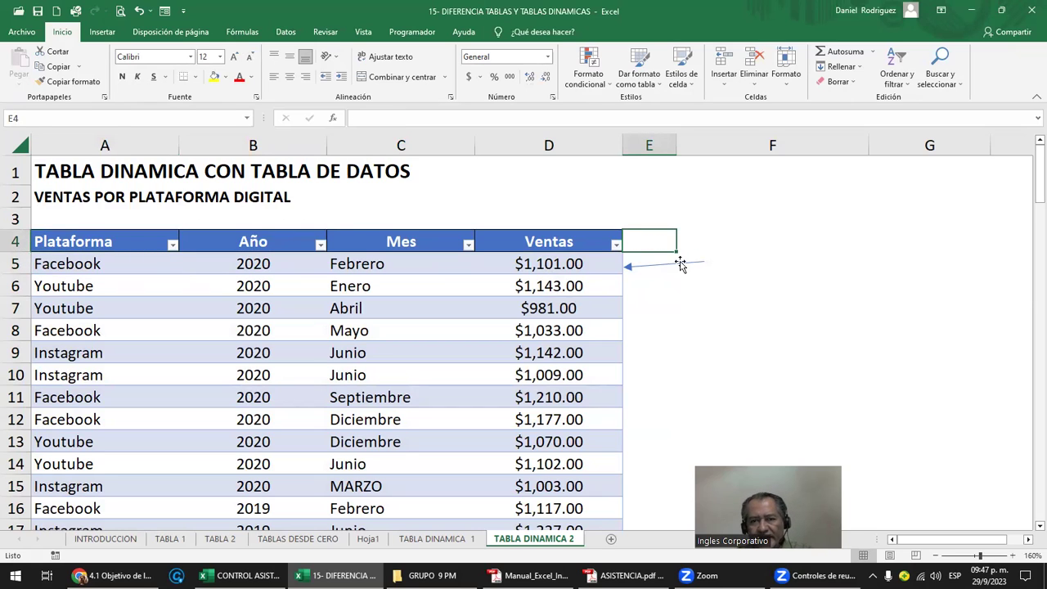
# - Delete the blue arrow beside the Ventas header
pyautogui.moveTo(678, 263); pyautogui.dragTo(682, 242)
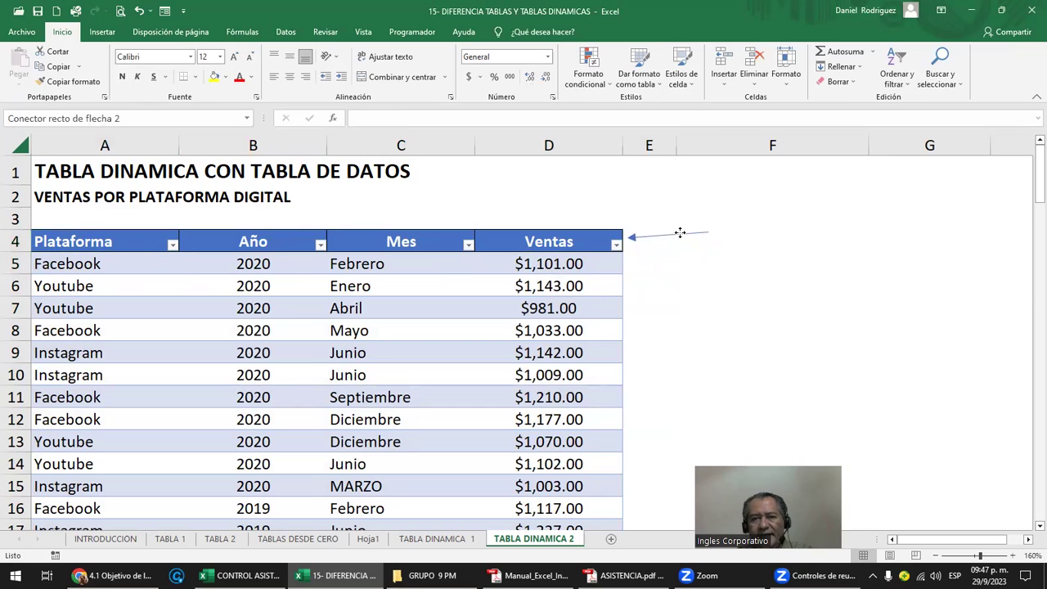
pyautogui.click(682, 242)
pyautogui.press('Delete')
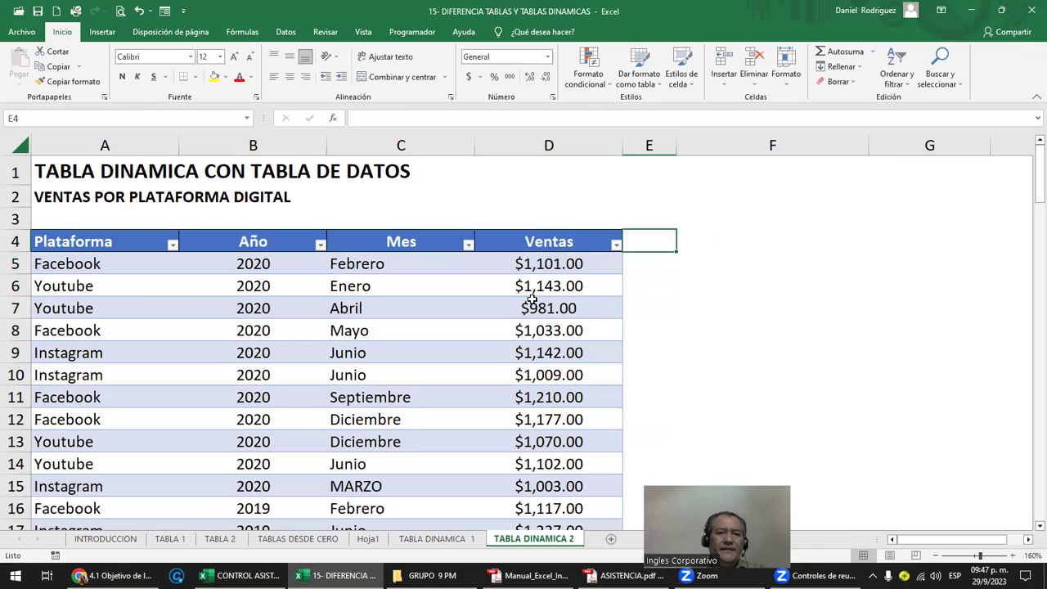
# - Select the platform cells A5:A7 together with sales D5:D7 to preview their sums
pyautogui.moveTo(69, 243); pyautogui.dragTo(77, 330)
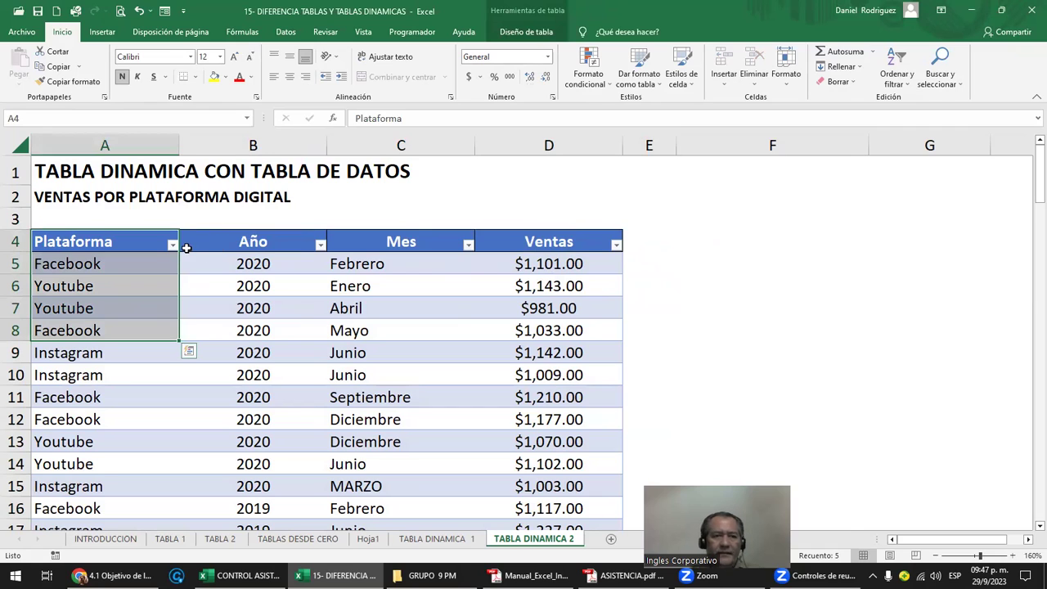
pyautogui.moveTo(119, 264); pyautogui.dragTo(117, 306)
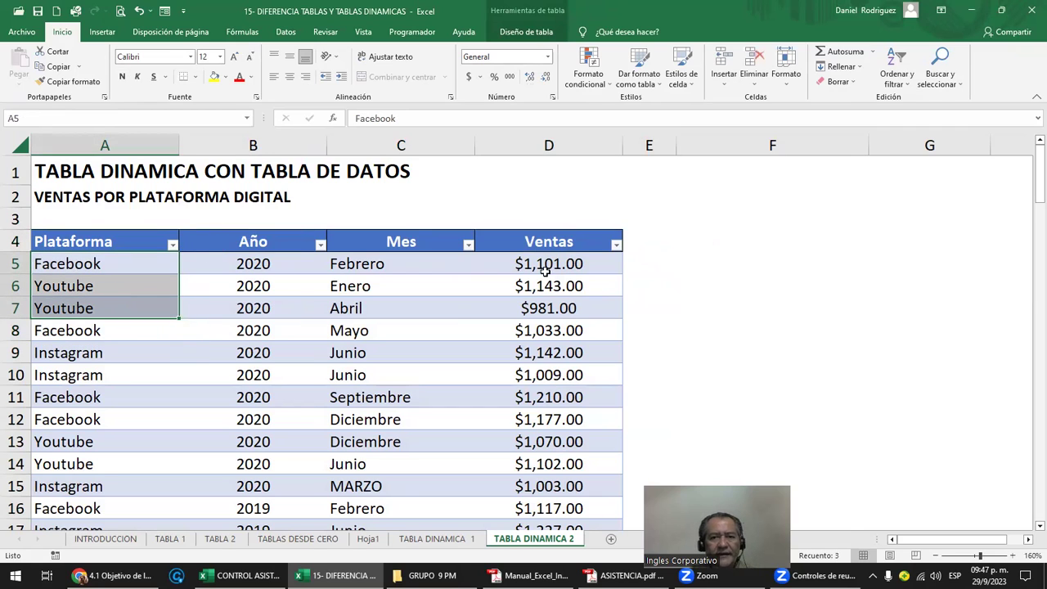
pyautogui.keyDown('ctrl'); pyautogui.moveTo(548, 263); pyautogui.dragTo(548, 308); pyautogui.keyUp('ctrl')
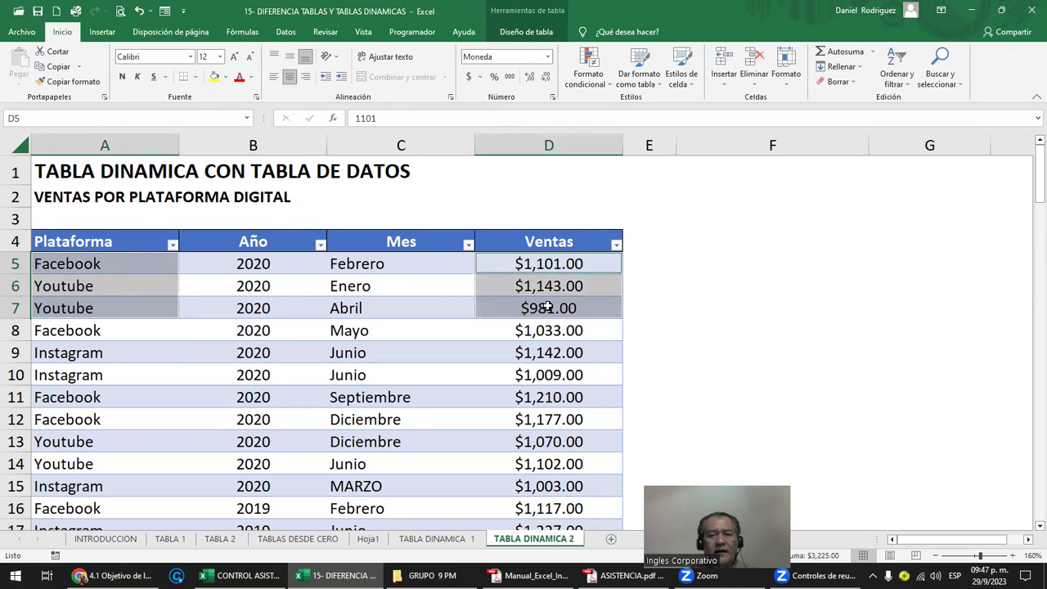
# - Narrow column F by dragging the F/G header border left
pyautogui.click(731, 236)
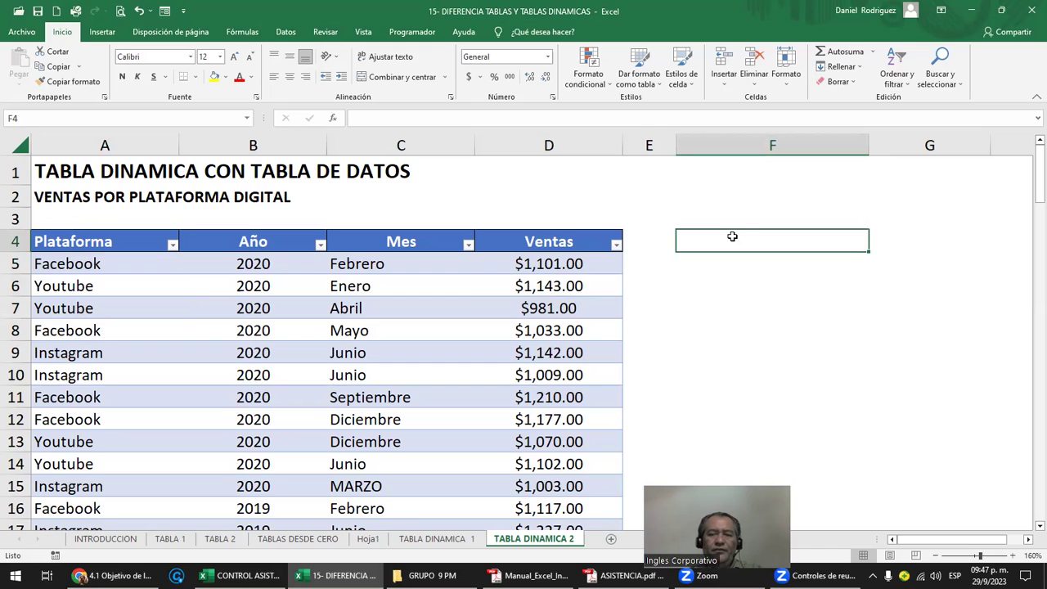
pyautogui.moveTo(869, 144); pyautogui.dragTo(804, 145)
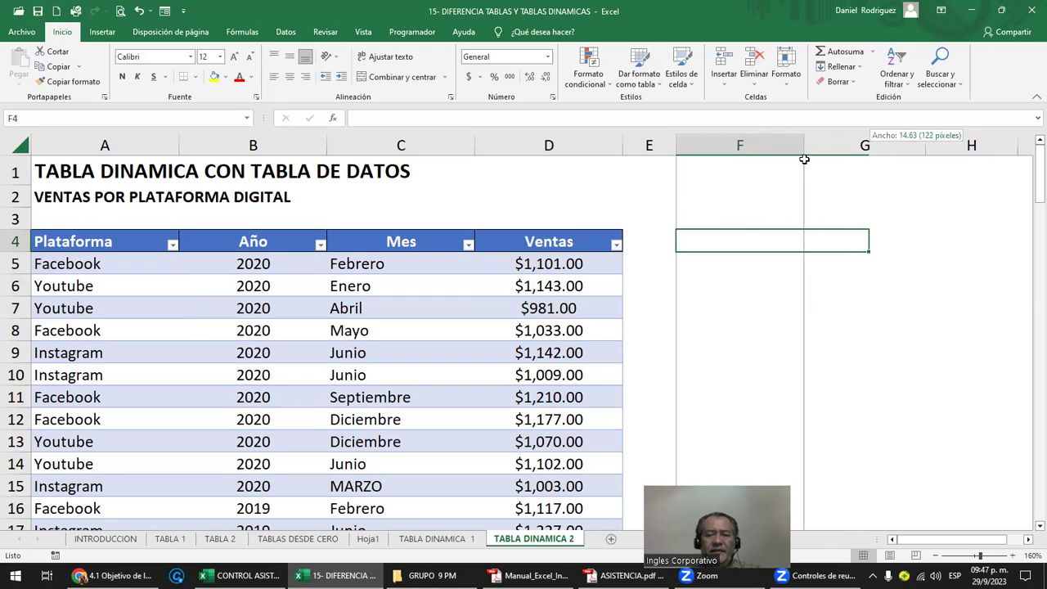
pyautogui.click(771, 290)
pyautogui.click(734, 243)
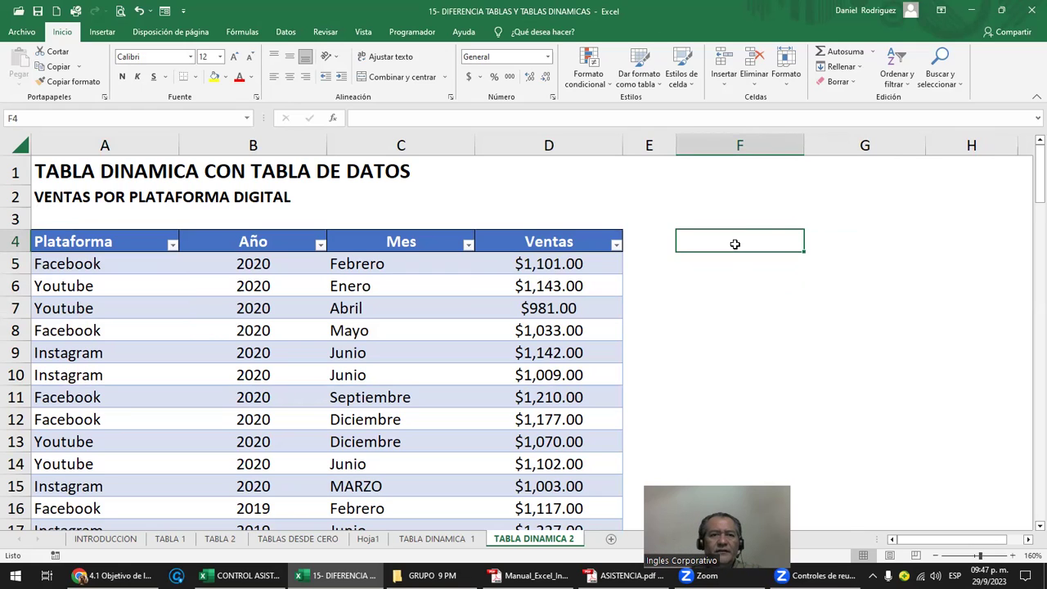
pyautogui.click(559, 241)
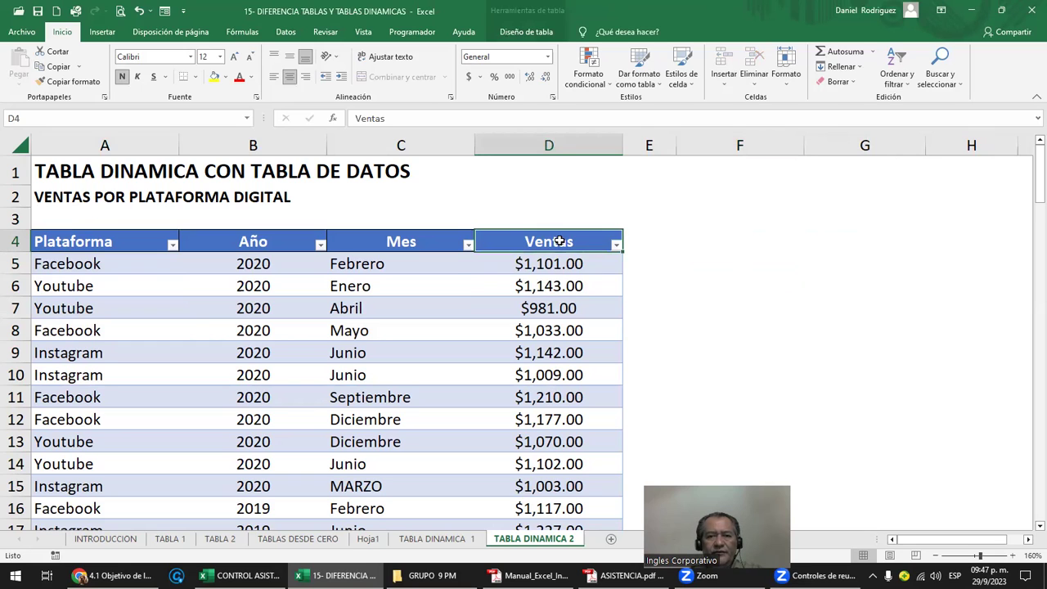
# - Insert a pivot table from Tabla4 on the existing sheet at cell F4
pyautogui.click(100, 31)
pyautogui.click(32, 76)
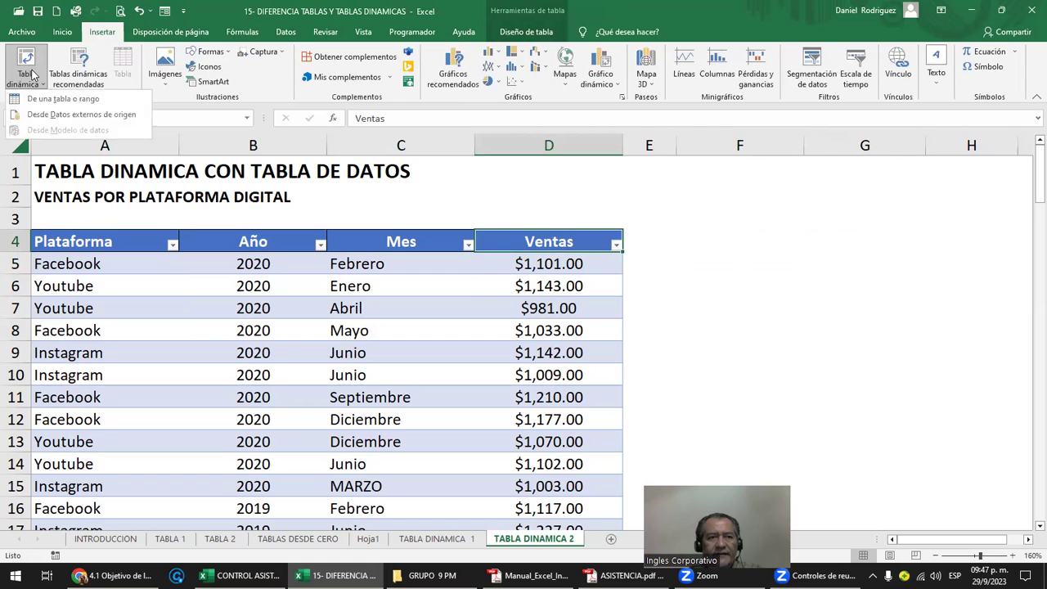
pyautogui.click(70, 100)
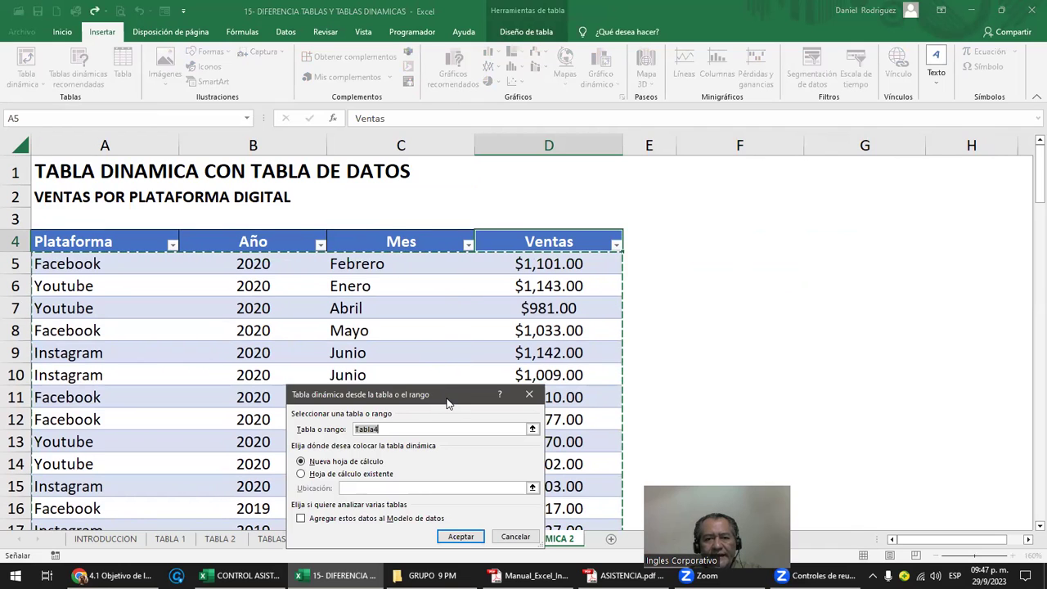
pyautogui.moveTo(448, 402); pyautogui.dragTo(492, 320)
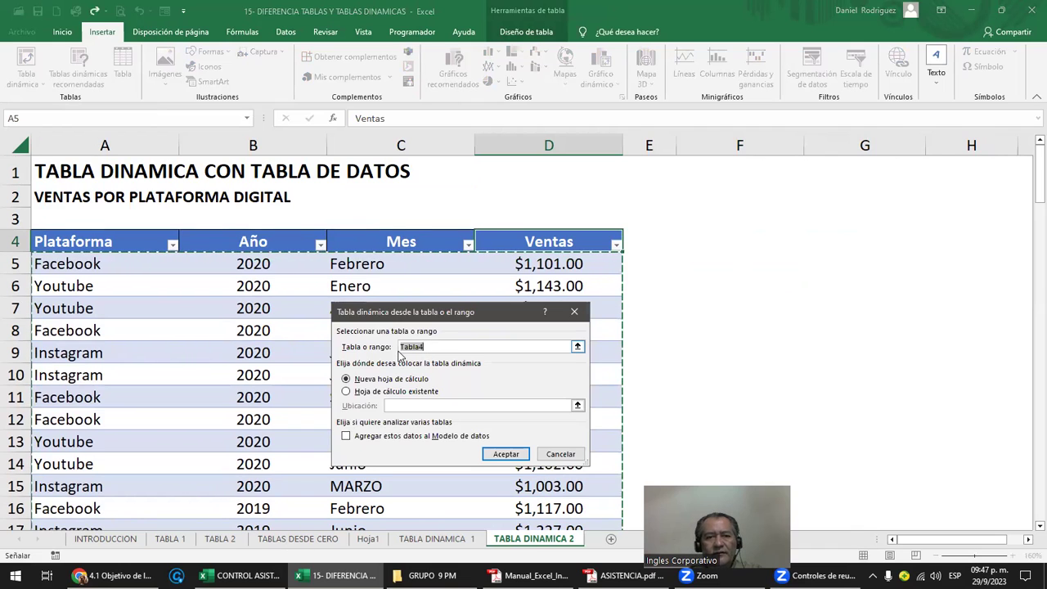
pyautogui.click(352, 393)
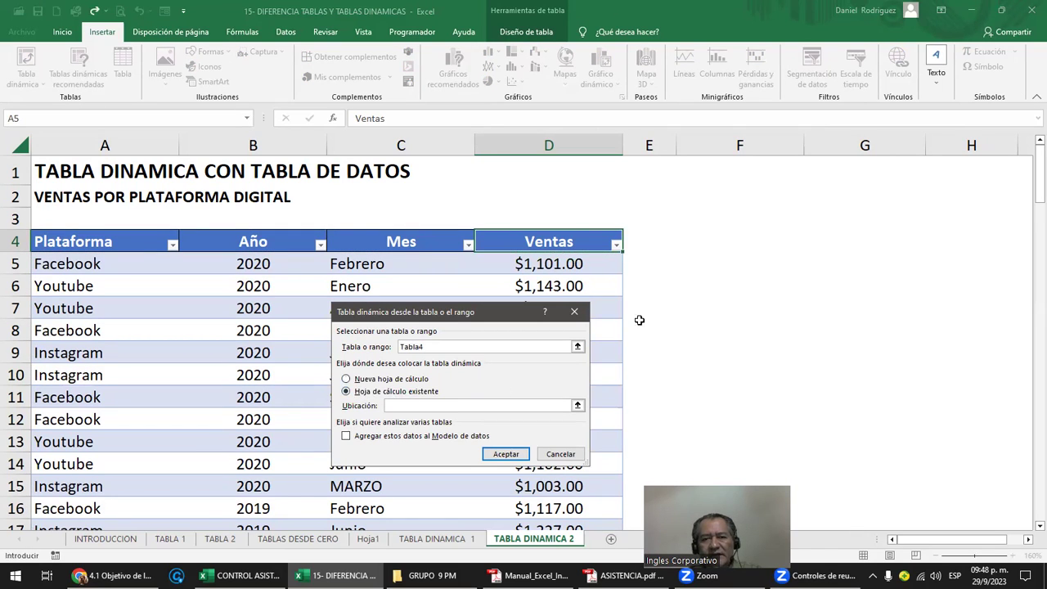
pyautogui.click(736, 240)
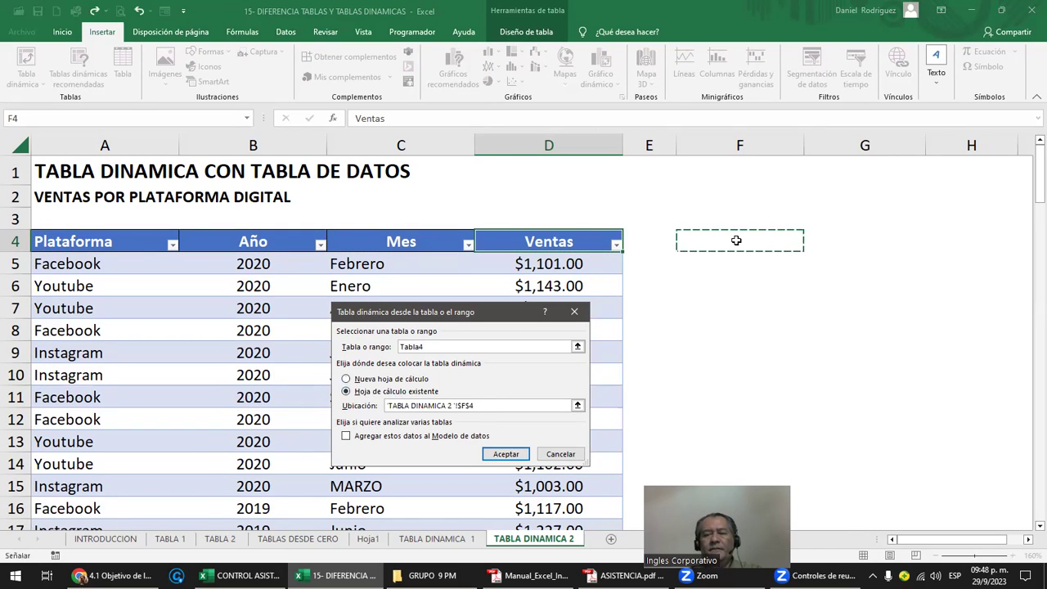
pyautogui.click(512, 452)
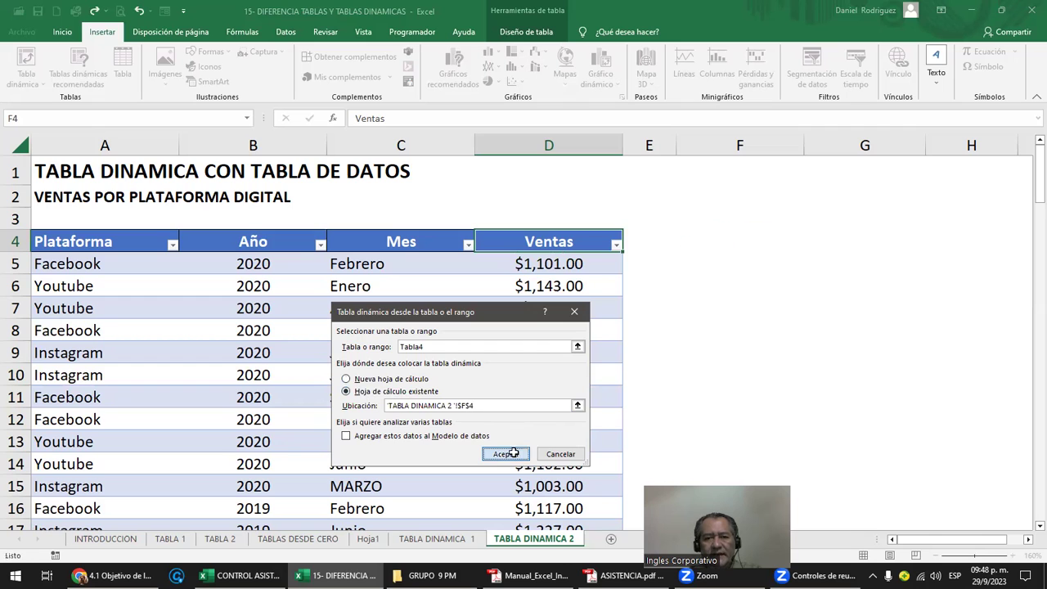
pyautogui.click(716, 215)
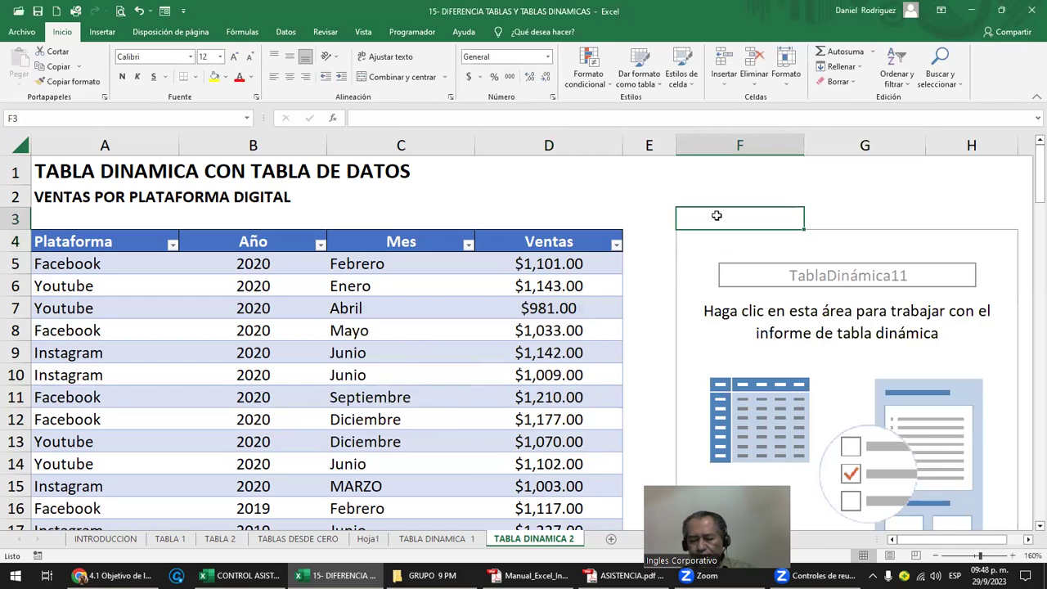
# - Put Plataforma in the pivot's rows and Ventas in its values
pyautogui.press('Right')
pyautogui.press('Right')
pyautogui.press('Right')
pyautogui.press('Right')
pyautogui.press('Right')
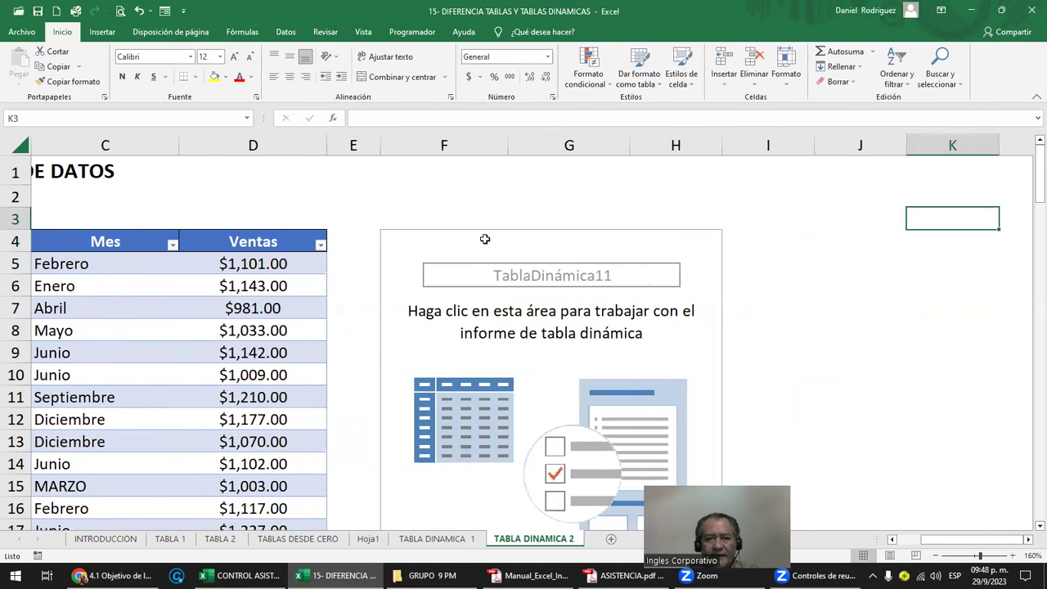
pyautogui.click(485, 239)
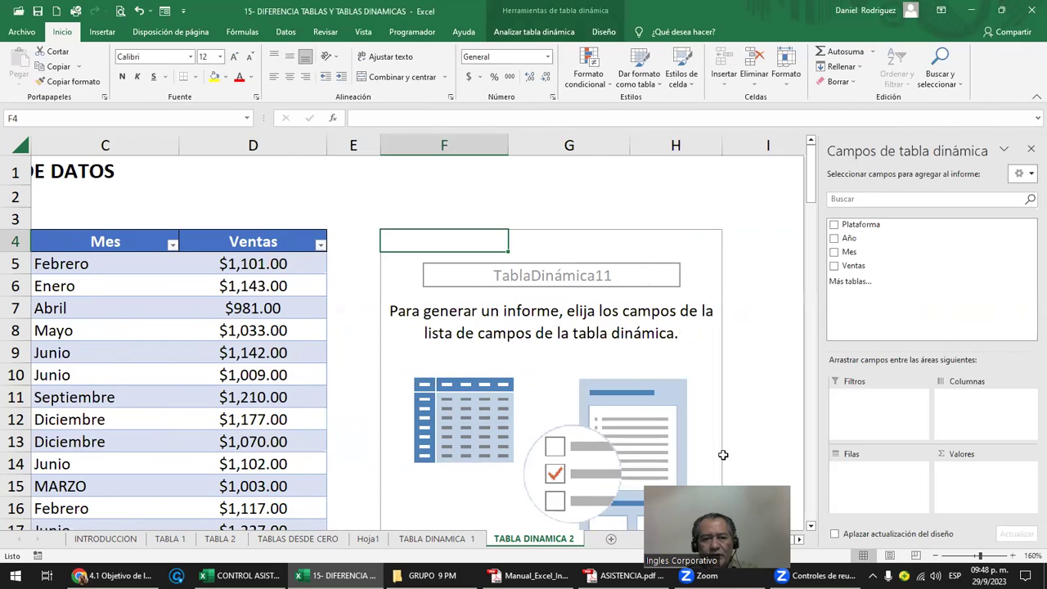
pyautogui.moveTo(714, 538); pyautogui.dragTo(242, 507)
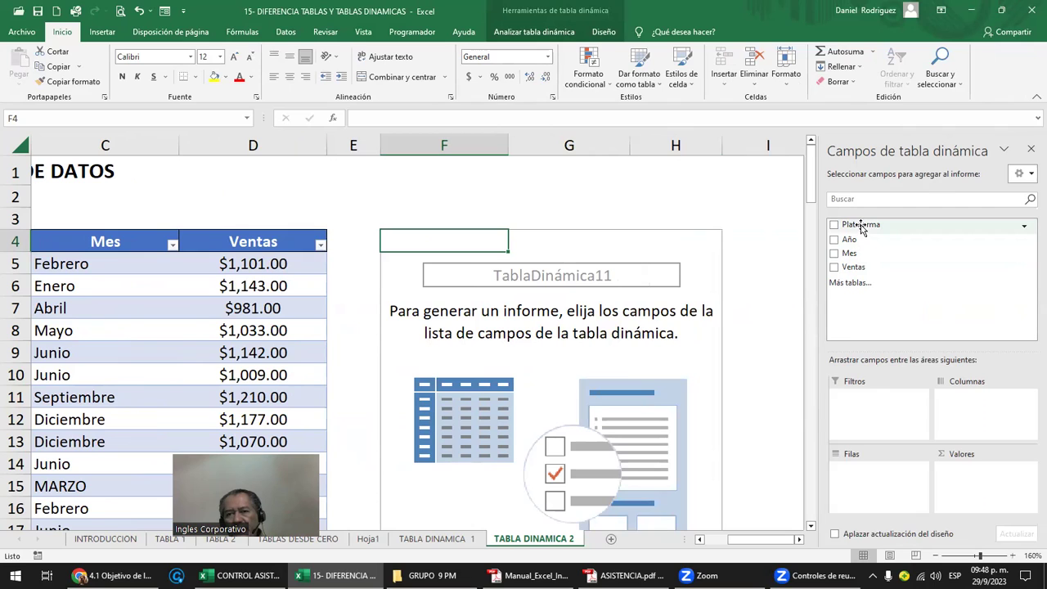
pyautogui.moveTo(860, 229); pyautogui.dragTo(871, 488)
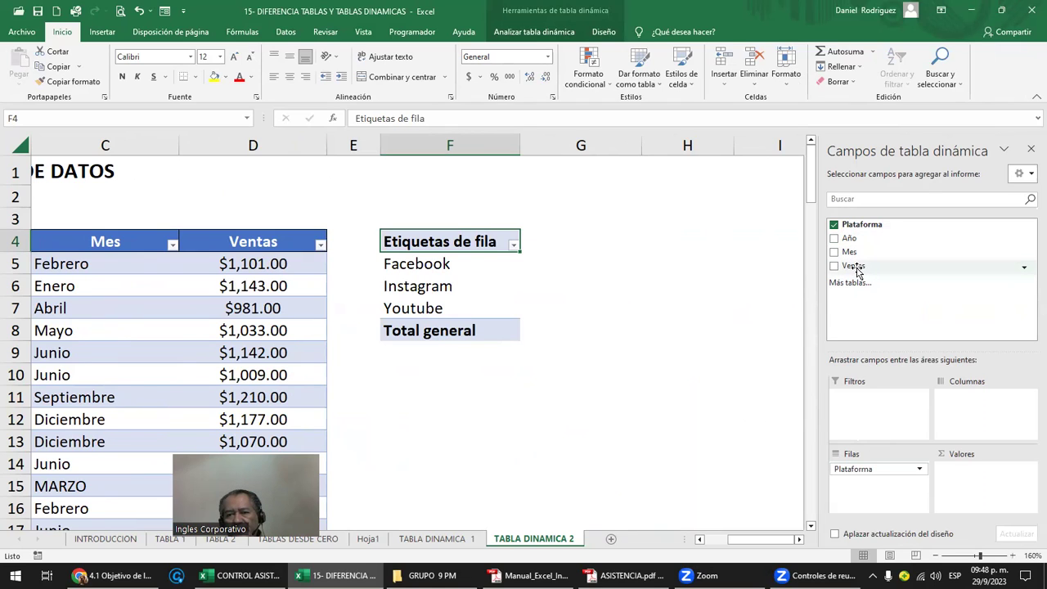
pyautogui.moveTo(851, 273)
pyautogui.mouseDown()
pyautogui.moveTo(890, 281)
pyautogui.moveTo(1012, 487)
pyautogui.mouseUp()
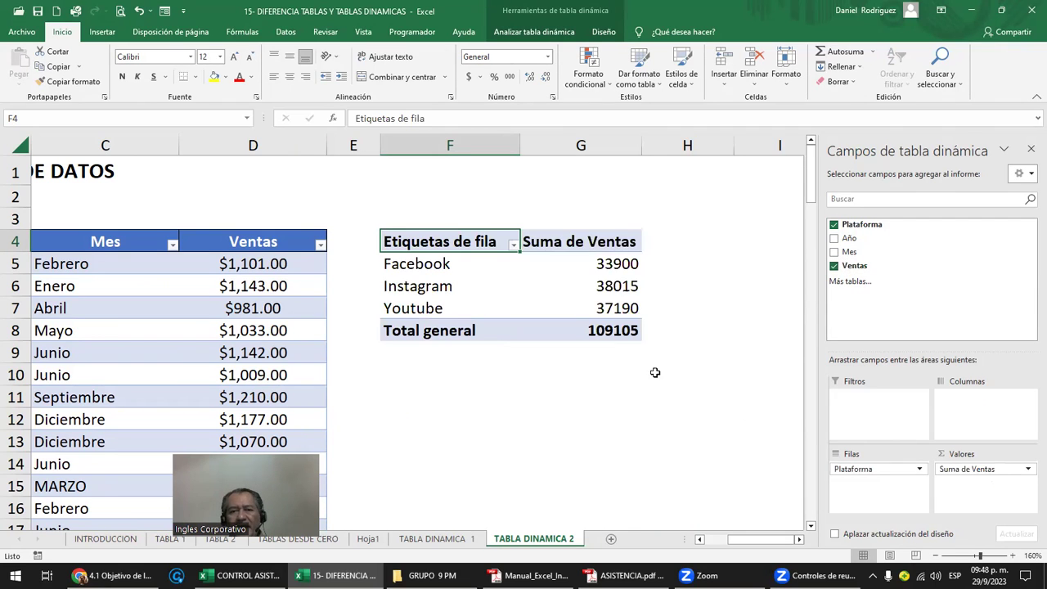
# - Format the pivot's sales totals G5:G8 as dollar accounting, totalling $109,105.00
pyautogui.moveTo(603, 331); pyautogui.dragTo(606, 263)
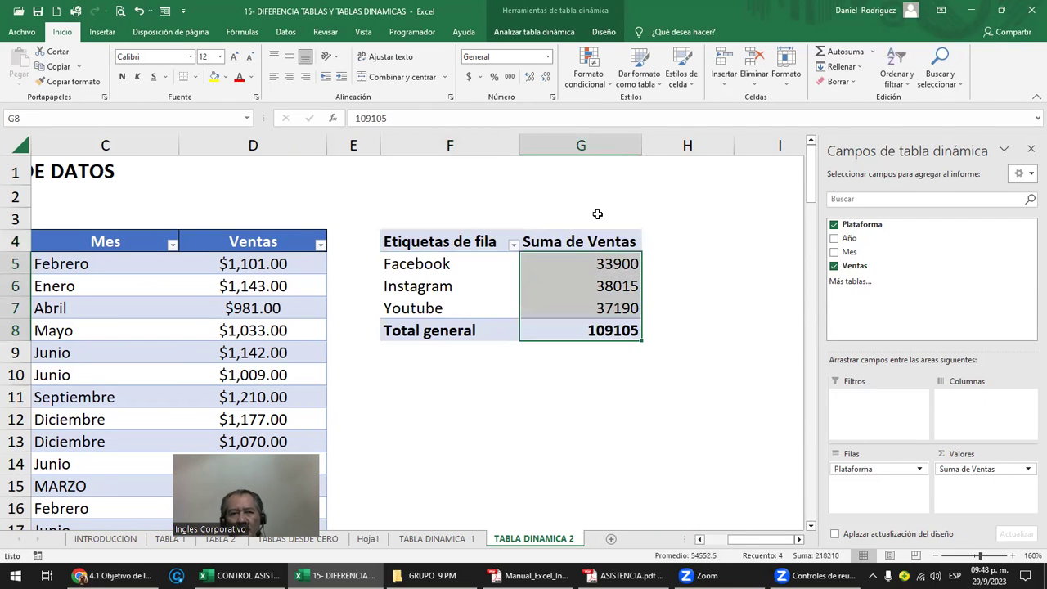
pyautogui.click(469, 76)
pyautogui.click(621, 398)
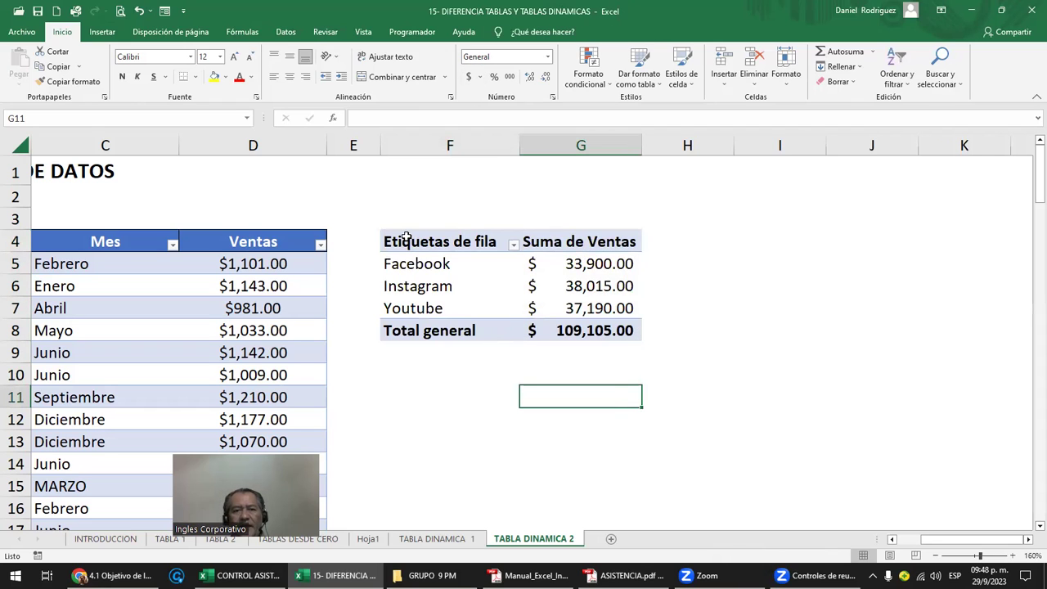
pyautogui.click(433, 434)
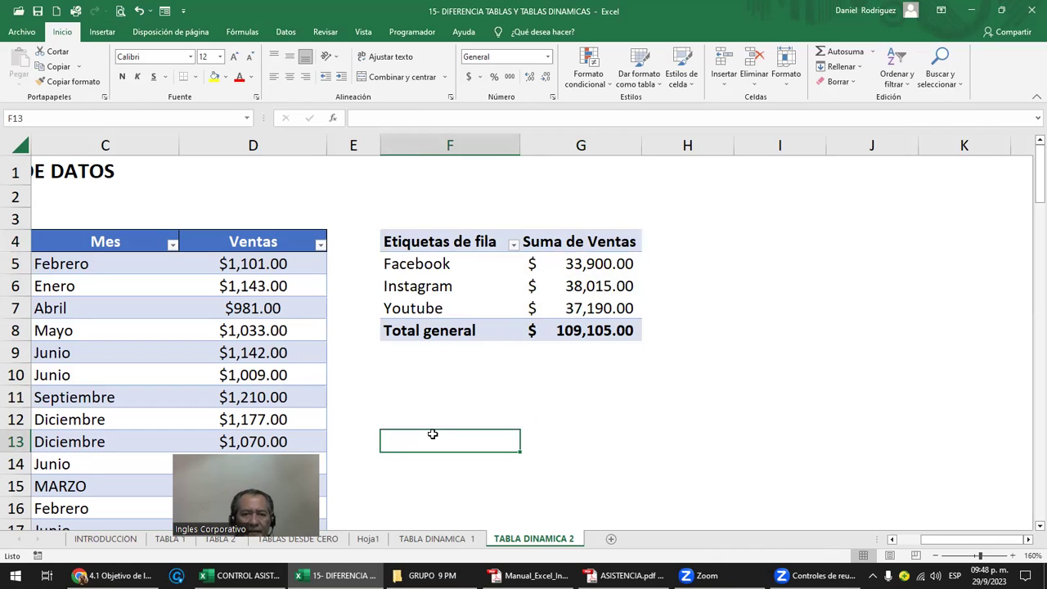
pyautogui.moveTo(421, 266); pyautogui.dragTo(415, 305)
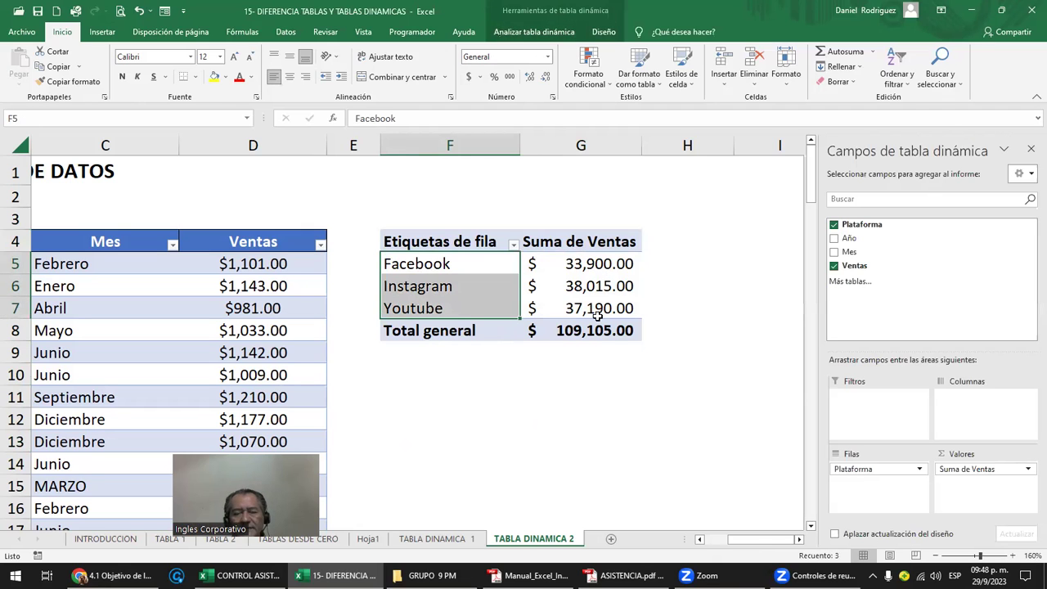
pyautogui.moveTo(598, 316)
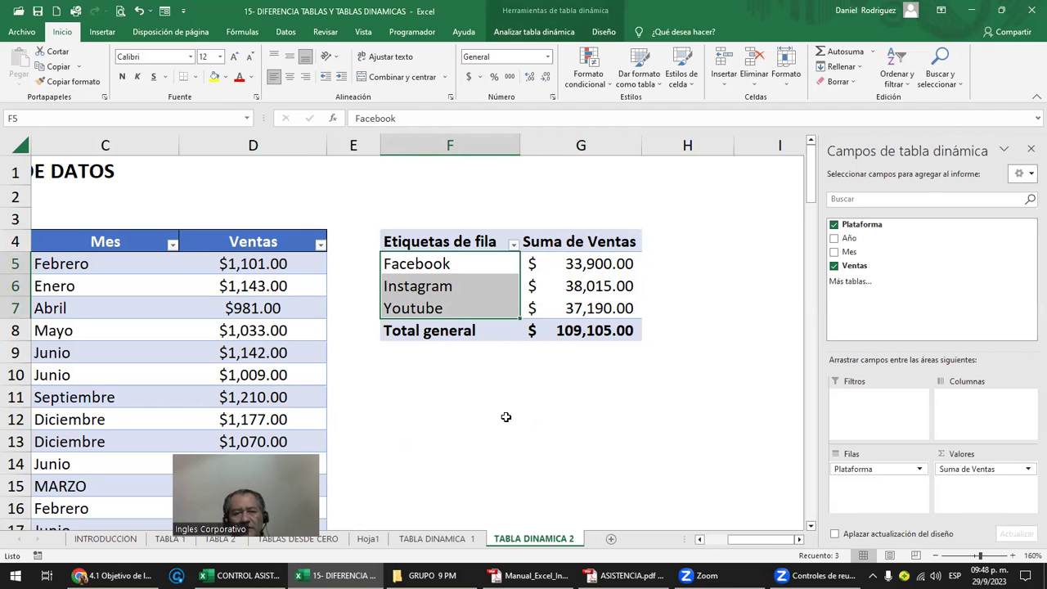
pyautogui.click(429, 418)
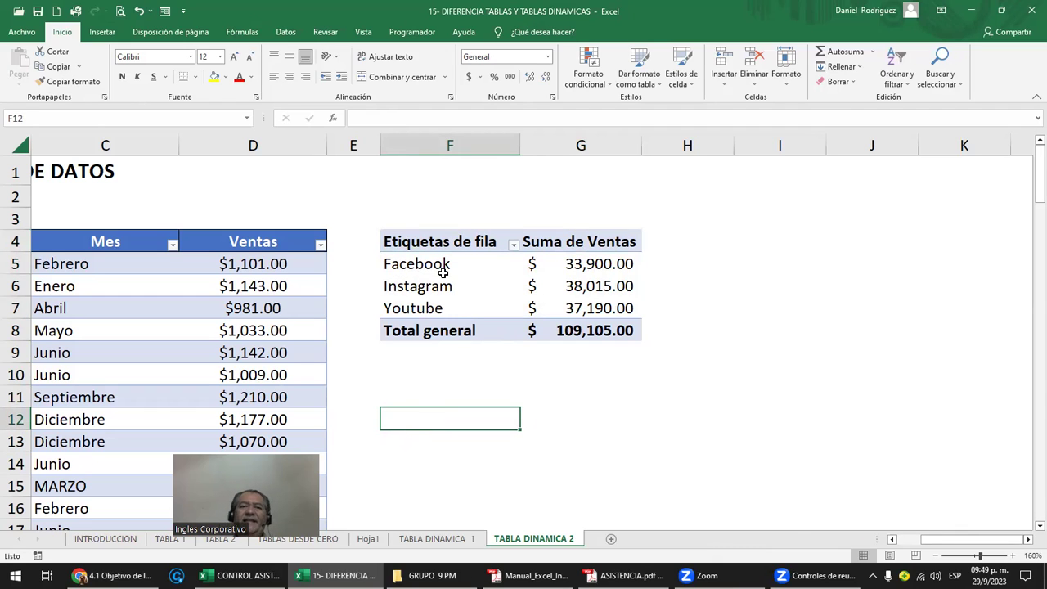
# - Apply the black Medio pivot style from Diseño to the Ventas per Plataforma pivot
pyautogui.moveTo(443, 273)
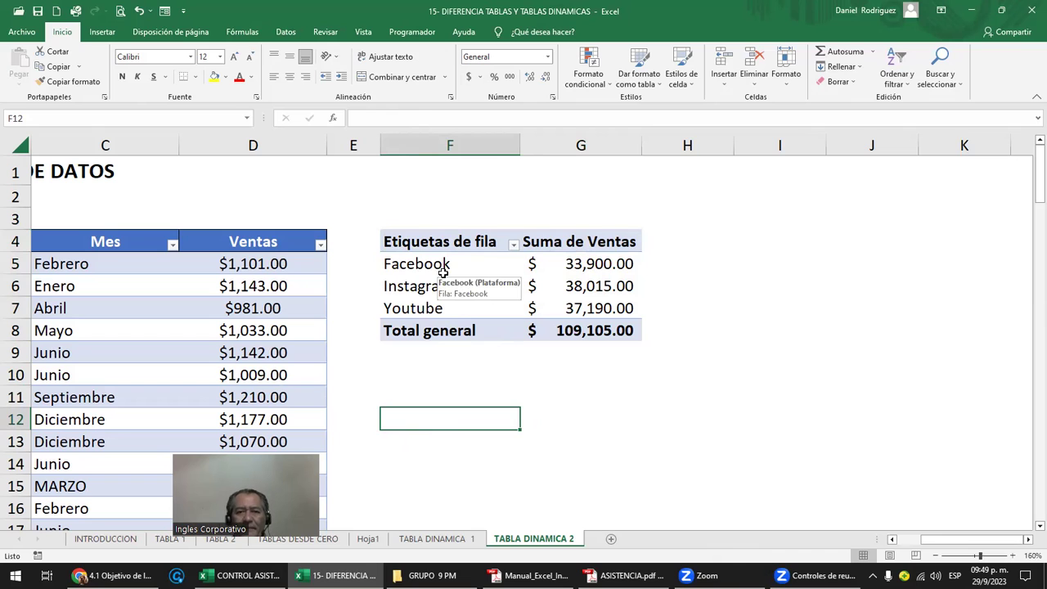
pyautogui.moveTo(405, 242); pyautogui.dragTo(577, 329)
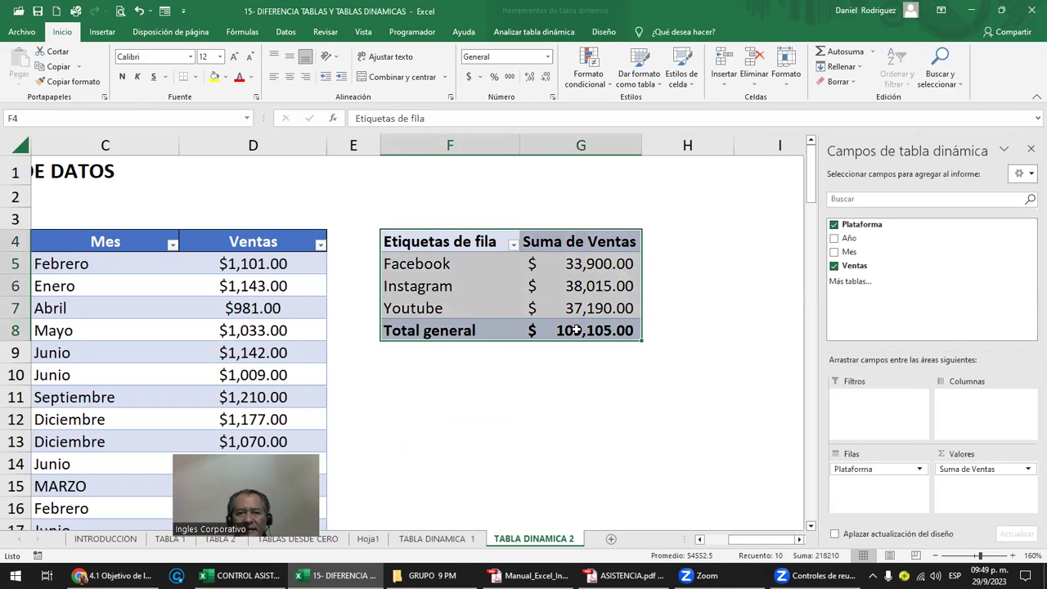
pyautogui.click(530, 32)
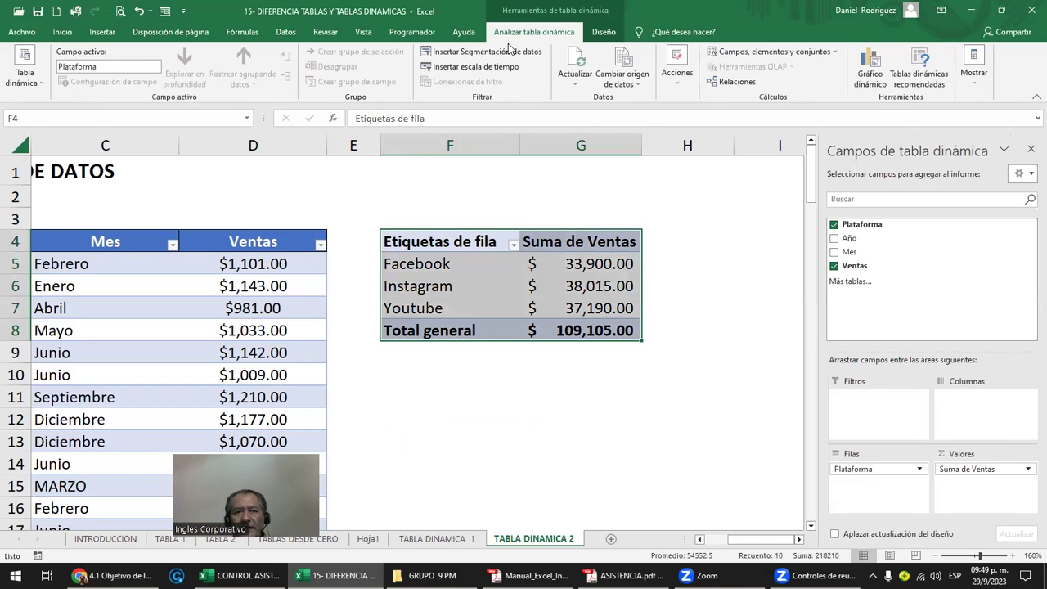
pyautogui.click(603, 32)
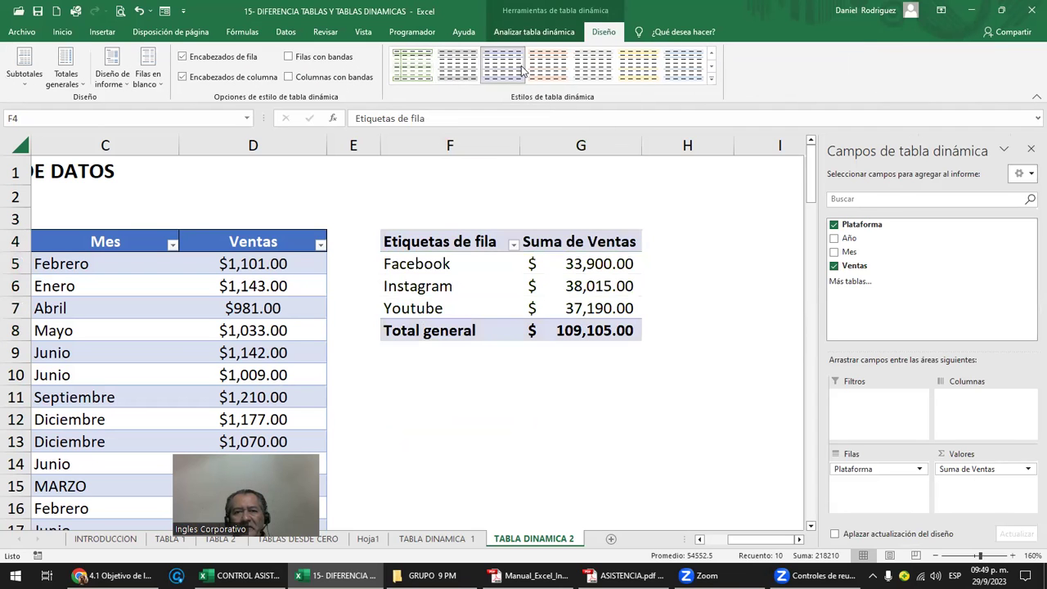
pyautogui.click(711, 79)
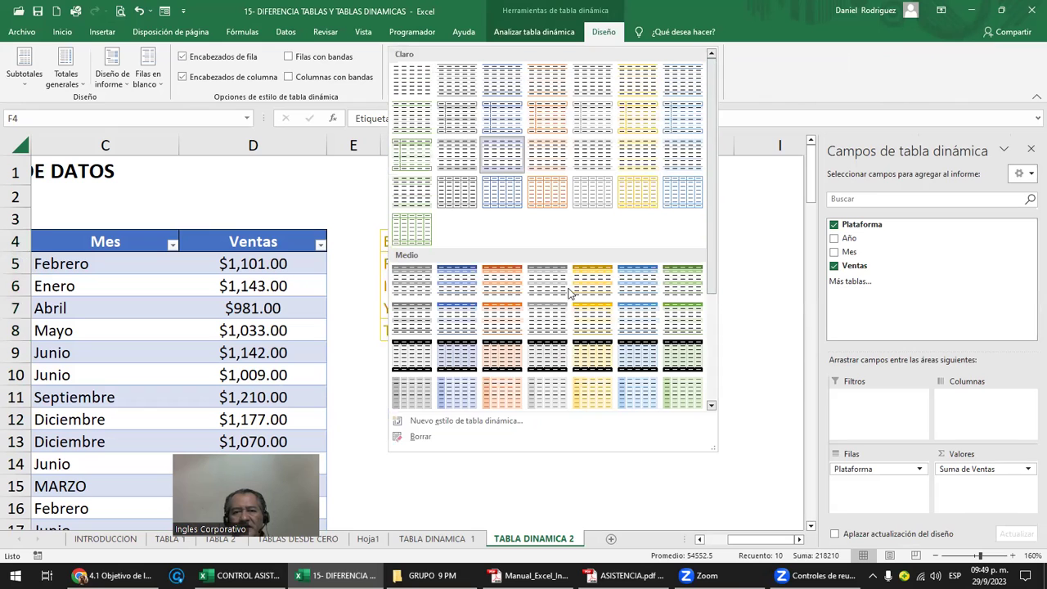
pyautogui.click(420, 358)
pyautogui.click(590, 403)
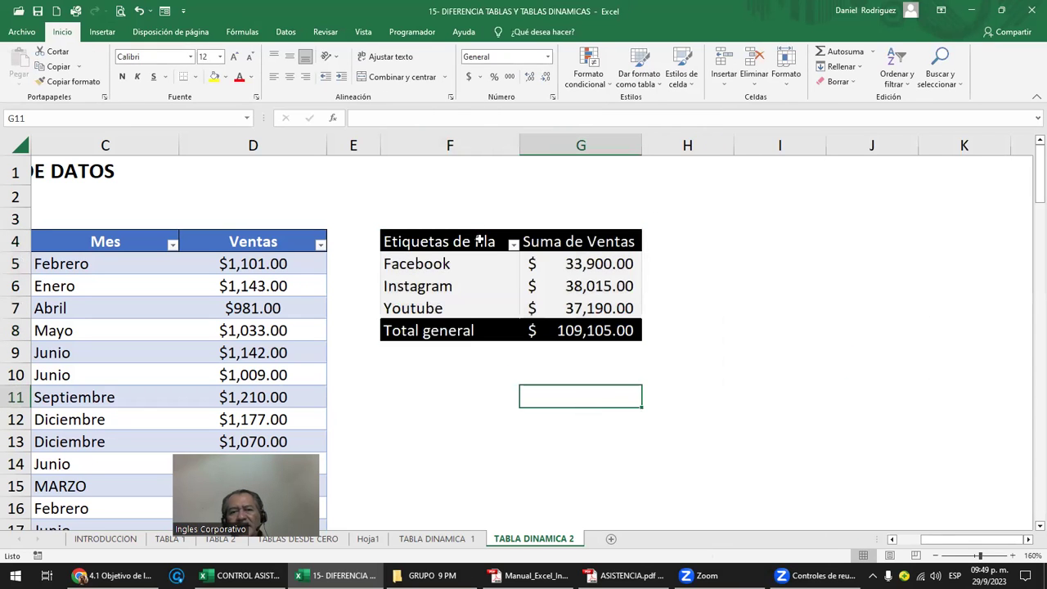
# - Pick cell F13 below the pivot, then click into the sales table
pyautogui.moveTo(419, 267); pyautogui.dragTo(566, 308)
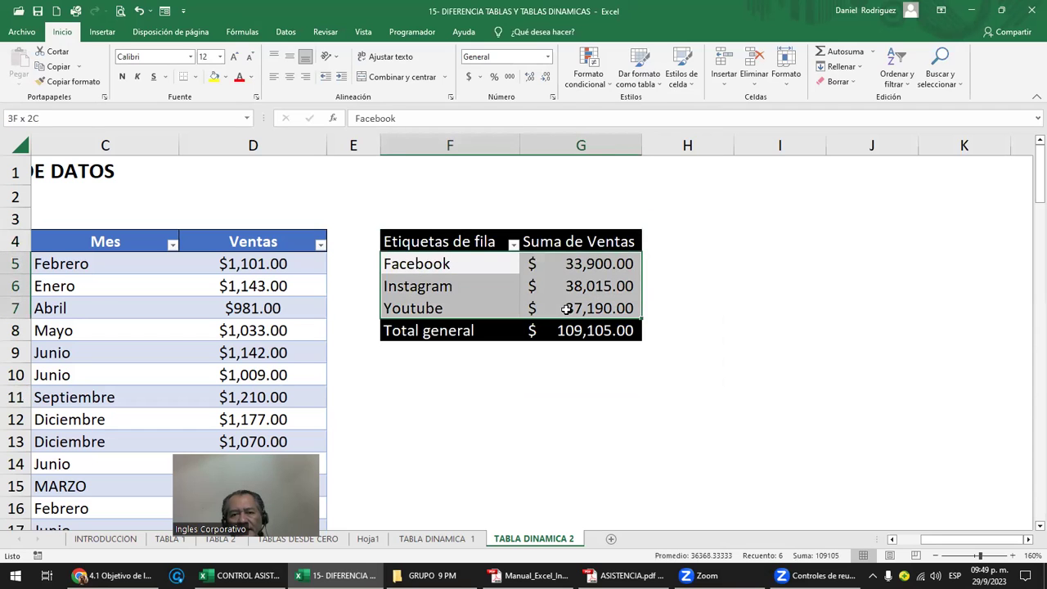
pyautogui.click(458, 399)
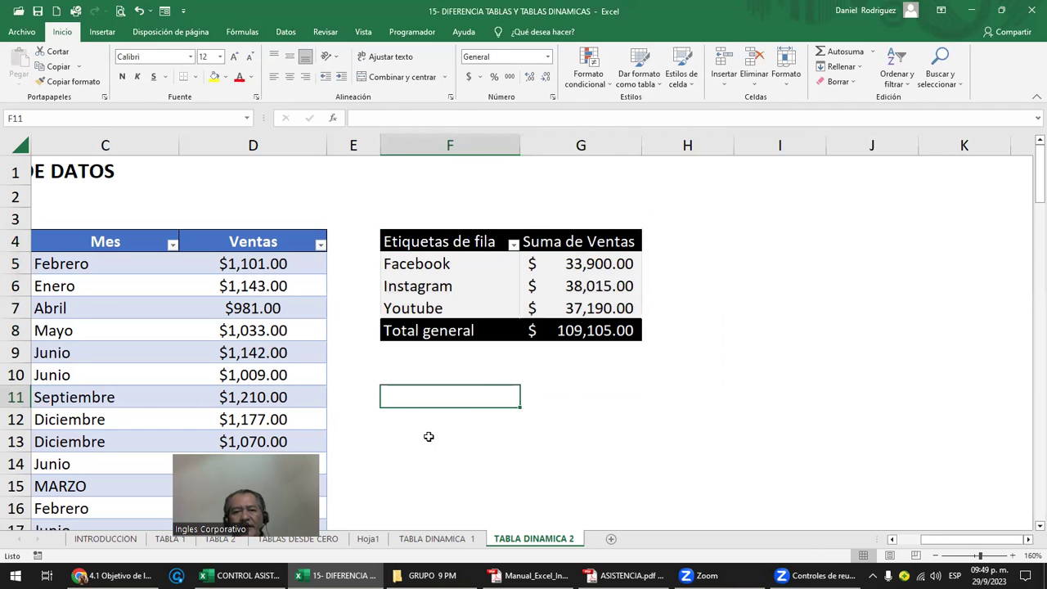
pyautogui.click(428, 437)
pyautogui.moveTo(429, 437); pyautogui.dragTo(430, 489)
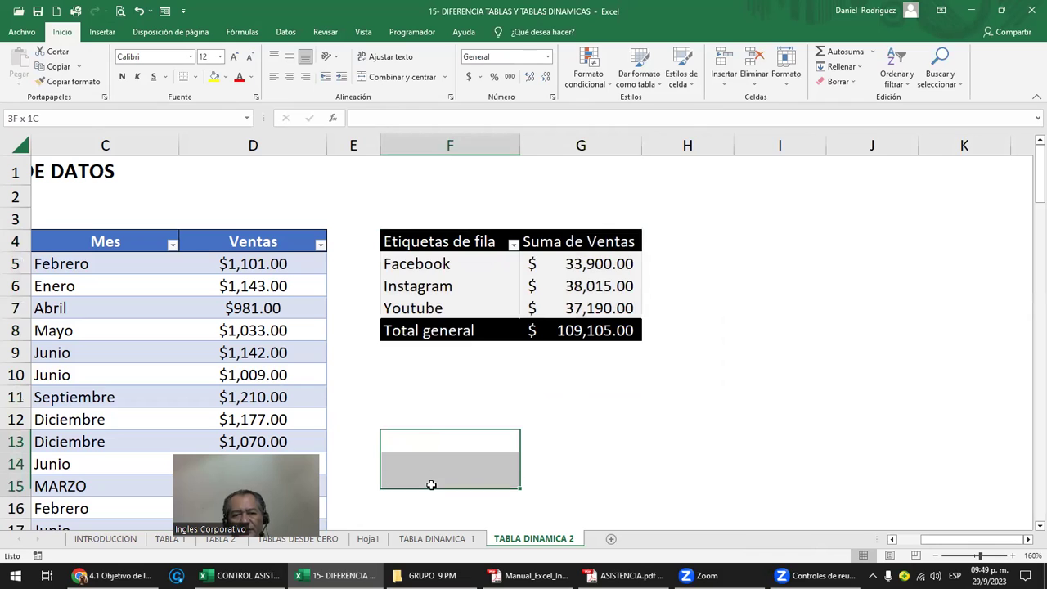
pyautogui.click(449, 437)
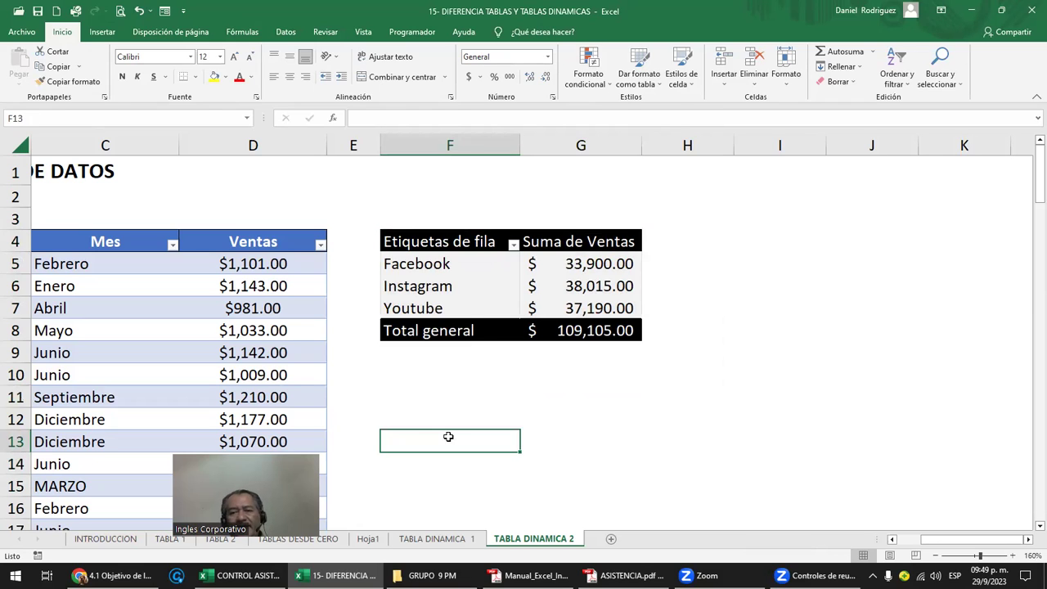
pyautogui.click(286, 241)
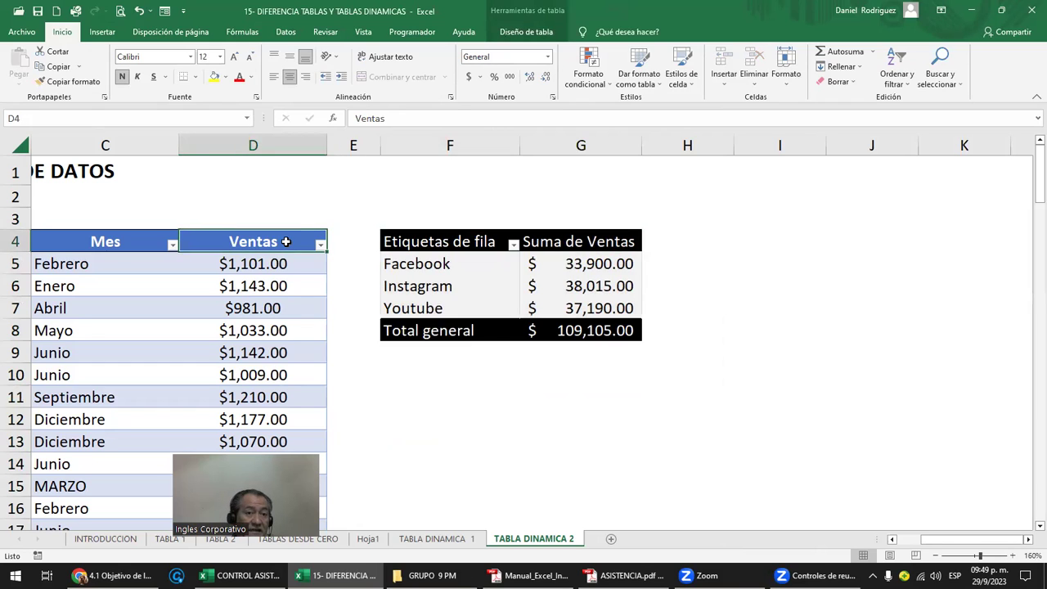
# - Insert a second pivot from Tabla4 on the existing sheet at cell F13
pyautogui.click(103, 32)
pyautogui.click(22, 75)
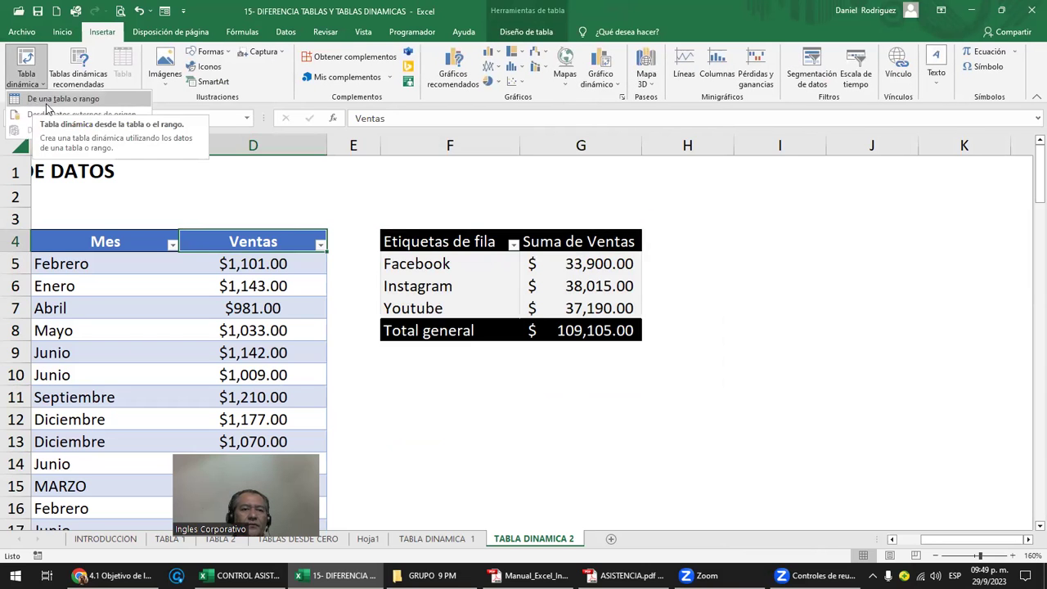
pyautogui.click(92, 99)
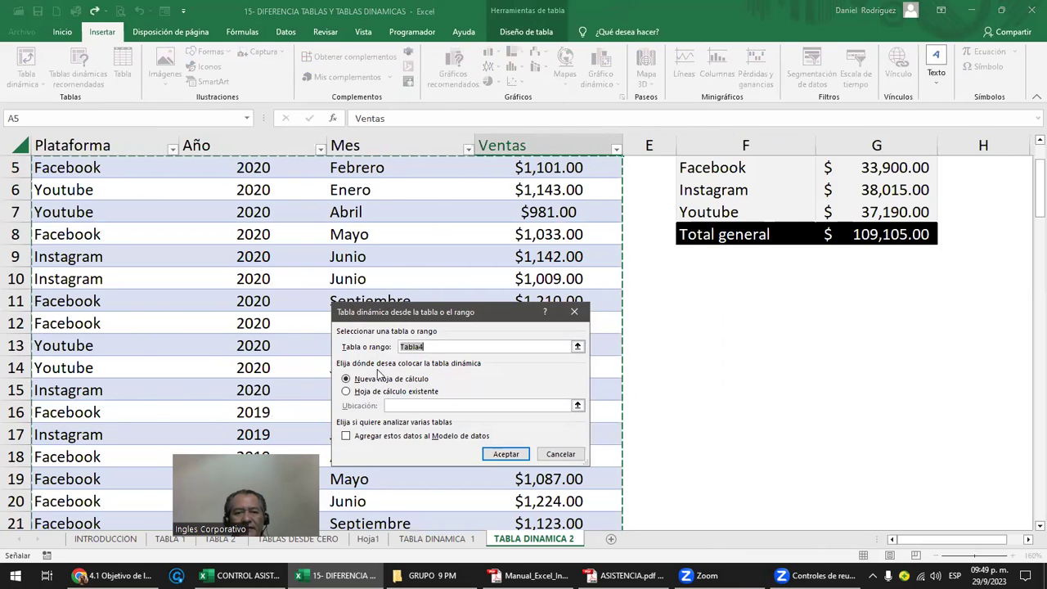
pyautogui.click(367, 397)
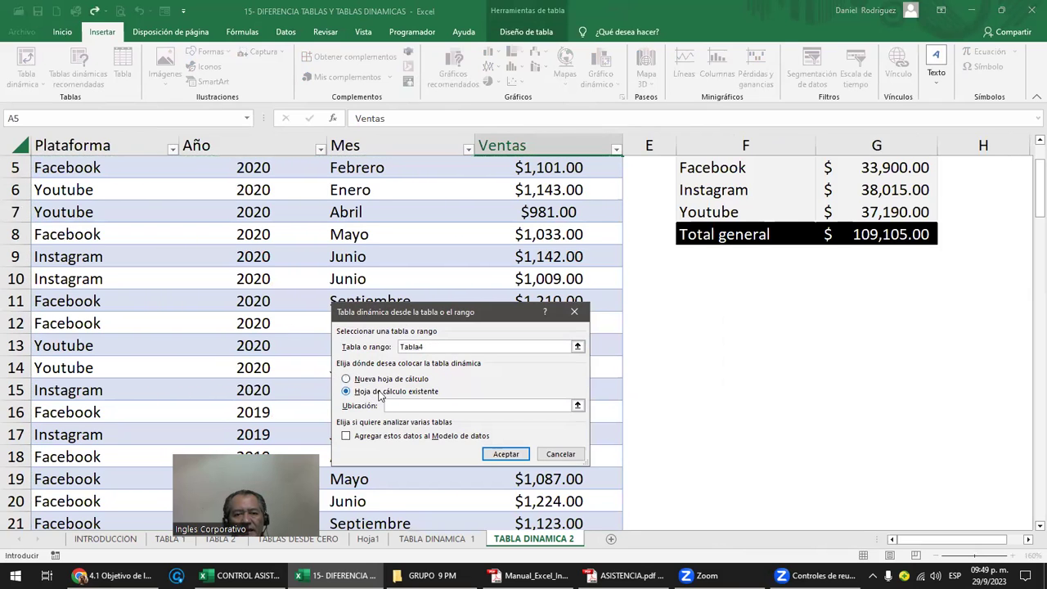
pyautogui.click(720, 350)
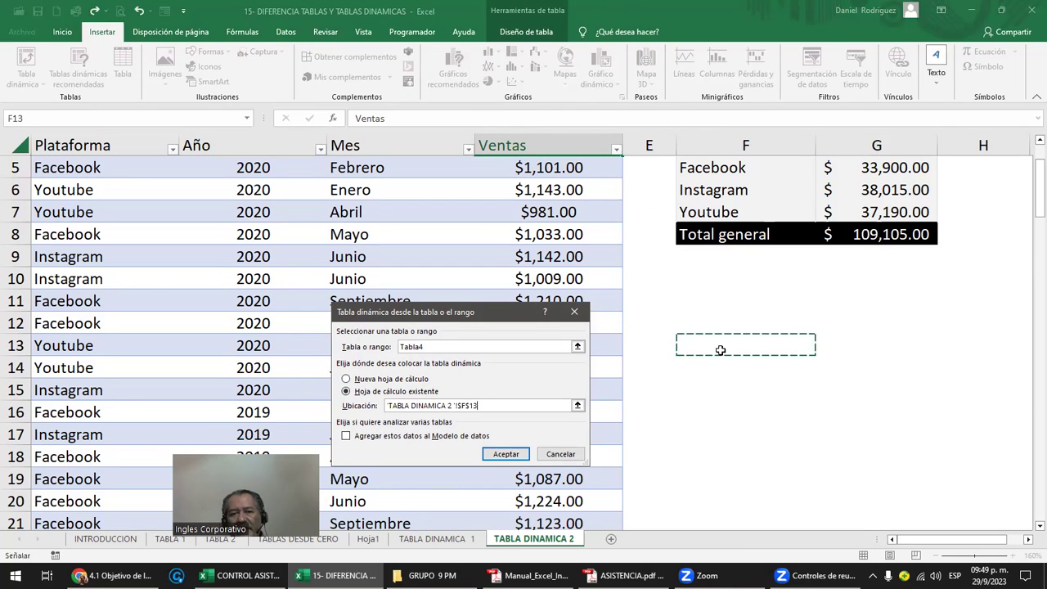
pyautogui.click(507, 453)
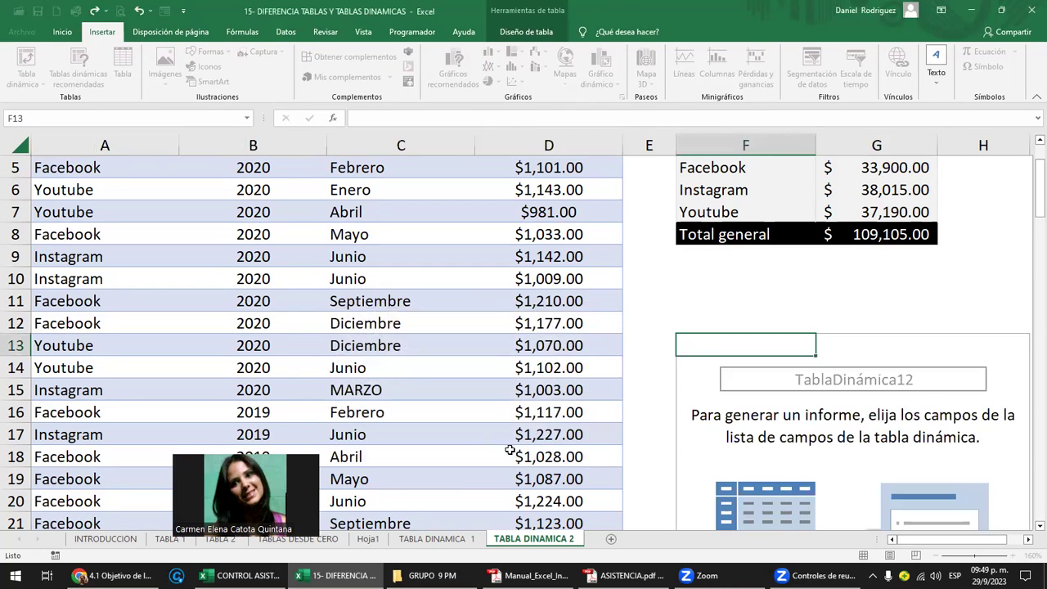
pyautogui.click(727, 304)
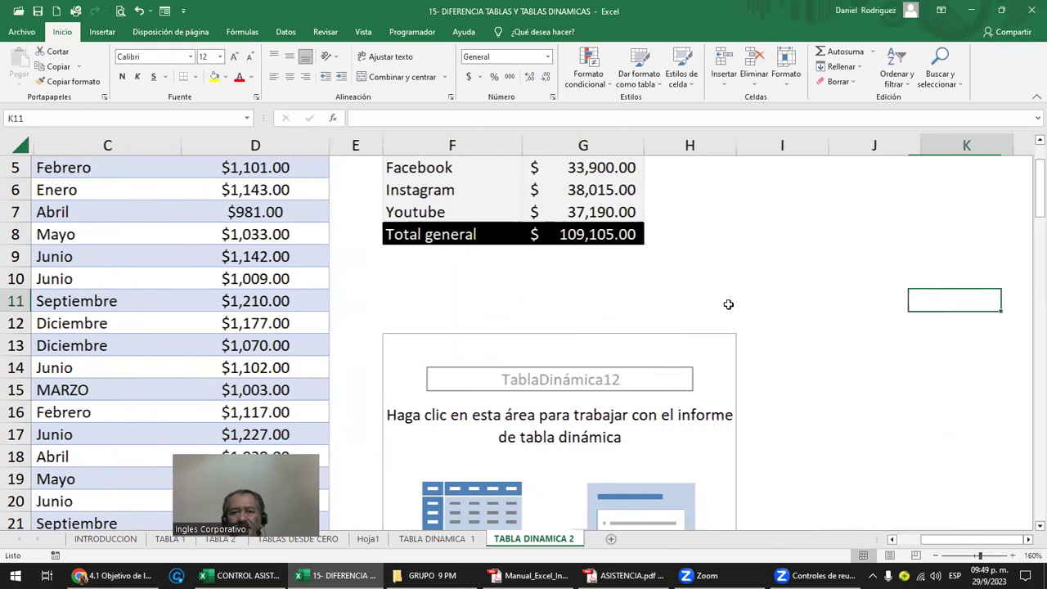
pyautogui.click(401, 350)
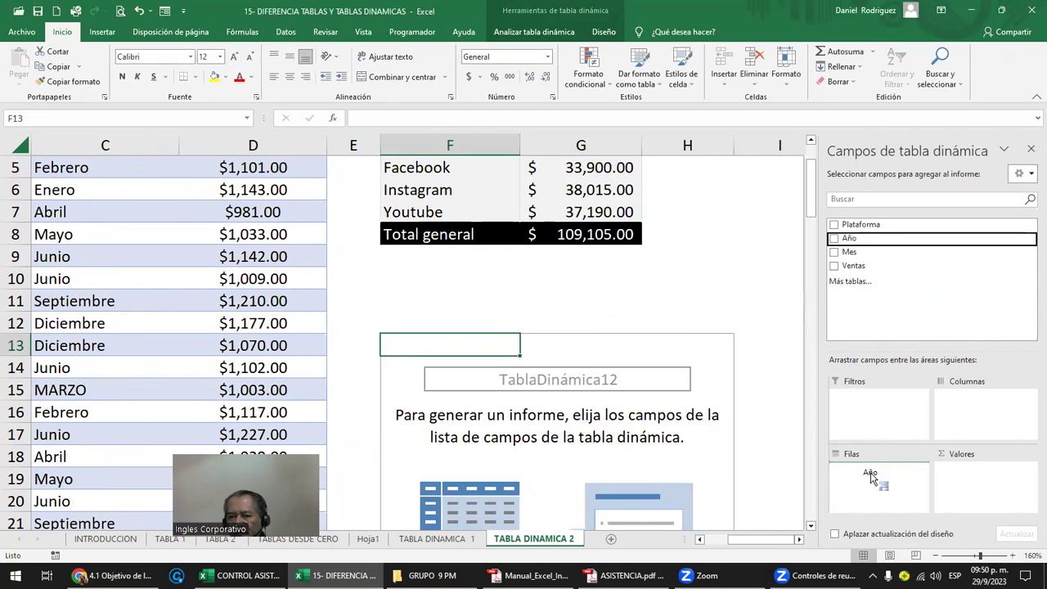
# - Put Año in rows and Suma de Ventas in values, then format the totals as accounting currency
pyautogui.moveTo(845, 239); pyautogui.dragTo(871, 482)
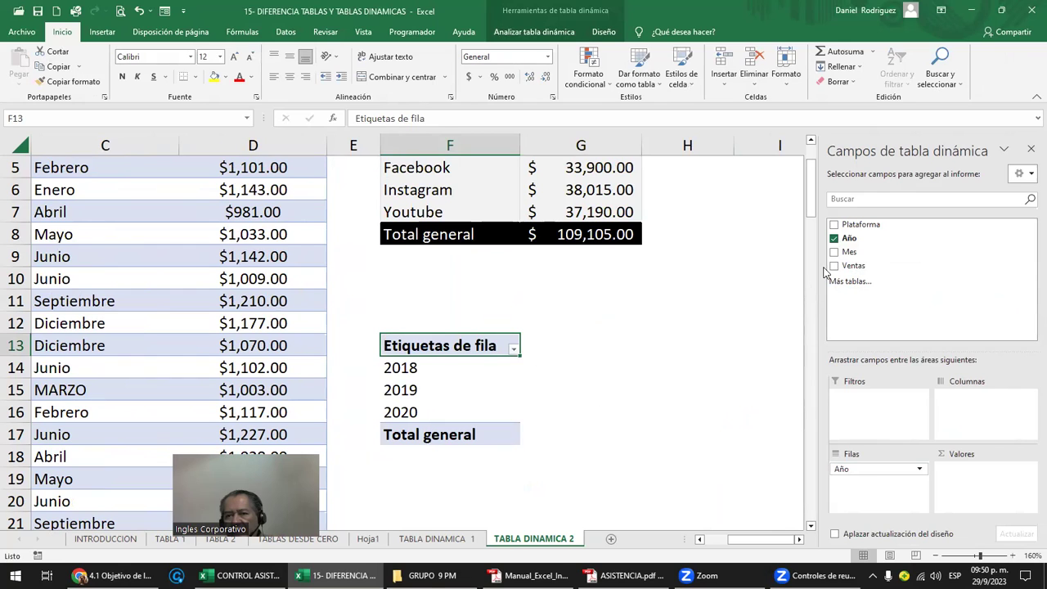
pyautogui.moveTo(851, 266)
pyautogui.mouseDown()
pyautogui.moveTo(906, 310)
pyautogui.moveTo(961, 487)
pyautogui.mouseUp()
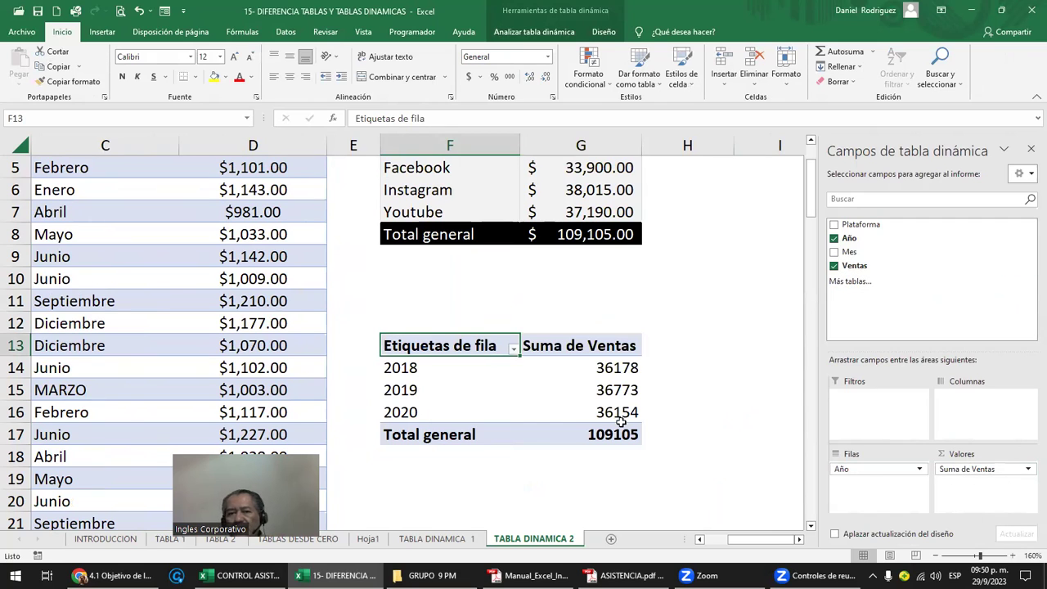
pyautogui.moveTo(605, 368); pyautogui.dragTo(615, 427)
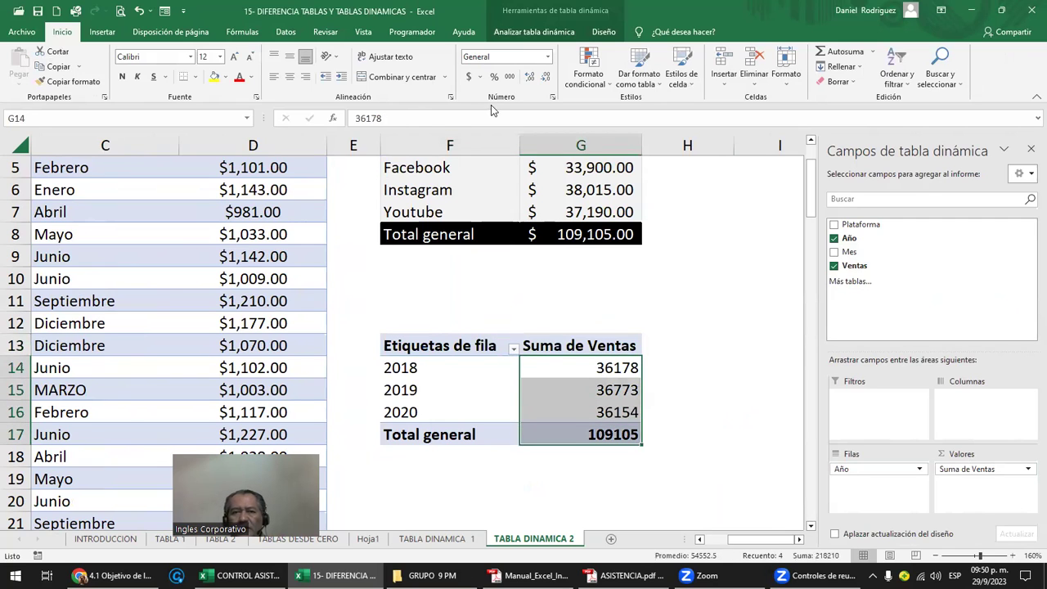
pyautogui.click(471, 76)
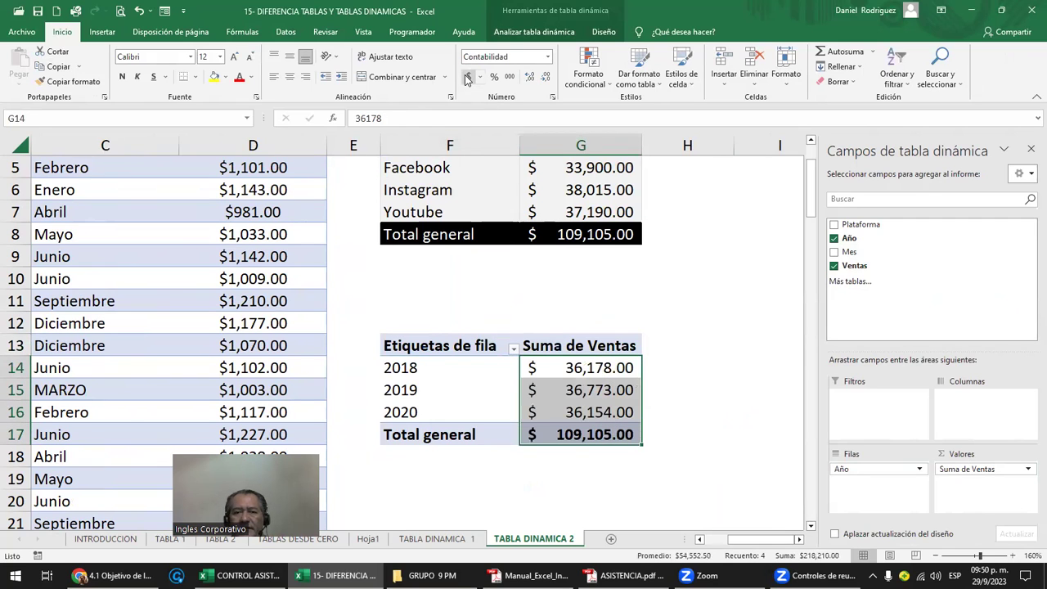
# - Select the 2018–2020 rows, the 2018 value and the row labels header of the year pivot
pyautogui.click(687, 338)
pyautogui.click(450, 345)
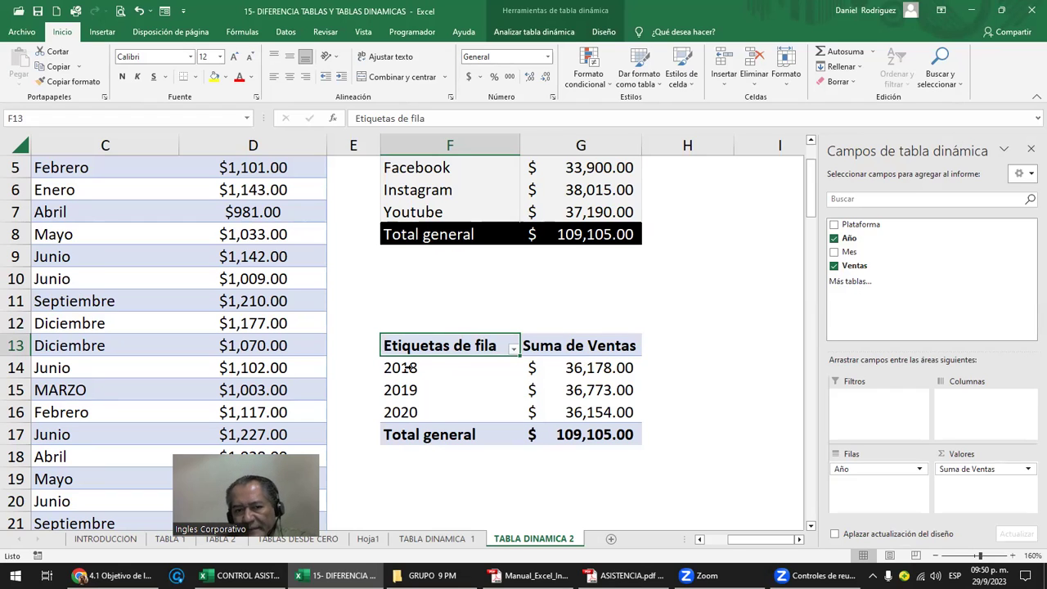
pyautogui.click(406, 369)
pyautogui.moveTo(406, 368); pyautogui.dragTo(406, 411)
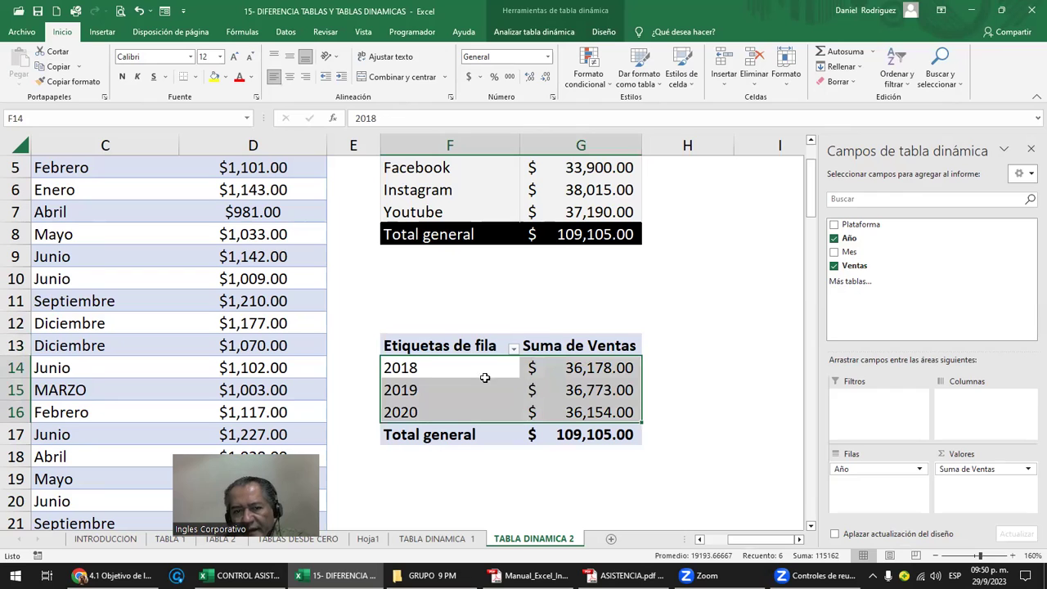
pyautogui.click(415, 369)
pyautogui.click(592, 367)
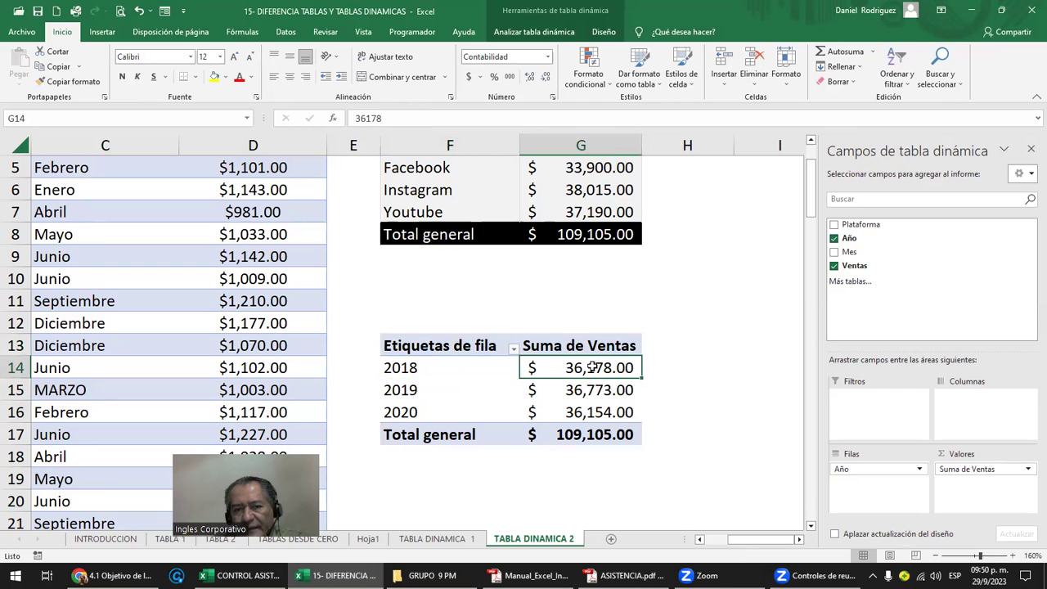
pyautogui.click(479, 346)
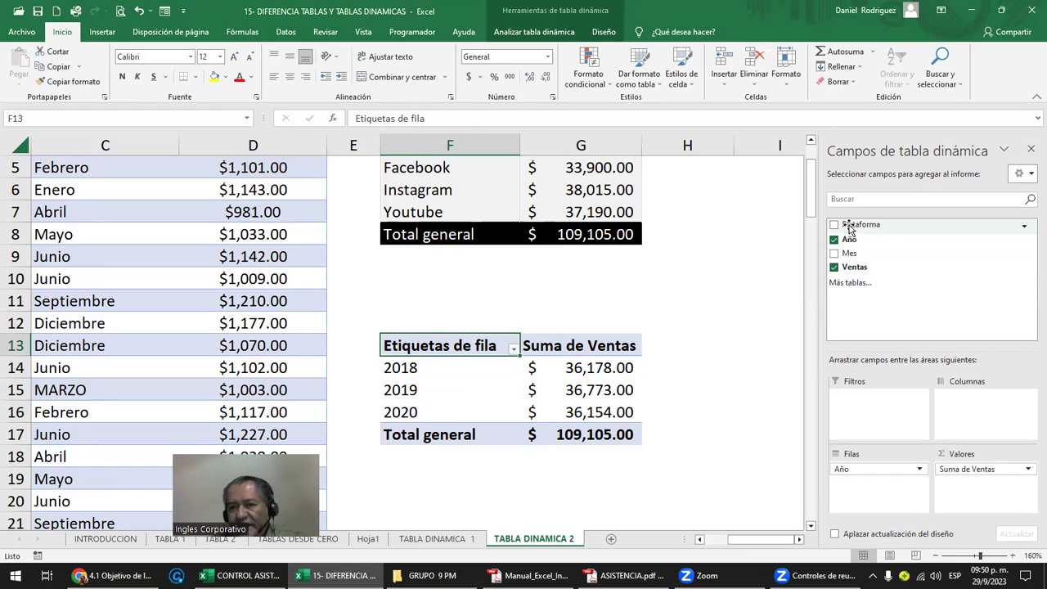
# - Add Plataforma as the yearly pivot's report filter and select its filter label
pyautogui.moveTo(849, 227); pyautogui.dragTo(874, 405)
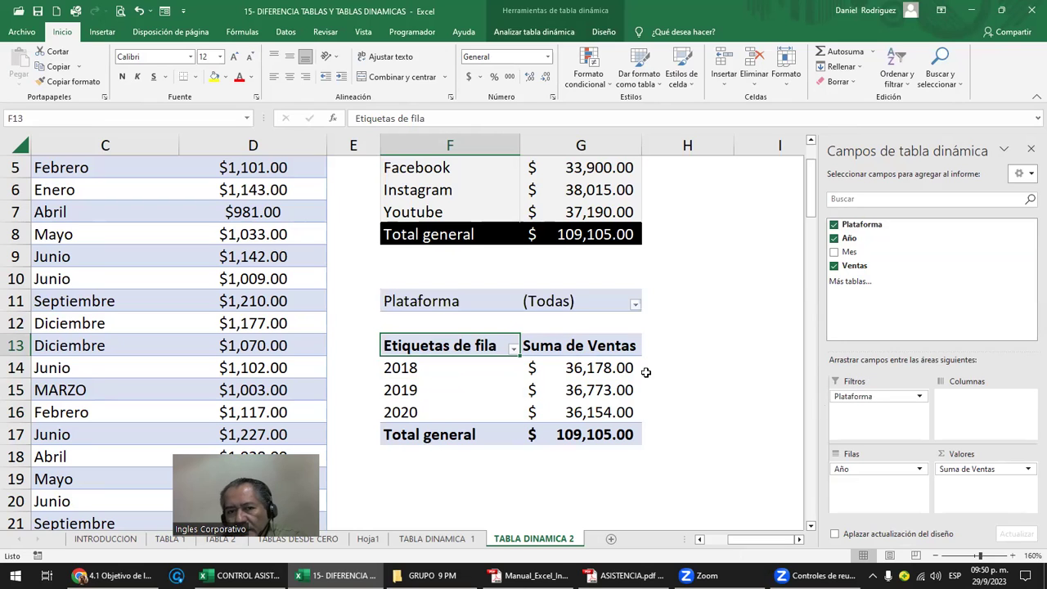
pyautogui.moveTo(377, 283); pyautogui.dragTo(675, 437)
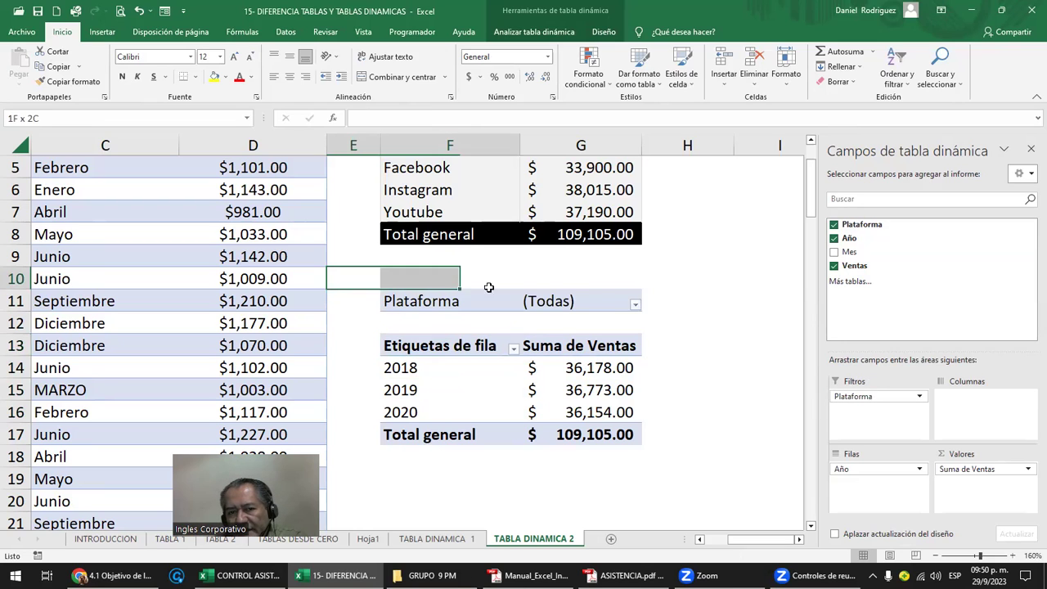
pyautogui.click(421, 327)
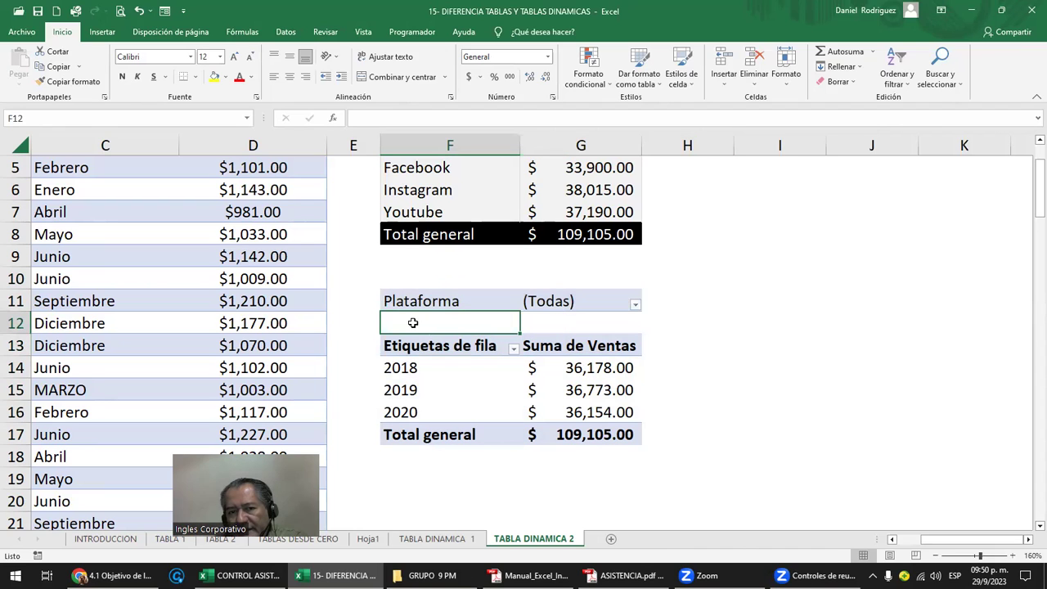
pyautogui.keyDown('shift'); pyautogui.click(418, 301); pyautogui.keyUp('shift')
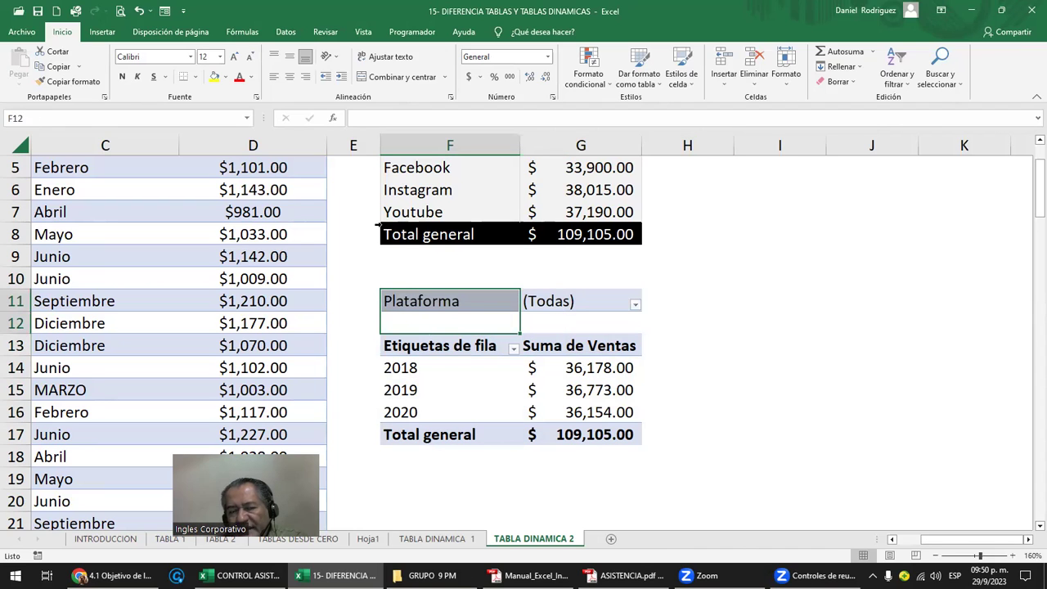
pyautogui.click(452, 301)
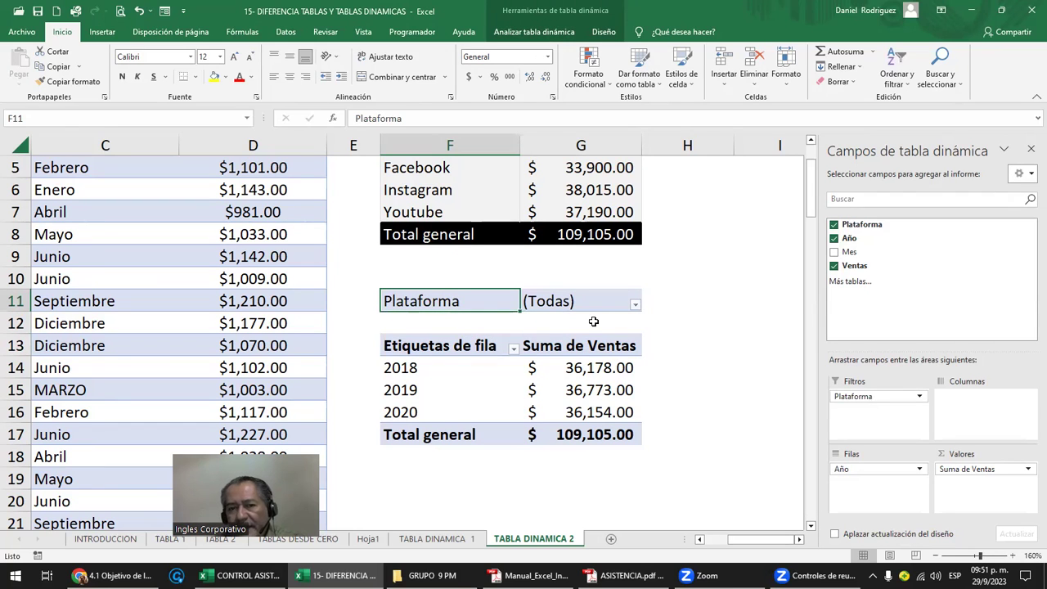
# - Filter the pivot to Instagram only: 2018 $12,191, 2019 $12,527, 2020 $13,297
pyautogui.click(635, 306)
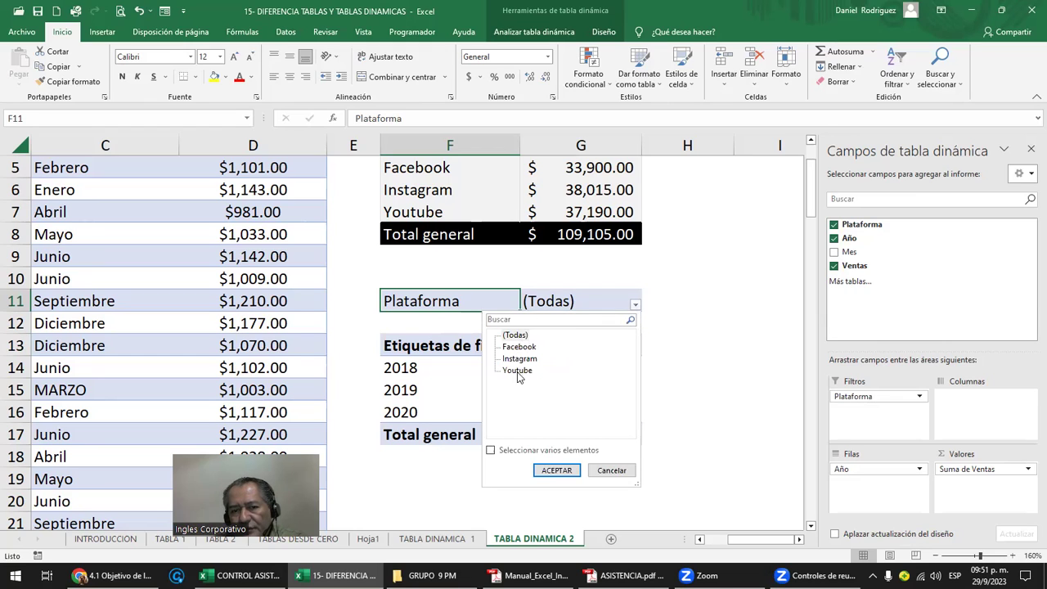
pyautogui.click(513, 450)
pyautogui.click(507, 336)
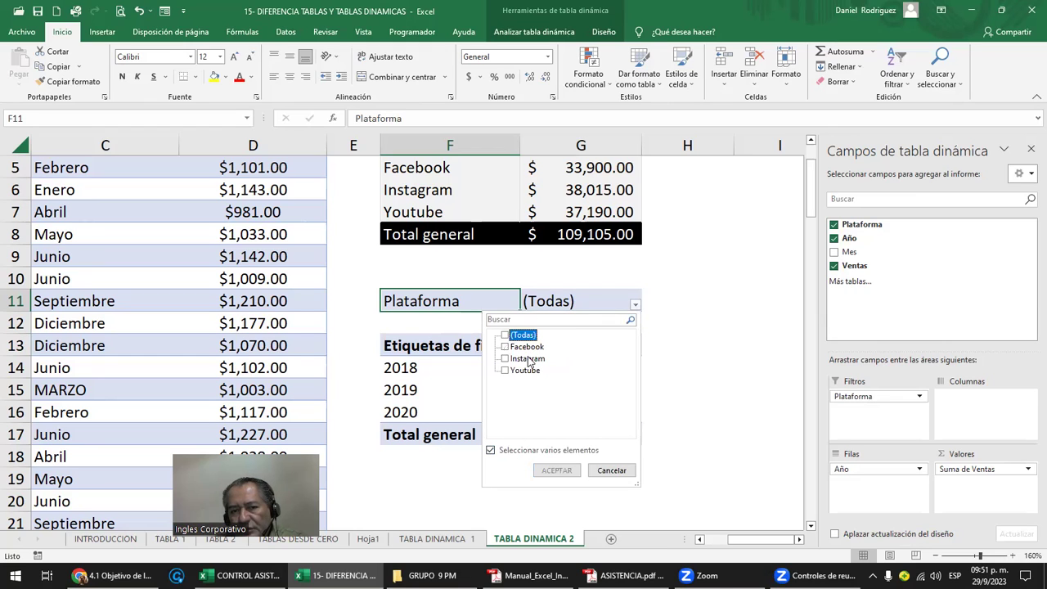
pyautogui.click(505, 359)
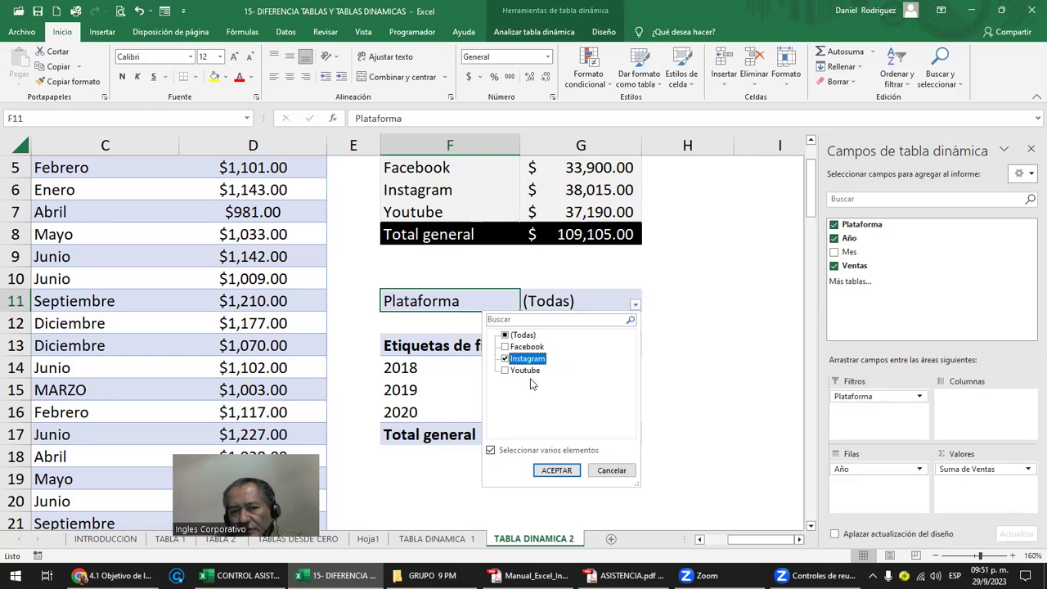
pyautogui.click(556, 471)
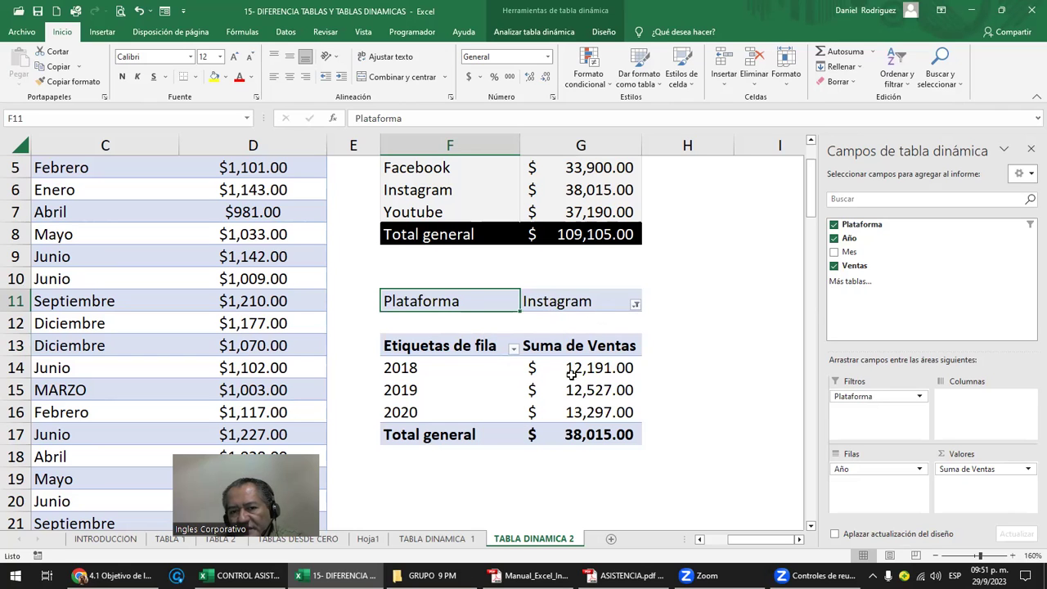
pyautogui.moveTo(436, 369); pyautogui.dragTo(576, 432)
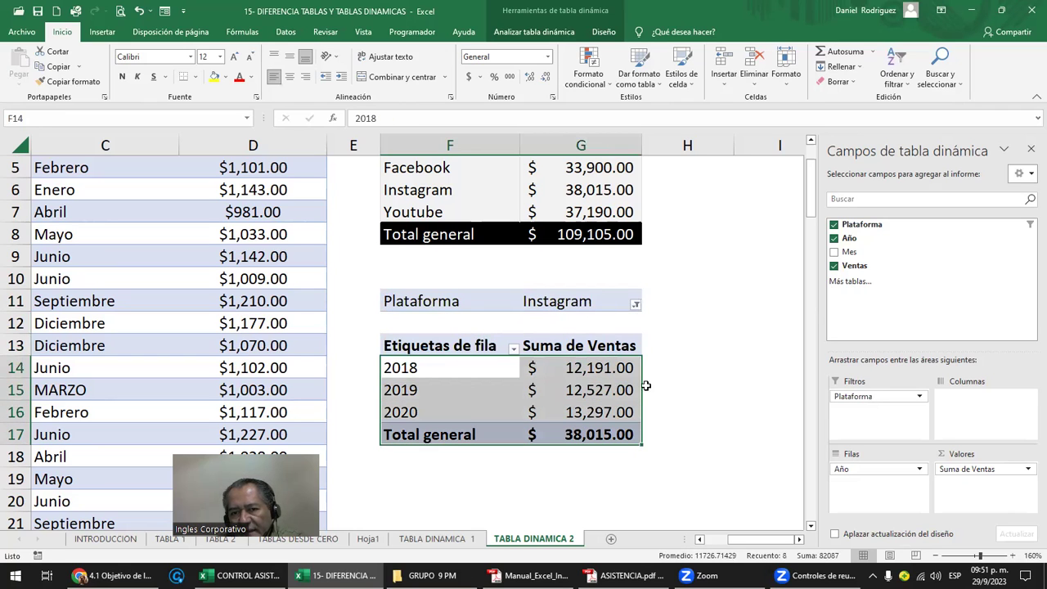
pyautogui.click(676, 324)
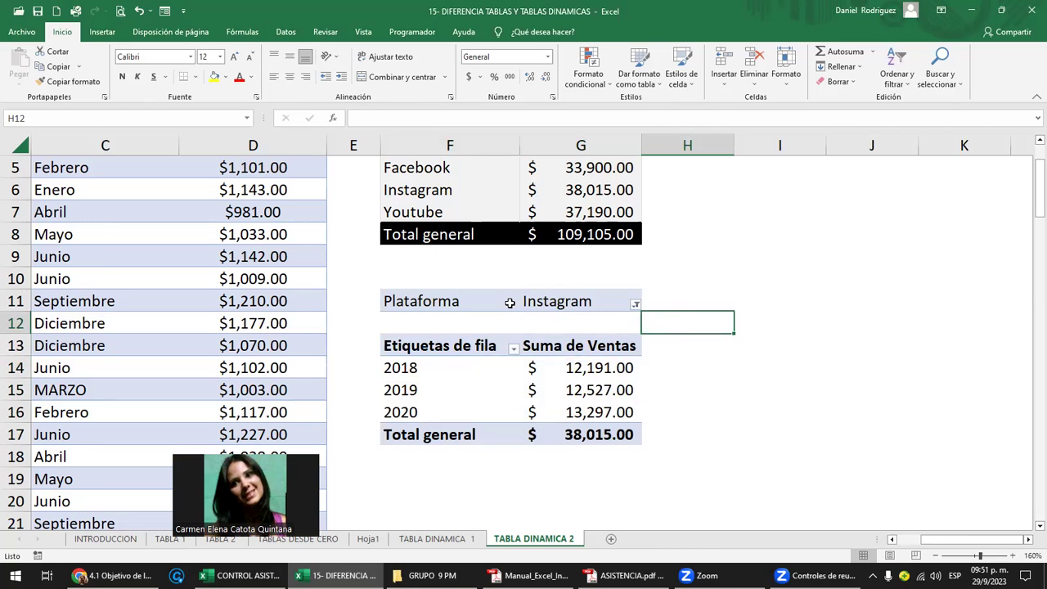
pyautogui.click(467, 301)
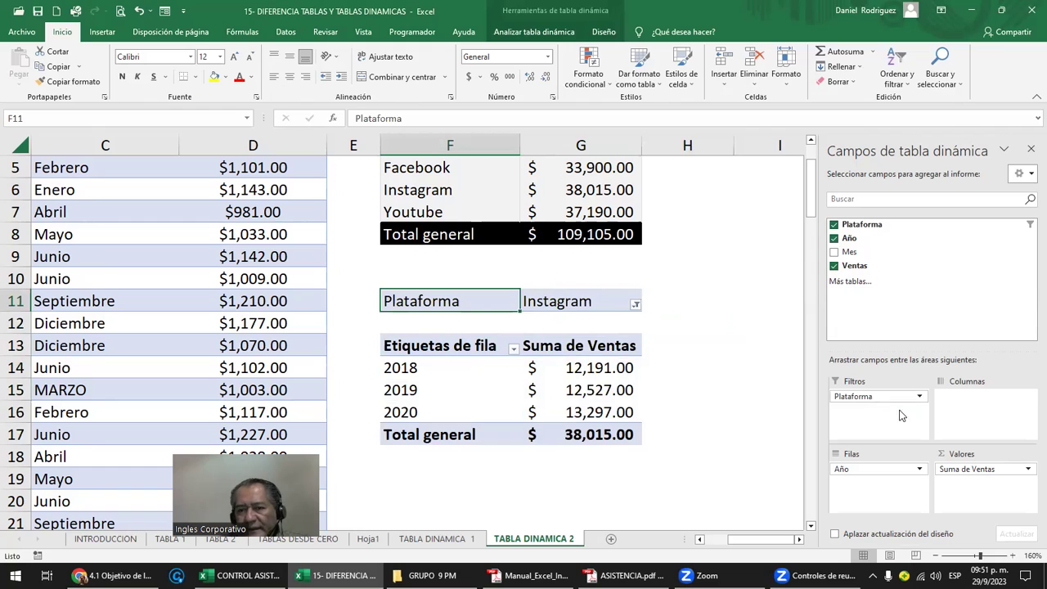
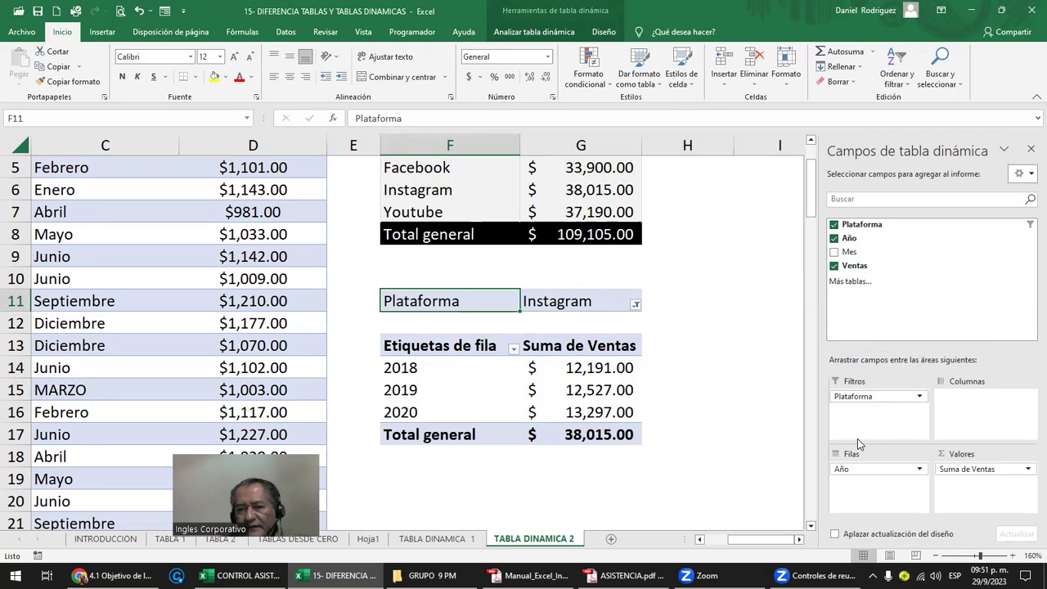
# - Replace the Plataforma filter with Mes and filter the second pivot to Diciembre
pyautogui.moveTo(874, 396)
pyautogui.mouseDown()
pyautogui.moveTo(918, 305)
pyautogui.moveTo(908, 299)
pyautogui.mouseUp()
pyautogui.moveTo(850, 251); pyautogui.dragTo(876, 416)
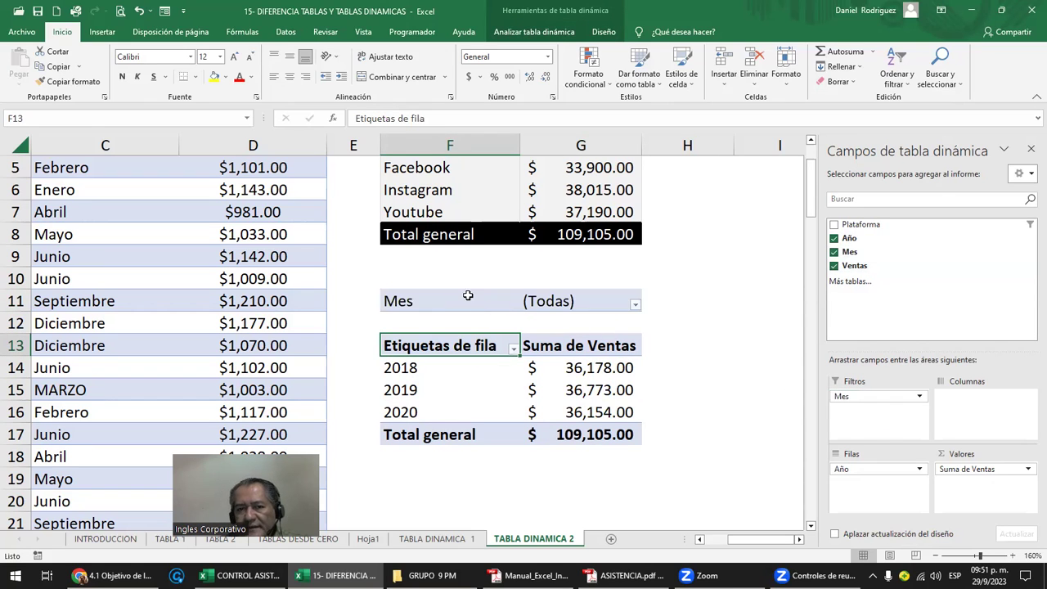
pyautogui.click(635, 306)
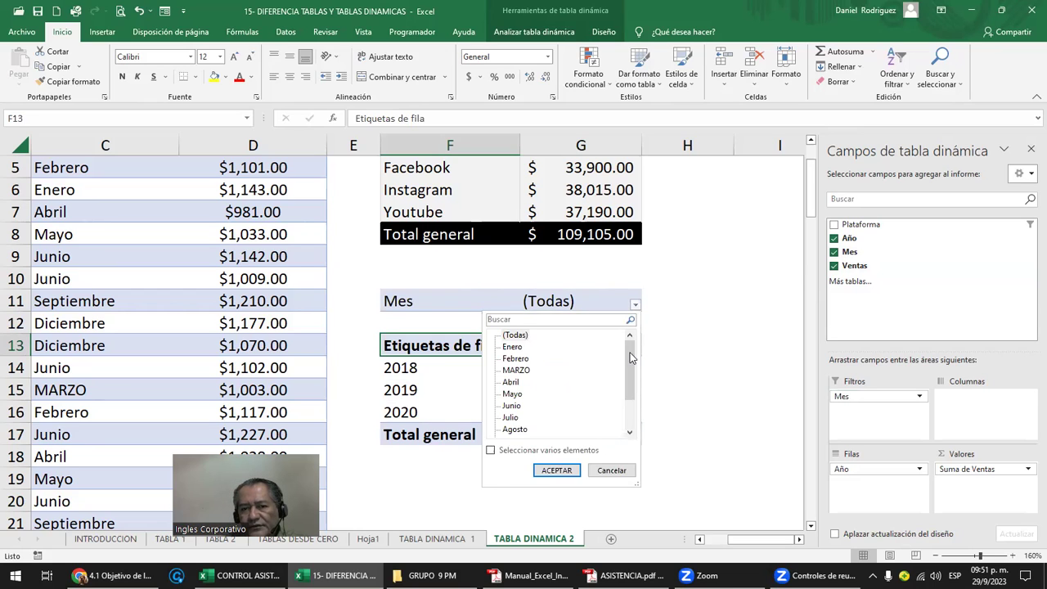
pyautogui.moveTo(627, 356); pyautogui.dragTo(628, 416)
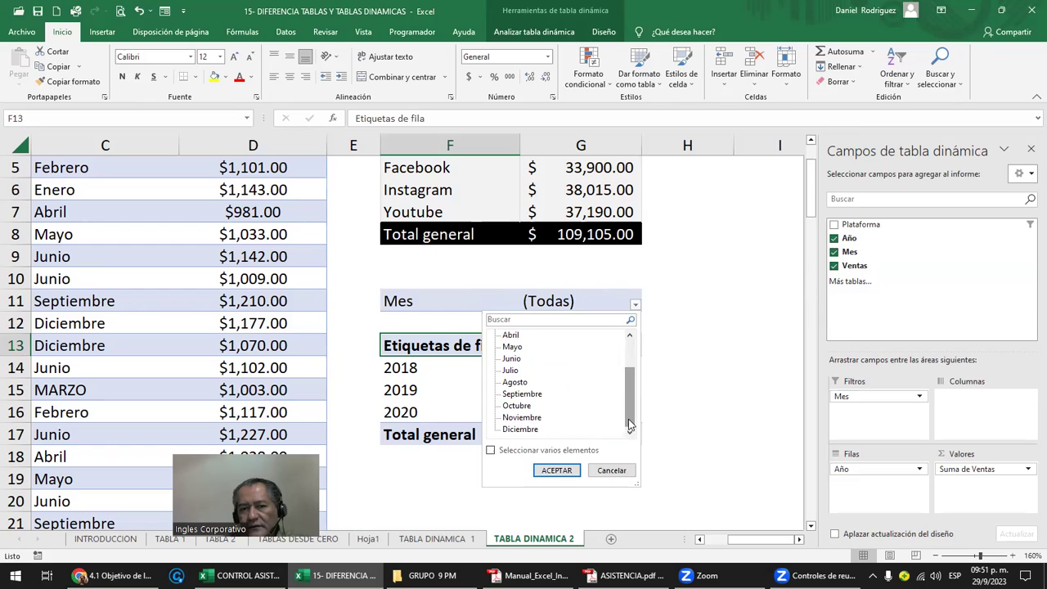
pyautogui.click(556, 471)
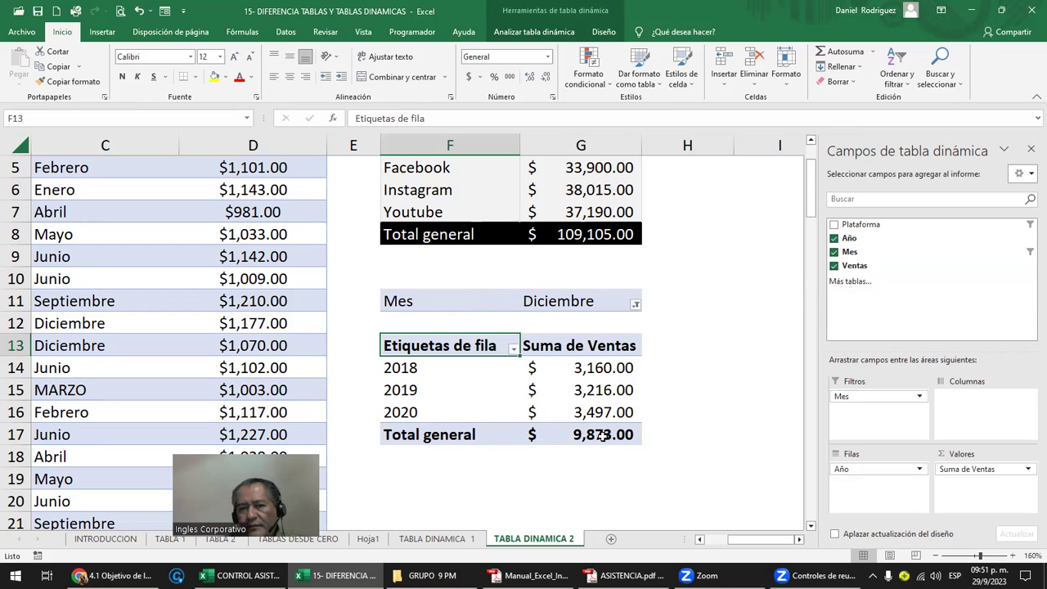
# - Allow multiple months and show both Noviembre and Diciembre in the Mes filter
pyautogui.click(636, 304)
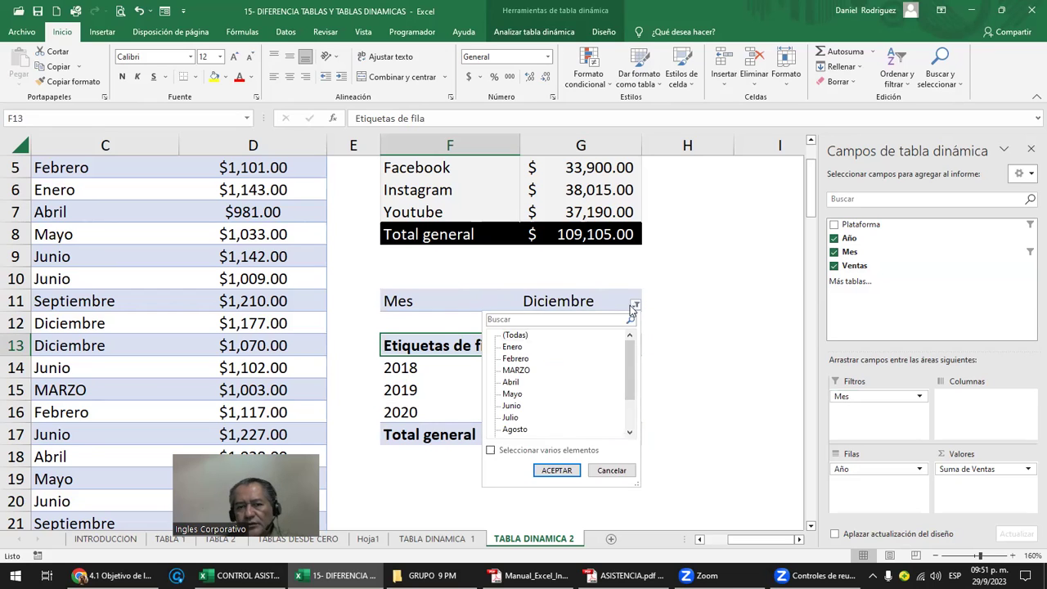
pyautogui.click(491, 453)
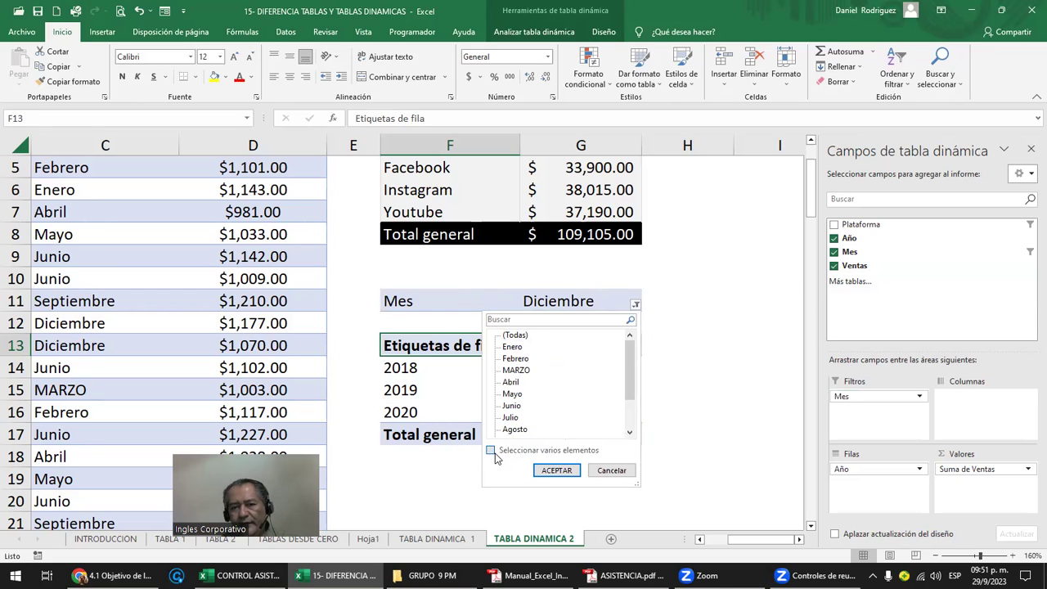
pyautogui.moveTo(626, 355); pyautogui.dragTo(626, 382)
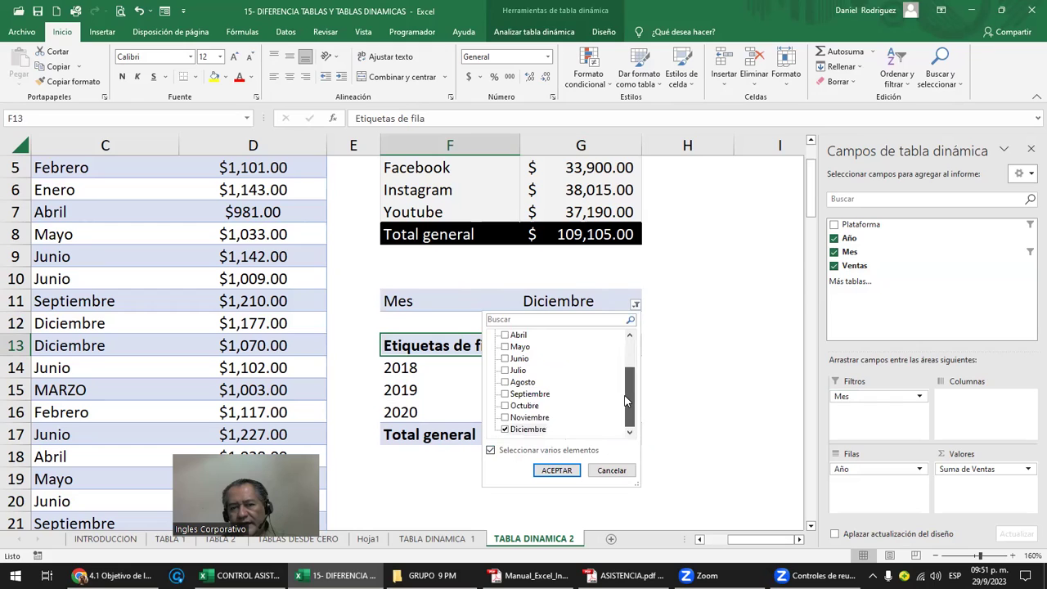
pyautogui.click(525, 420)
pyautogui.click(506, 419)
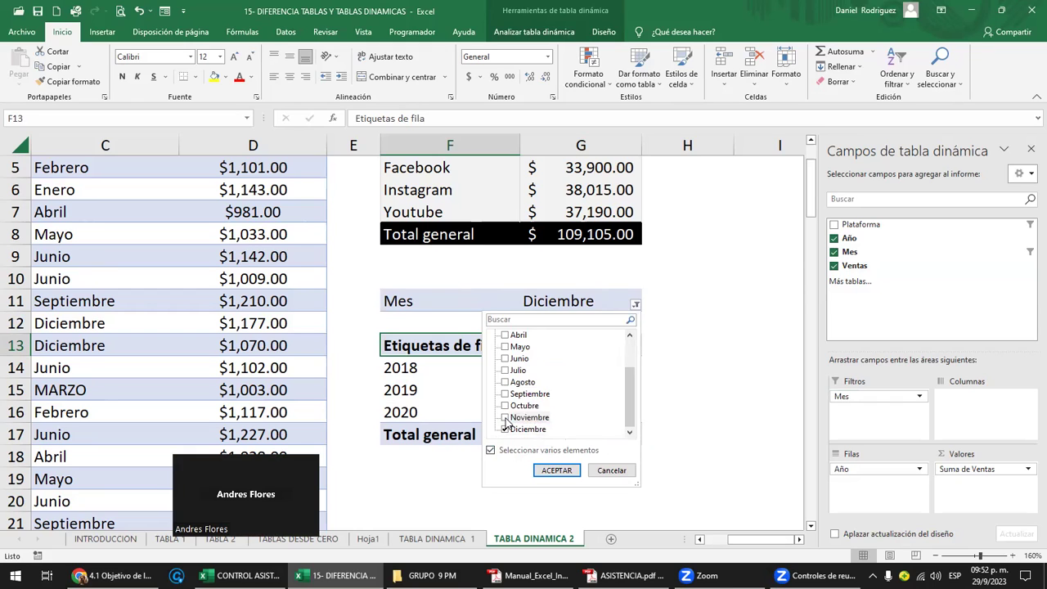
pyautogui.click(565, 472)
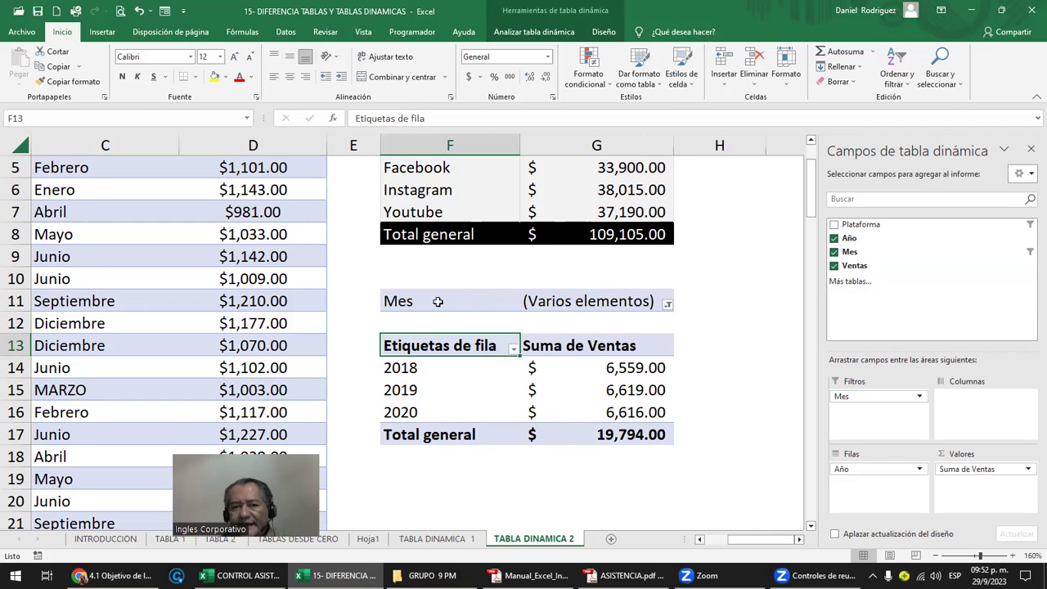
# - Select the filtered pivot, then check the first pivot's header and nearby empty cells
pyautogui.moveTo(444, 301); pyautogui.dragTo(603, 427)
pyautogui.scroll(2, 603, 426)
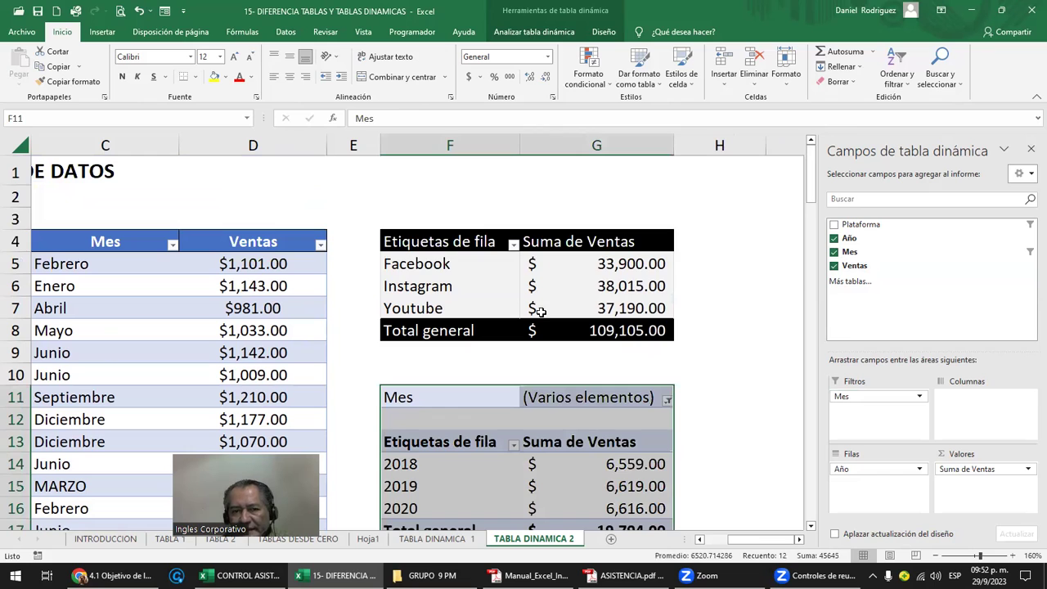
pyautogui.click(433, 244)
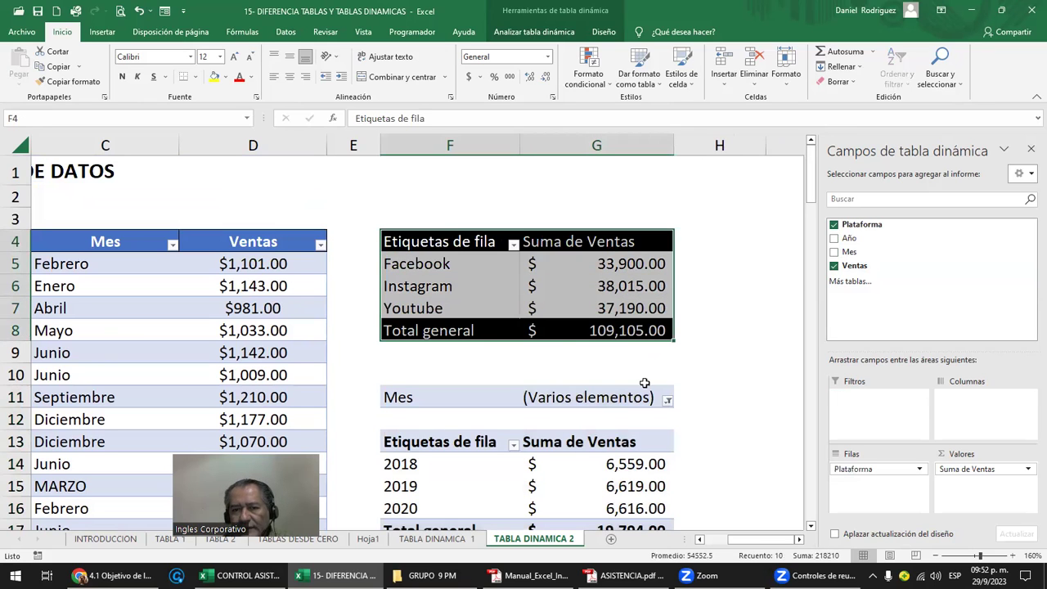
pyautogui.click(645, 375)
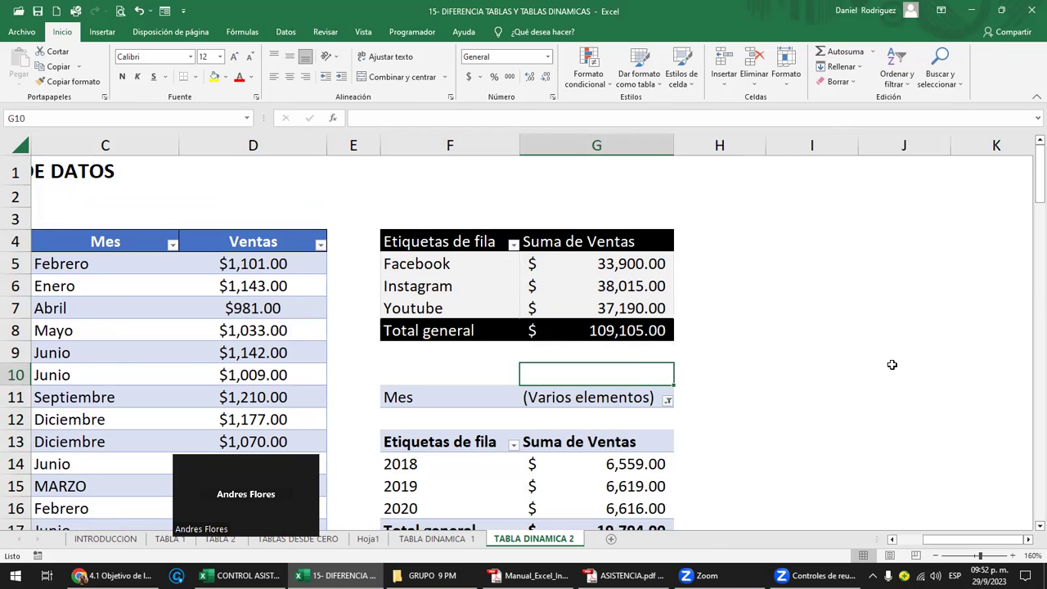
pyautogui.click(760, 367)
pyautogui.keyDown('ctrl'); pyautogui.scroll(-2, 761, 367); pyautogui.keyUp('ctrl')
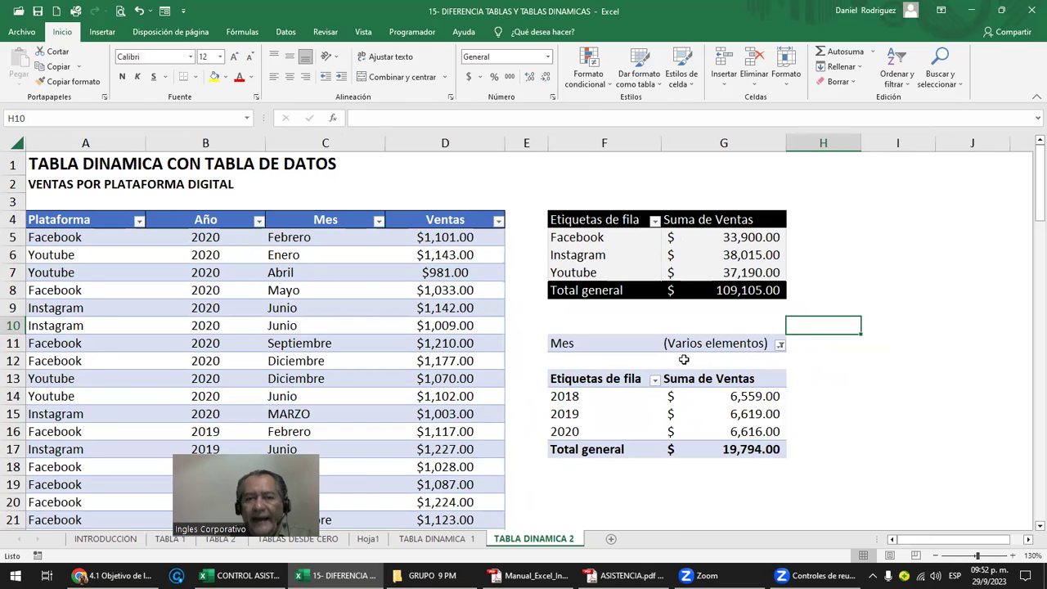
# - Inspect the data table's first rows and the first pivot's Facebook entry
pyautogui.click(434, 219)
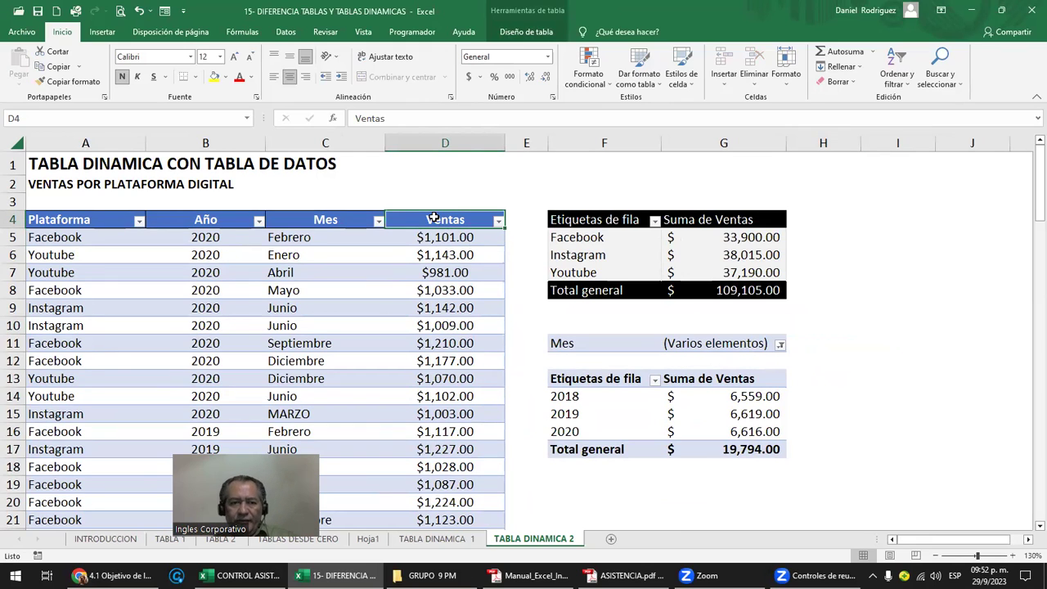
pyautogui.moveTo(47, 235)
pyautogui.mouseDown()
pyautogui.moveTo(418, 371)
pyautogui.moveTo(426, 391)
pyautogui.mouseUp()
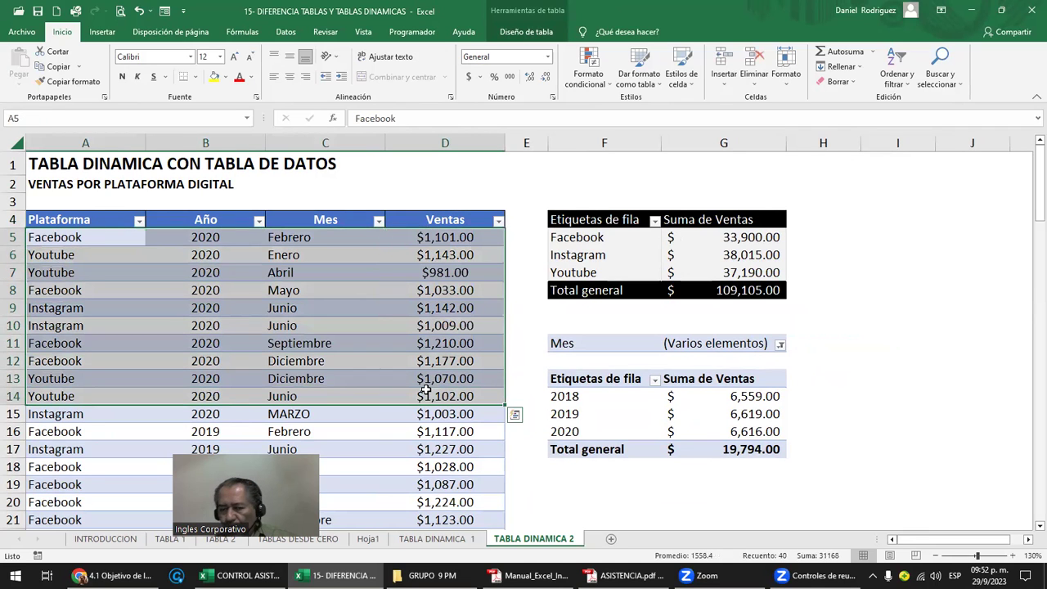
pyautogui.click(608, 239)
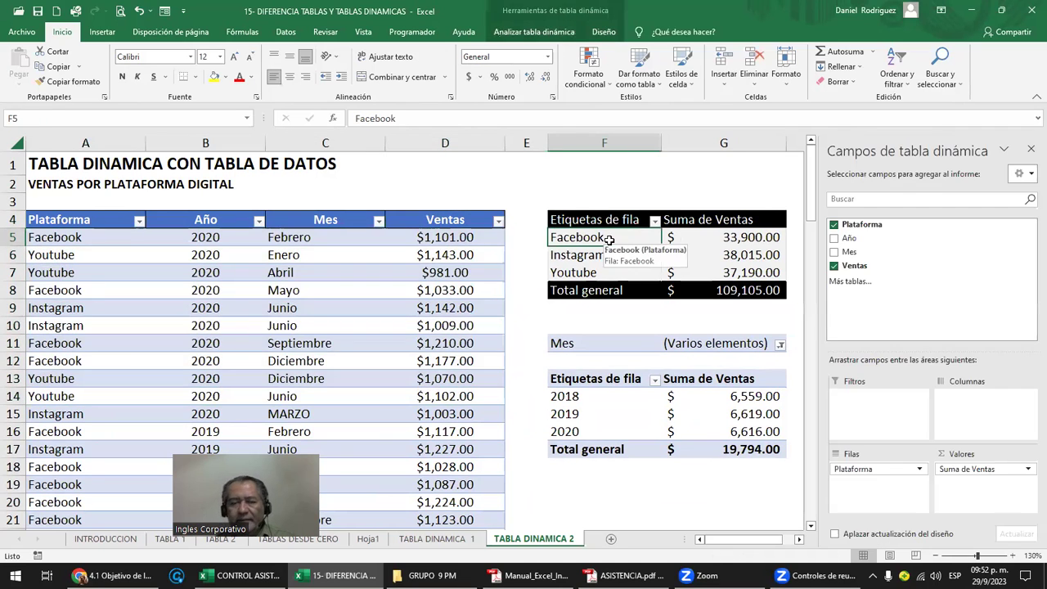
pyautogui.click(445, 219)
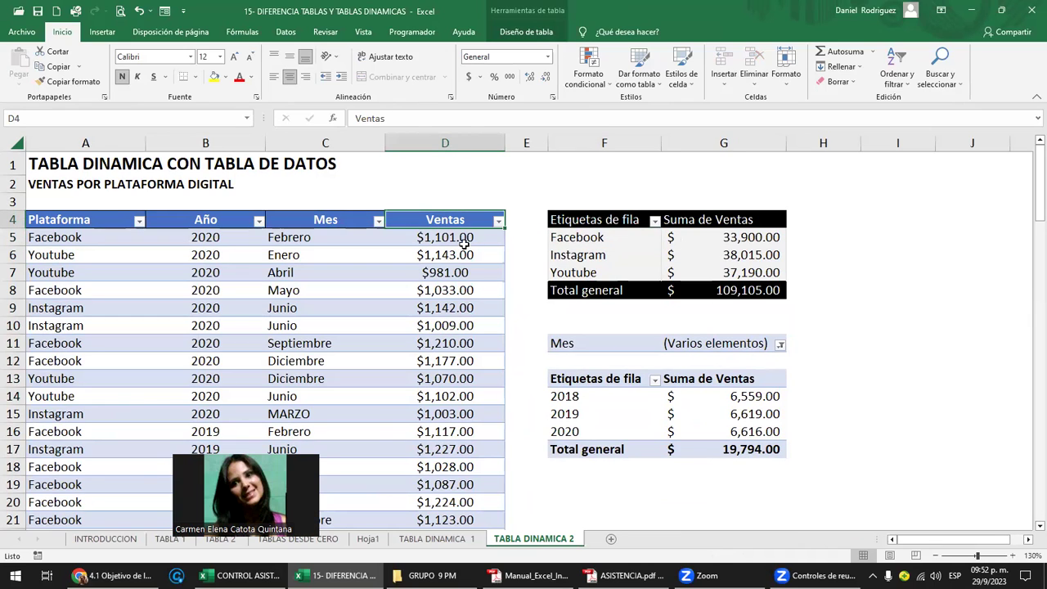
# - Change the Facebook February 2020 sale in D5 to 15000
pyautogui.click(132, 236)
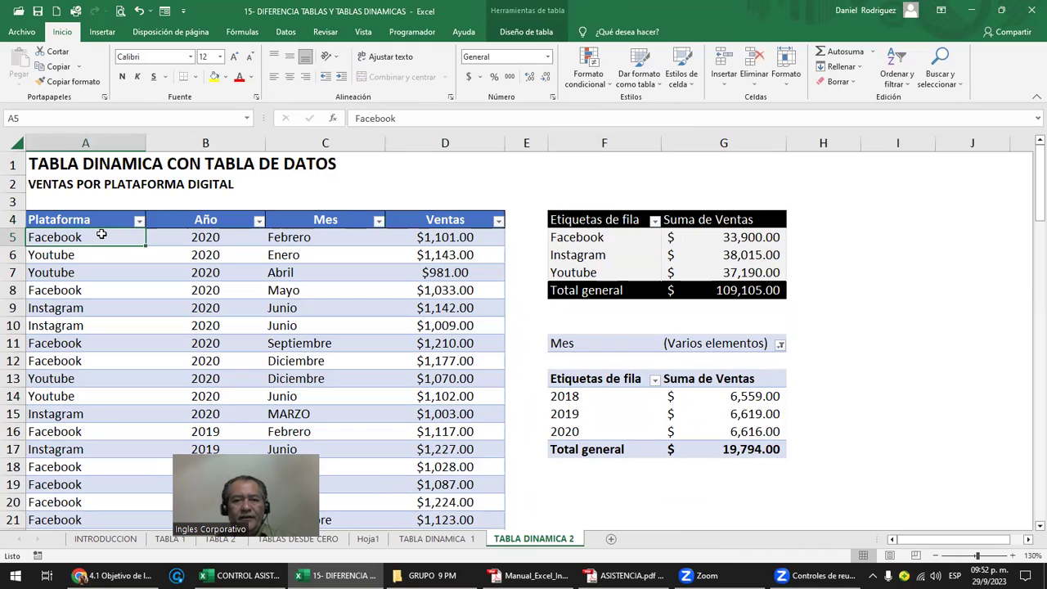
pyautogui.press('Right')
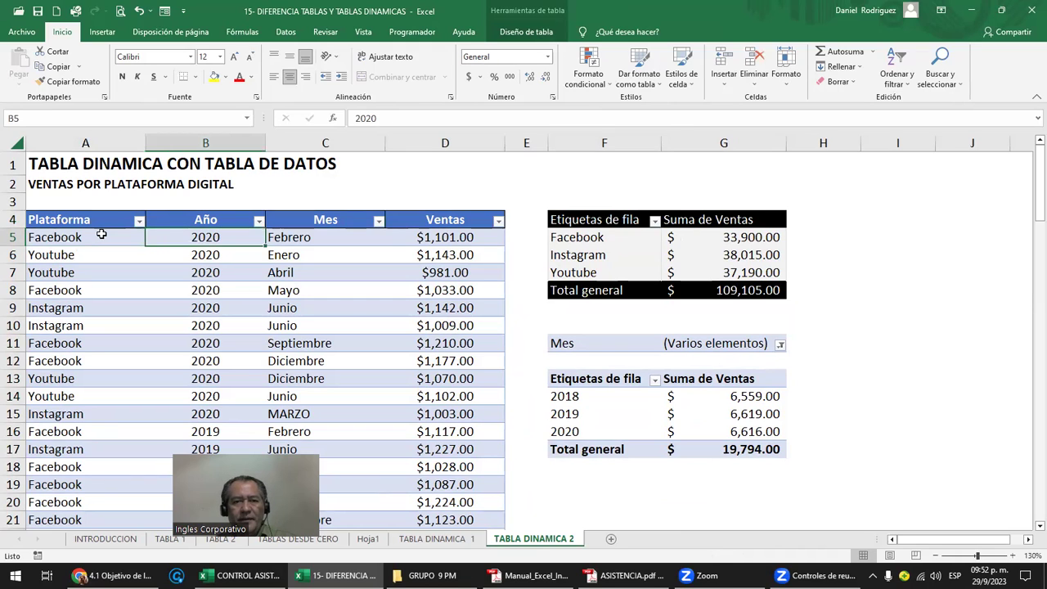
pyautogui.press('Right')
pyautogui.press('Right')
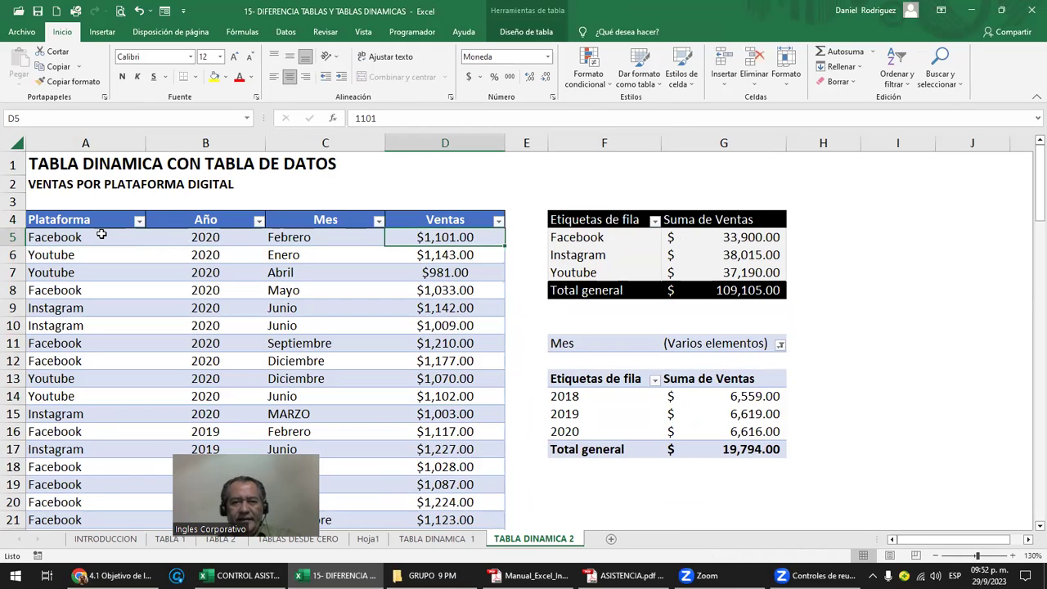
pyautogui.write('15000')
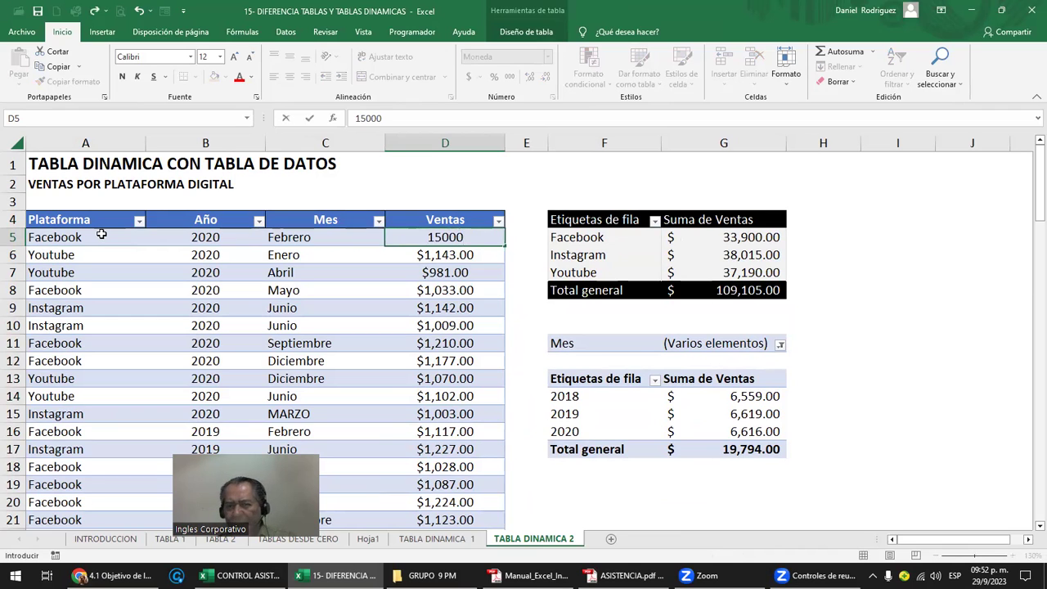
pyautogui.press('Return')
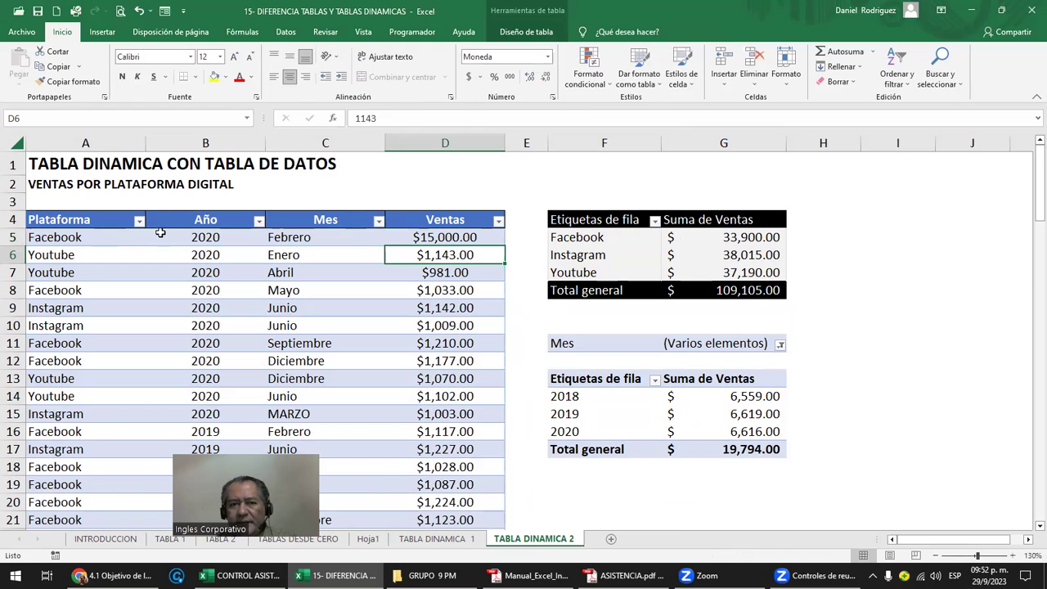
pyautogui.click(415, 236)
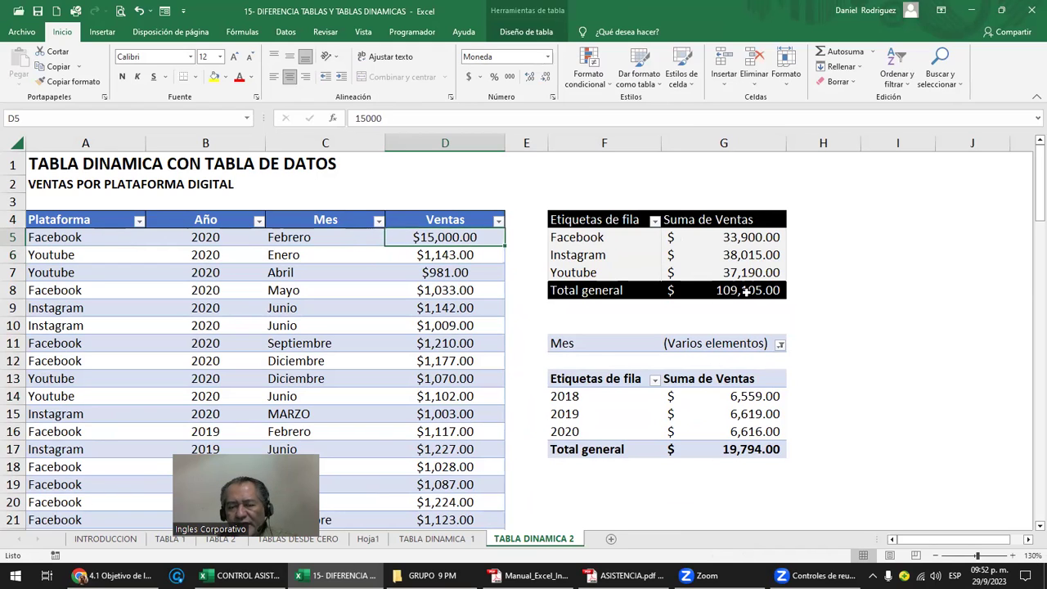
pyautogui.moveTo(746, 291)
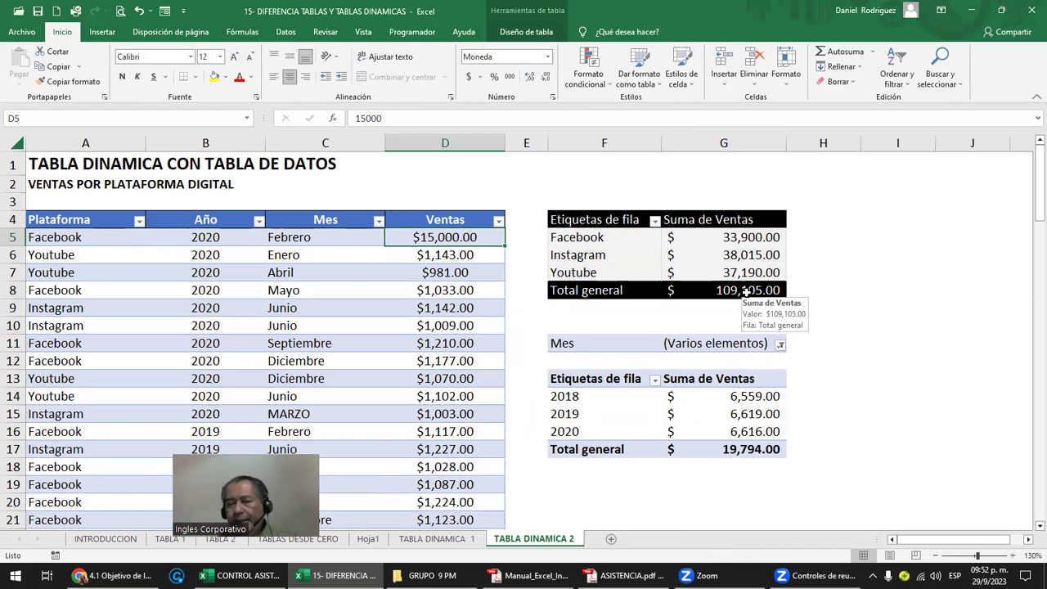
pyautogui.moveTo(588, 222)
pyautogui.mouseDown()
pyautogui.moveTo(693, 251)
pyautogui.moveTo(736, 290)
pyautogui.mouseUp()
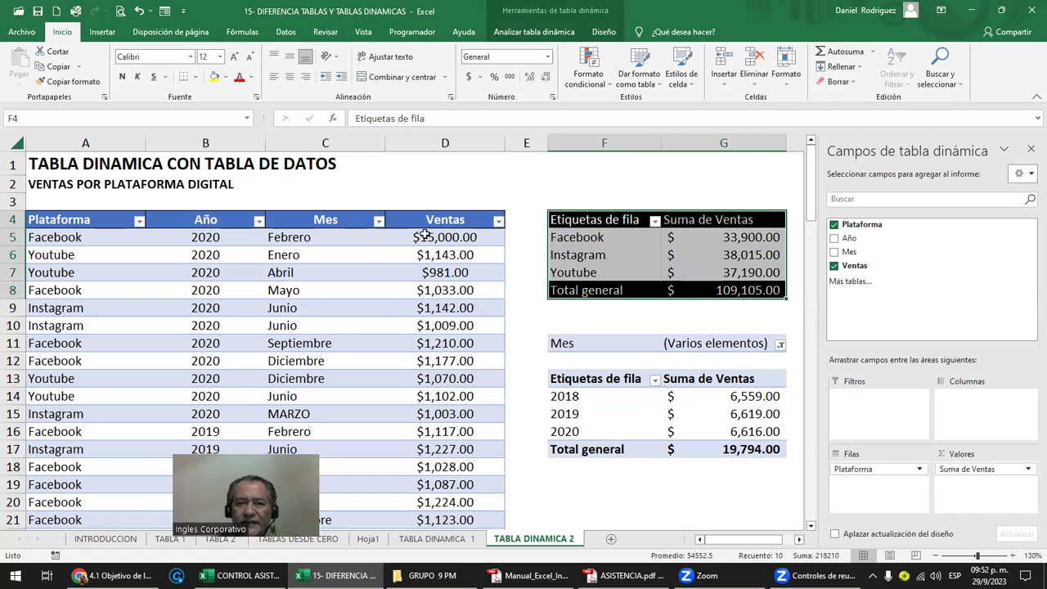
# - Draw a U-turn block arrow from D3, above Ventas, over to the first pivot in column F
pyautogui.click(418, 195)
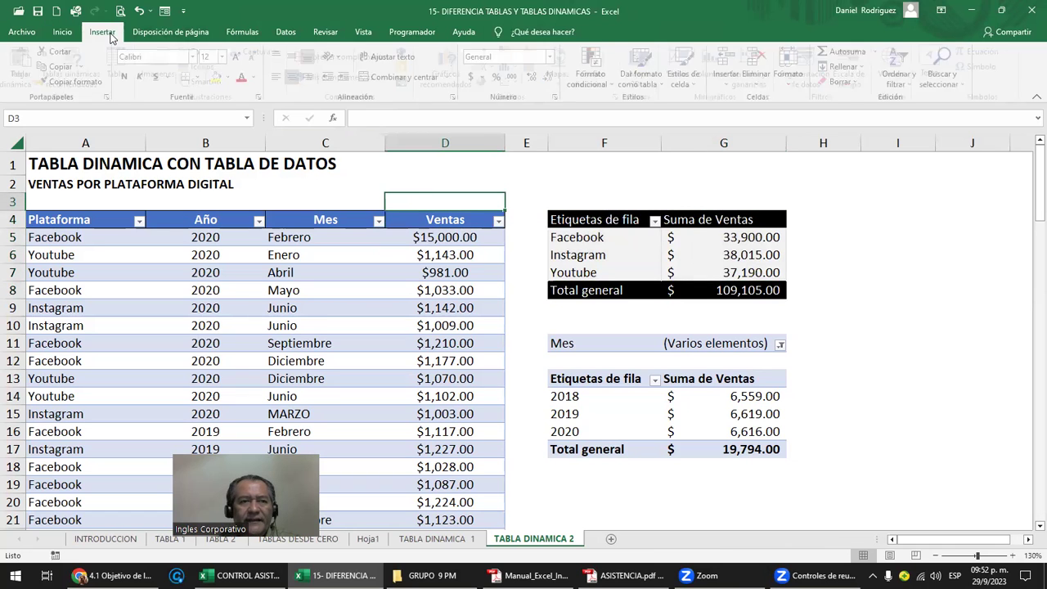
pyautogui.click(104, 32)
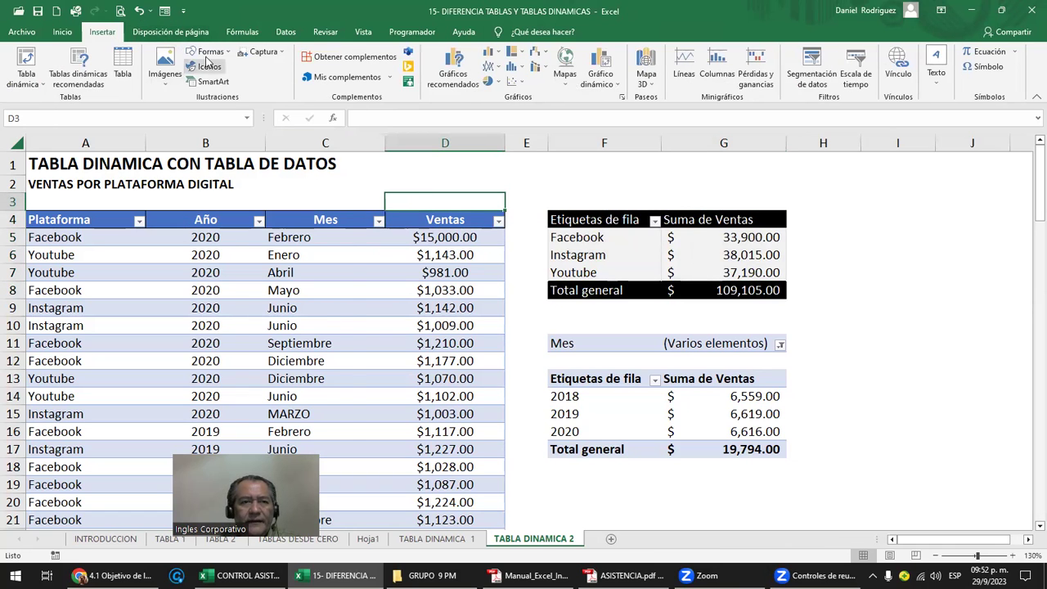
pyautogui.click(211, 51)
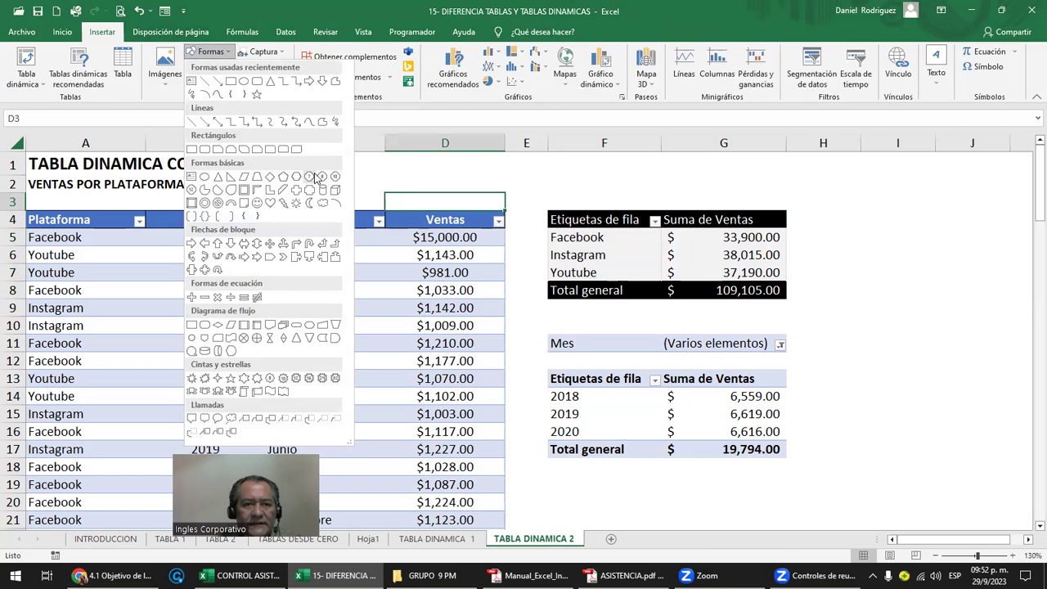
pyautogui.click(310, 243)
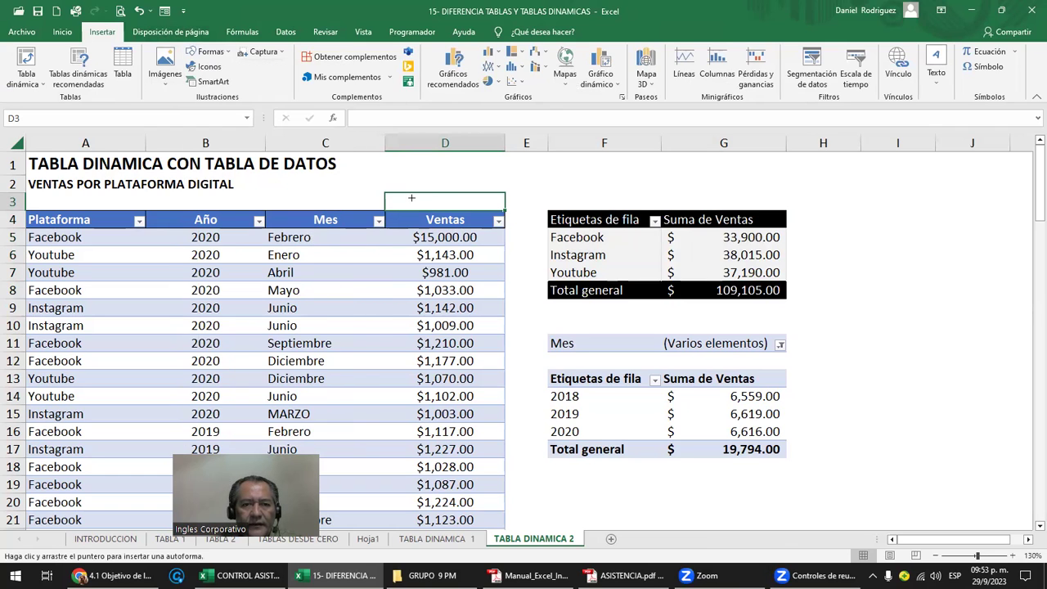
pyautogui.moveTo(432, 197); pyautogui.dragTo(609, 164)
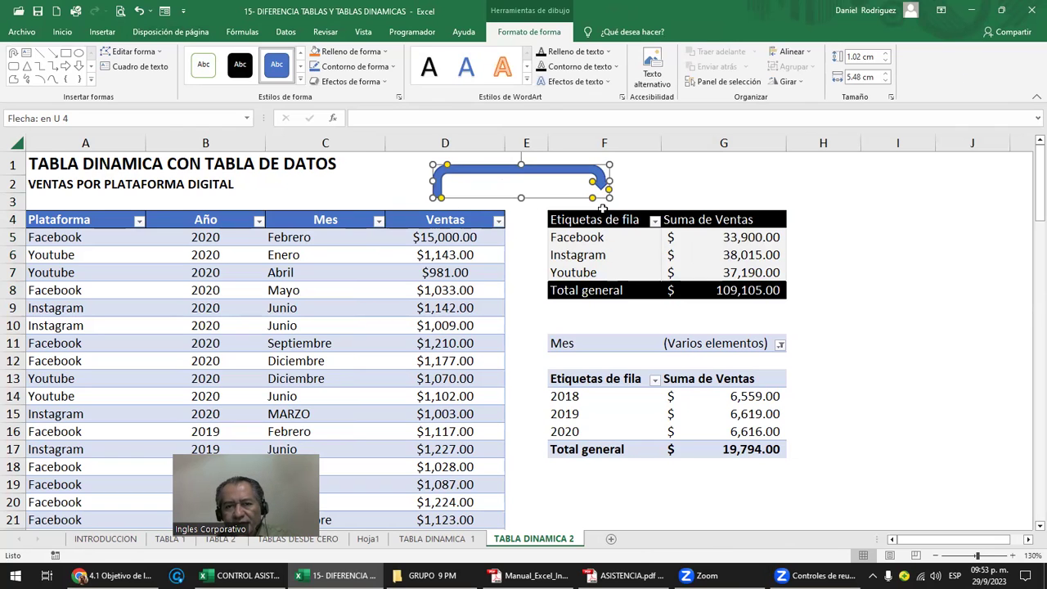
pyautogui.click(876, 254)
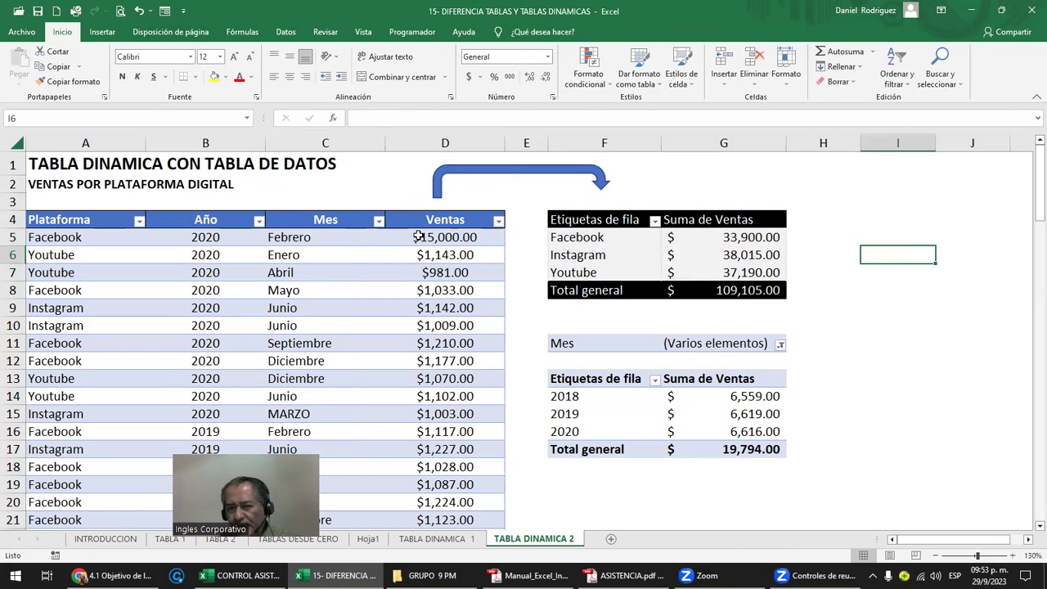
# - Refresh the platform pivot and reset the Mes filter to show all months
pyautogui.click(446, 238)
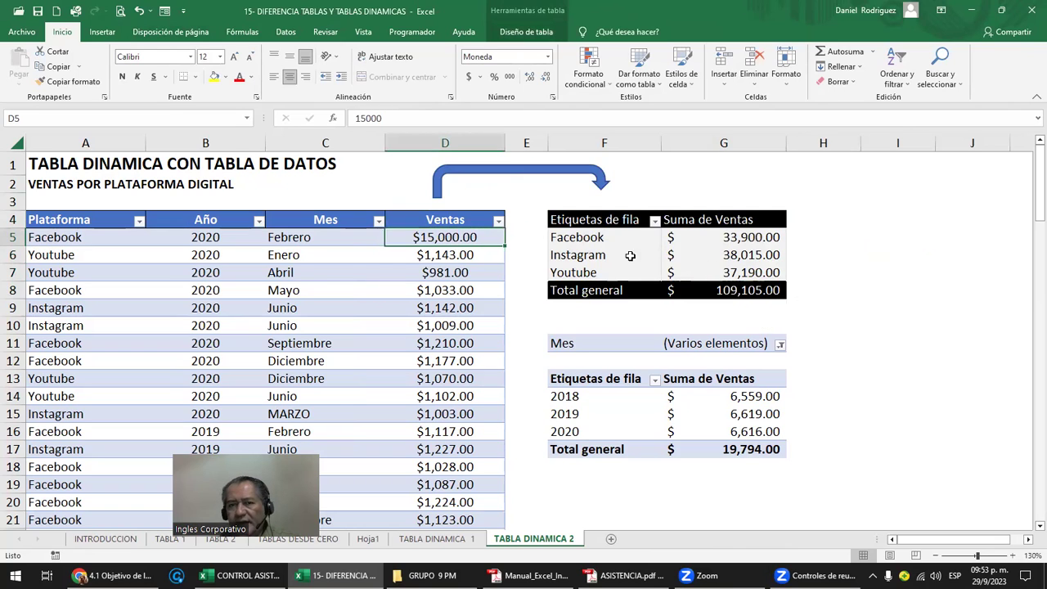
pyautogui.click(608, 219)
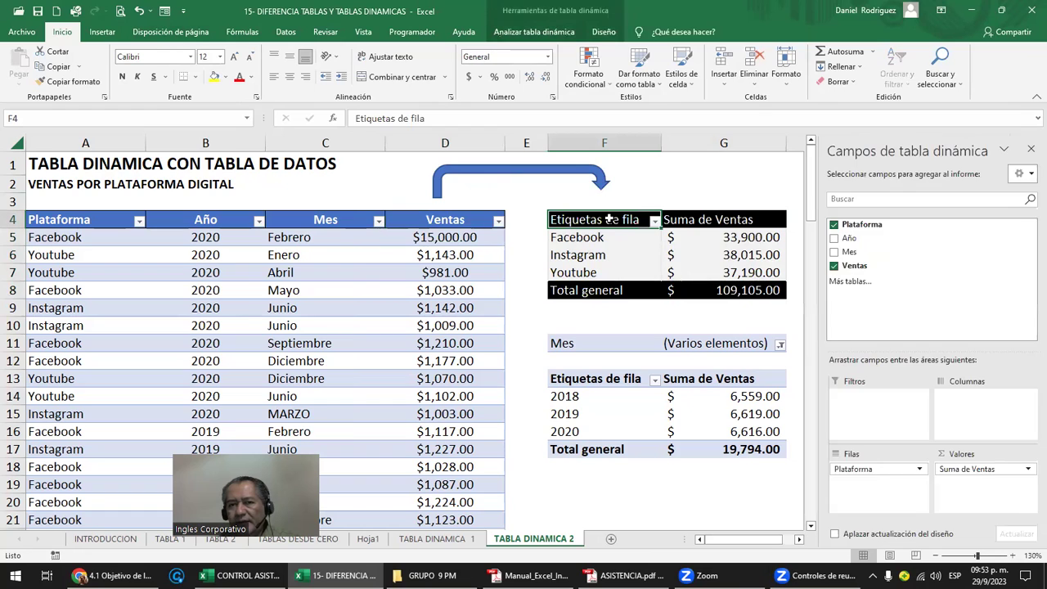
pyautogui.rightClick(609, 219)
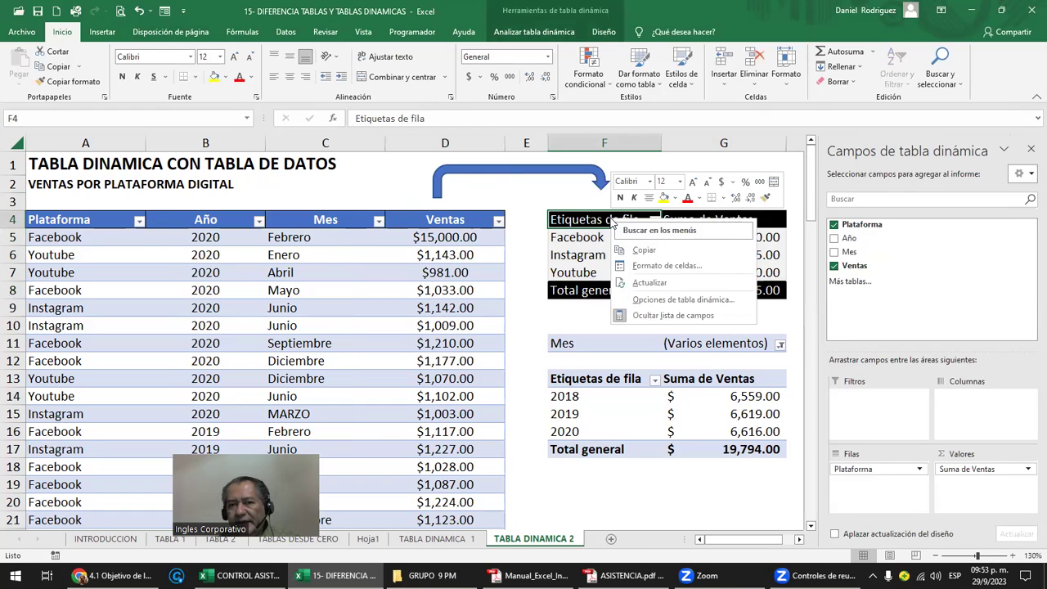
pyautogui.click(650, 283)
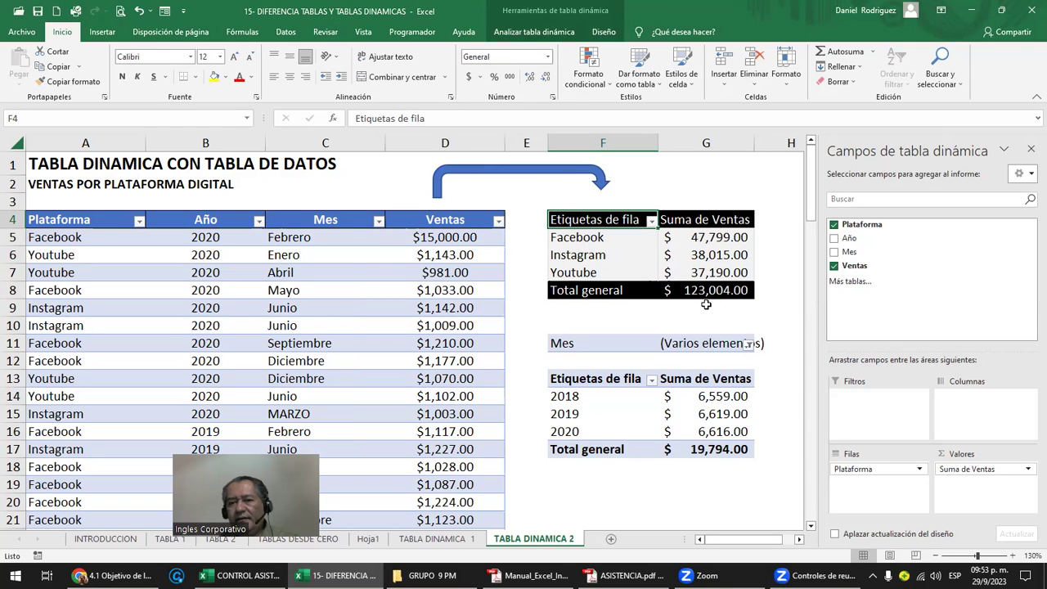
pyautogui.click(749, 344)
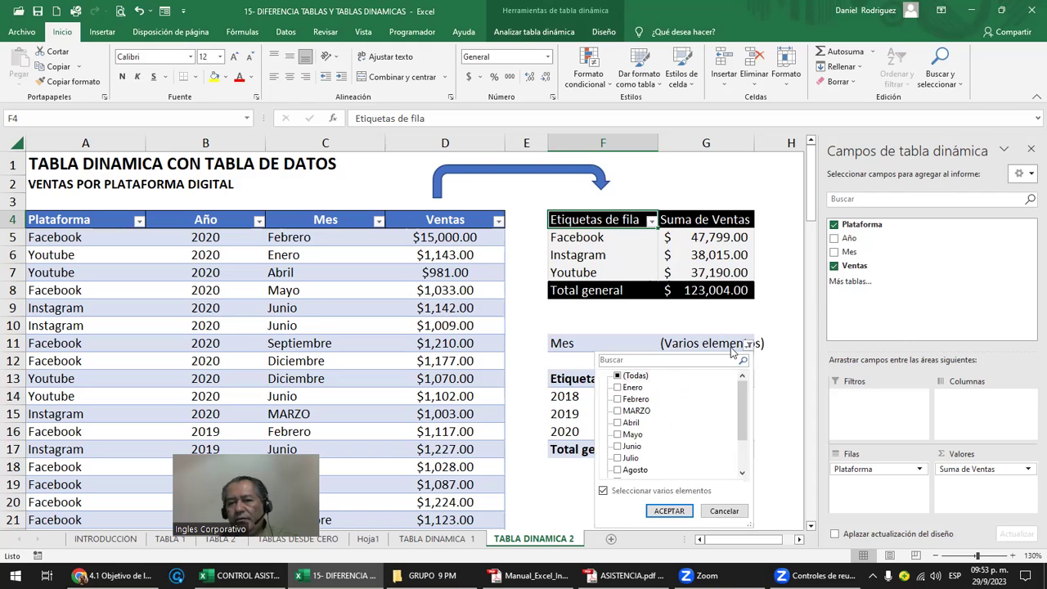
pyautogui.click(609, 493)
pyautogui.click(669, 510)
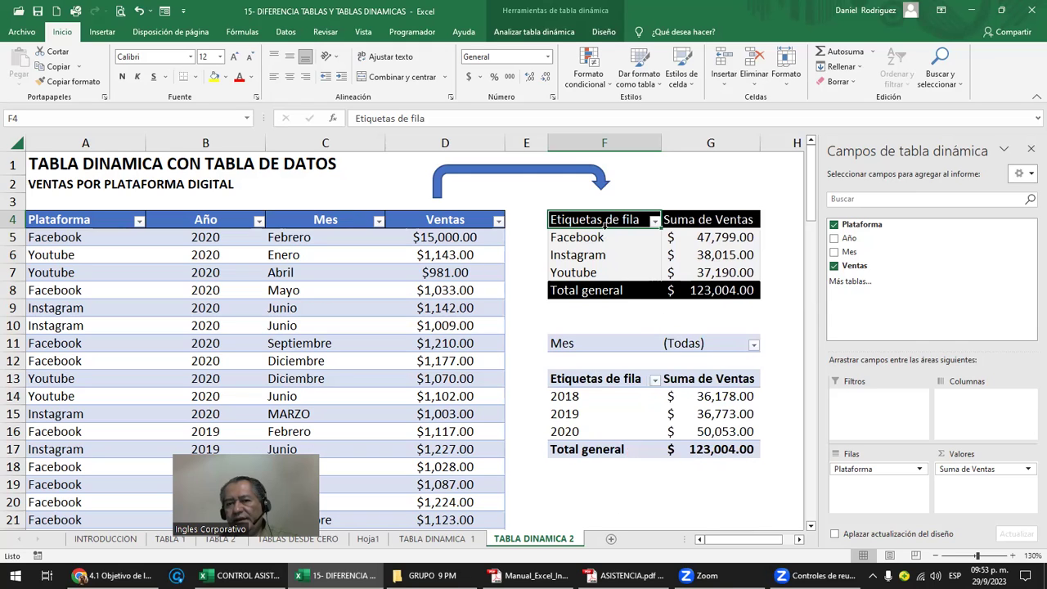
# - Change D5 to 1000 and refresh the pivot via Analizar tabla dinámica > Actualizar
pyautogui.click(434, 238)
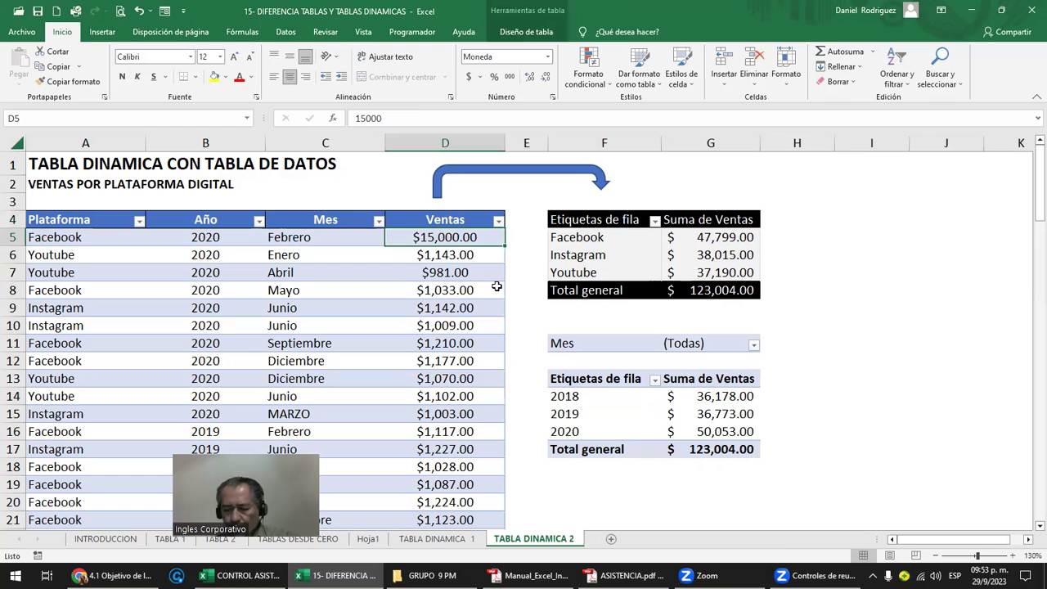
pyautogui.write('1000')
pyautogui.press('Return')
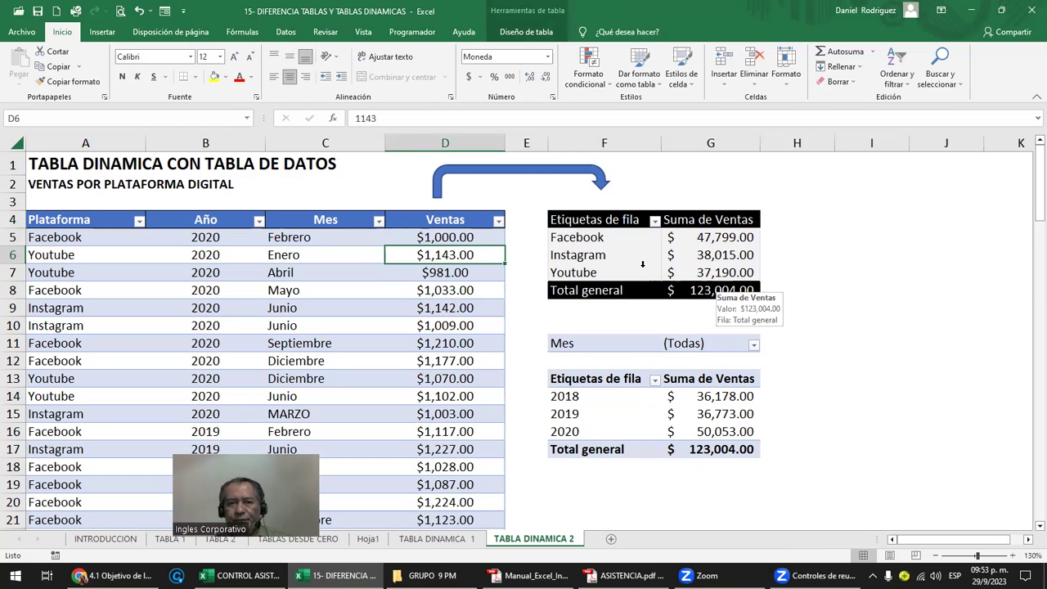
pyautogui.rightClick(602, 224)
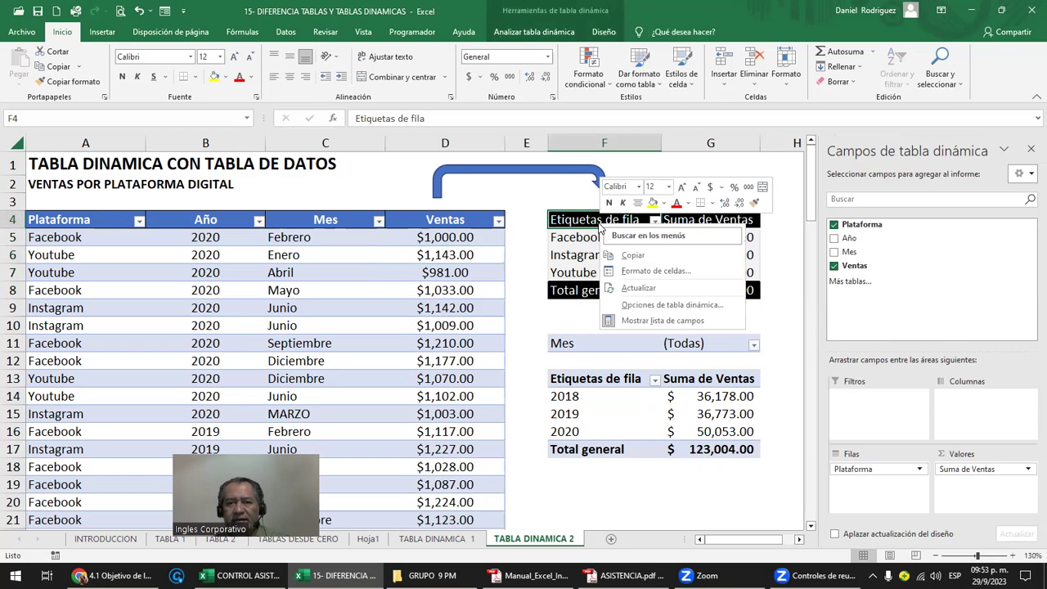
pyautogui.click(651, 291)
pyautogui.rightClick(569, 226)
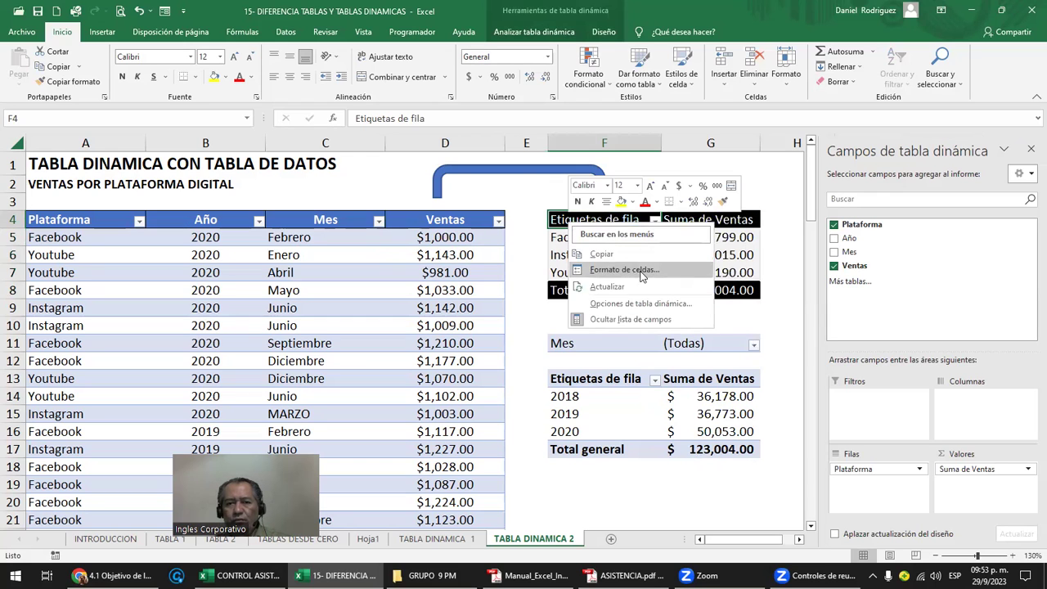
pyautogui.click(561, 33)
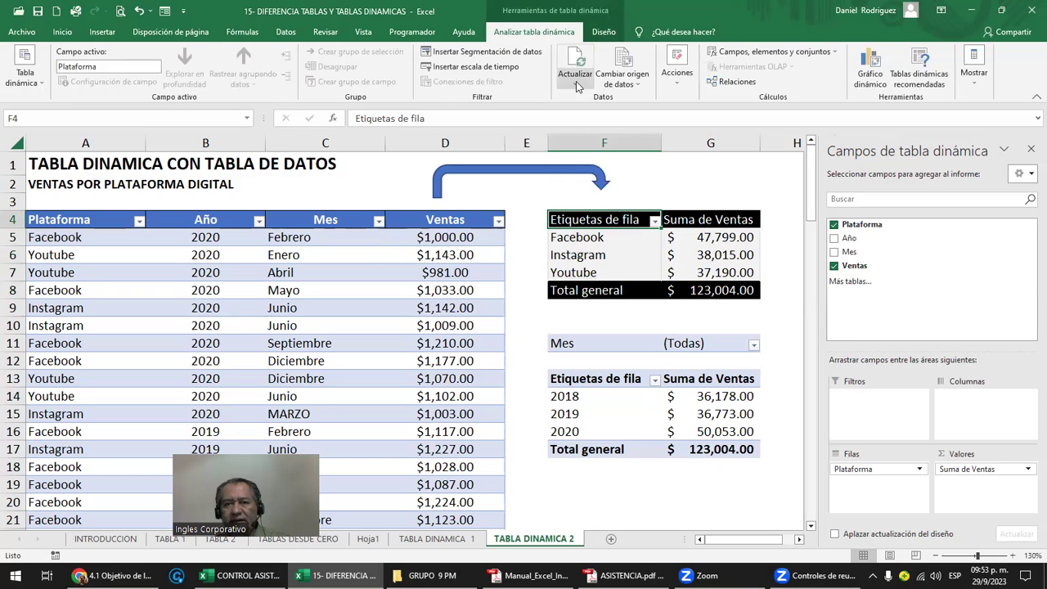
pyautogui.click(577, 86)
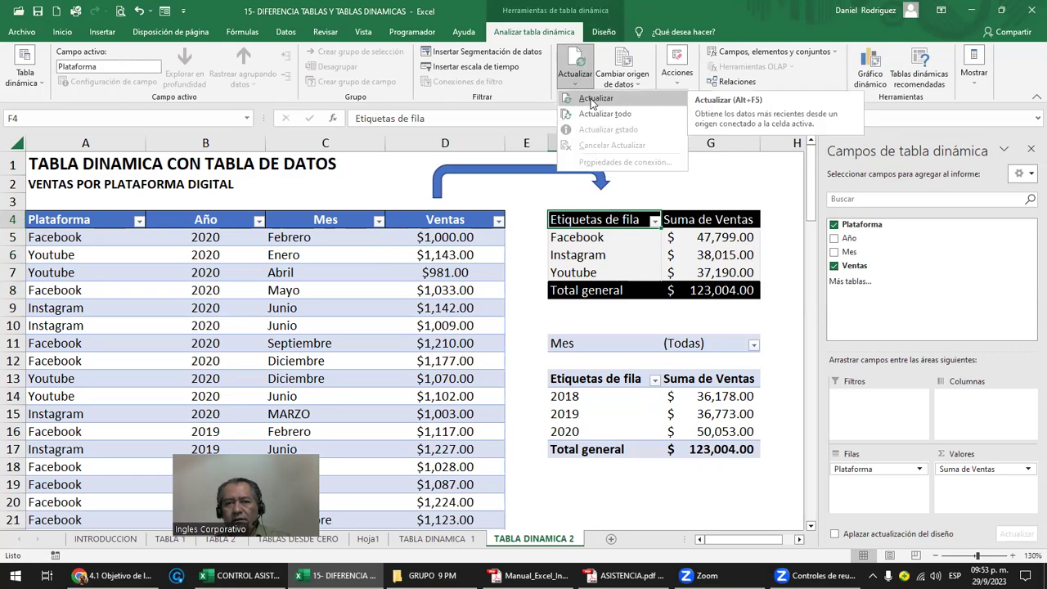
pyautogui.click(594, 99)
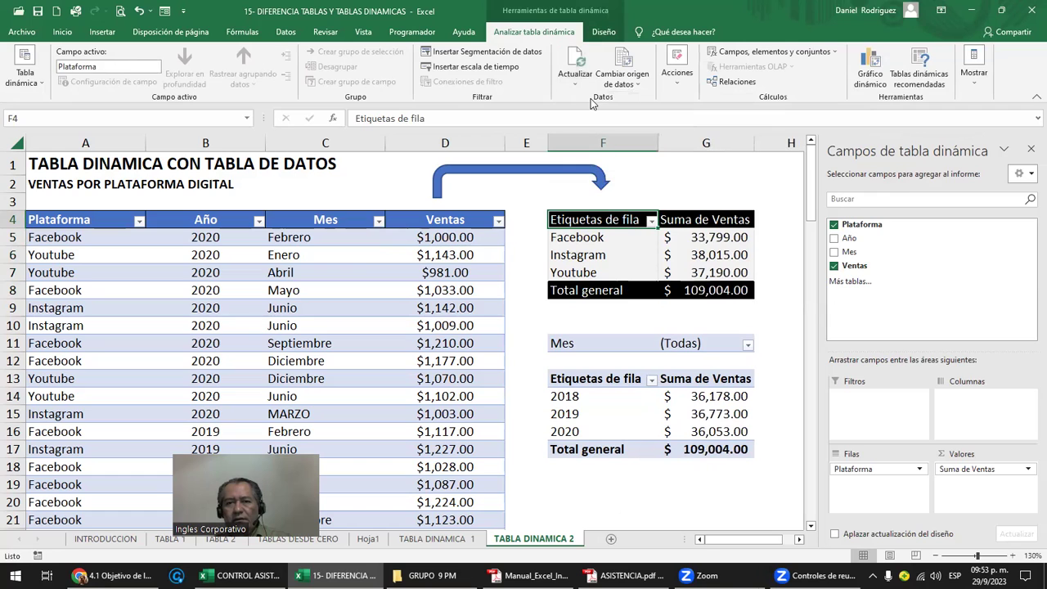
# - Check the 109,004 pivot totals and the data table's extent, then return to the top
pyautogui.click(607, 290)
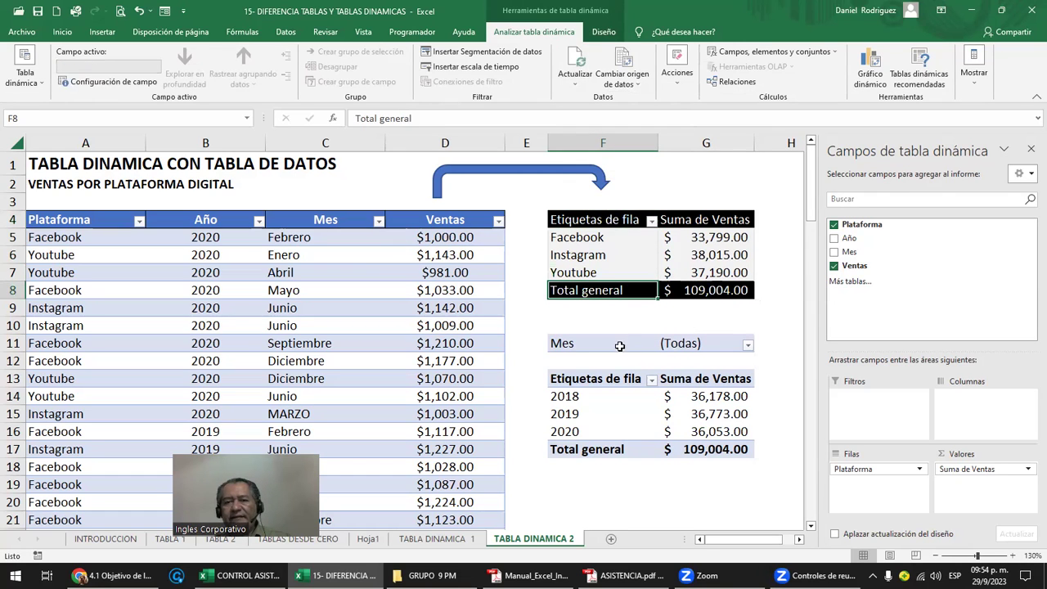
pyautogui.click(614, 383)
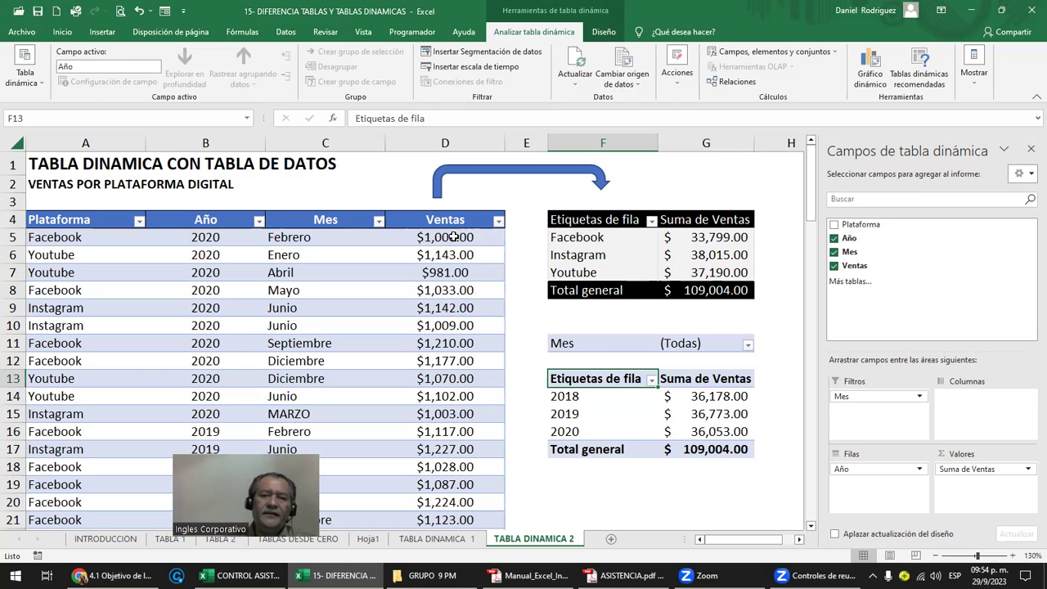
pyautogui.moveTo(454, 236); pyautogui.dragTo(461, 286)
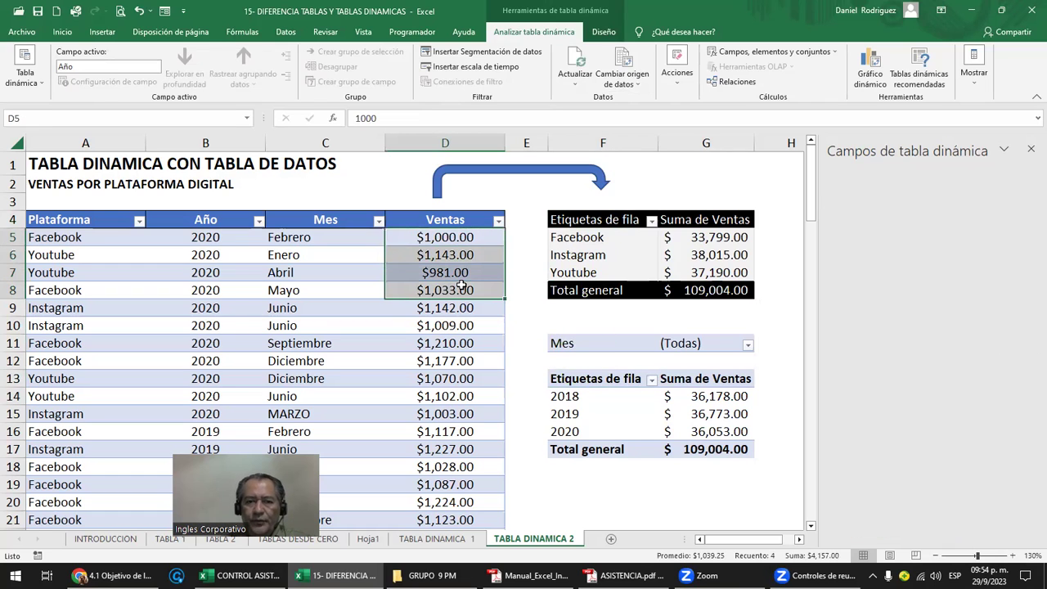
pyautogui.click(458, 244)
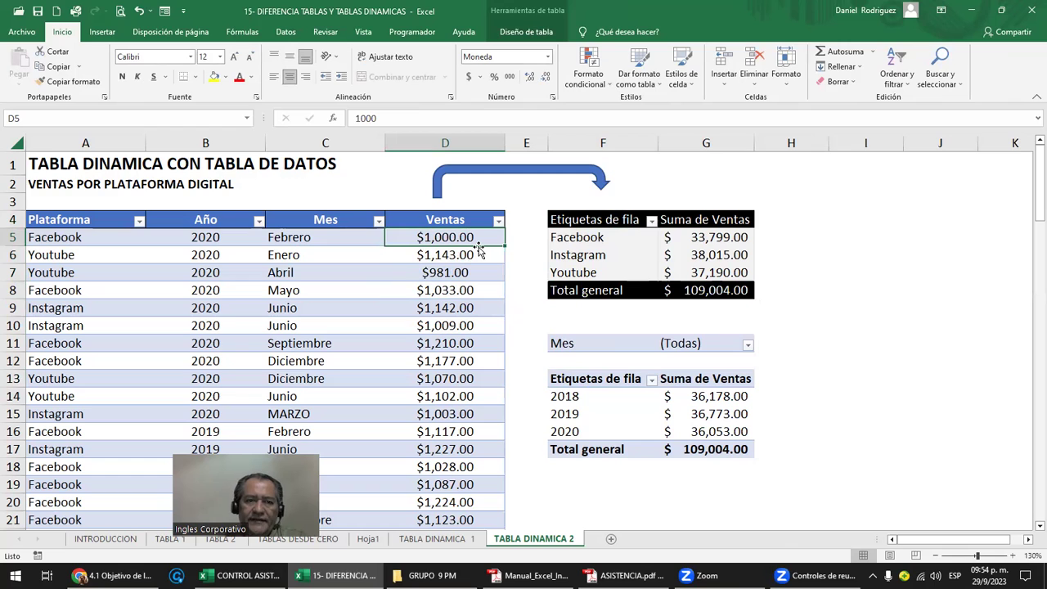
pyautogui.press('Left')
pyautogui.press('Left')
pyautogui.press('Left')
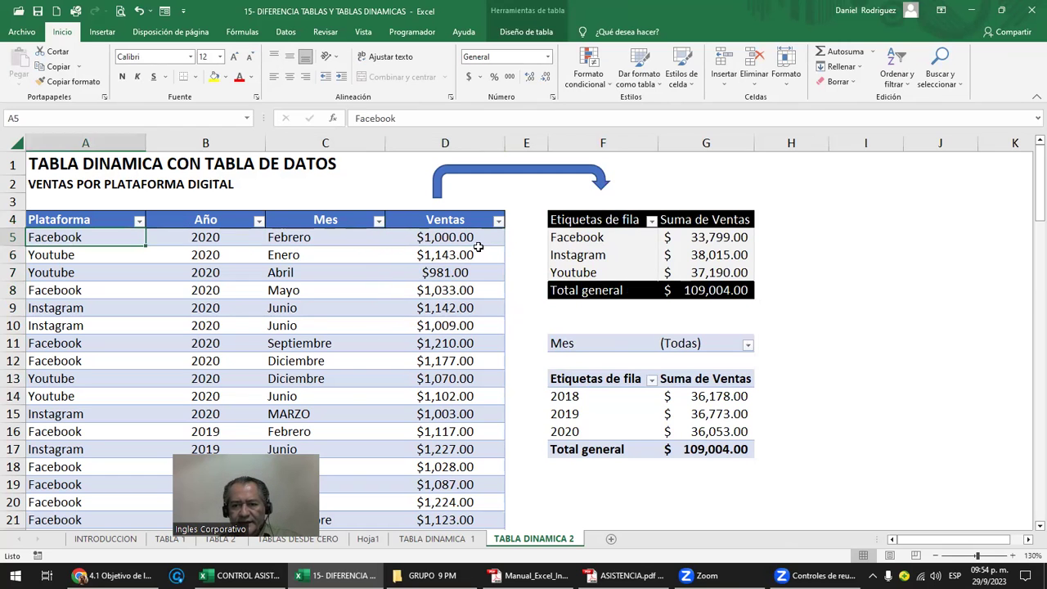
pyautogui.hotkey('ctrl', 'Down')
pyautogui.press('Down')
pyautogui.press('Down')
pyautogui.press('Down')
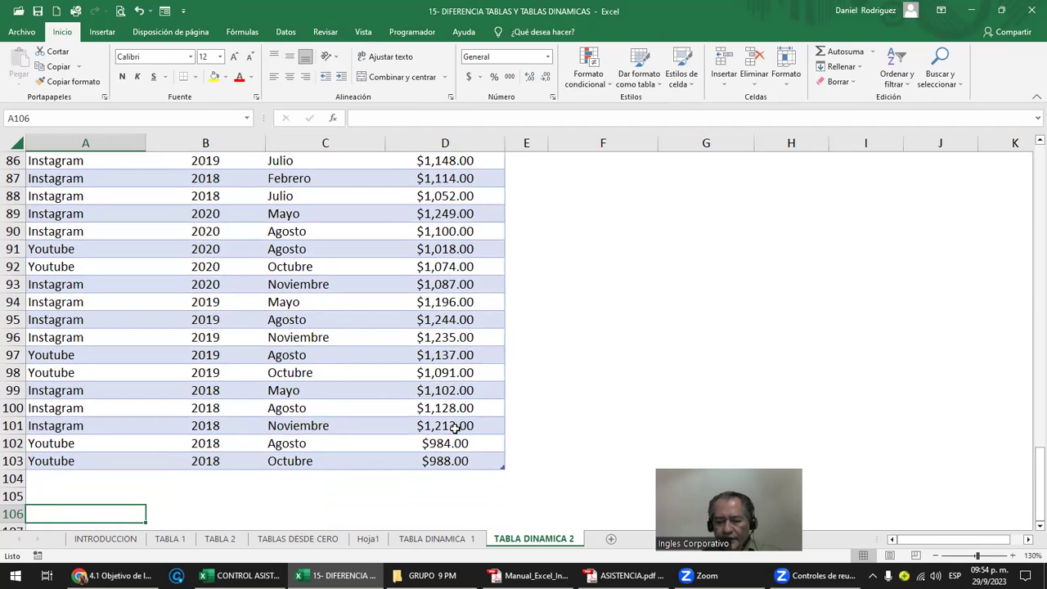
pyautogui.hotkey('ctrl', 'Home')
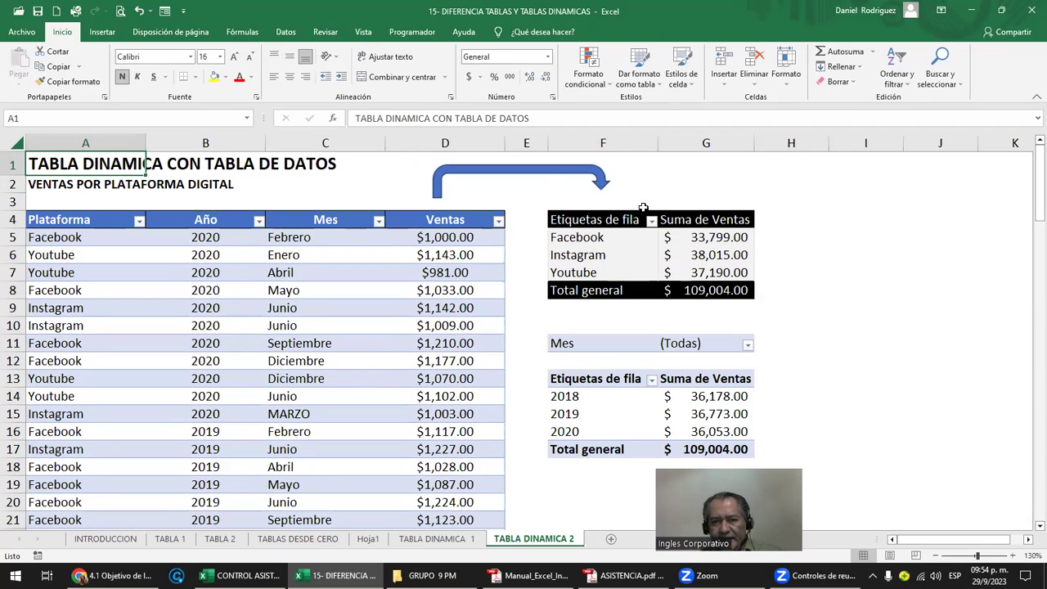
pyautogui.click(644, 188)
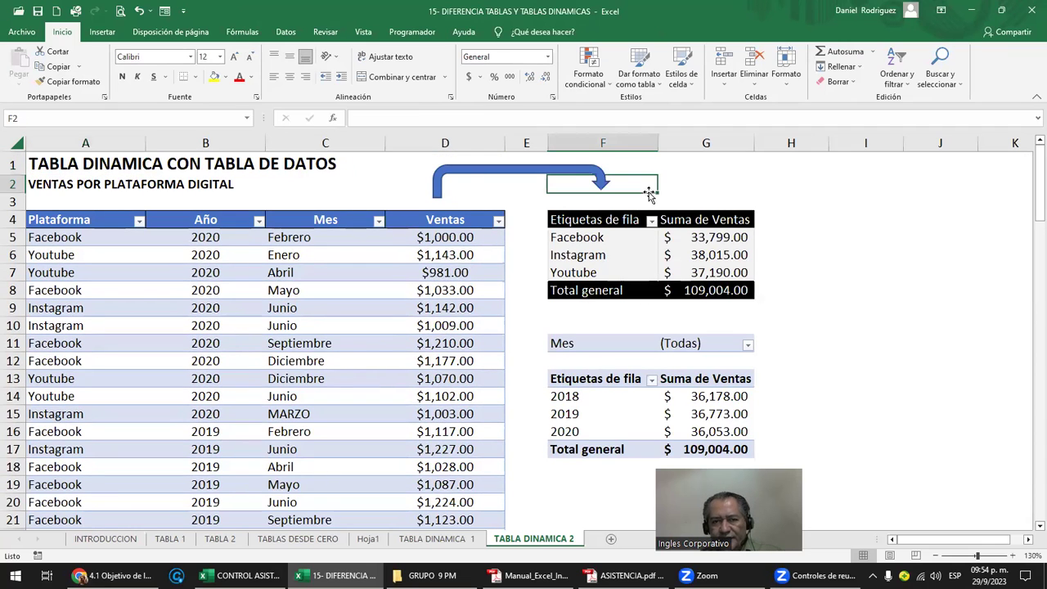
# - Draw a down arrow above the pivot's sales column and copy it above the Mes column
pyautogui.click(103, 33)
pyautogui.click(209, 51)
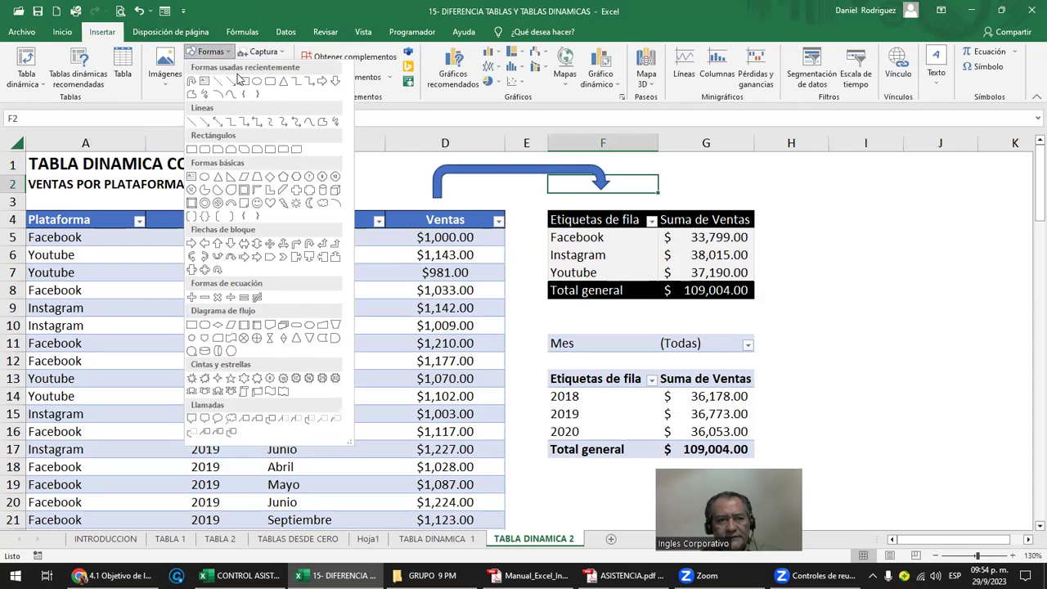
pyautogui.click(335, 81)
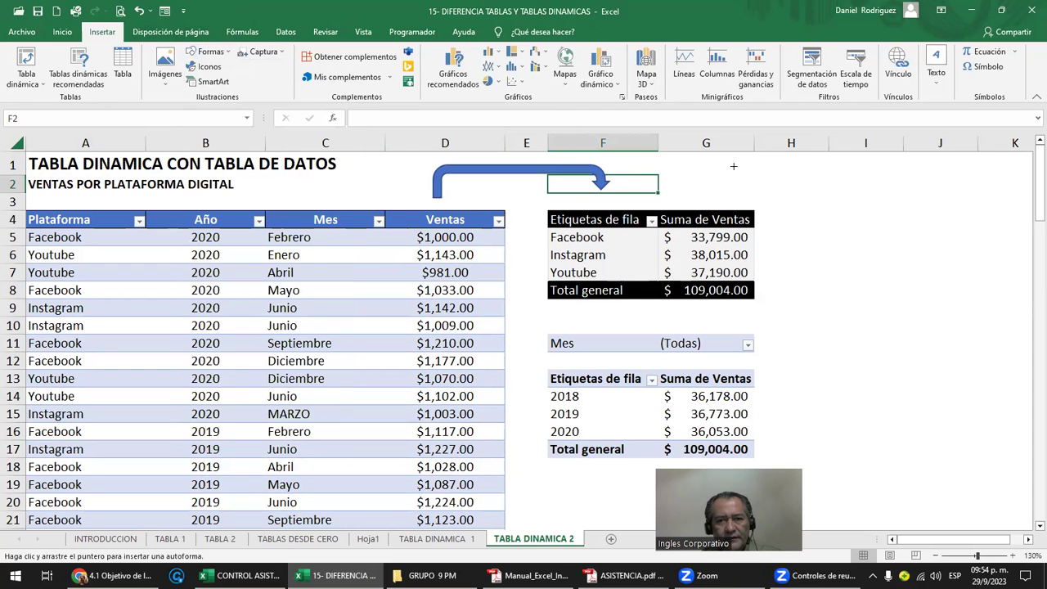
pyautogui.moveTo(717, 168); pyautogui.dragTo(753, 204)
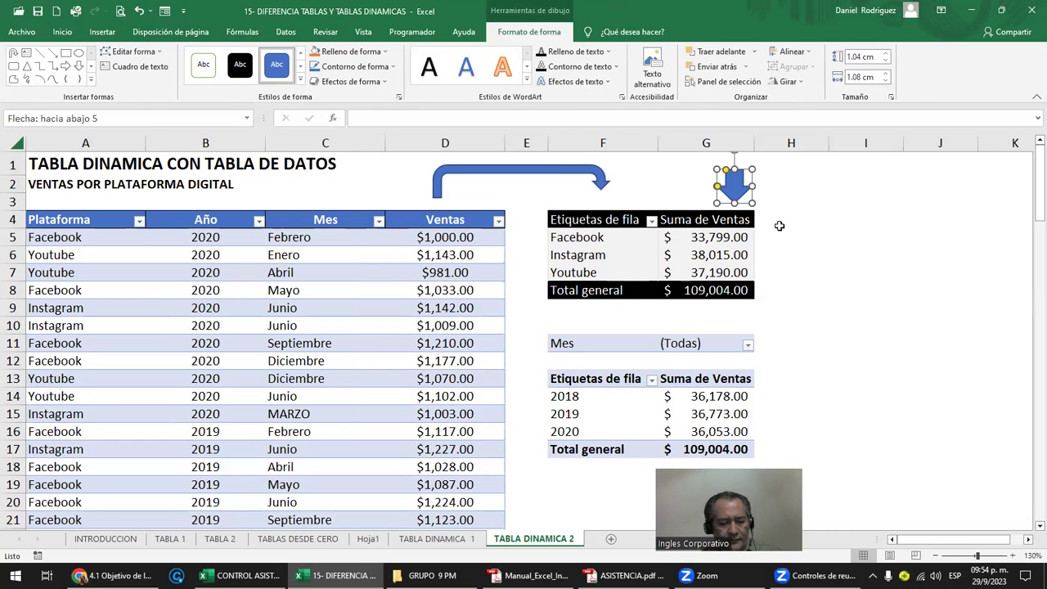
pyautogui.moveTo(724, 164)
pyautogui.keyDown('ctrl'); pyautogui.mouseDown()
pyautogui.moveTo(368, 163)
pyautogui.moveTo(365, 183)
pyautogui.mouseUp(); pyautogui.keyUp('ctrl')
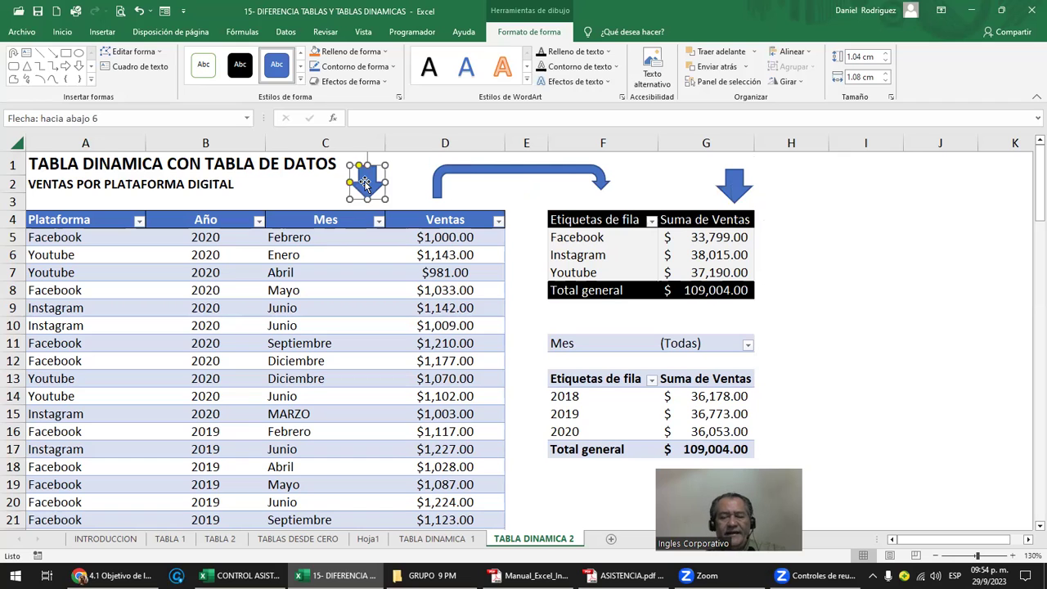
pyautogui.click(590, 217)
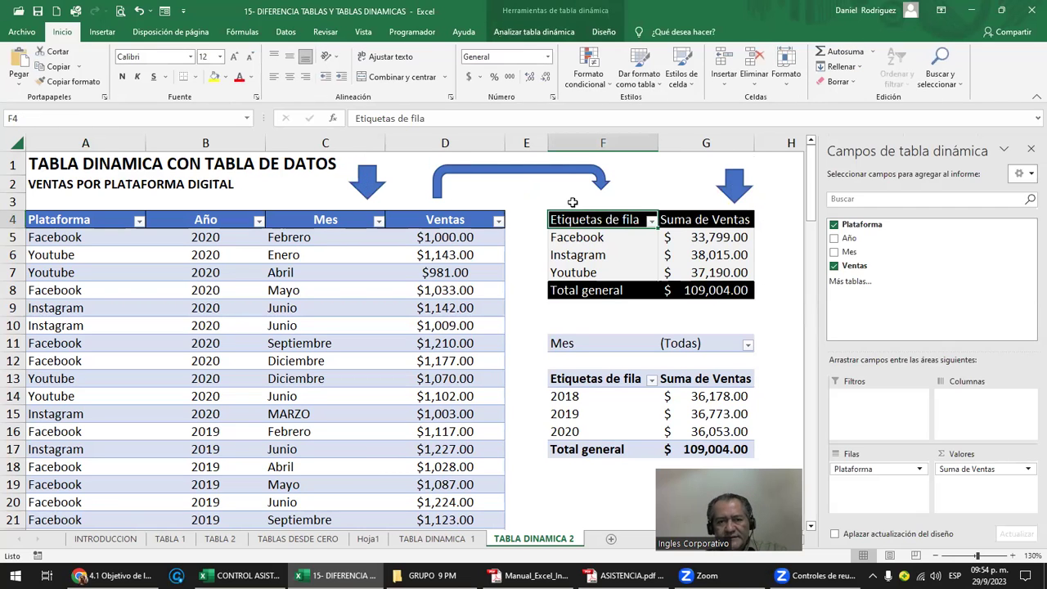
pyautogui.click(442, 223)
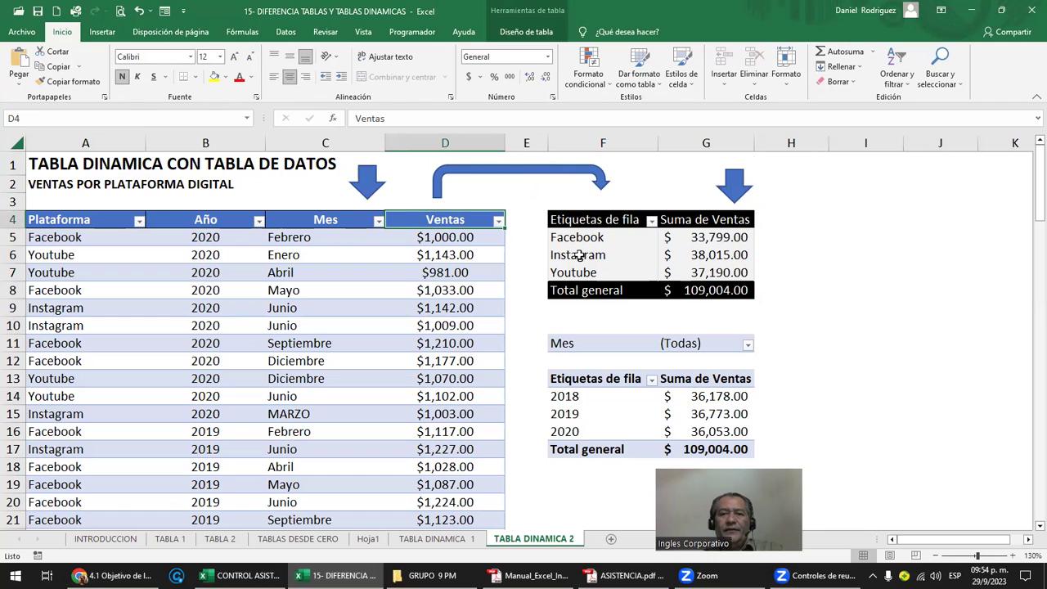
pyautogui.click(814, 267)
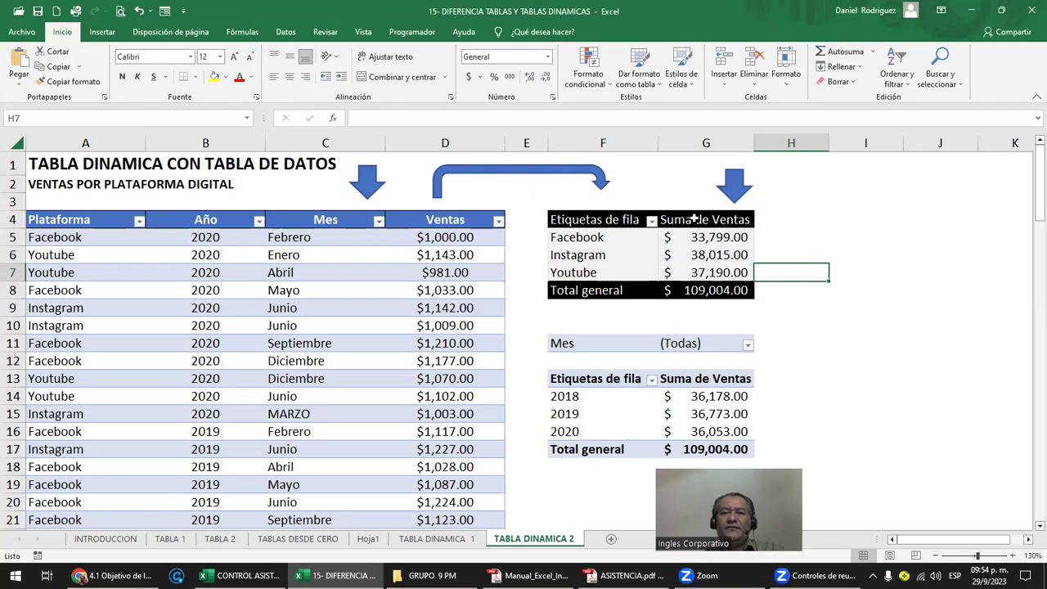
pyautogui.click(446, 142)
pyautogui.moveTo(287, 164); pyautogui.dragTo(38, 164)
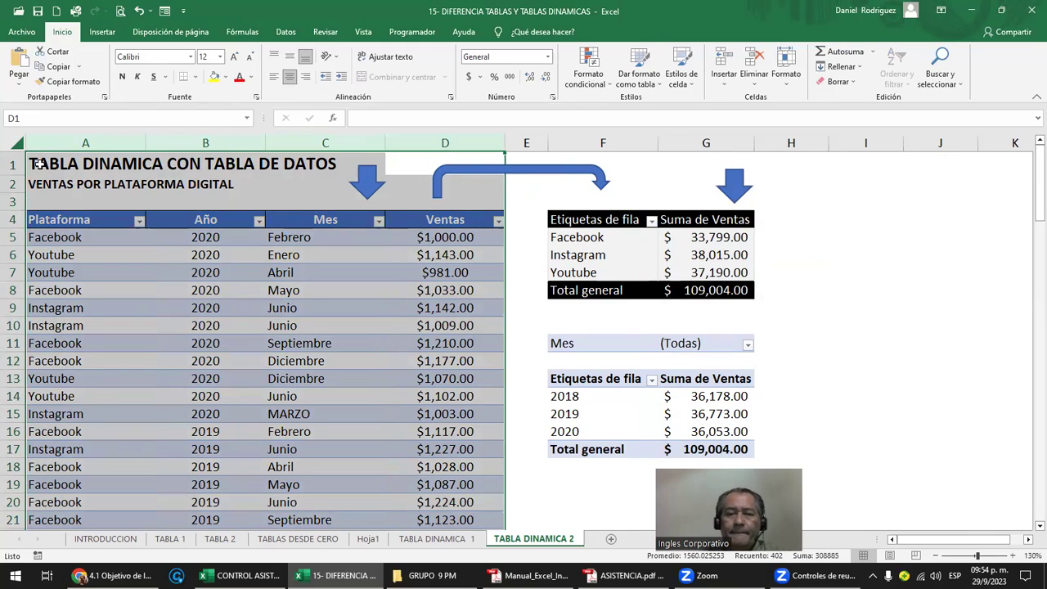
pyautogui.click(490, 197)
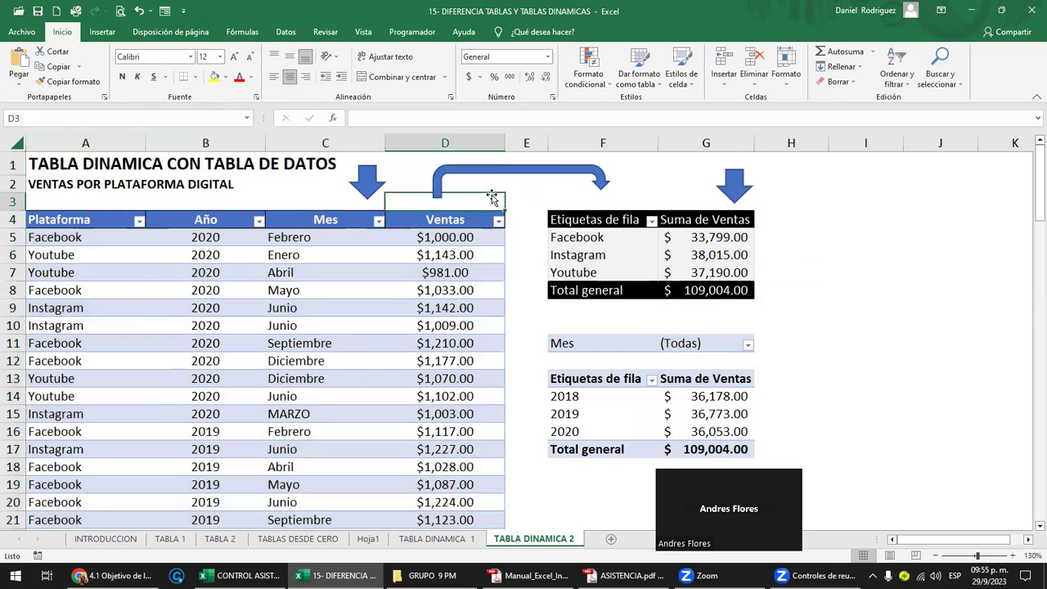
pyautogui.click(457, 170)
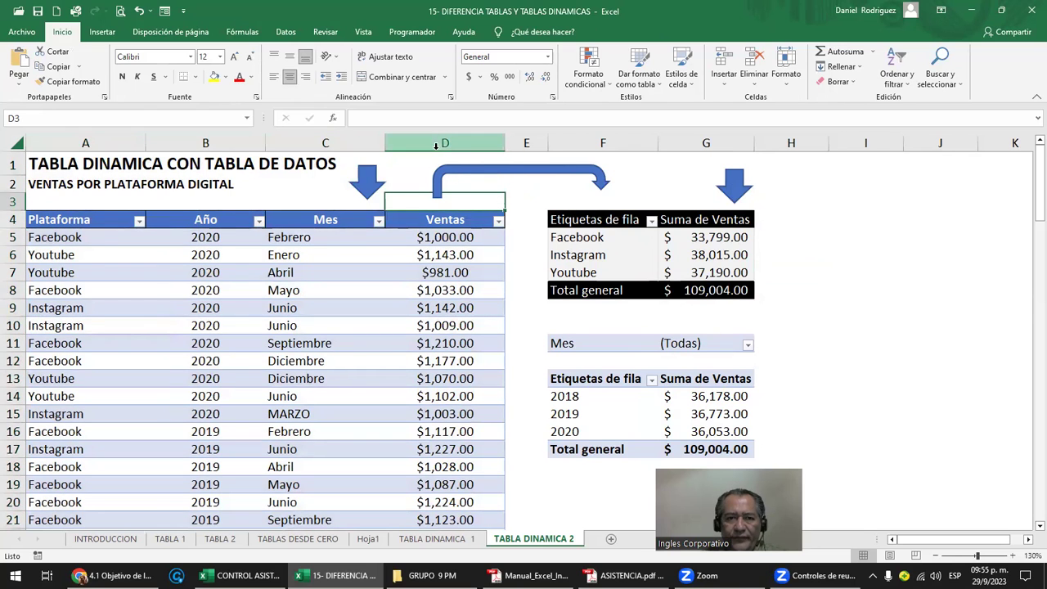
pyautogui.hotkey('ctrl', 'shift', 'Down')
pyautogui.hotkey('ctrl', 'shift', 'Down')
pyautogui.hotkey('shift', 'Left')
pyautogui.hotkey('shift', 'Left')
pyautogui.hotkey('shift', 'Left')
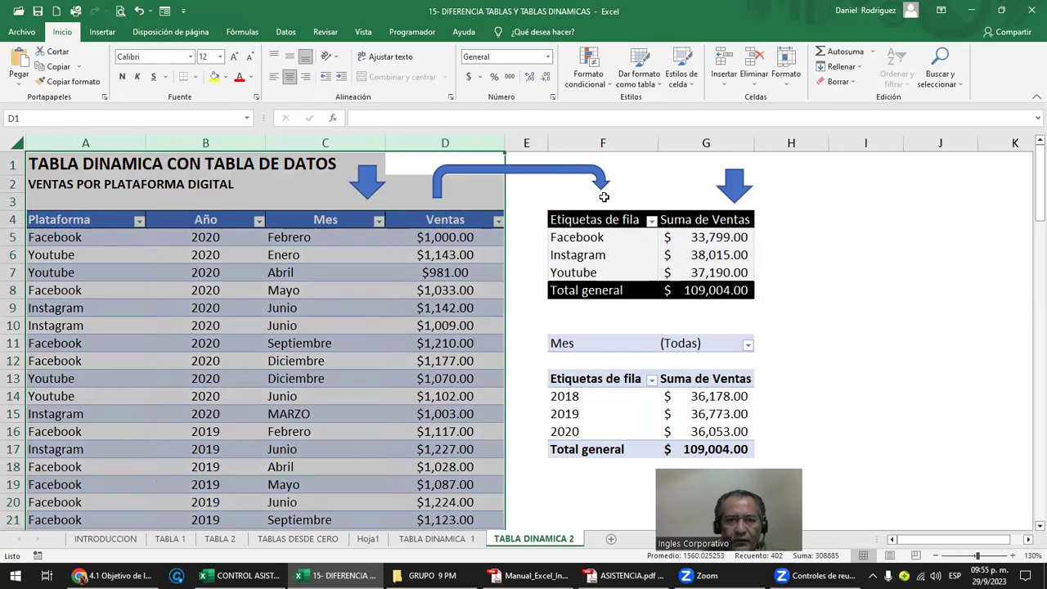
pyautogui.moveTo(603, 143); pyautogui.dragTo(670, 143)
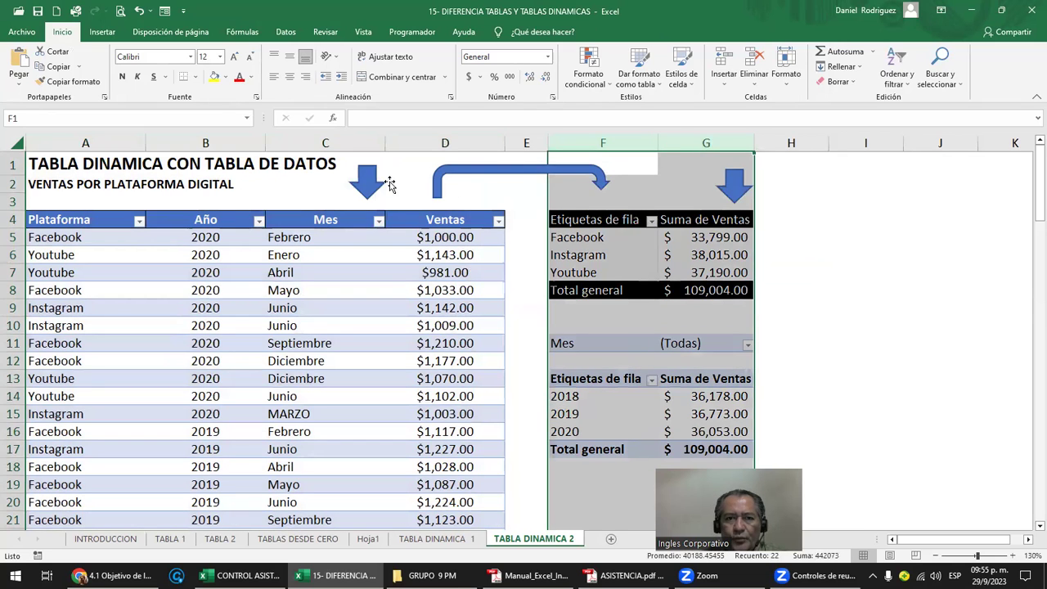
pyautogui.moveTo(444, 143); pyautogui.dragTo(45, 143)
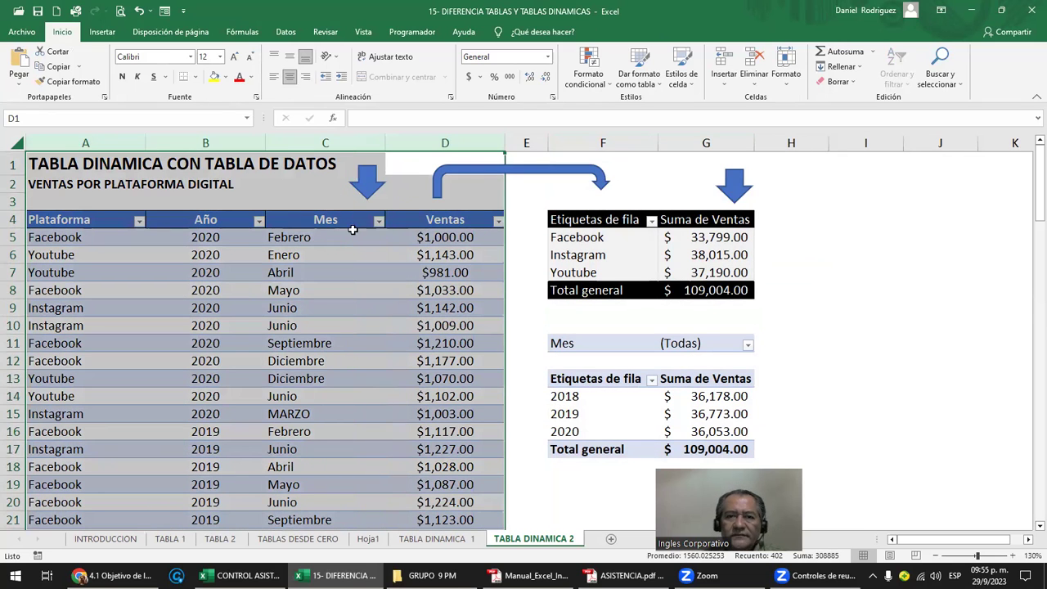
pyautogui.click(645, 191)
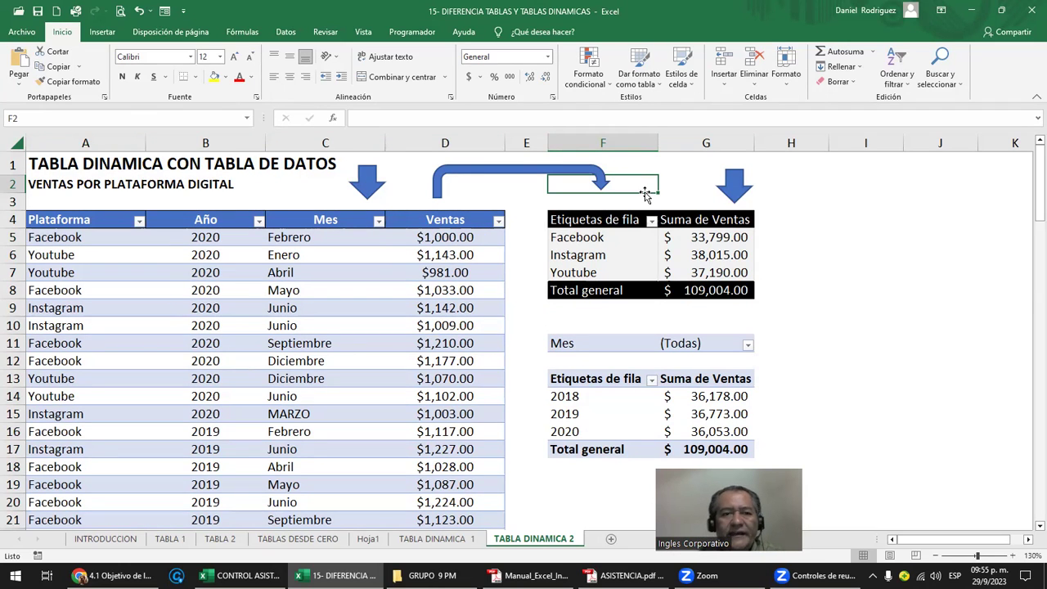
pyautogui.click(95, 223)
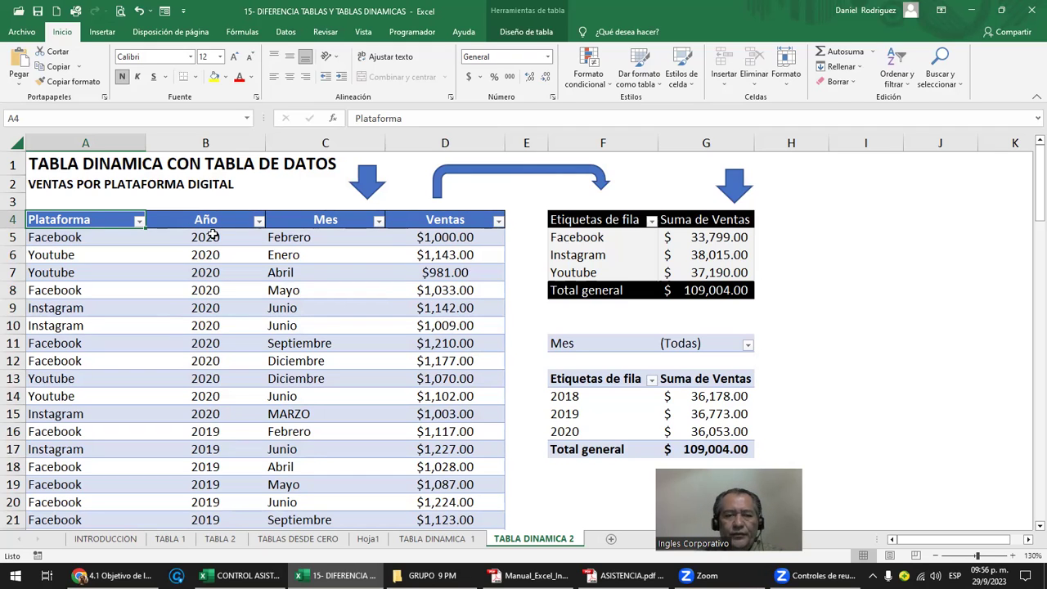
pyautogui.click(83, 237)
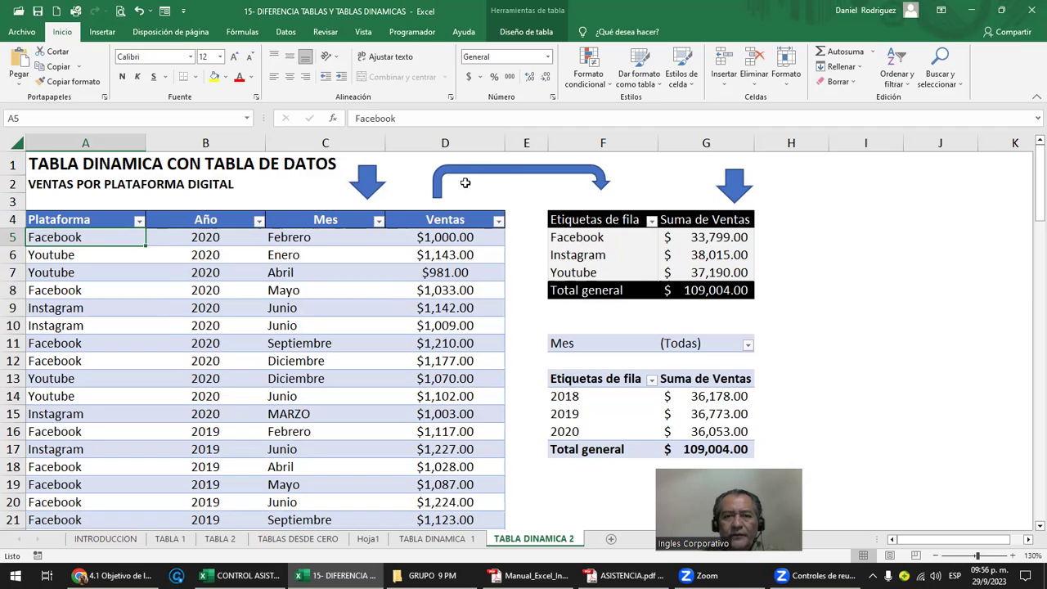
pyautogui.moveTo(447, 143); pyautogui.dragTo(80, 137)
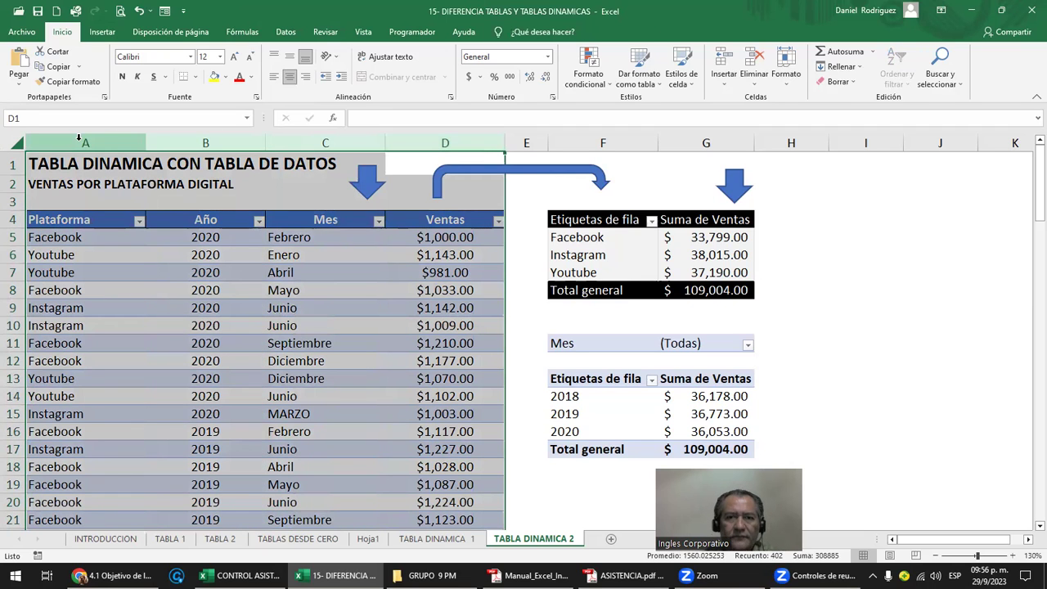
pyautogui.click(870, 332)
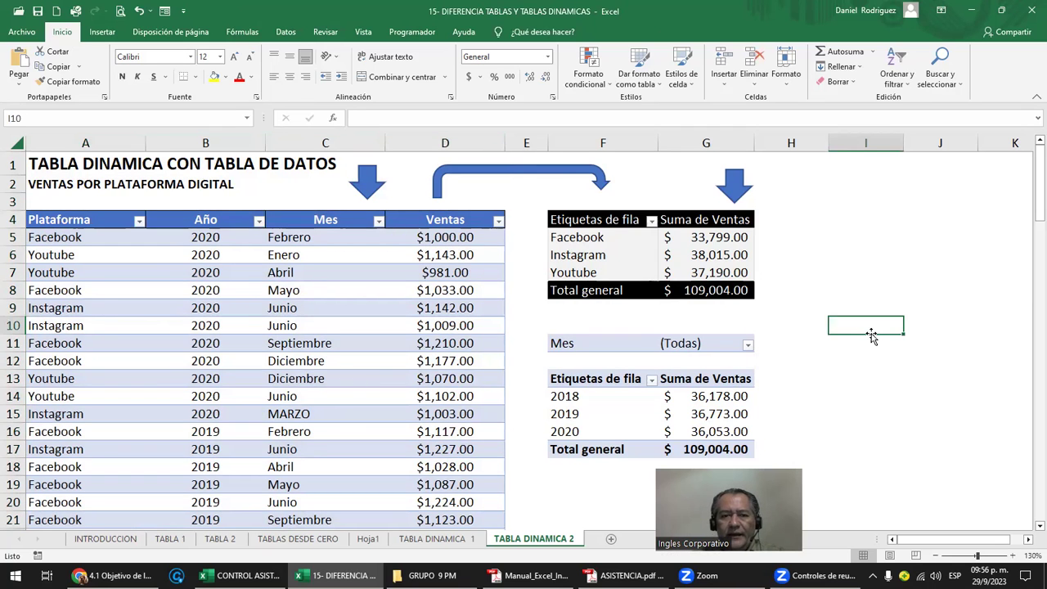
# - Enter the TV record with 2020, ENERO and 5,000 in row 104
pyautogui.click(78, 406)
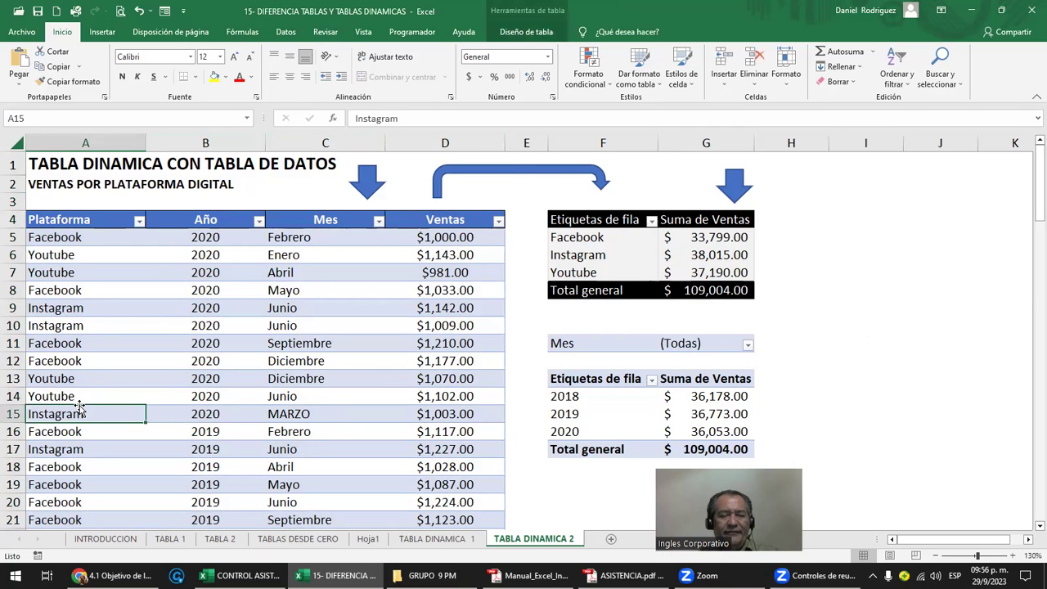
pyautogui.hotkey('ctrl', 'Down')
pyautogui.press('Down')
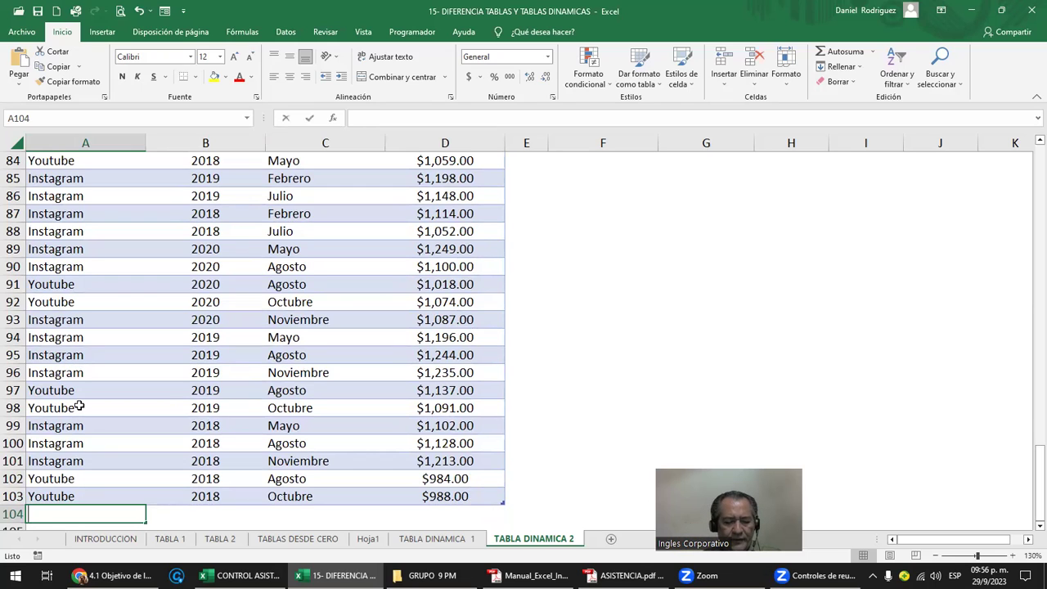
pyautogui.write('TV')
pyautogui.hotkey('ctrl', 'Return')
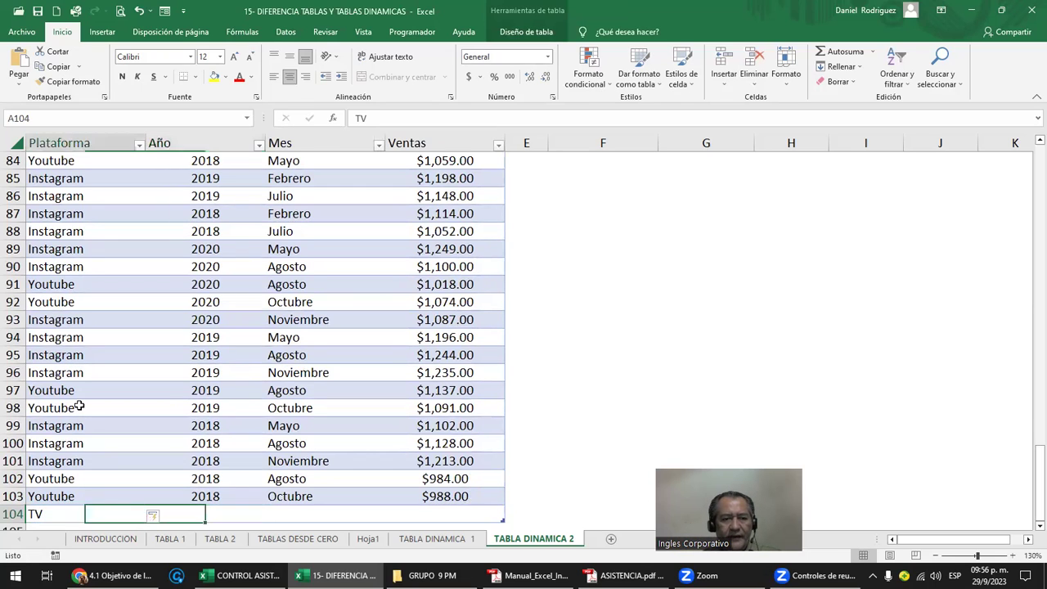
pyautogui.press('Tab')
pyautogui.write('2020')
pyautogui.press('Tab')
pyautogui.press('Up')
pyautogui.press('Down')
pyautogui.write('ENERO')
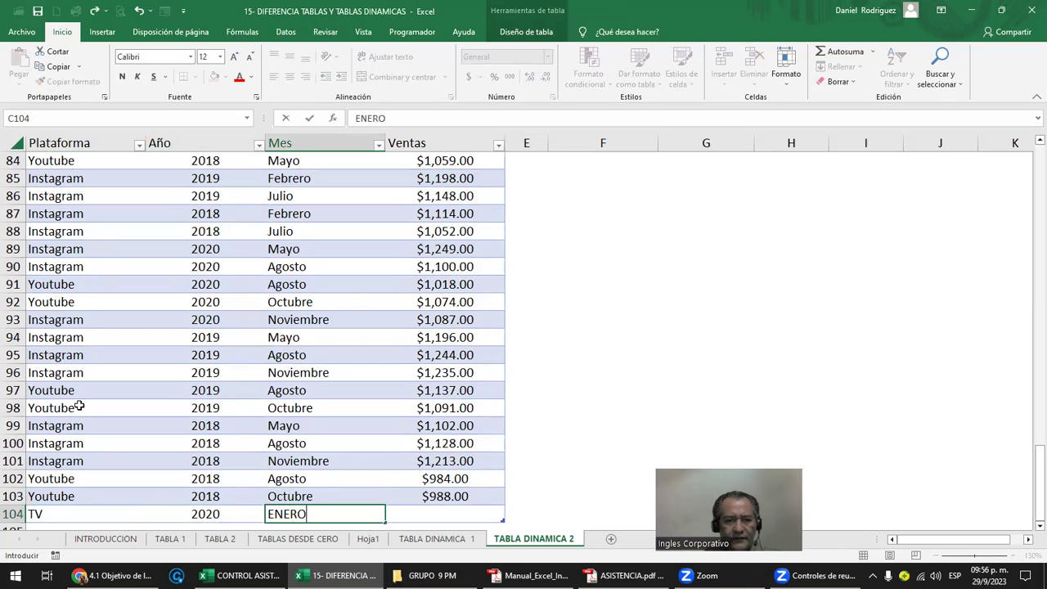
pyautogui.press('Tab')
pyautogui.write('5,000')
pyautogui.press('Return')
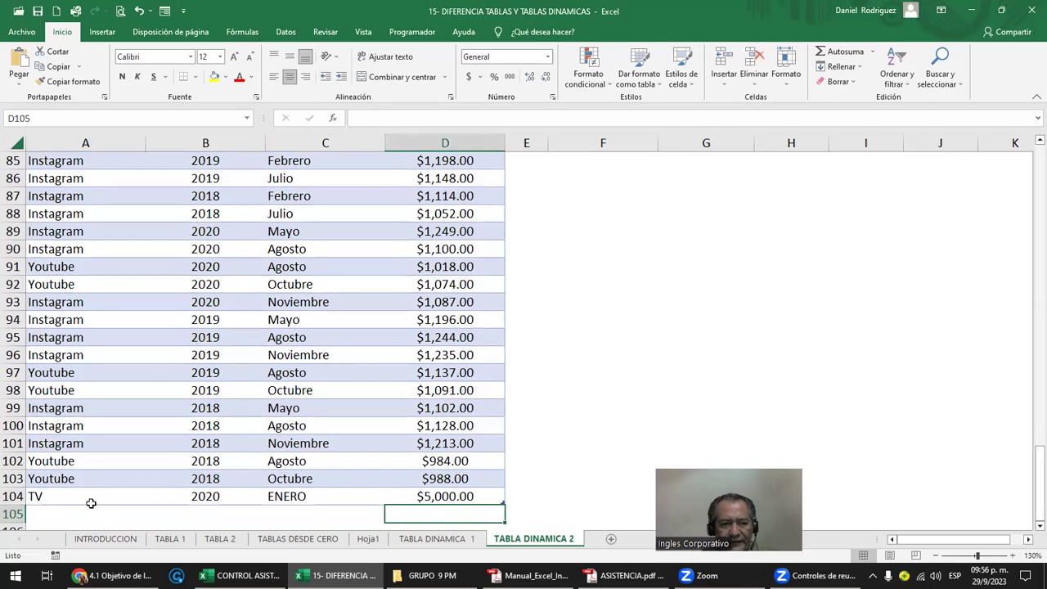
# - Select the new A104:D104 record and return to the top of the sheet
pyautogui.moveTo(70, 497); pyautogui.dragTo(429, 501)
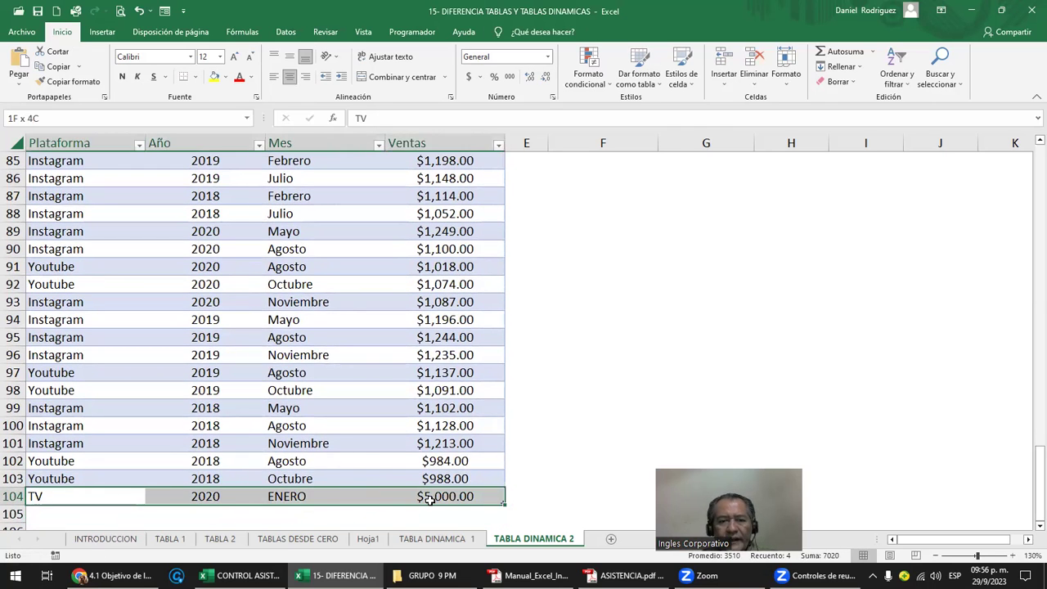
pyautogui.scroll(6, 429, 501)
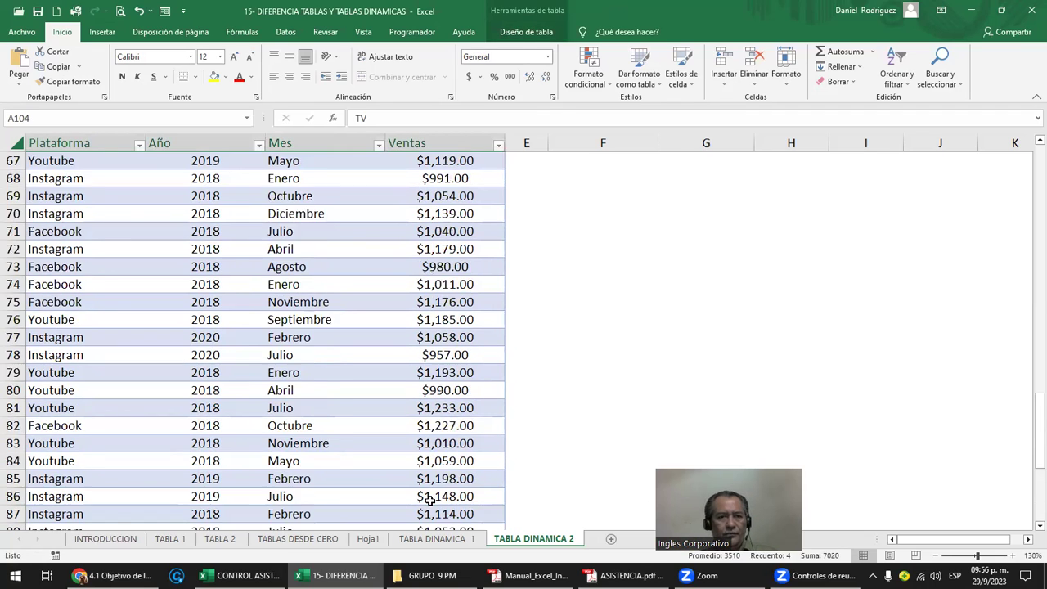
pyautogui.scroll(6, 429, 500)
pyautogui.scroll(6, 429, 501)
pyautogui.scroll(6, 430, 500)
pyautogui.hotkey('ctrl', 'Home')
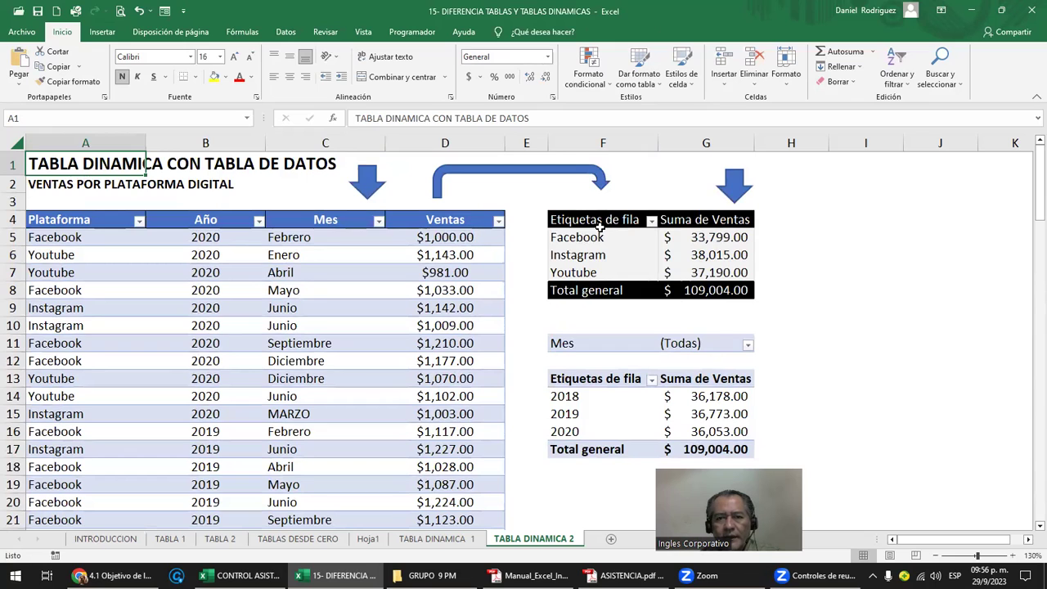
# - Refresh the first pivot so a TV row of $5,000.00 appears, totalling 114,004.00
pyautogui.moveTo(577, 238); pyautogui.dragTo(581, 274)
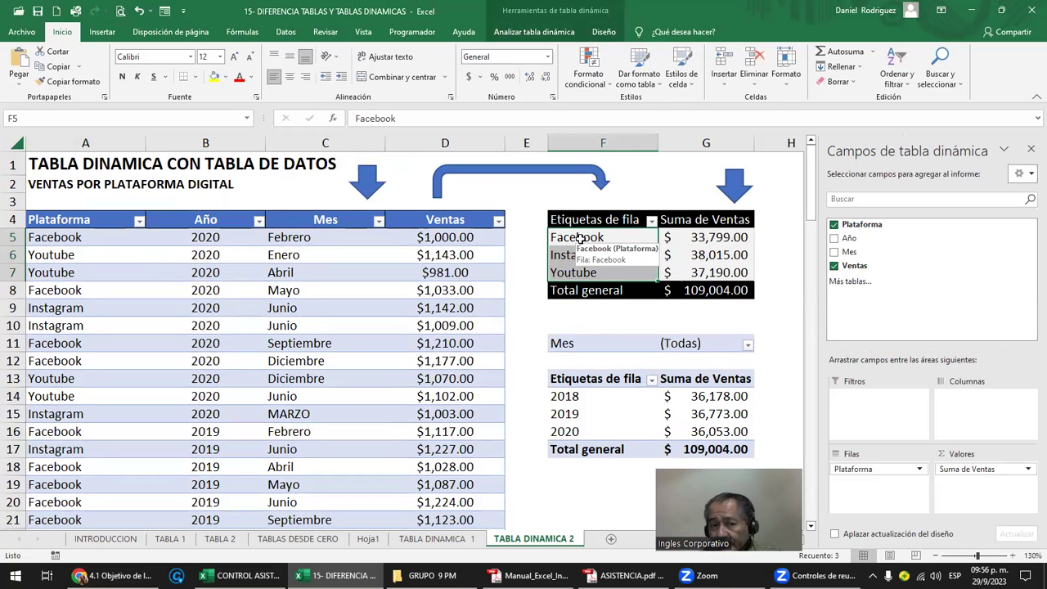
pyautogui.click(597, 200)
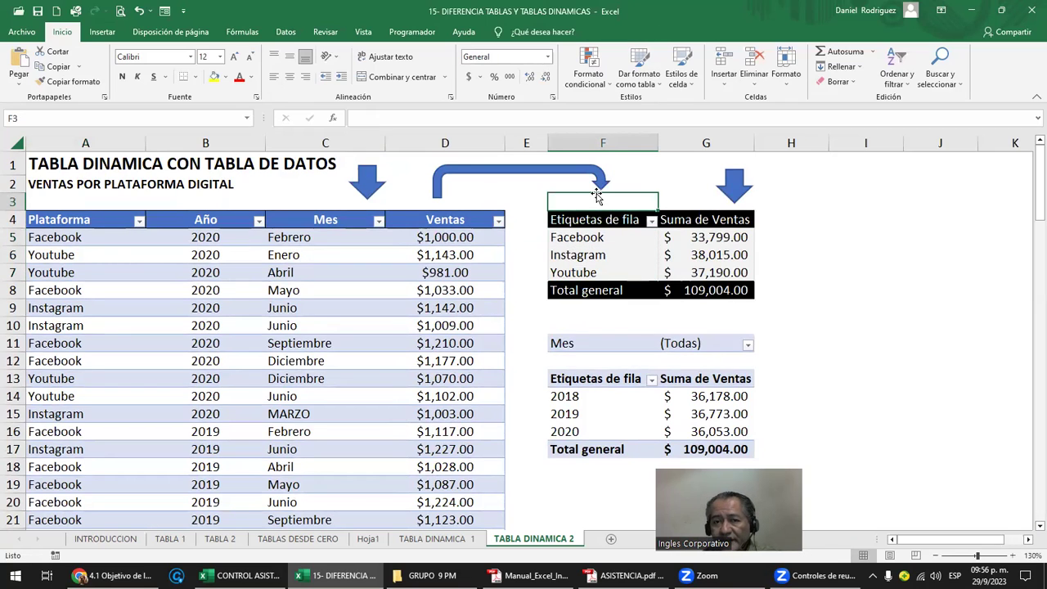
pyautogui.rightClick(600, 219)
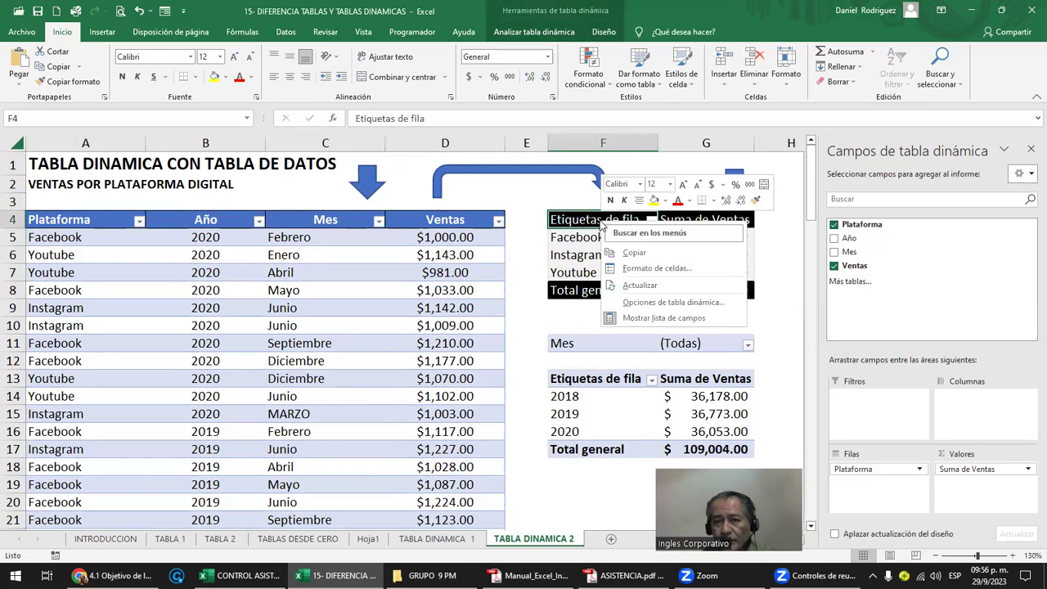
pyautogui.click(643, 282)
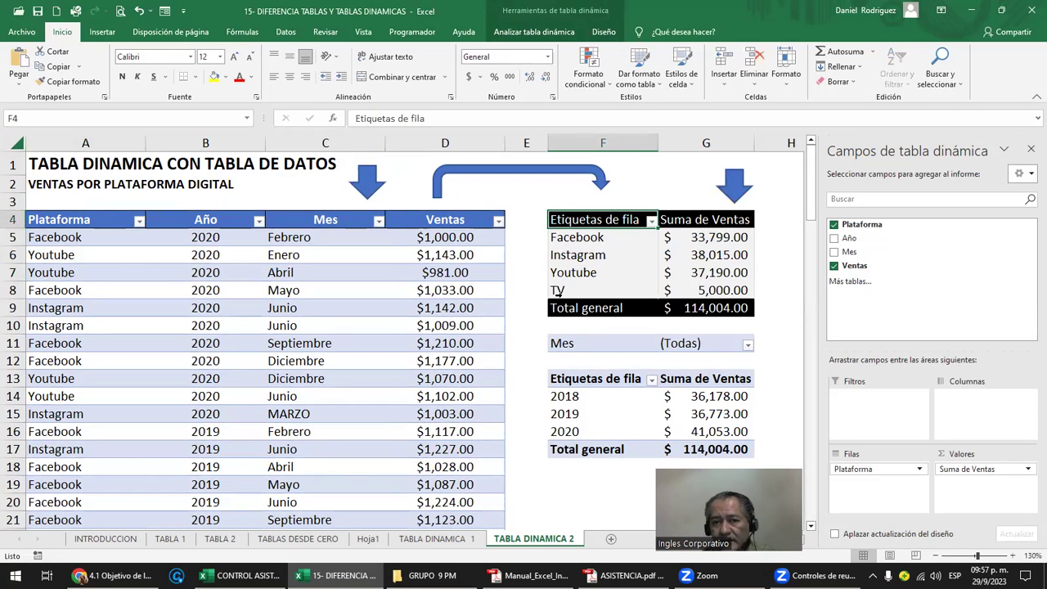
pyautogui.moveTo(556, 292); pyautogui.dragTo(720, 290)
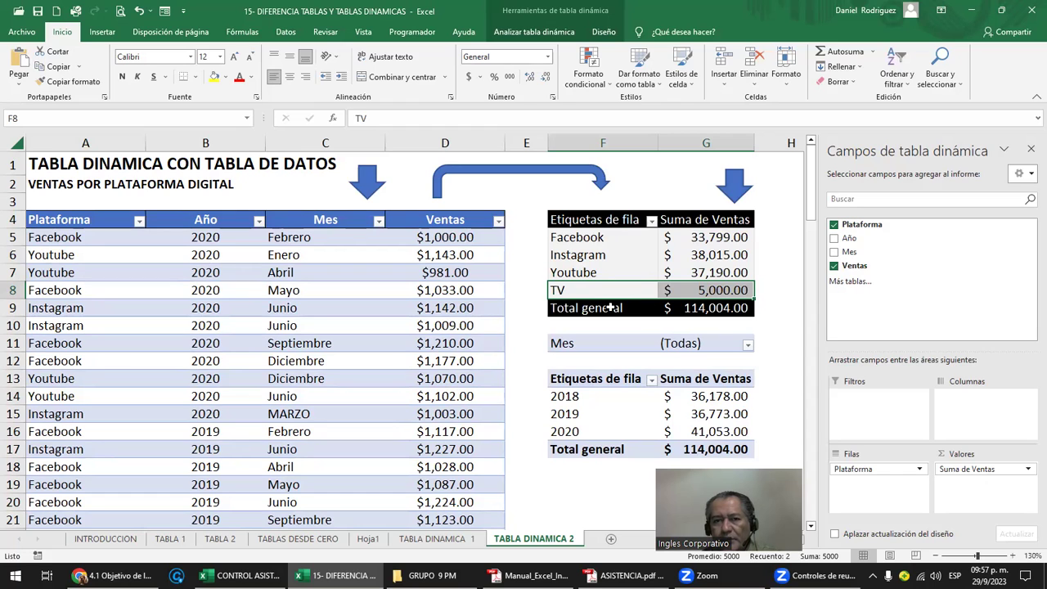
pyautogui.click(552, 200)
pyautogui.click(471, 220)
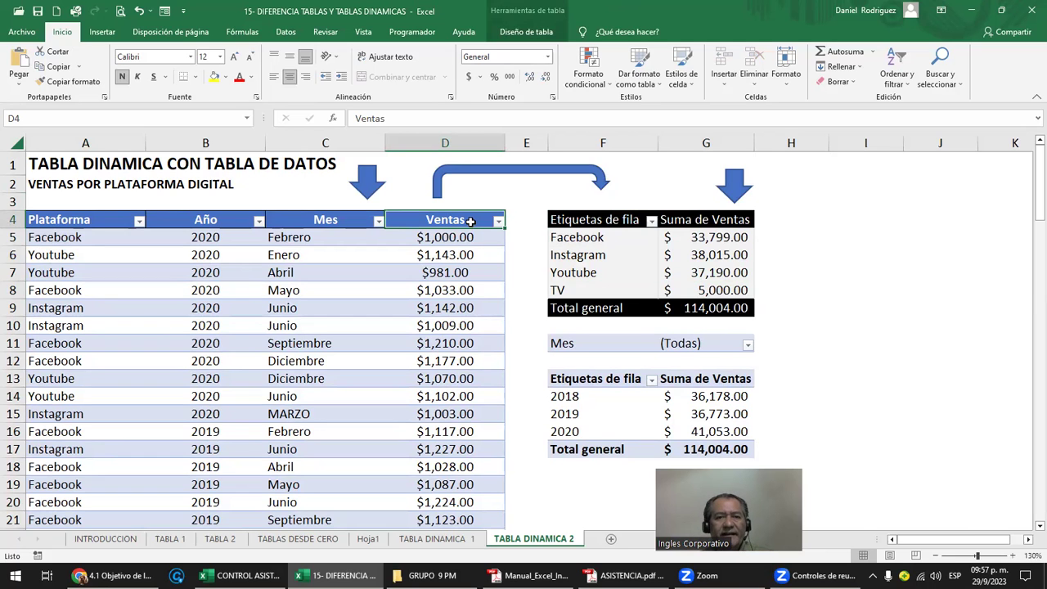
# - Enter RADIO in A105, extending the table to row 105
pyautogui.hotkey('ctrl', 'Down')
pyautogui.press('Down')
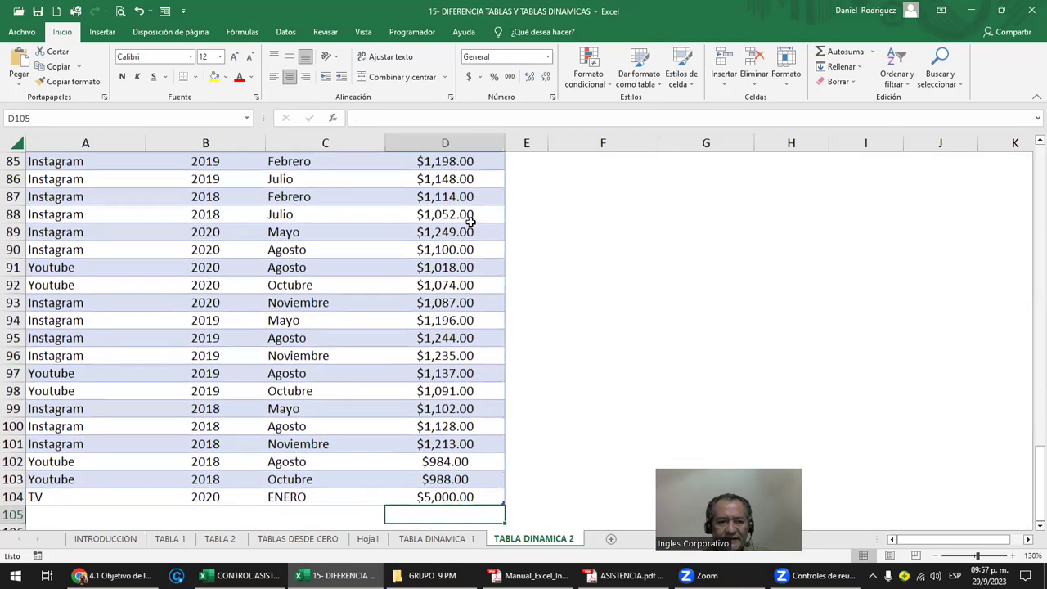
pyautogui.press('Left')
pyautogui.press('Left')
pyautogui.press('Left')
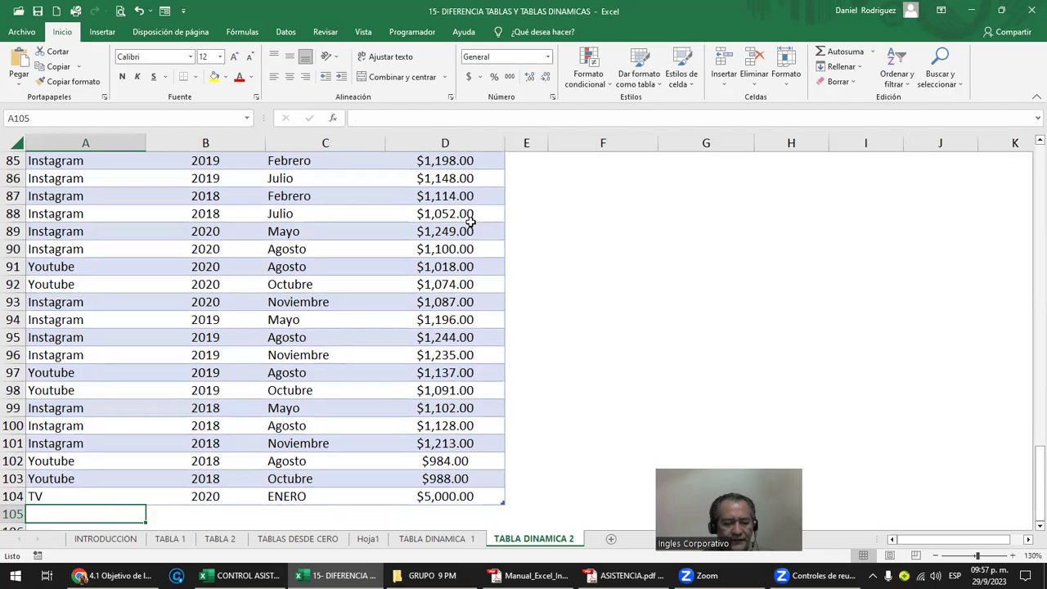
pyautogui.write('RA')
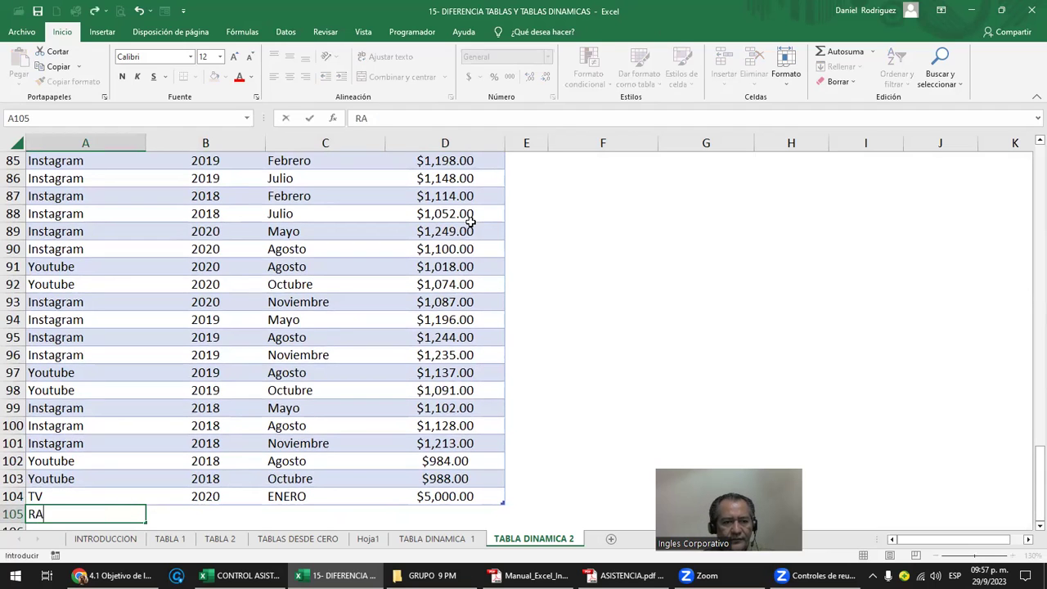
pyautogui.write('DIO')
pyautogui.press('Tab')
# - Copy the TV row's 2020, ENERO, $5,000.00 values into row 105
pyautogui.press('Up')
pyautogui.hotkey('shift', 'Right')
pyautogui.hotkey('shift', 'Right')
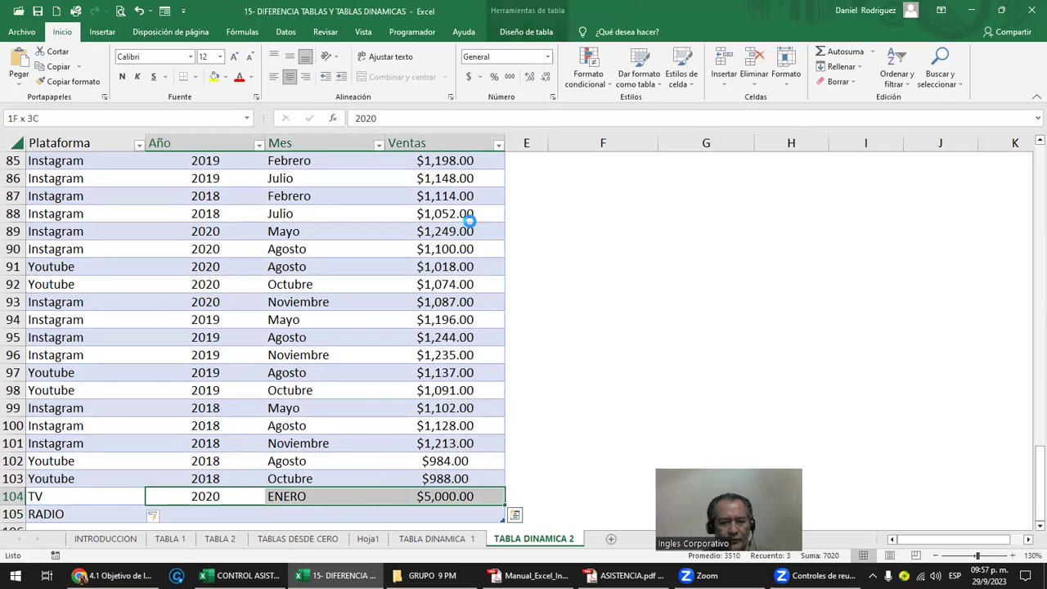
pyautogui.hotkey('ctrl', 'c')
pyautogui.press('Down')
pyautogui.hotkey('ctrl', 'v')
pyautogui.press('Left')
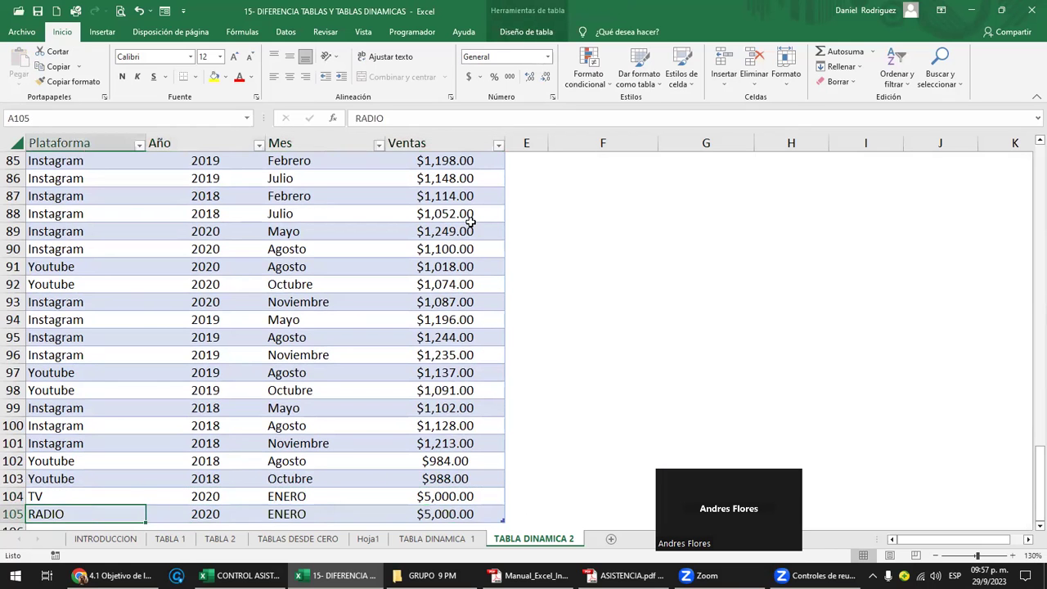
pyautogui.hotkey('ctrl', 'Home')
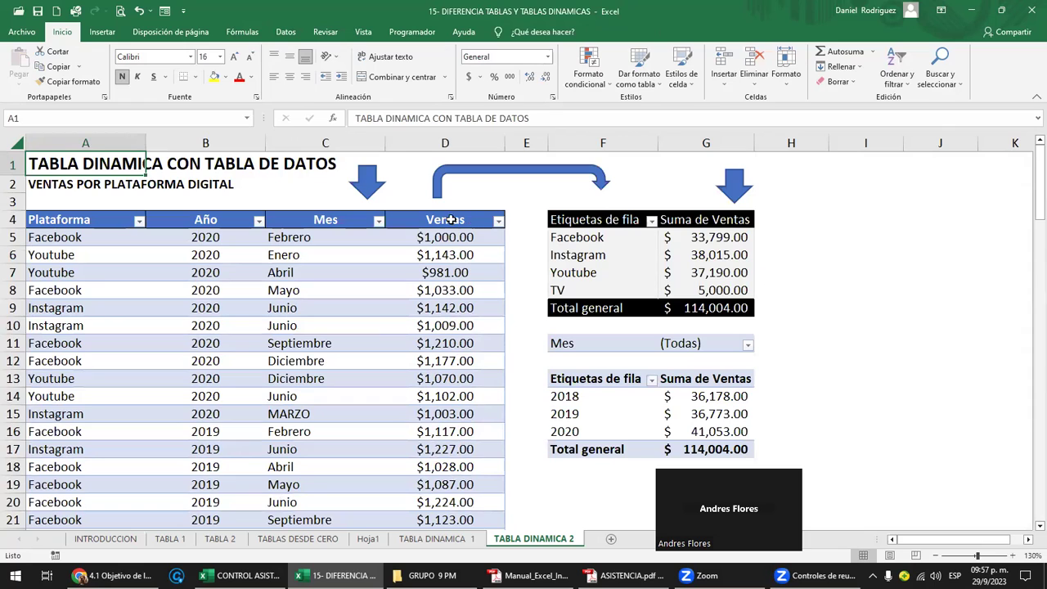
pyautogui.click(299, 219)
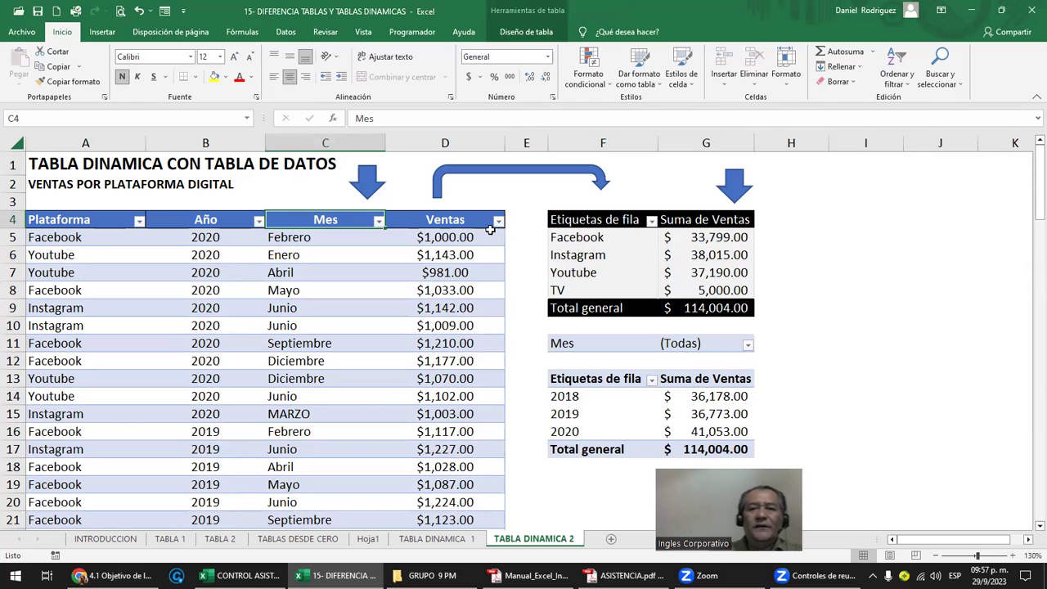
# - Refresh the pivots to include RADIO's $5,000.00, bringing the total to 119,004.00
pyautogui.click(588, 219)
pyautogui.rightClick(587, 220)
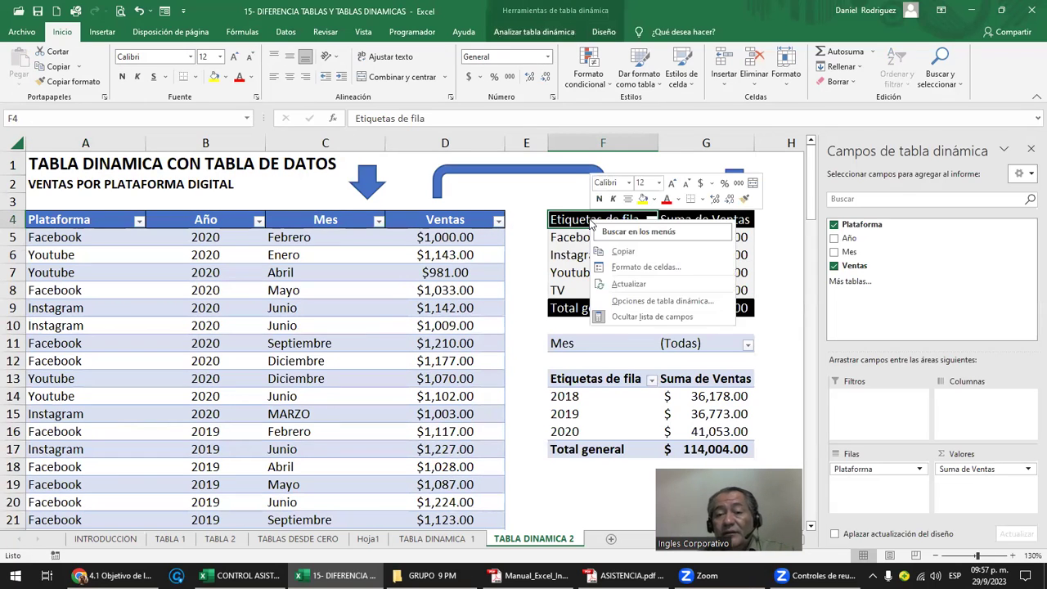
pyautogui.click(613, 286)
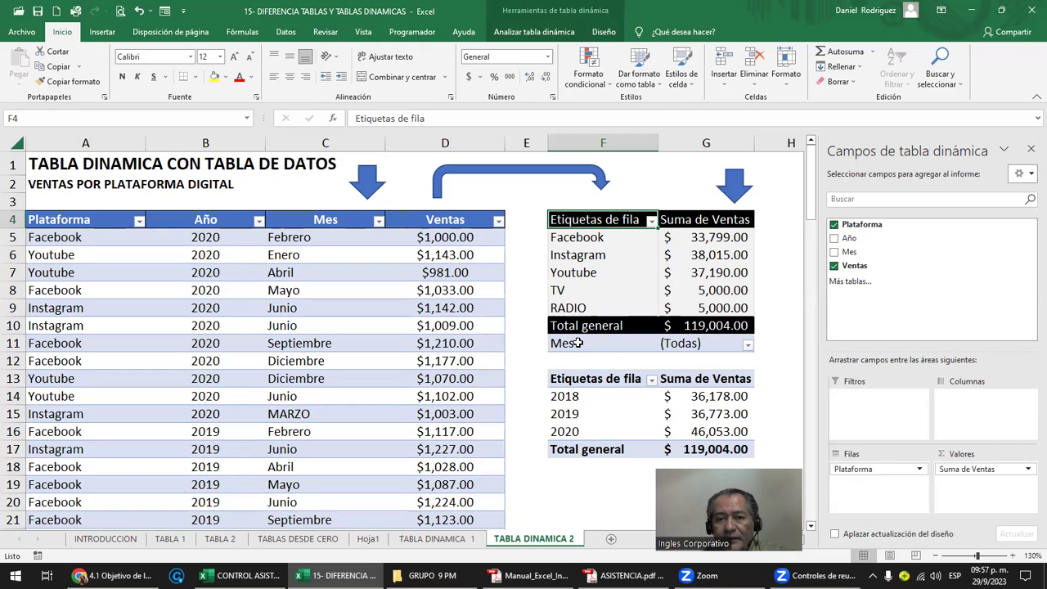
pyautogui.click(567, 344)
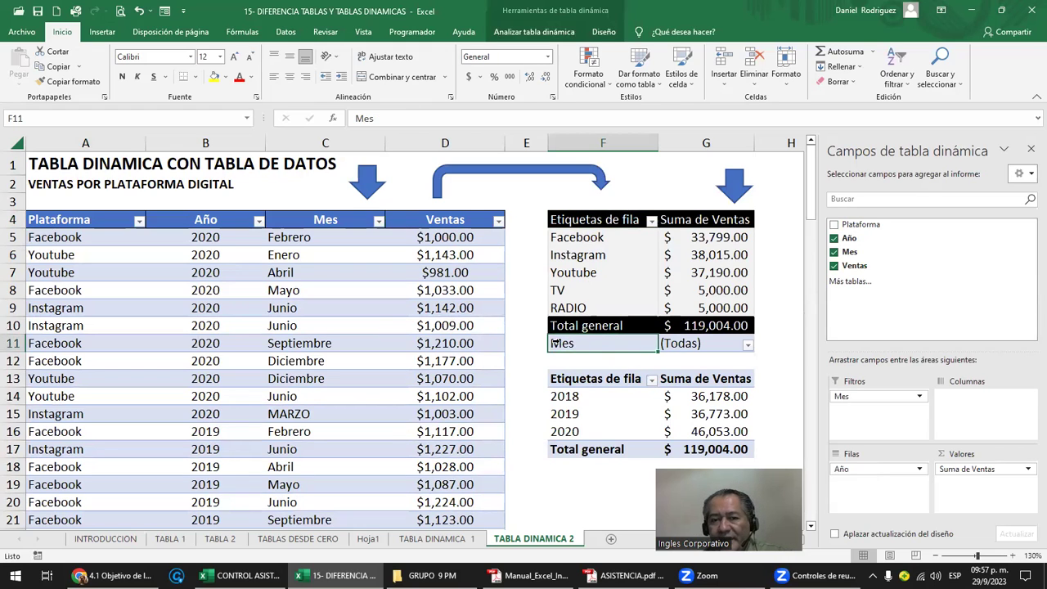
pyautogui.moveTo(585, 348)
pyautogui.mouseDown()
pyautogui.moveTo(711, 396)
pyautogui.moveTo(718, 436)
pyautogui.mouseUp()
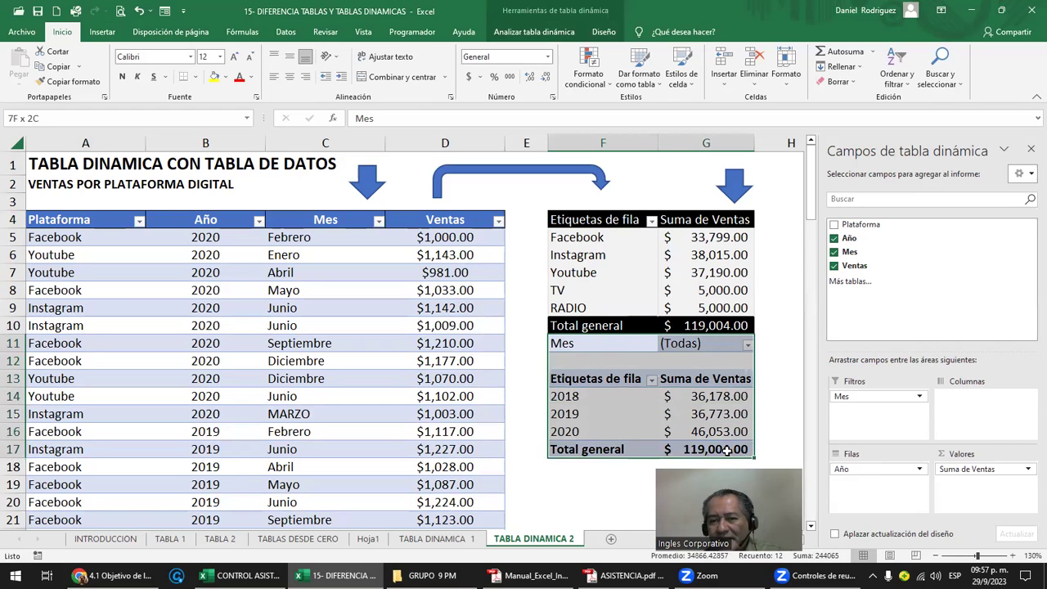
pyautogui.moveTo(577, 237); pyautogui.dragTo(691, 323)
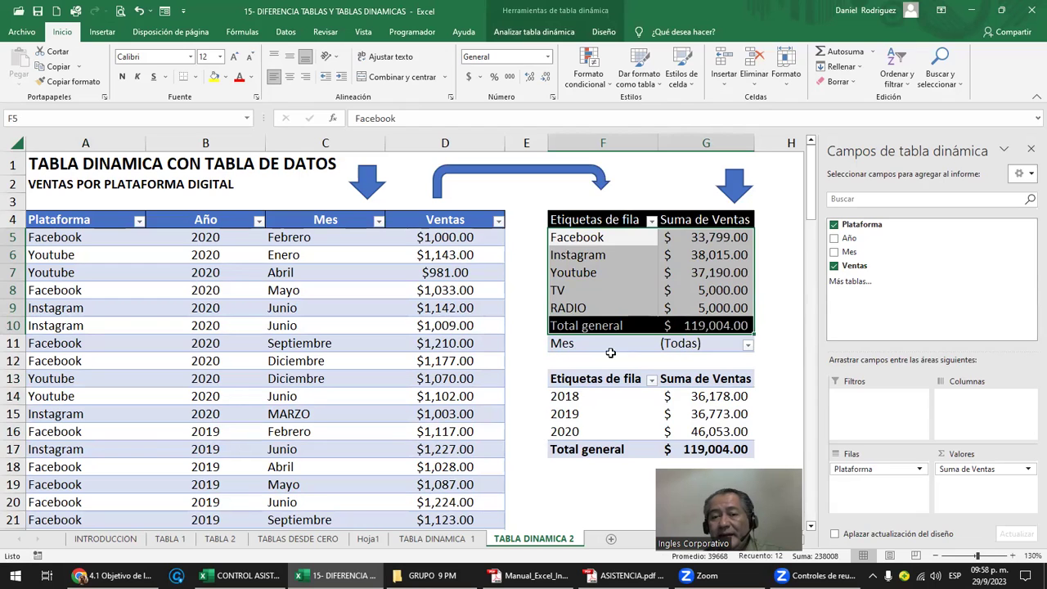
# - Move the year pivot with its Mes filter down to F14
pyautogui.click(582, 358)
pyautogui.moveTo(554, 344); pyautogui.dragTo(720, 445)
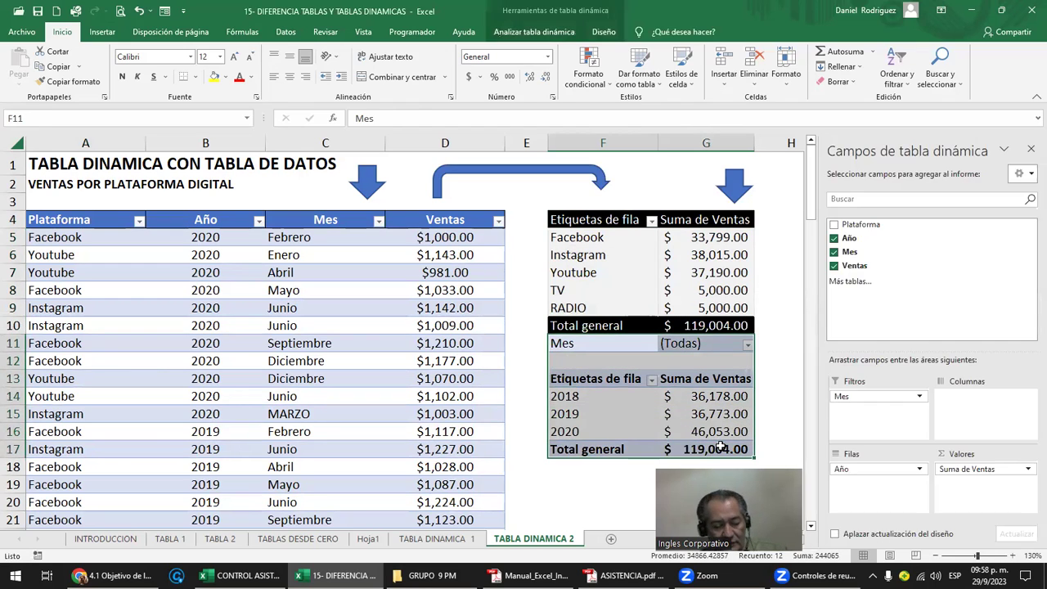
pyautogui.hotkey('ctrl', 'c')
pyautogui.press('Down')
pyautogui.press('Down')
pyautogui.hotkey('ctrl', 'v')
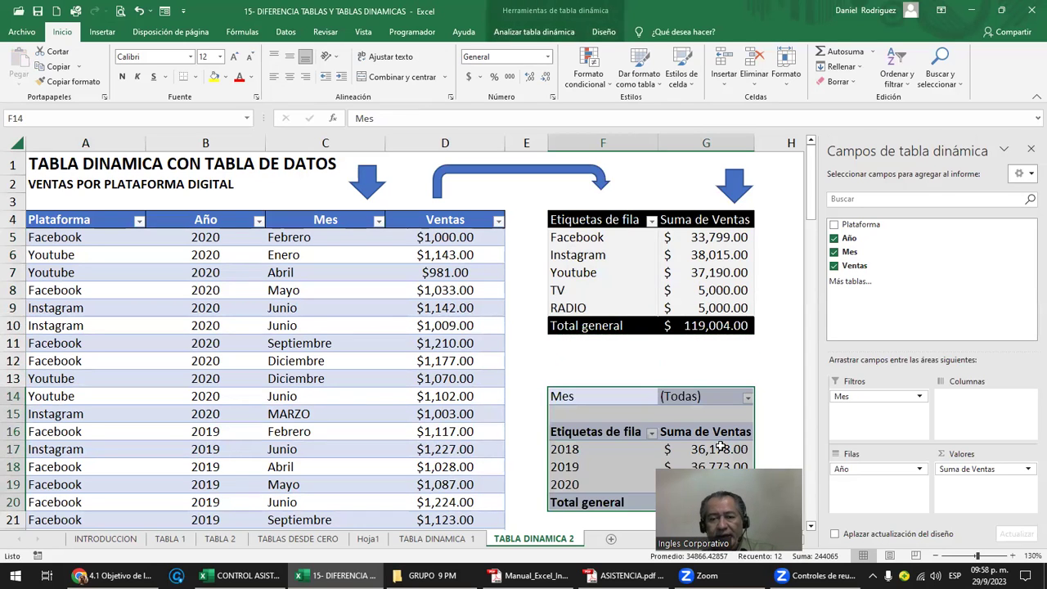
pyautogui.click(636, 364)
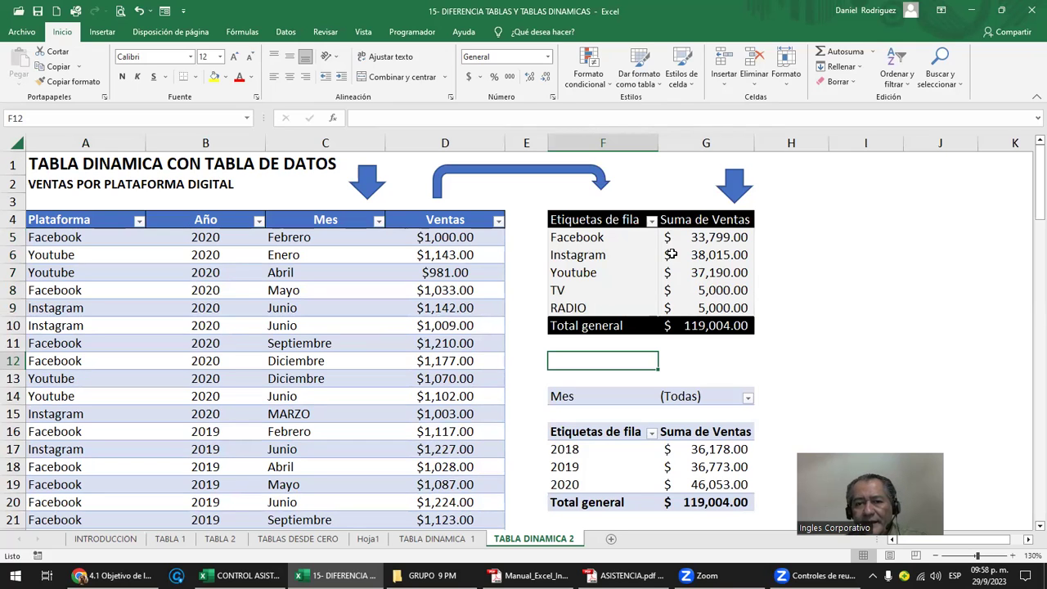
# - Delete row 105 holding the RADIO record, leaving the TV sale as the last row
pyautogui.click(570, 292)
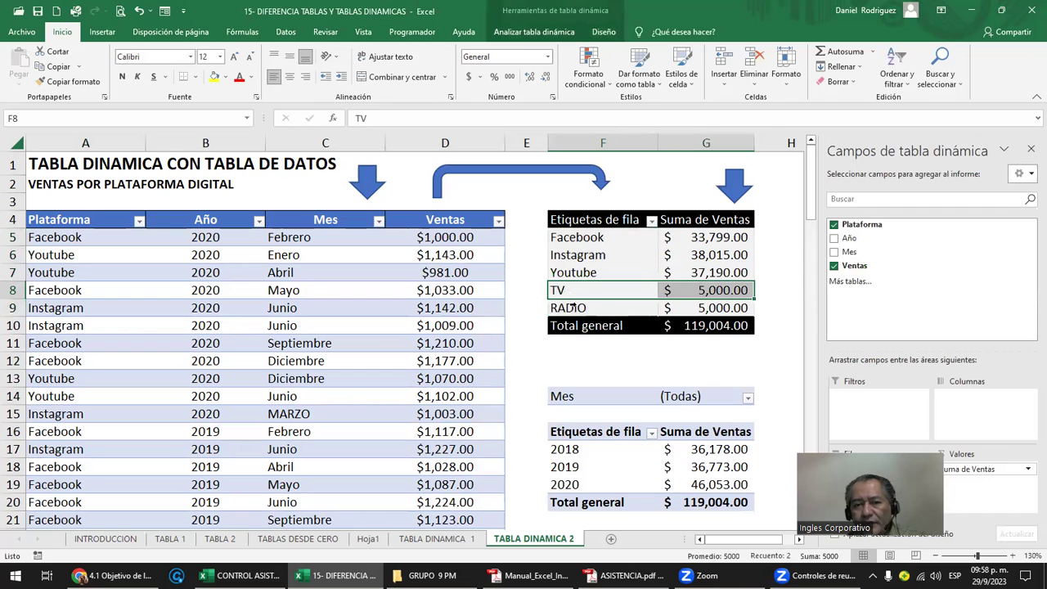
pyautogui.click(578, 306)
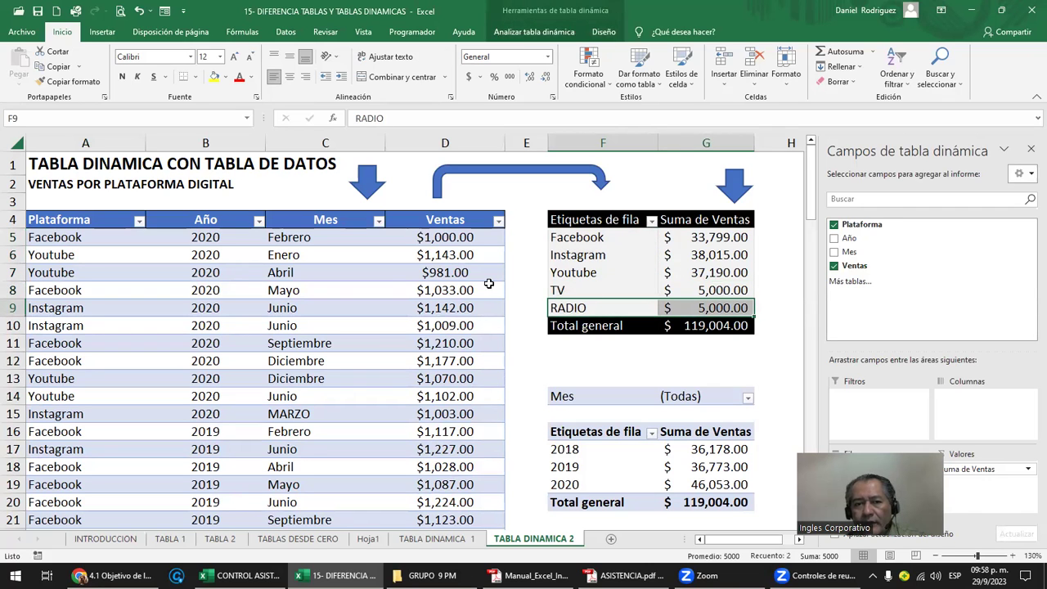
pyautogui.click(488, 284)
pyautogui.hotkey('ctrl', 'Down')
pyautogui.press('Left')
pyautogui.press('Left')
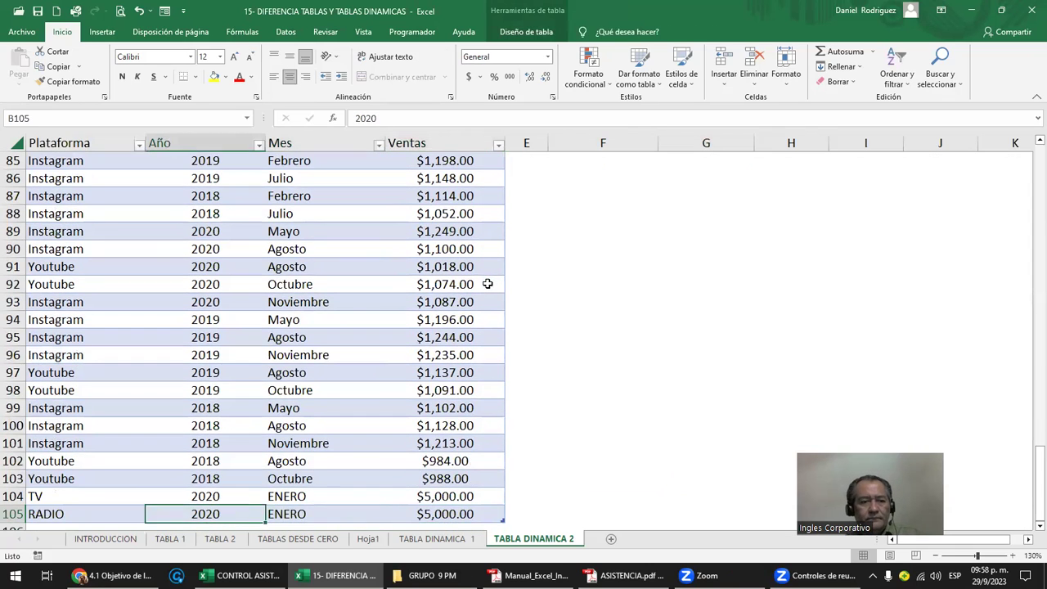
pyautogui.press('Left')
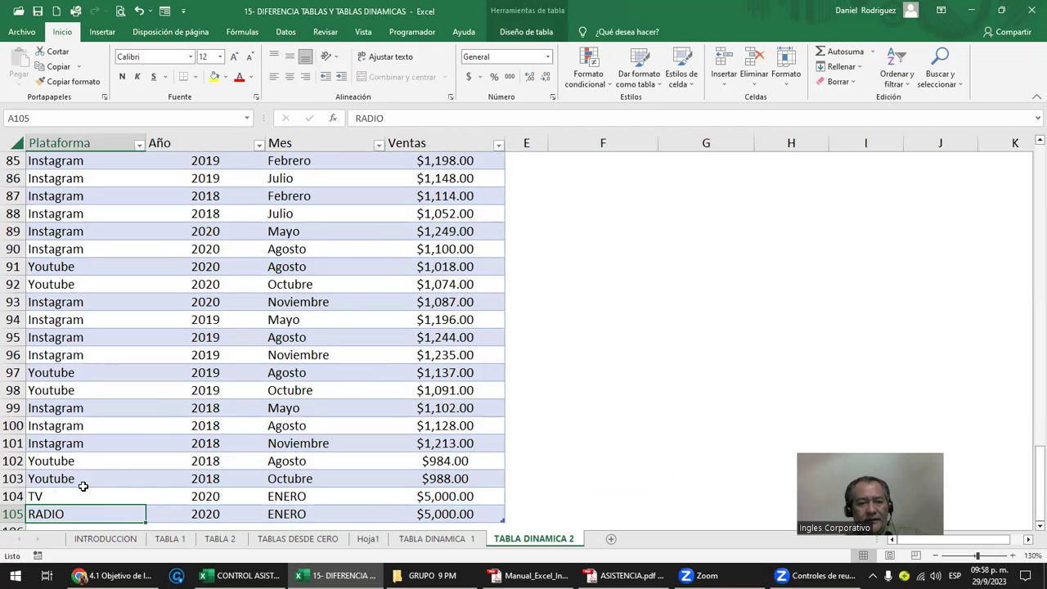
pyautogui.click(10, 514)
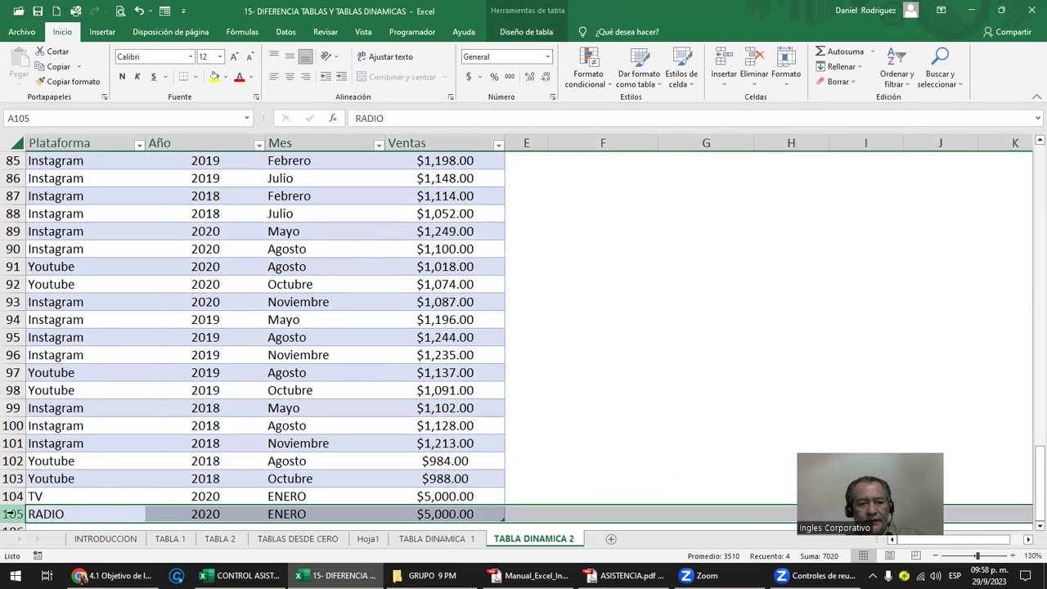
pyautogui.rightClick(10, 513)
pyautogui.click(90, 444)
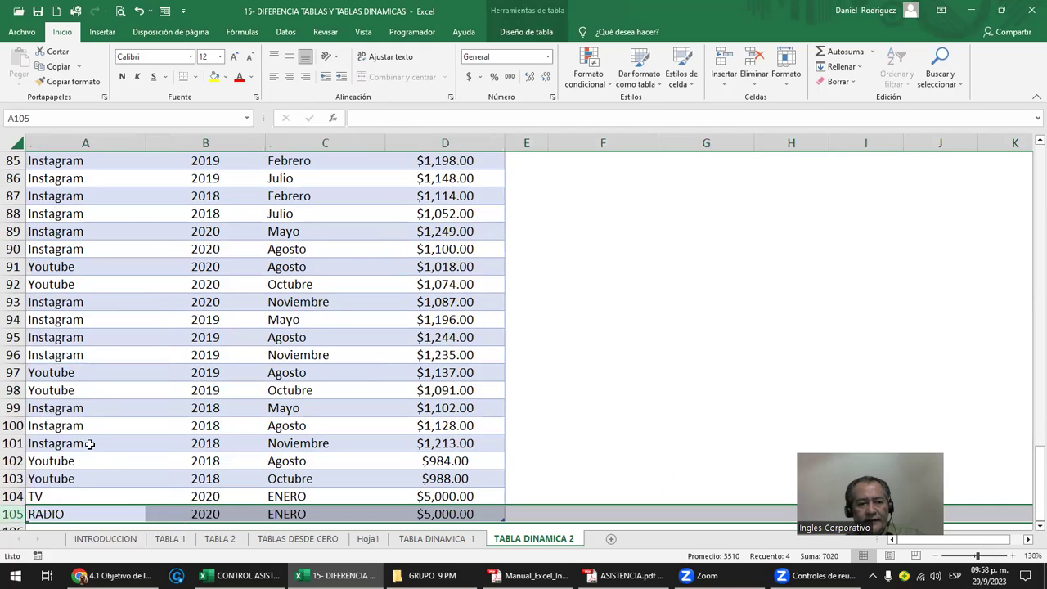
pyautogui.click(221, 478)
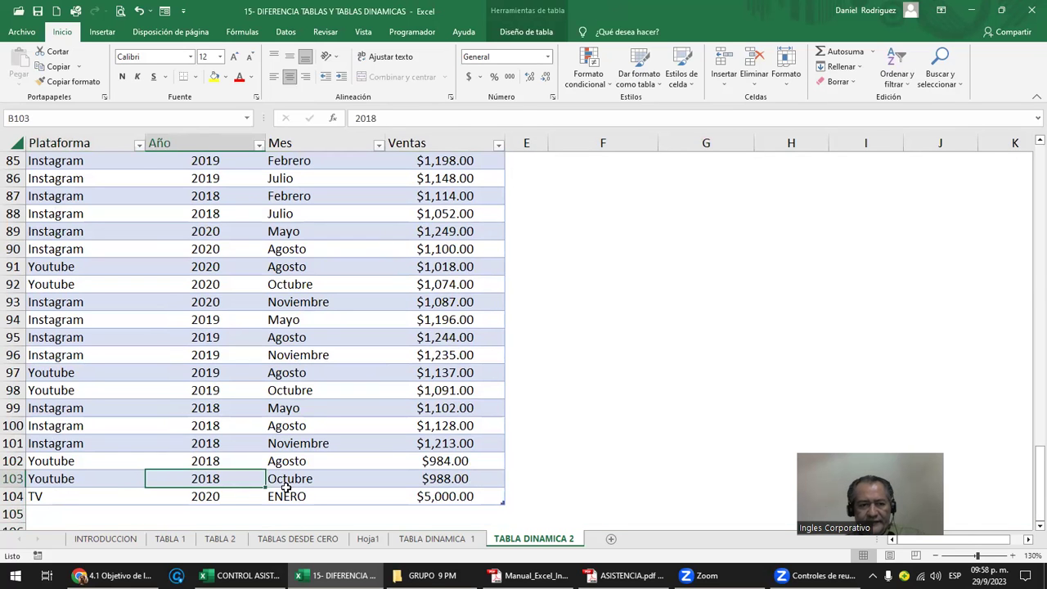
pyautogui.hotkey('ctrl', 'Home')
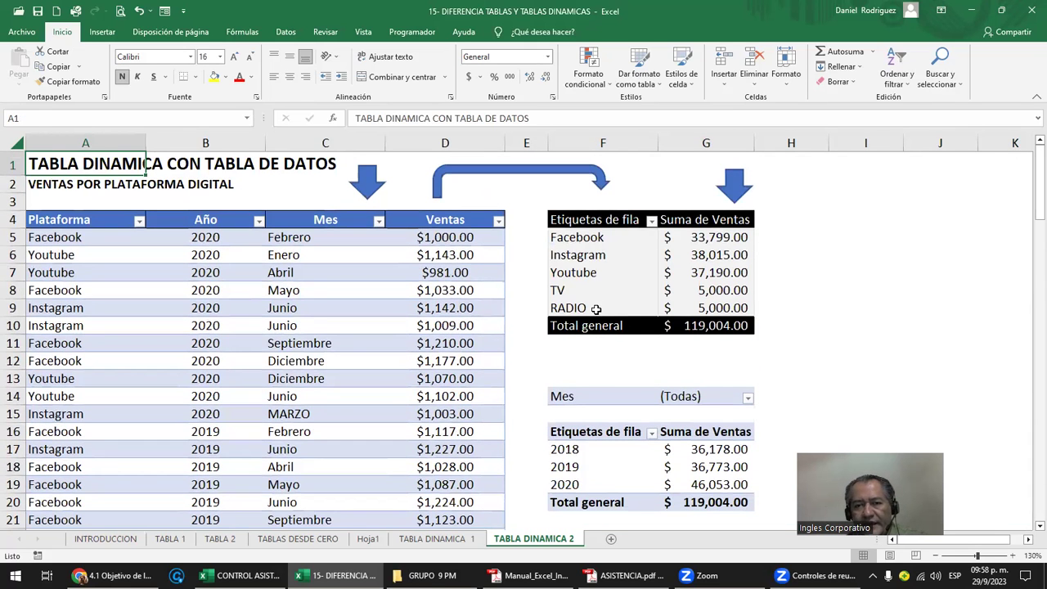
# - Refresh the platform pivot so RADIO disappears and TV ends the list at $5,000.00
pyautogui.click(597, 309)
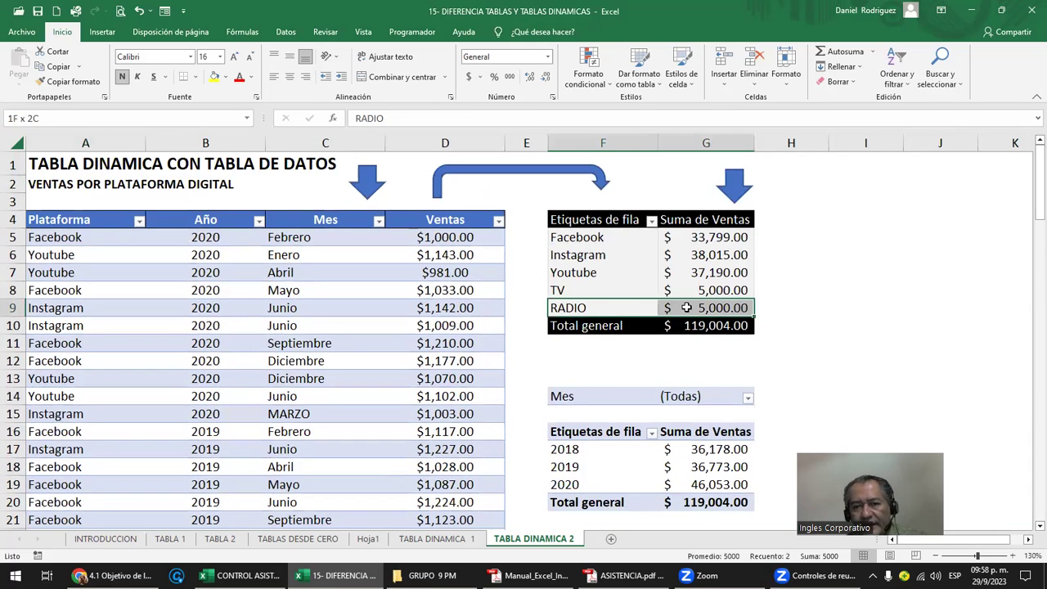
pyautogui.rightClick(593, 220)
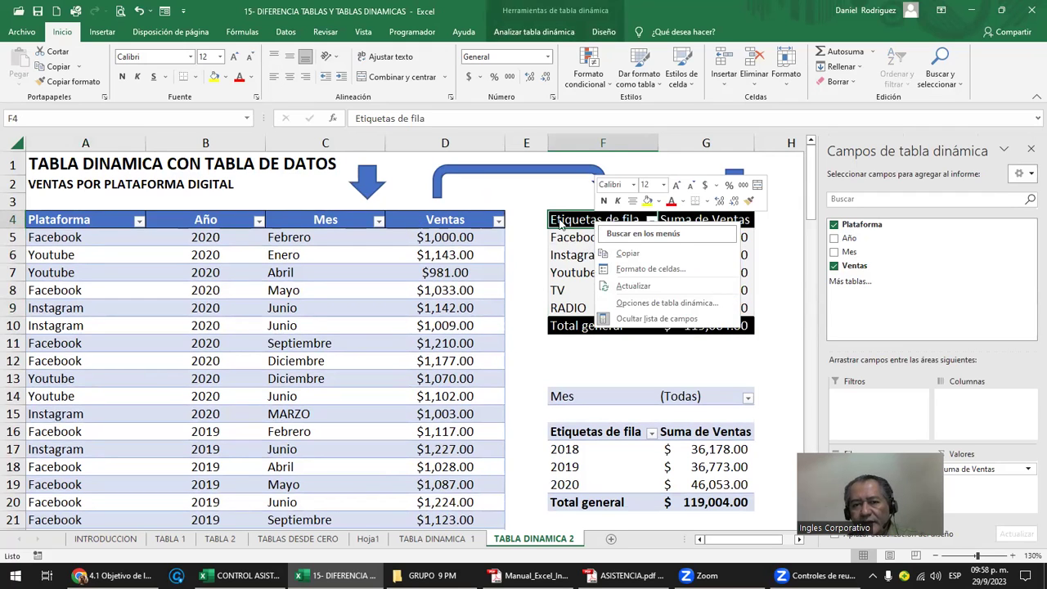
pyautogui.click(635, 287)
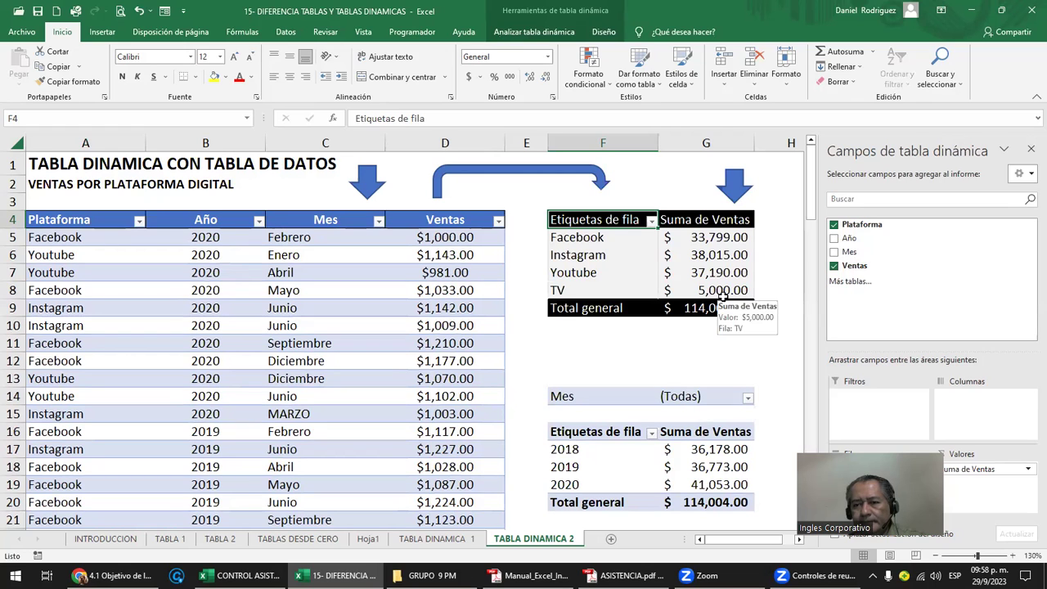
pyautogui.click(611, 338)
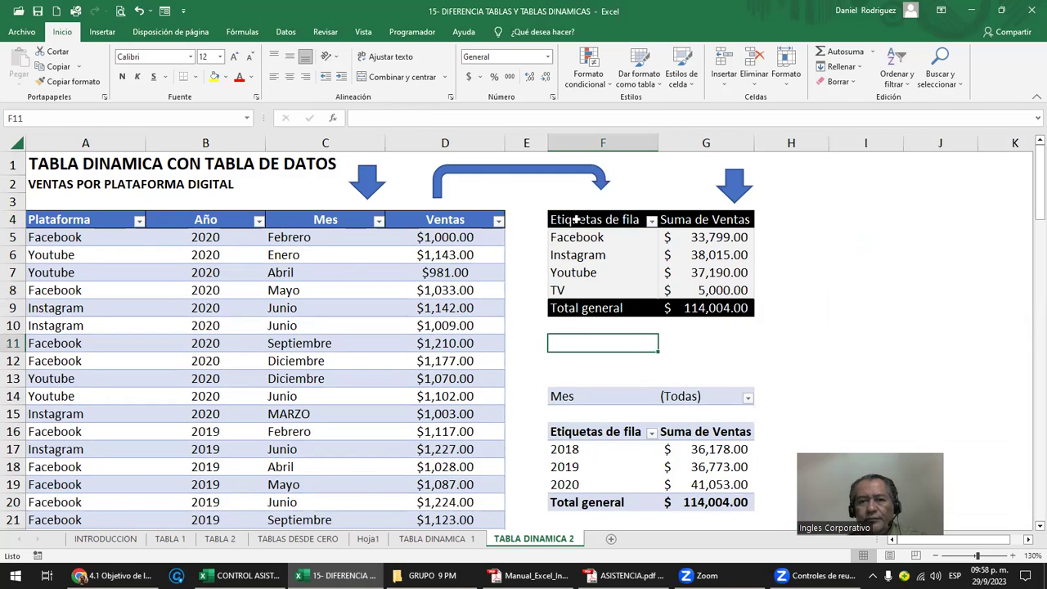
pyautogui.moveTo(576, 219); pyautogui.dragTo(719, 307)
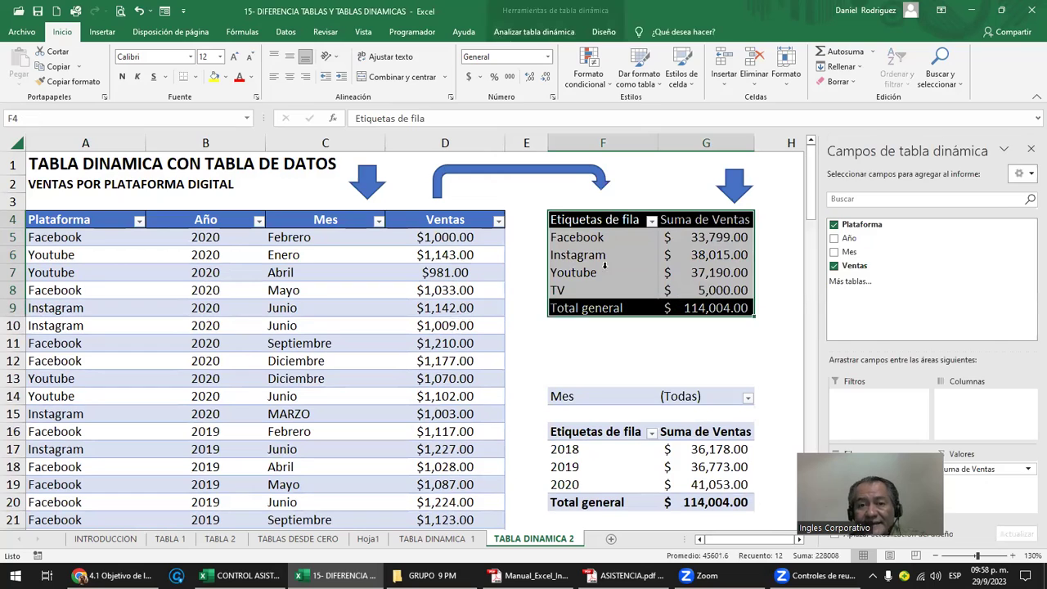
pyautogui.moveTo(581, 220); pyautogui.dragTo(681, 302)
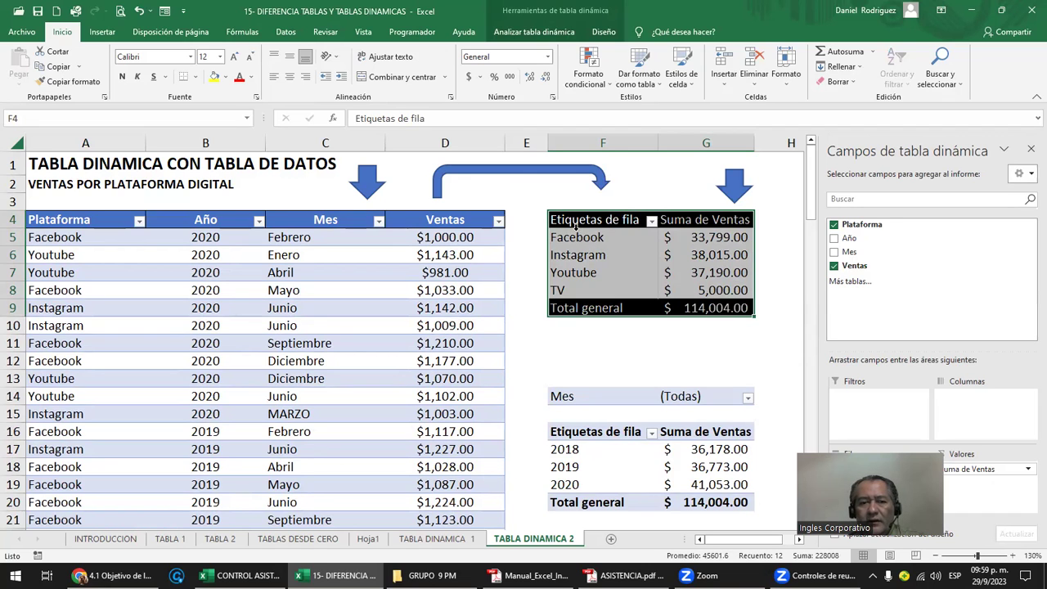
# - Look over the INTRODUCCION table-versus-pivot comparison, then return to TABLA DINAMICA 2
pyautogui.click(100, 542)
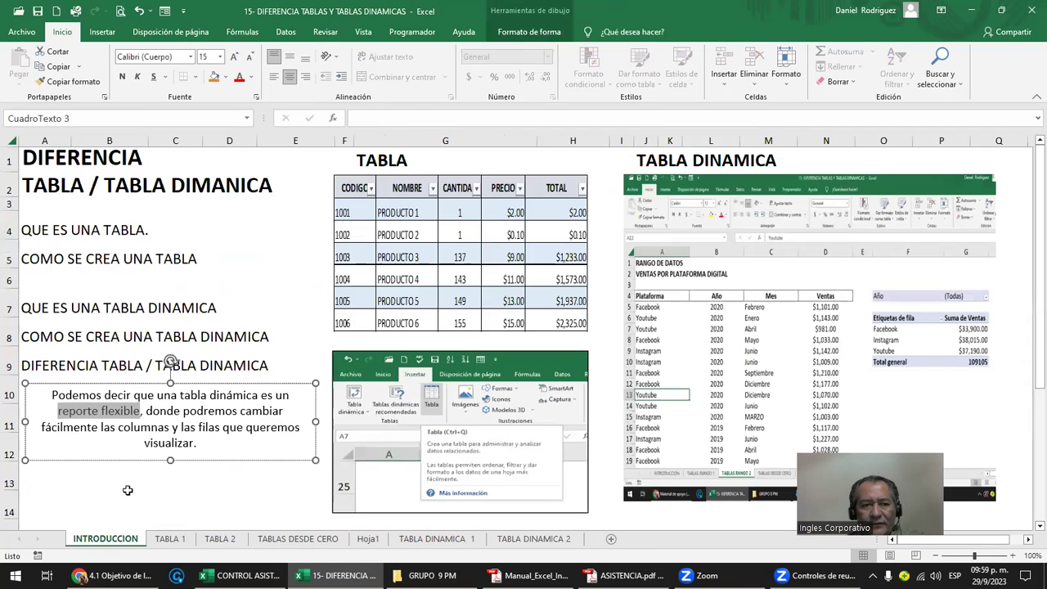
pyautogui.click(367, 326)
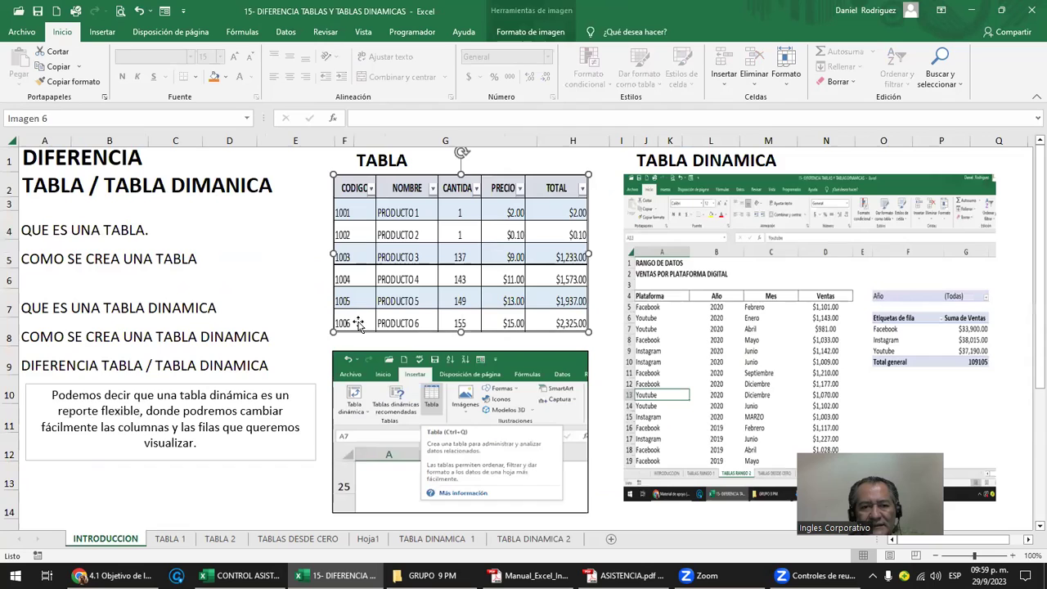
pyautogui.click(318, 340)
pyautogui.click(58, 361)
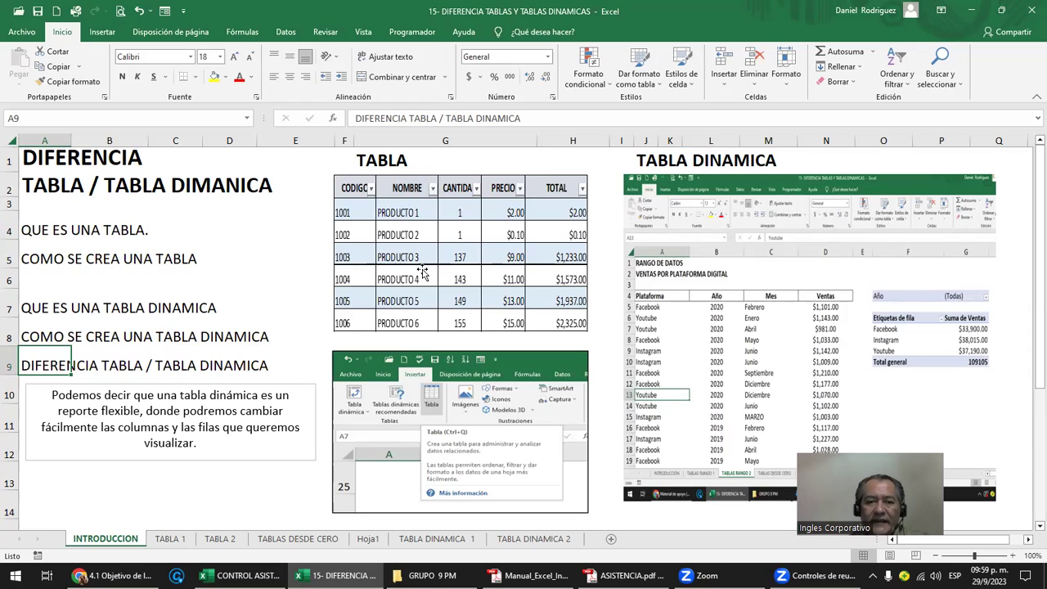
pyautogui.click(503, 540)
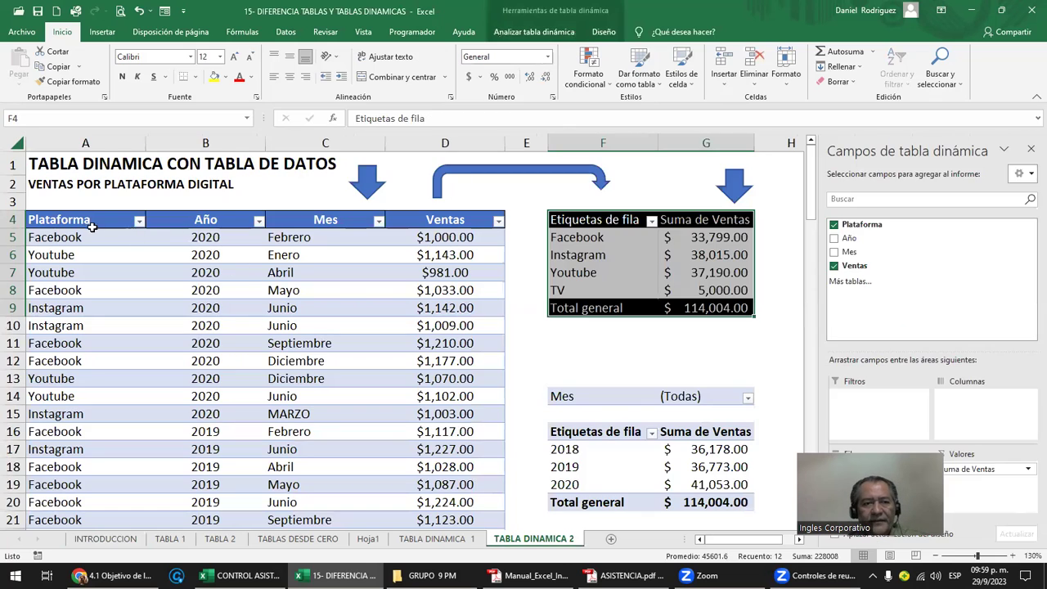
# - Copy the platform pivot table F4:G9 and paste it at I4
pyautogui.click(88, 224)
pyautogui.keyDown('ctrl'); pyautogui.scroll(-2, 90, 226); pyautogui.keyUp('ctrl')
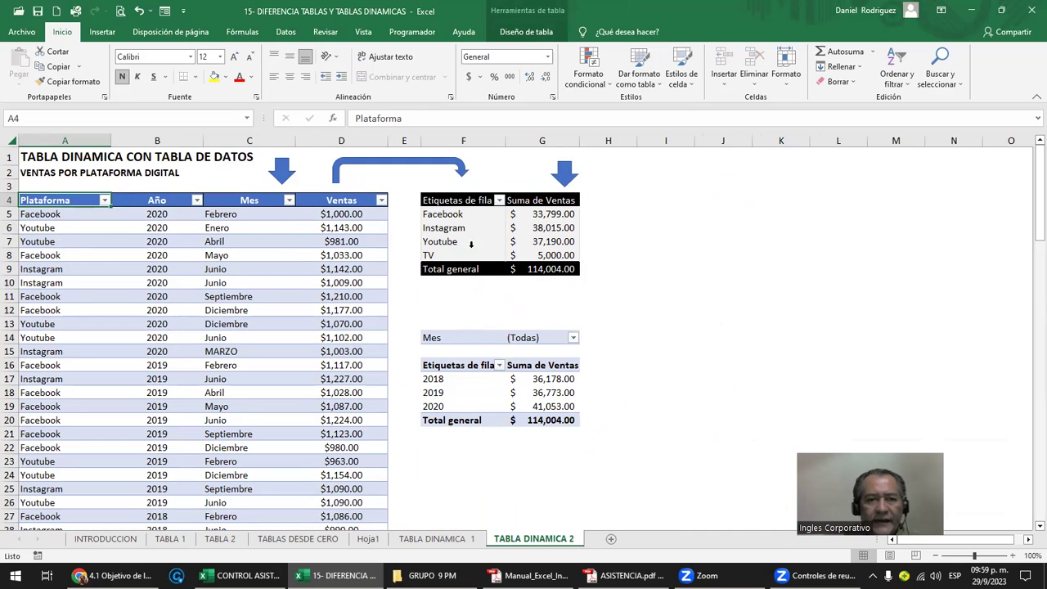
pyautogui.moveTo(460, 200); pyautogui.dragTo(552, 268)
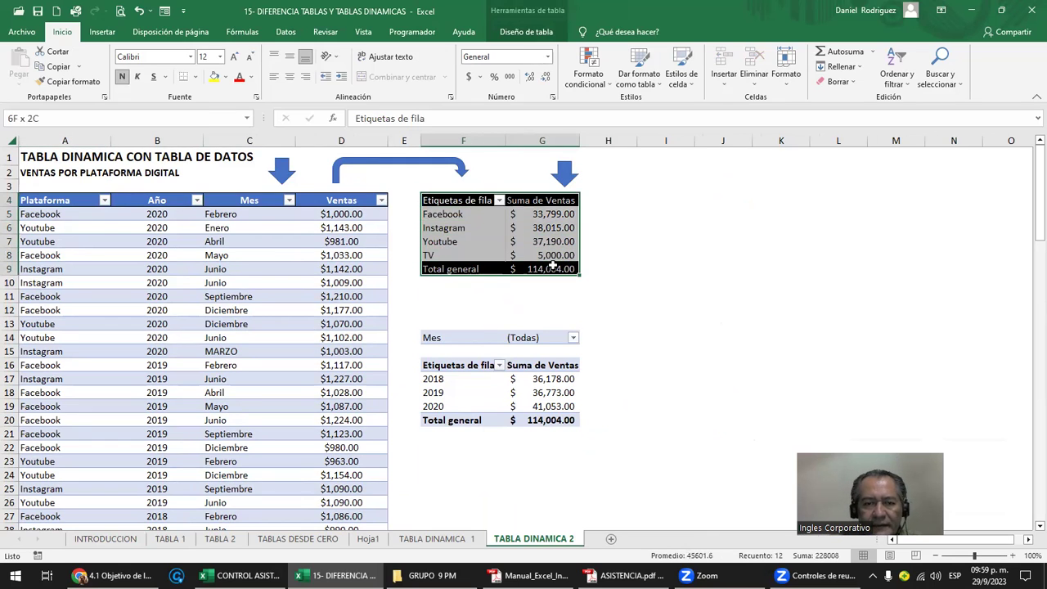
pyautogui.hotkey('ctrl', 'c')
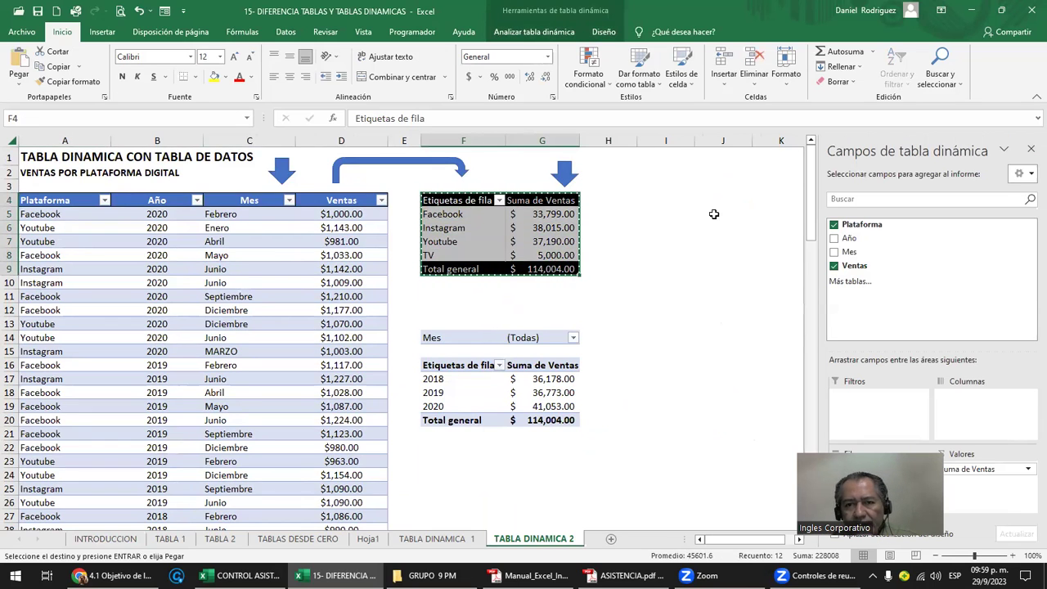
pyautogui.click(693, 201)
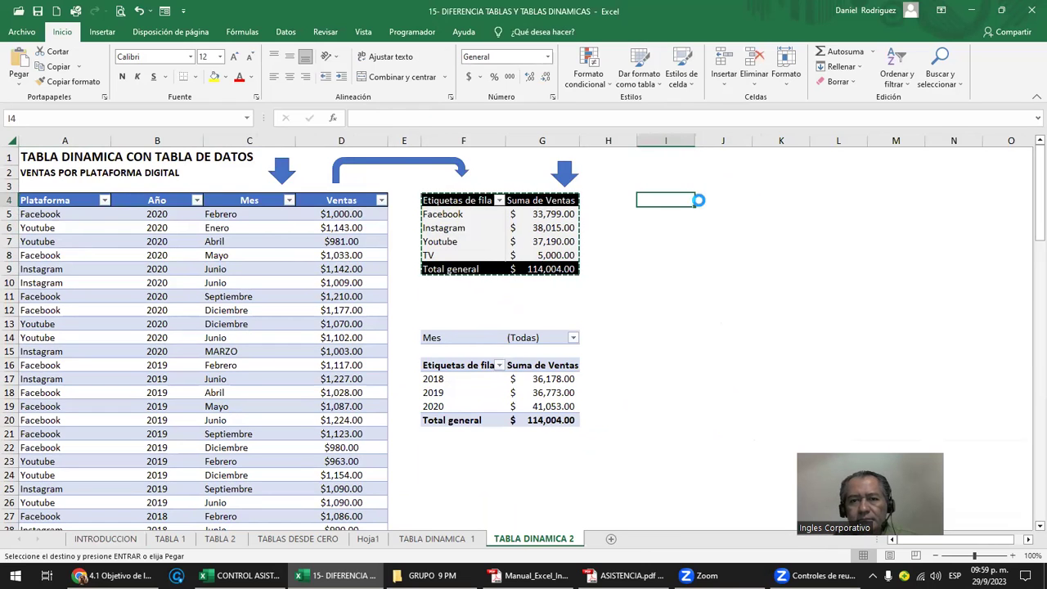
pyautogui.press('Return')
# - Widen columns I and J so the pasted pivot's values are fully visible
pyautogui.click(716, 157)
pyautogui.moveTo(672, 141); pyautogui.dragTo(717, 140)
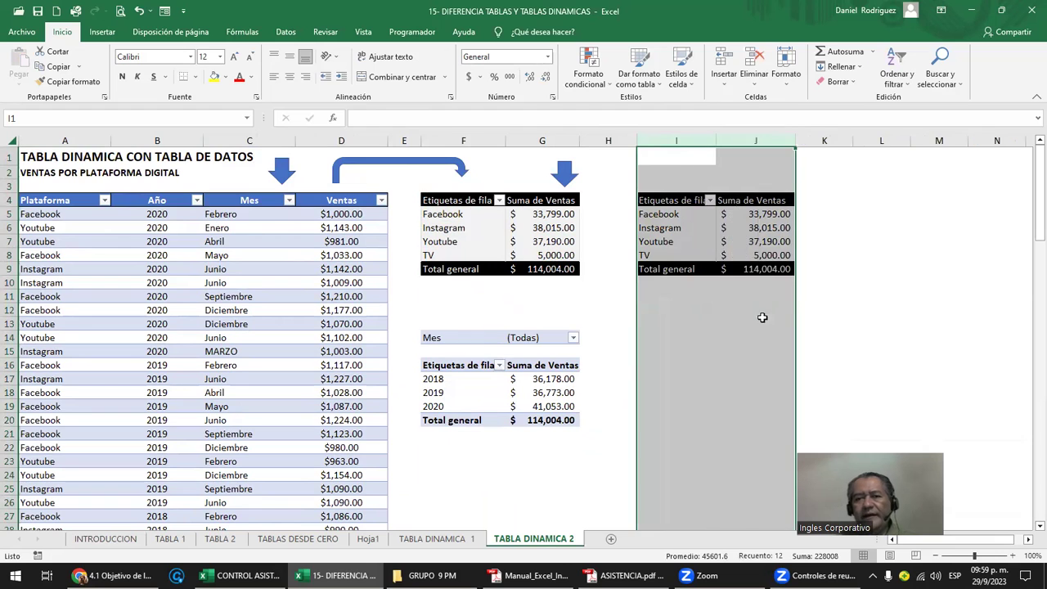
pyautogui.click(762, 318)
pyautogui.scroll(1, 723, 274)
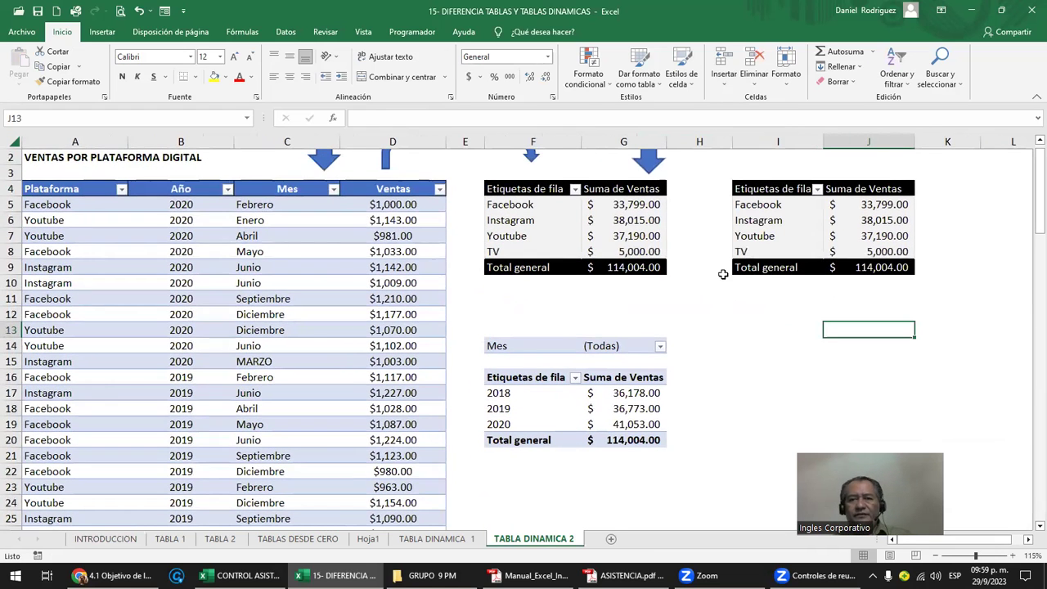
pyautogui.press('Right')
pyautogui.press('Right')
pyautogui.press('Right')
pyautogui.press('Right')
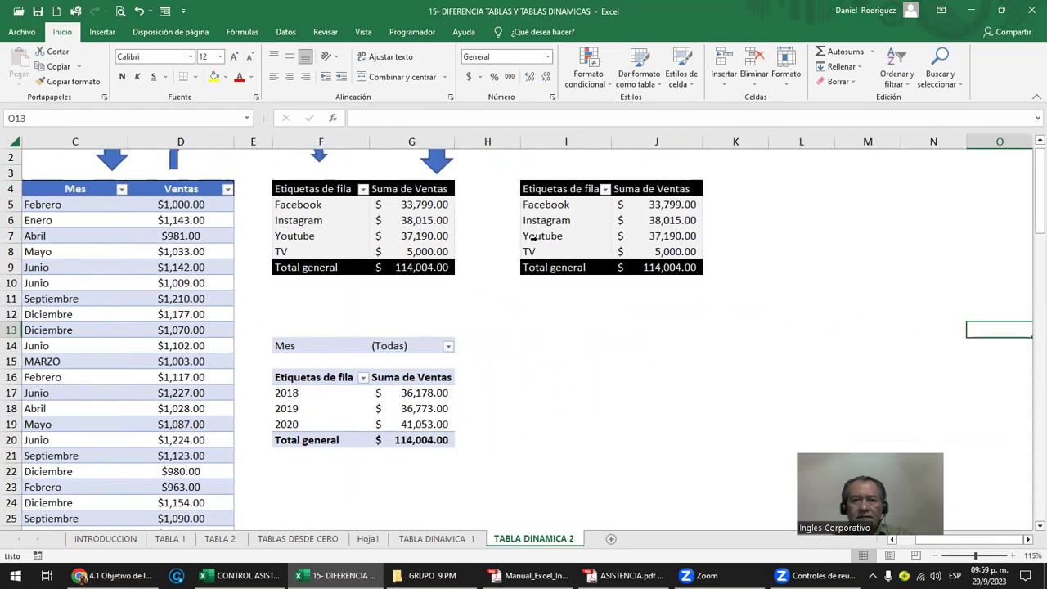
pyautogui.click(544, 205)
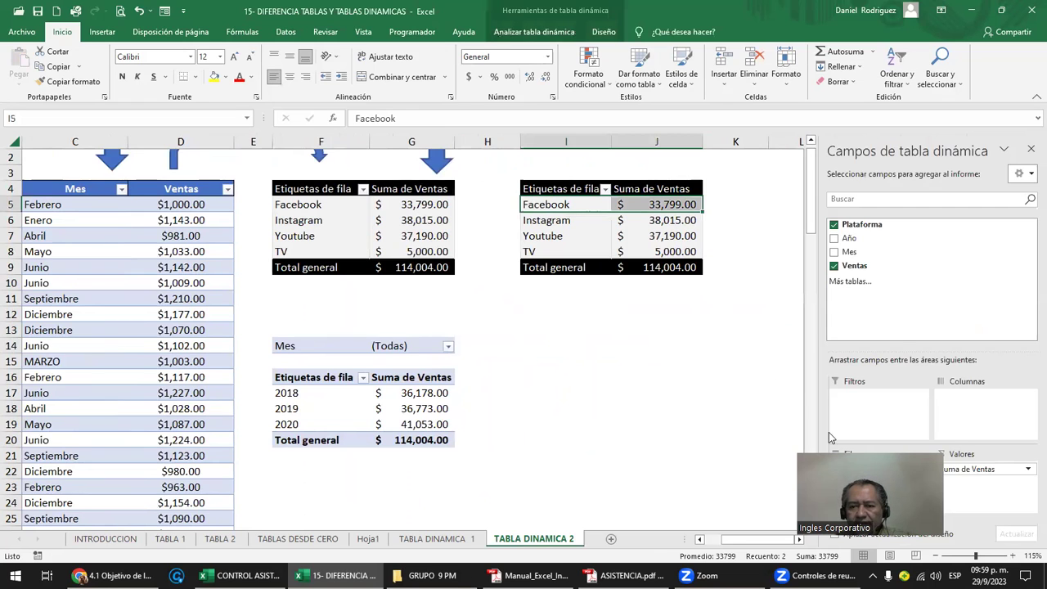
# - Remove Plataforma and Ventas from the copied pivot, leaving it empty
pyautogui.click(898, 471)
pyautogui.click(892, 438)
pyautogui.click(951, 467)
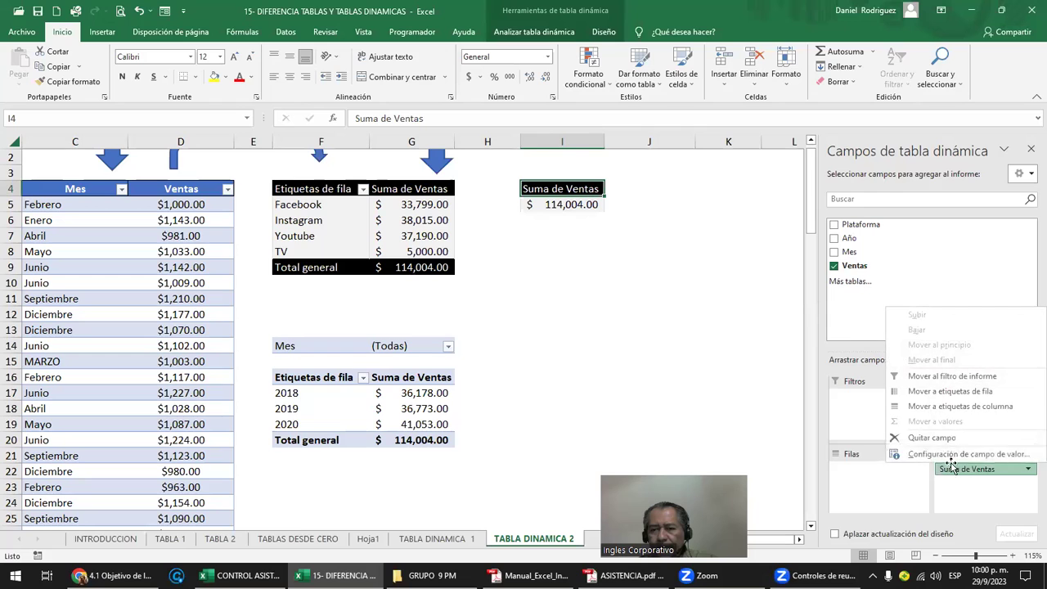
pyautogui.click(932, 437)
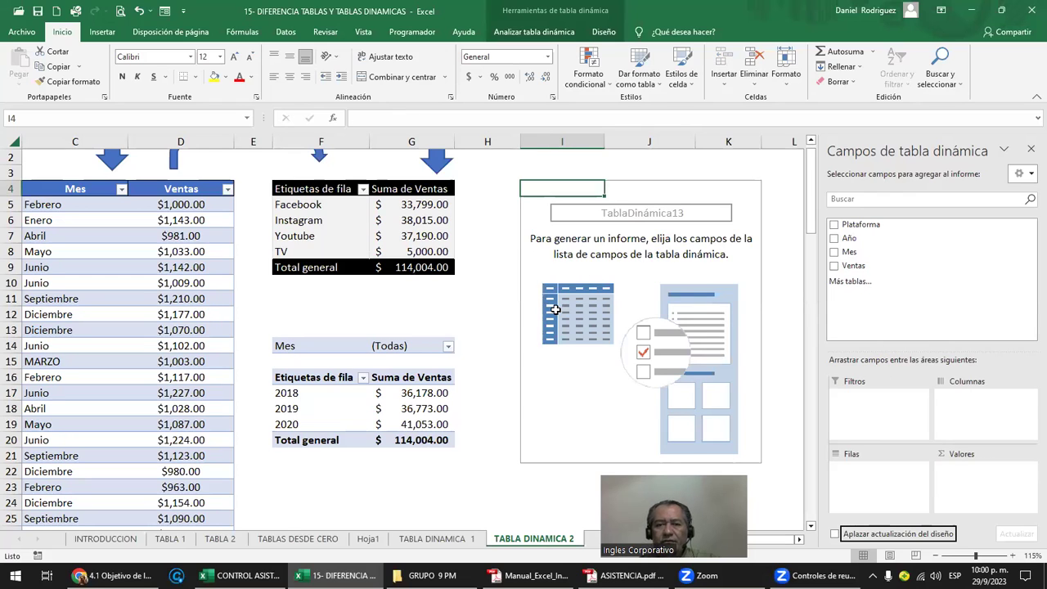
pyautogui.click(495, 285)
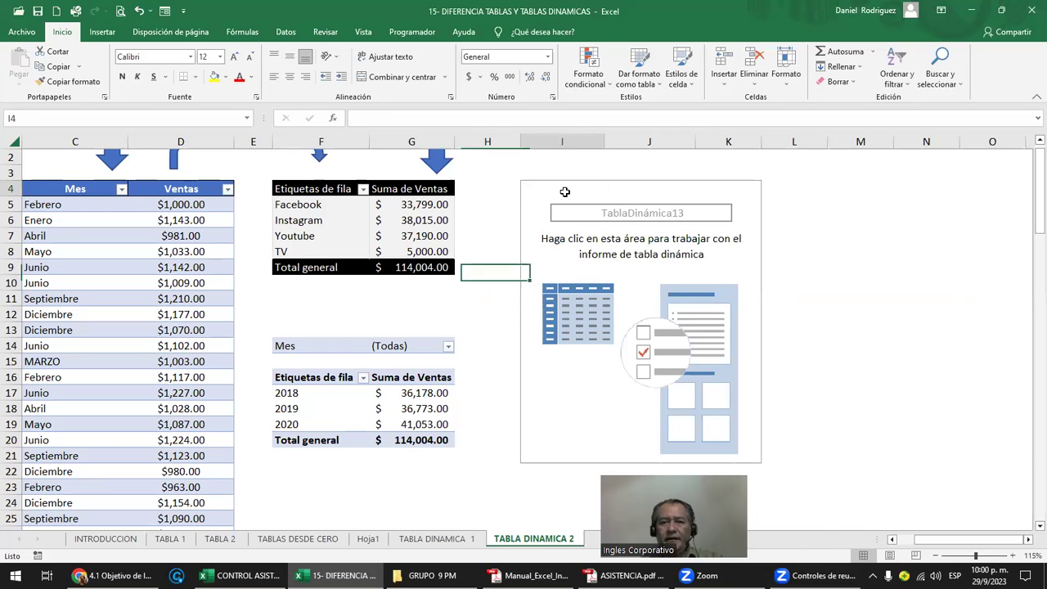
# - Put Mes in rows and Ventas in values, listing Enero 15,932.00 through Diciembre 9,873.00
pyautogui.click(564, 191)
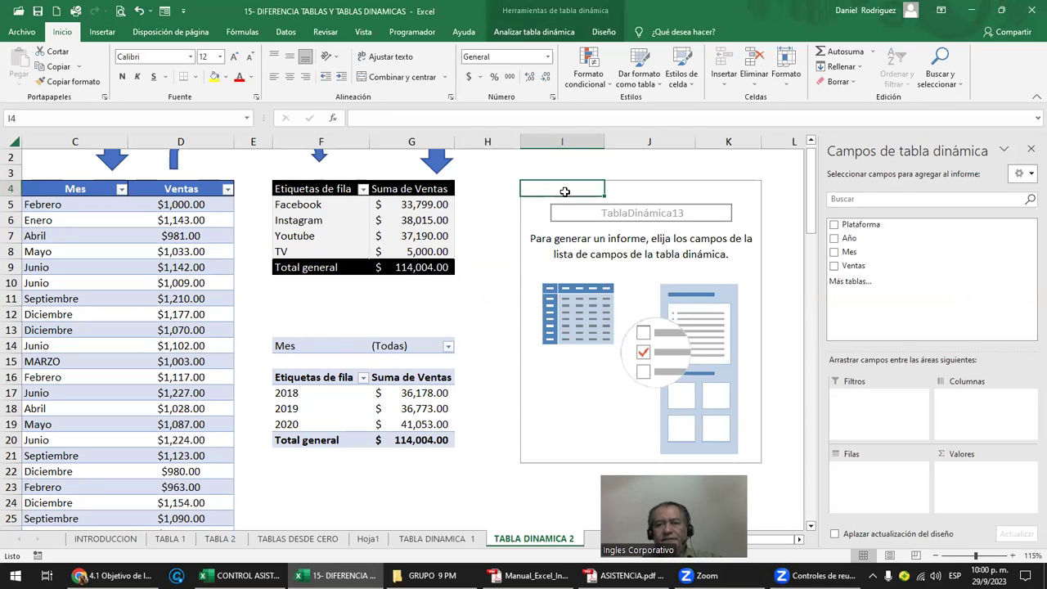
pyautogui.moveTo(848, 252); pyautogui.dragTo(871, 481)
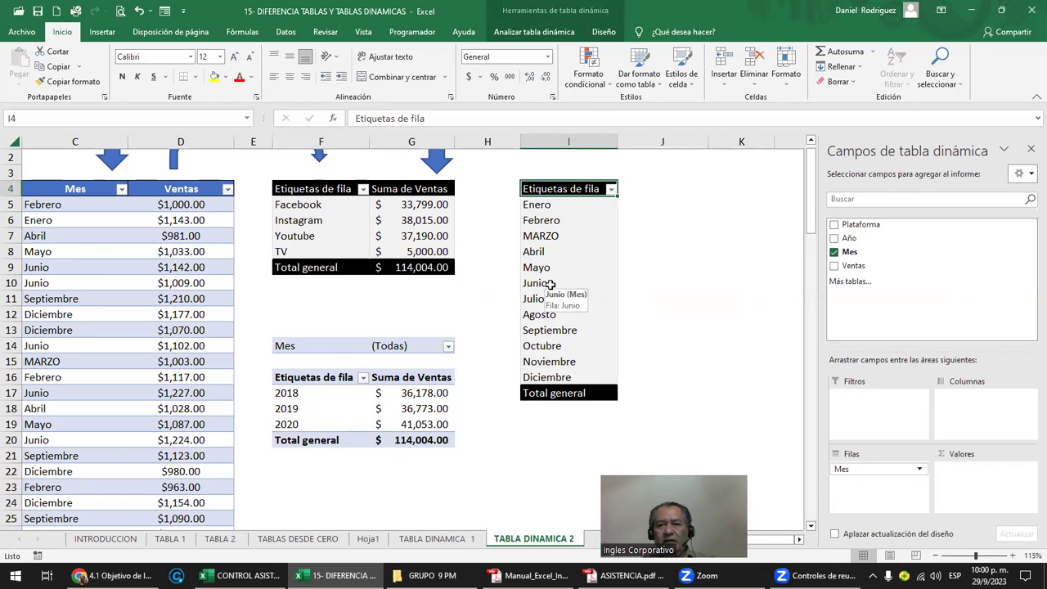
pyautogui.moveTo(853, 265)
pyautogui.mouseDown()
pyautogui.moveTo(963, 372)
pyautogui.moveTo(998, 492)
pyautogui.mouseUp()
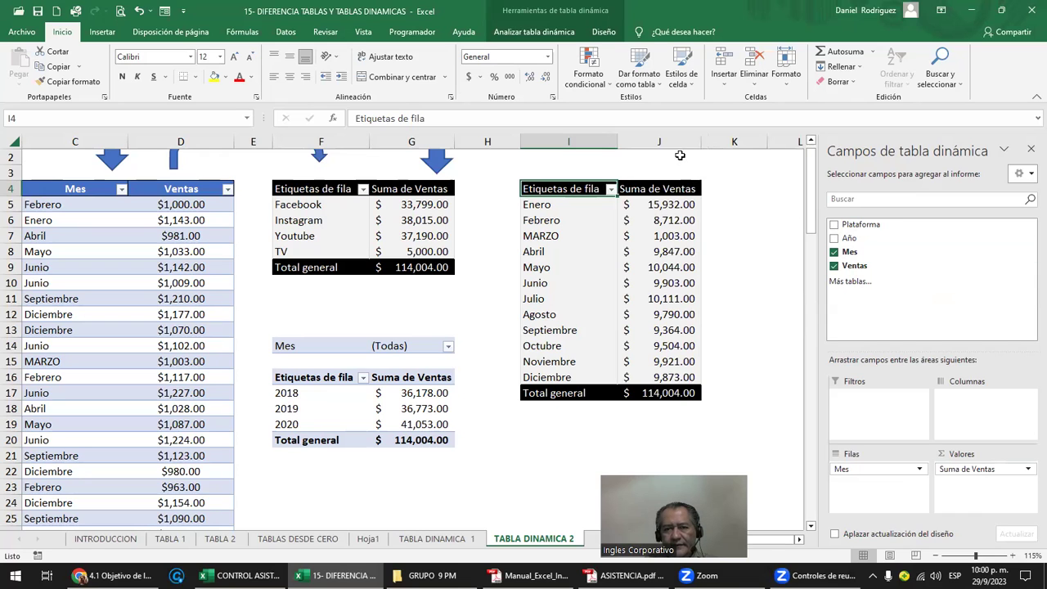
pyautogui.moveTo(679, 142); pyautogui.dragTo(748, 148)
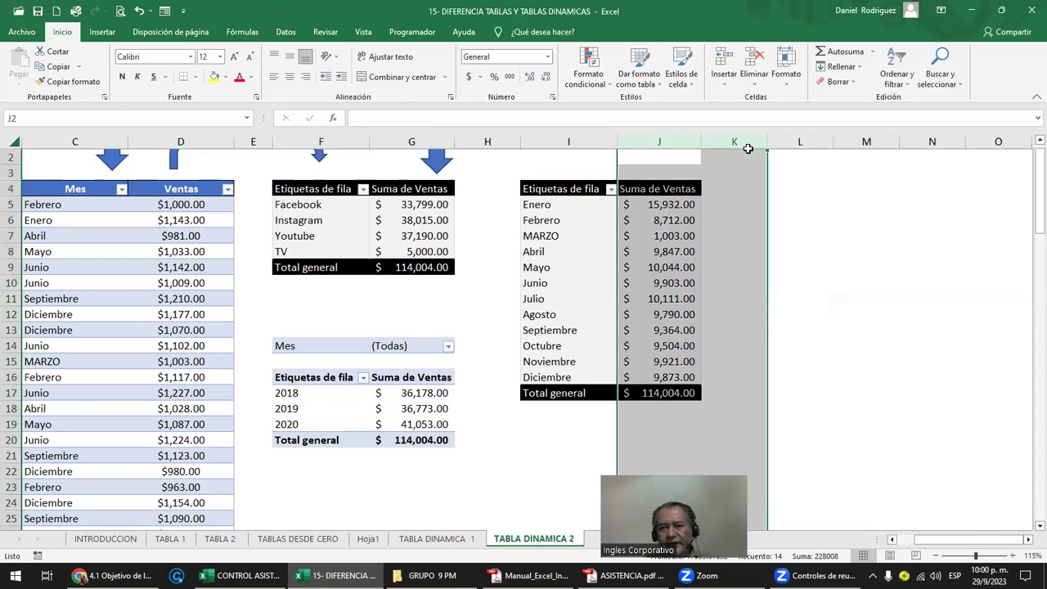
# - Add Año to the pivot columns, splitting monthly sales into 2018, 2019 and 2020
pyautogui.click(660, 191)
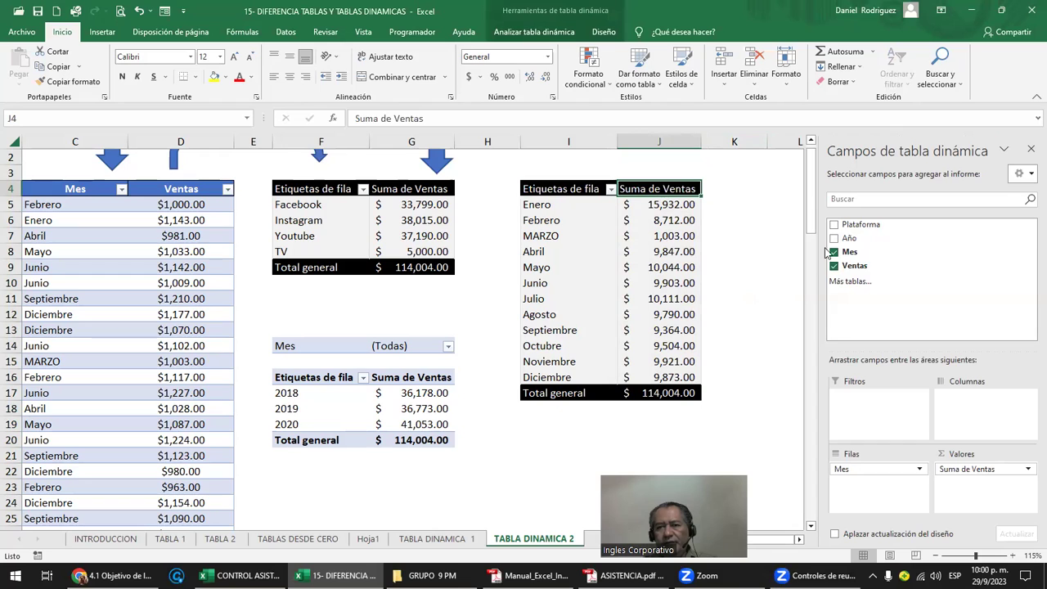
pyautogui.moveTo(849, 238); pyautogui.dragTo(981, 413)
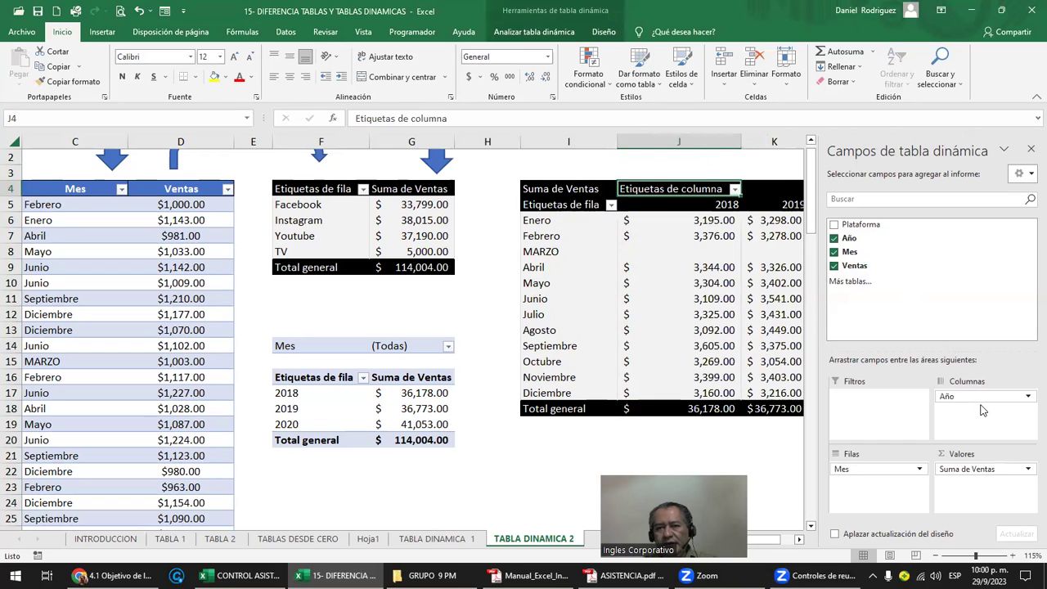
pyautogui.click(679, 157)
pyautogui.press('Right')
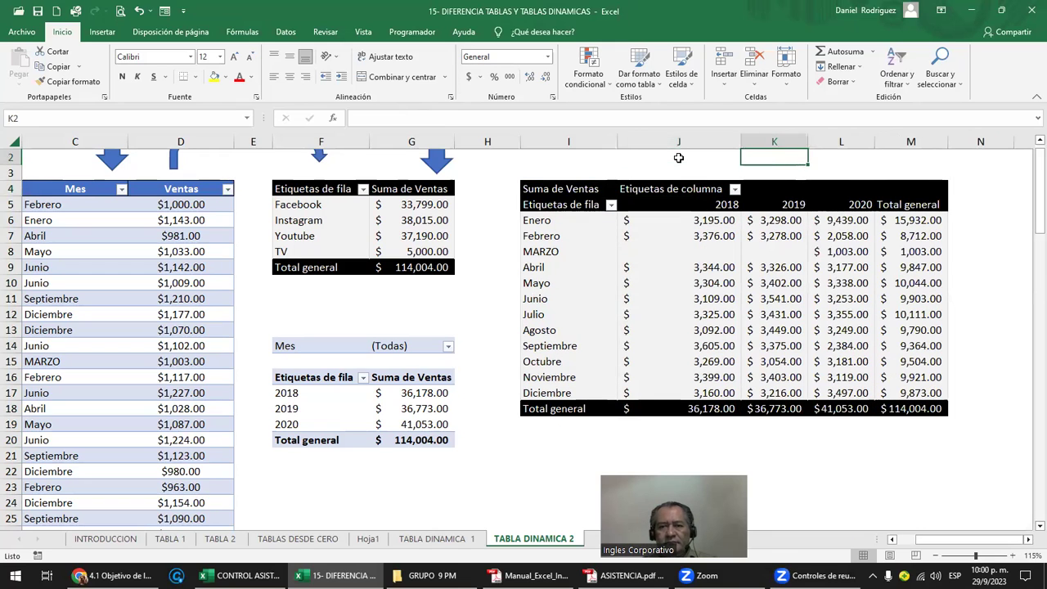
pyautogui.press('Right')
pyautogui.press('Right')
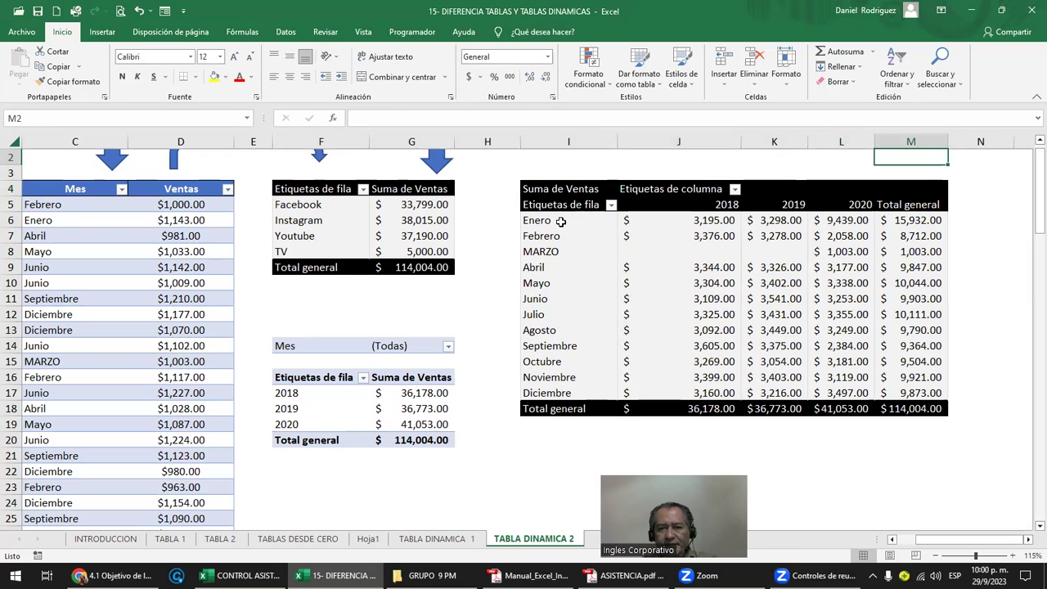
pyautogui.moveTo(561, 221); pyautogui.dragTo(565, 393)
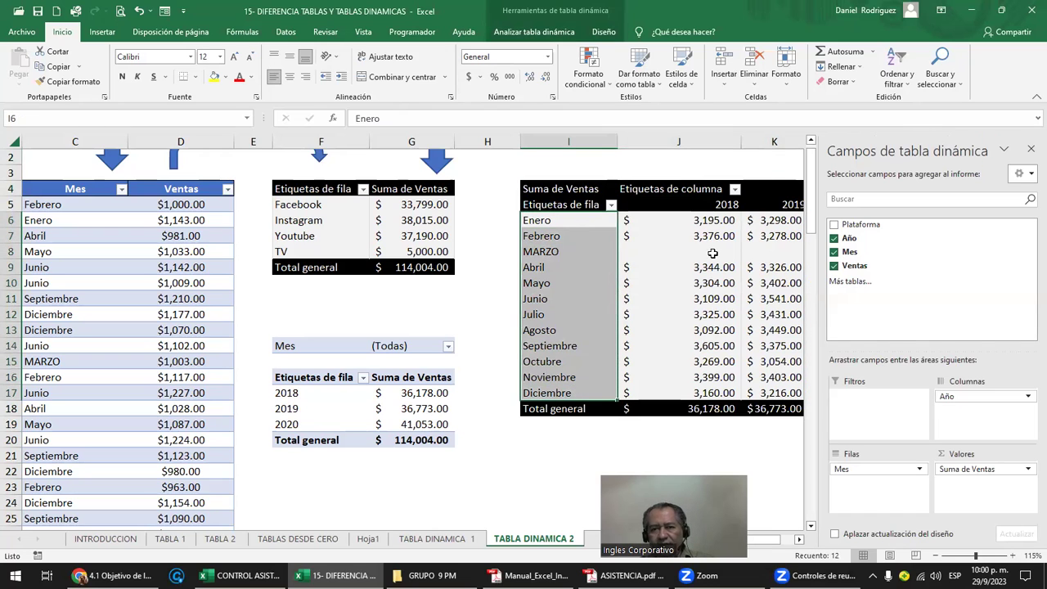
pyautogui.moveTo(704, 205); pyautogui.dragTo(781, 204)
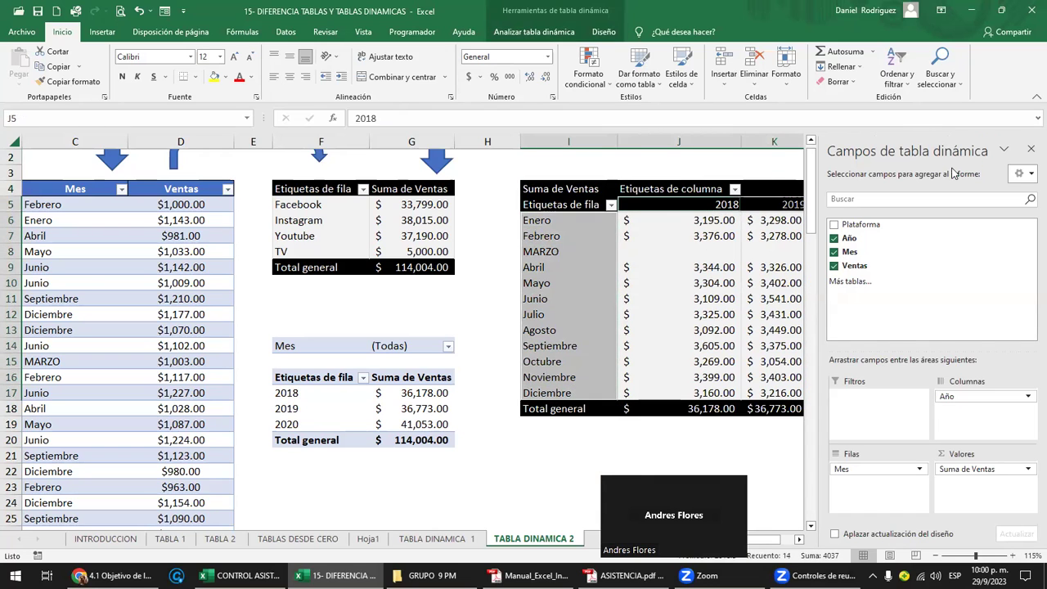
pyautogui.click(1030, 149)
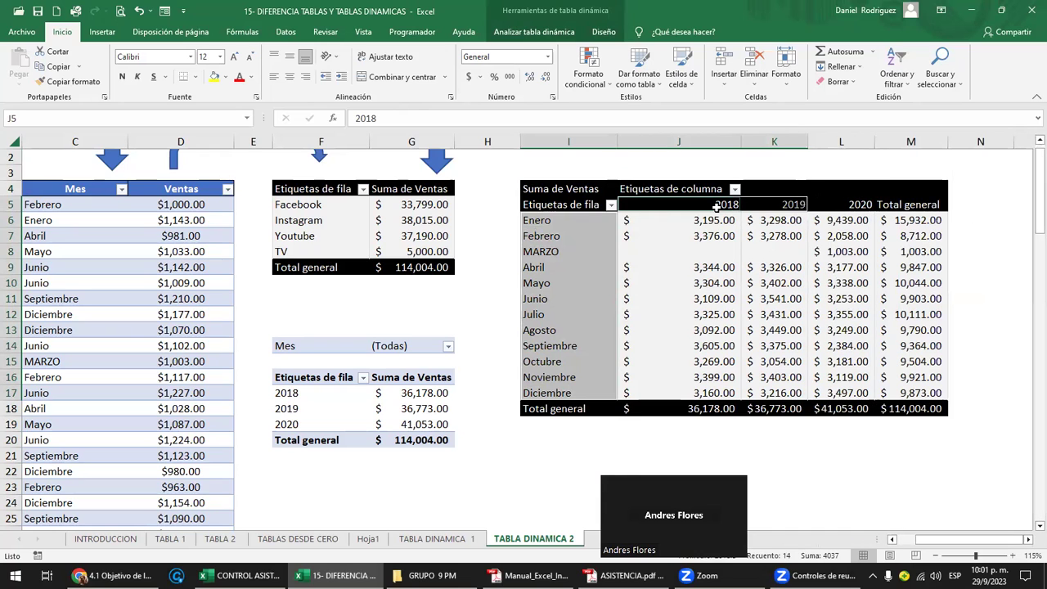
pyautogui.moveTo(716, 205); pyautogui.dragTo(872, 204)
pyautogui.click(696, 173)
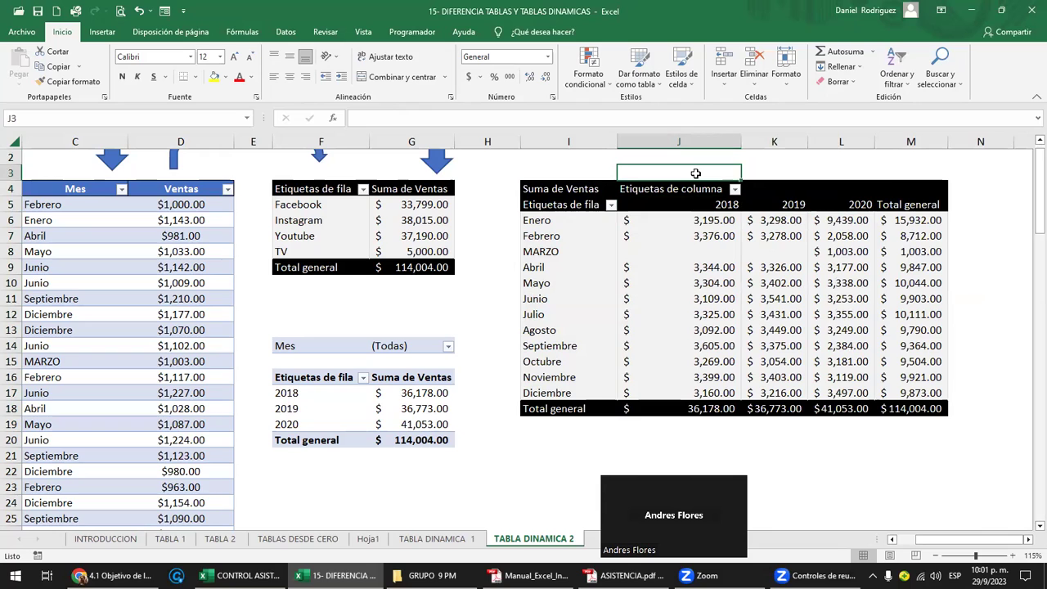
# - Reopen the PivotTable field list via Mostrar > Lista de campos
pyautogui.click(583, 204)
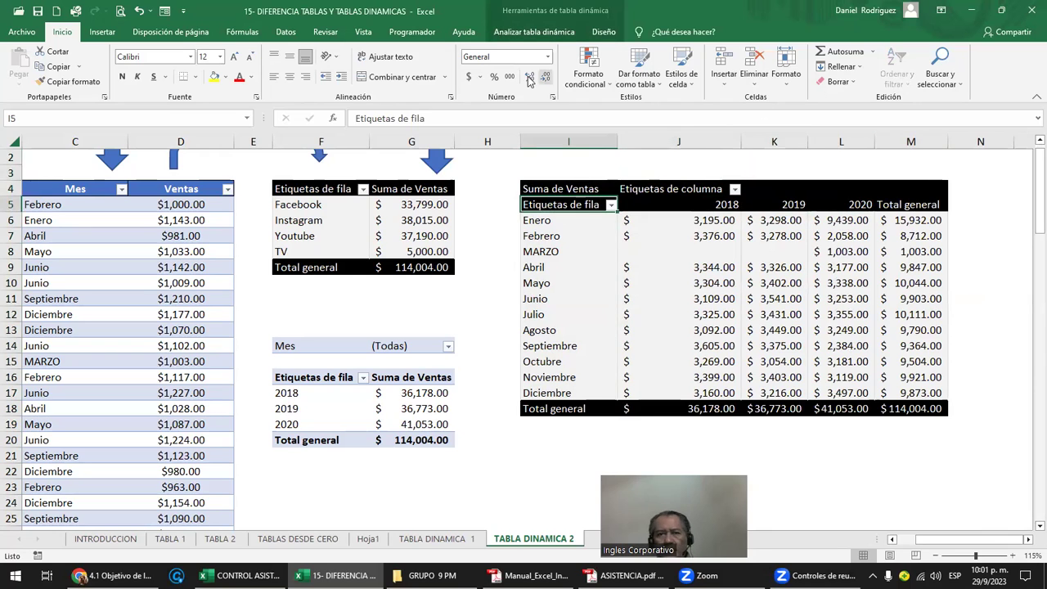
pyautogui.click(530, 32)
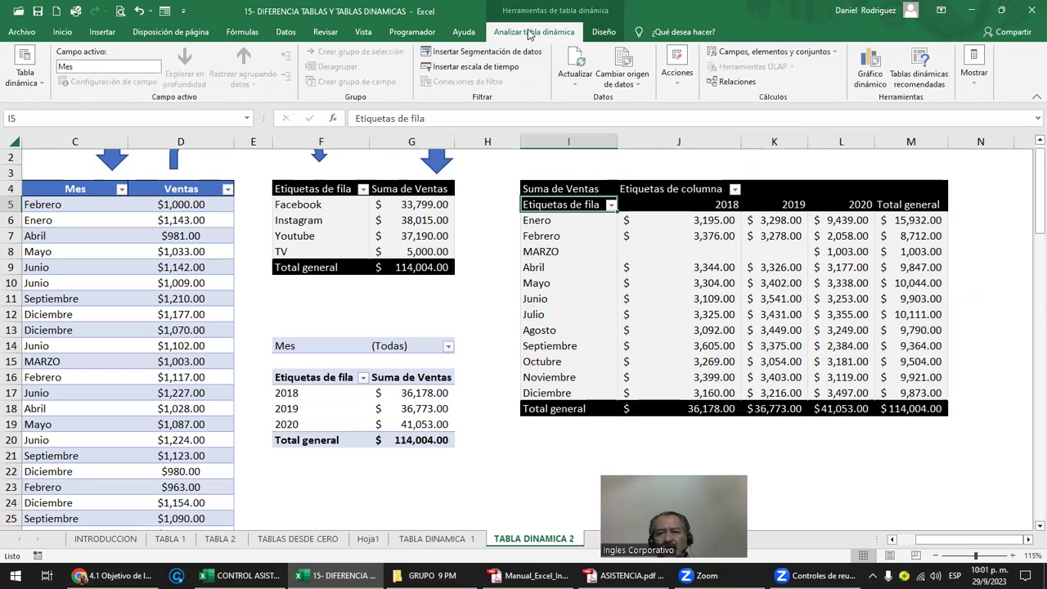
pyautogui.click(973, 72)
pyautogui.click(941, 131)
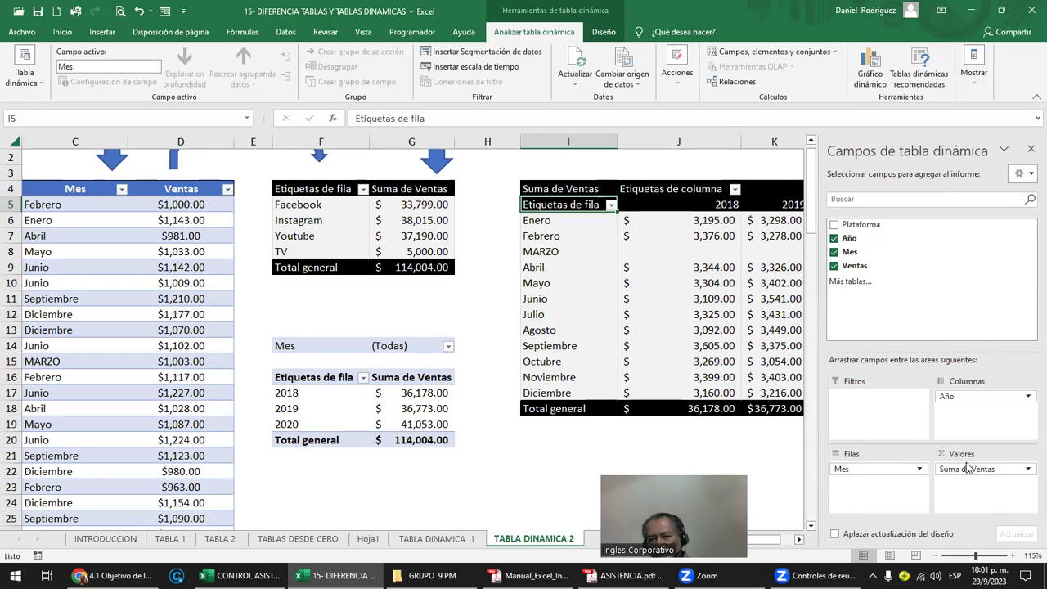
# - Summarise the Ventas values as Promedio, giving an overall average of 1,140.04
pyautogui.click(1028, 470)
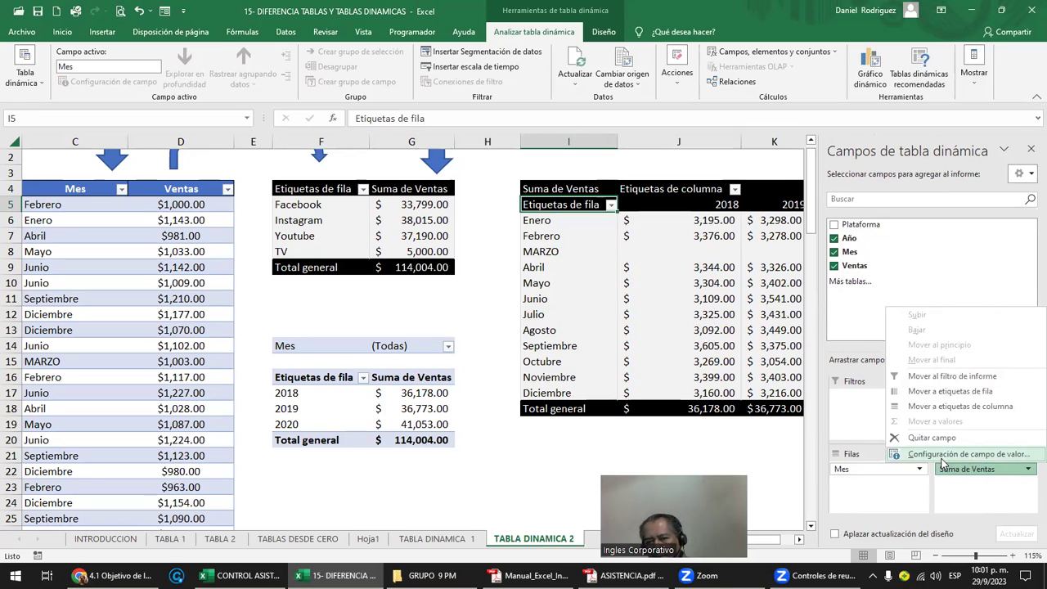
pyautogui.click(1002, 454)
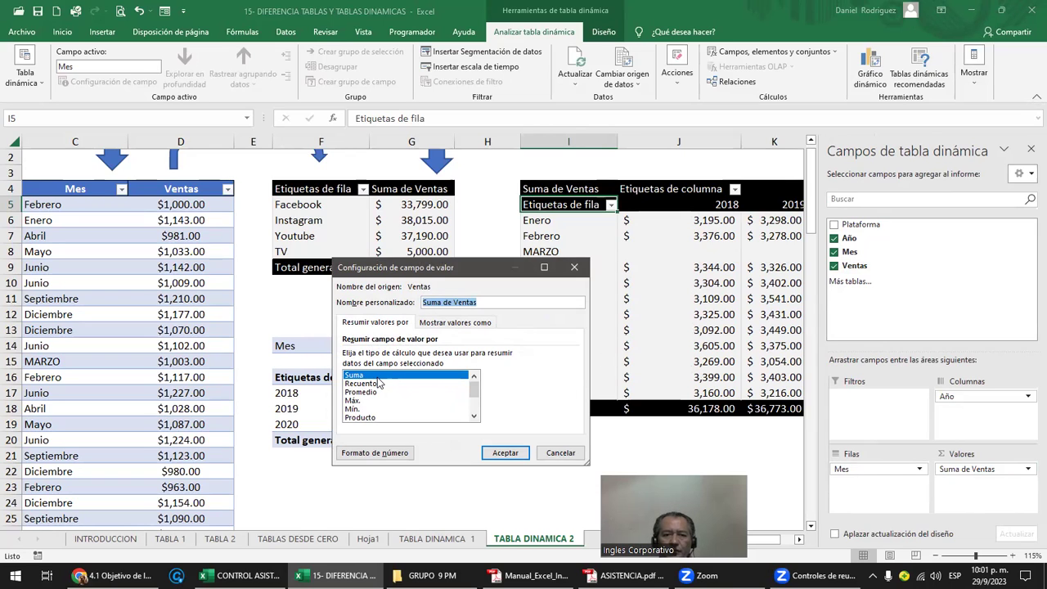
pyautogui.click(372, 393)
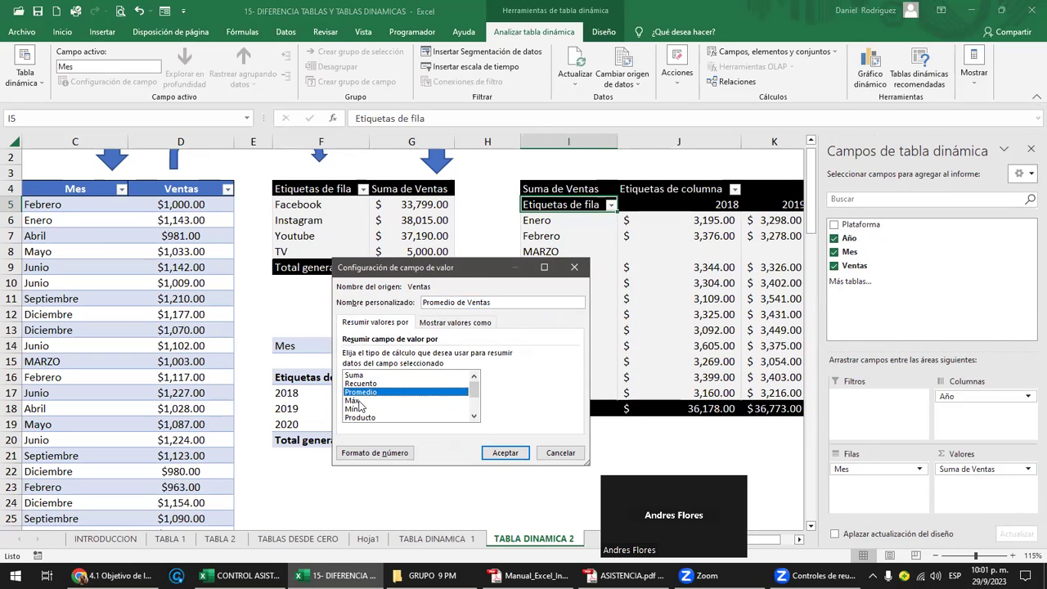
pyautogui.click(357, 409)
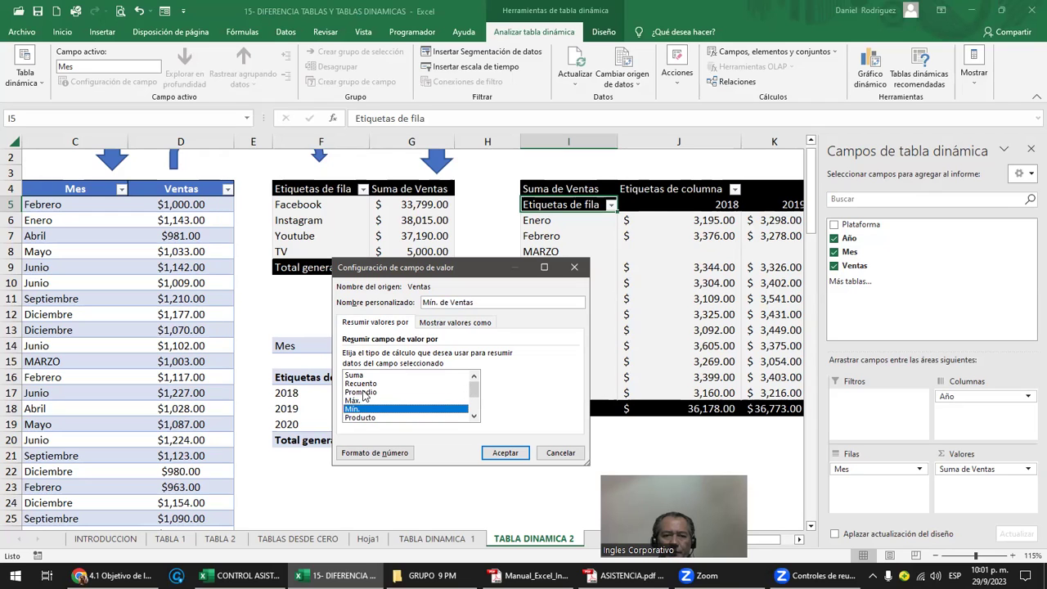
pyautogui.click(363, 393)
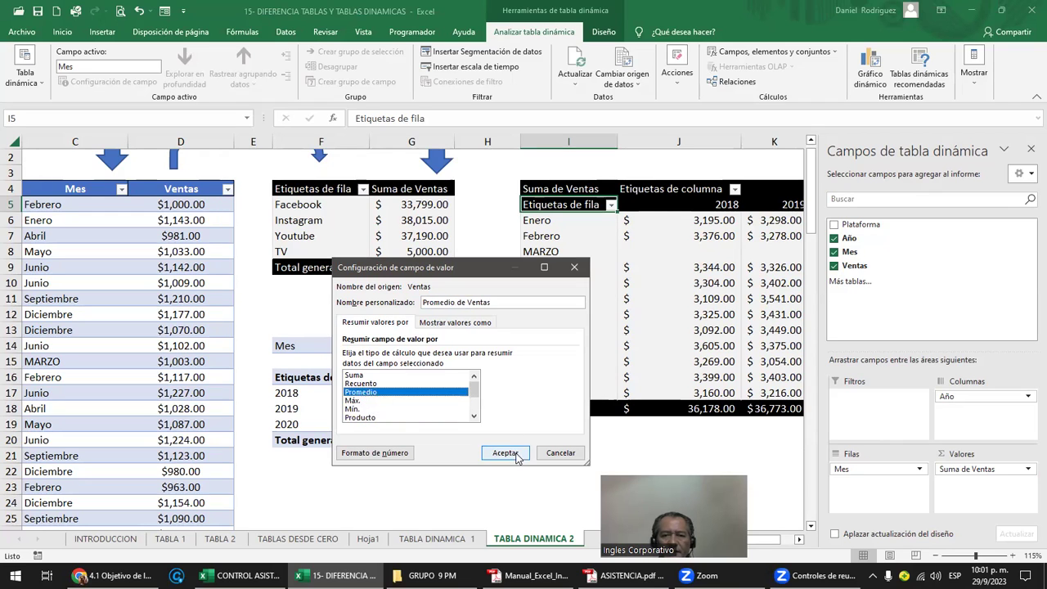
pyautogui.click(511, 453)
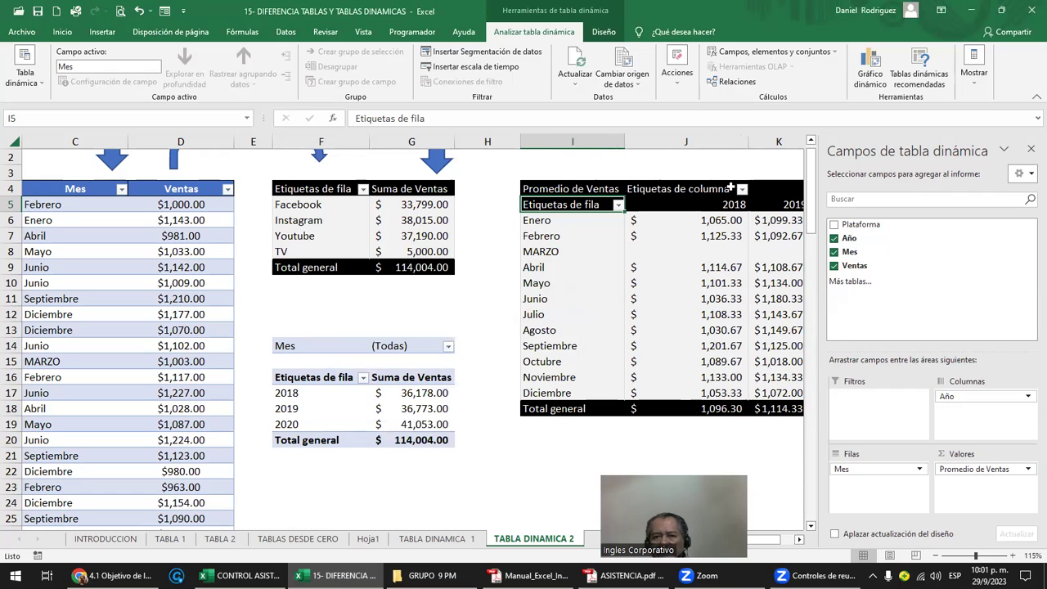
pyautogui.click(725, 171)
pyautogui.press('Right')
pyautogui.press('Right')
pyautogui.press('Right')
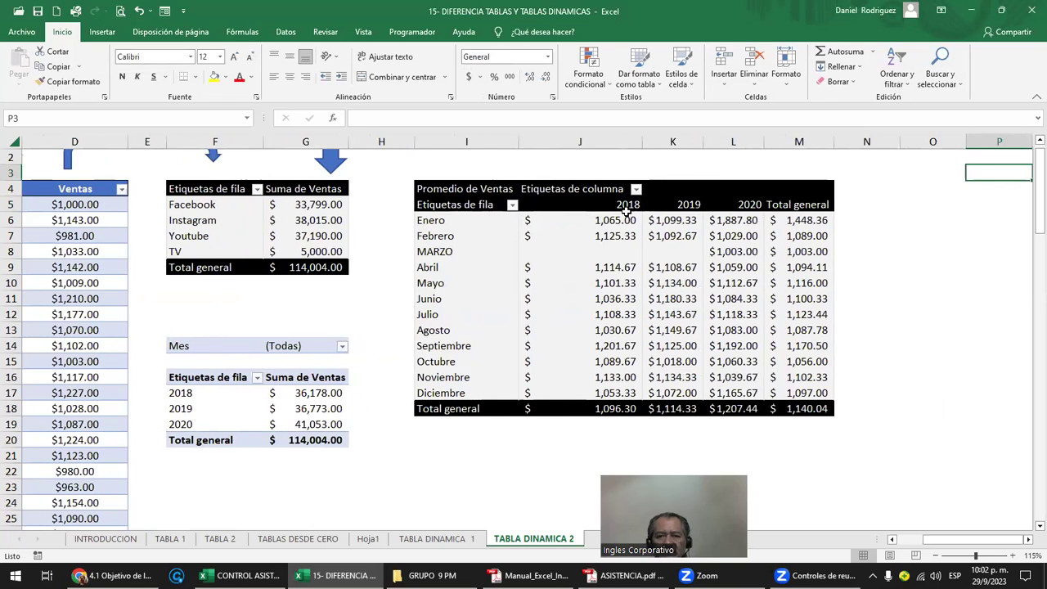
pyautogui.moveTo(598, 219); pyautogui.dragTo(756, 387)
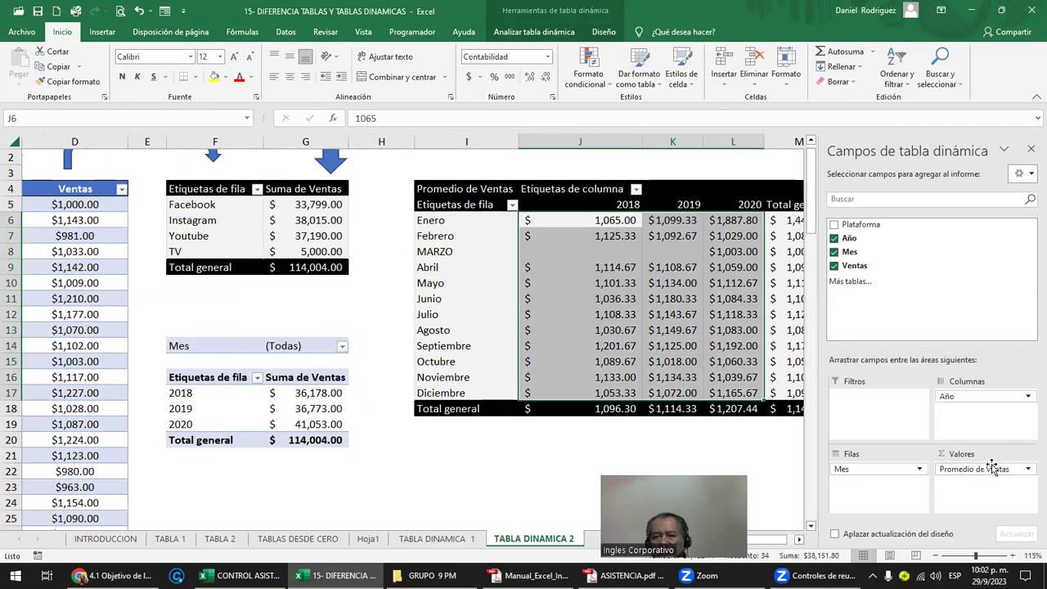
# - Set the Ventas value field back to Suma, restoring the 114,004.00 grand total
pyautogui.click(1022, 471)
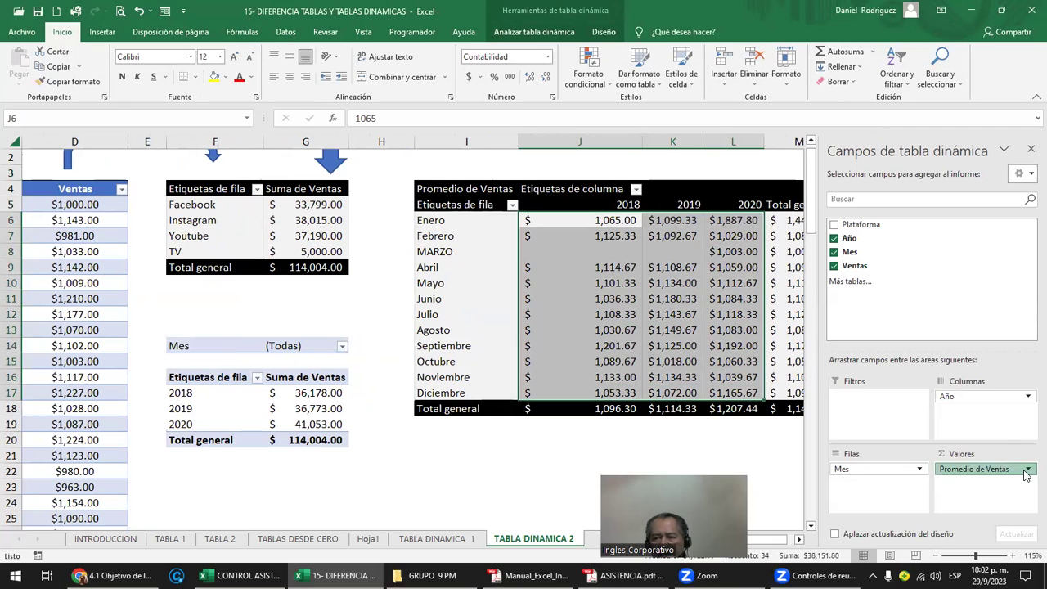
pyautogui.click(946, 460)
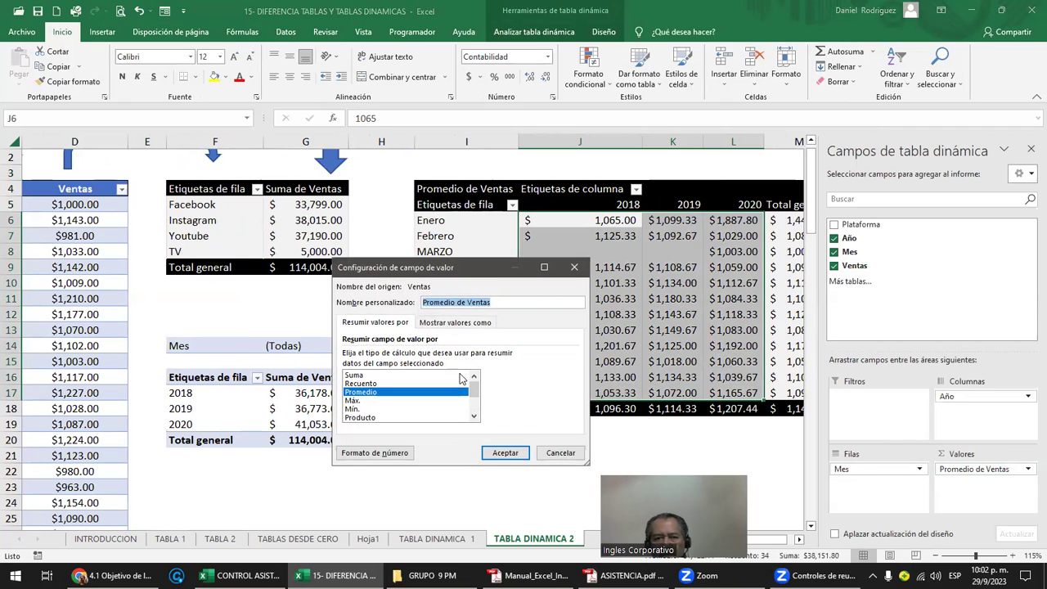
pyautogui.click(363, 376)
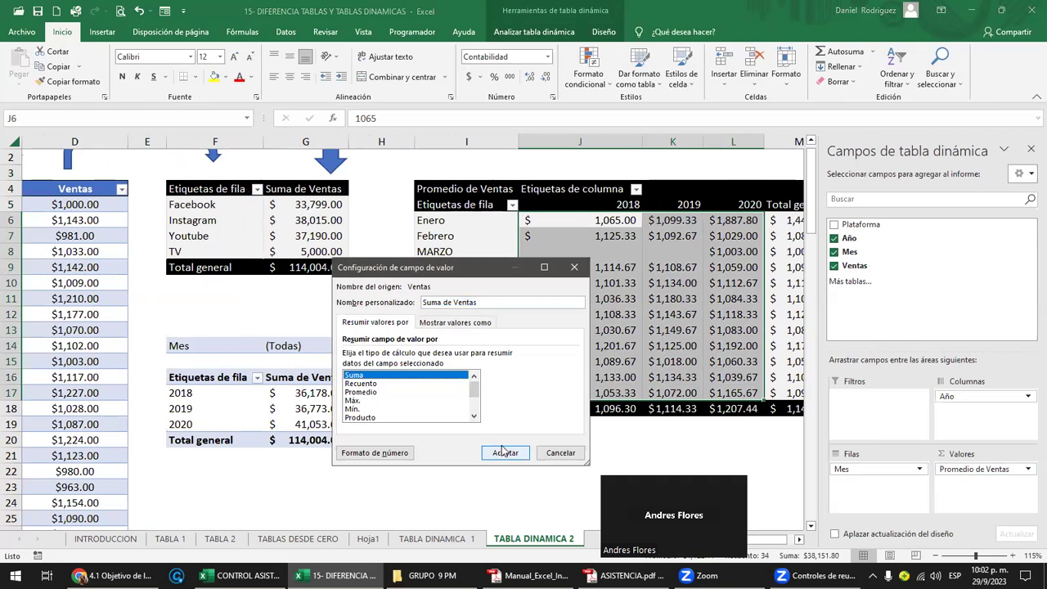
pyautogui.click(504, 453)
pyautogui.click(555, 441)
pyautogui.press('Right')
pyautogui.press('Right')
pyautogui.press('Right')
pyautogui.press('Right')
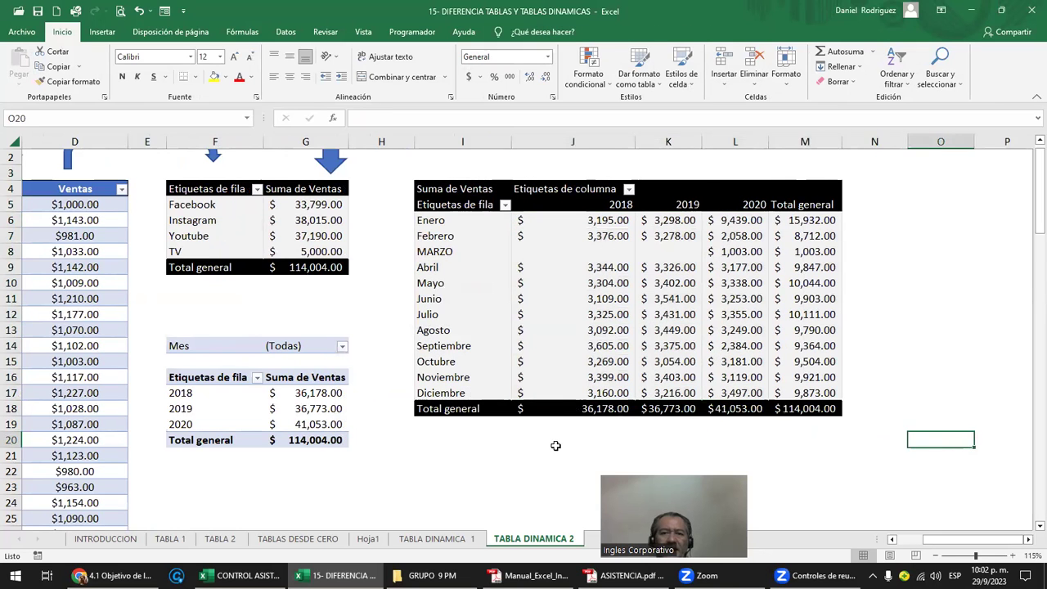
pyautogui.press('Right')
pyautogui.press('Right')
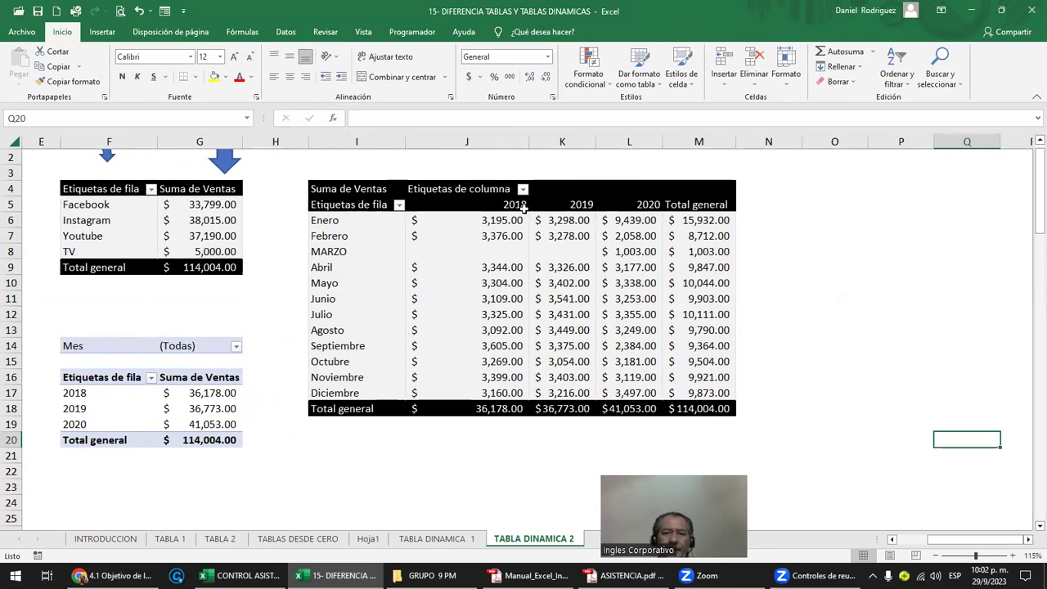
# - Check the 2018, 2019 and 2020 year columns: 36,178.00, 36,773.00 and 41,053.00
pyautogui.click(492, 206)
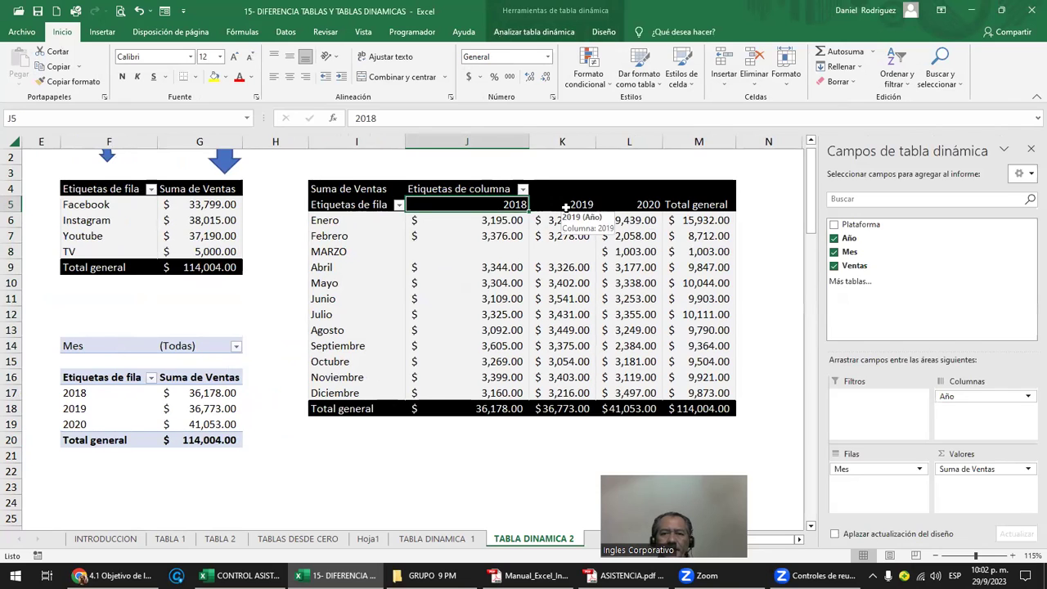
pyautogui.click(573, 205)
pyautogui.click(505, 204)
pyautogui.click(556, 206)
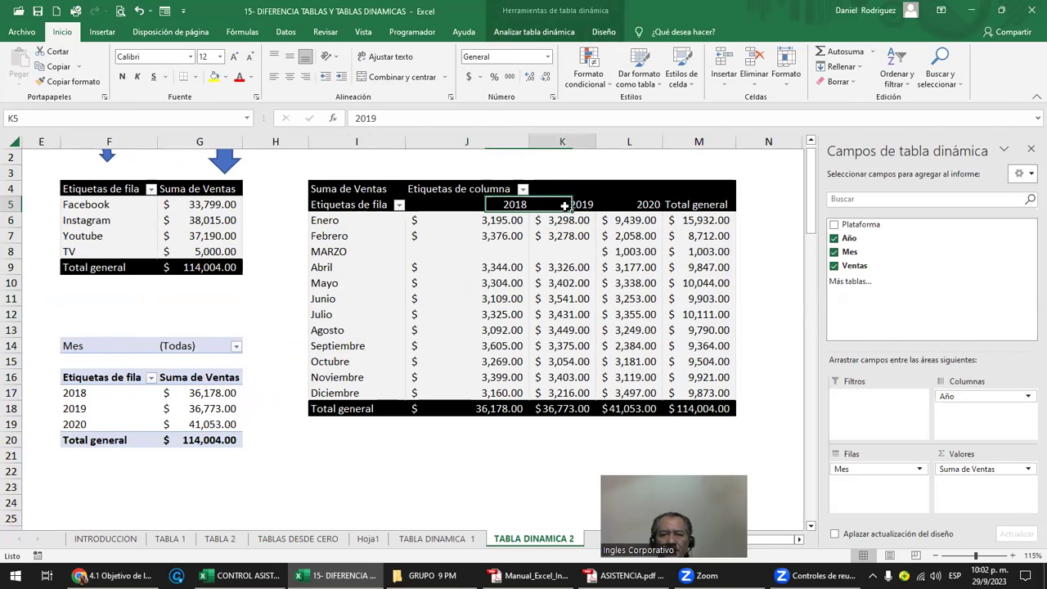
pyautogui.click(634, 206)
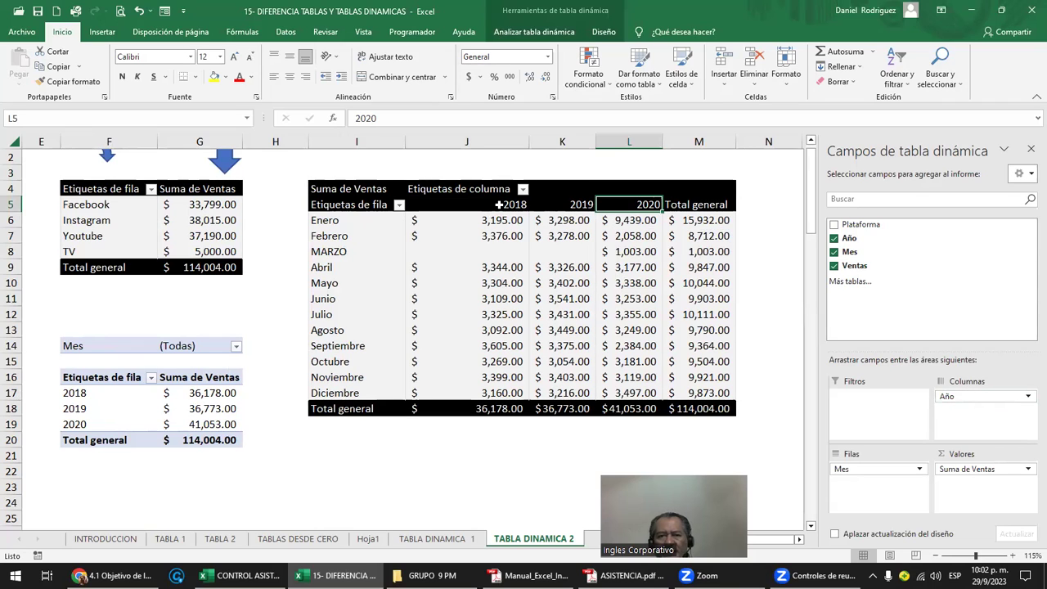
# - Drill into the Enero 2018 value to list its Youtube, Facebook and Instagram sales on Hoja2
pyautogui.doubleClick(498, 204)
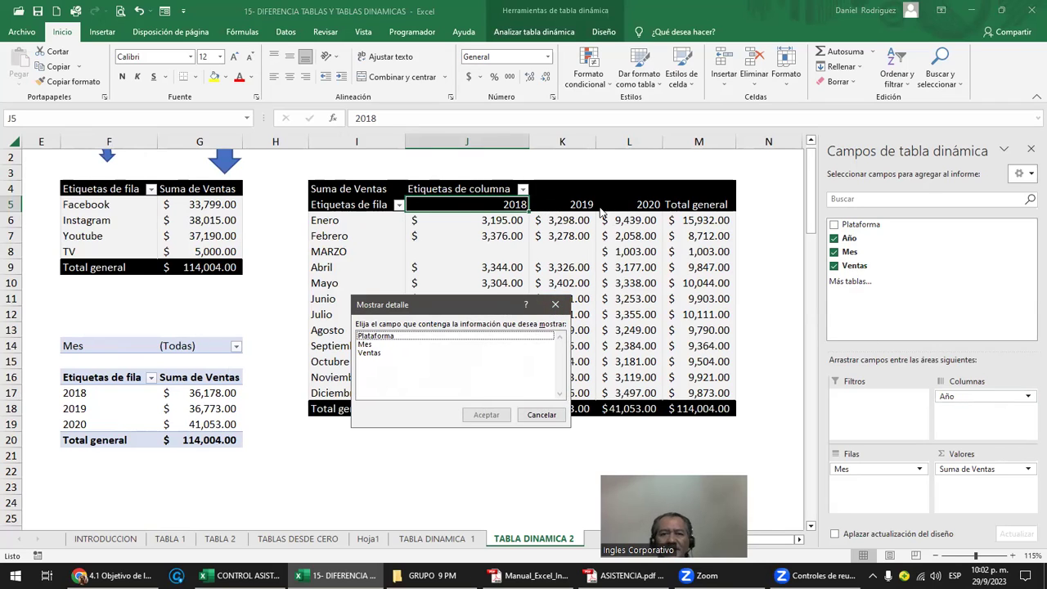
pyautogui.press('Escape')
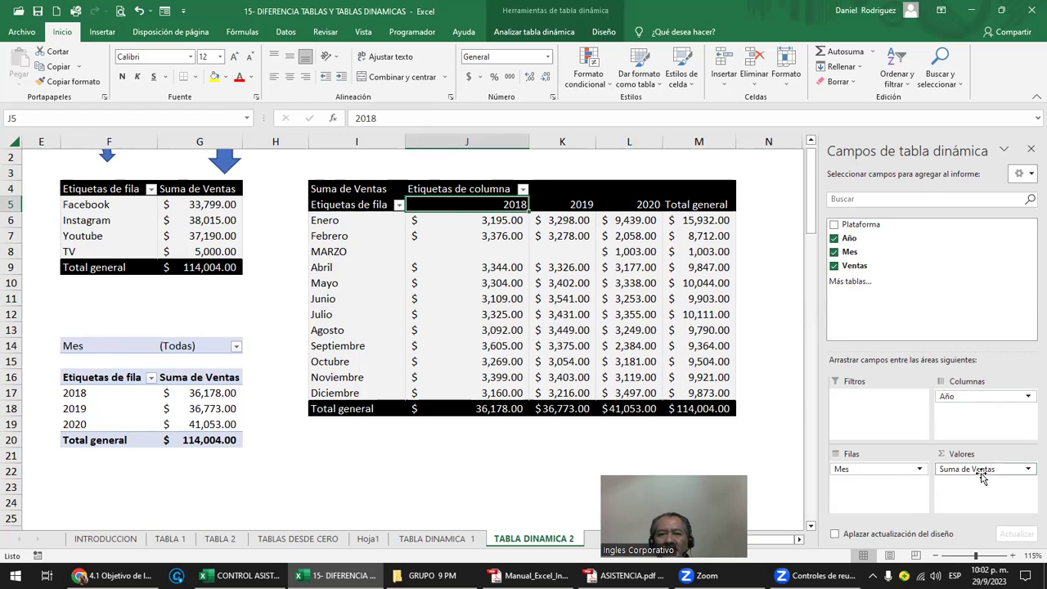
pyautogui.moveTo(482, 225)
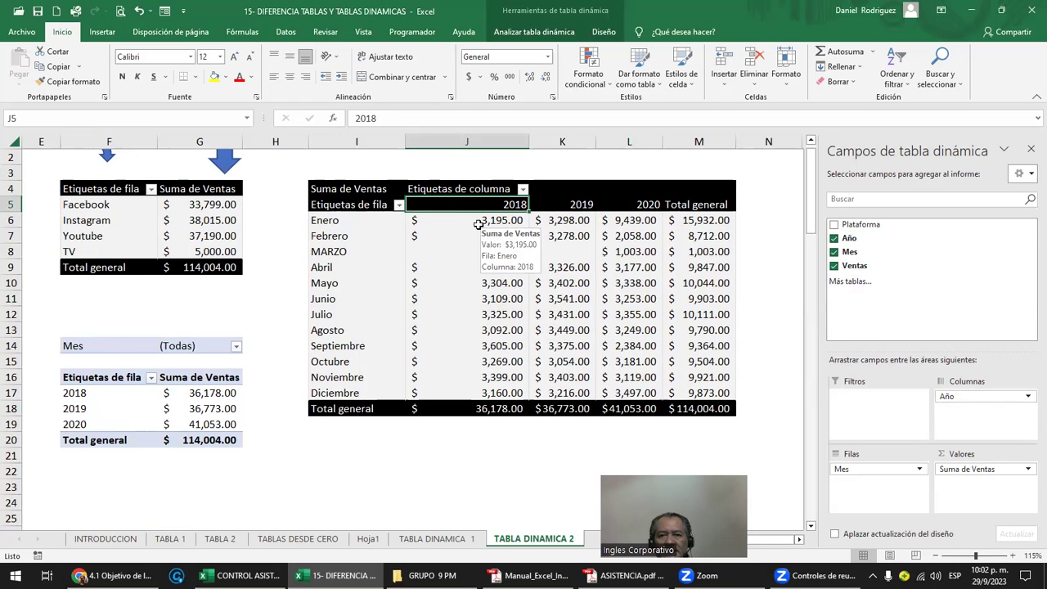
pyautogui.moveTo(555, 223)
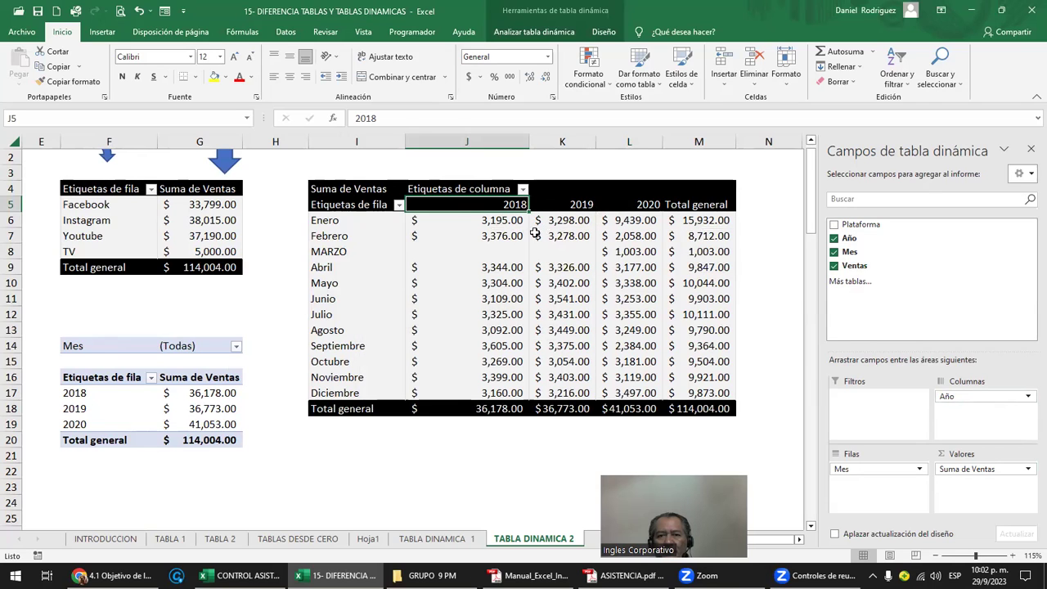
pyautogui.doubleClick(482, 221)
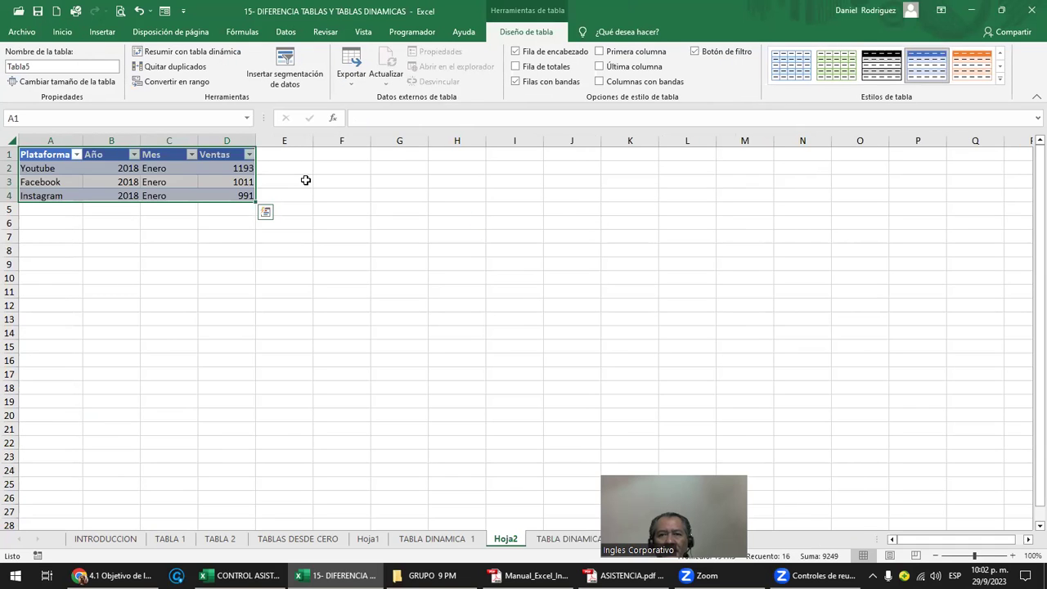
# - Return to TABLA DINAMICA 2 and inspect the Suma de Ventas field options without changes
pyautogui.click(569, 538)
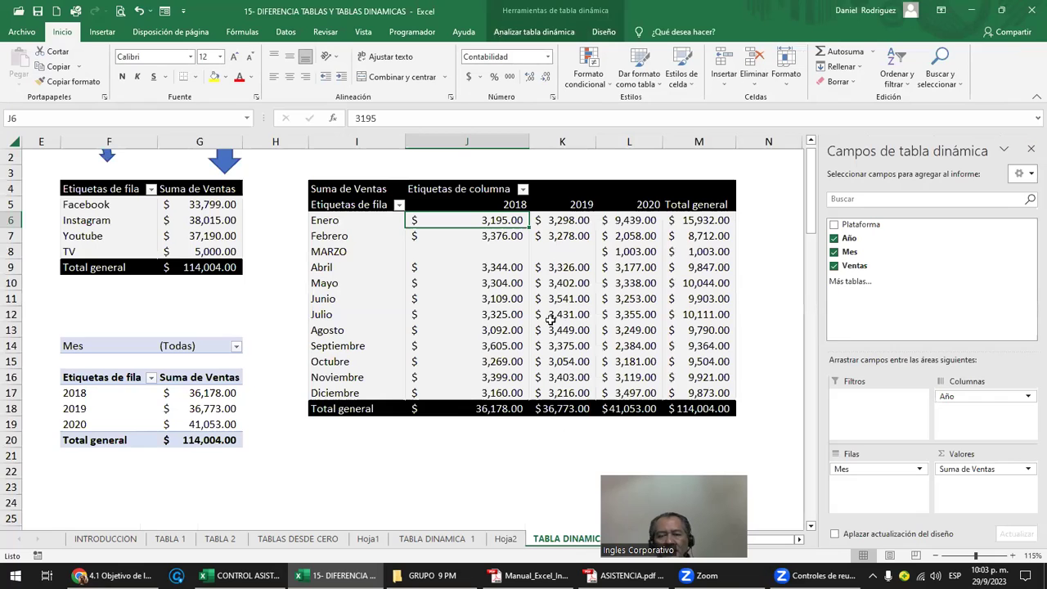
pyautogui.click(698, 207)
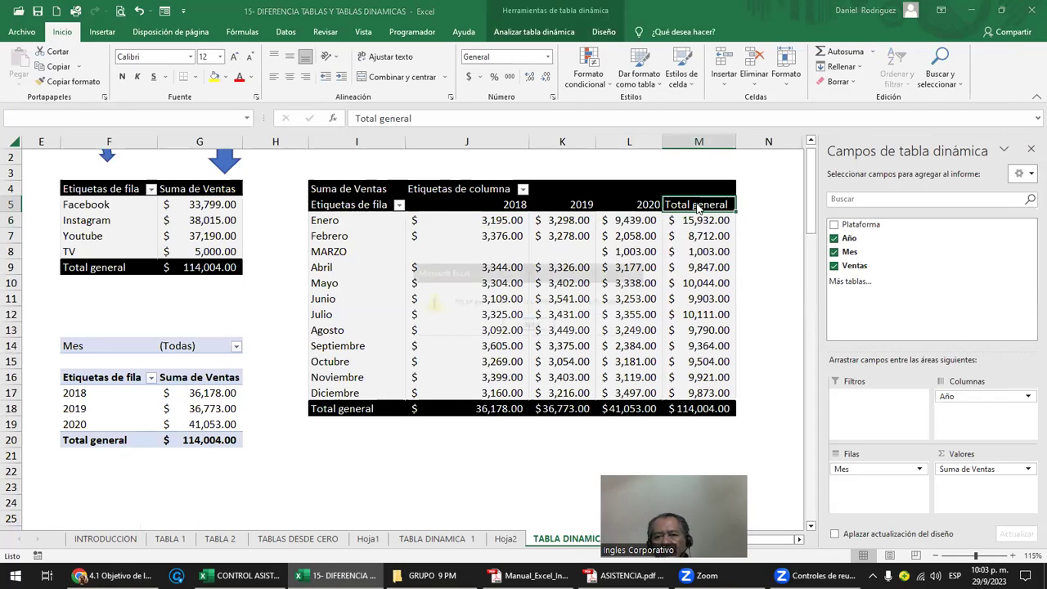
pyautogui.press('Return')
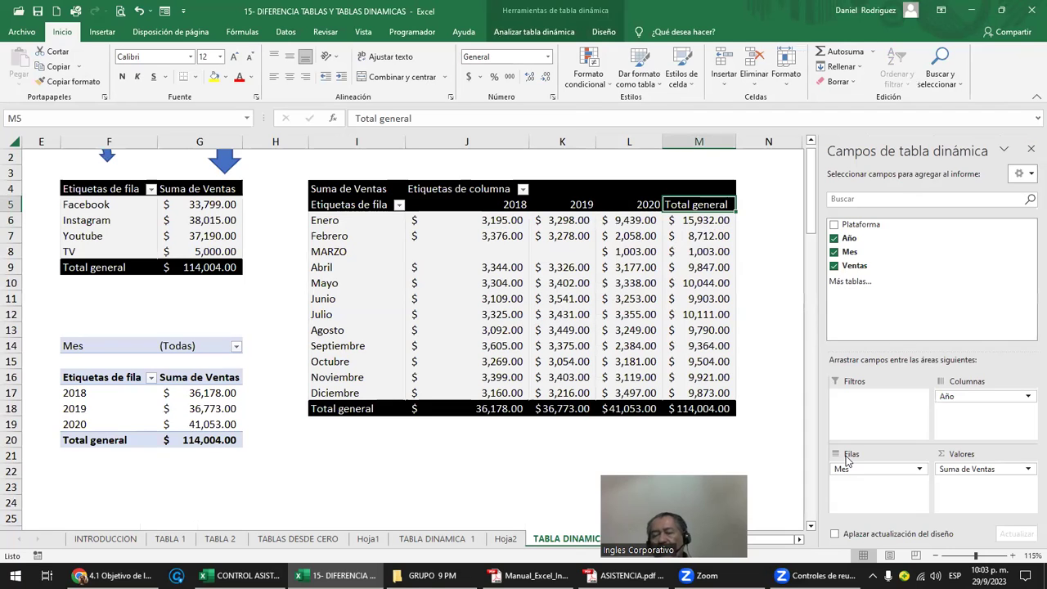
pyautogui.click(1028, 469)
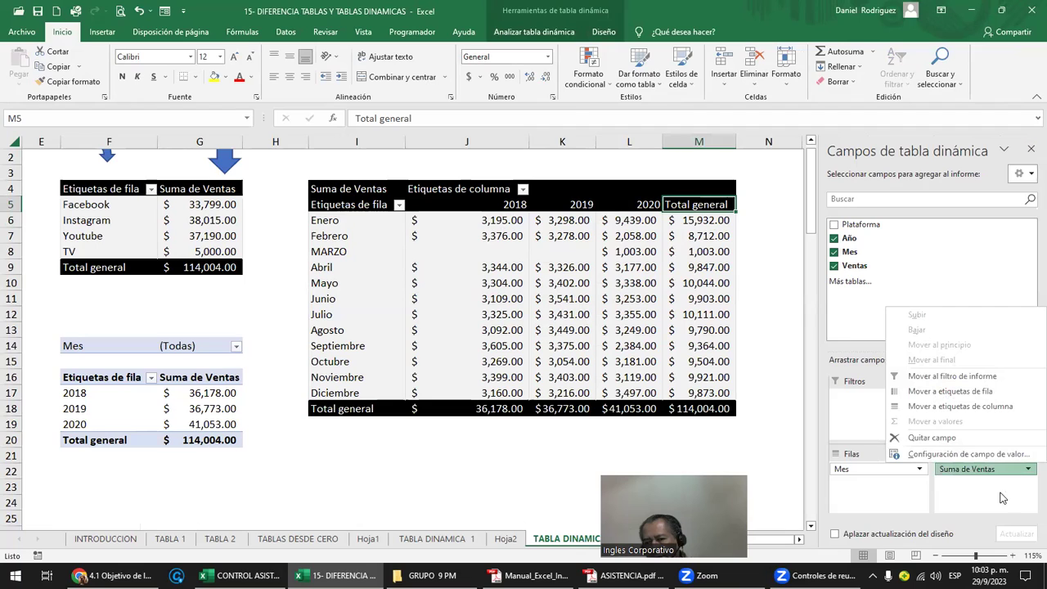
pyautogui.click(827, 365)
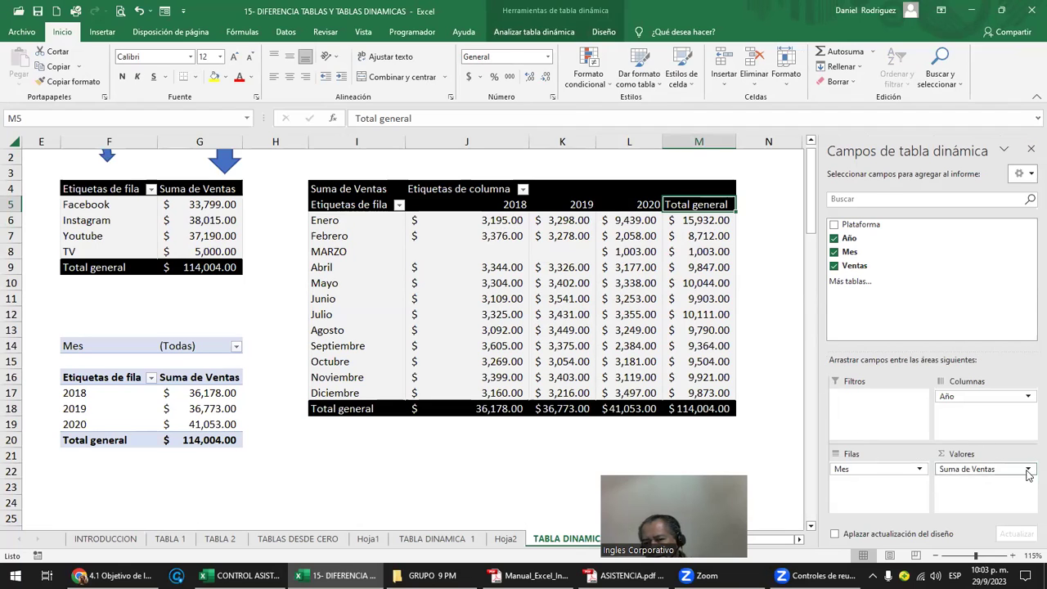
pyautogui.click(1028, 469)
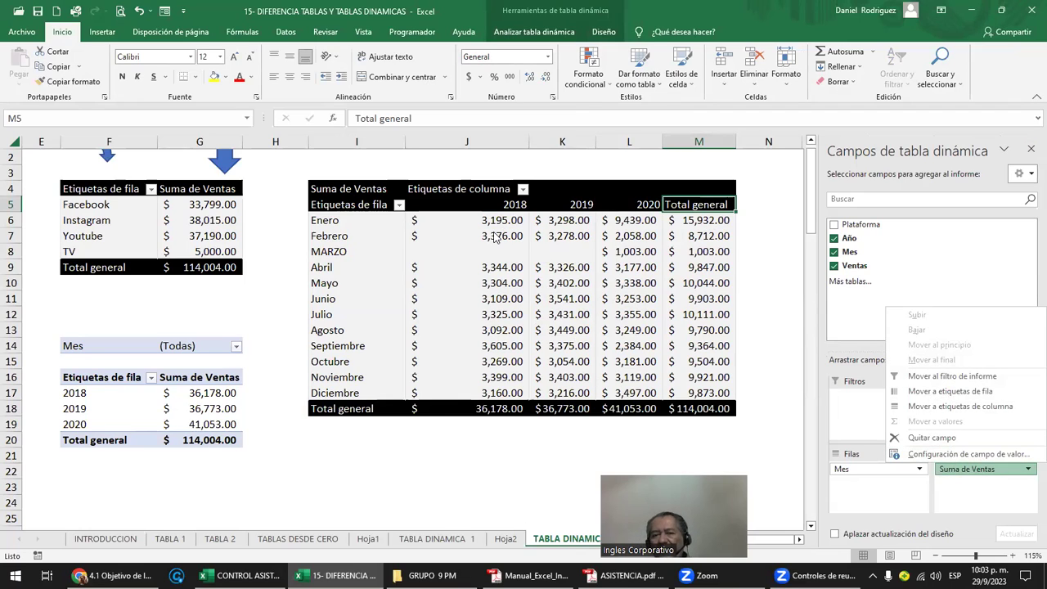
pyautogui.click(580, 247)
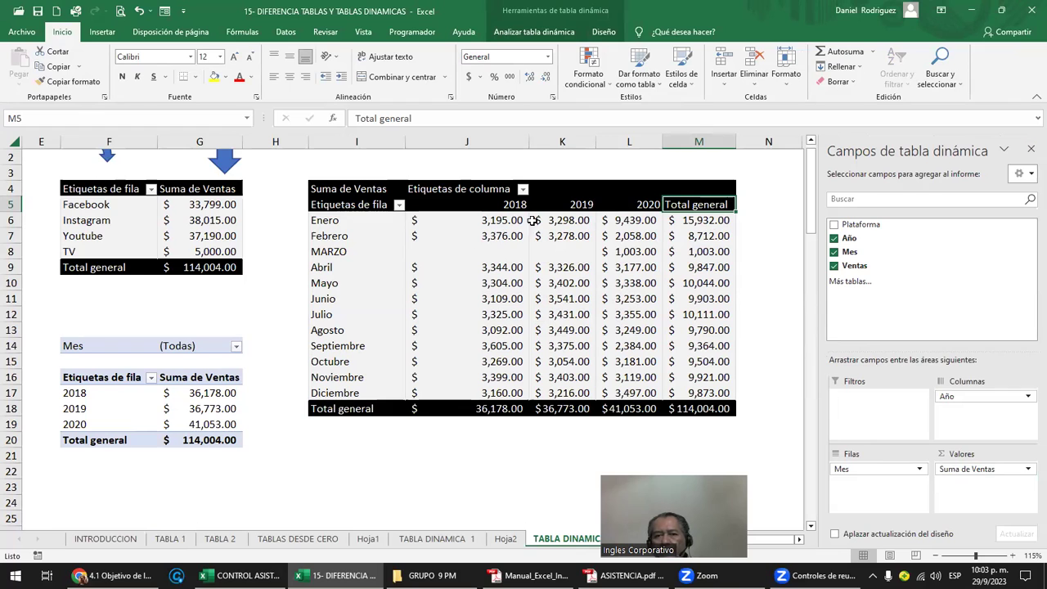
# - Drill into Enero 2020 sales, creating the Hoja3 detail table A1:D6
pyautogui.doubleClick(624, 220)
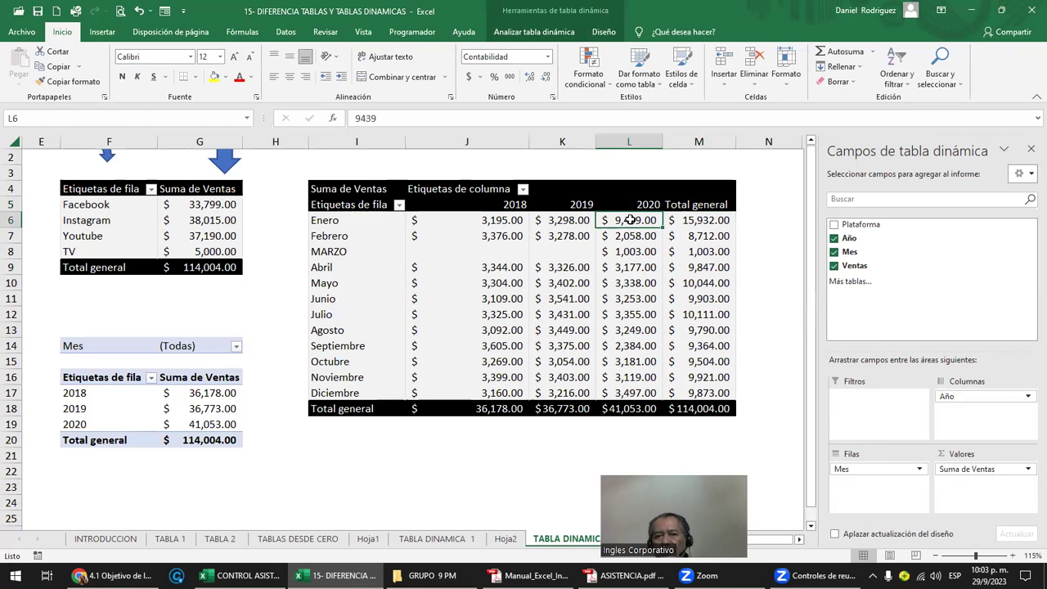
pyautogui.click(252, 296)
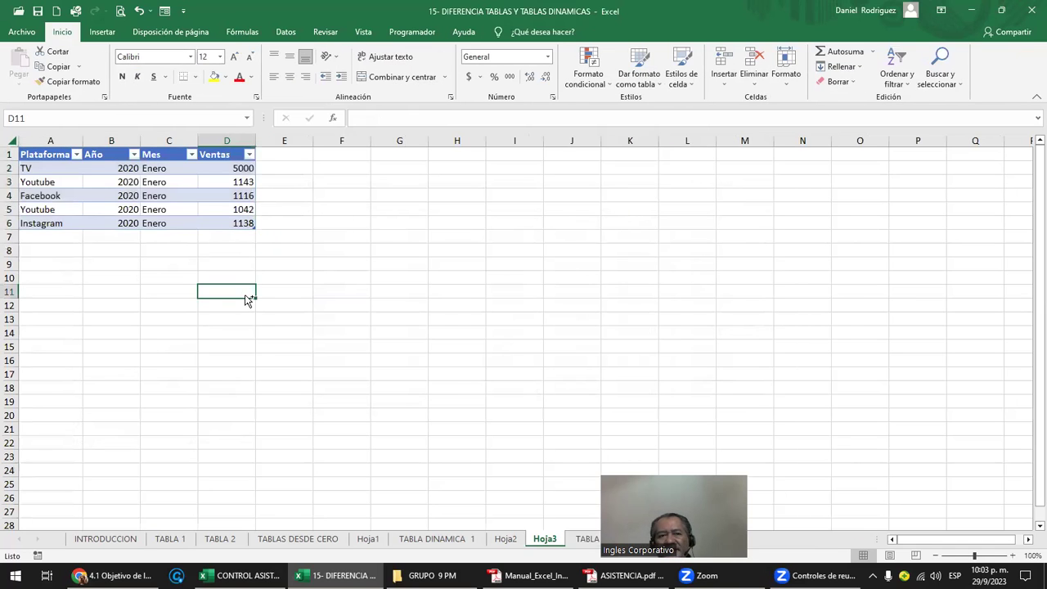
pyautogui.scroll(6, 245, 294)
pyautogui.moveTo(84, 171); pyautogui.dragTo(405, 305)
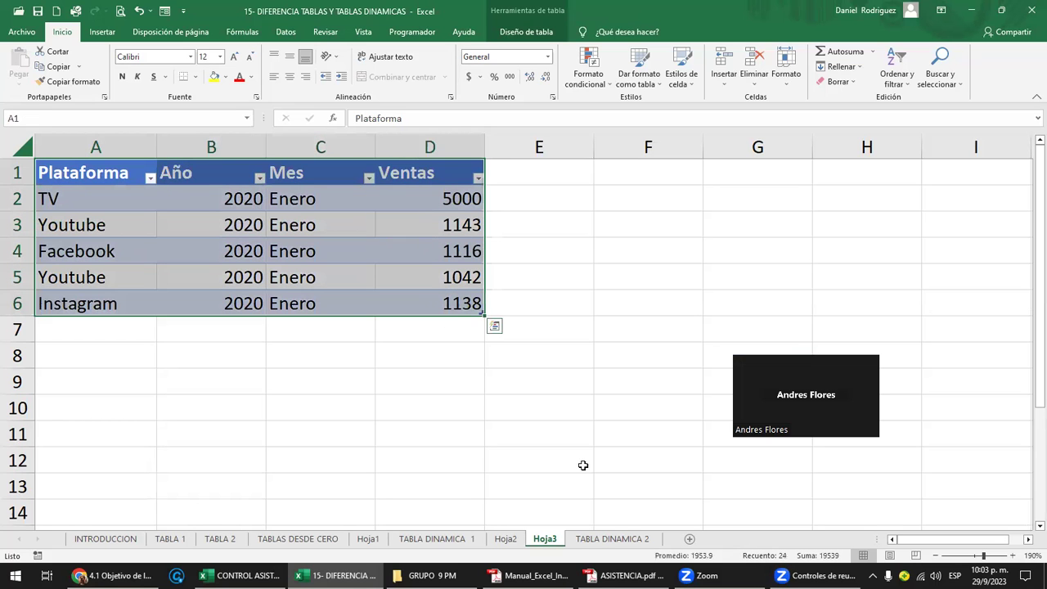
# - From the pivot, drill into Diciembre 2018 sales, creating Hoja4 with records A2:D4
pyautogui.click(632, 541)
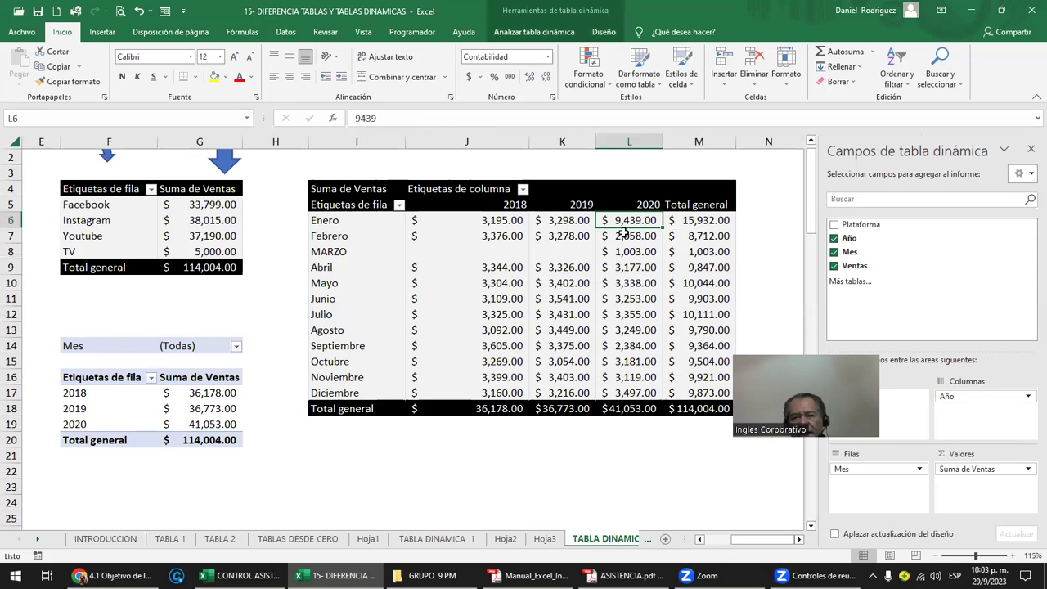
pyautogui.keyDown('ctrl'); pyautogui.scroll(2, 623, 233); pyautogui.keyUp('ctrl')
pyautogui.scroll(1, 658, 229)
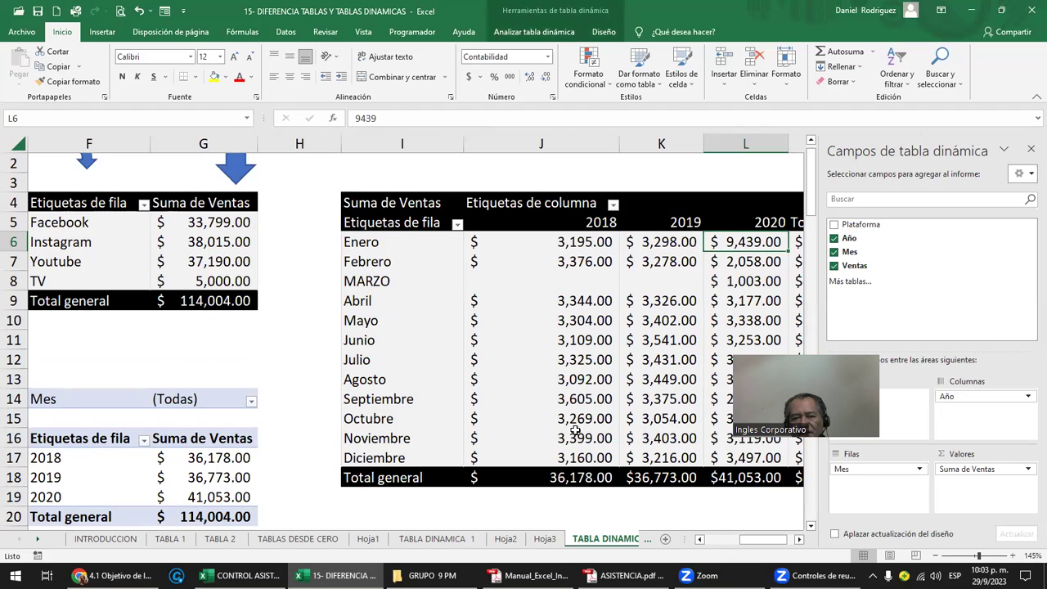
pyautogui.doubleClick(566, 460)
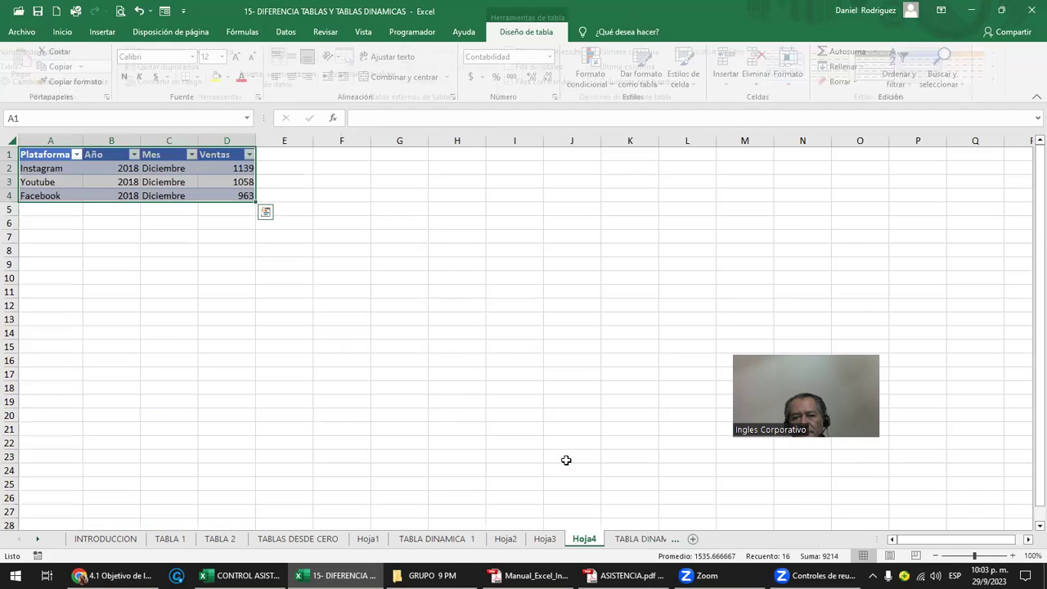
pyautogui.keyDown('ctrl'); pyautogui.scroll(6, 265, 345); pyautogui.keyUp('ctrl')
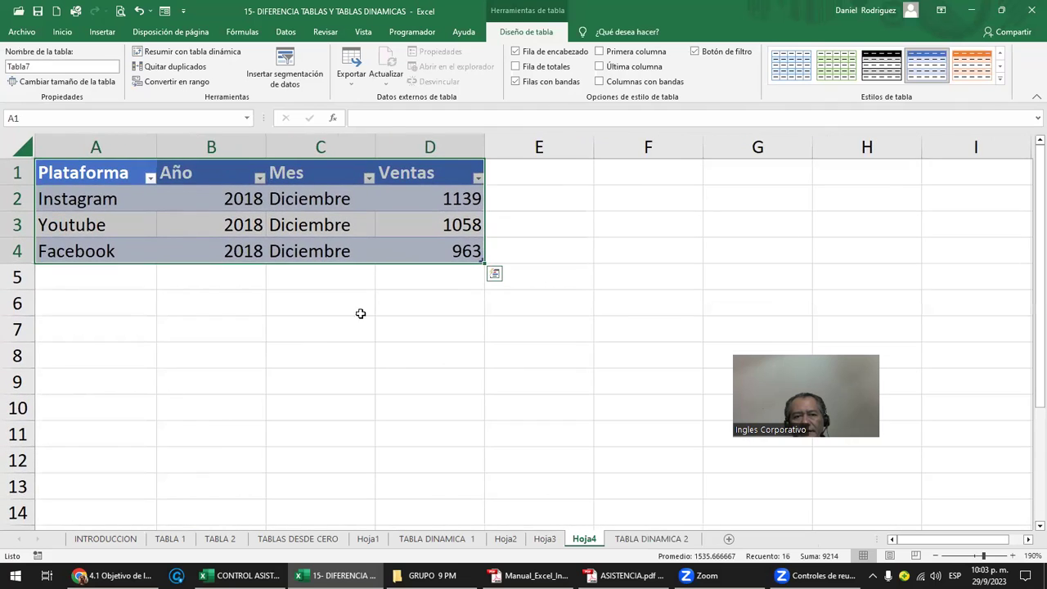
pyautogui.moveTo(338, 210); pyautogui.dragTo(383, 237)
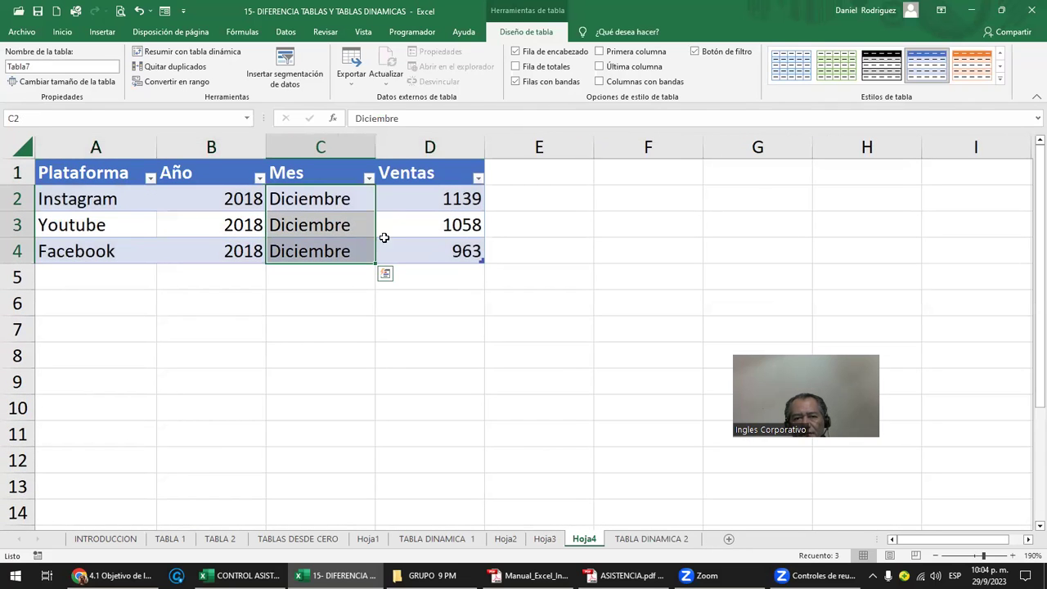
pyautogui.moveTo(97, 197); pyautogui.dragTo(408, 244)
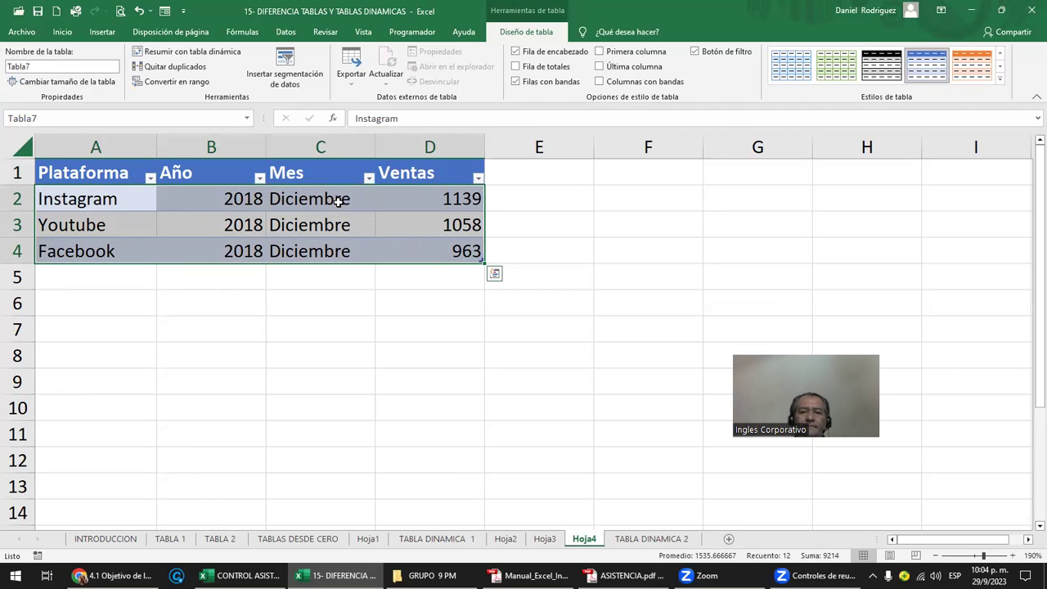
# - Drill into MARZO 2020 (1,003.00) to create Hoja5, then return to TABLA DINAMICA 2
pyautogui.click(638, 539)
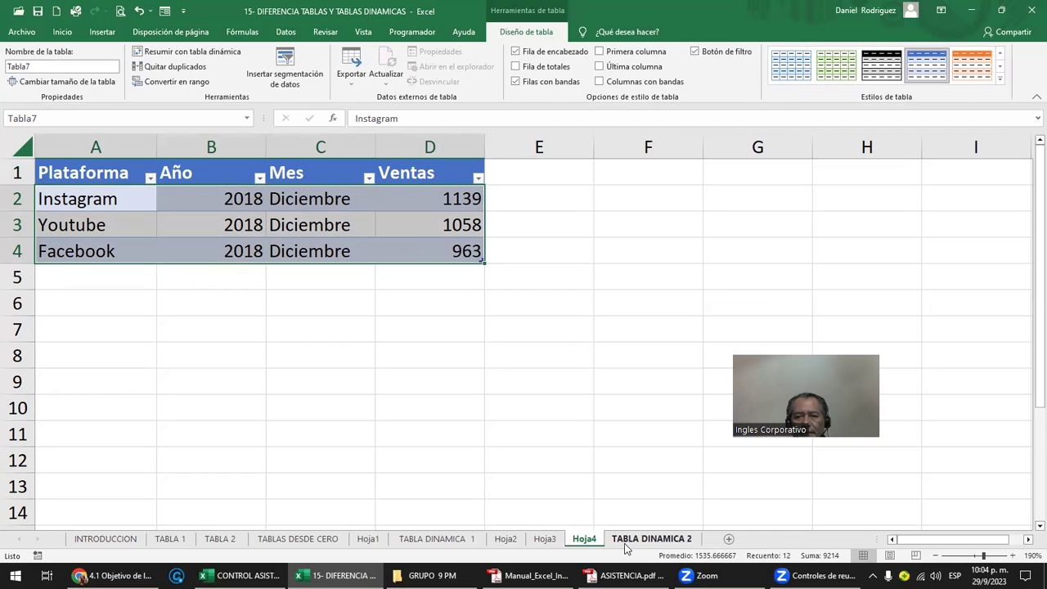
pyautogui.press('Down')
pyautogui.press('Down')
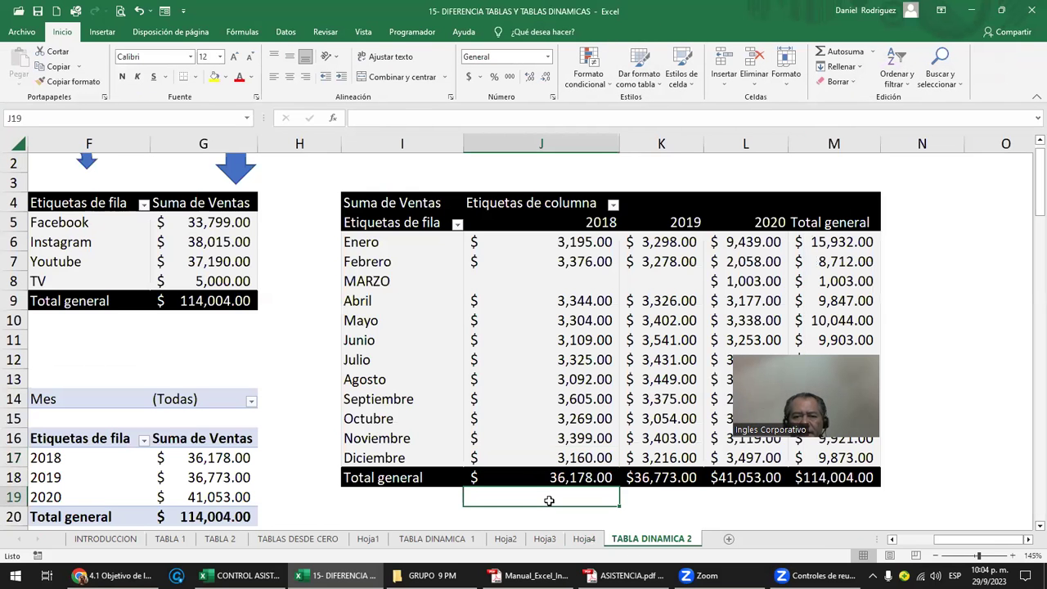
pyautogui.press('Right')
pyautogui.press('Right')
pyautogui.press('Right')
pyautogui.press('Right')
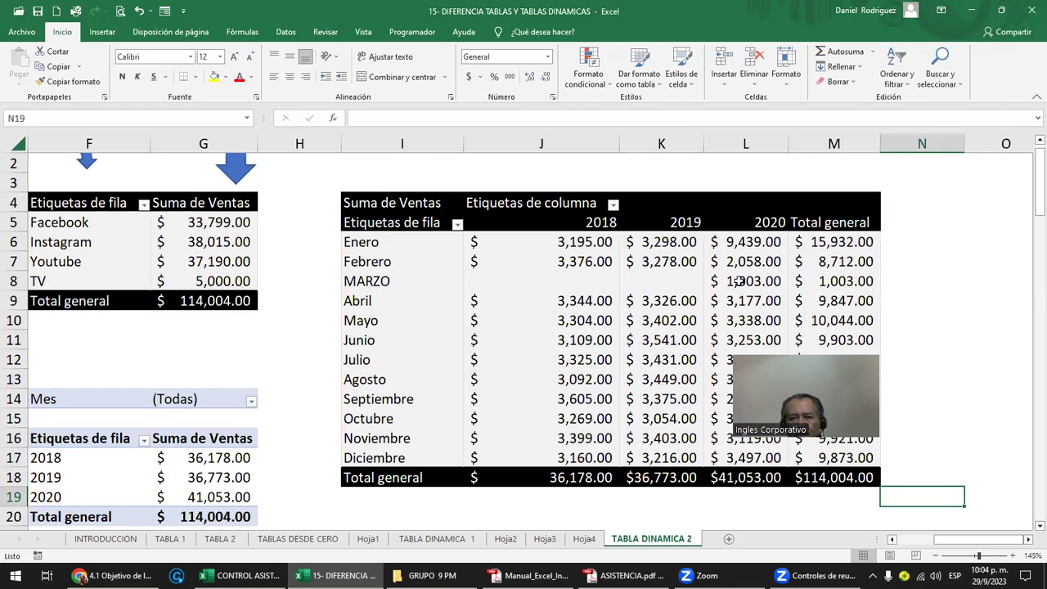
pyautogui.moveTo(741, 280)
pyautogui.doubleClick(742, 281)
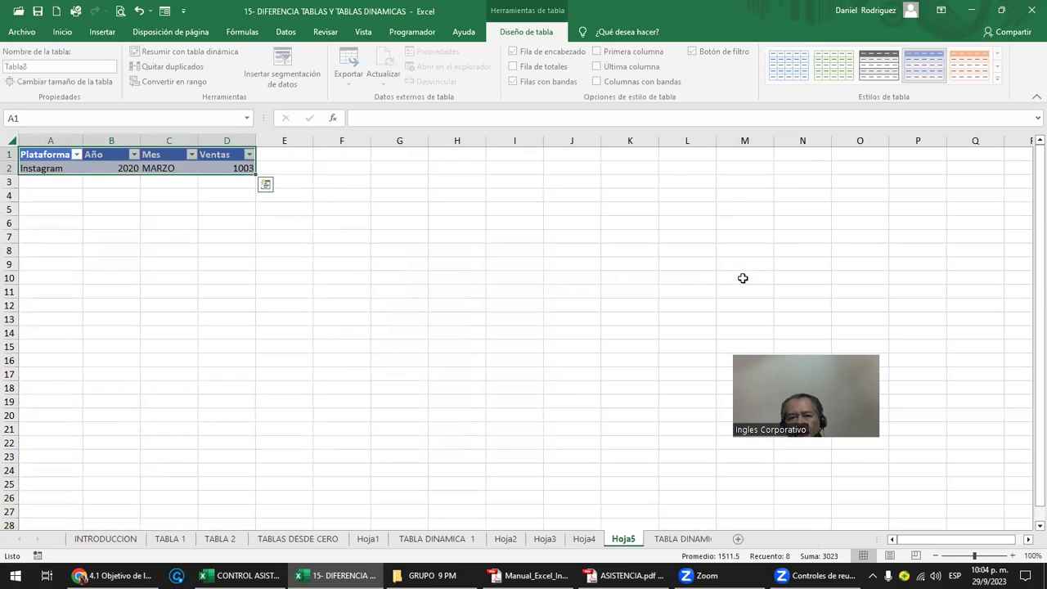
pyautogui.keyDown('ctrl'); pyautogui.scroll(8, 191, 265); pyautogui.keyUp('ctrl')
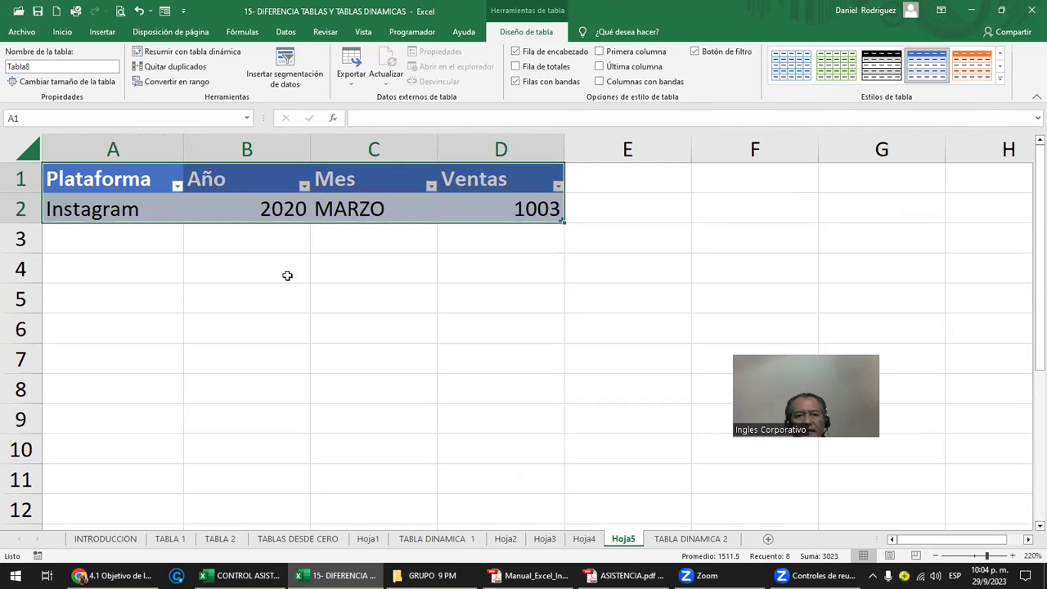
pyautogui.click(282, 249)
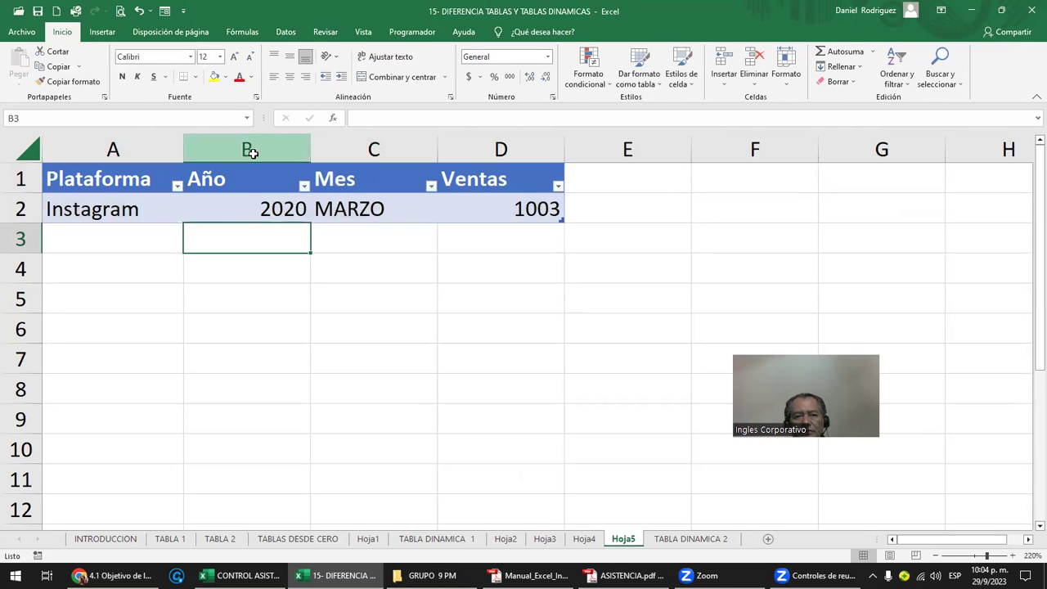
pyautogui.click(251, 151)
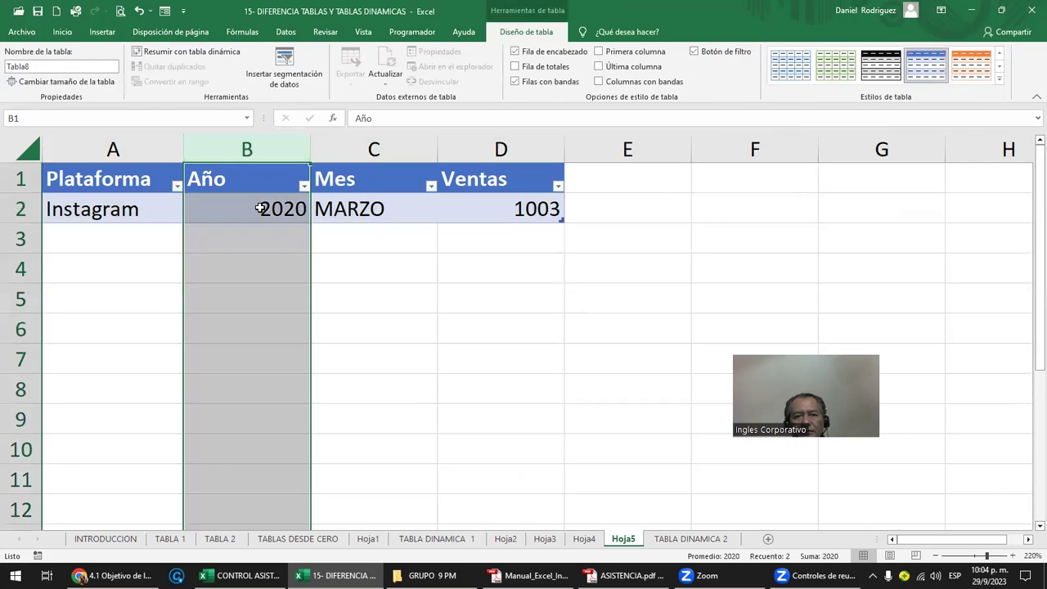
pyautogui.click(366, 247)
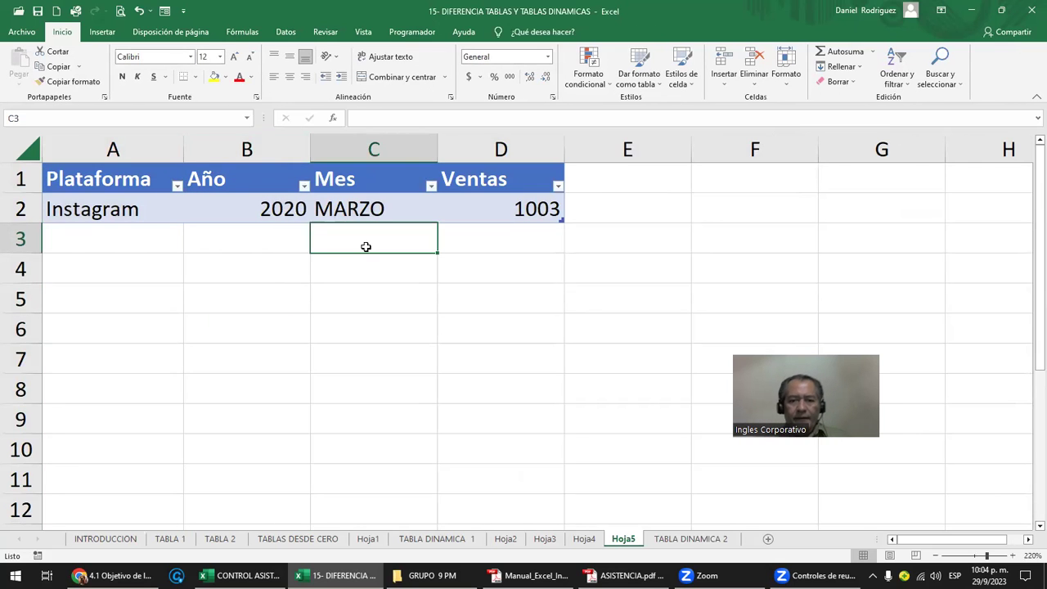
pyautogui.click(695, 538)
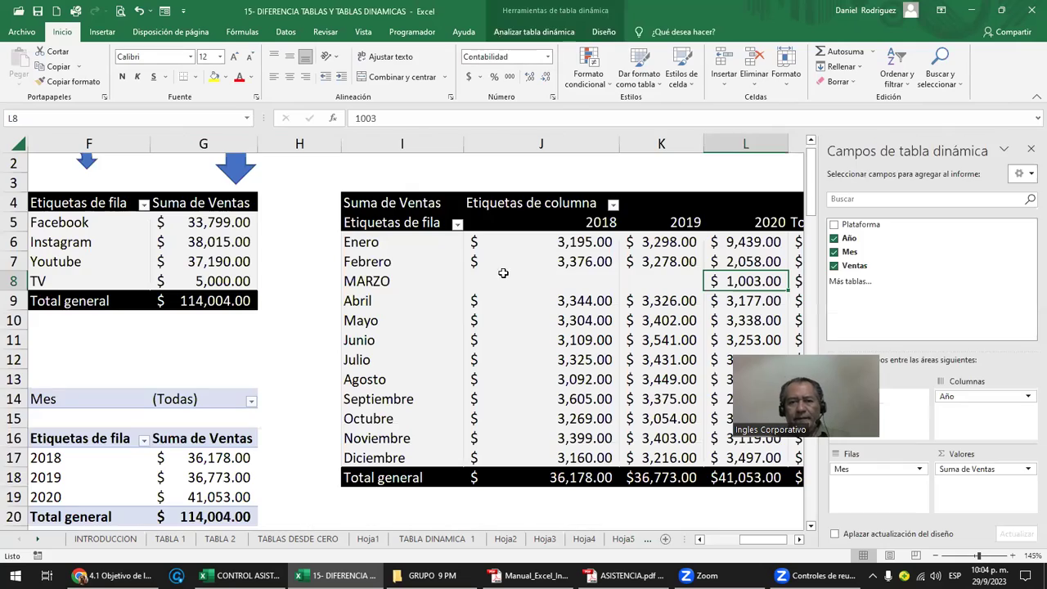
pyautogui.click(449, 174)
pyautogui.keyDown('ctrl'); pyautogui.scroll(-1, 448, 177); pyautogui.keyUp('ctrl')
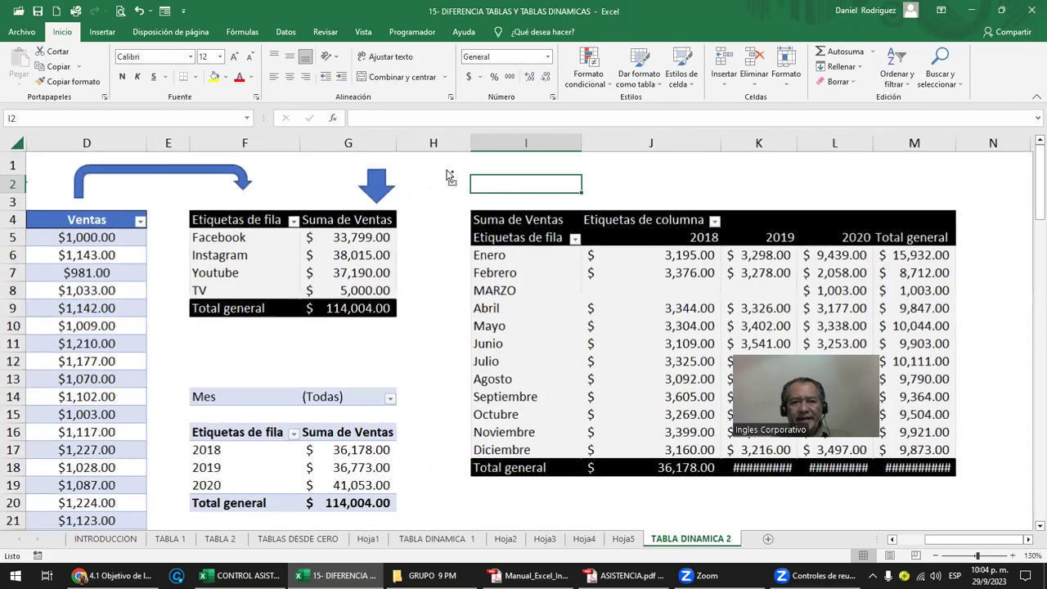
pyautogui.scroll(-2, 448, 177)
pyautogui.scroll(-1, 446, 171)
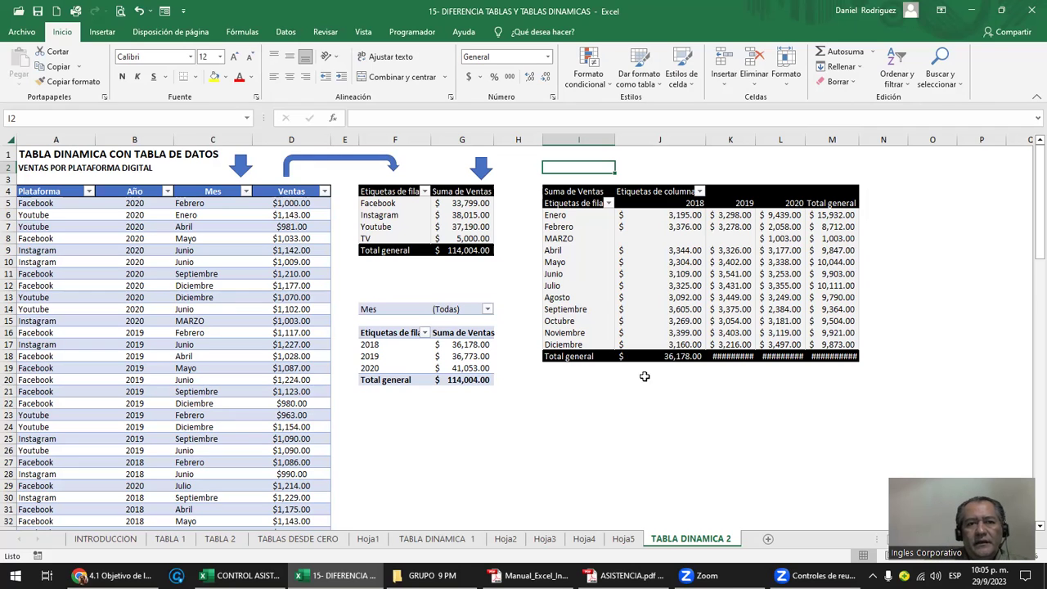
pyautogui.click(285, 190)
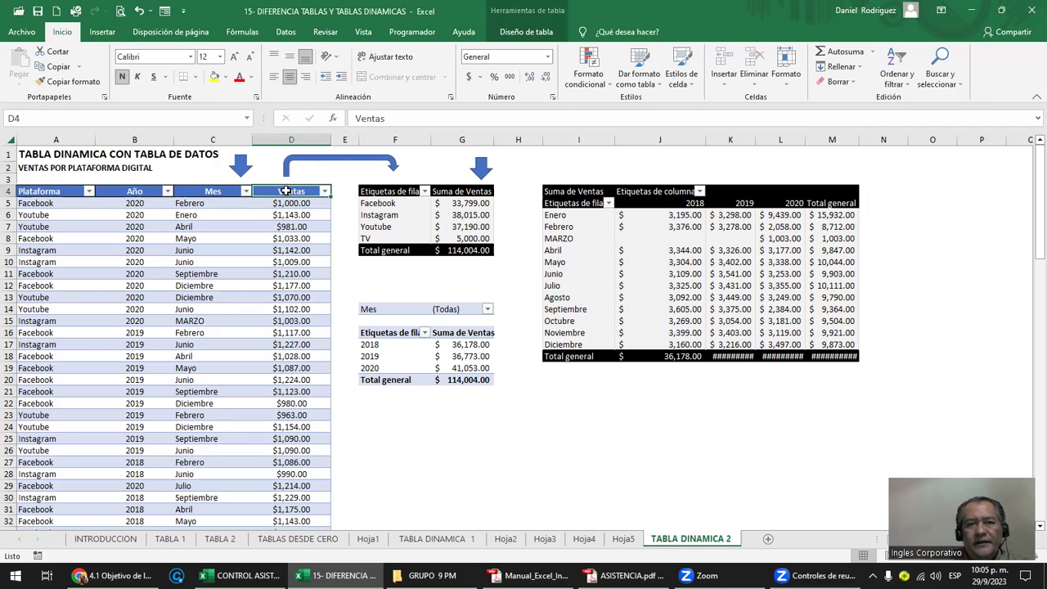
# - Browse the recommended pivot previews: Suma de Año por Plataforma, Ventas por Año, Mes, and Mes y Año
pyautogui.click(99, 32)
pyautogui.click(90, 74)
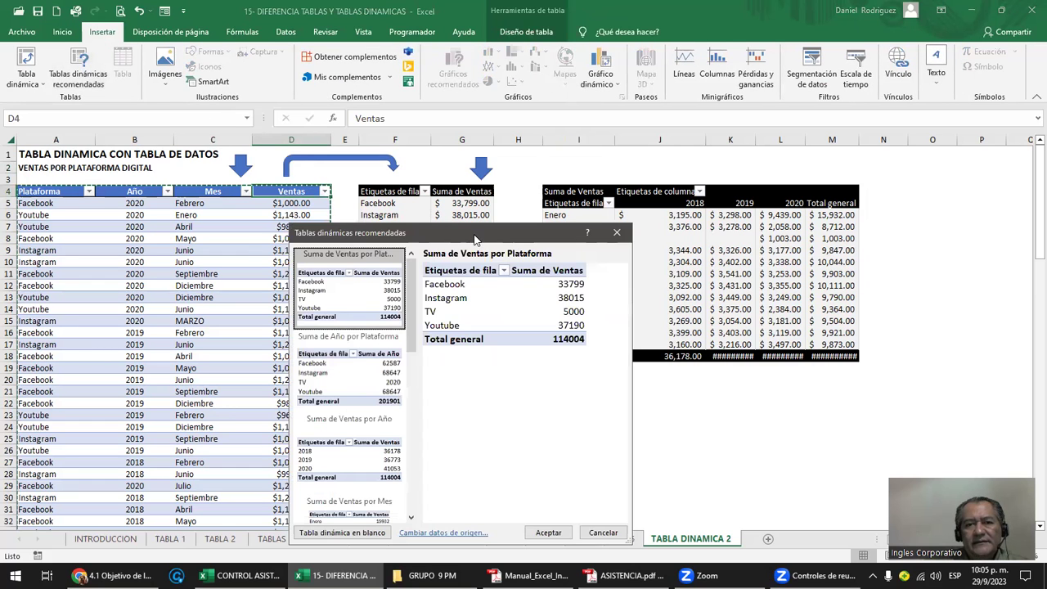
pyautogui.moveTo(623, 178); pyautogui.dragTo(623, 121)
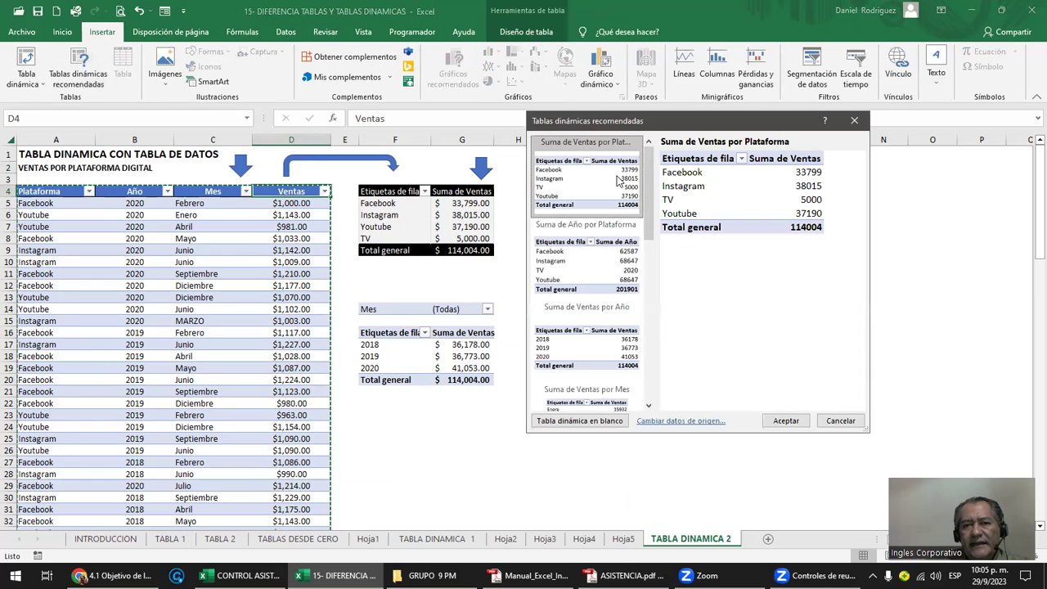
pyautogui.click(632, 278)
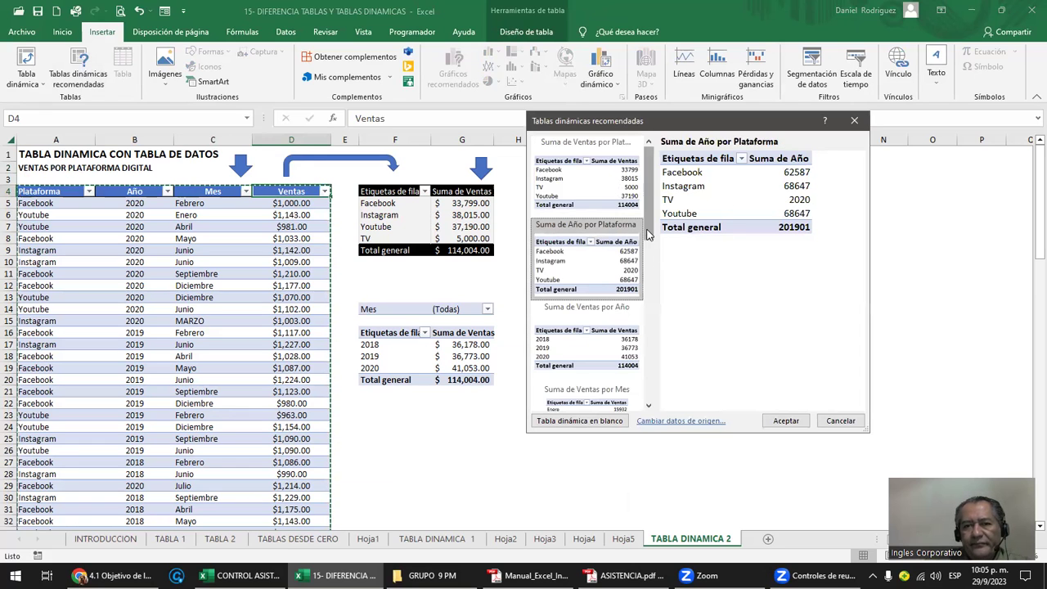
pyautogui.scroll(-2, 606, 274)
pyautogui.click(606, 277)
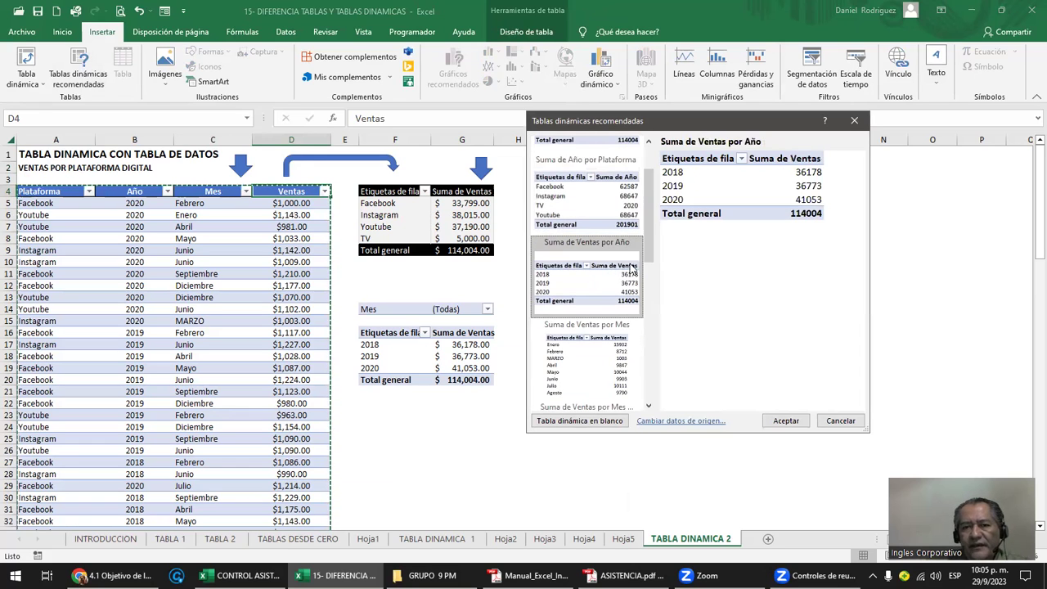
pyautogui.scroll(-2, 606, 282)
pyautogui.click(606, 297)
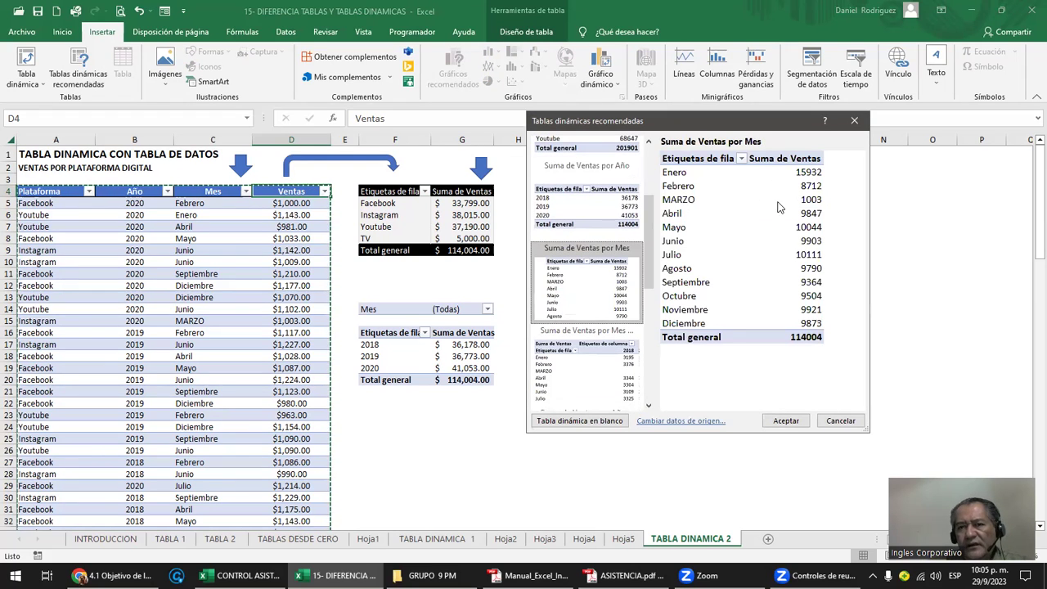
pyautogui.scroll(-3, 646, 258)
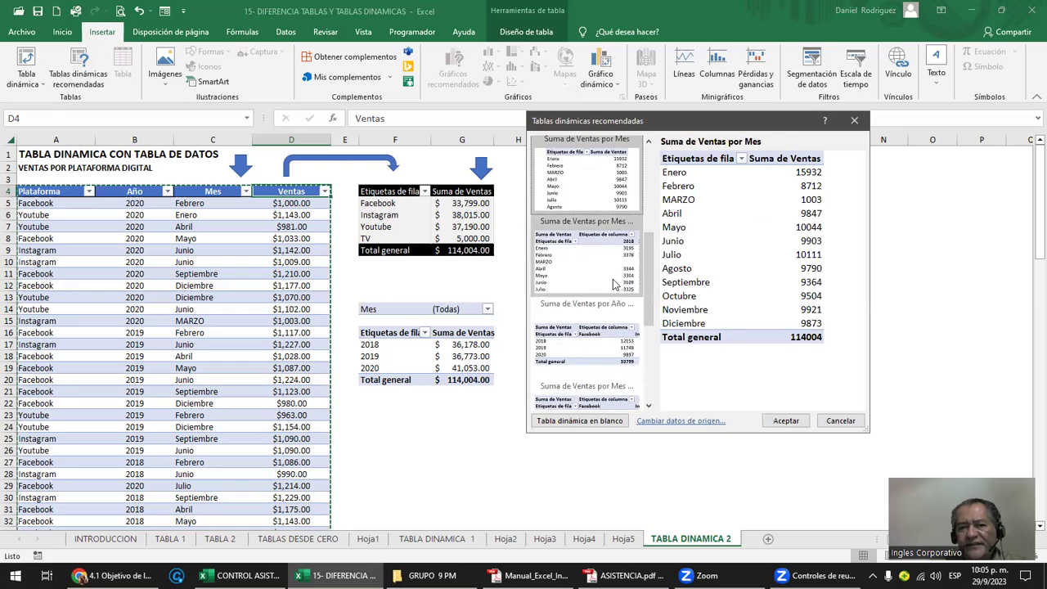
pyautogui.click(612, 279)
# - Preview further suggestions like Suma de Ventas por Año y Plataforma, then close without inserting
pyautogui.scroll(-3, 650, 292)
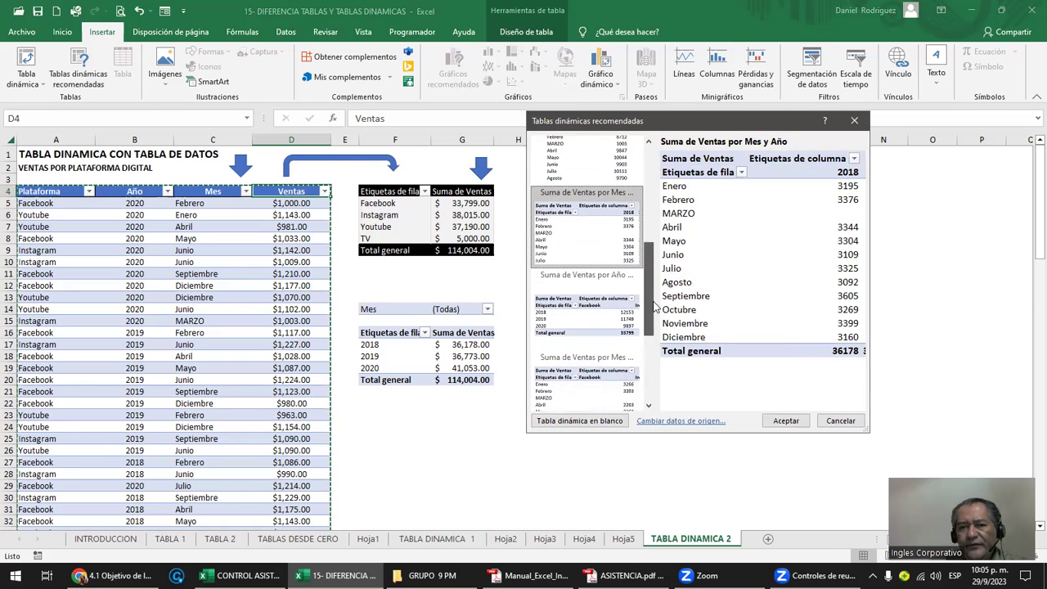
pyautogui.click(618, 313)
pyautogui.scroll(10, 657, 302)
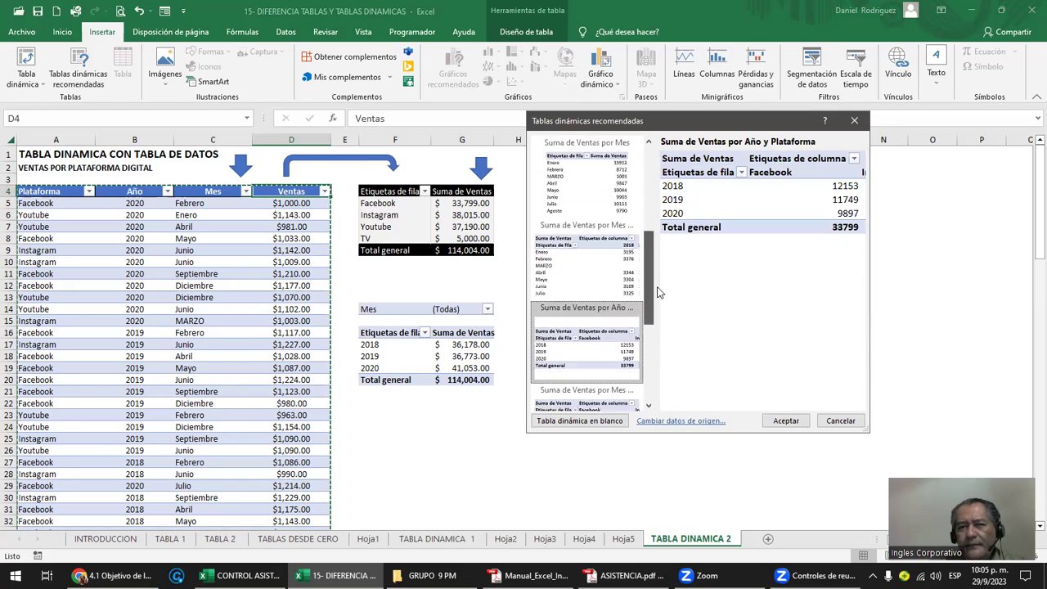
pyautogui.click(602, 178)
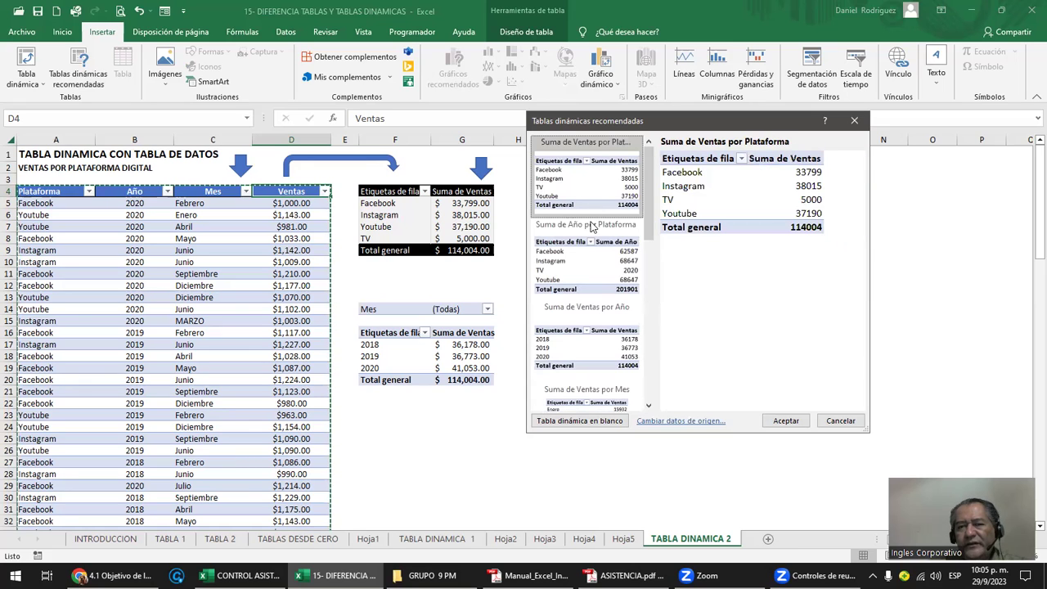
pyautogui.click(580, 267)
pyautogui.click(605, 346)
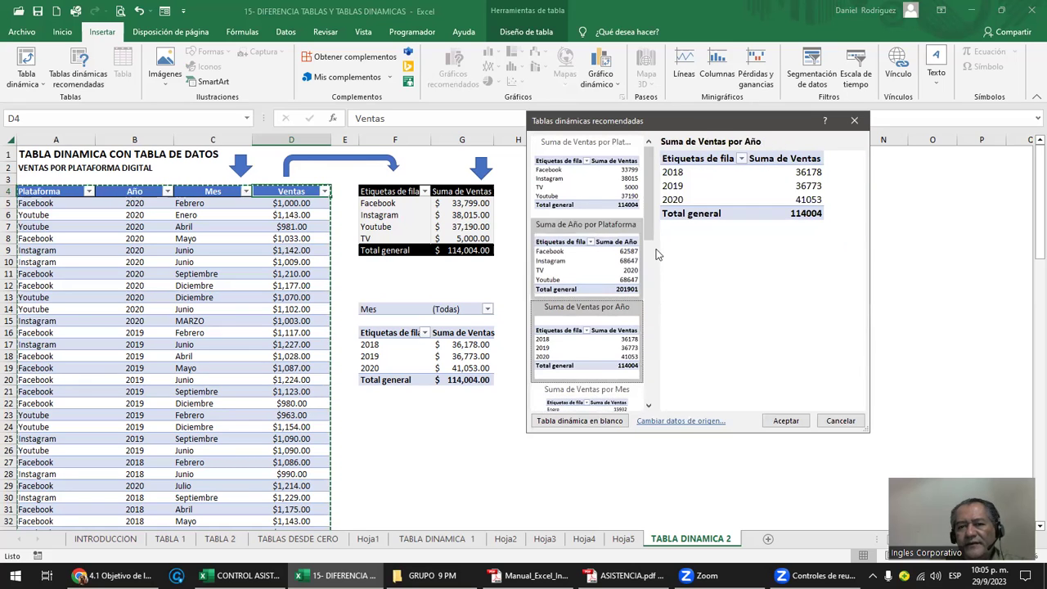
pyautogui.scroll(-2, 664, 237)
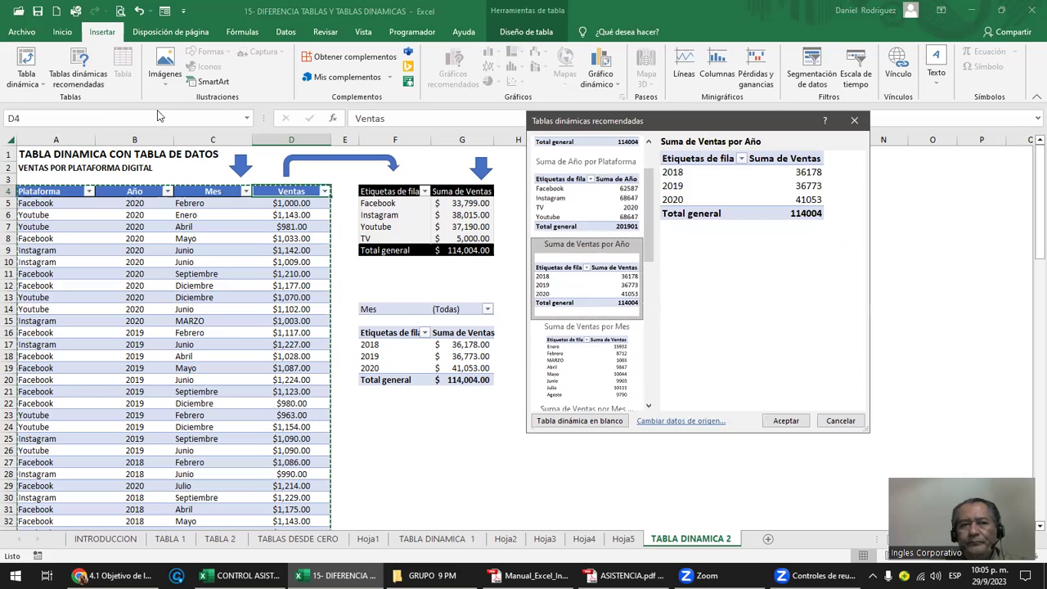
pyautogui.click(853, 120)
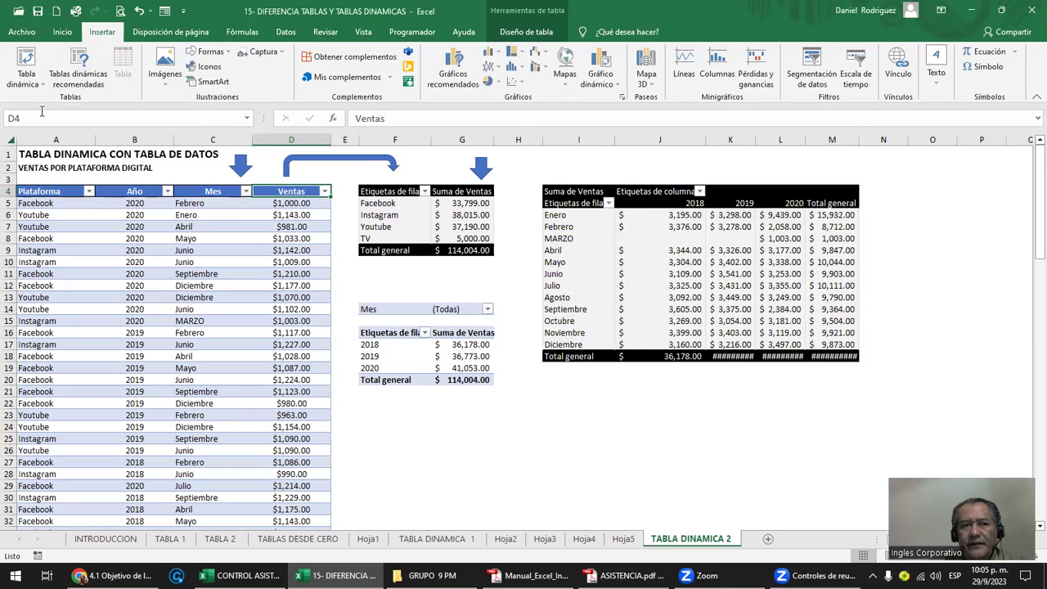
# - Insert the recommended Suma de Año por Plataforma pivot table on a new sheet
pyautogui.click(27, 80)
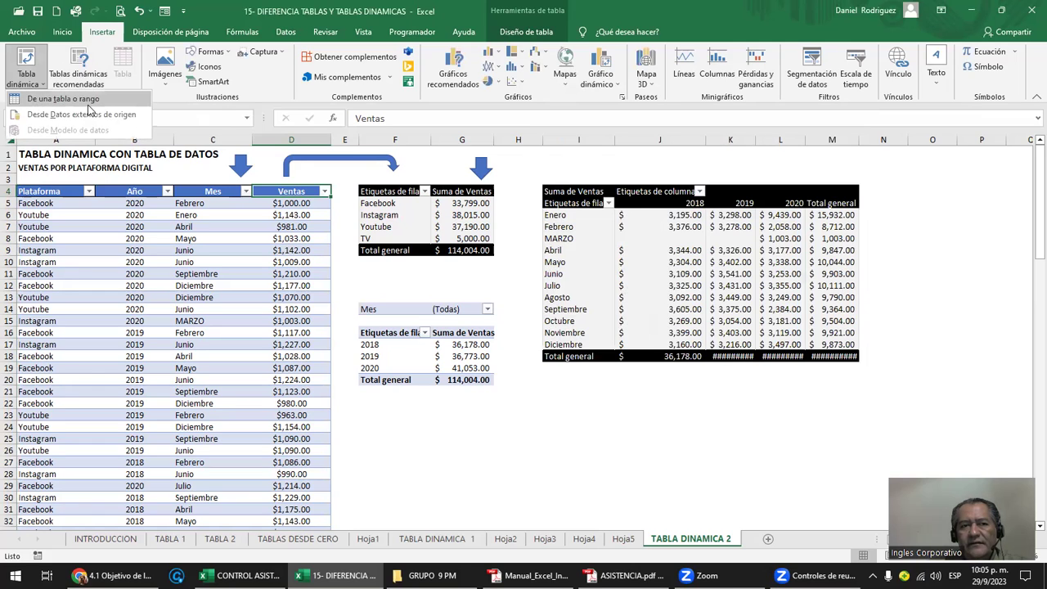
pyautogui.click(497, 443)
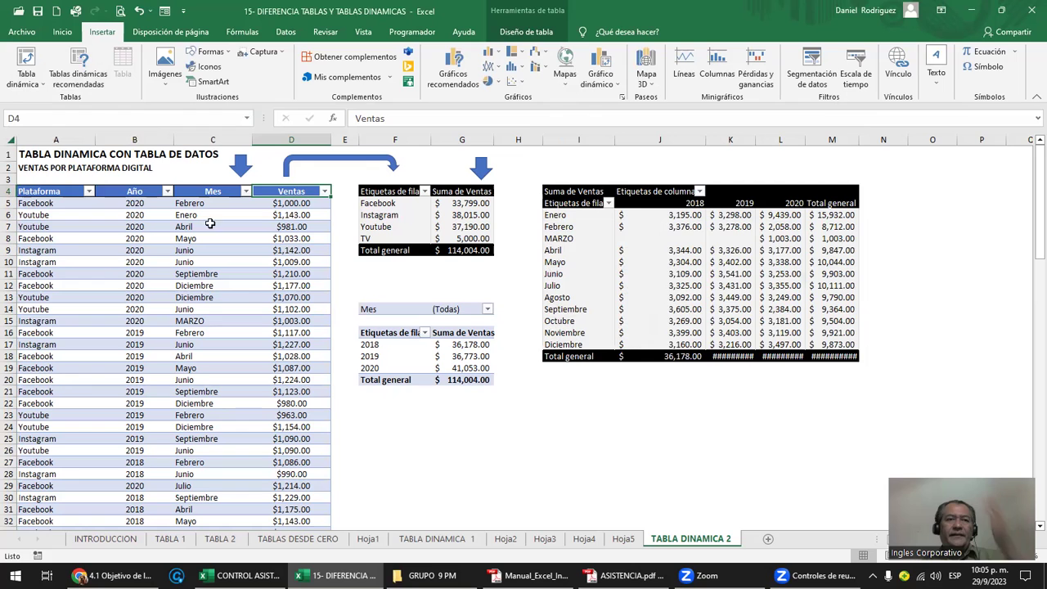
pyautogui.click(79, 90)
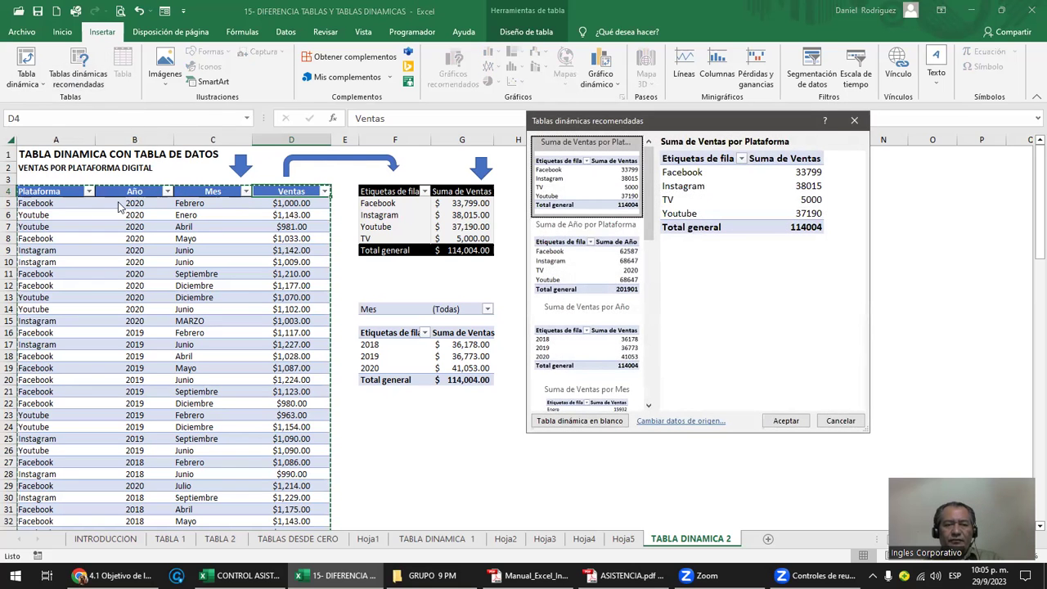
pyautogui.moveTo(646, 173)
pyautogui.mouseDown()
pyautogui.moveTo(636, 276)
pyautogui.moveTo(663, 297)
pyautogui.mouseUp()
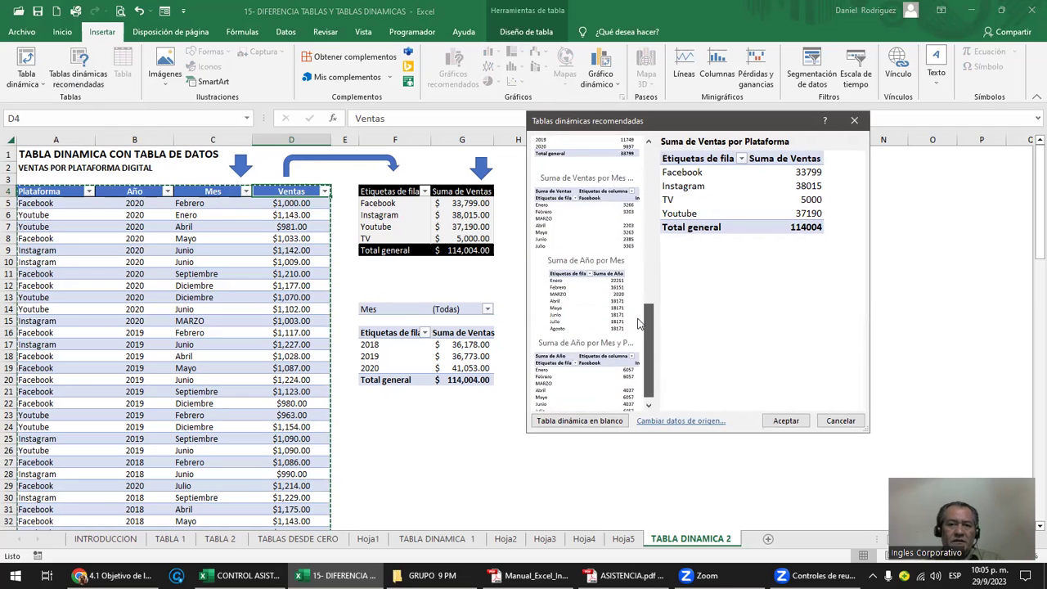
pyautogui.scroll(10, 593, 262)
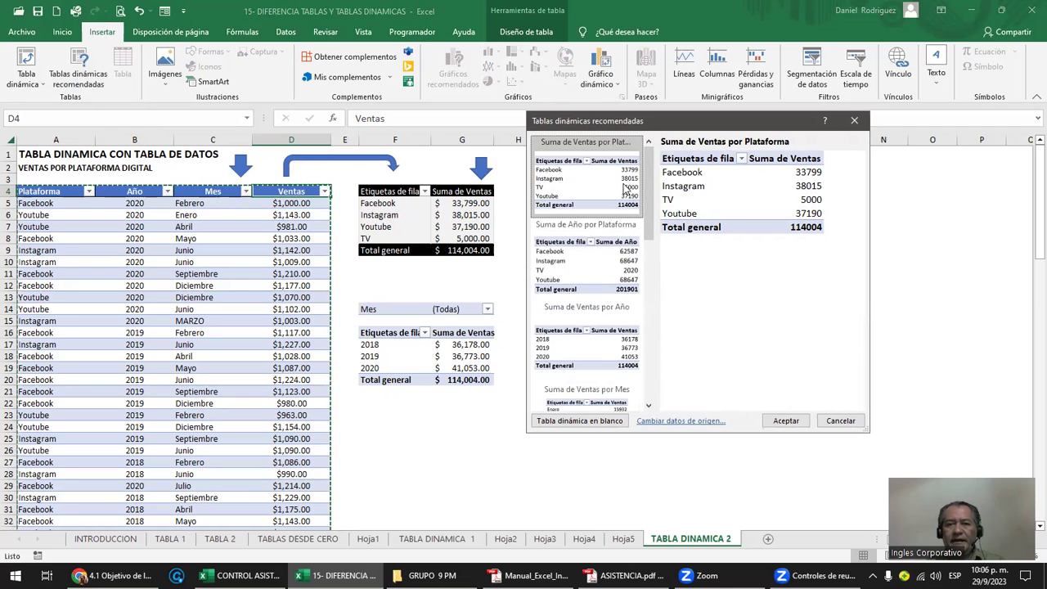
pyautogui.click(594, 263)
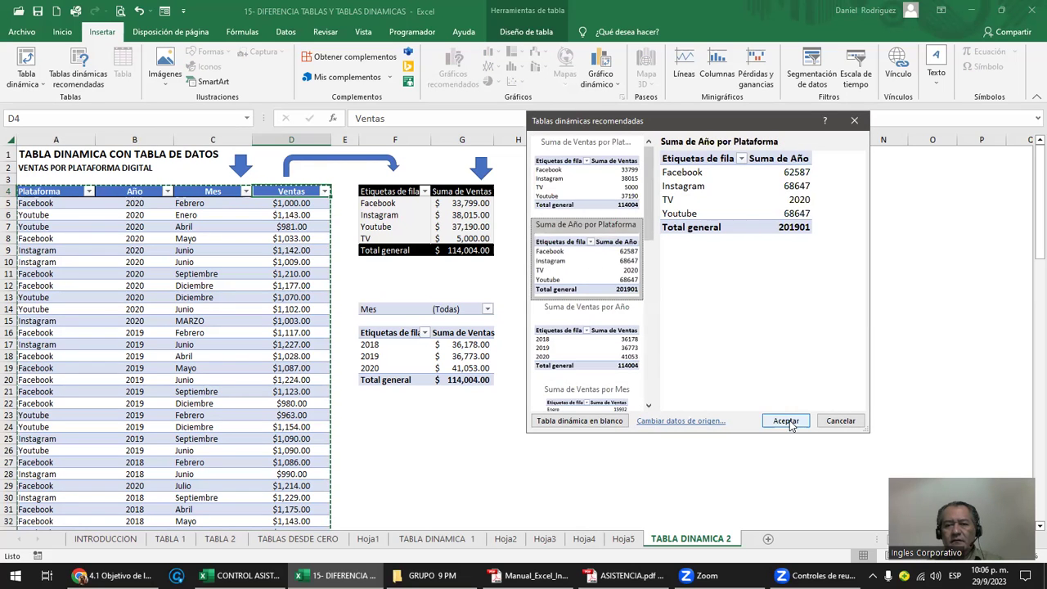
pyautogui.click(786, 420)
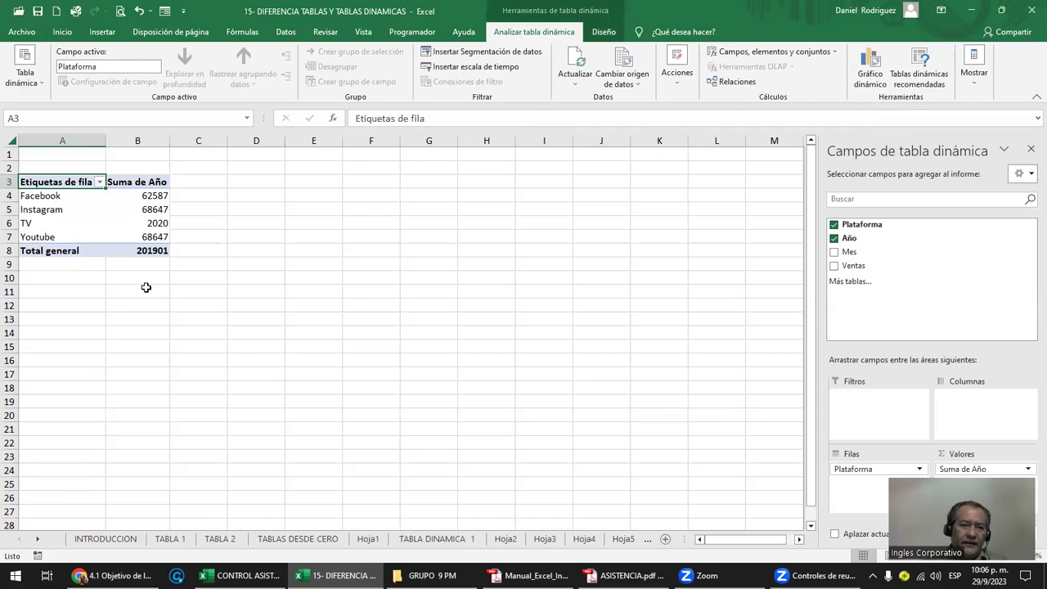
# - Select the platform labels Facebook through Youtube and their Suma de Año values with the total
pyautogui.keyDown('ctrl'); pyautogui.scroll(2, 148, 290); pyautogui.keyUp('ctrl')
pyautogui.keyDown('ctrl'); pyautogui.scroll(3, 145, 262); pyautogui.keyUp('ctrl')
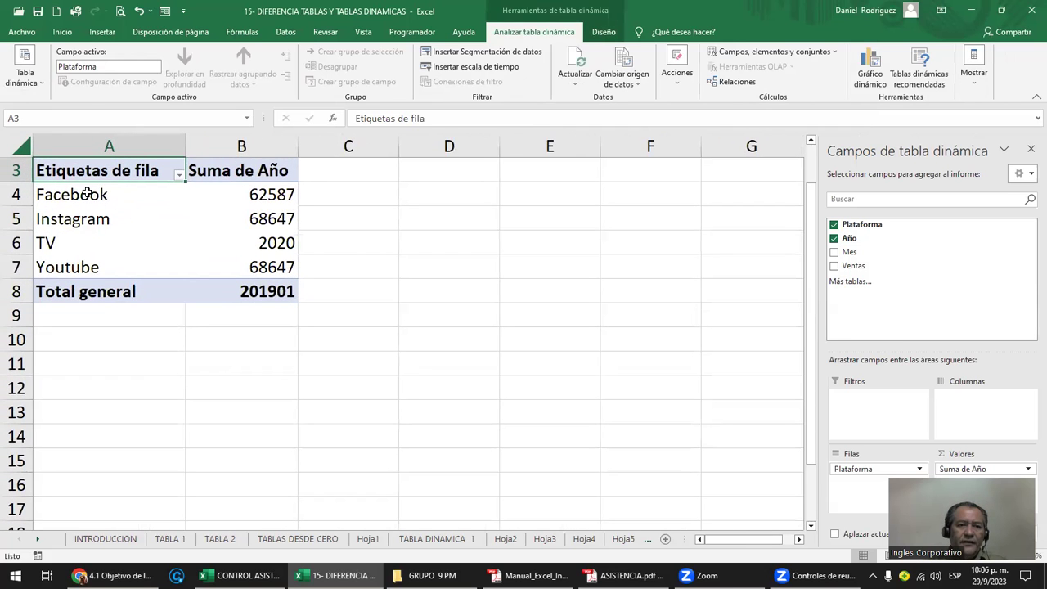
pyautogui.moveTo(87, 194); pyautogui.dragTo(82, 263)
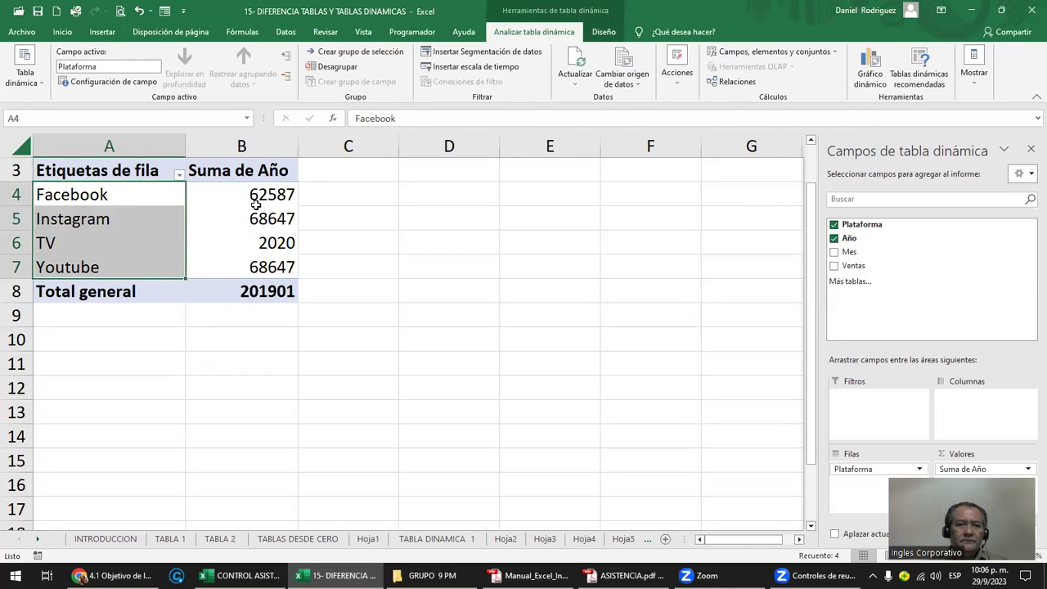
pyautogui.moveTo(259, 195); pyautogui.dragTo(255, 292)
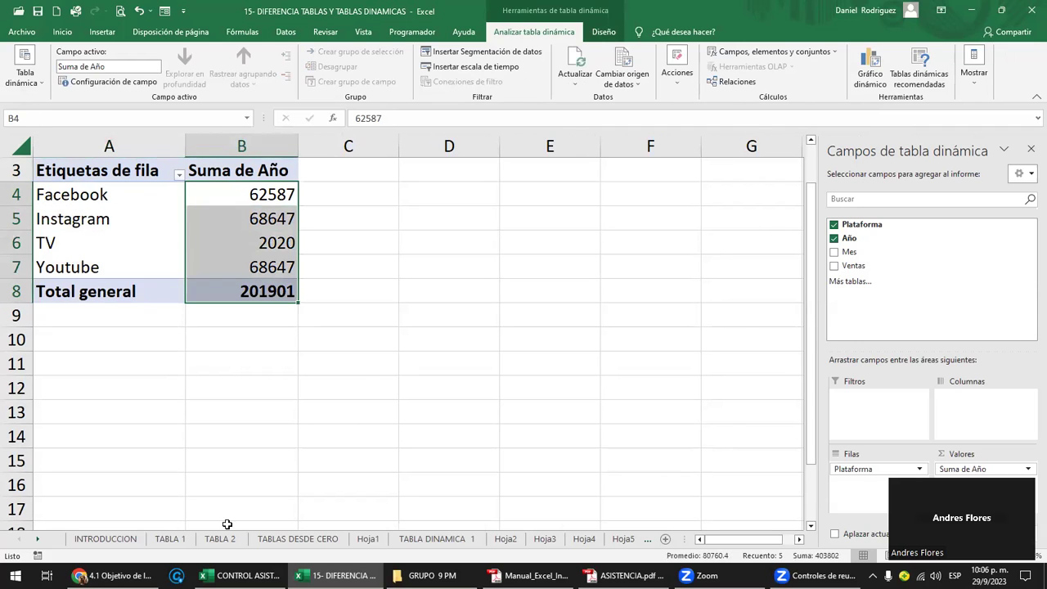
# - Switch to the TABLA DINAMICA 1 sheet and select the empty cell G18 outside the pivot
pyautogui.click(449, 538)
pyautogui.click(352, 438)
pyautogui.keyDown('ctrl'); pyautogui.scroll(1, 352, 438); pyautogui.keyUp('ctrl')
pyautogui.keyDown('ctrl'); pyautogui.scroll(1, 352, 438); pyautogui.keyUp('ctrl')
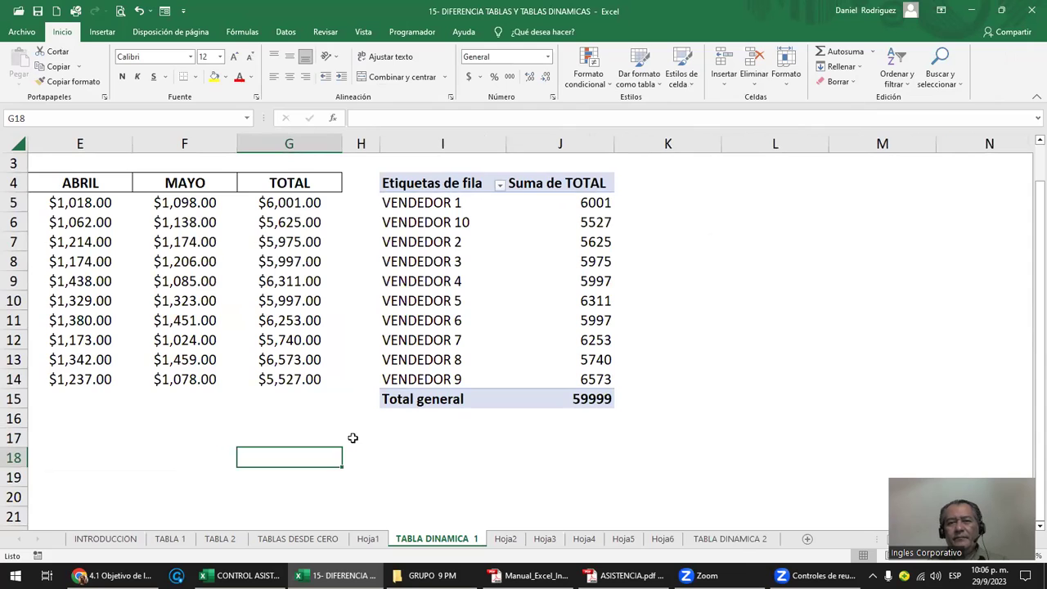
pyautogui.keyDown('ctrl'); pyautogui.scroll(-1, 352, 438); pyautogui.keyUp('ctrl')
pyautogui.keyDown('ctrl'); pyautogui.scroll(-1, 360, 437); pyautogui.keyUp('ctrl')
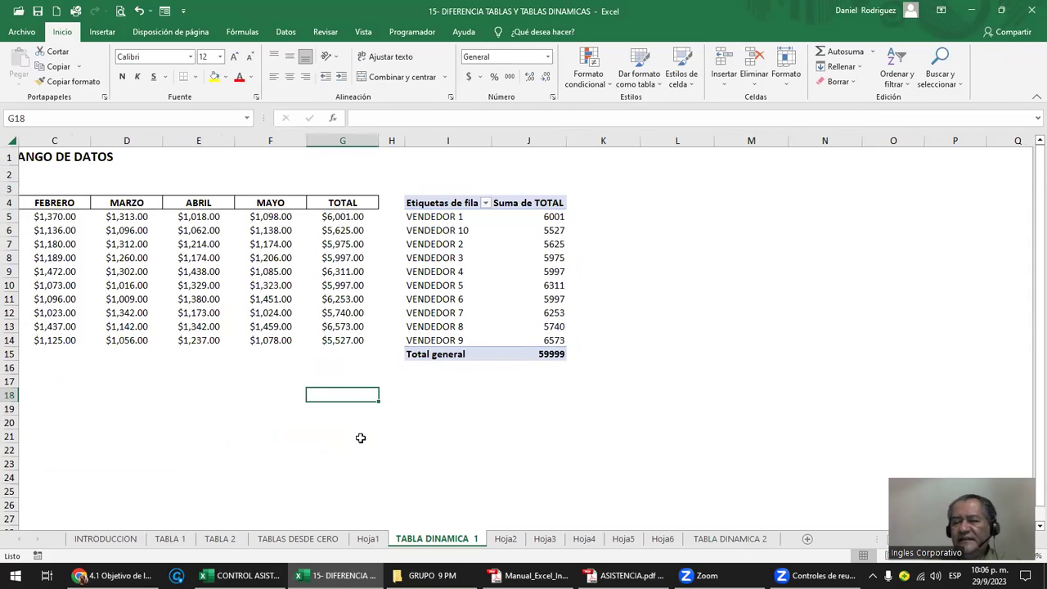